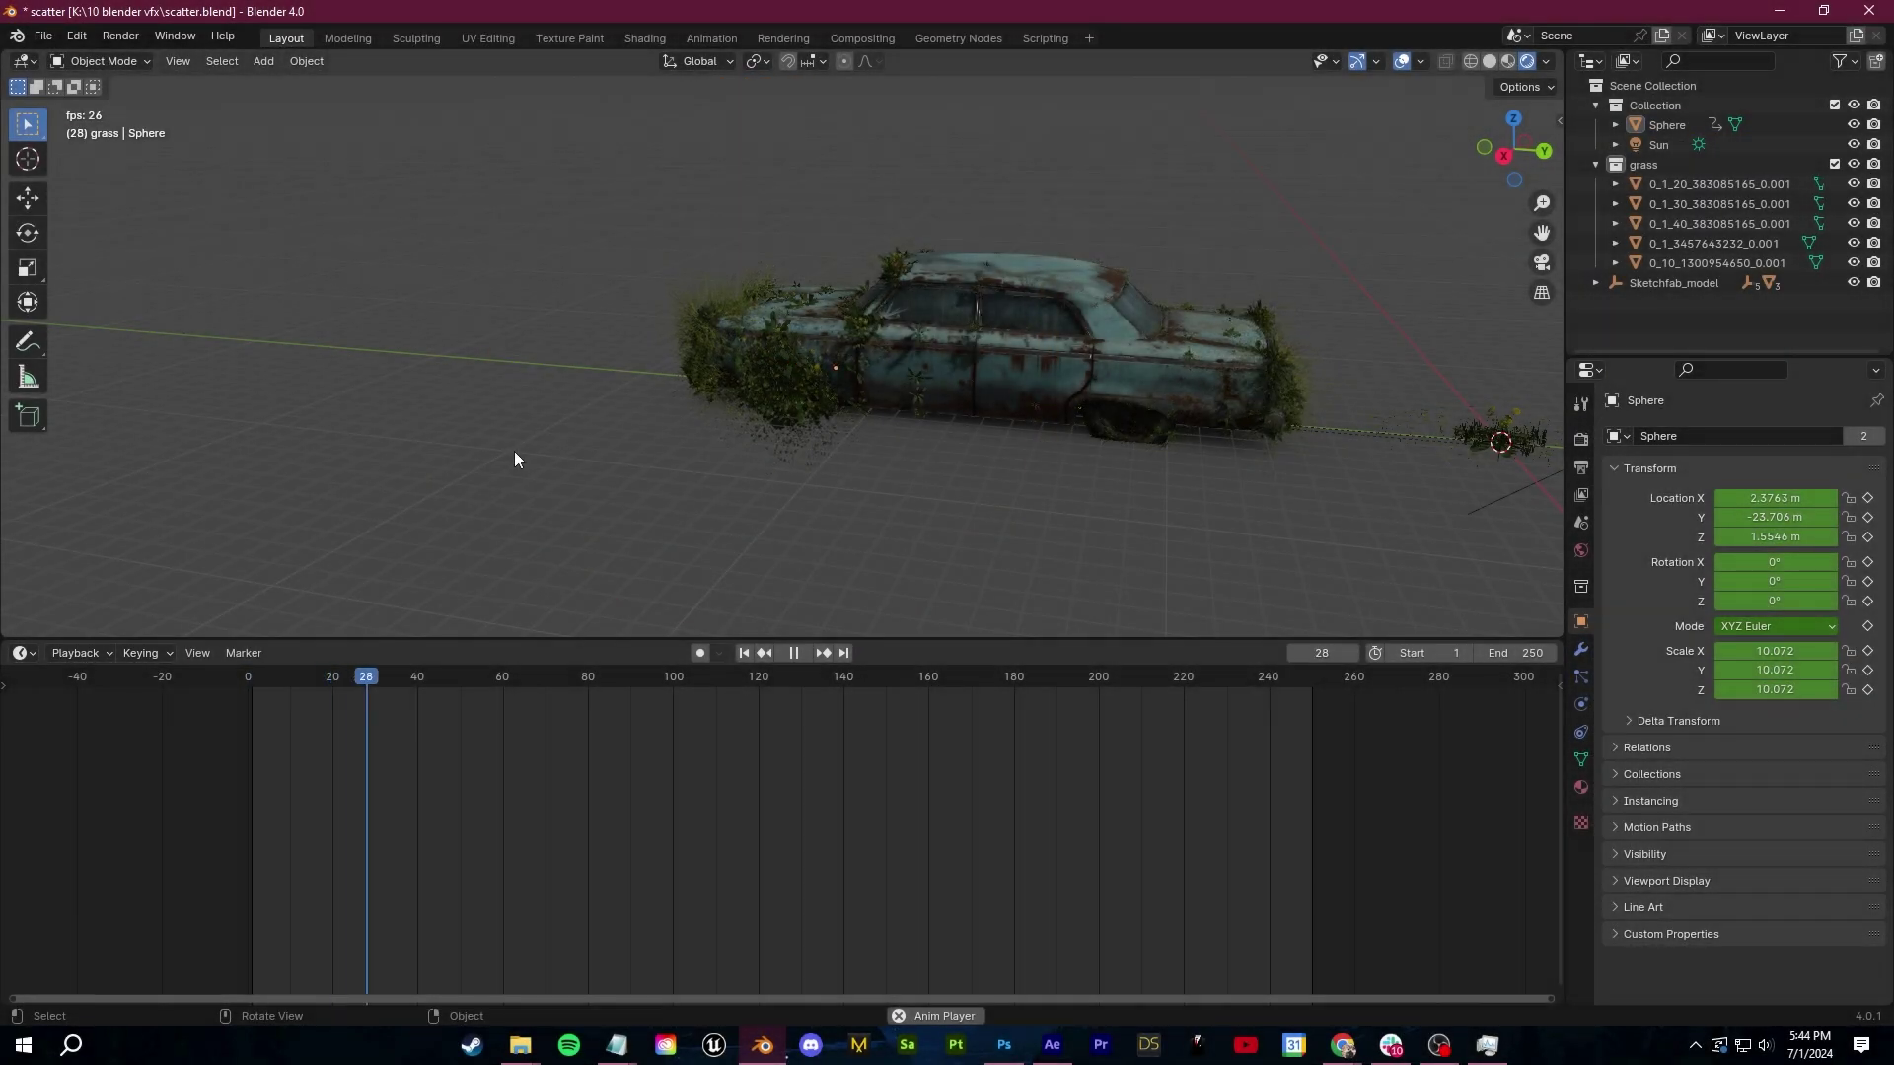
# Play back the finished plant growth animation on the car, viewing the effect from several angles
pyautogui.scroll(2, 1110, 450)
pyautogui.moveTo(1205, 454); pyautogui.dragTo(526, 398, button='middle')
pyautogui.moveTo(564, 692); pyautogui.dragTo(248, 690)
pyautogui.press('space')
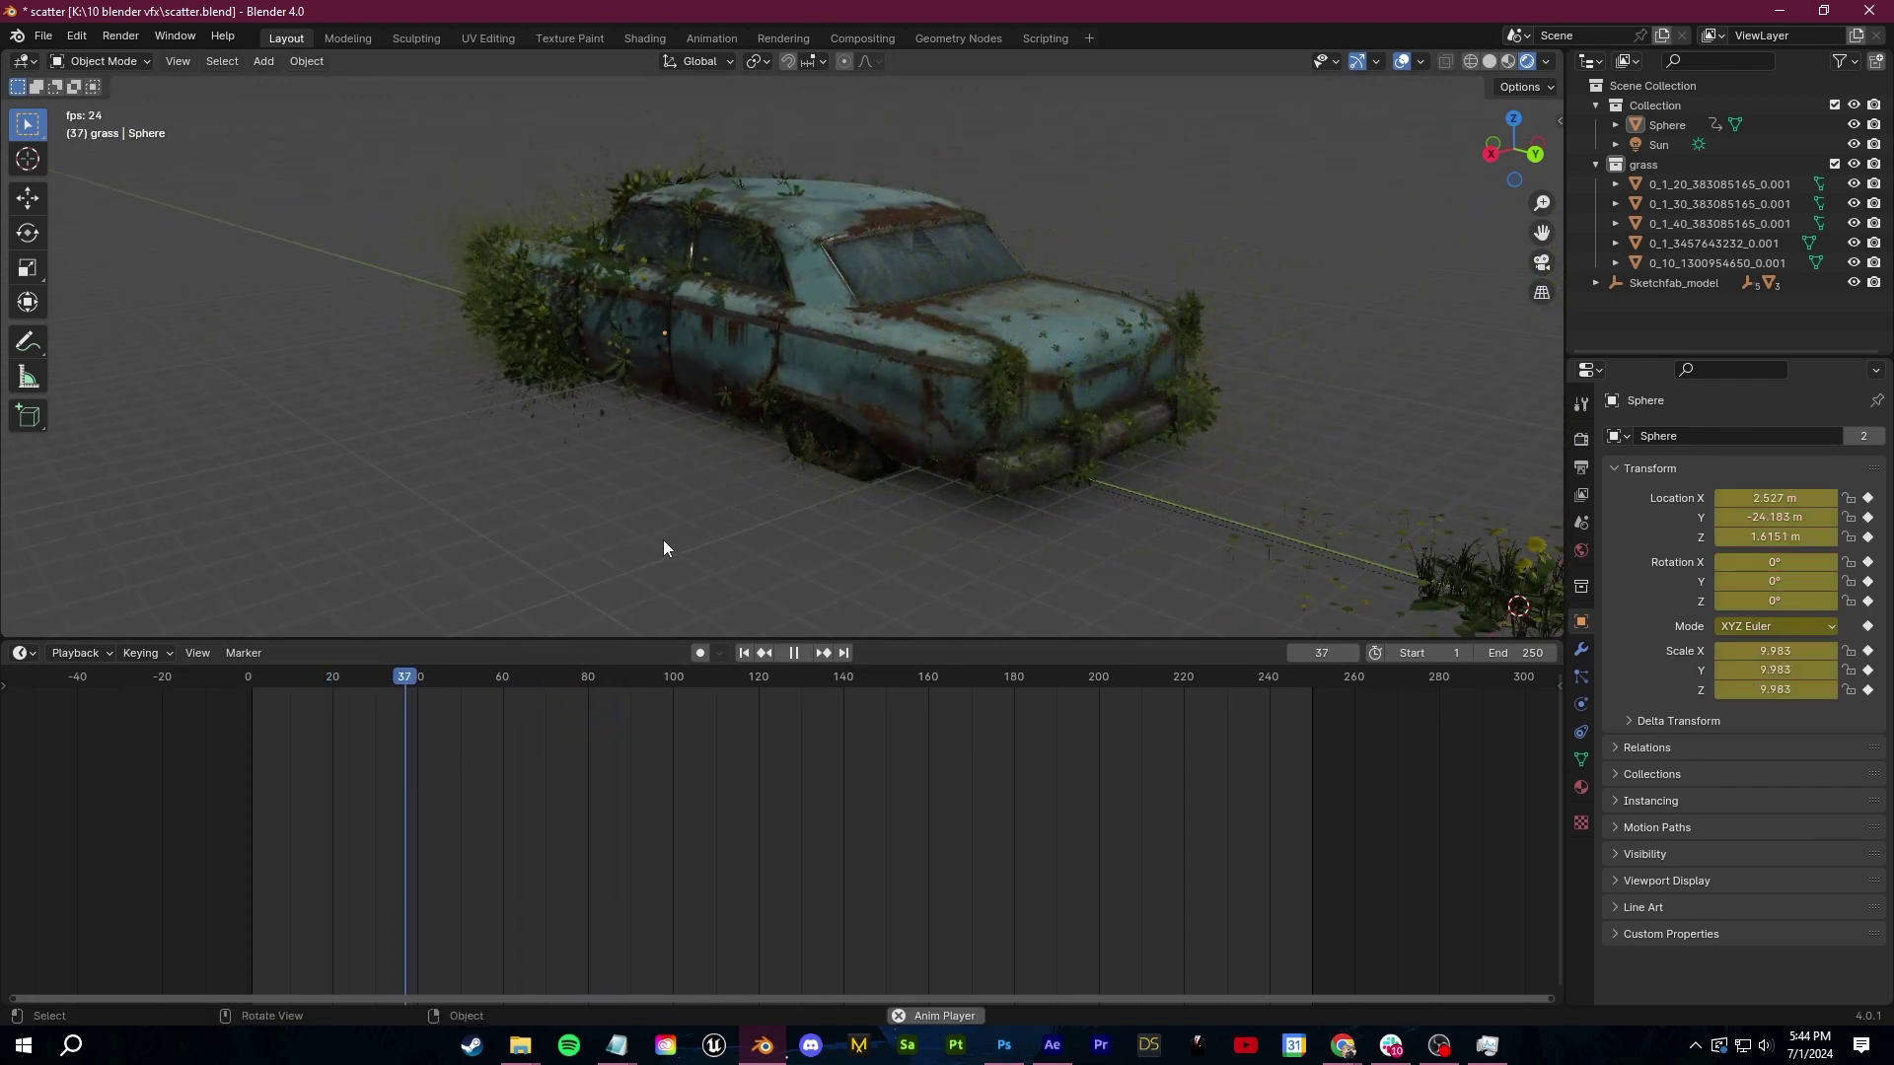
pyautogui.moveTo(568, 679); pyautogui.dragTo(252, 676)
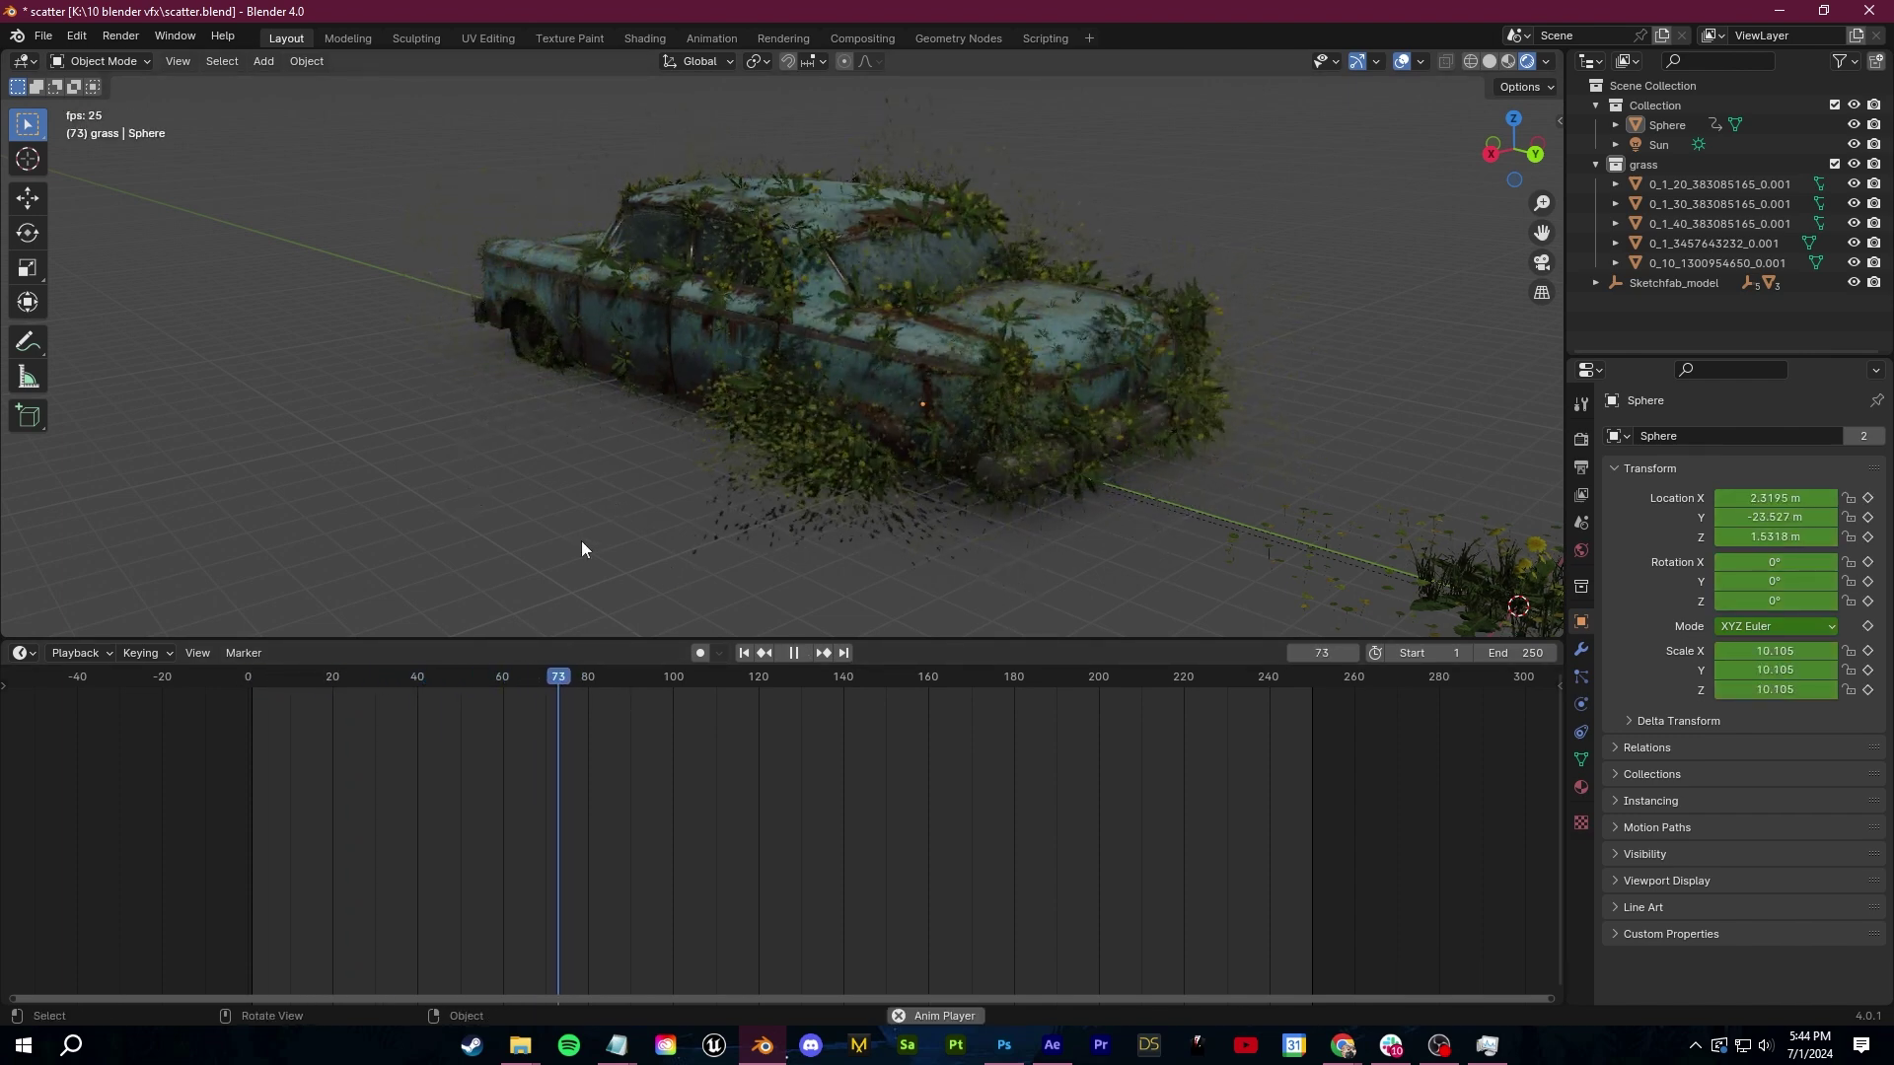
pyautogui.moveTo(584, 683); pyautogui.dragTo(417, 684)
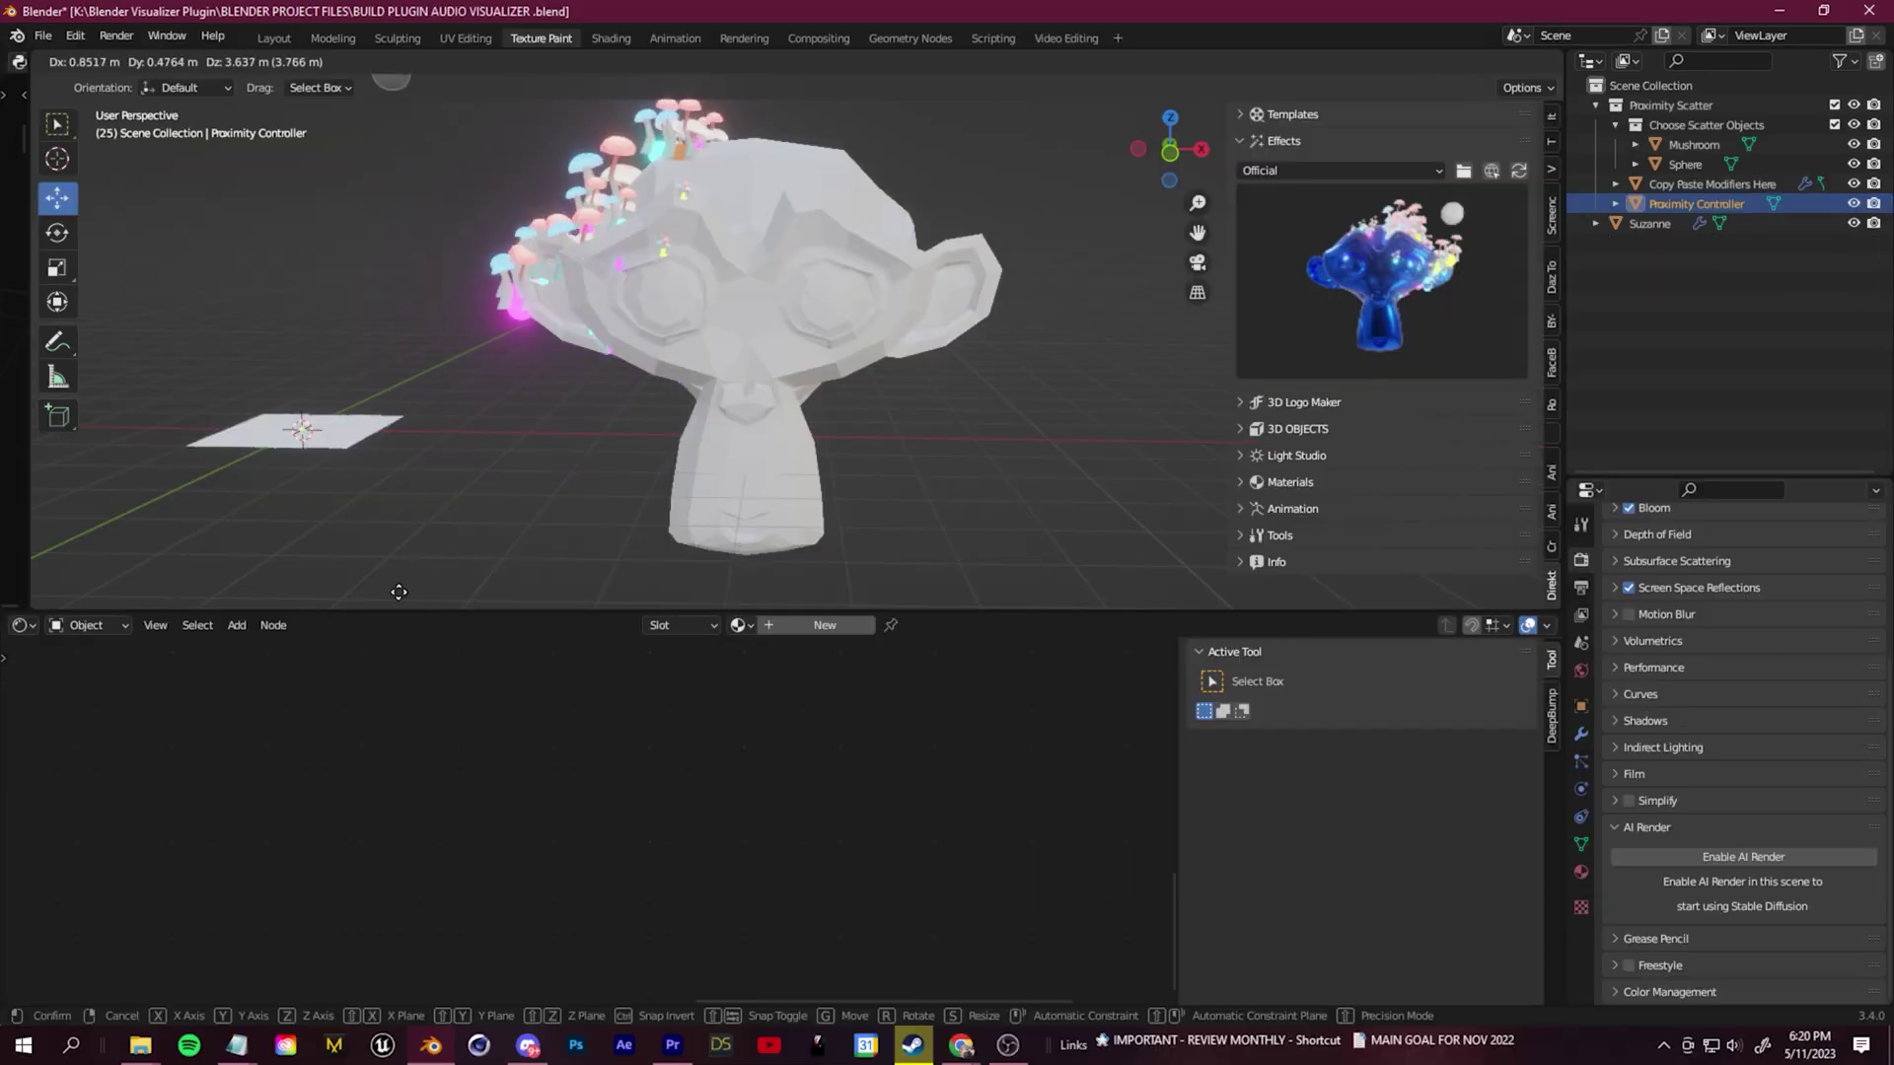
# Move the Proximity Controller around the Suzanne head to shift where the mushrooms are scattered
pyautogui.moveTo(602, 198); pyautogui.dragTo(1032, 205)
pyautogui.scroll(-2, 1033, 204)
pyautogui.press('g')
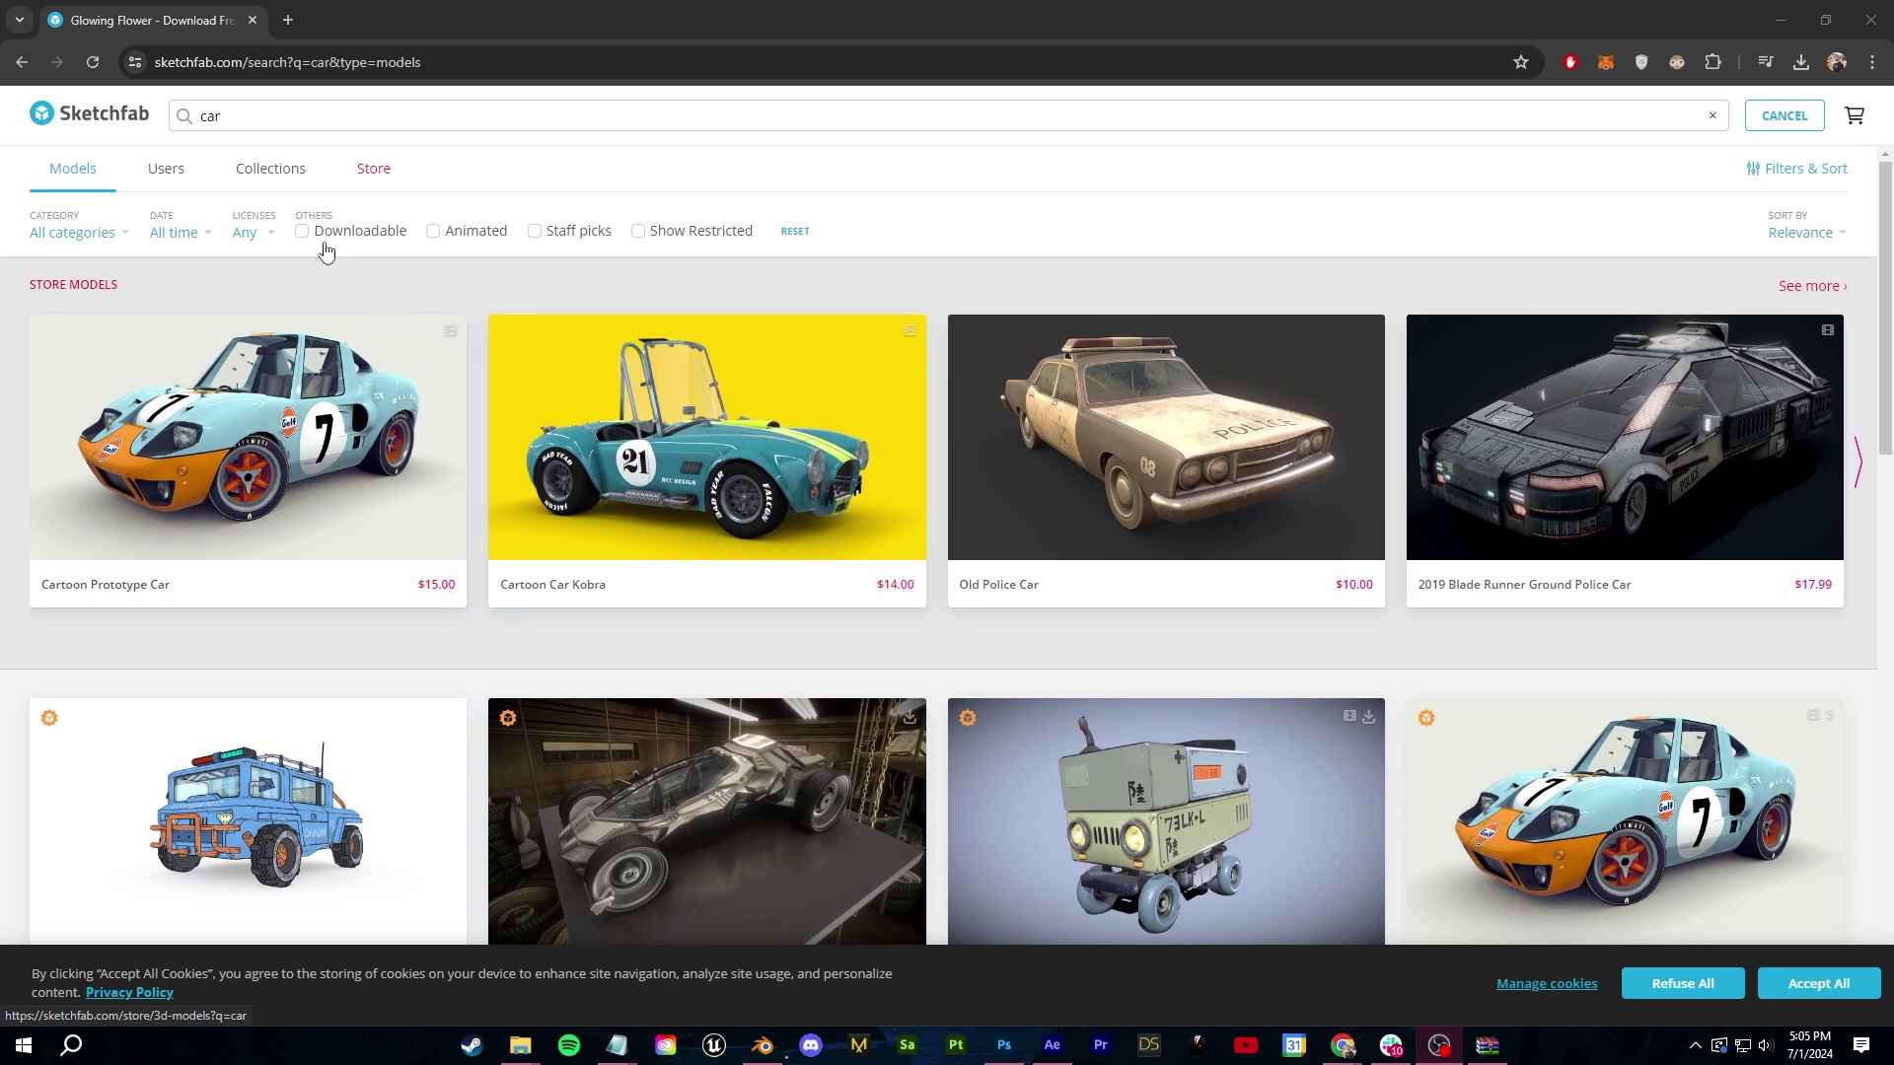
# On Sketchfab, restrict the car search to downloadable models and open the download for Old Rusty Car
pyautogui.click(325, 244)
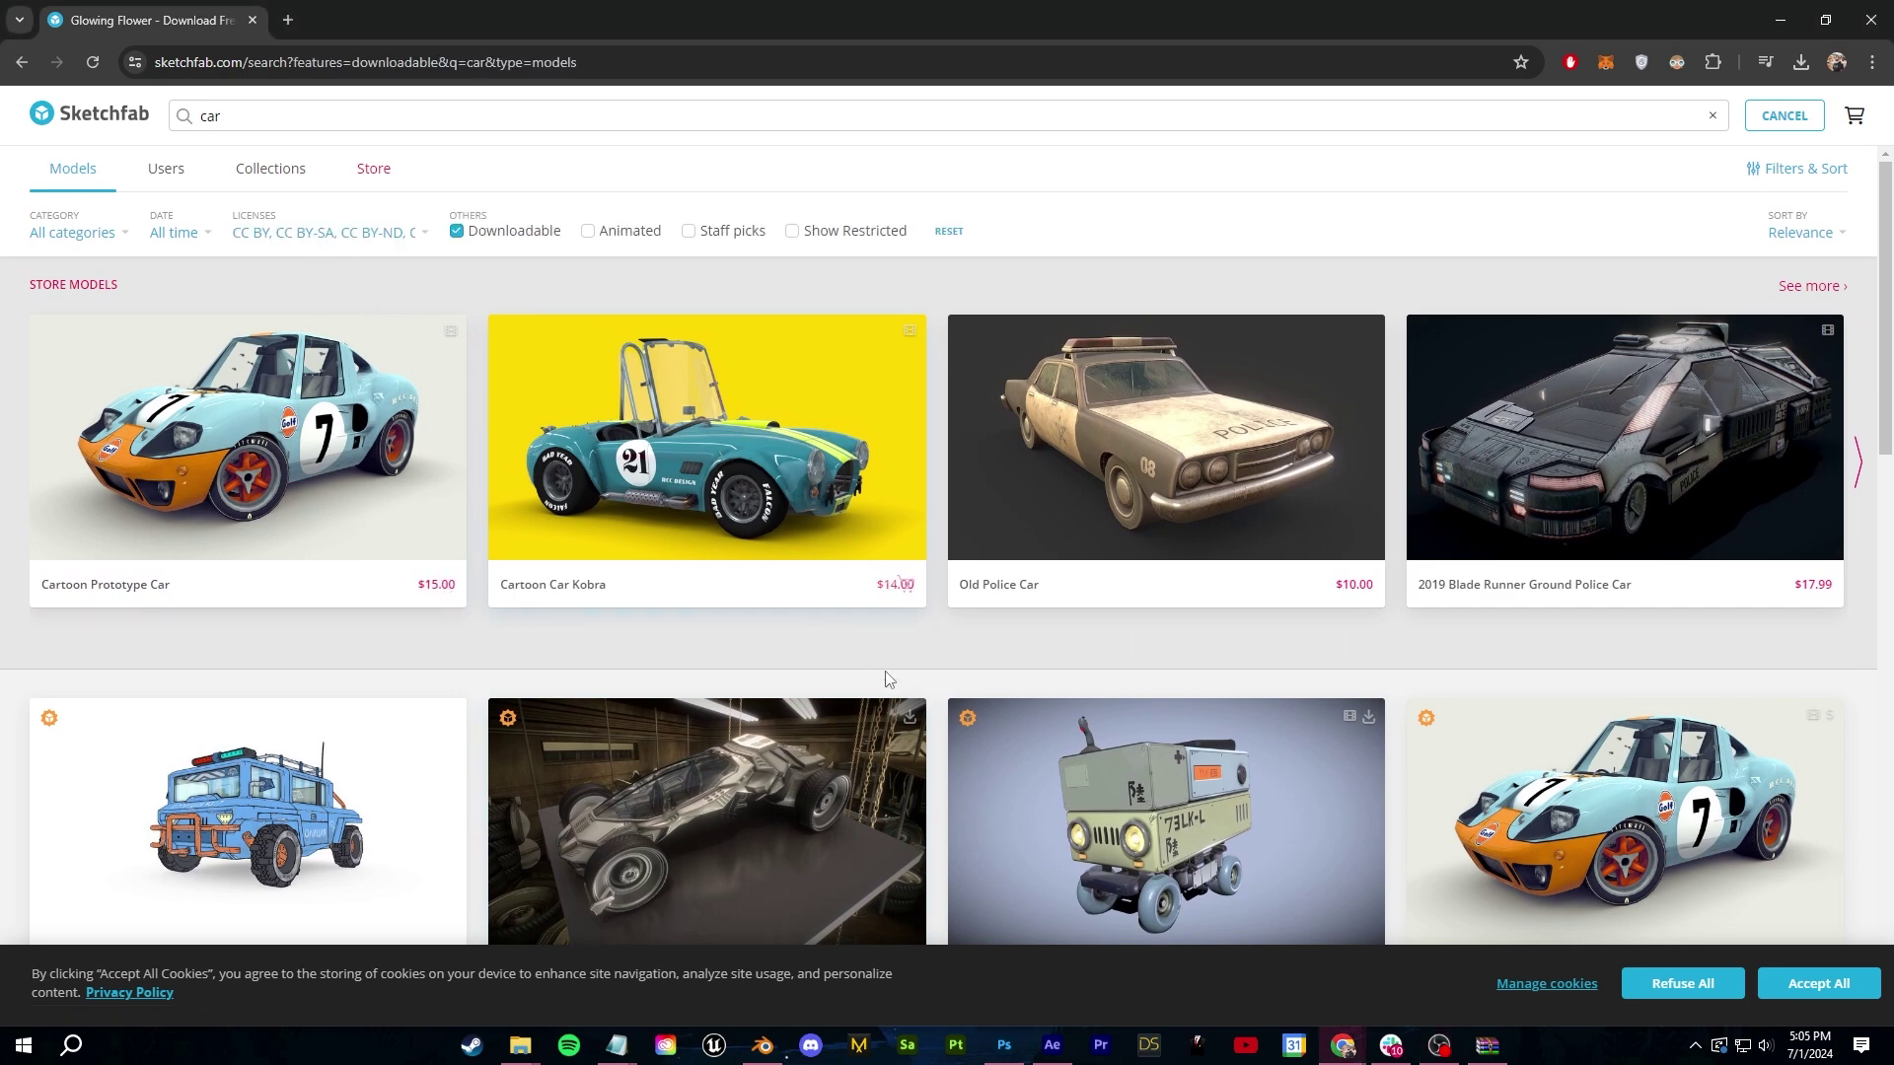
pyautogui.scroll(-3, 531, 550)
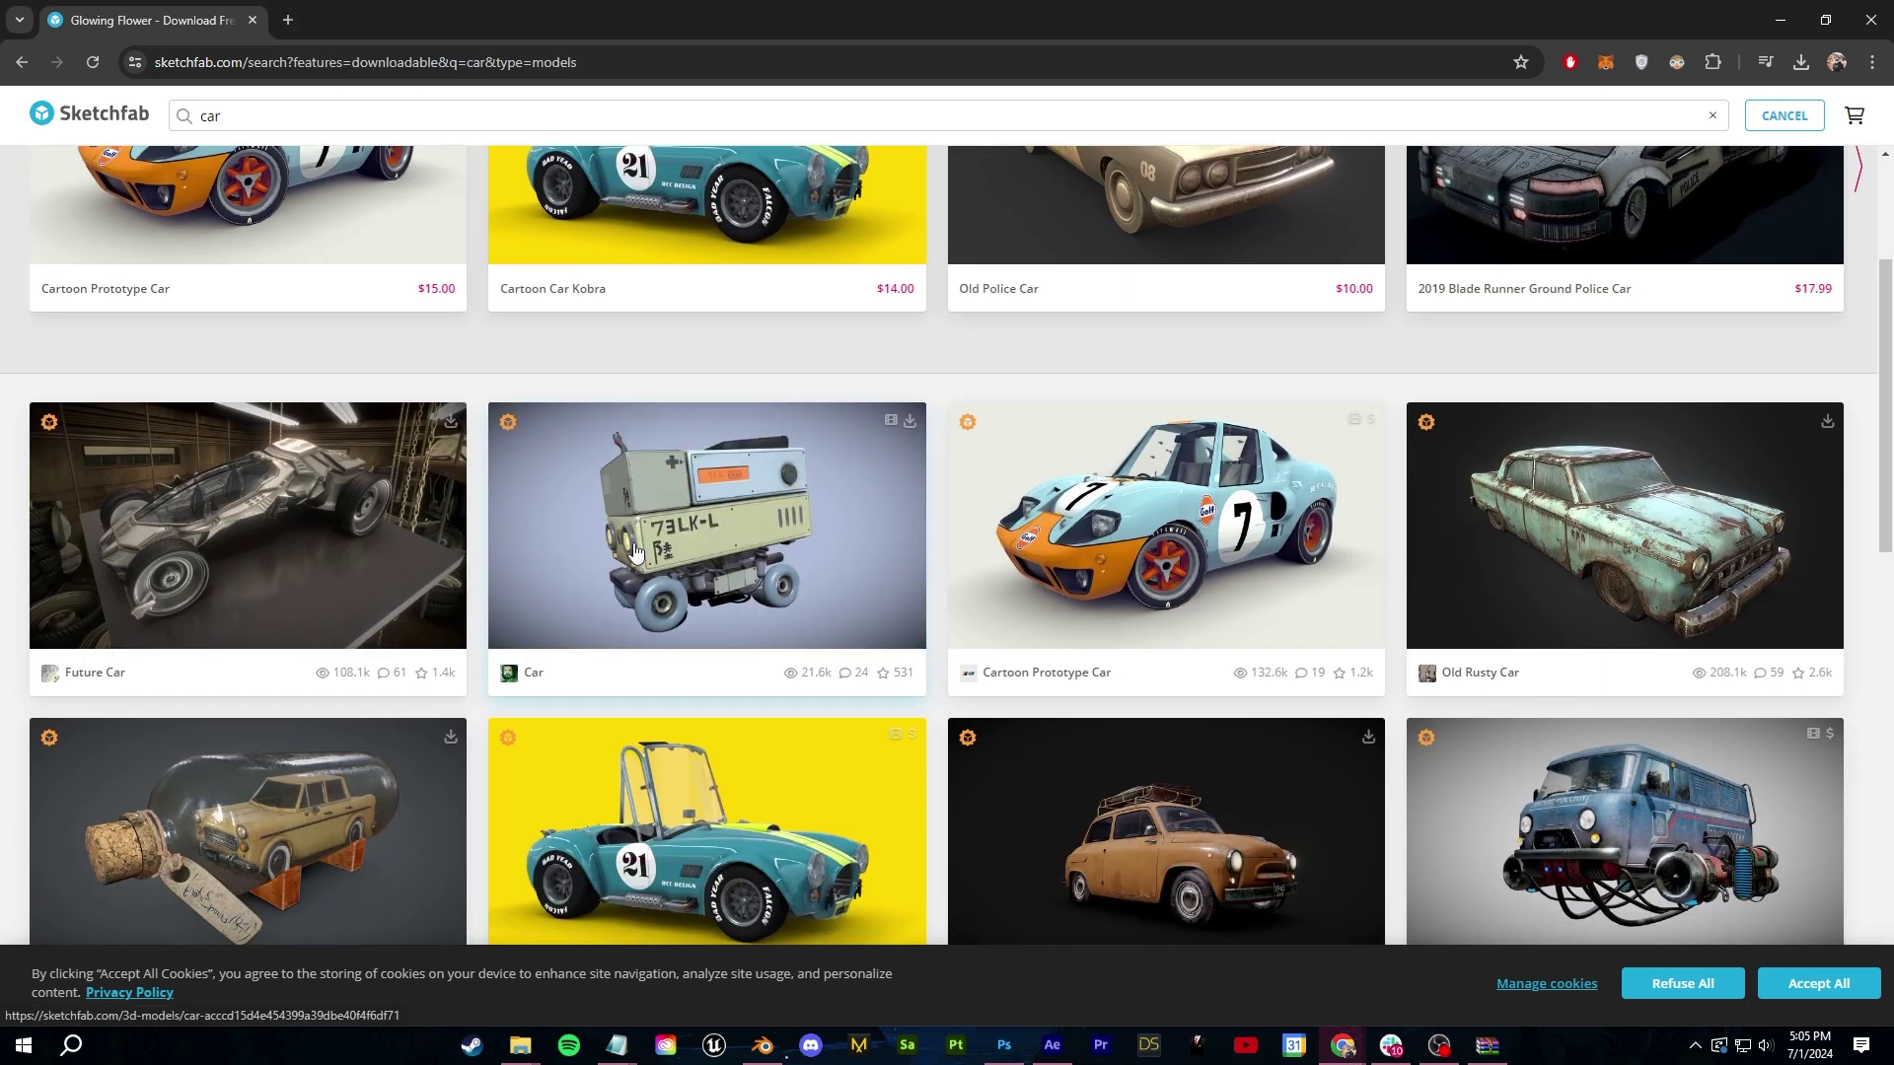
pyautogui.click(1600, 576)
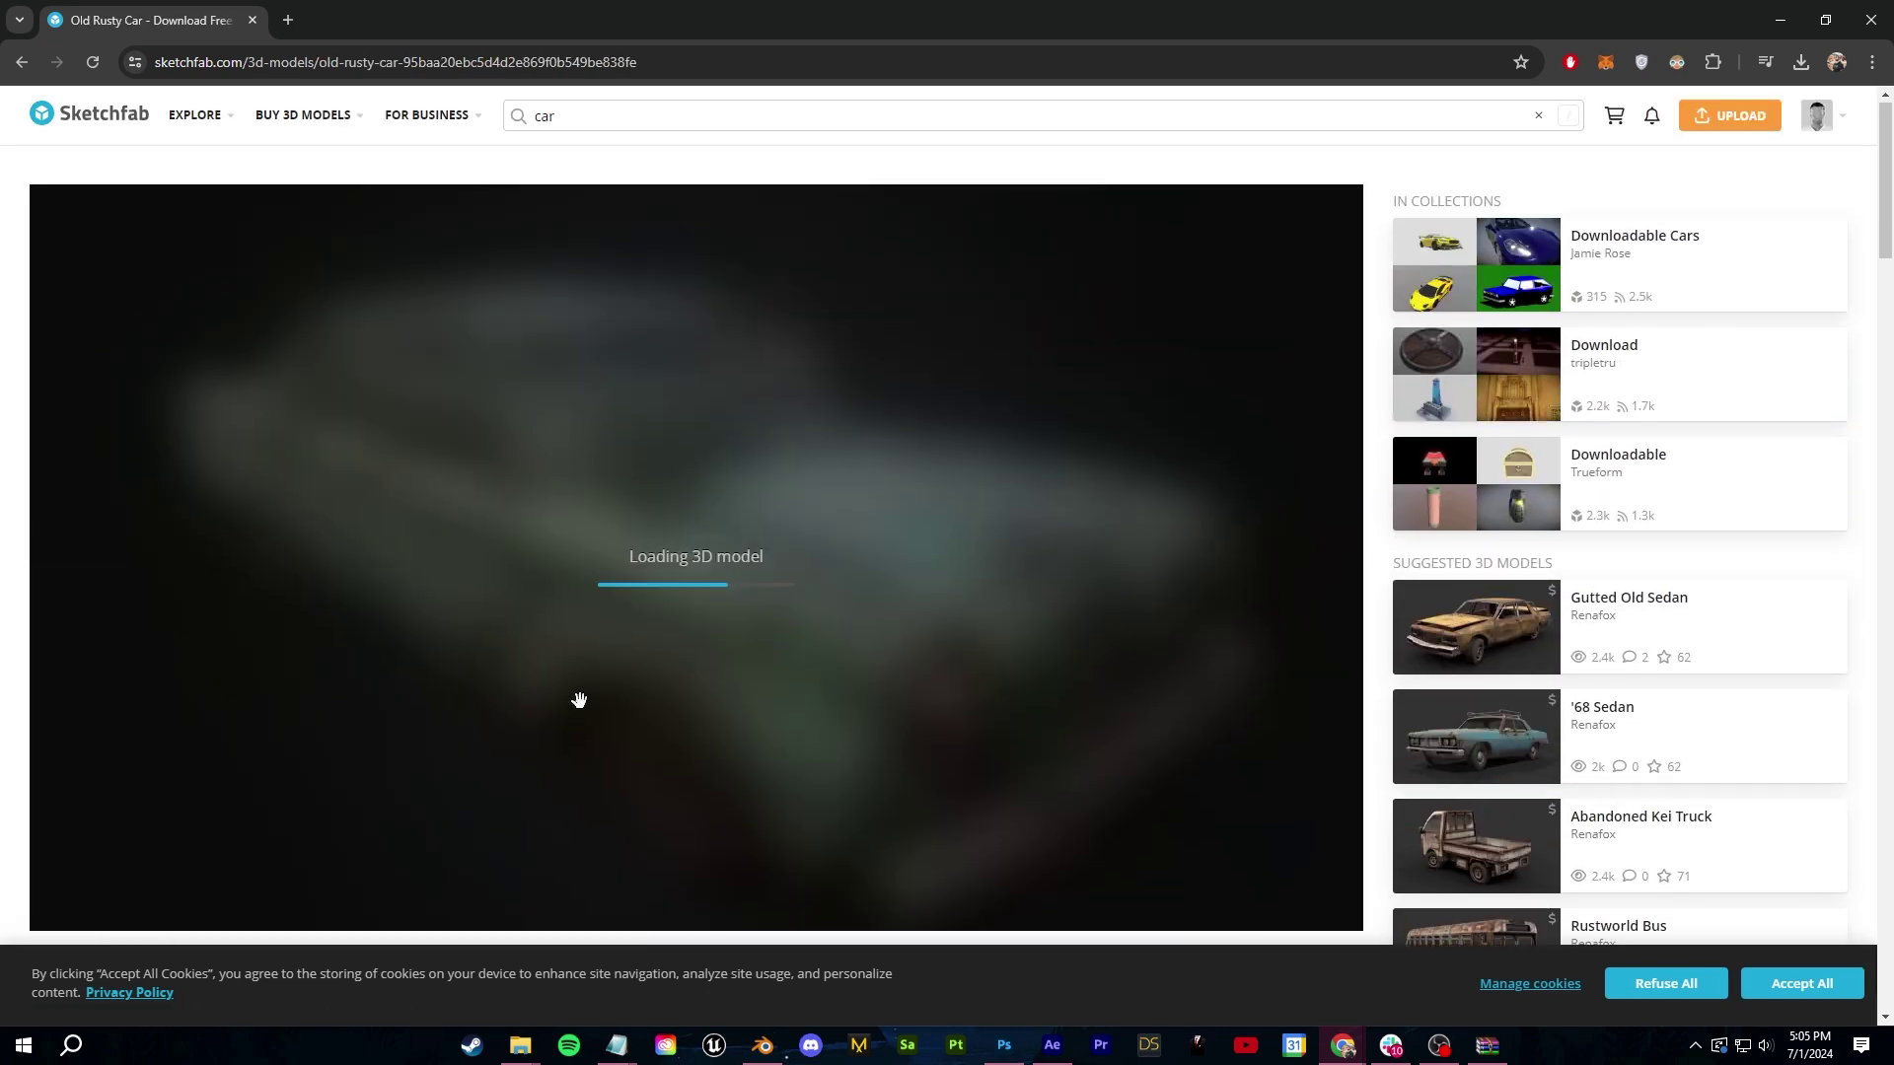
pyautogui.scroll(-2, 651, 691)
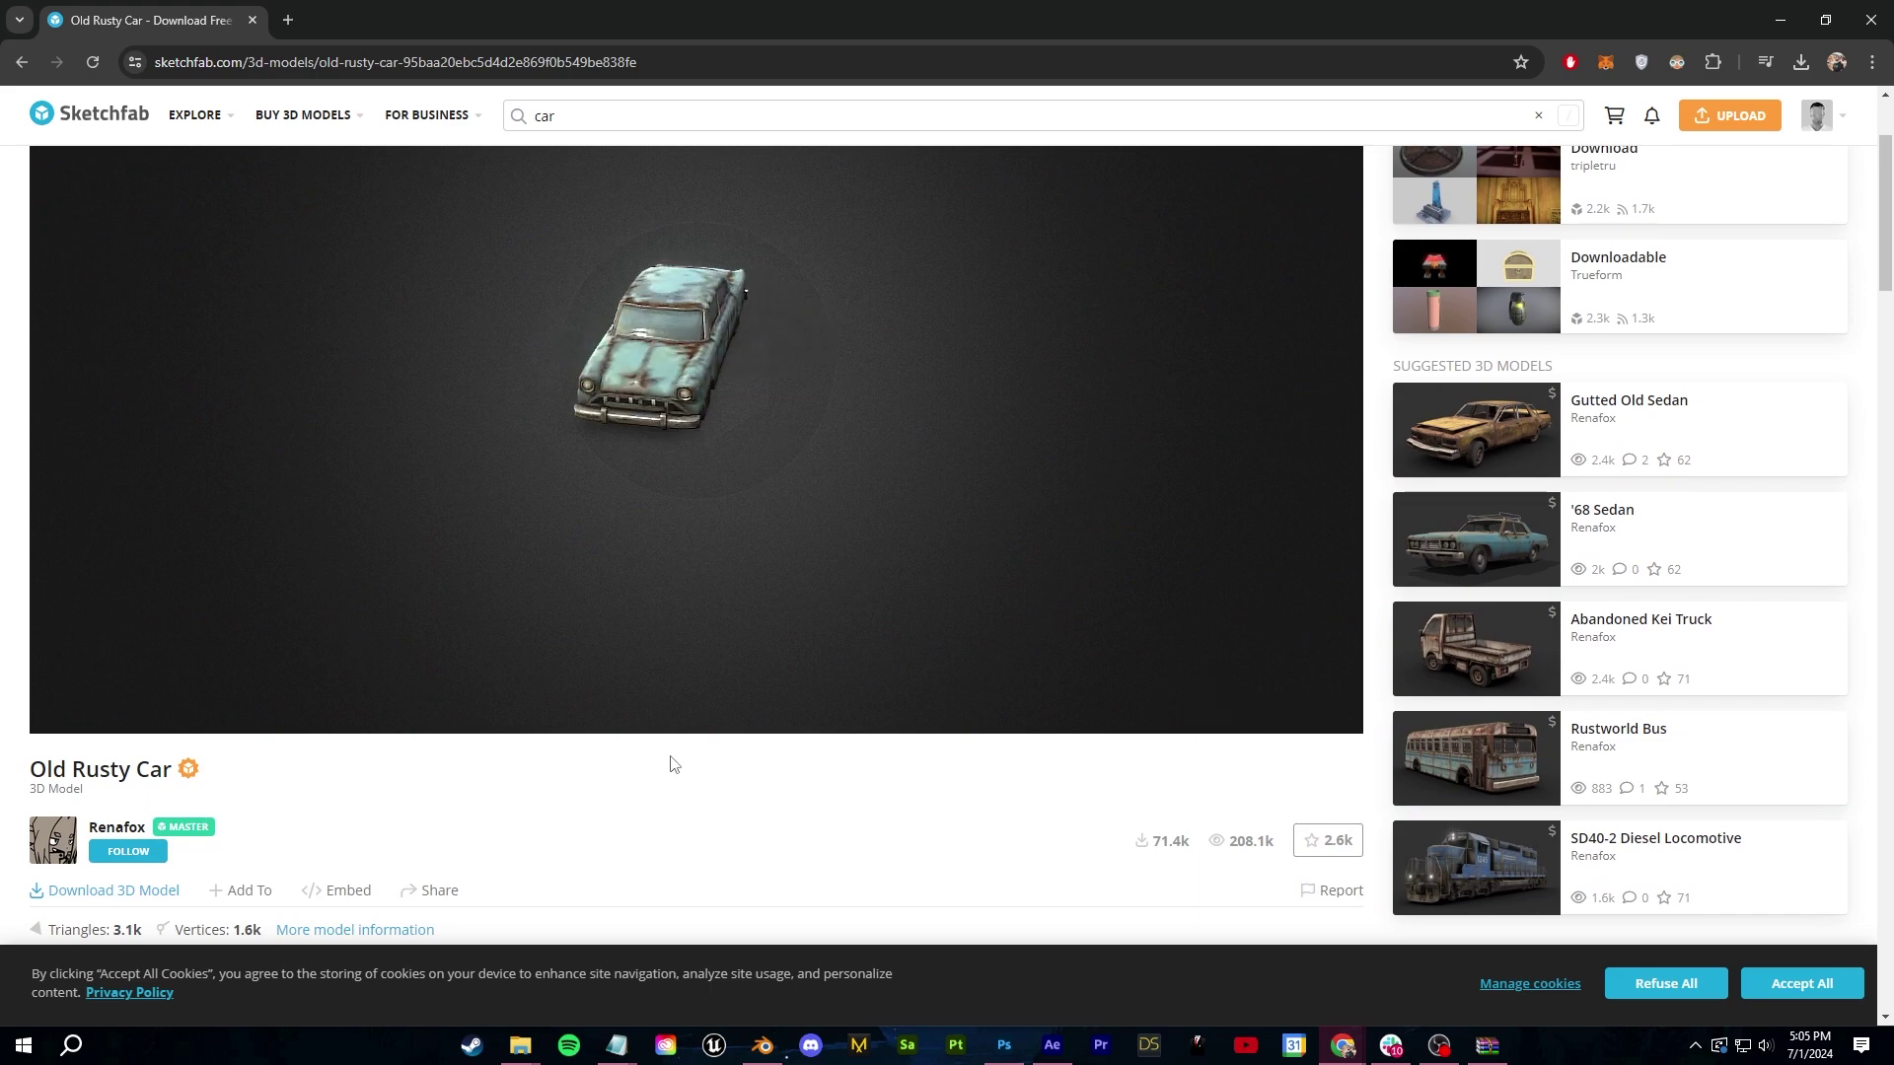
pyautogui.click(141, 893)
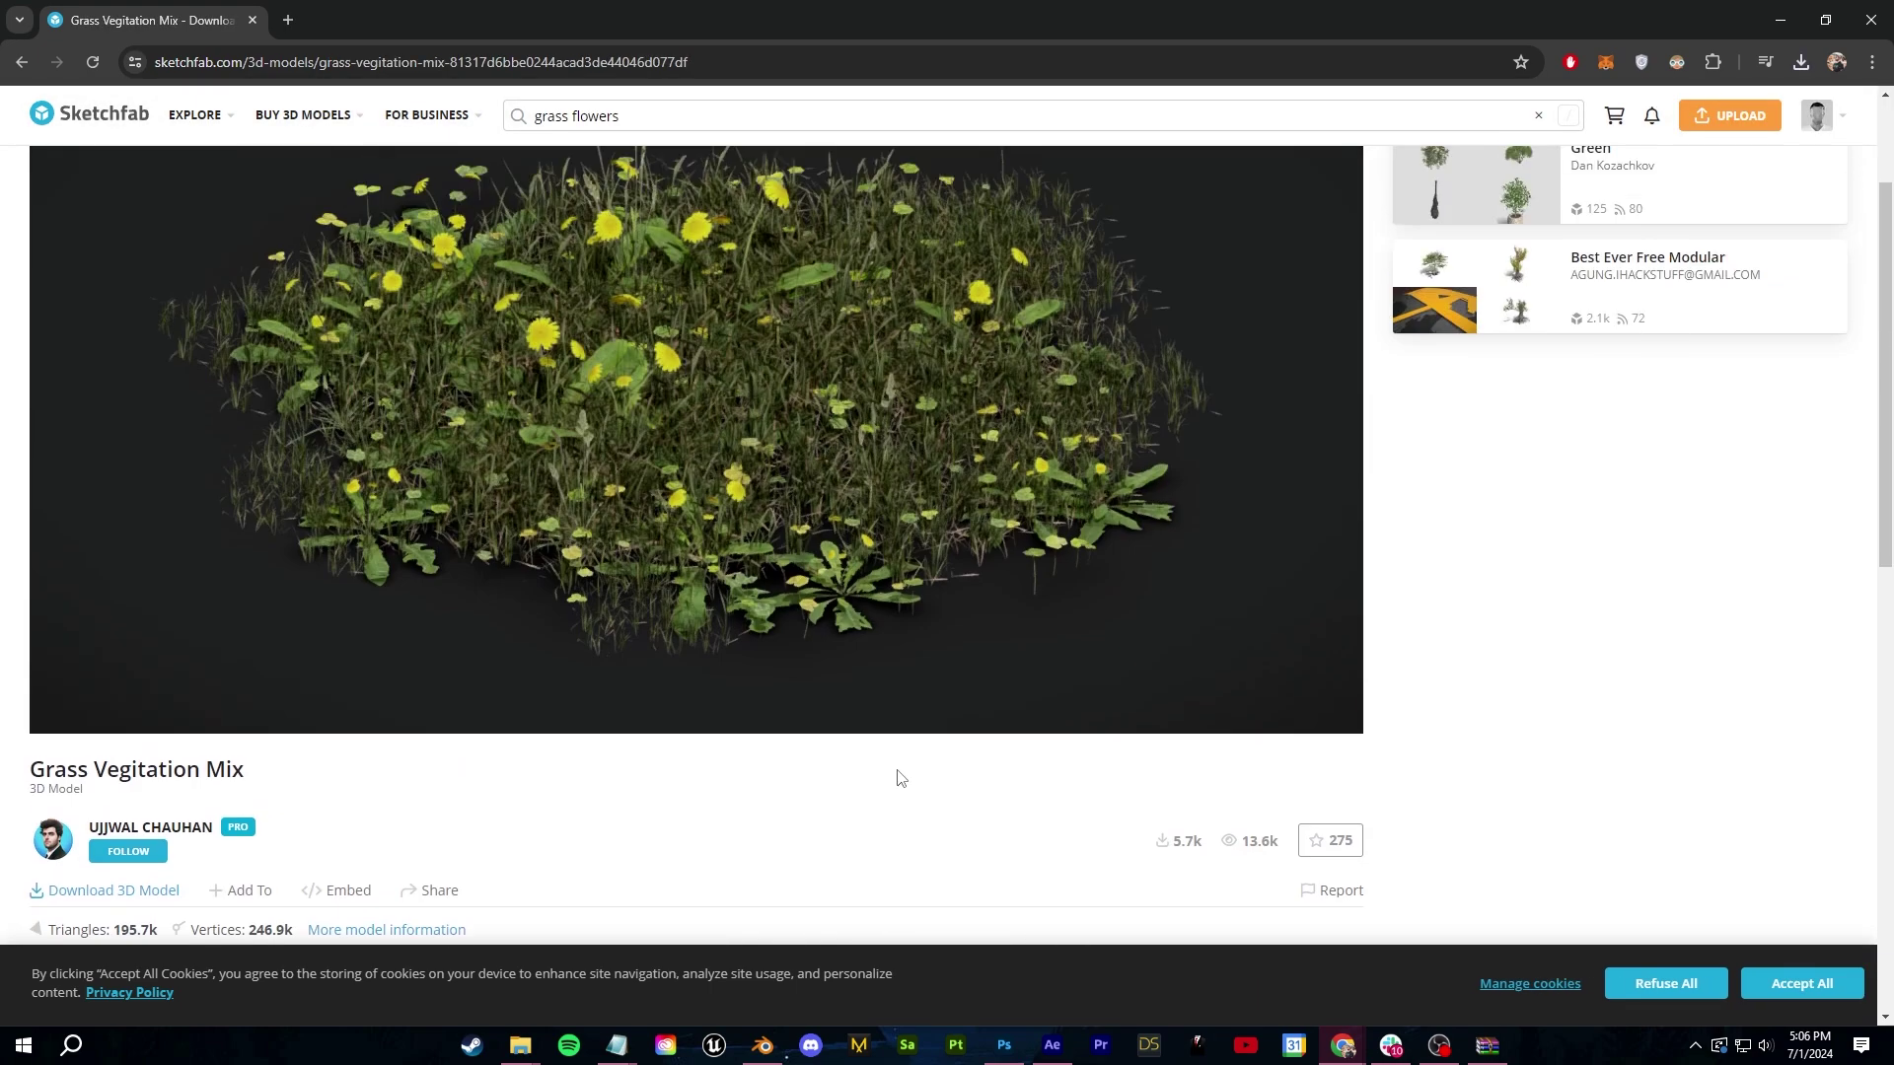
pyautogui.scroll(-4, 897, 778)
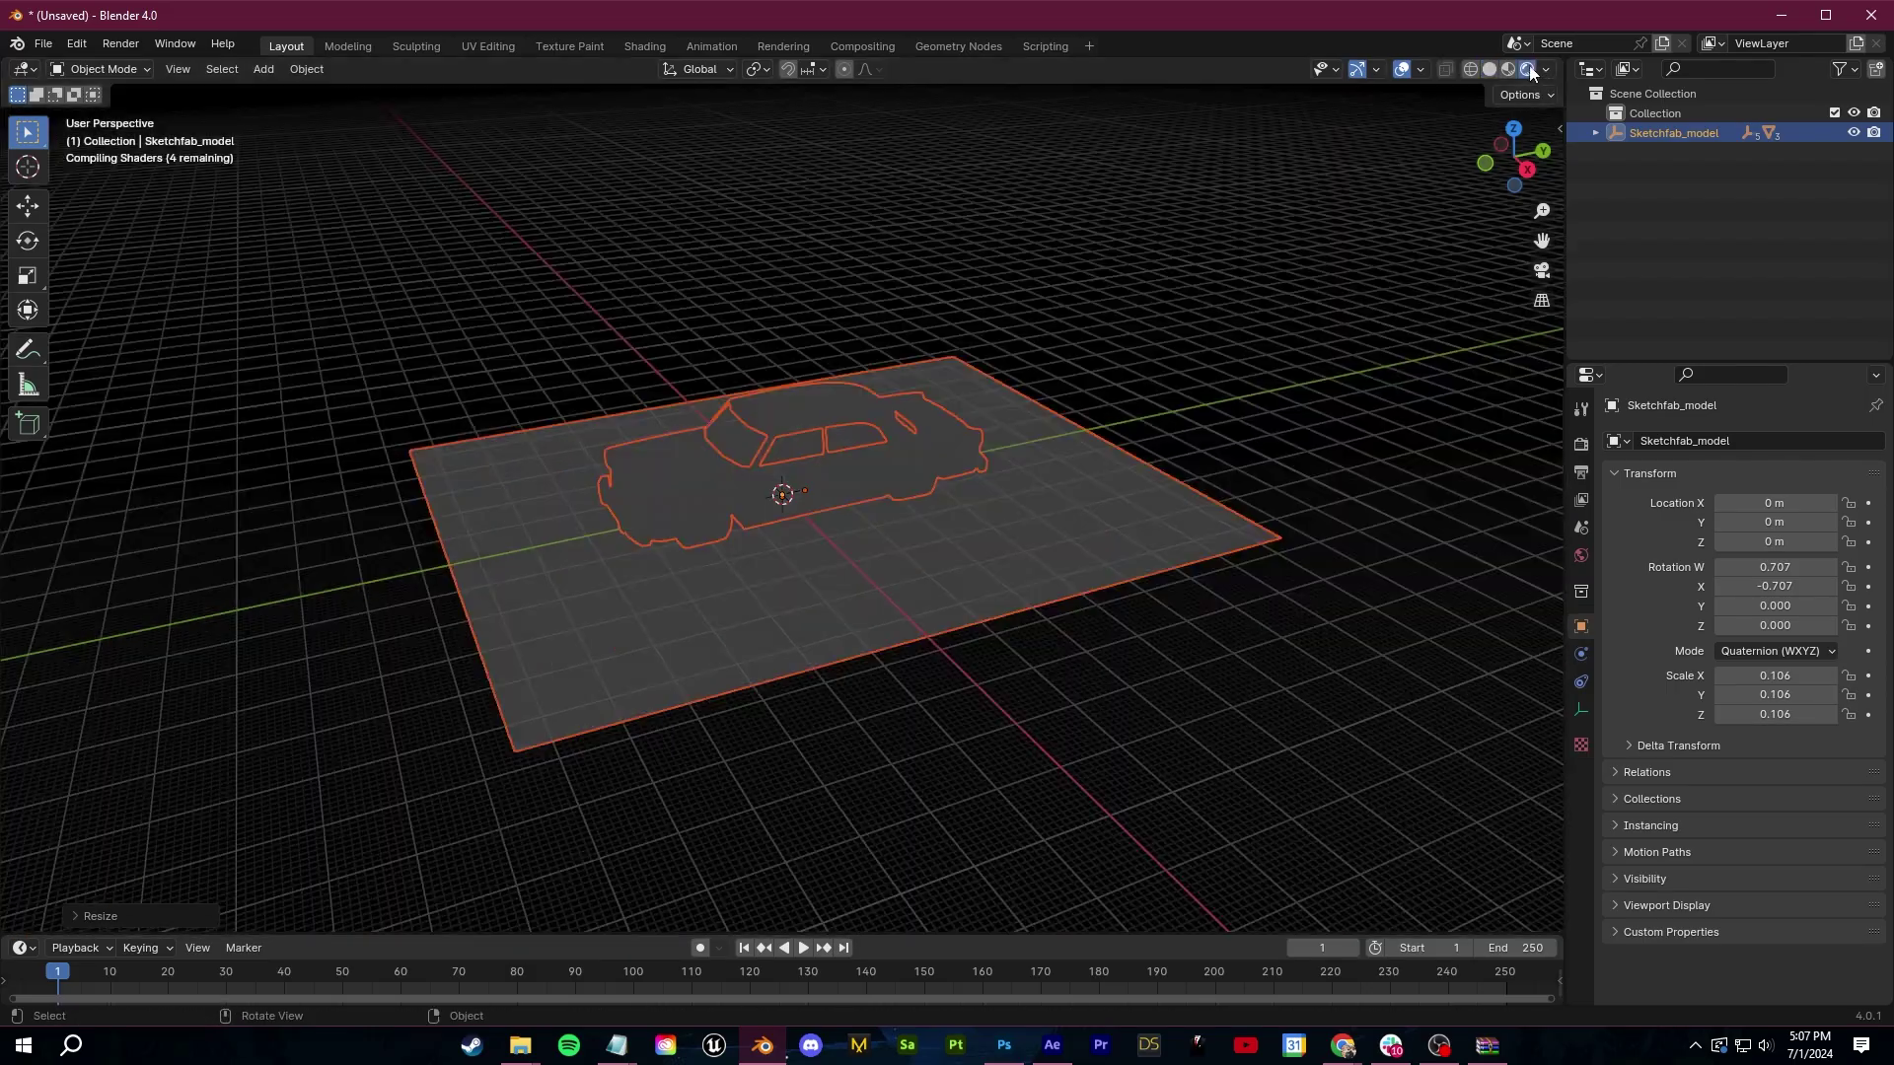
# In Blender, delete the ground plane beneath the imported car
pyautogui.scroll(5, 972, 503)
pyautogui.moveTo(972, 503); pyautogui.dragTo(1212, 608, button='middle')
pyautogui.press('Delete')
pyautogui.moveTo(1036, 608); pyautogui.dragTo(1058, 589, button='middle')
# Add a Sun light to the scene and check the lit car
pyautogui.scroll(-1, 1055, 572)
pyautogui.hotkey('shift', 'a')
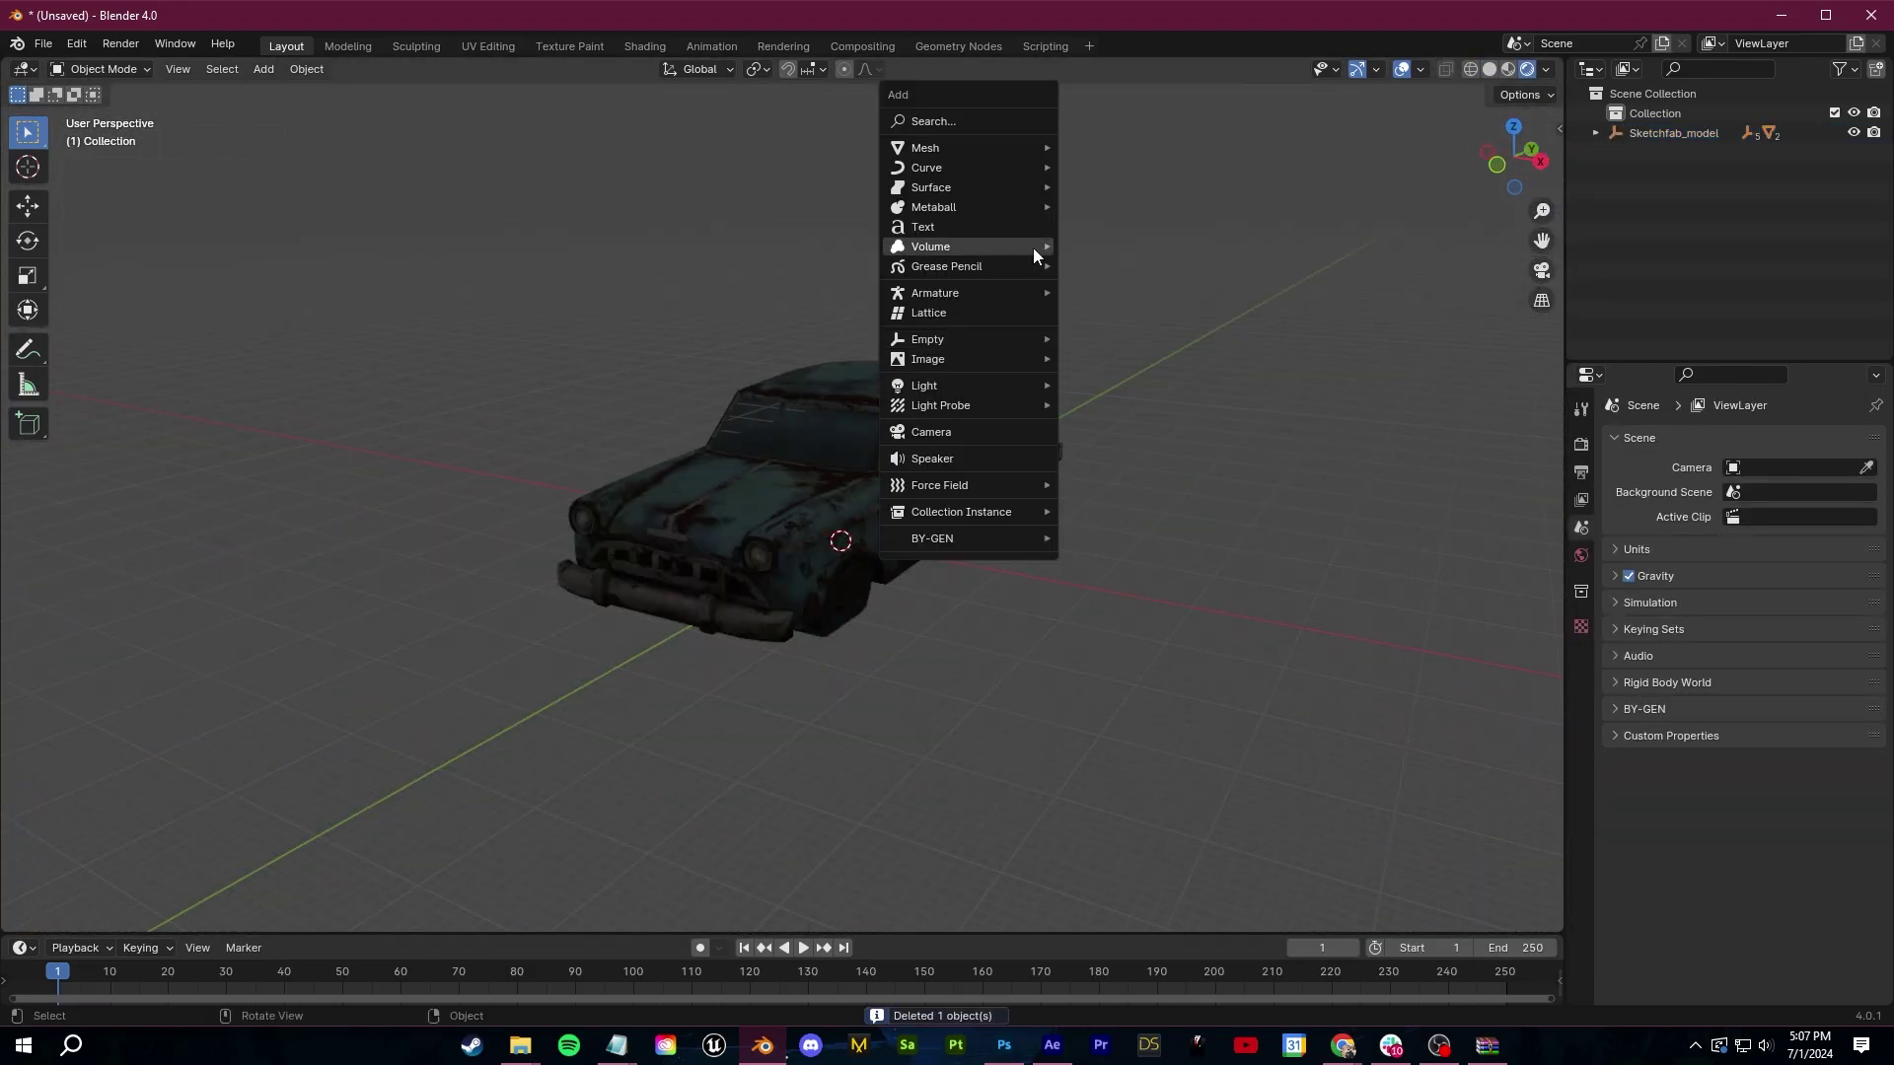
pyautogui.click(1167, 406)
pyautogui.moveTo(1168, 407); pyautogui.dragTo(1069, 412, button='middle')
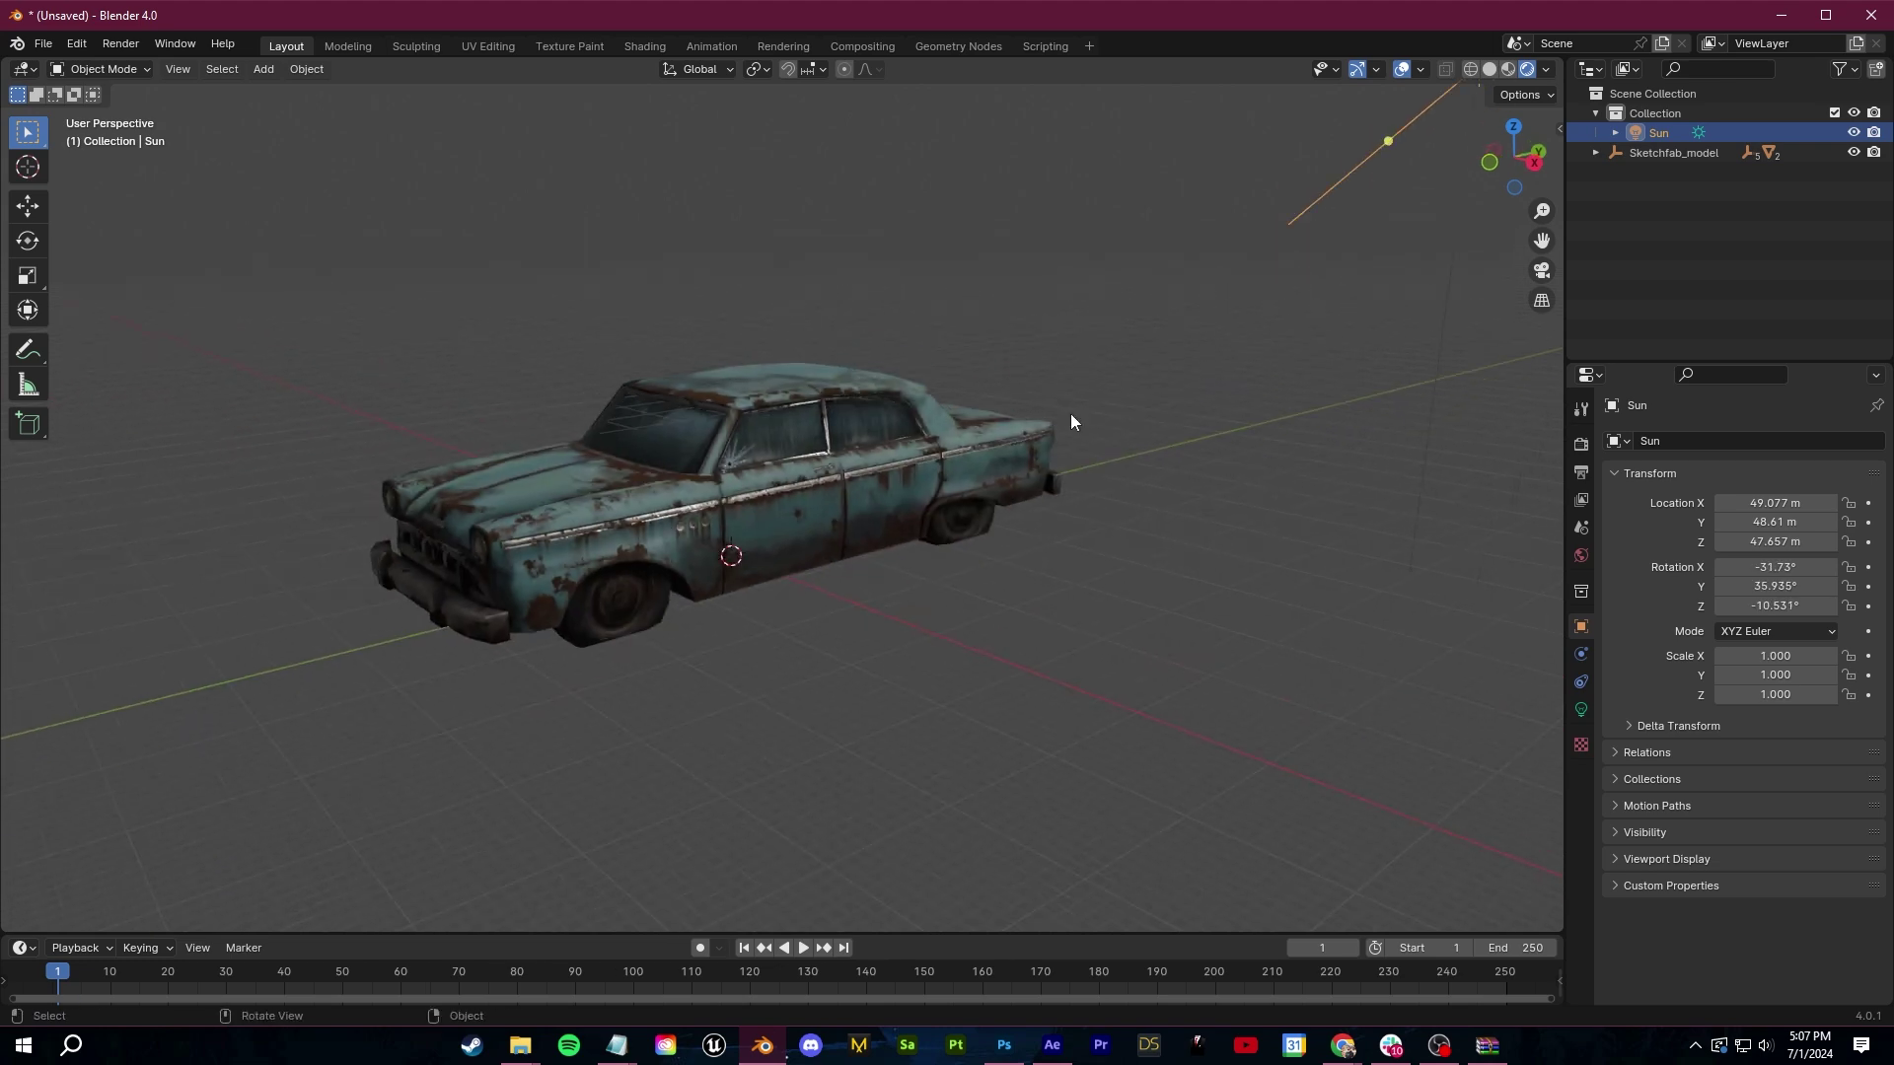
# Import the downloaded grass vegetation model into the car scene
pyautogui.click(43, 43)
pyautogui.moveTo(109, 325)
pyautogui.click(326, 541)
pyautogui.click(493, 364)
pyautogui.click(1556, 767)
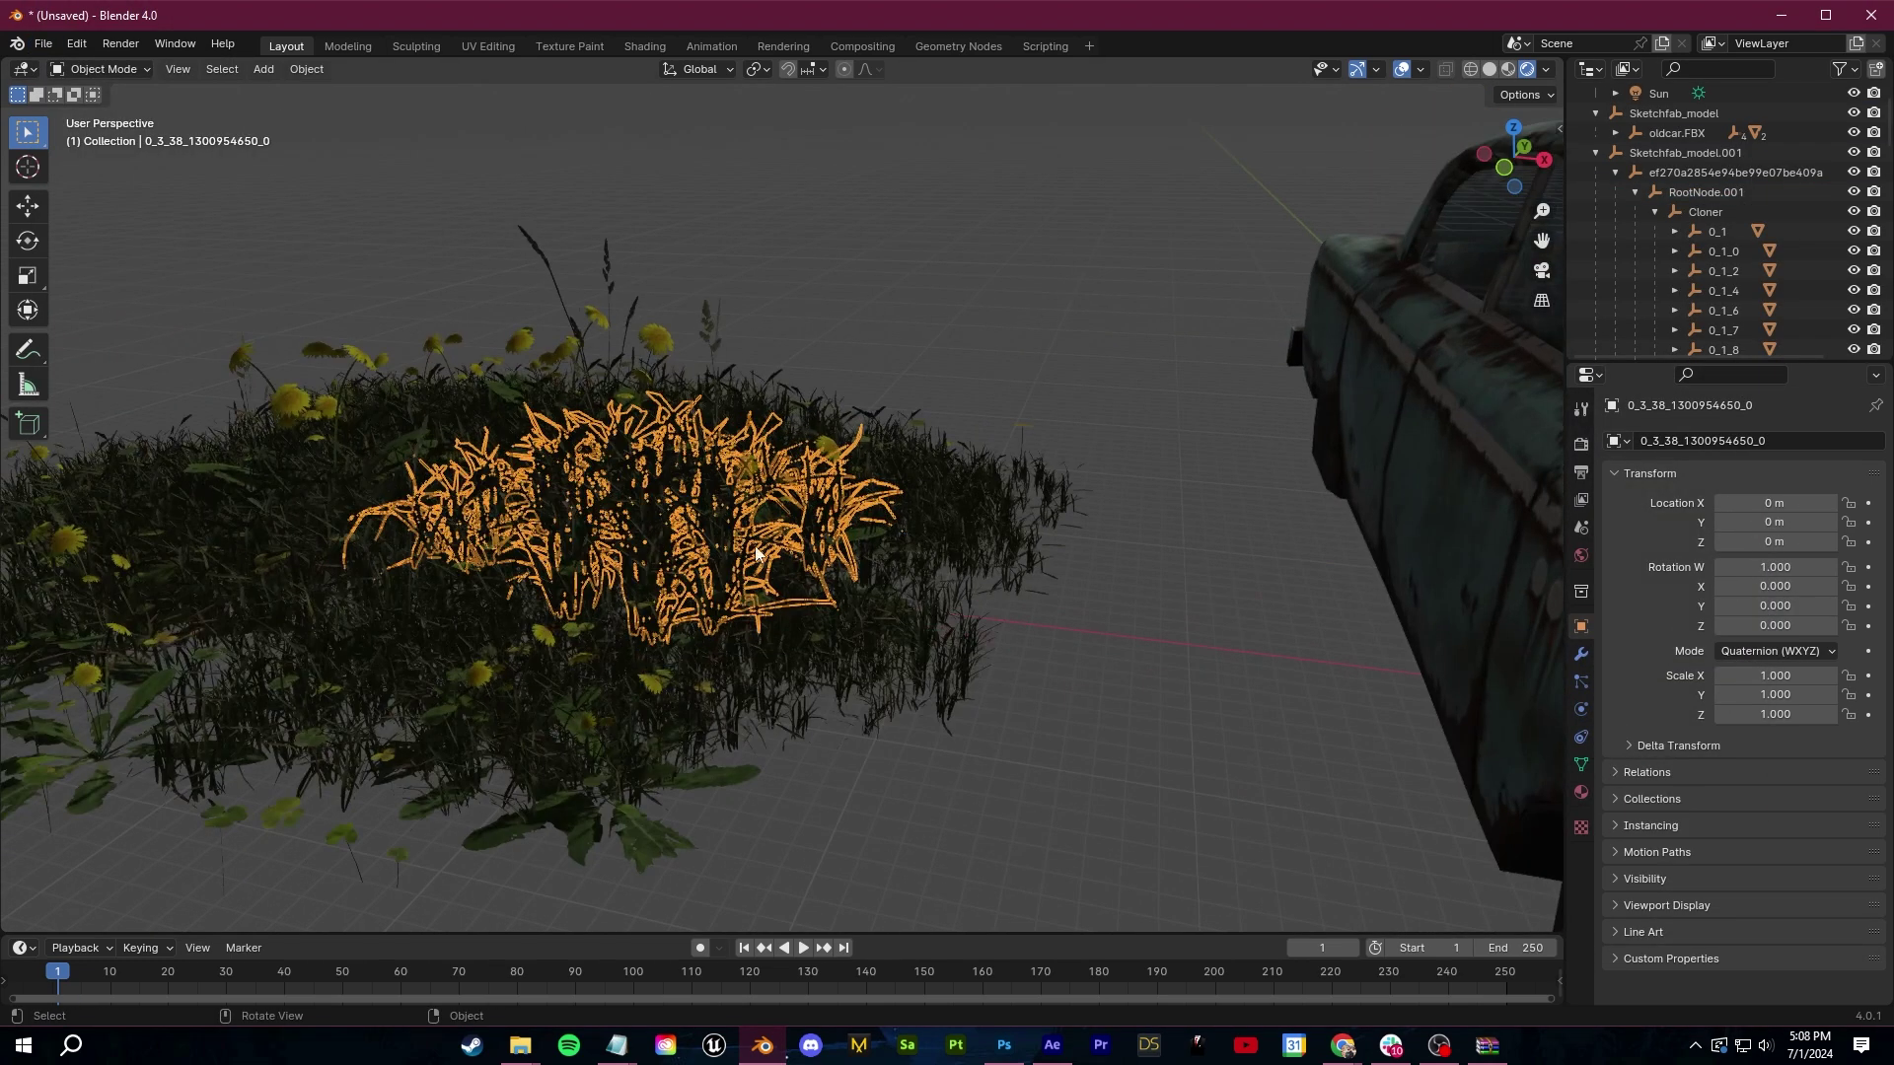
# Duplicate individual plants from the grass patch, including a grass clump and a broad-leaved flower, and place the copies beside the patch
pyautogui.keyDown('shift'); pyautogui.moveTo(969, 343); pyautogui.dragTo(1010, 362, button='middle'); pyautogui.keyUp('shift')
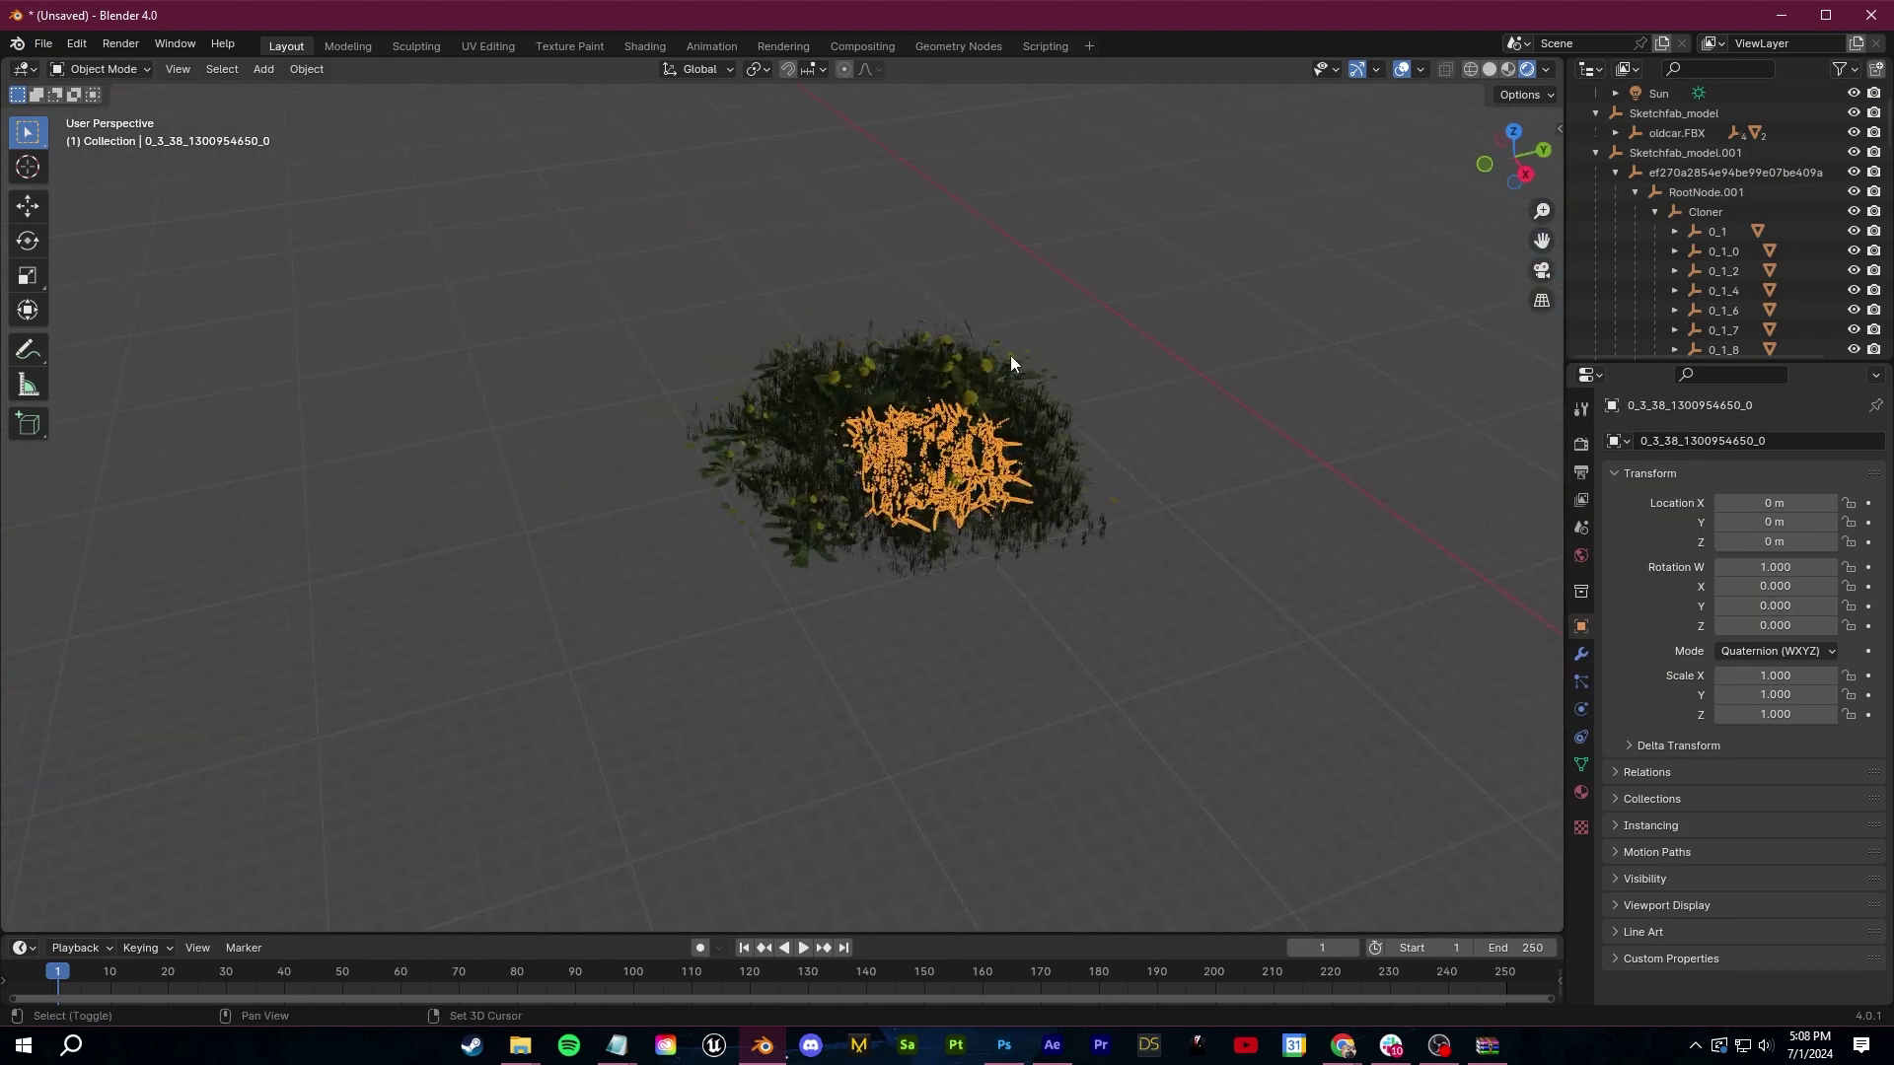
pyautogui.hotkey('shift', 'd')
pyautogui.click(986, 396)
pyautogui.click(902, 390)
pyautogui.hotkey('shift', 'd')
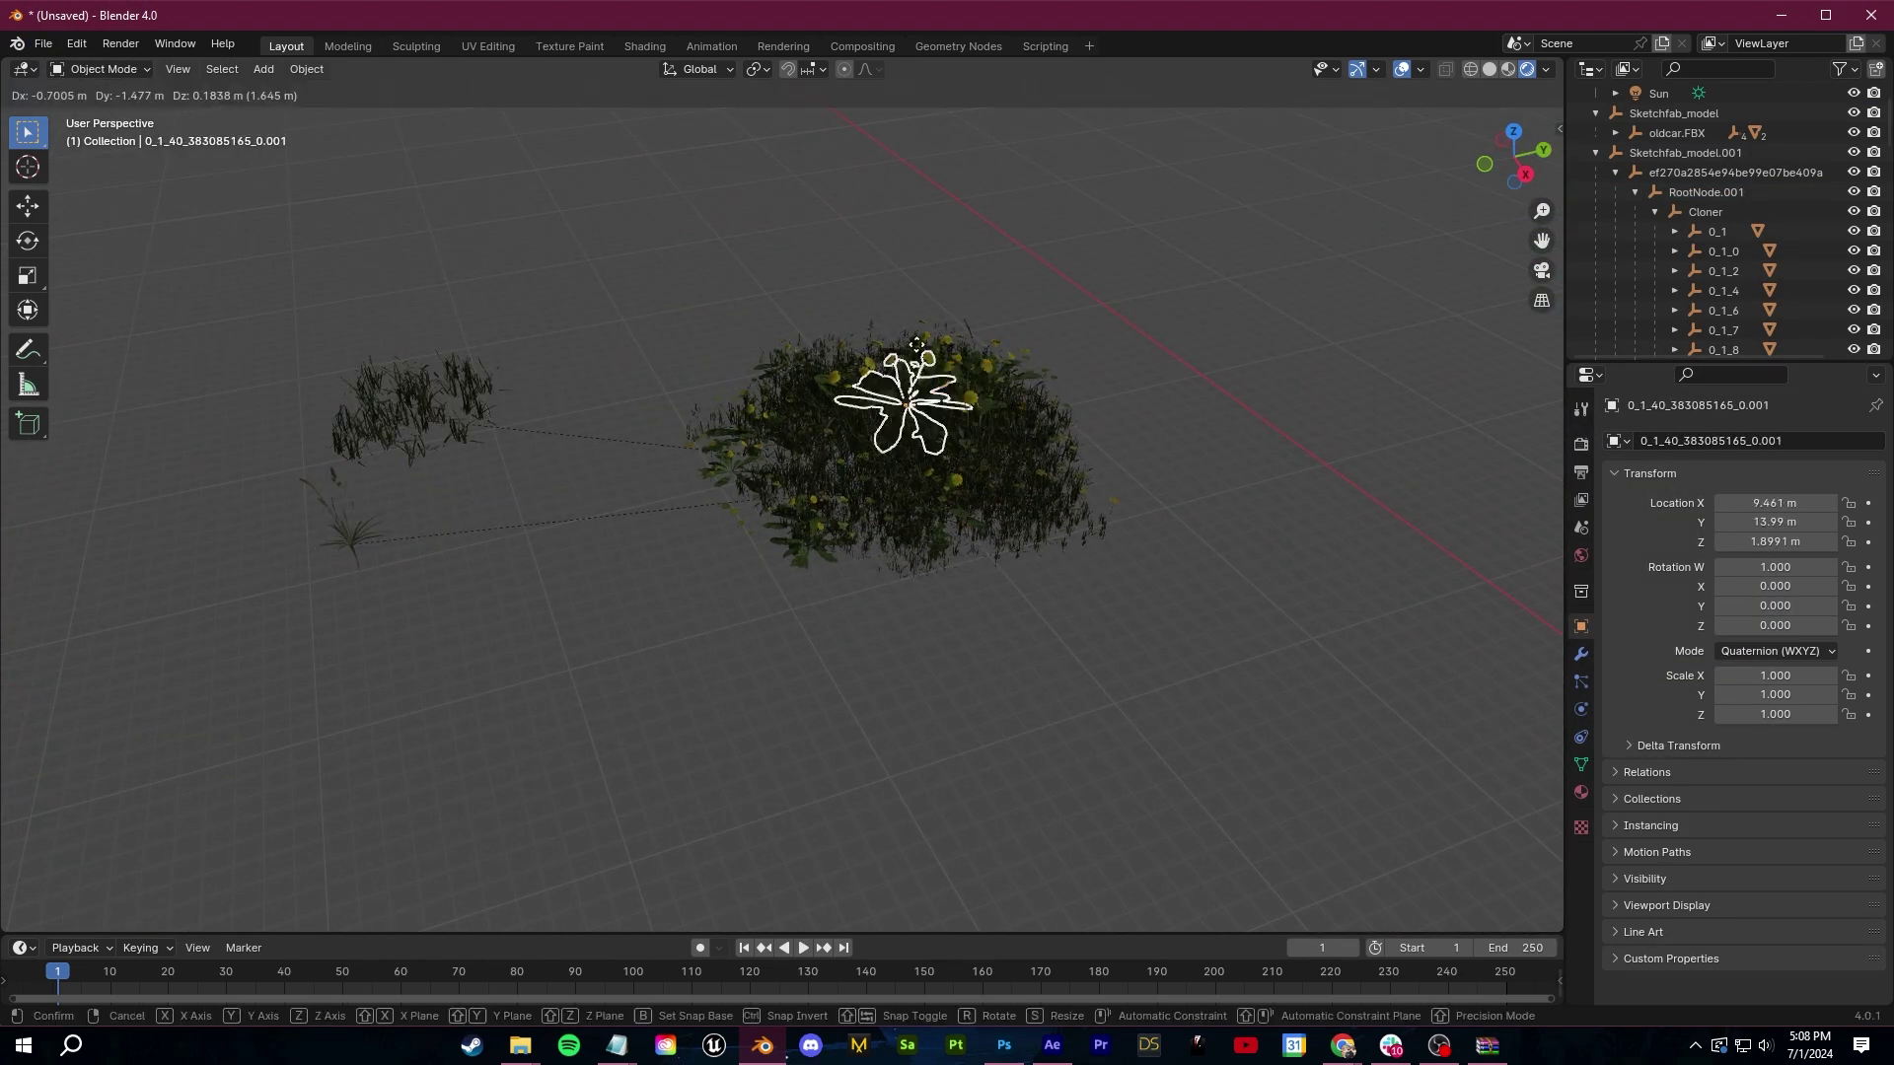
pyautogui.click(184, 417)
pyautogui.click(1012, 359)
pyautogui.hotkey('shift', 'd')
pyautogui.click(197, 513)
pyautogui.scroll(3, 791, 596)
pyautogui.click(1215, 588)
pyautogui.click(1213, 594)
pyautogui.hotkey('shift', 'd')
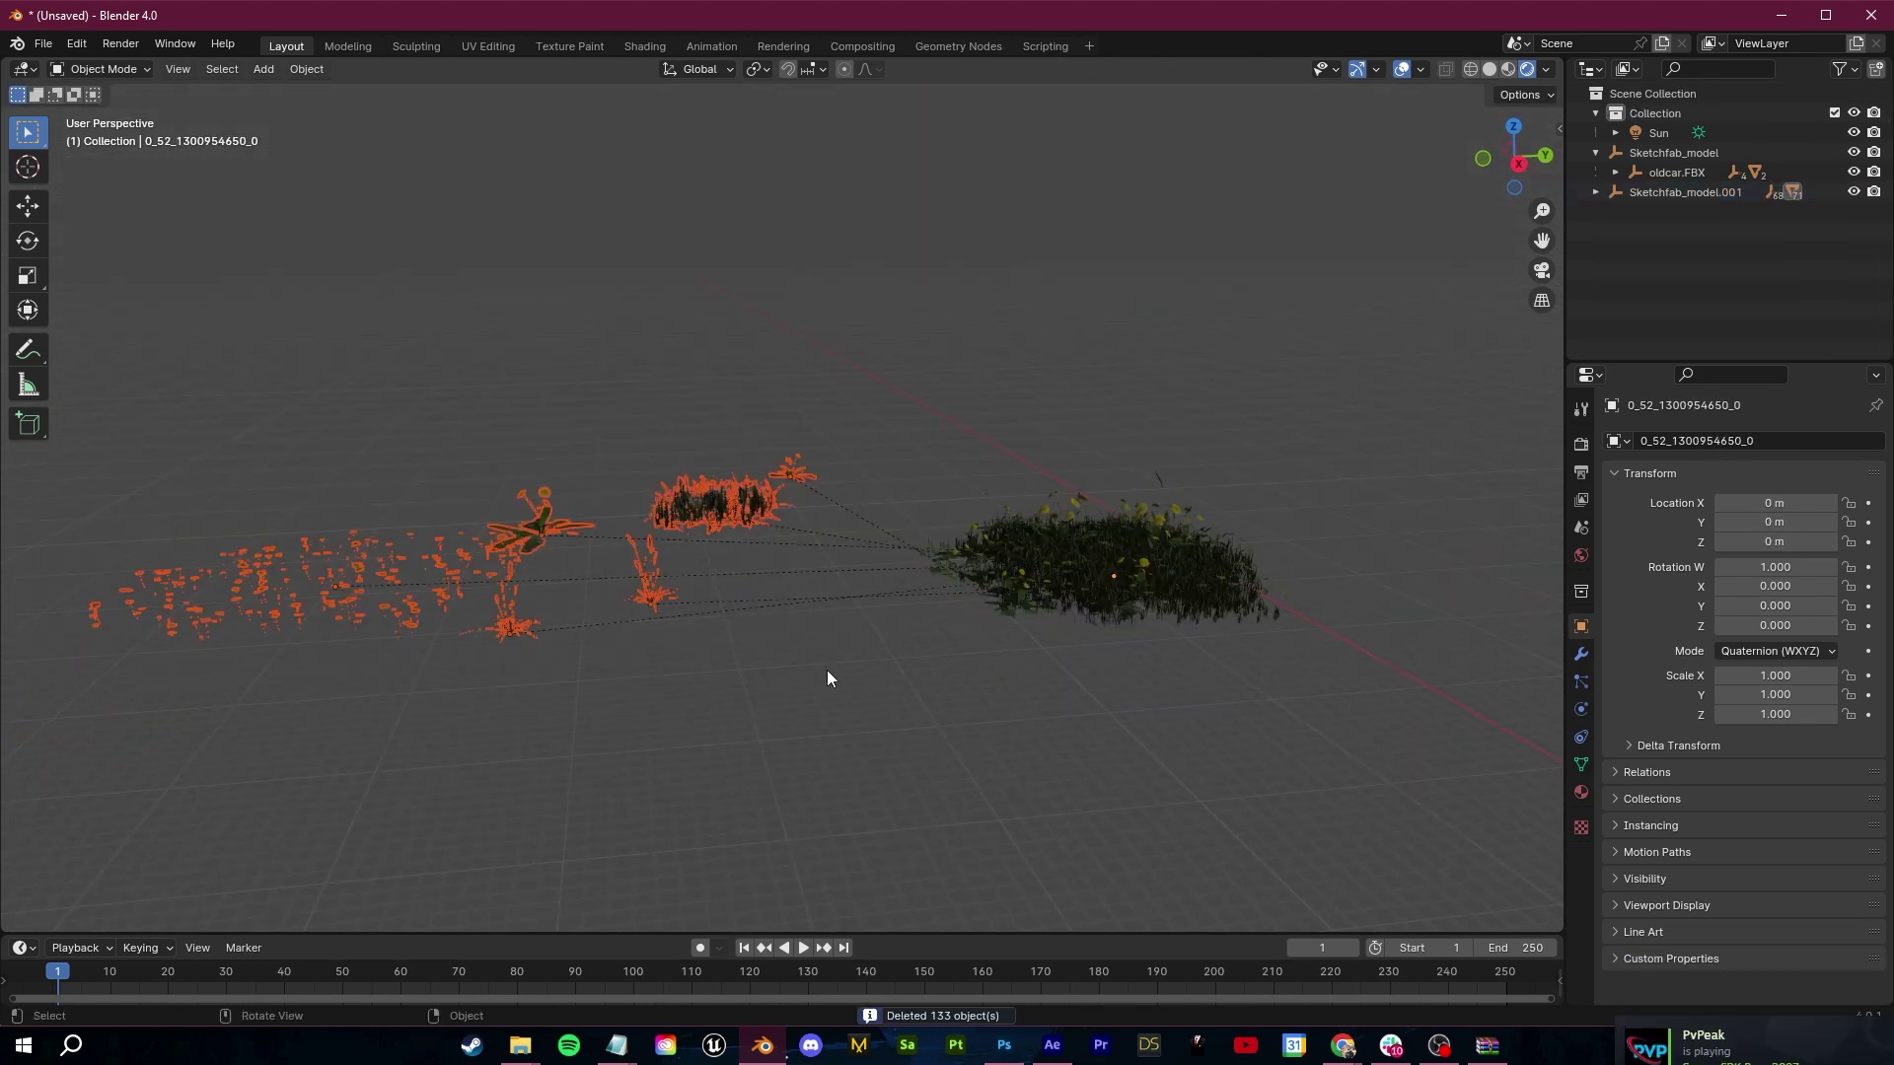
# Clear the parent of the duplicated plants while keeping their placement, and delete the original grass patch
pyautogui.click(306, 69)
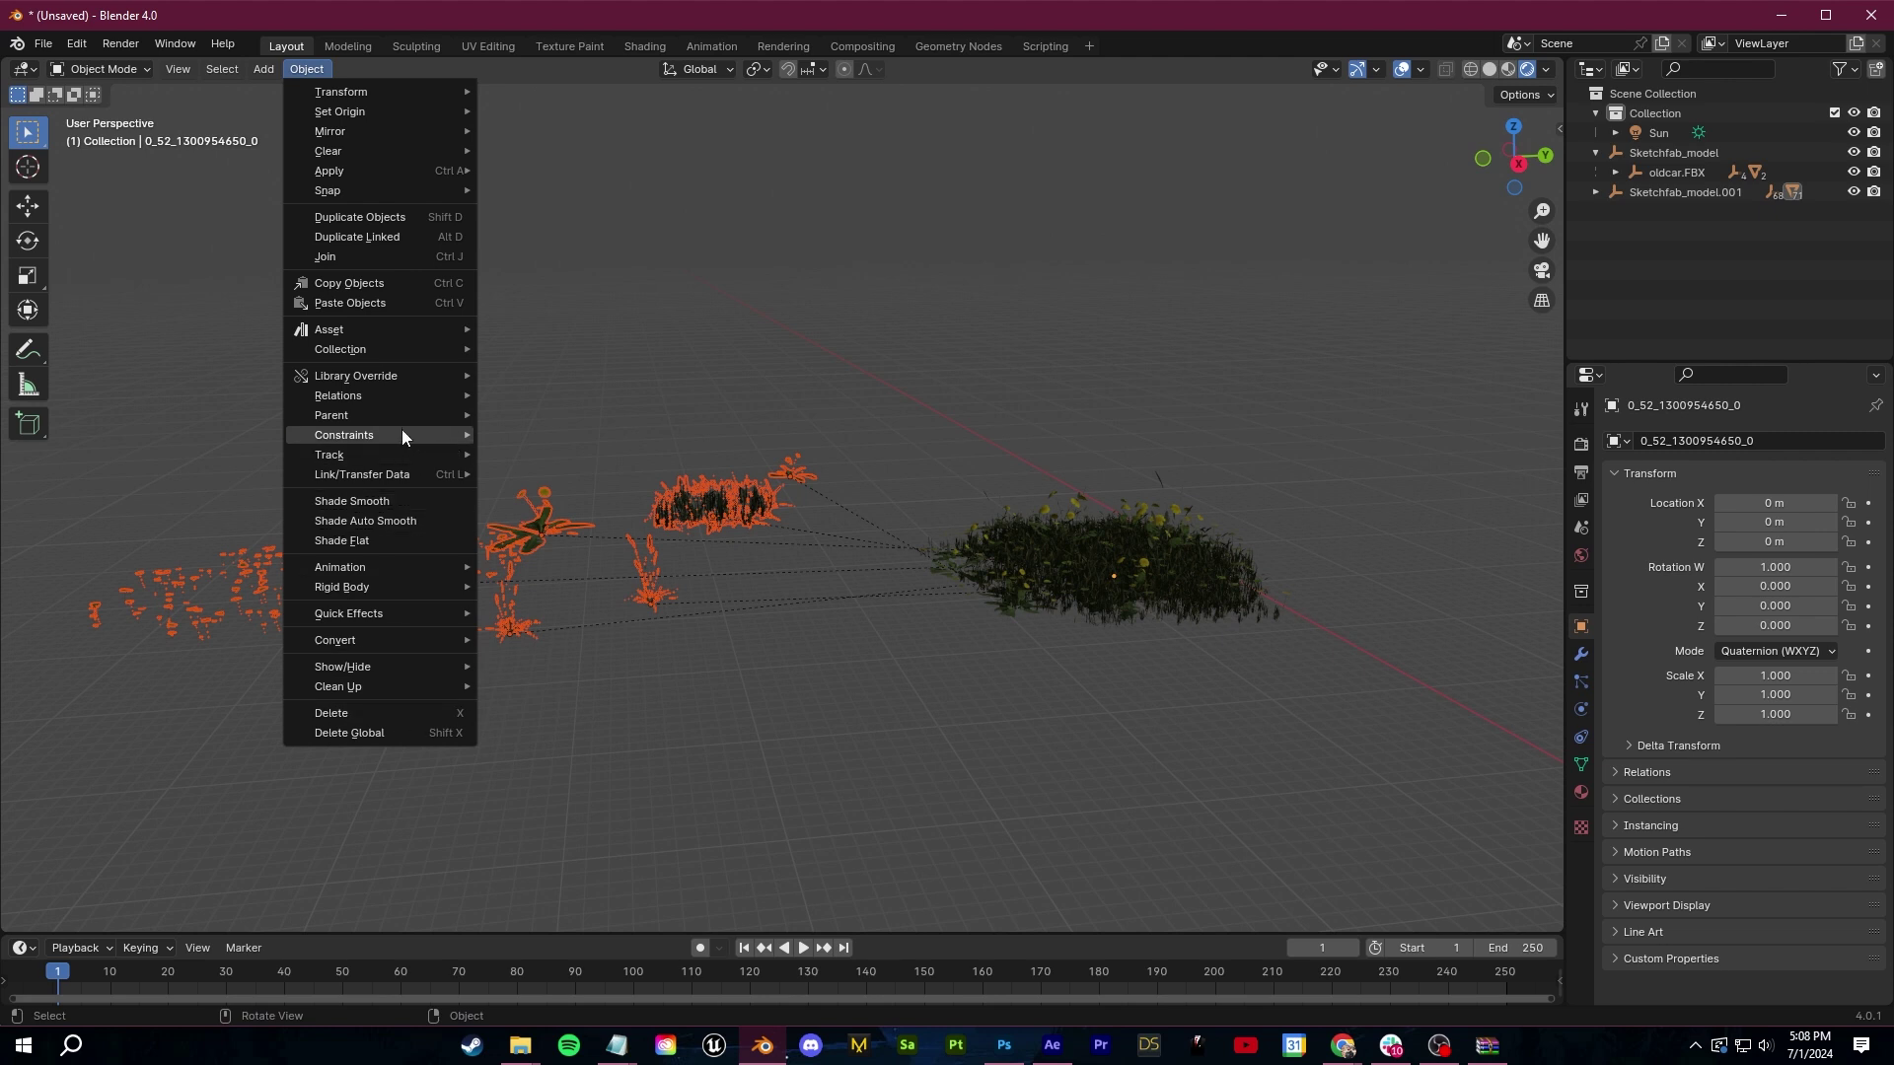
pyautogui.moveTo(388, 415)
pyautogui.click(604, 769)
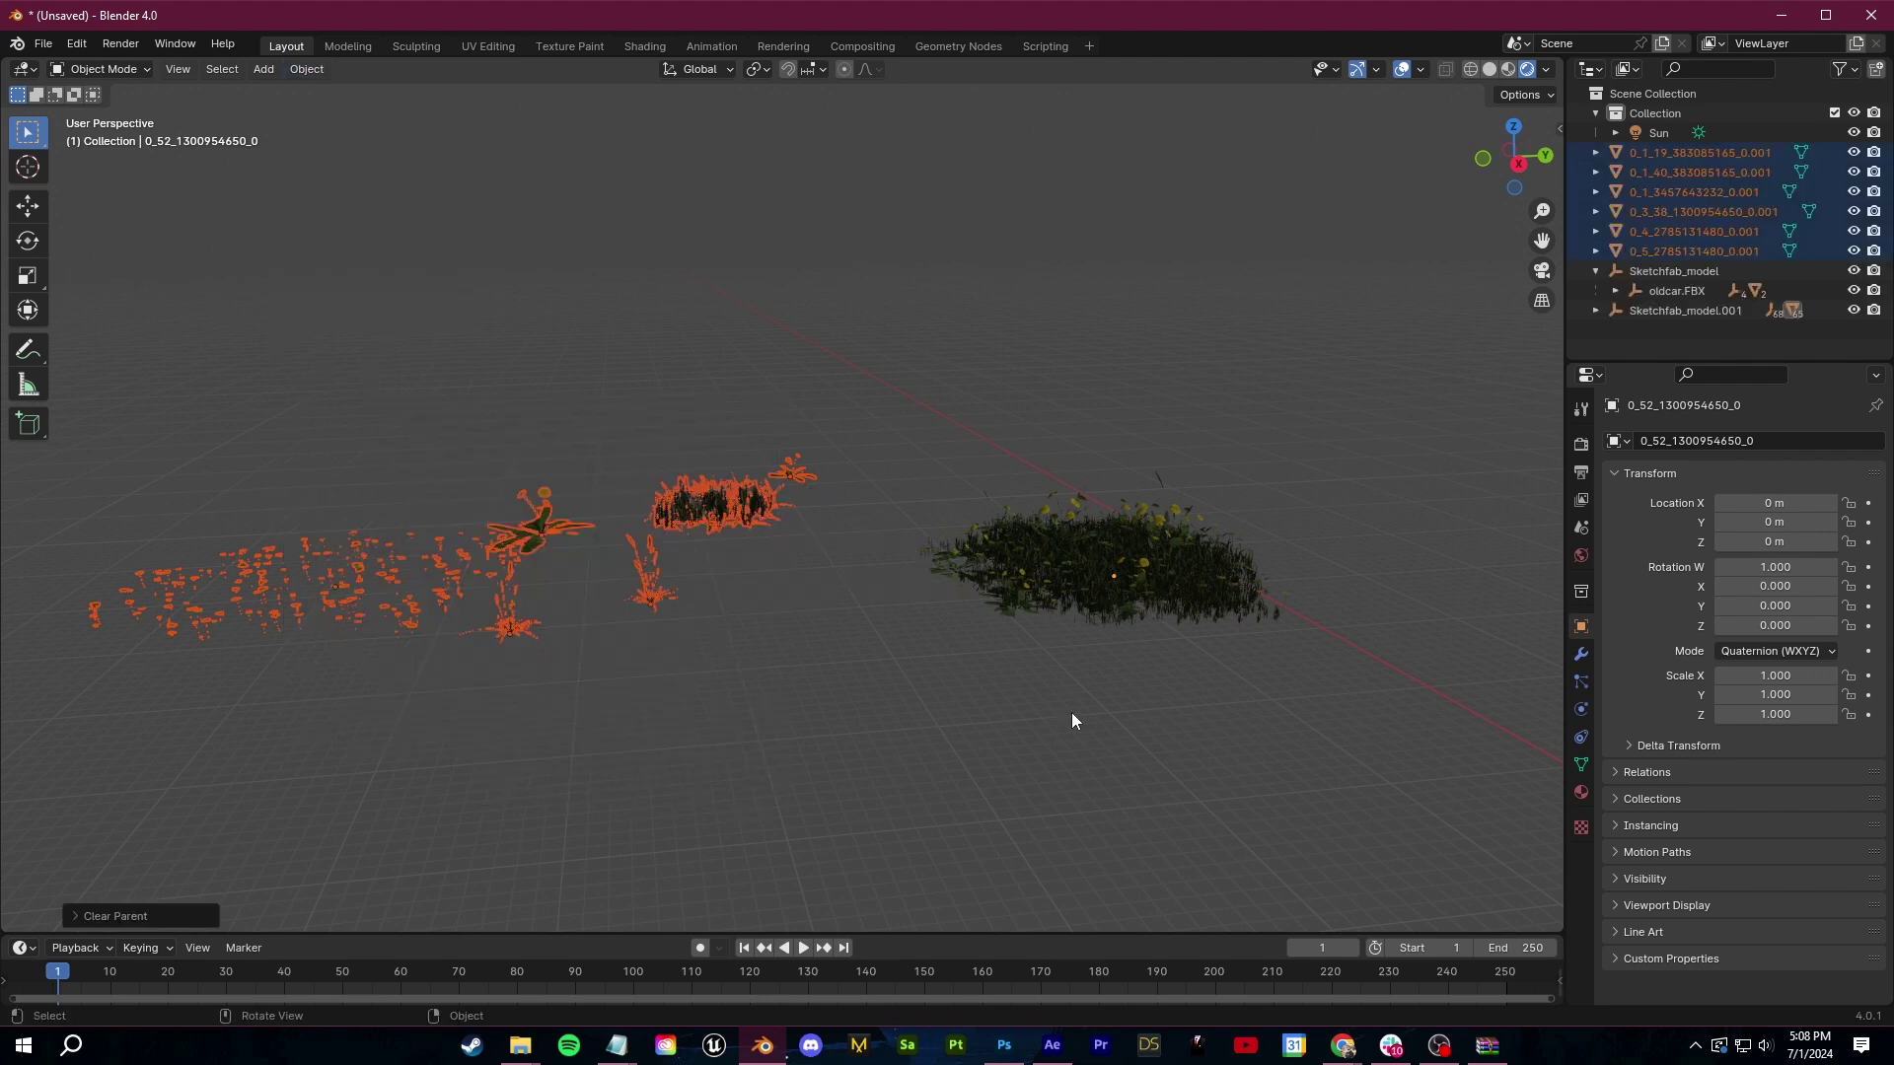
pyautogui.moveTo(904, 364); pyautogui.dragTo(1164, 638)
pyautogui.press('Delete')
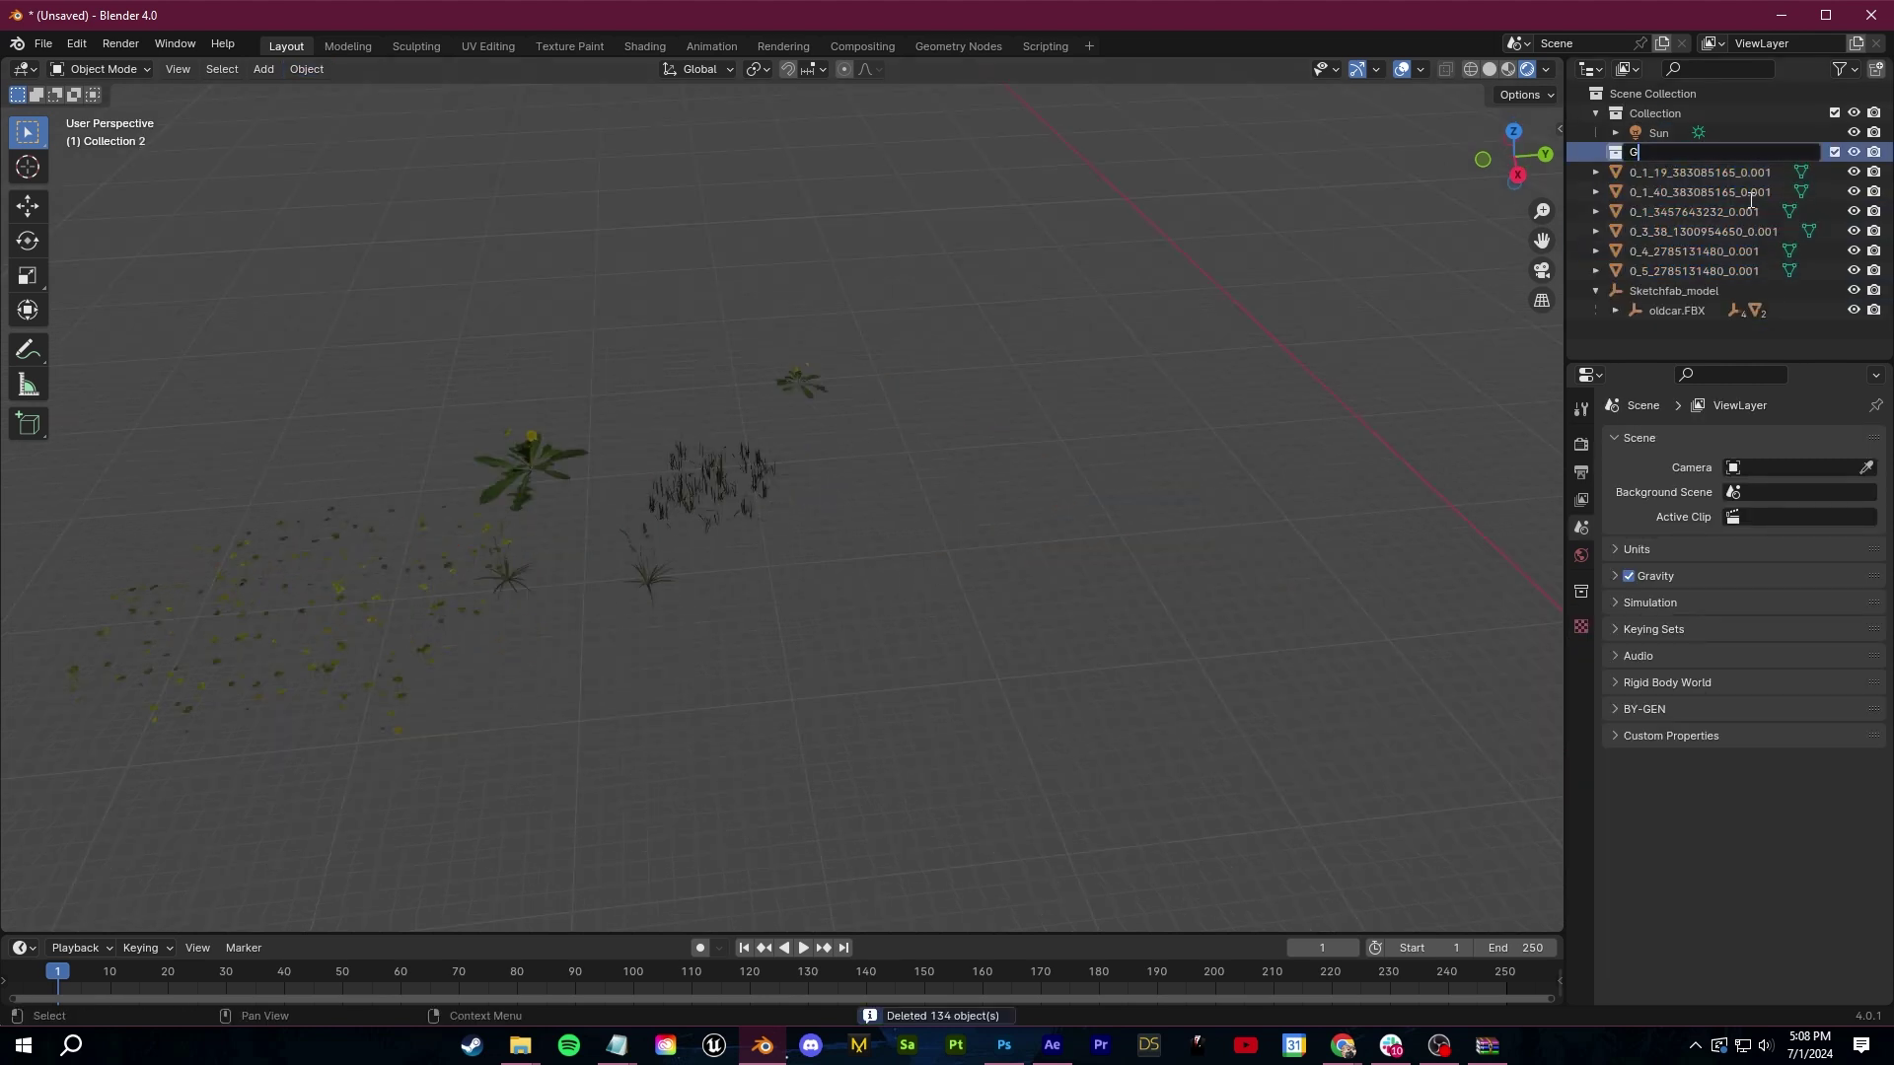
# Name the new collection Grass and select the duplicated plants
pyautogui.press('Return')
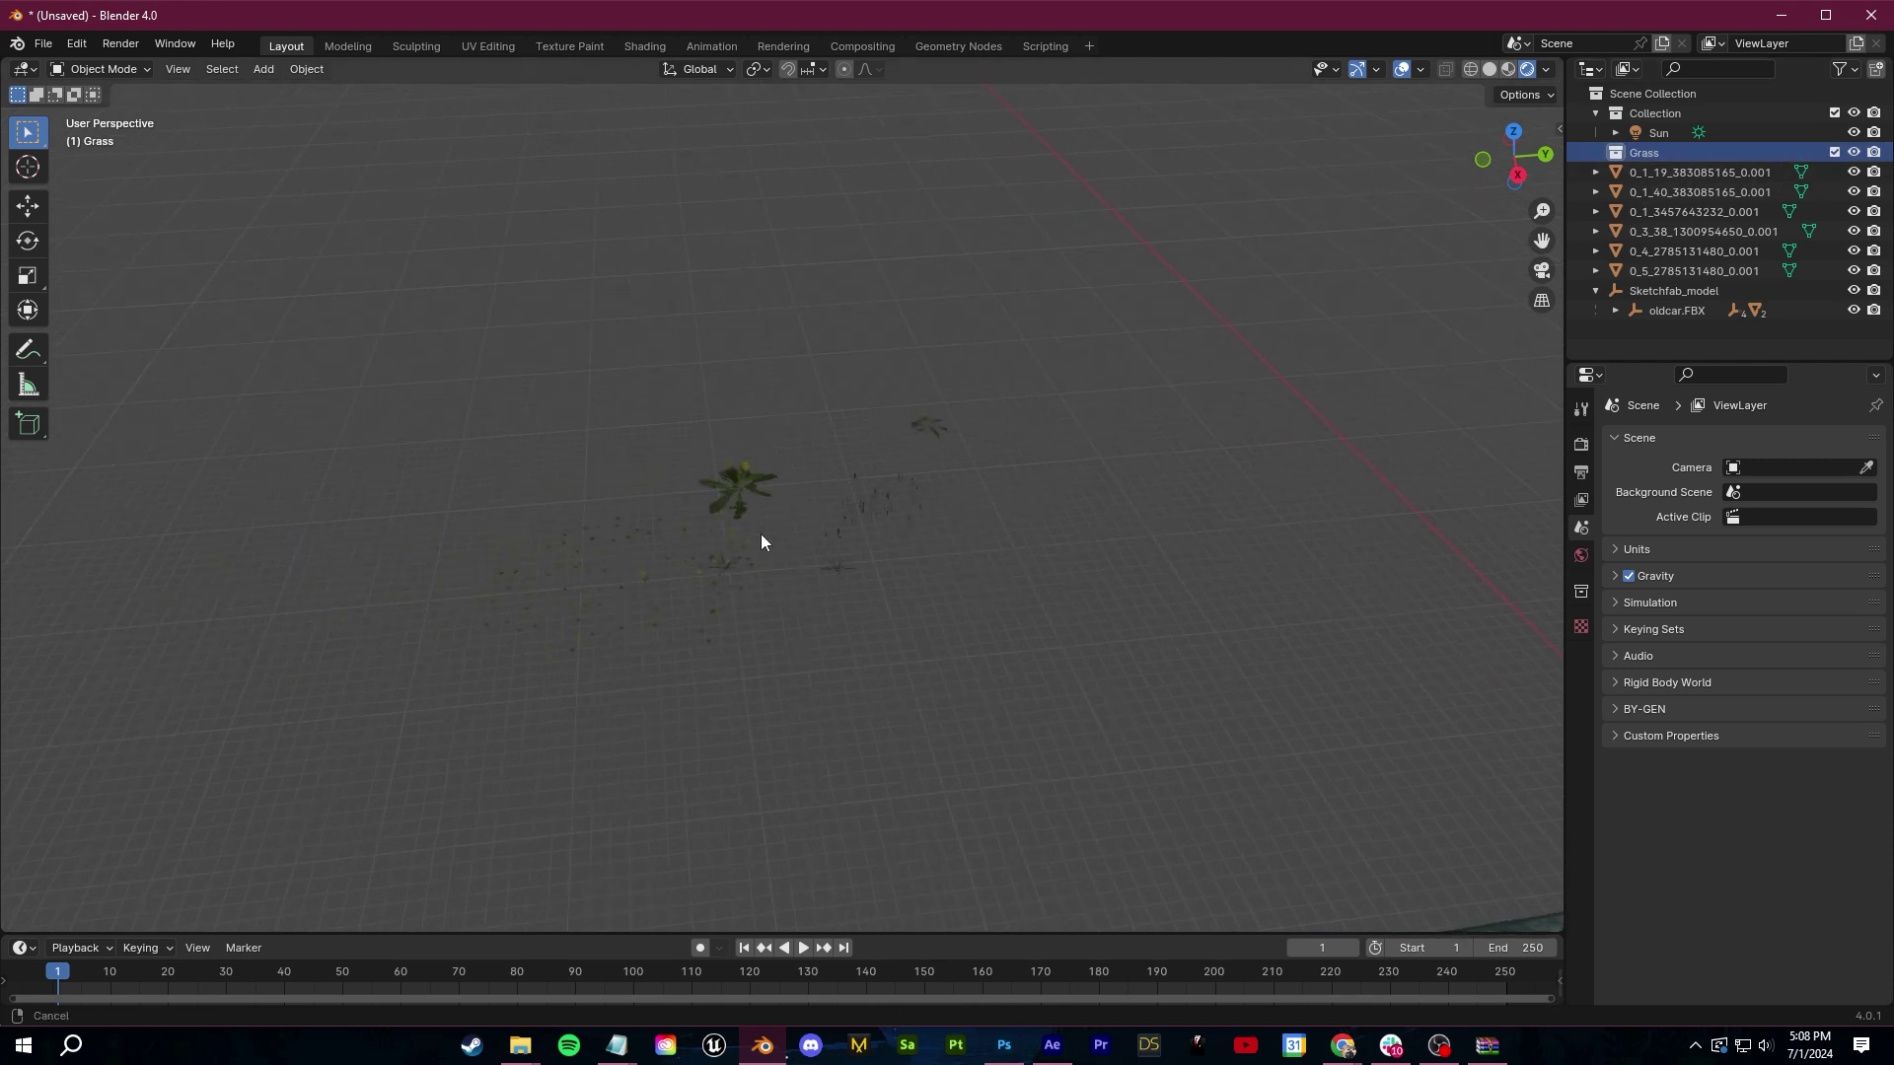
pyautogui.moveTo(414, 275); pyautogui.dragTo(1196, 846)
pyautogui.moveTo(1208, 848); pyautogui.dragTo(1357, 530, button='middle')
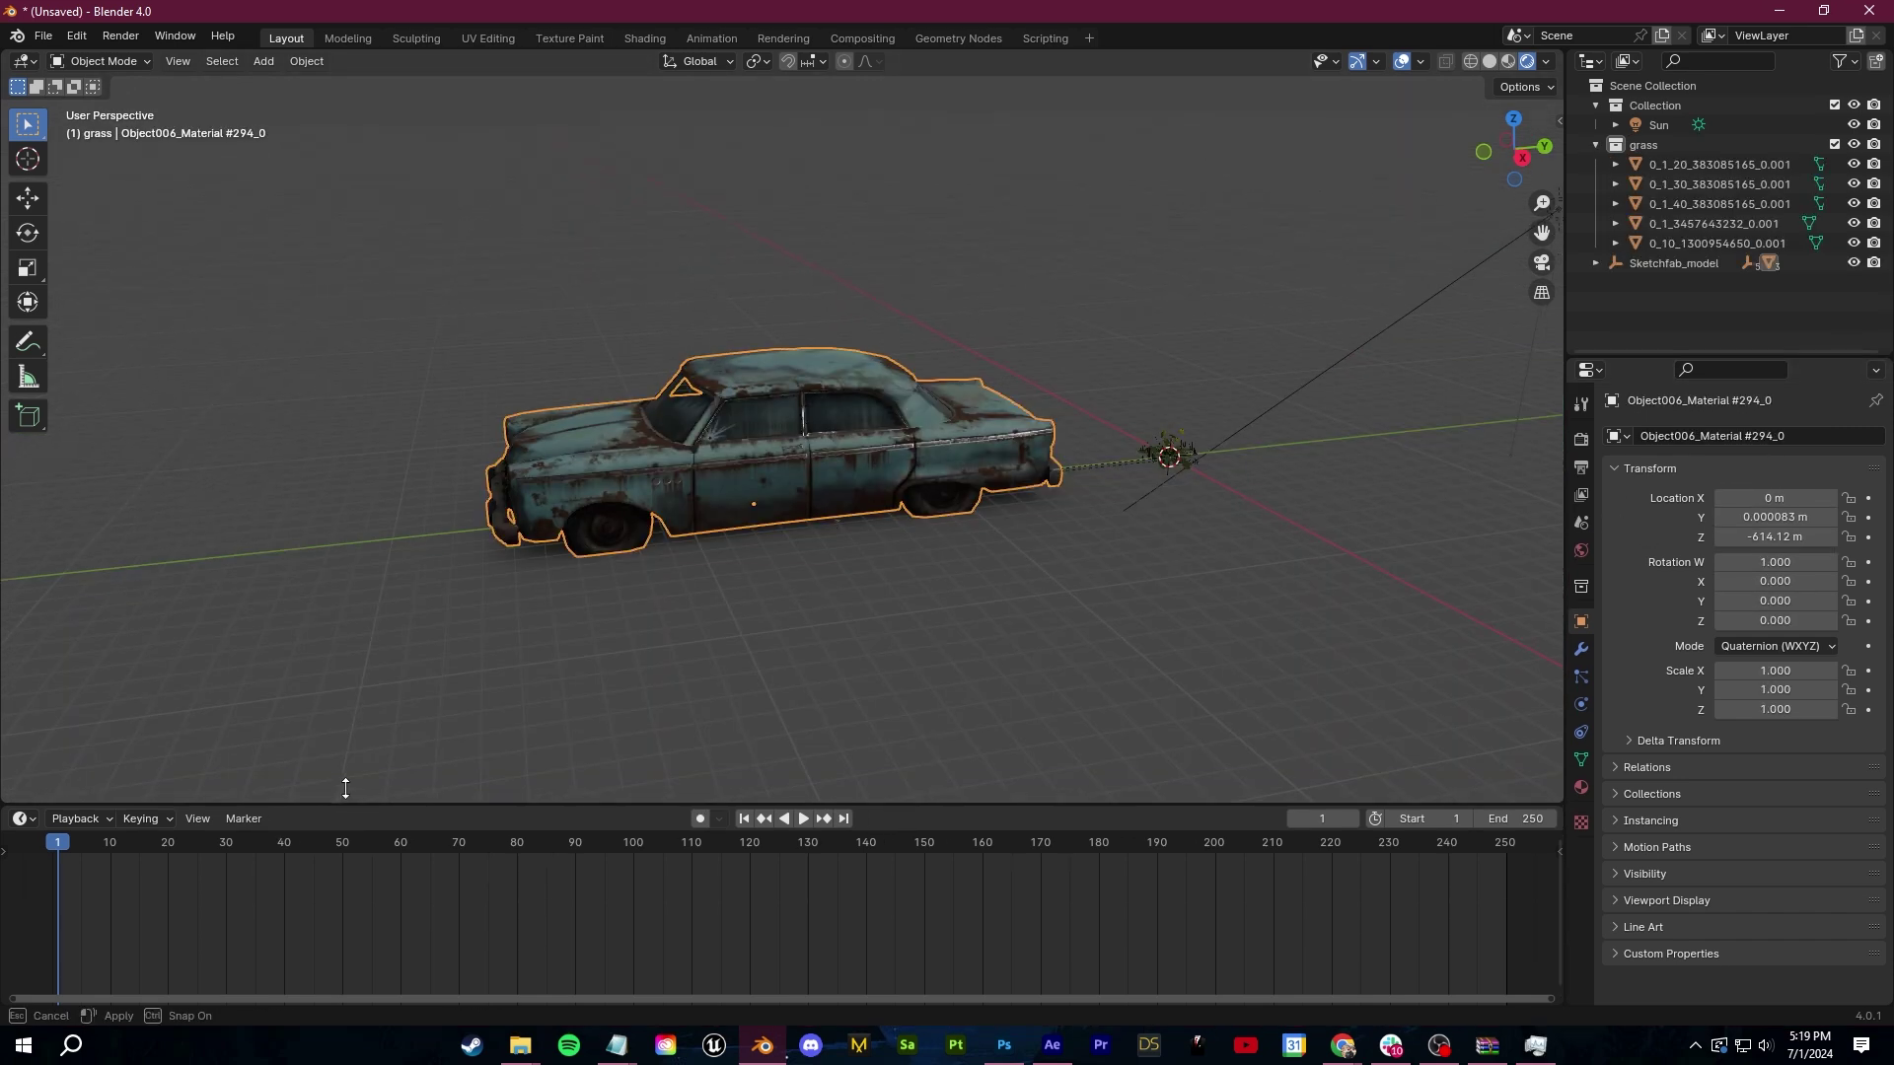
# Turn the timeline area into an enlarged Geometry Node Editor showing a new node tree for the car body
pyautogui.click(22, 786)
pyautogui.click(22, 786)
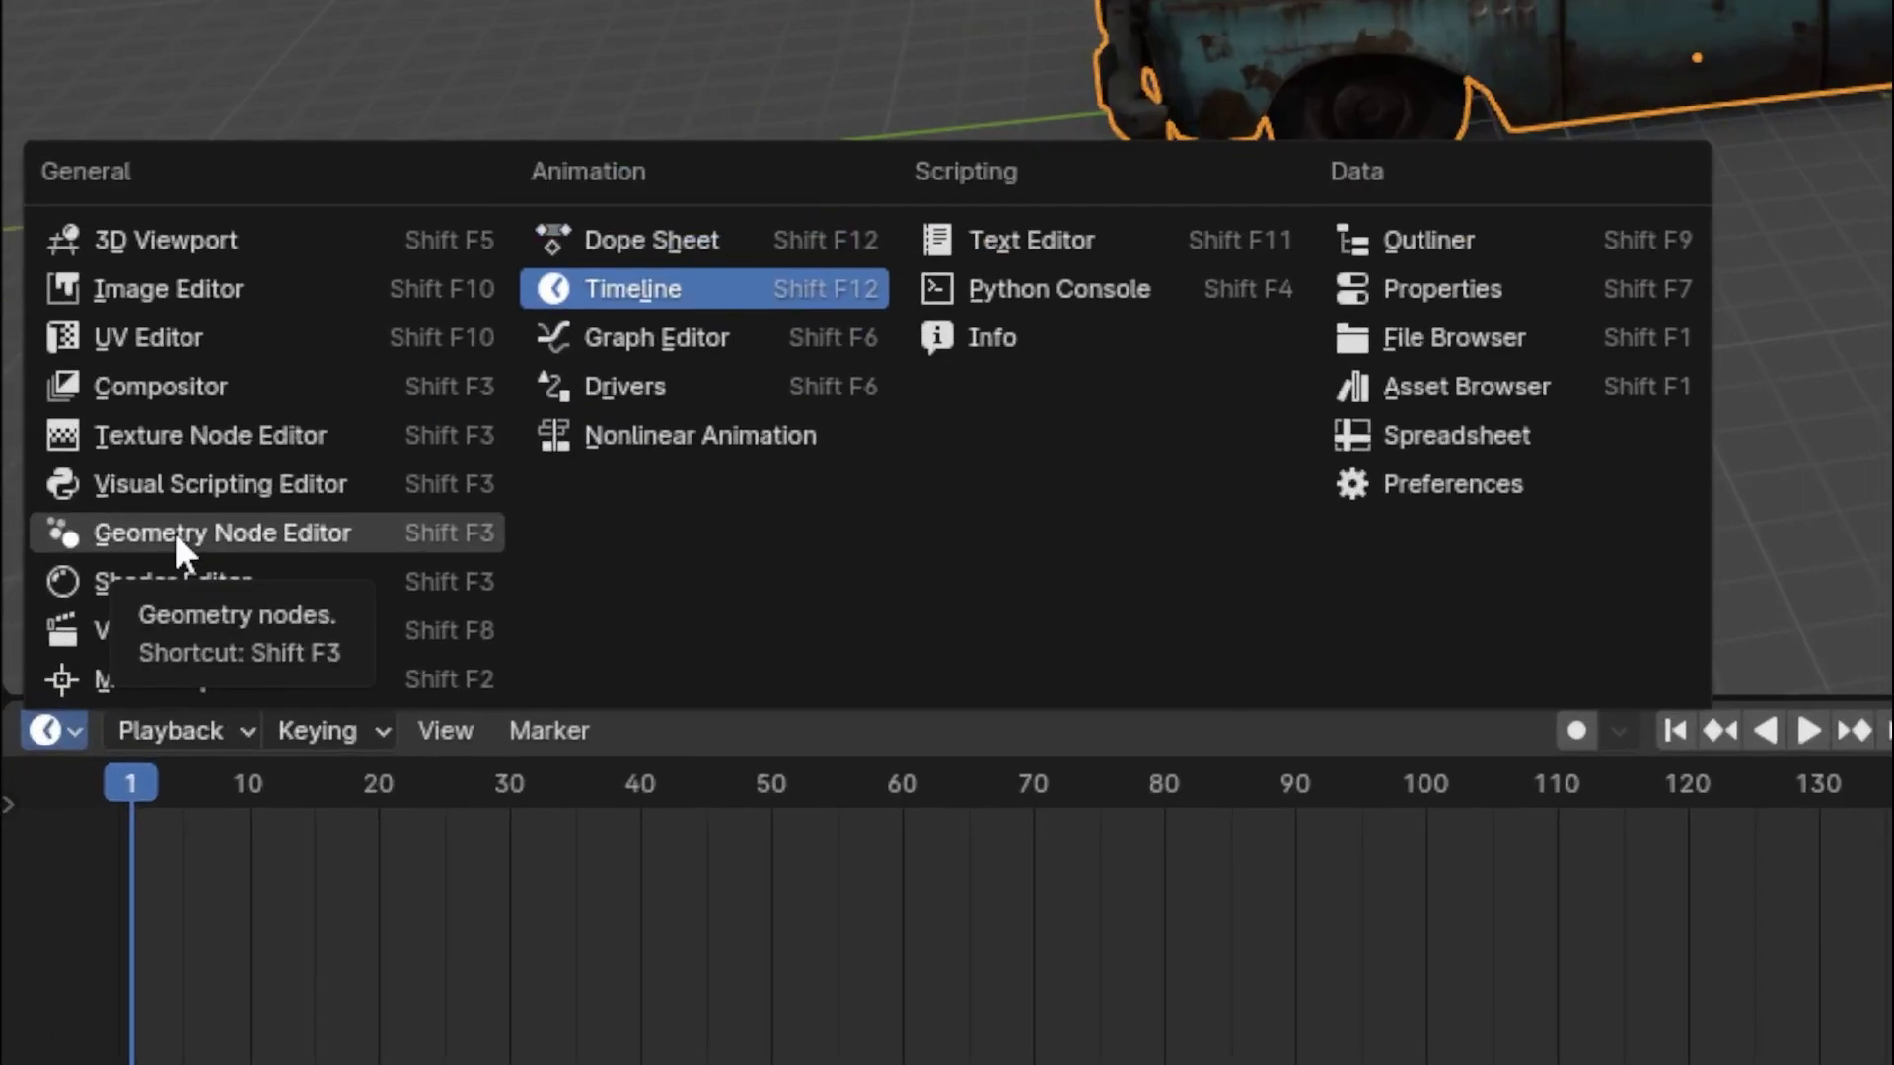
pyautogui.click(78, 699)
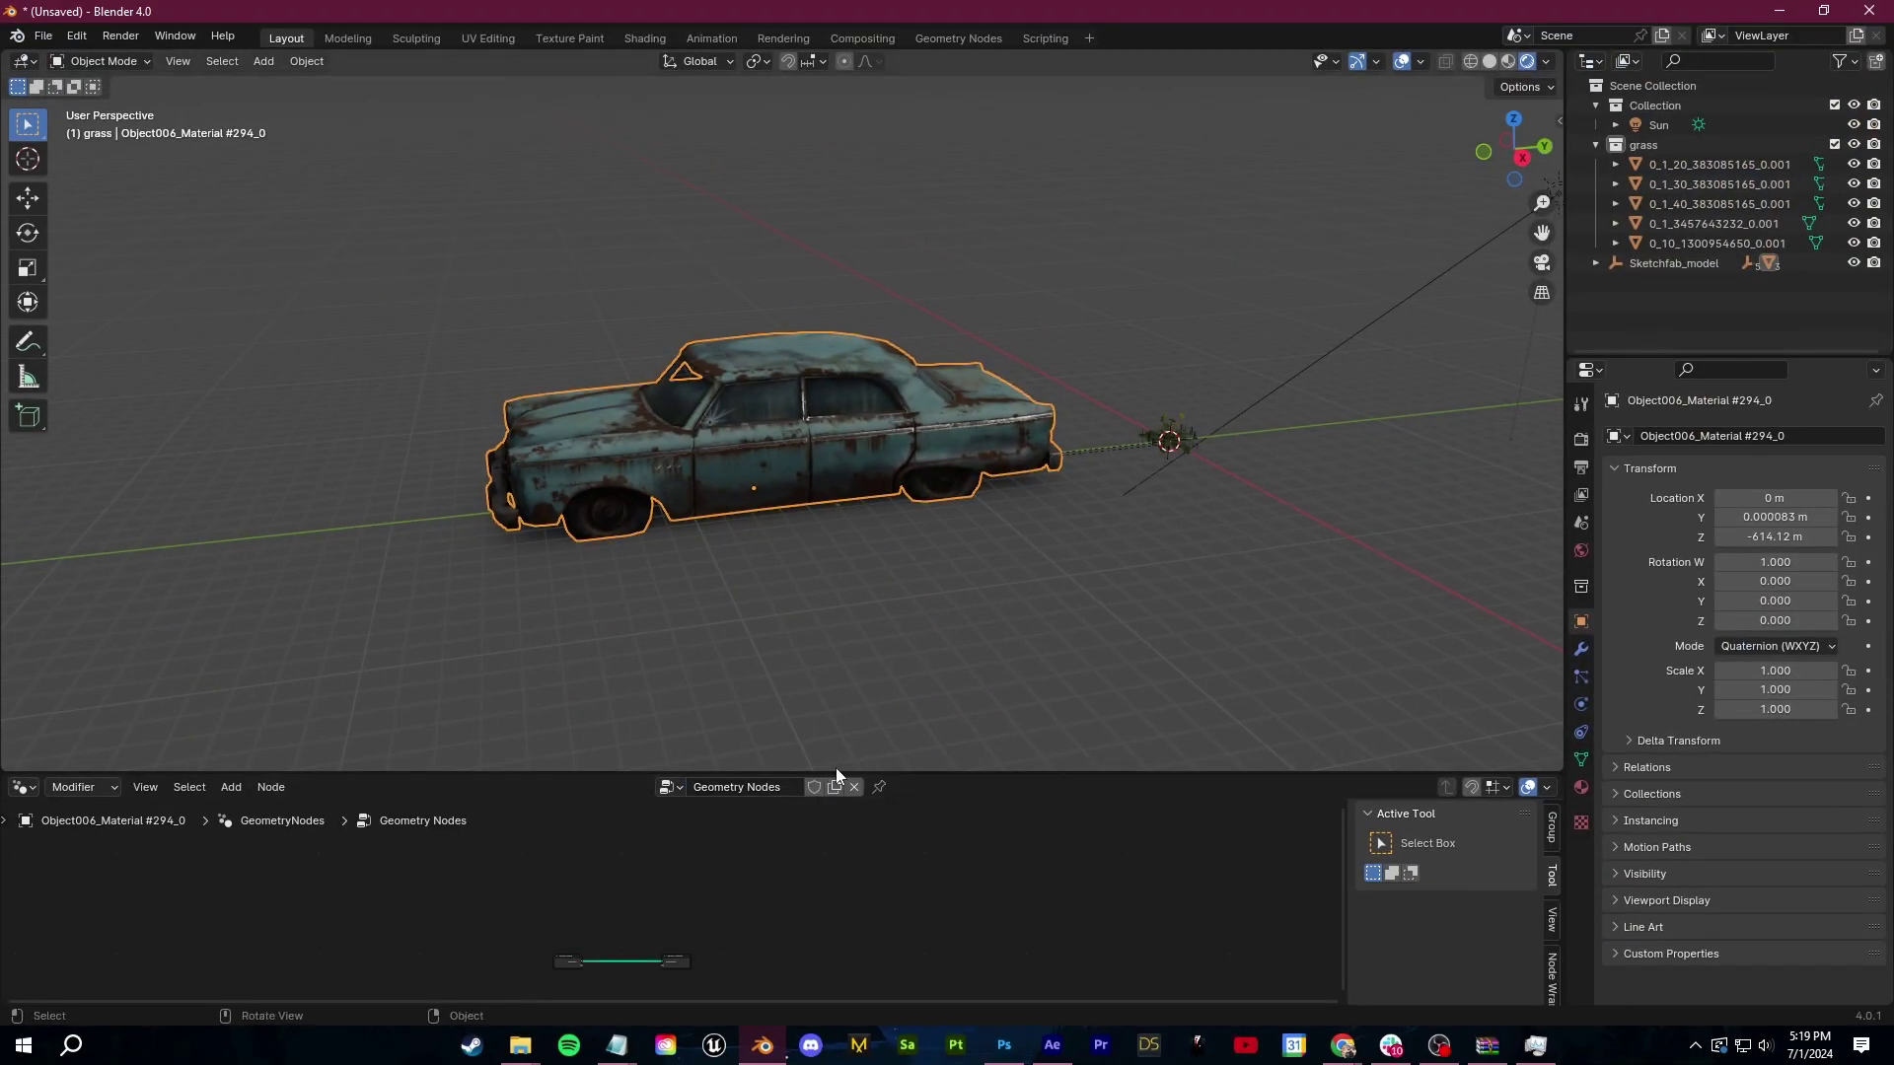
pyautogui.moveTo(837, 770); pyautogui.dragTo(701, 639)
# Insert a Distribute Points on Faces node between Group Input and Group Output
pyautogui.hotkey('shift', 'a')
pyautogui.write('distr')
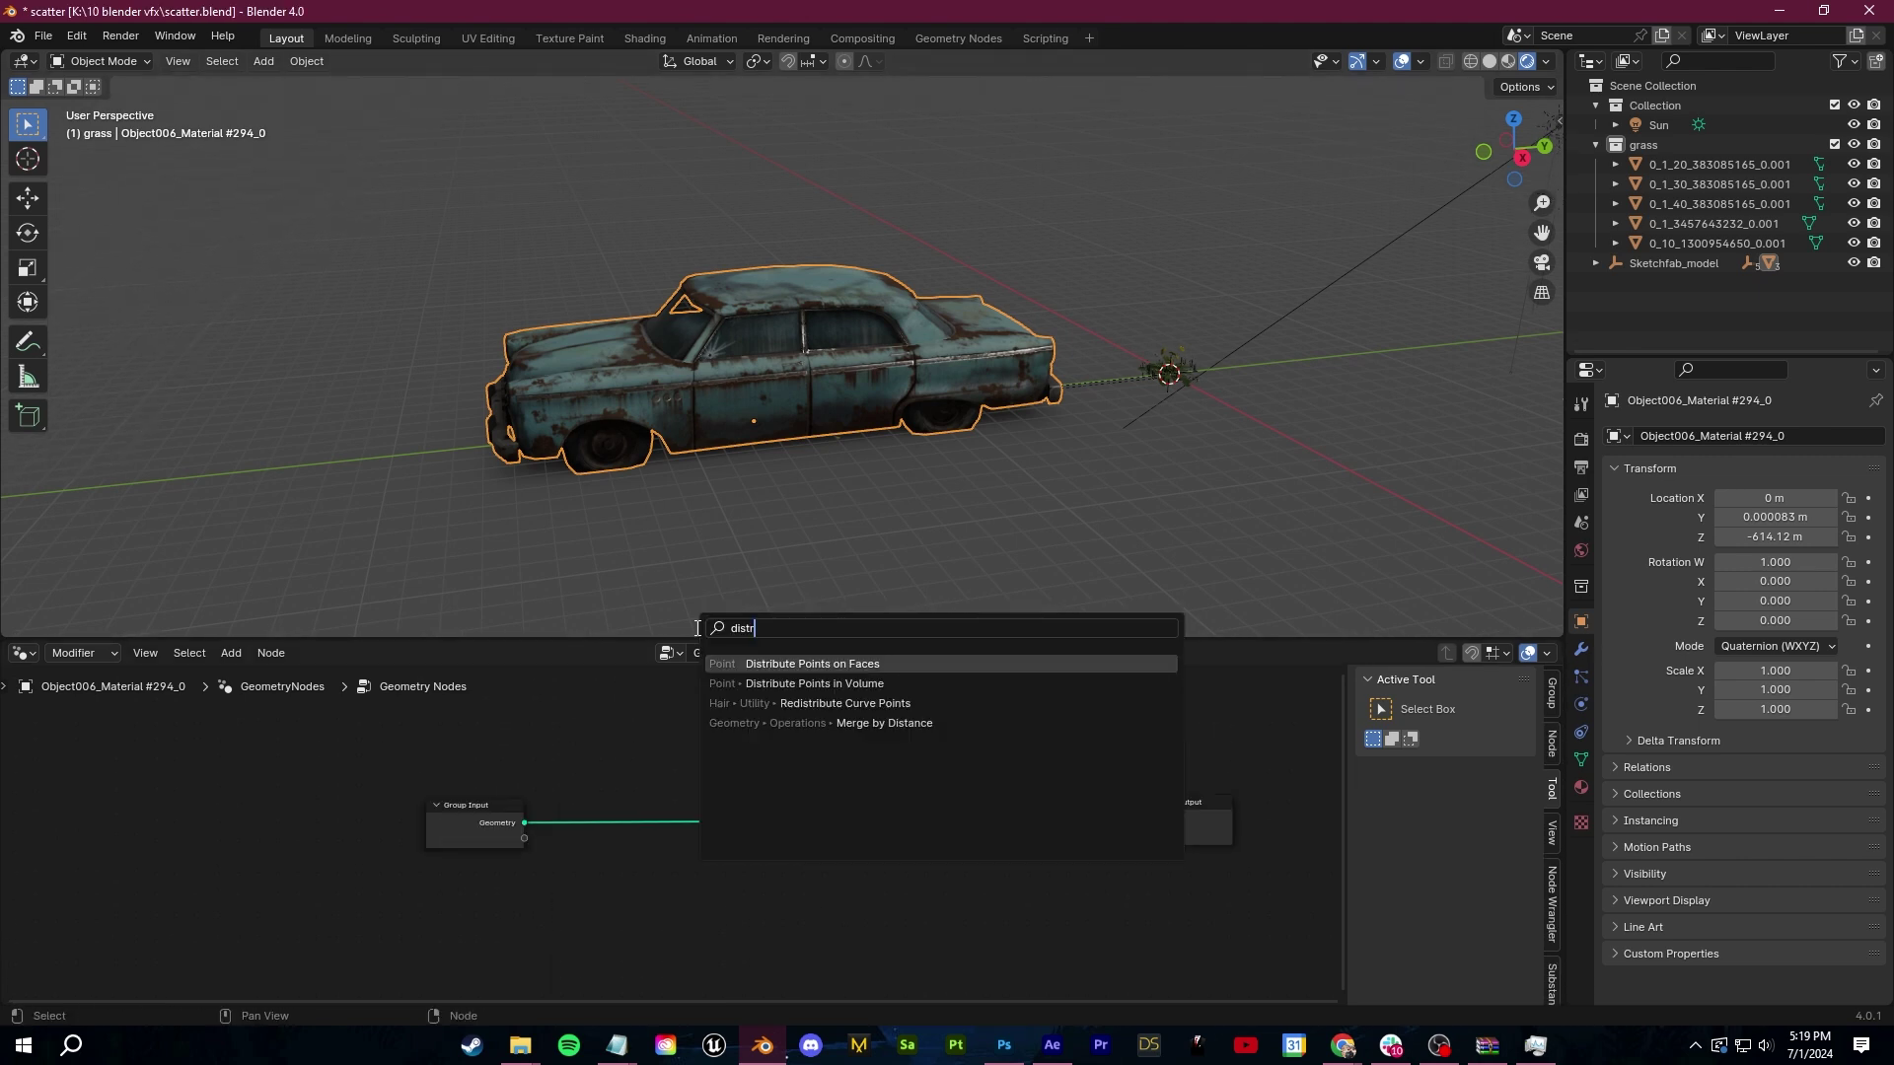
pyautogui.click(843, 664)
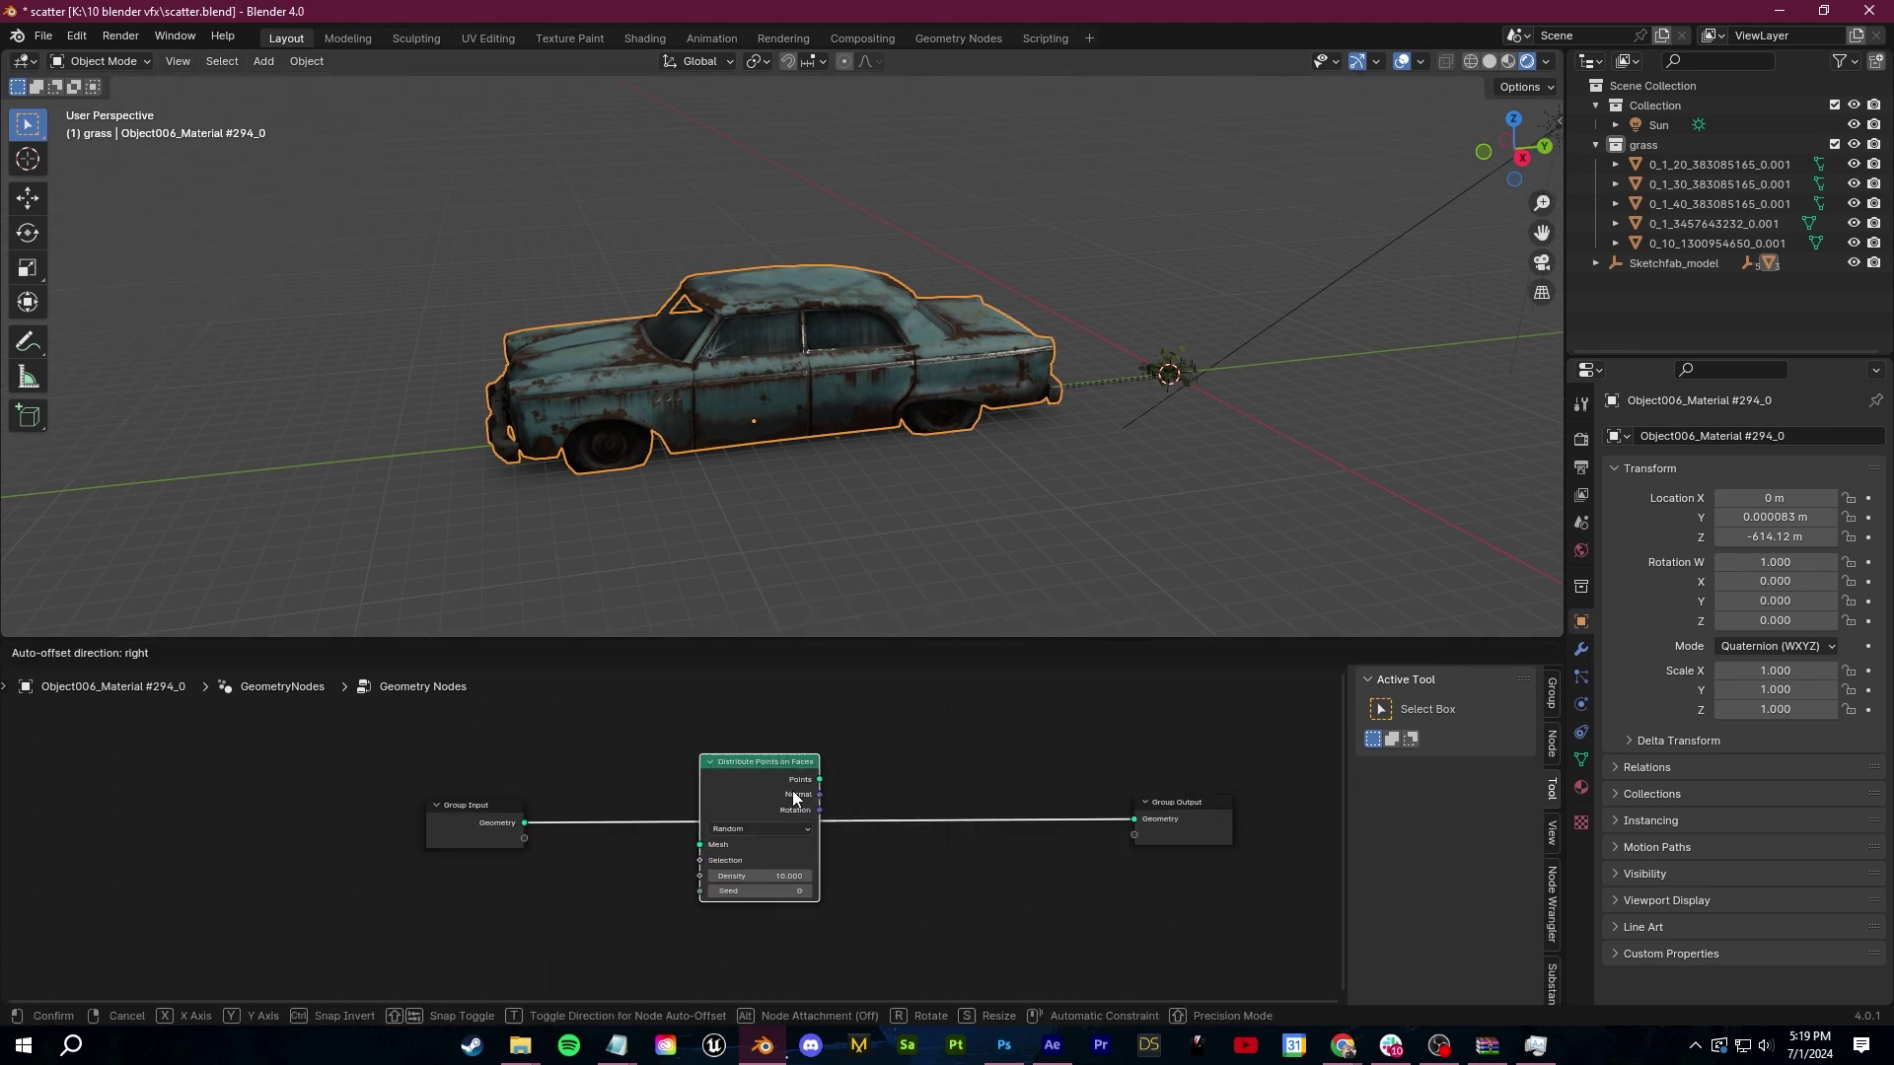
pyautogui.click(794, 797)
pyautogui.scroll(3, 927, 848)
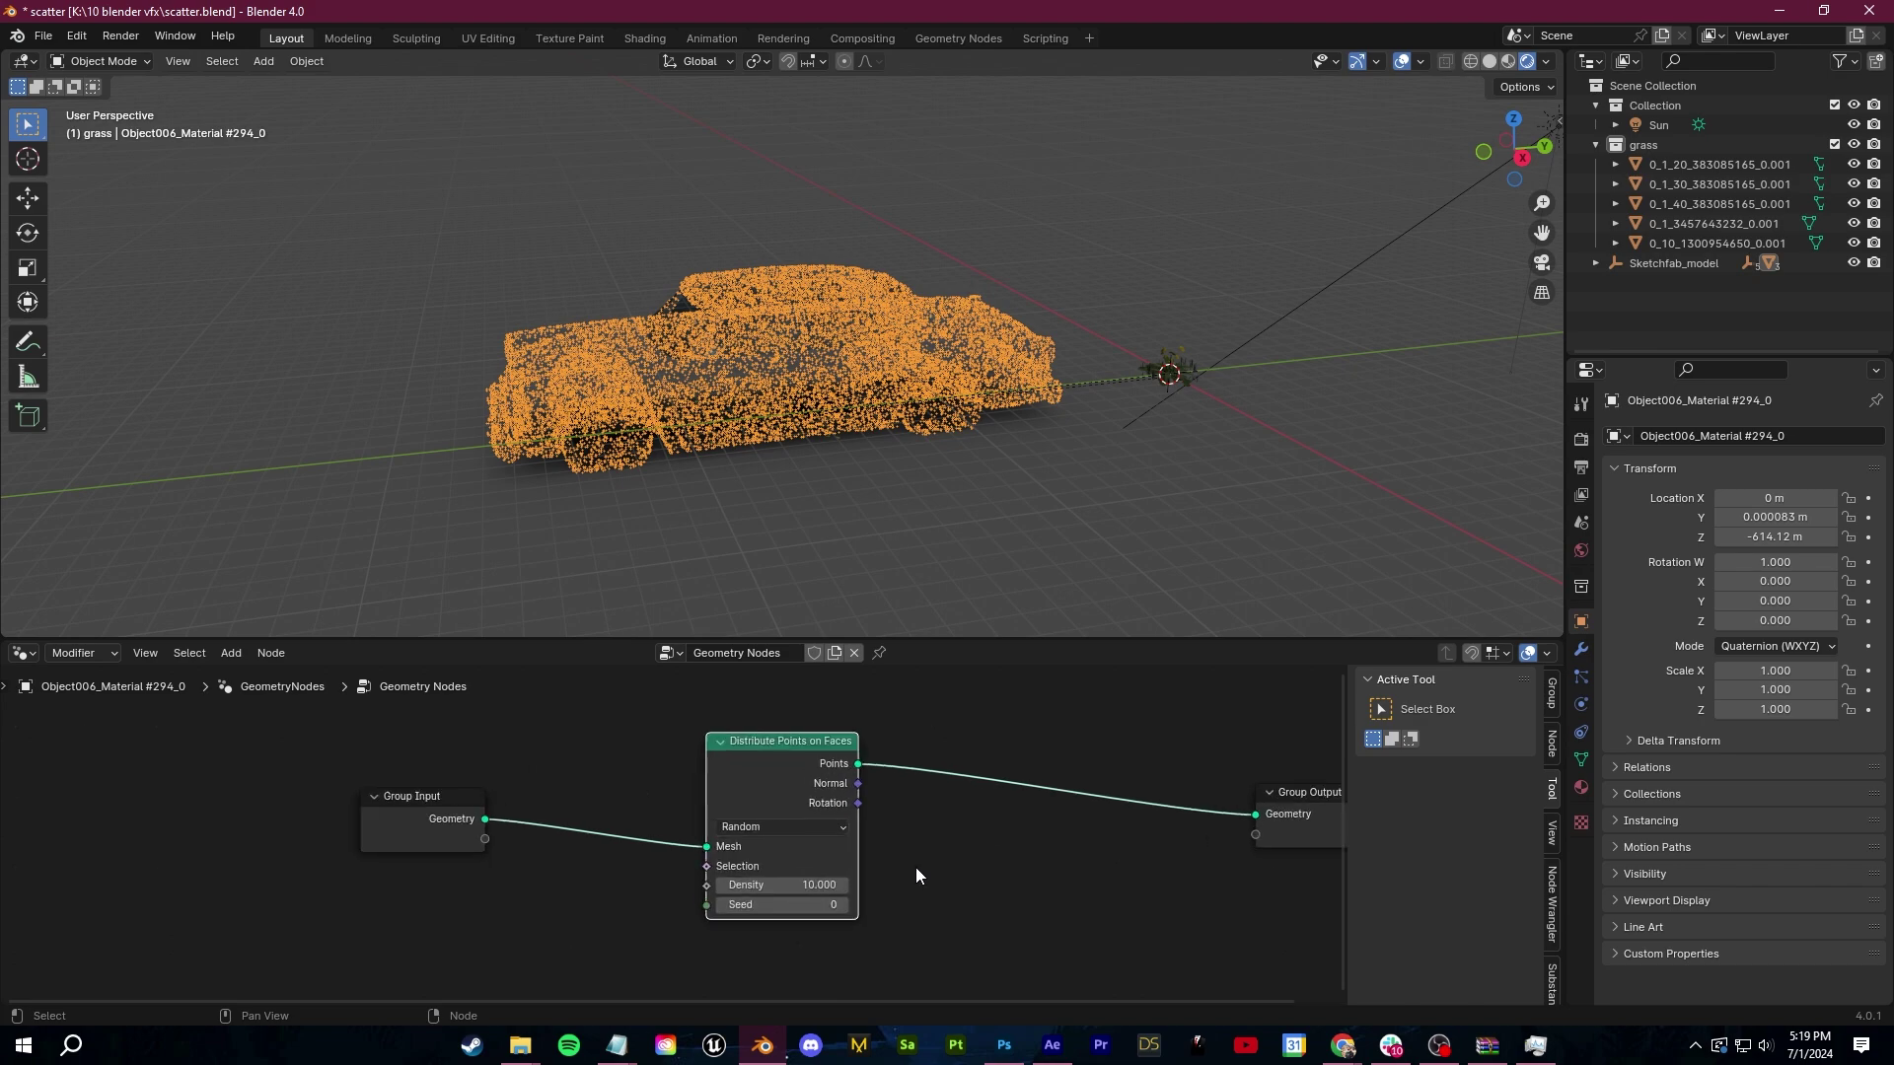
pyautogui.scroll(3, 827, 604)
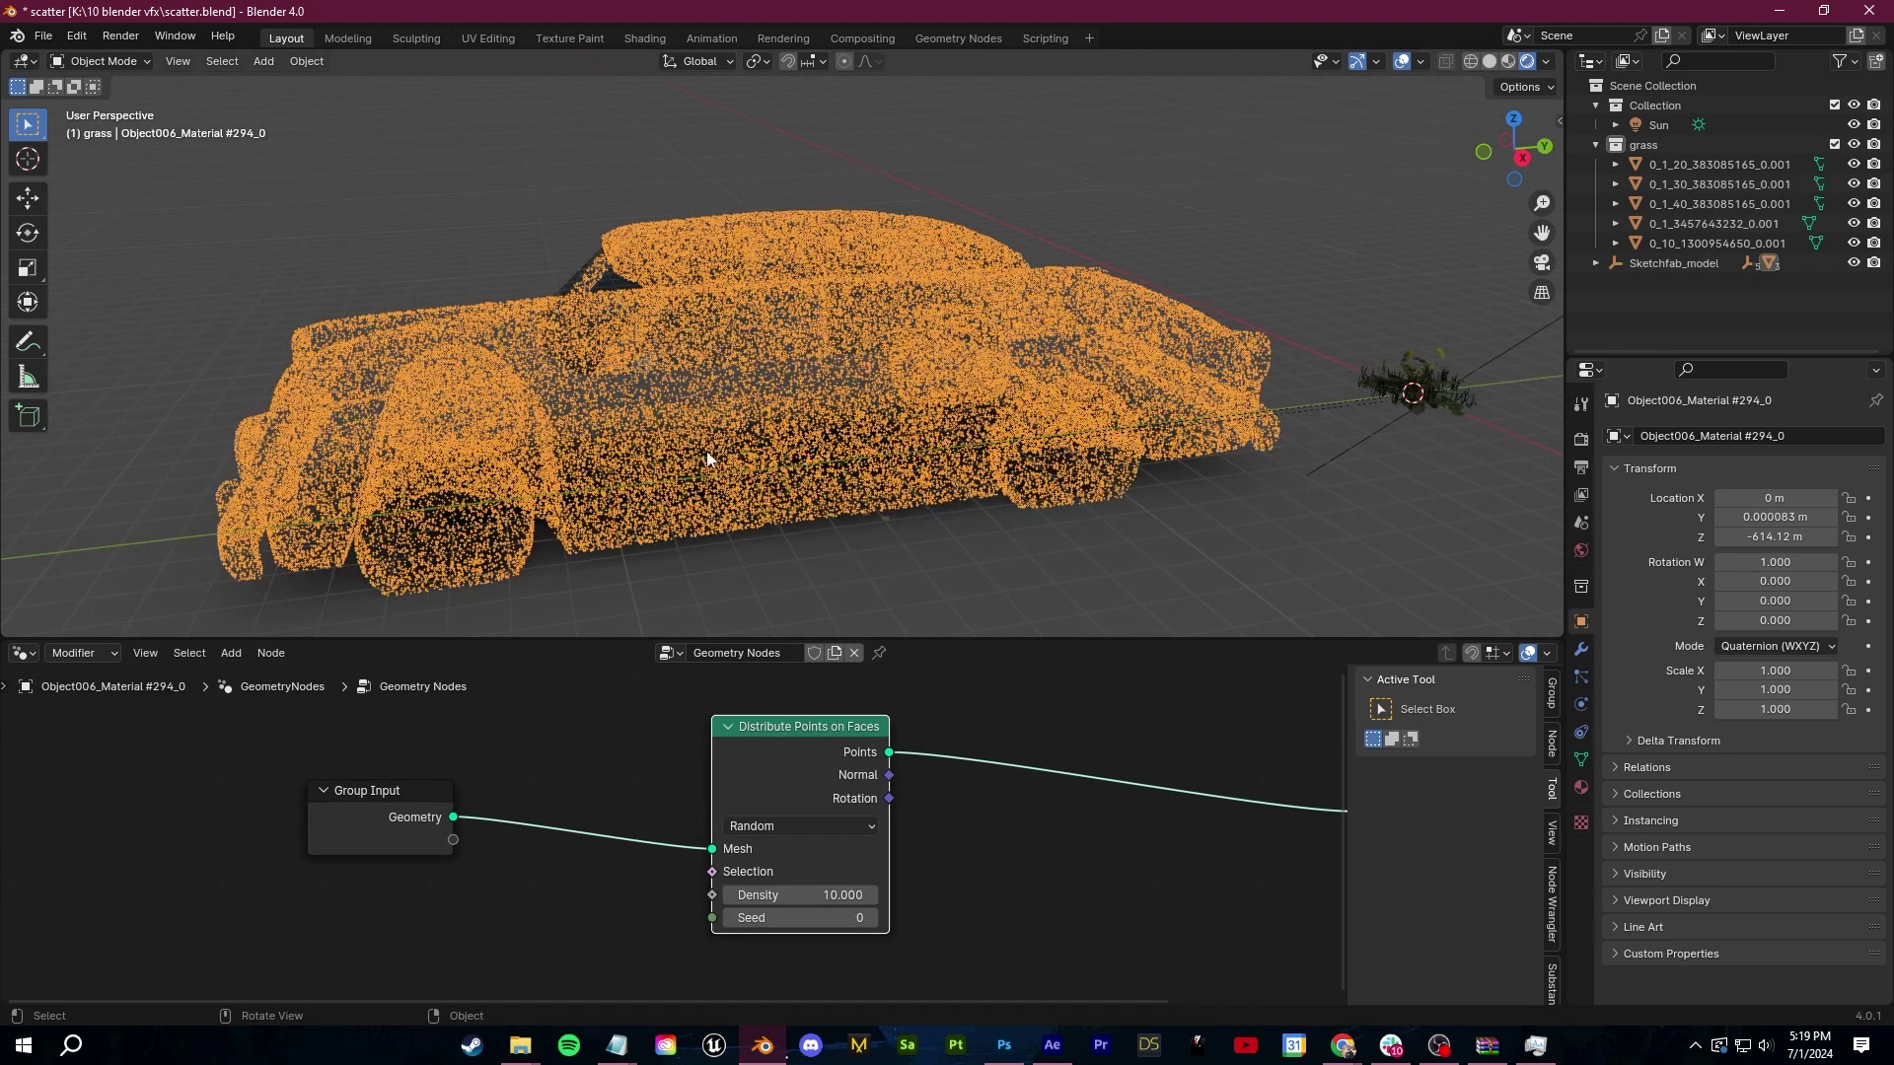
# Reduce the density of the Distribute Points on Faces node to 1
pyautogui.moveTo(826, 603); pyautogui.dragTo(887, 523, button='middle')
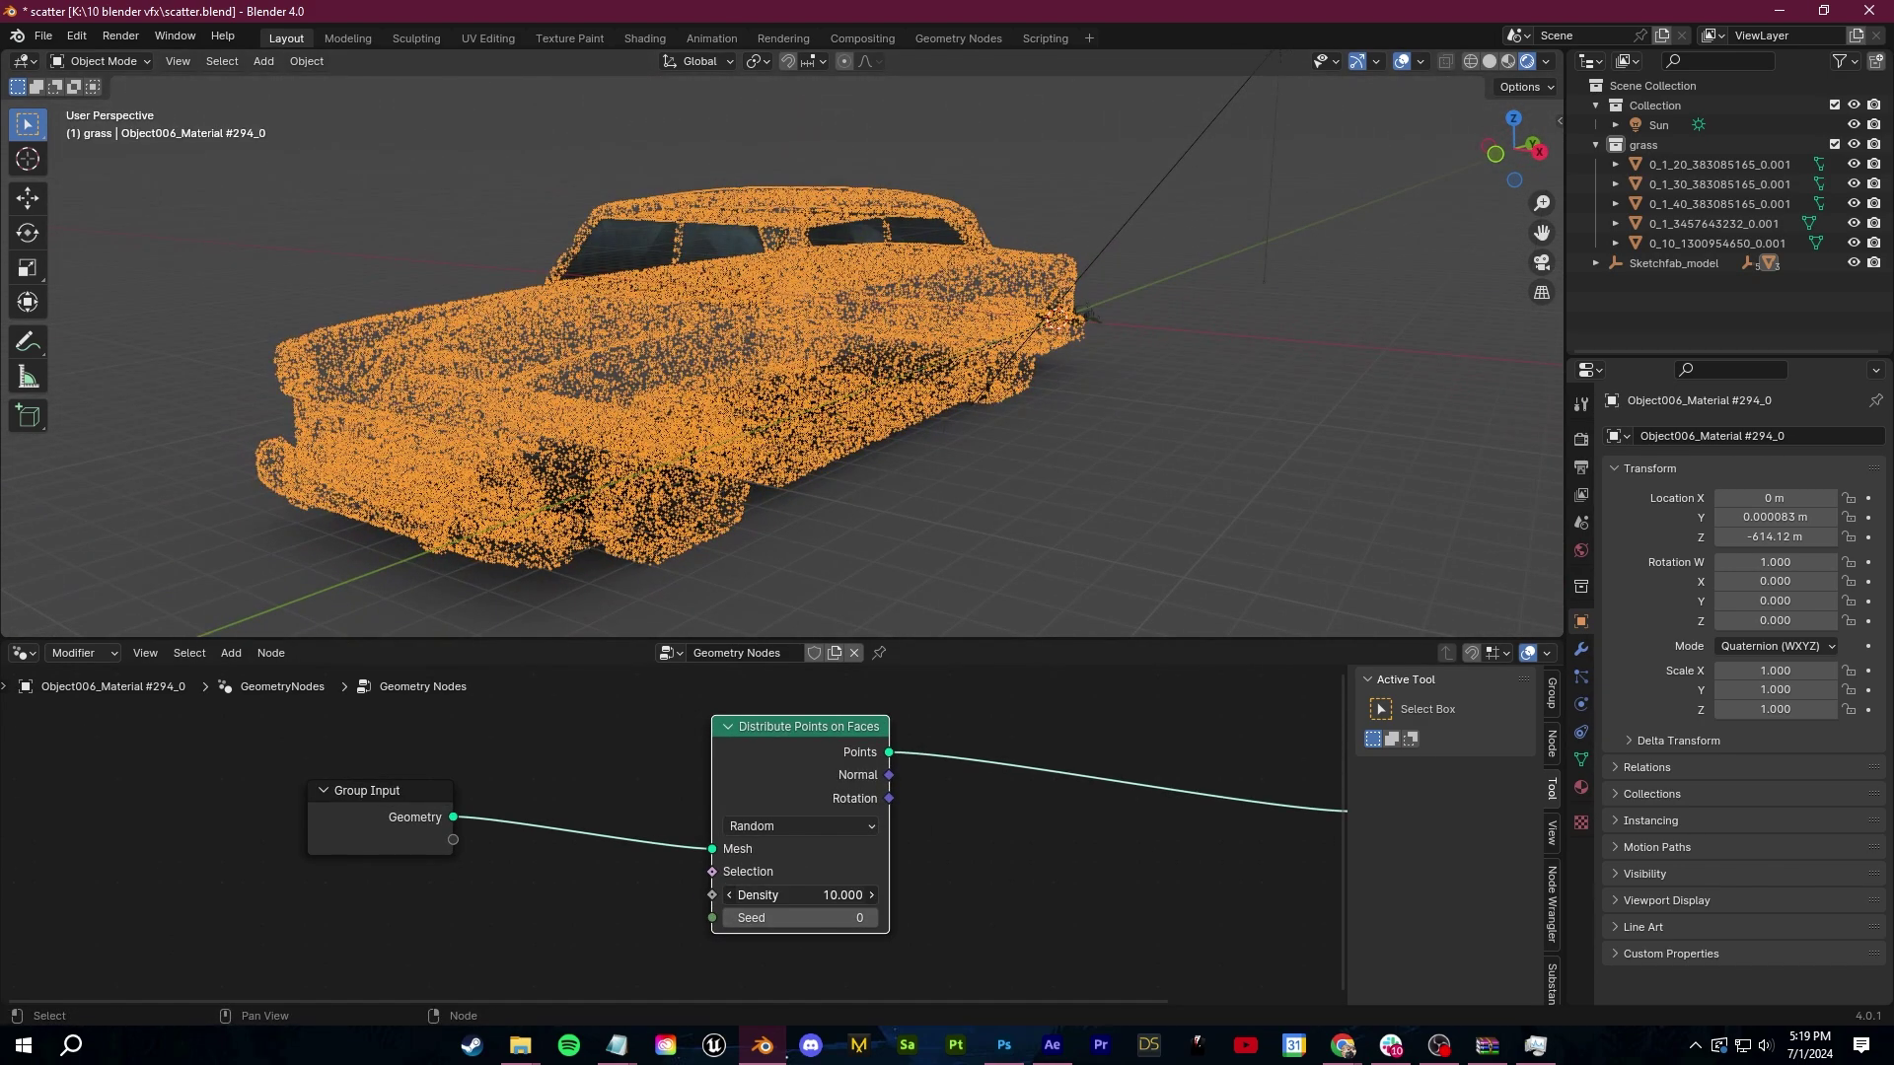
pyautogui.moveTo(851, 896); pyautogui.dragTo(809, 897)
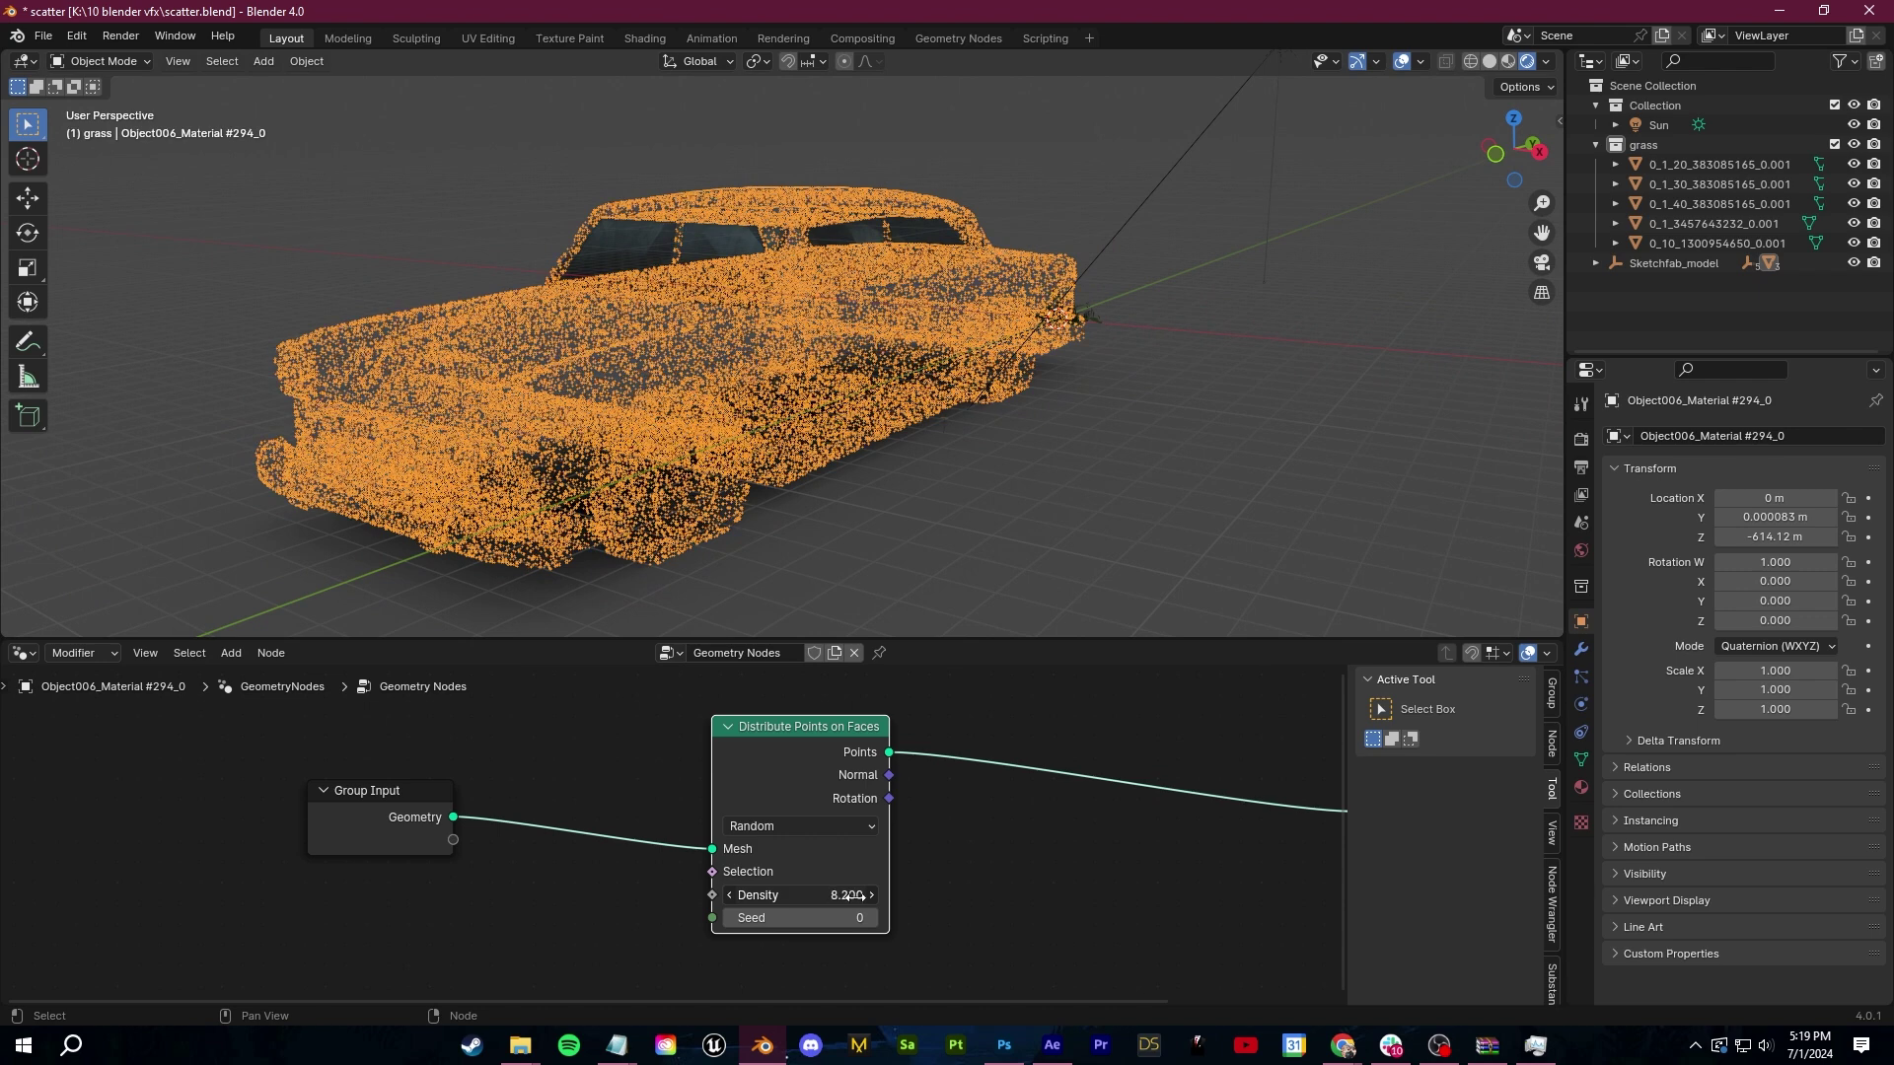
pyautogui.press('Return')
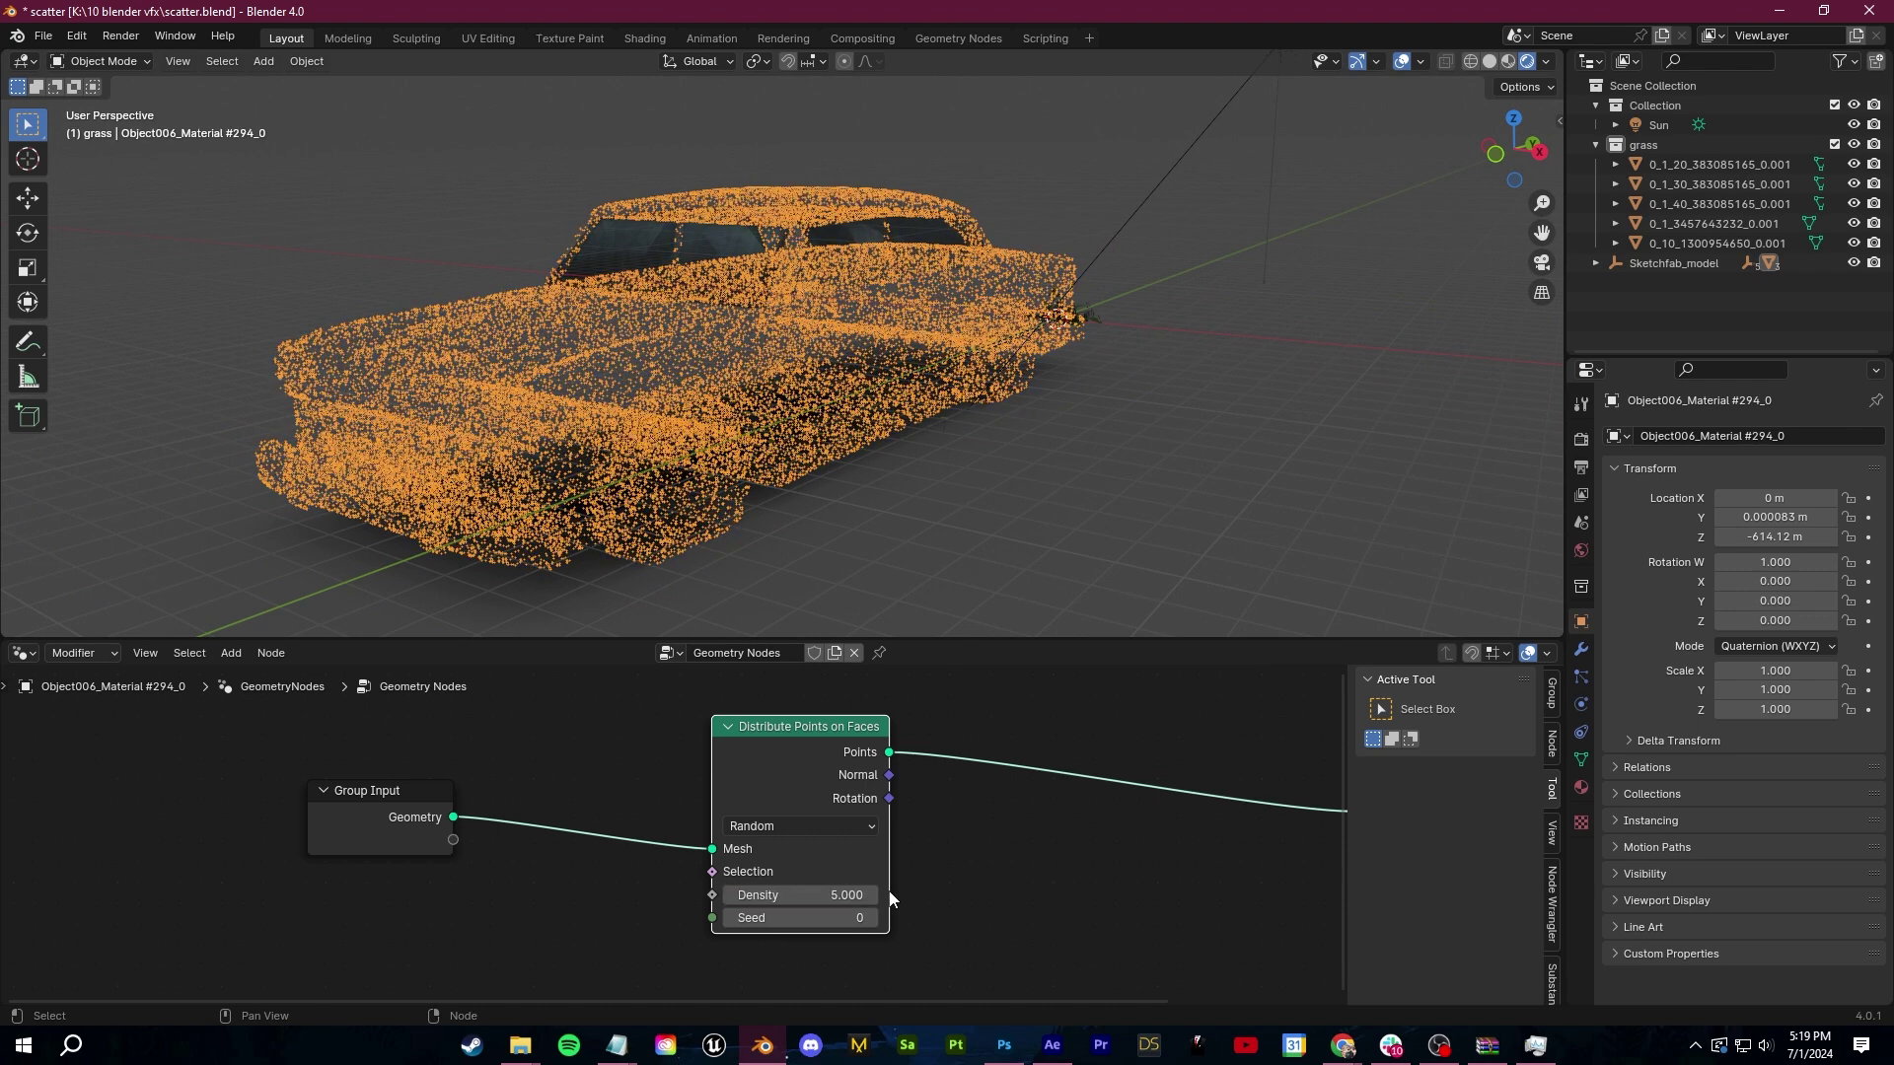
pyautogui.click(855, 895)
pyautogui.write('1')
pyautogui.press('Return')
pyautogui.moveTo(868, 558); pyautogui.dragTo(914, 482, button='middle')
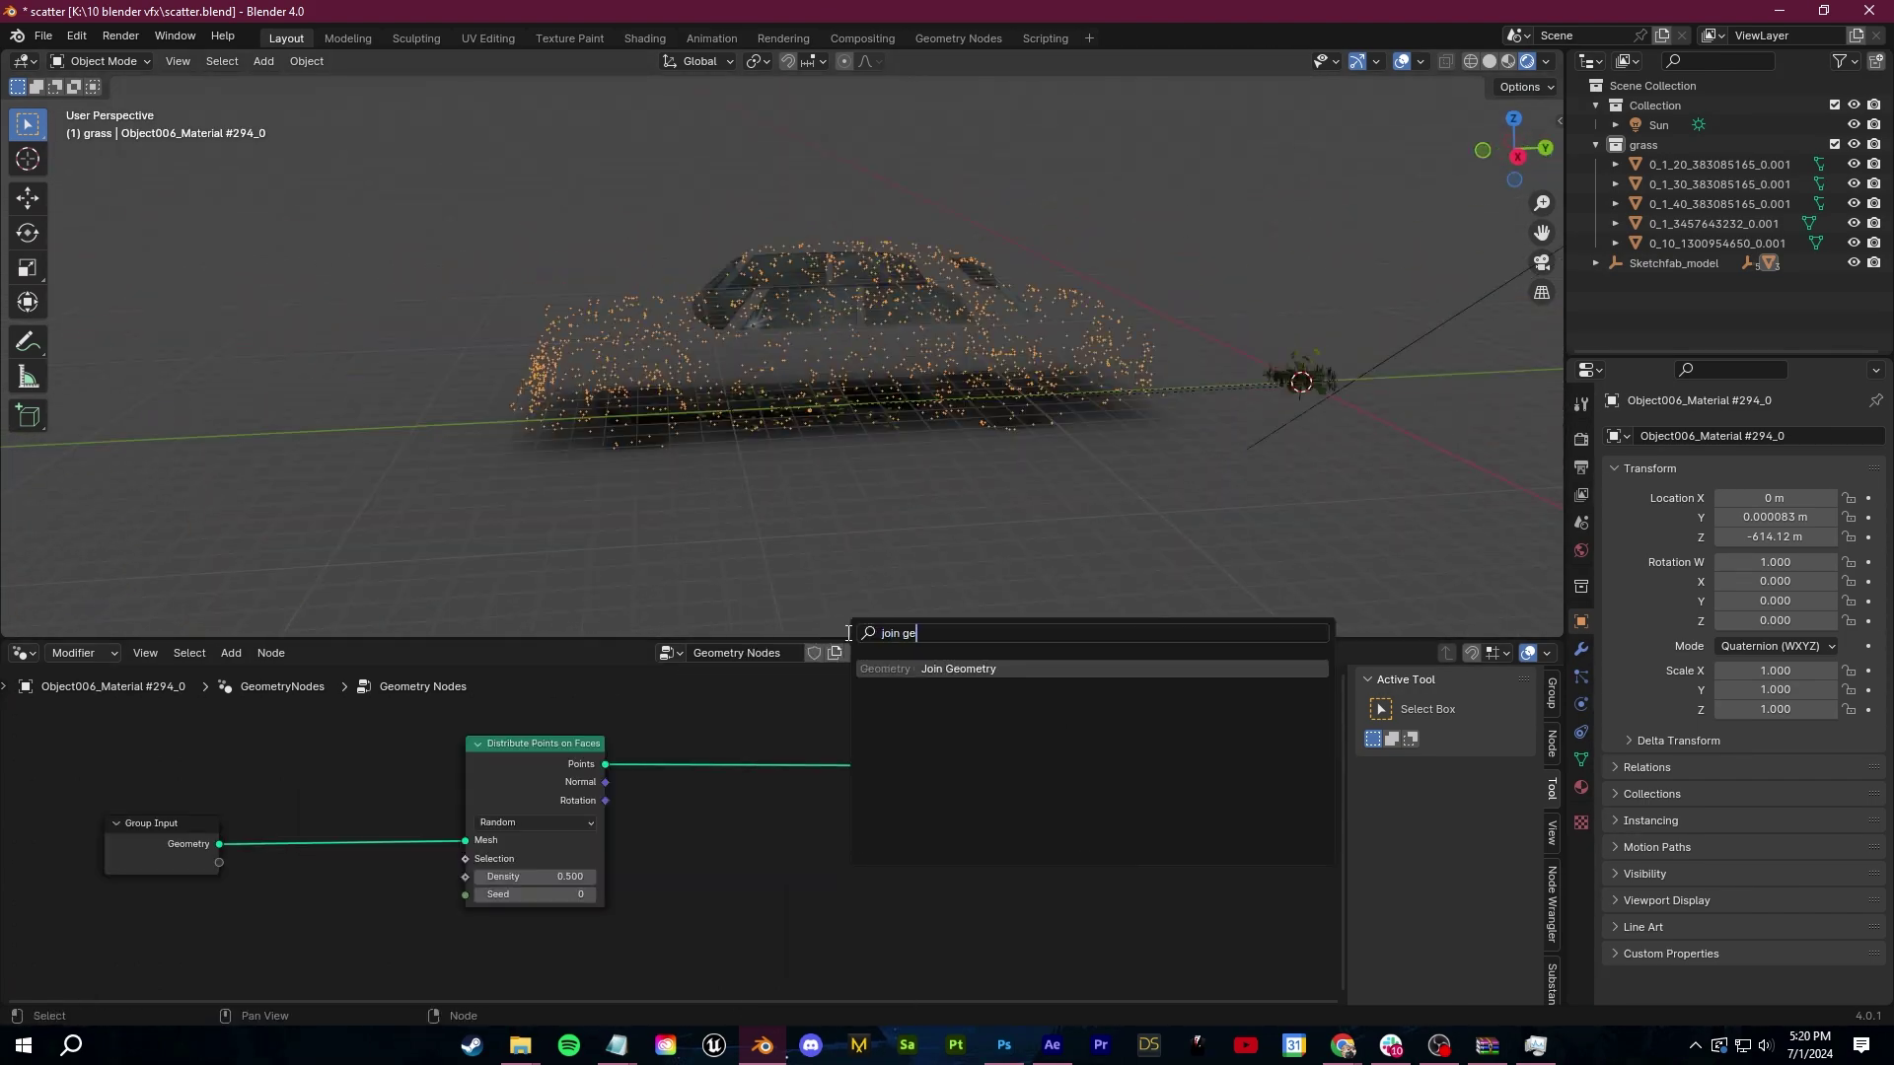
# Insert a Join Geometry node before Group Output and connect the Group Input geometry to it alongside the points
pyautogui.press('Return')
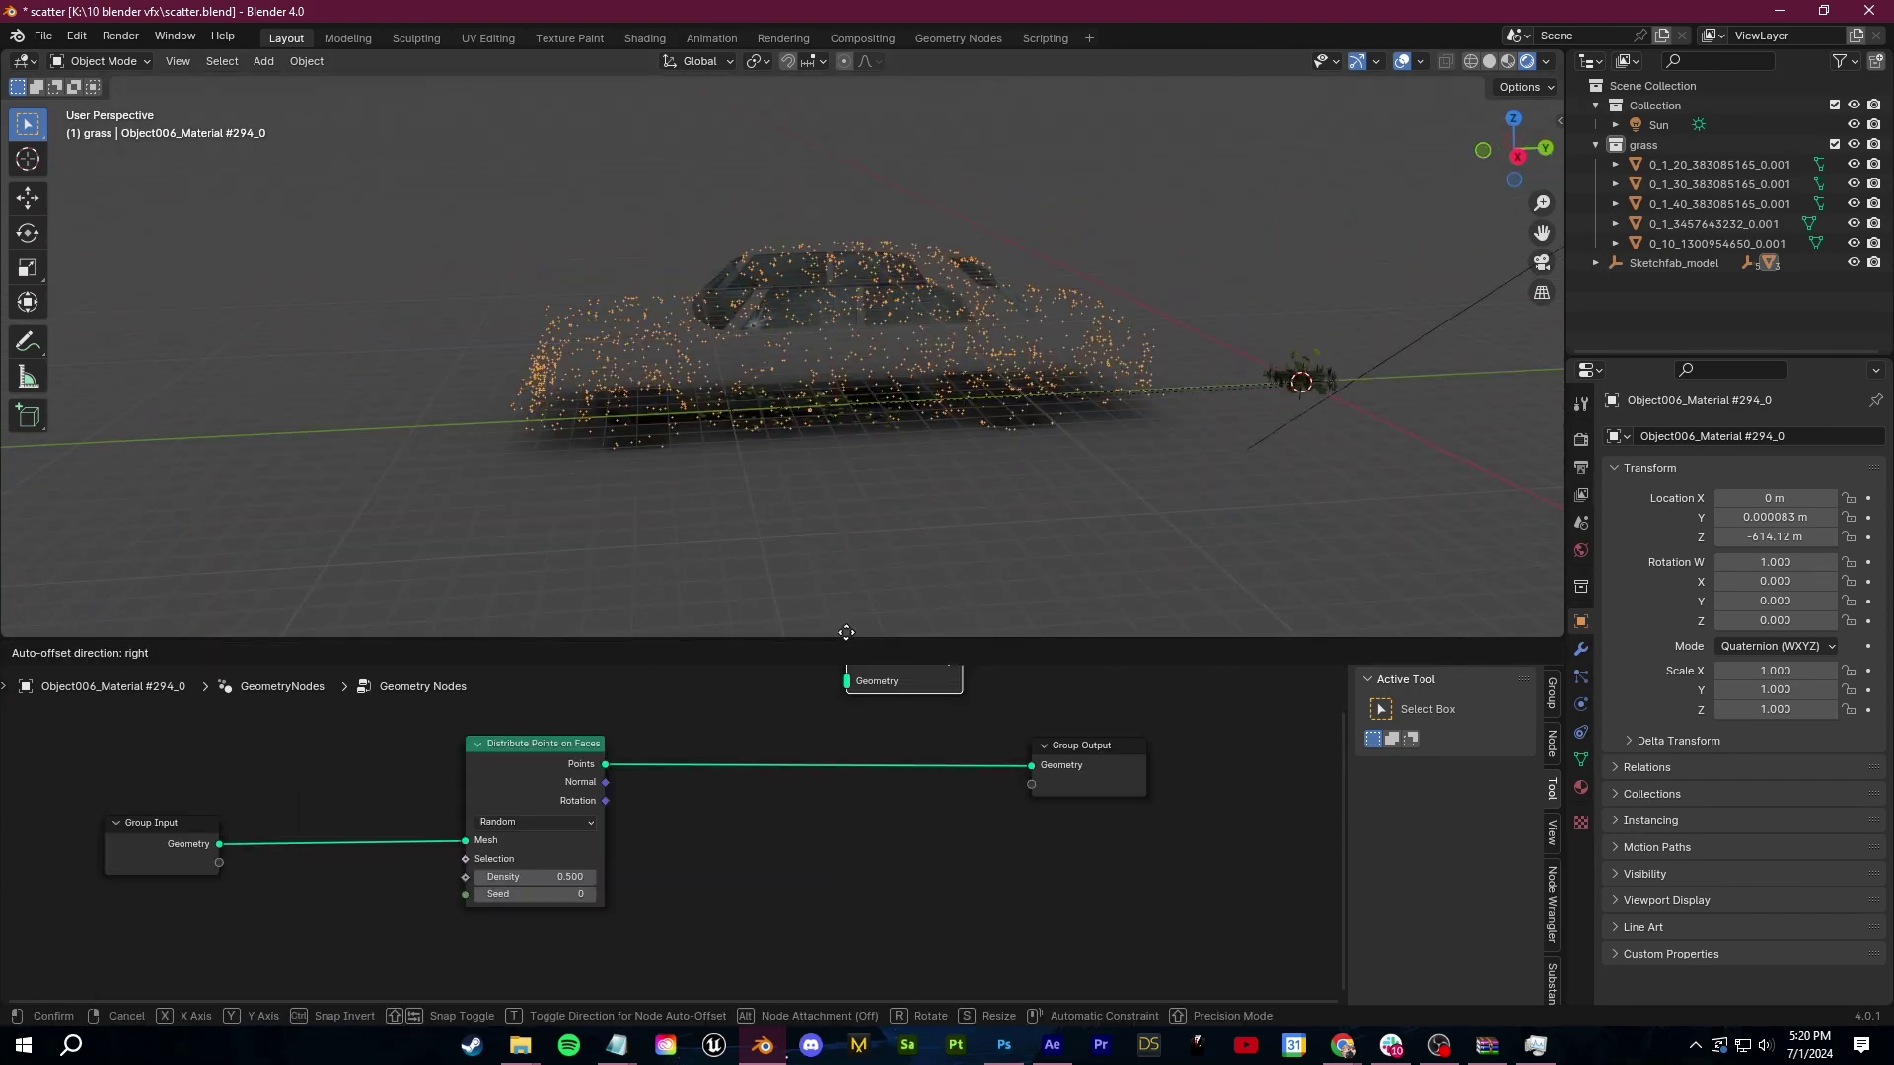
pyautogui.click(842, 749)
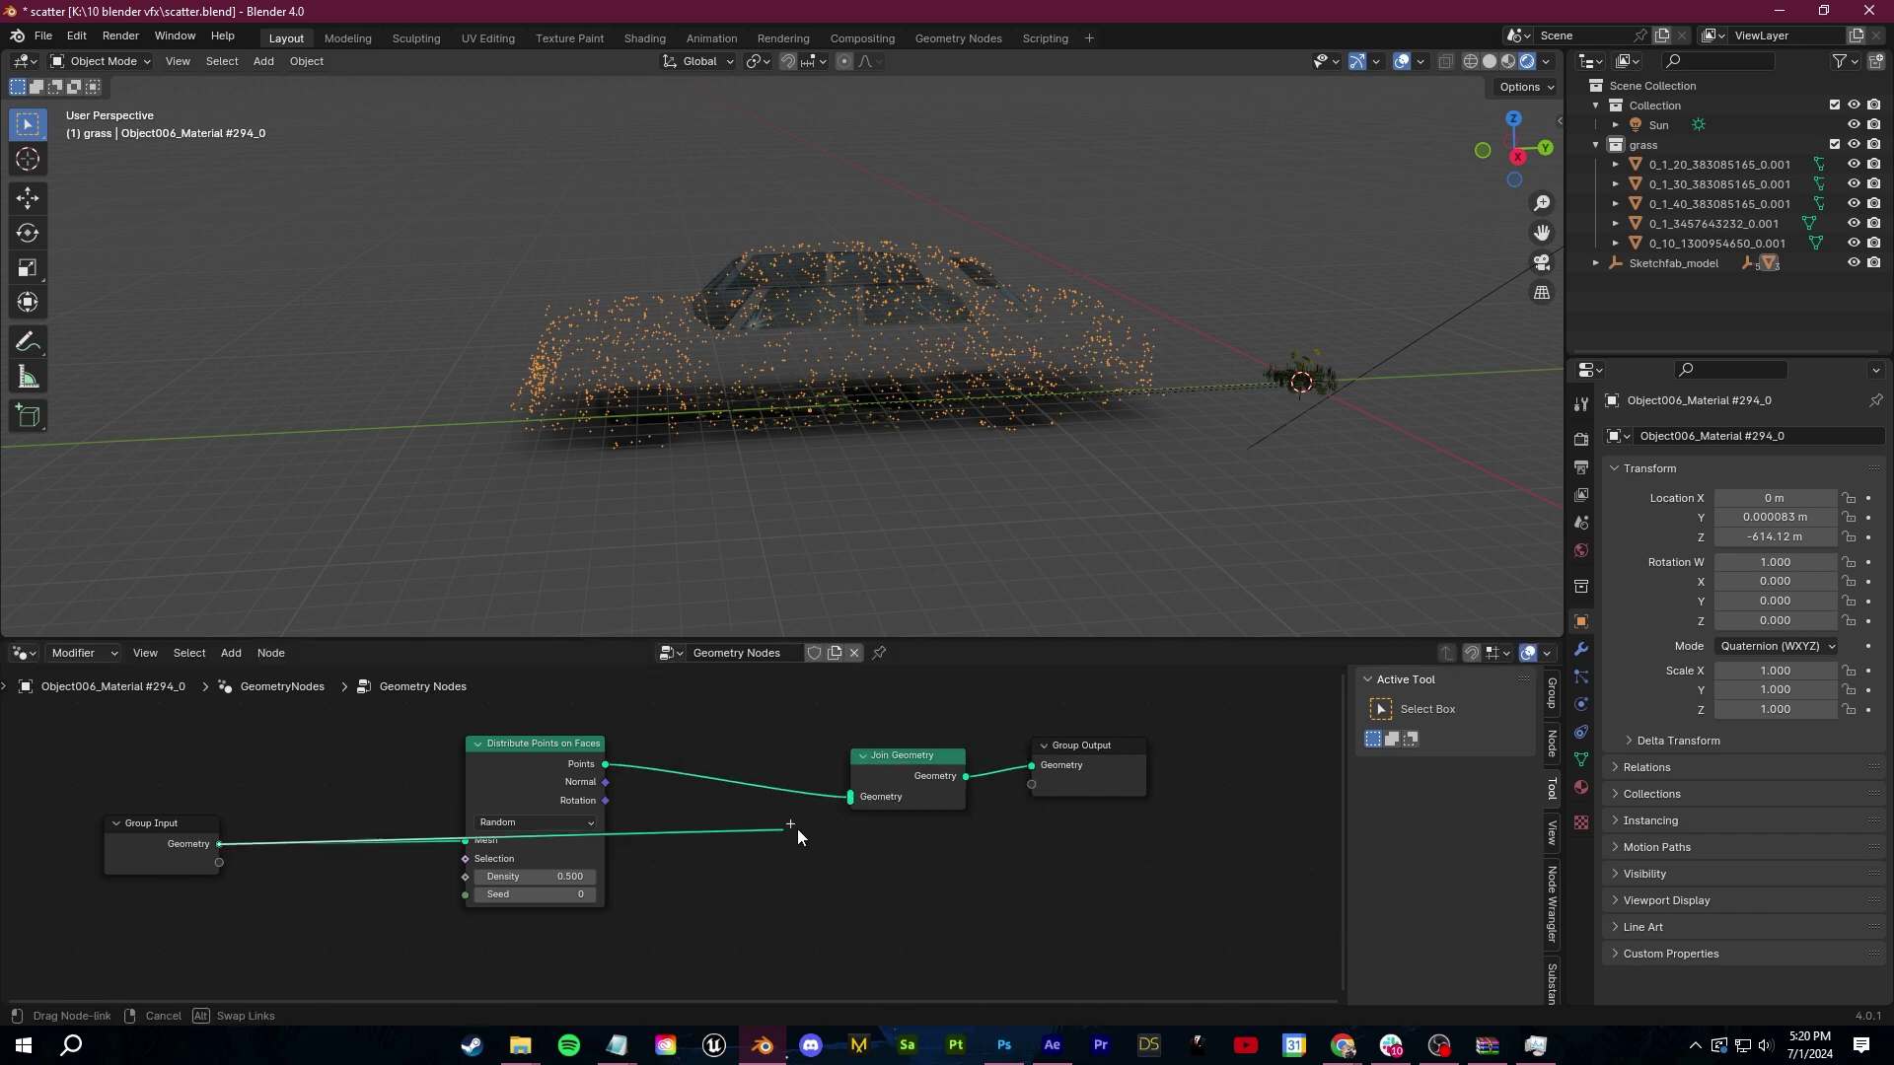
pyautogui.moveTo(798, 829); pyautogui.dragTo(915, 785)
pyautogui.moveTo(699, 489); pyautogui.dragTo(919, 474, button='middle')
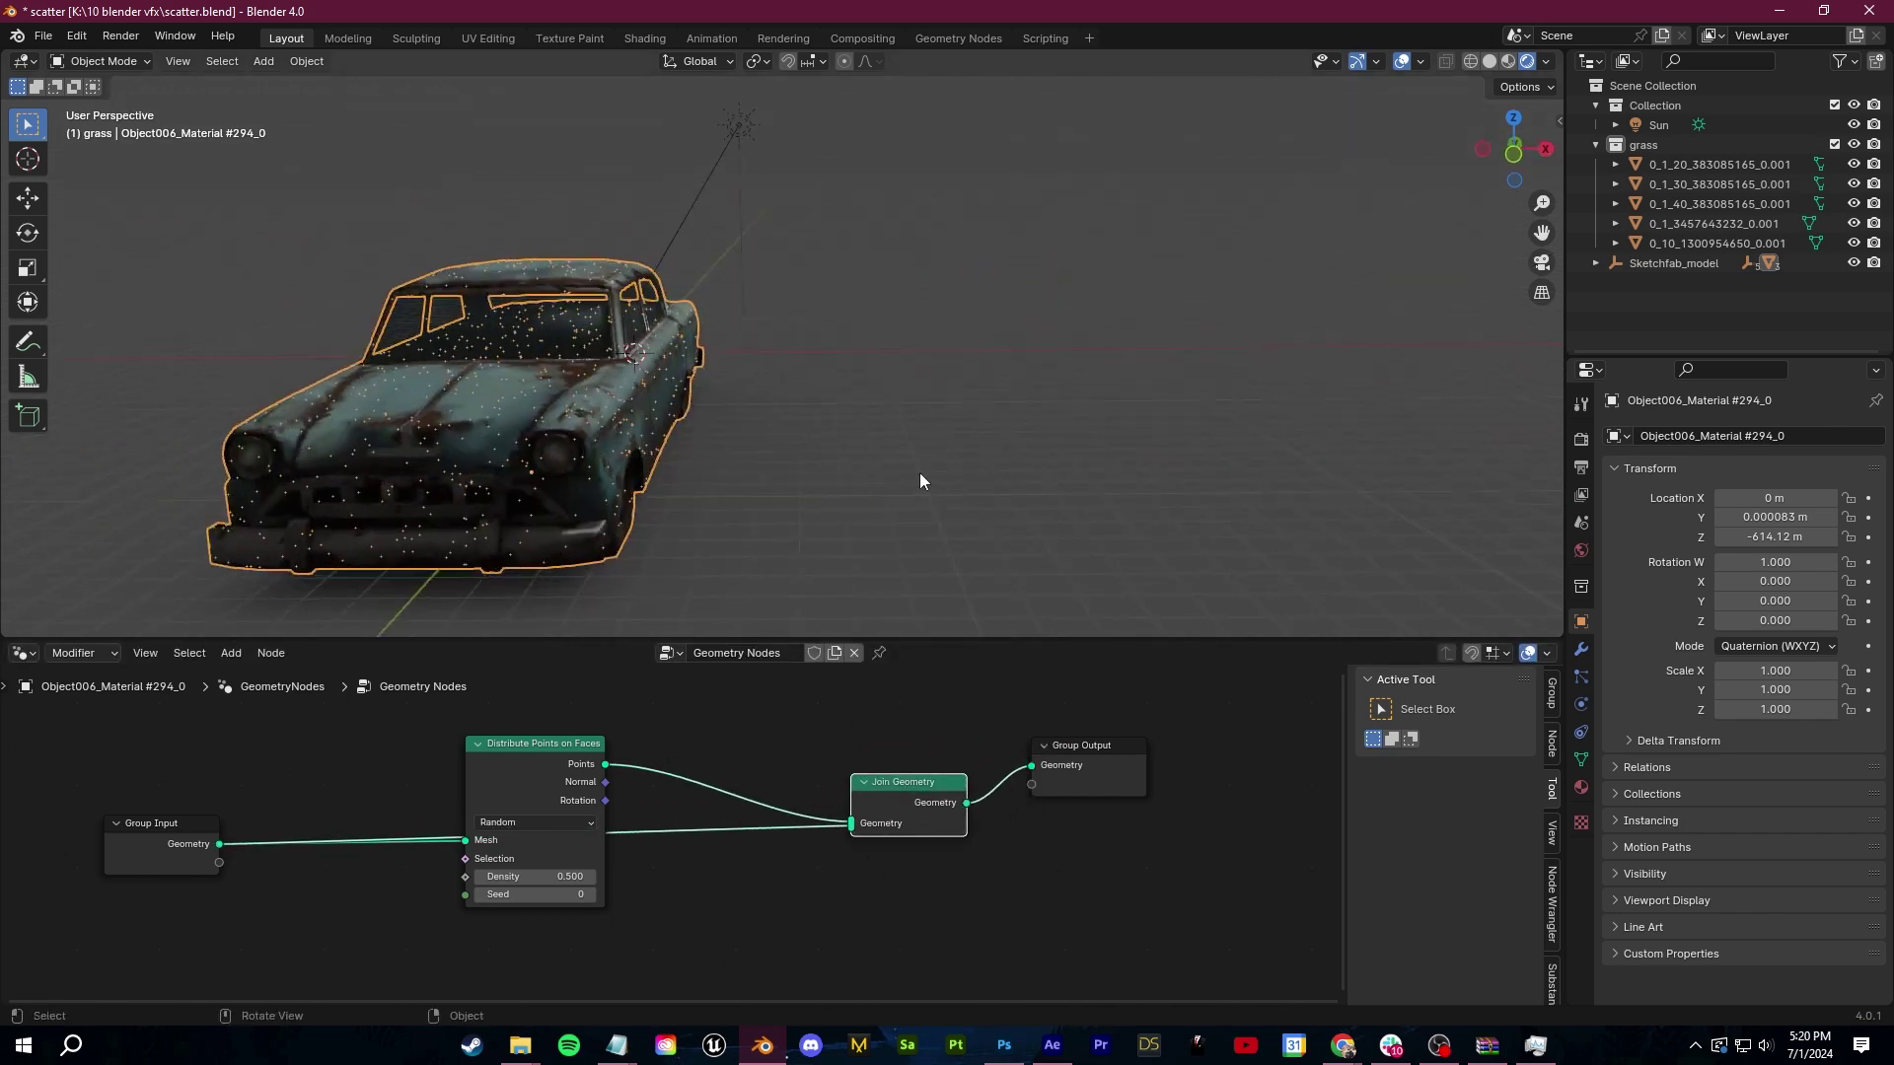
pyautogui.scroll(4, 888, 469)
pyautogui.moveTo(698, 449)
pyautogui.keyDown('shift'); pyautogui.mouseDown(button='middle')
pyautogui.moveTo(831, 428)
pyautogui.moveTo(892, 446)
pyautogui.moveTo(690, 485)
pyautogui.mouseUp(button='middle'); pyautogui.keyUp('shift')
pyautogui.keyDown('shift'); pyautogui.moveTo(849, 494); pyautogui.dragTo(777, 500, button='middle'); pyautogui.keyUp('shift')
# Reposition the Distribute Points on Faces and Group Input nodes to make room in the node graph
pyautogui.moveTo(536, 754); pyautogui.dragTo(544, 887)
pyautogui.moveTo(693, 913); pyautogui.dragTo(698, 838, button='middle')
pyautogui.scroll(-1, 710, 807)
pyautogui.moveTo(249, 763); pyautogui.dragTo(212, 739)
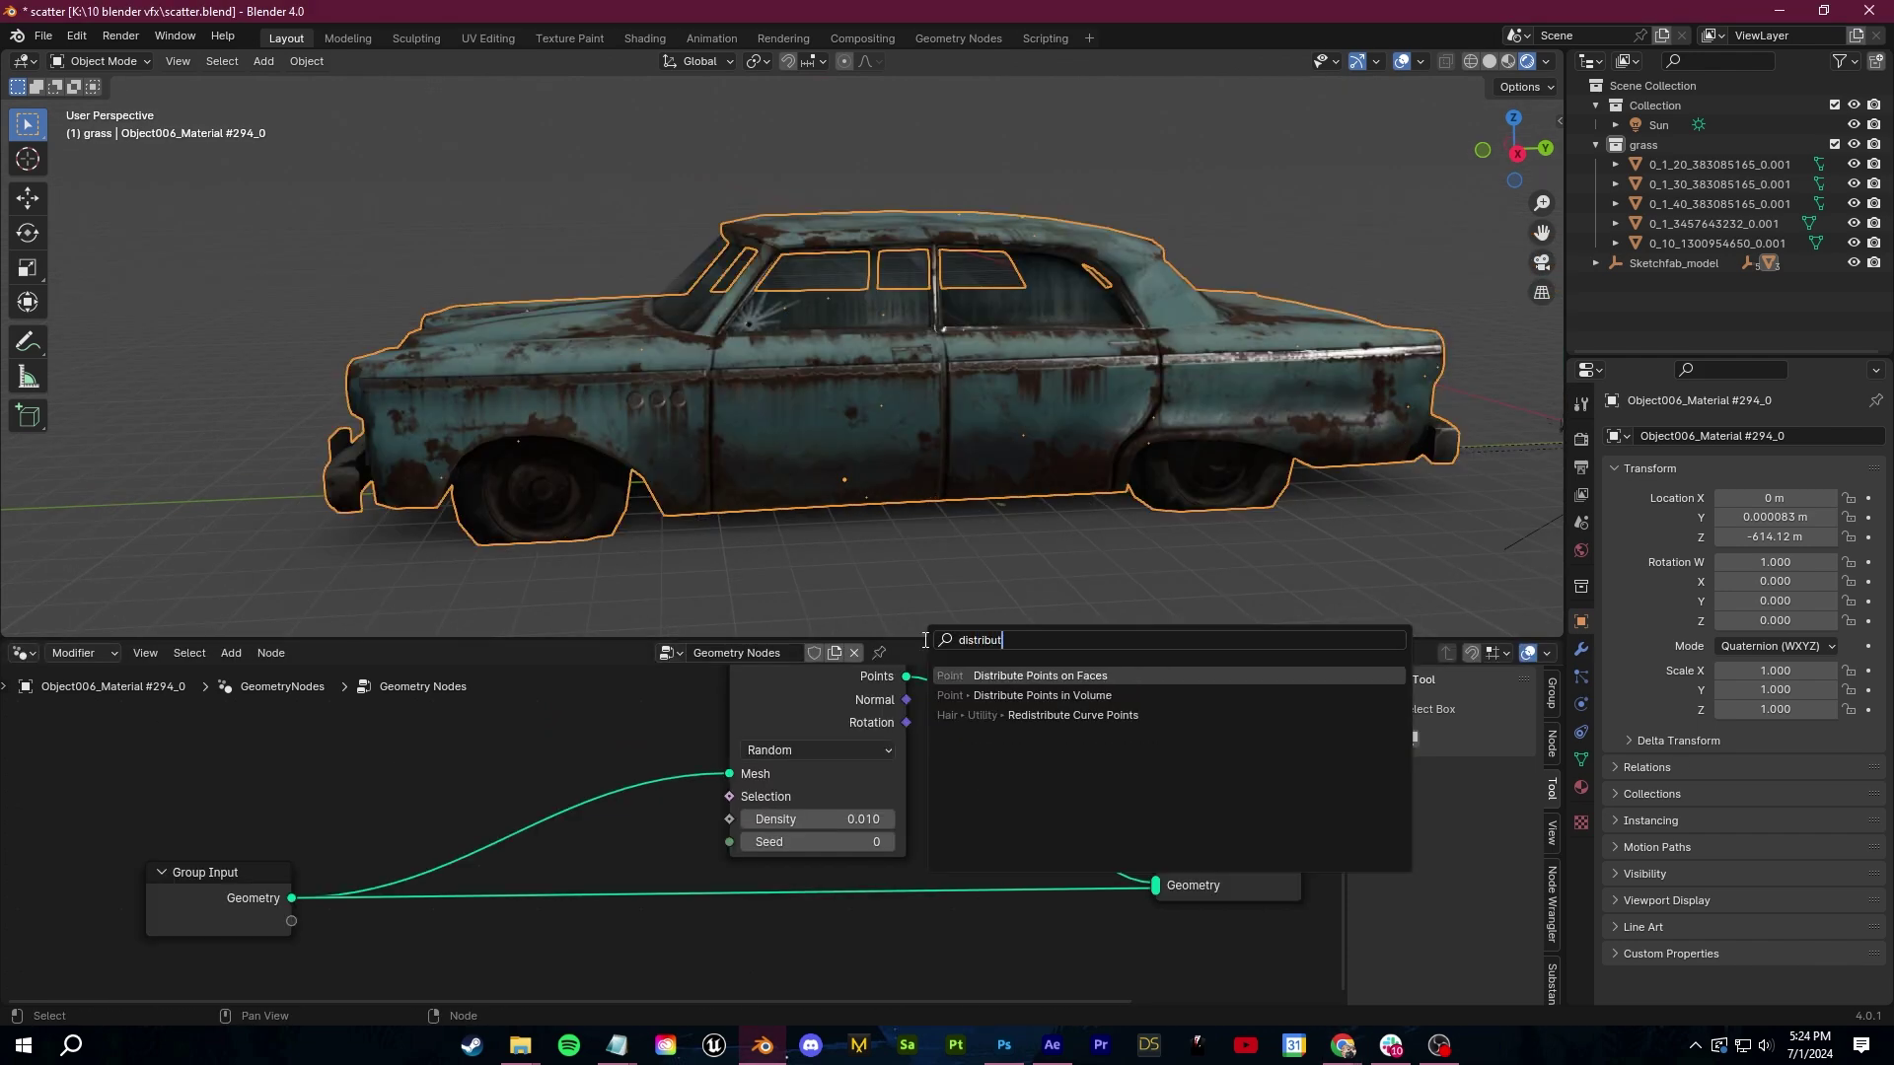
# Insert an Instance on Points node before Join Geometry and connect a Collection Info node for the grass collection to its Instance input
pyautogui.click(1023, 676)
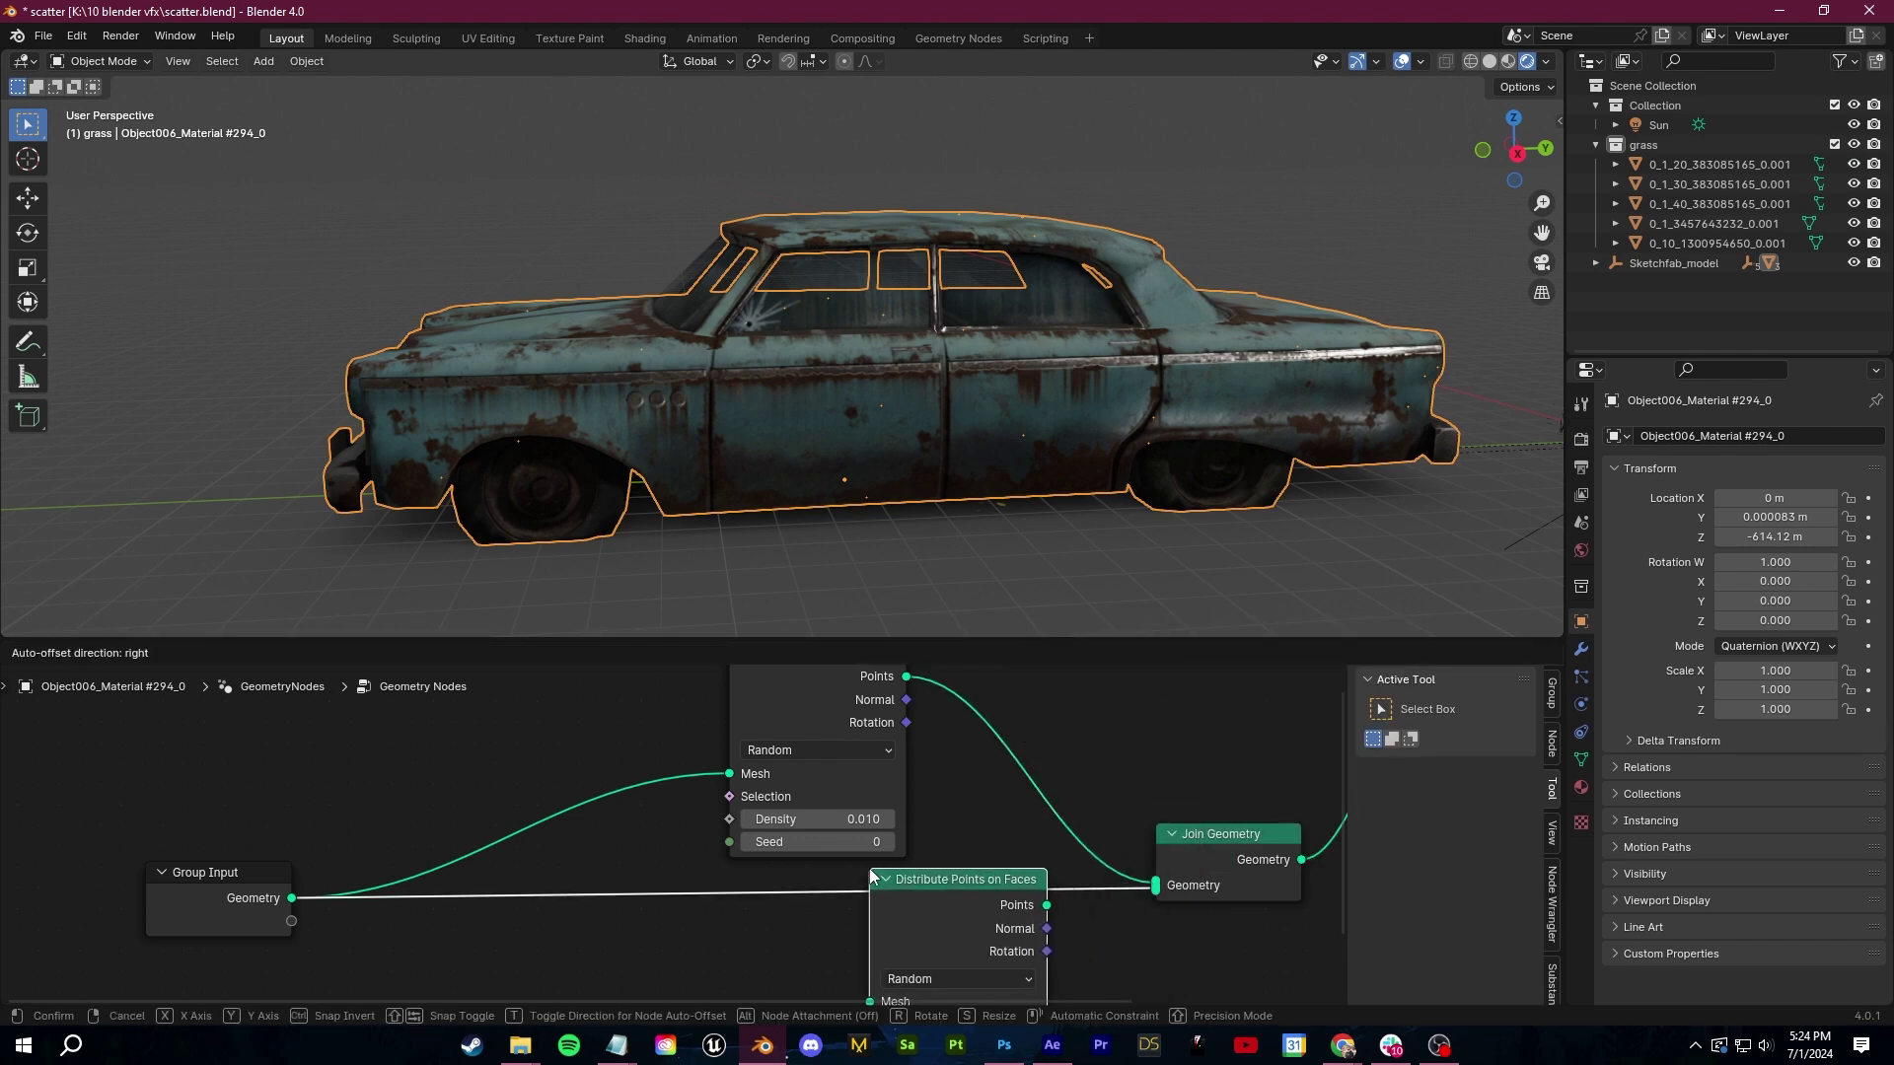
pyautogui.click(871, 876)
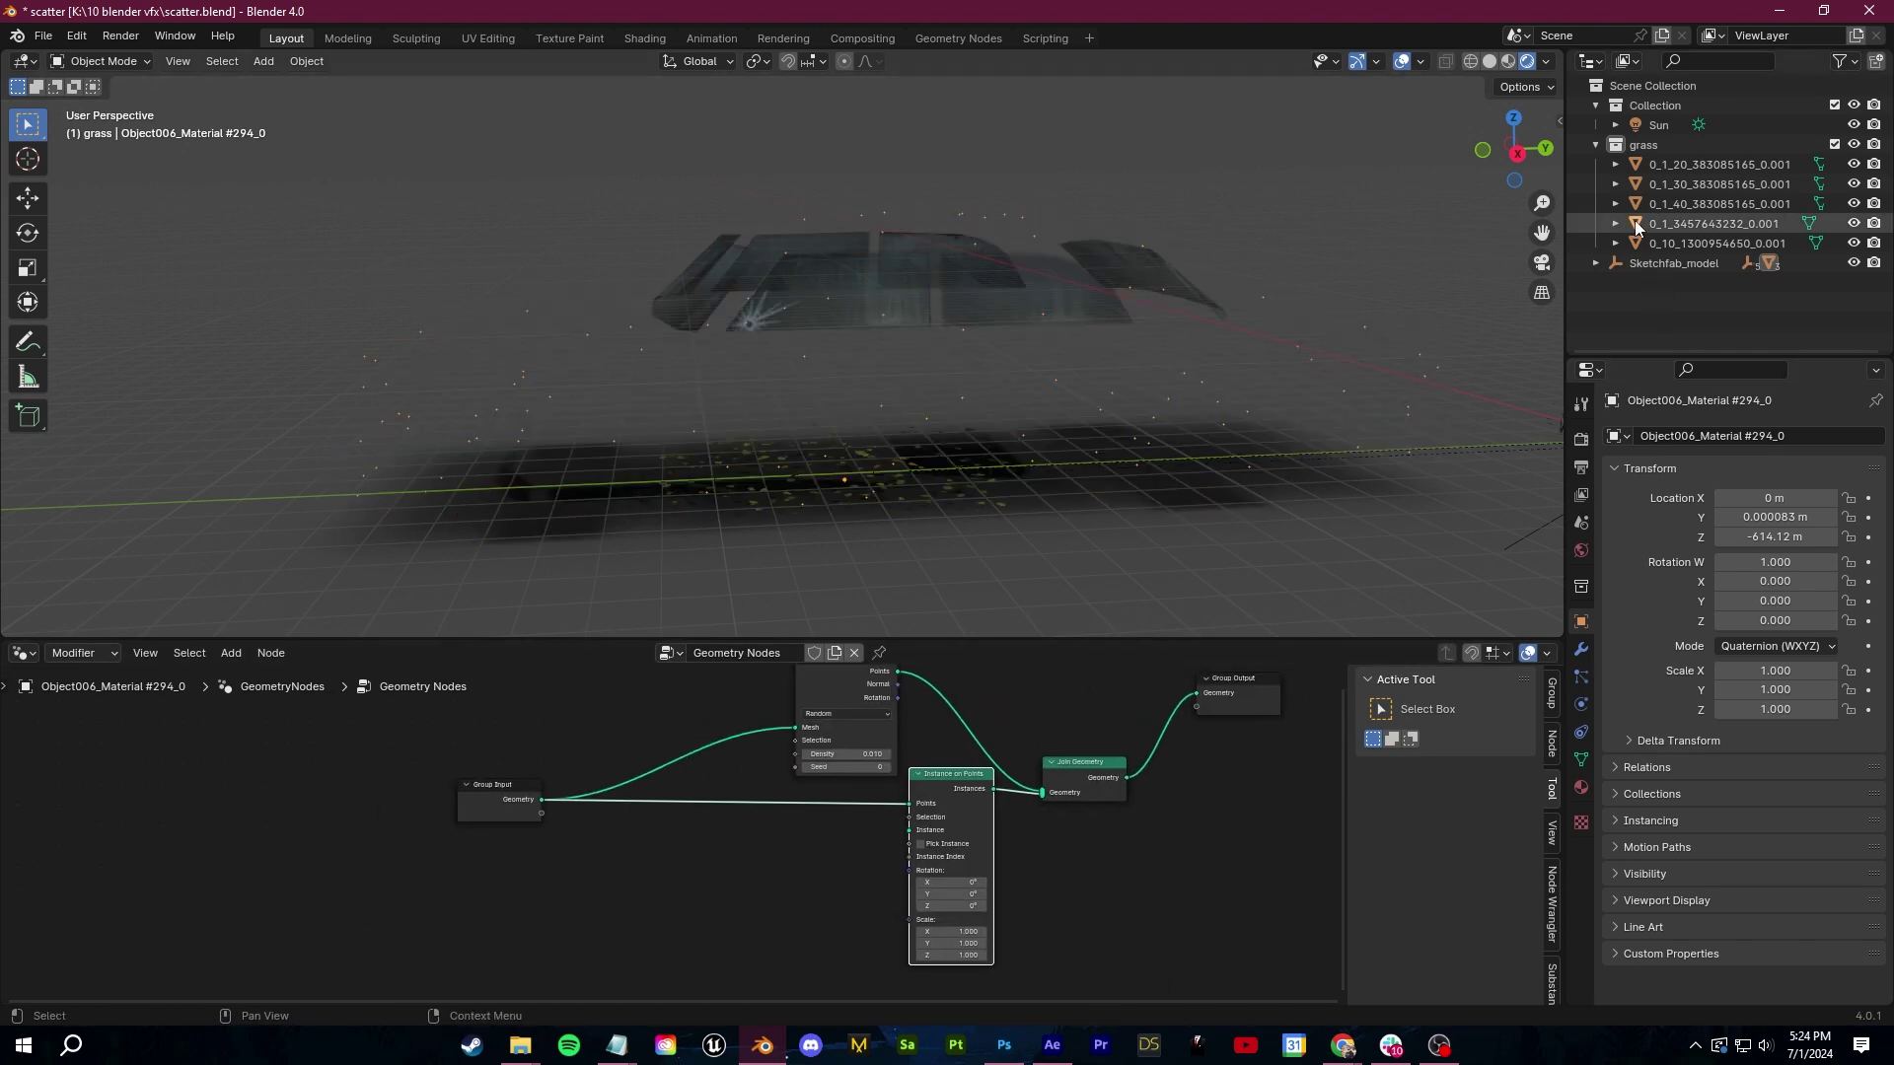
pyautogui.moveTo(663, 890); pyautogui.dragTo(663, 890)
pyautogui.scroll(2, 840, 891)
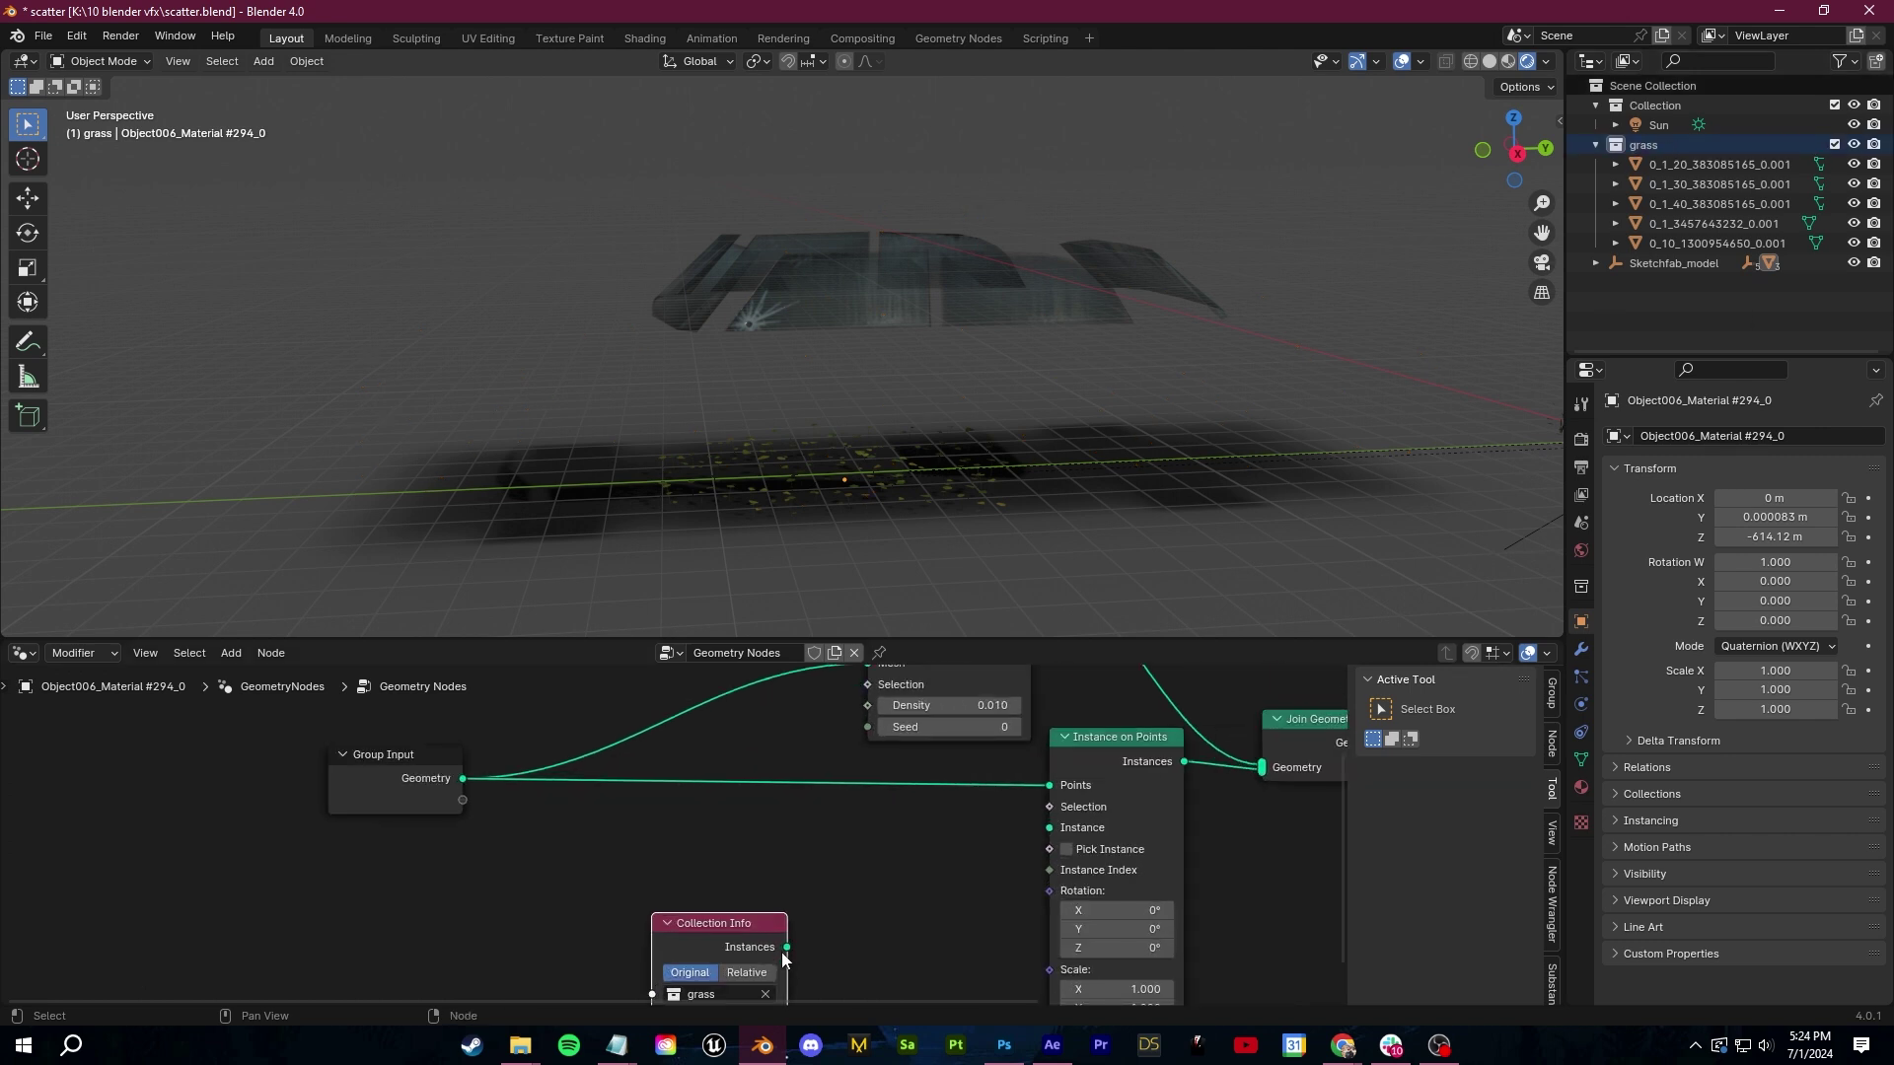
pyautogui.moveTo(706, 931); pyautogui.dragTo(757, 882)
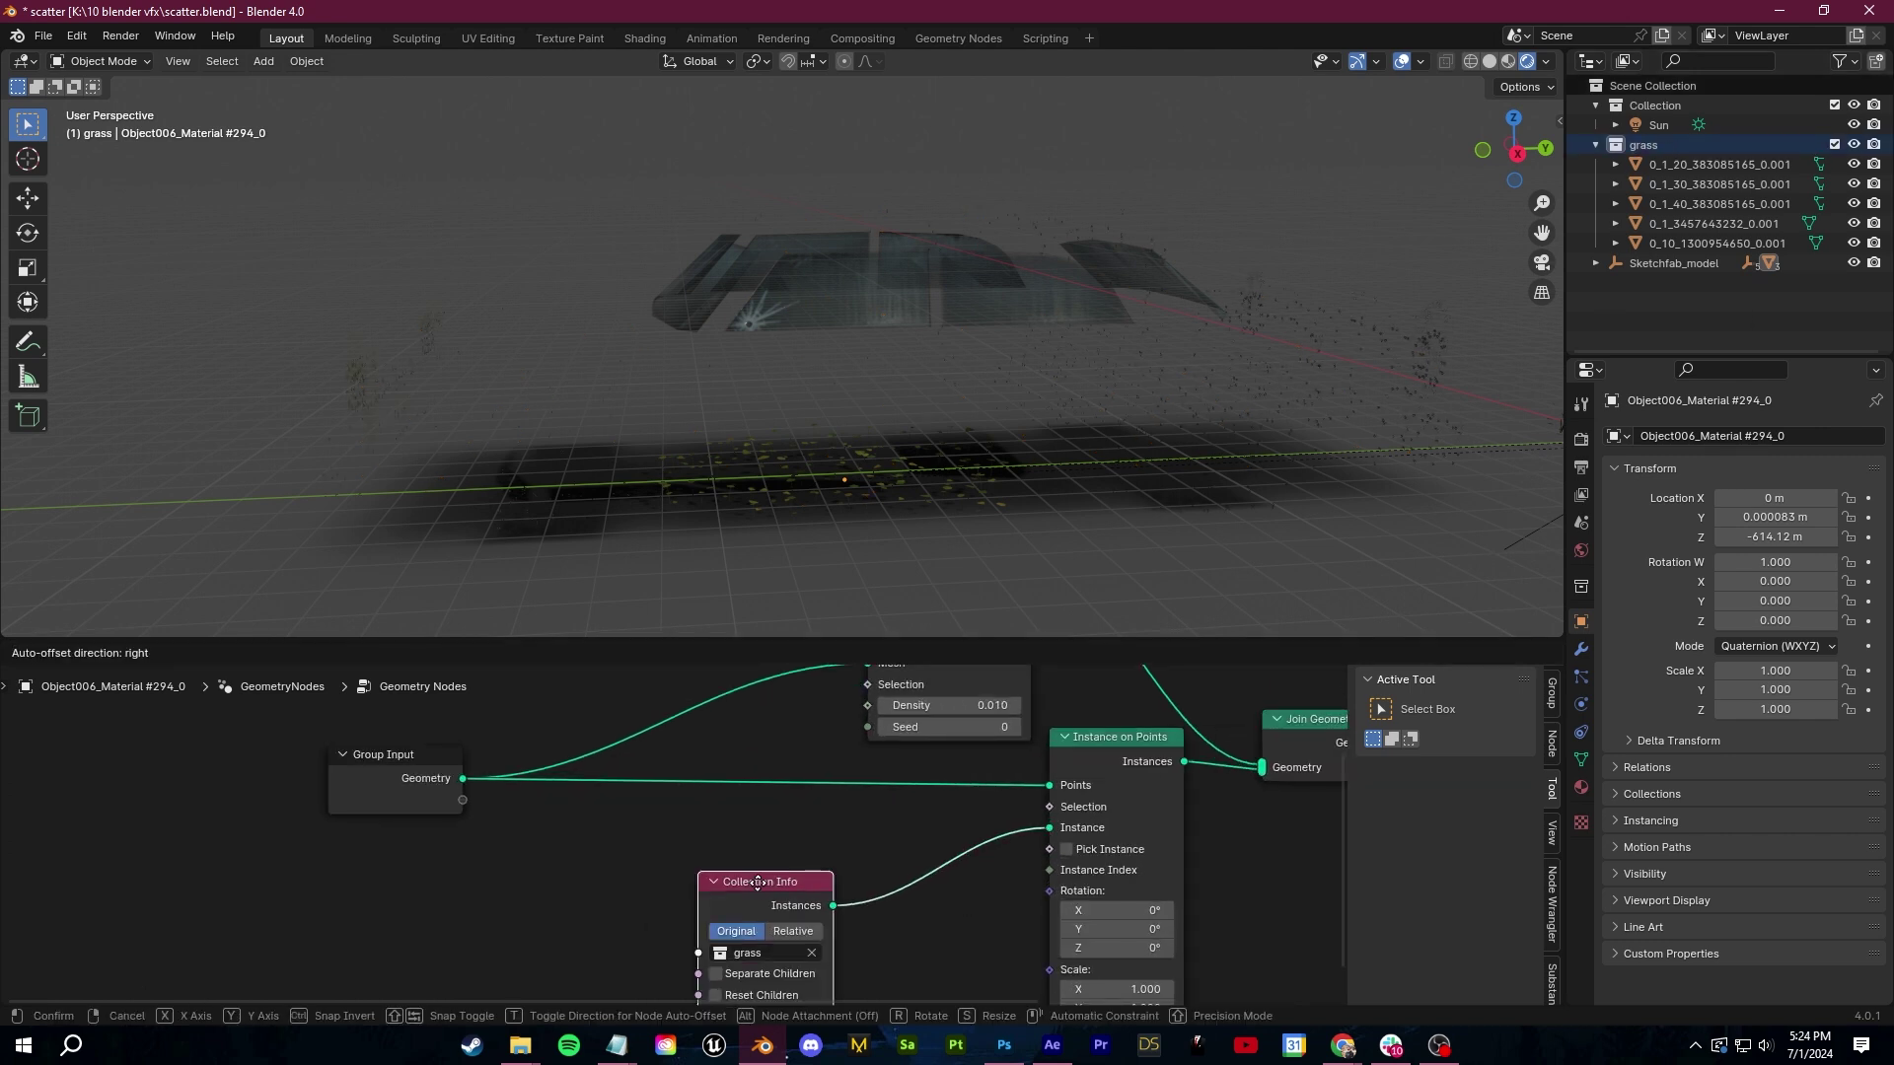
# Rearrange the Instance on Points and Group Input nodes and link Group Input's geometry directly to Join Geometry
pyautogui.moveTo(779, 484); pyautogui.dragTo(499, 454, button='middle')
pyautogui.moveTo(1108, 763); pyautogui.dragTo(1088, 790)
pyautogui.scroll(-3, 986, 768)
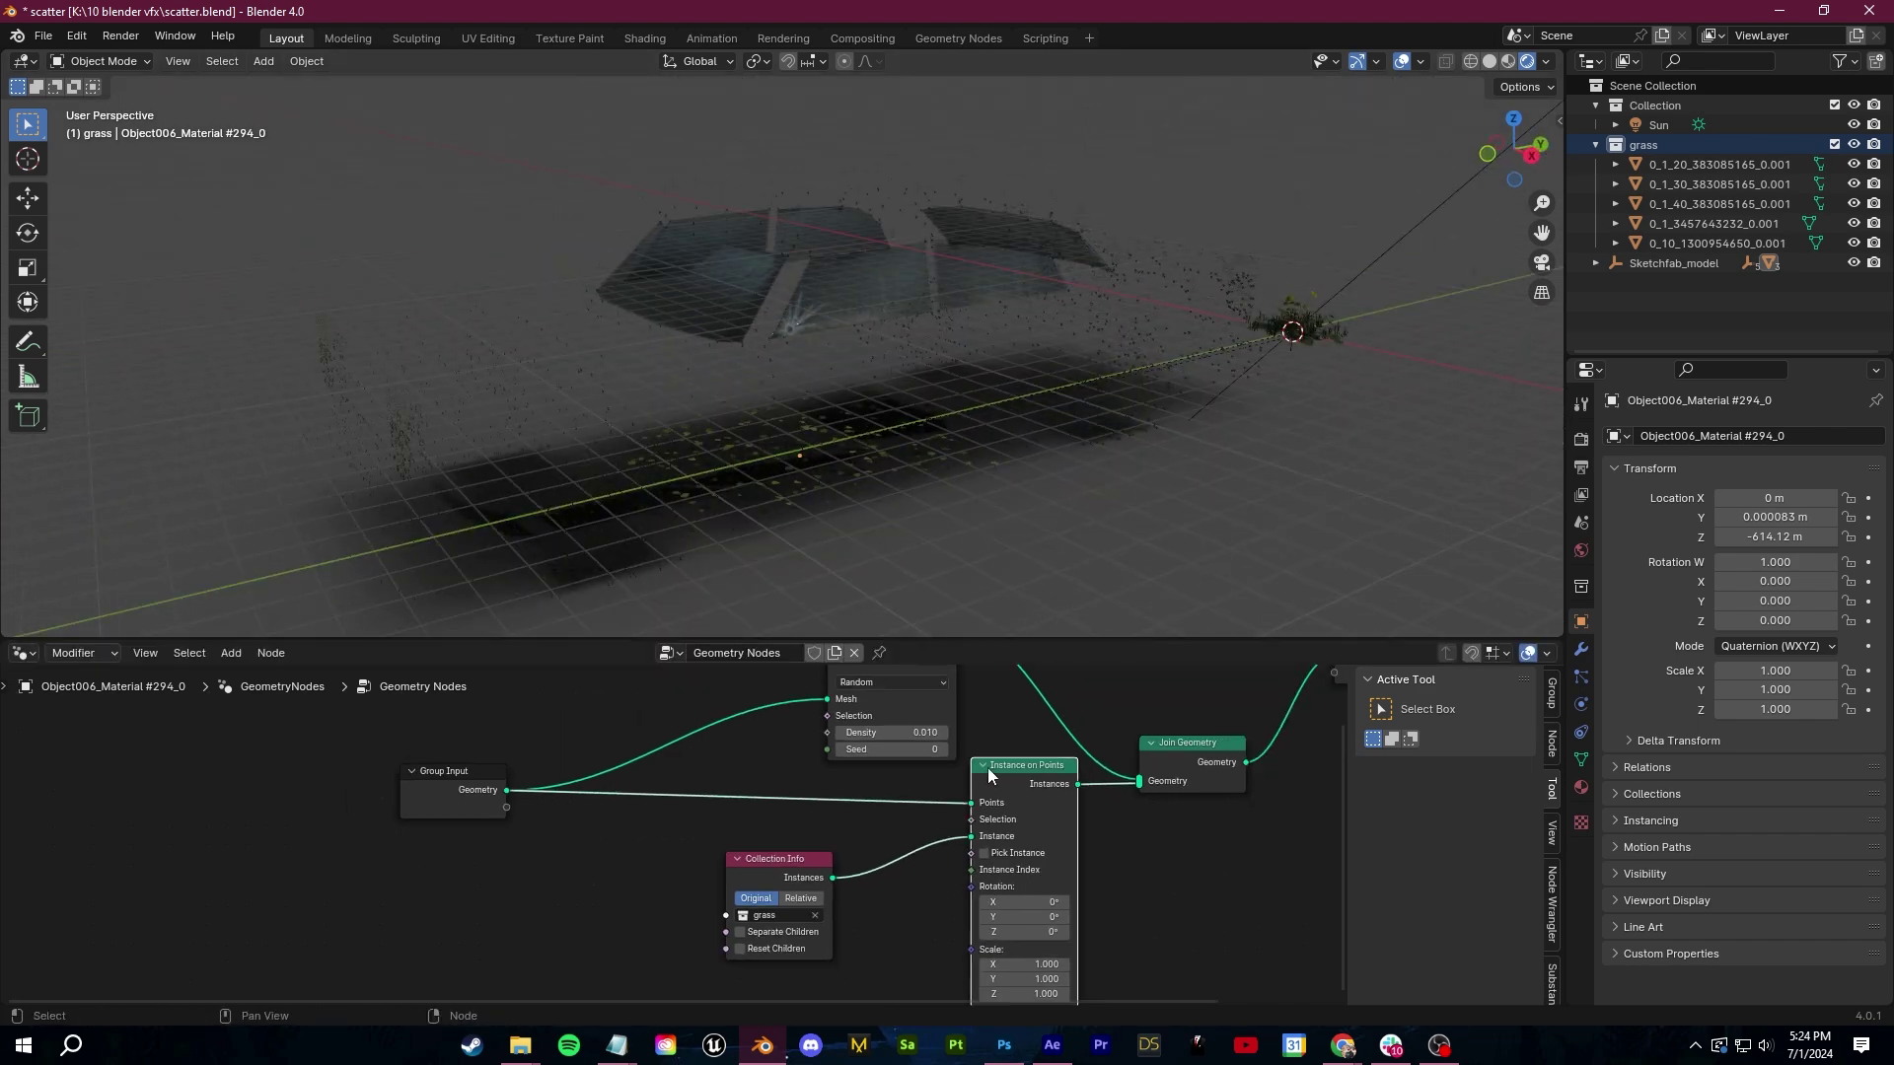
pyautogui.moveTo(872, 889); pyautogui.dragTo(854, 897)
pyautogui.moveTo(371, 848); pyautogui.dragTo(367, 870)
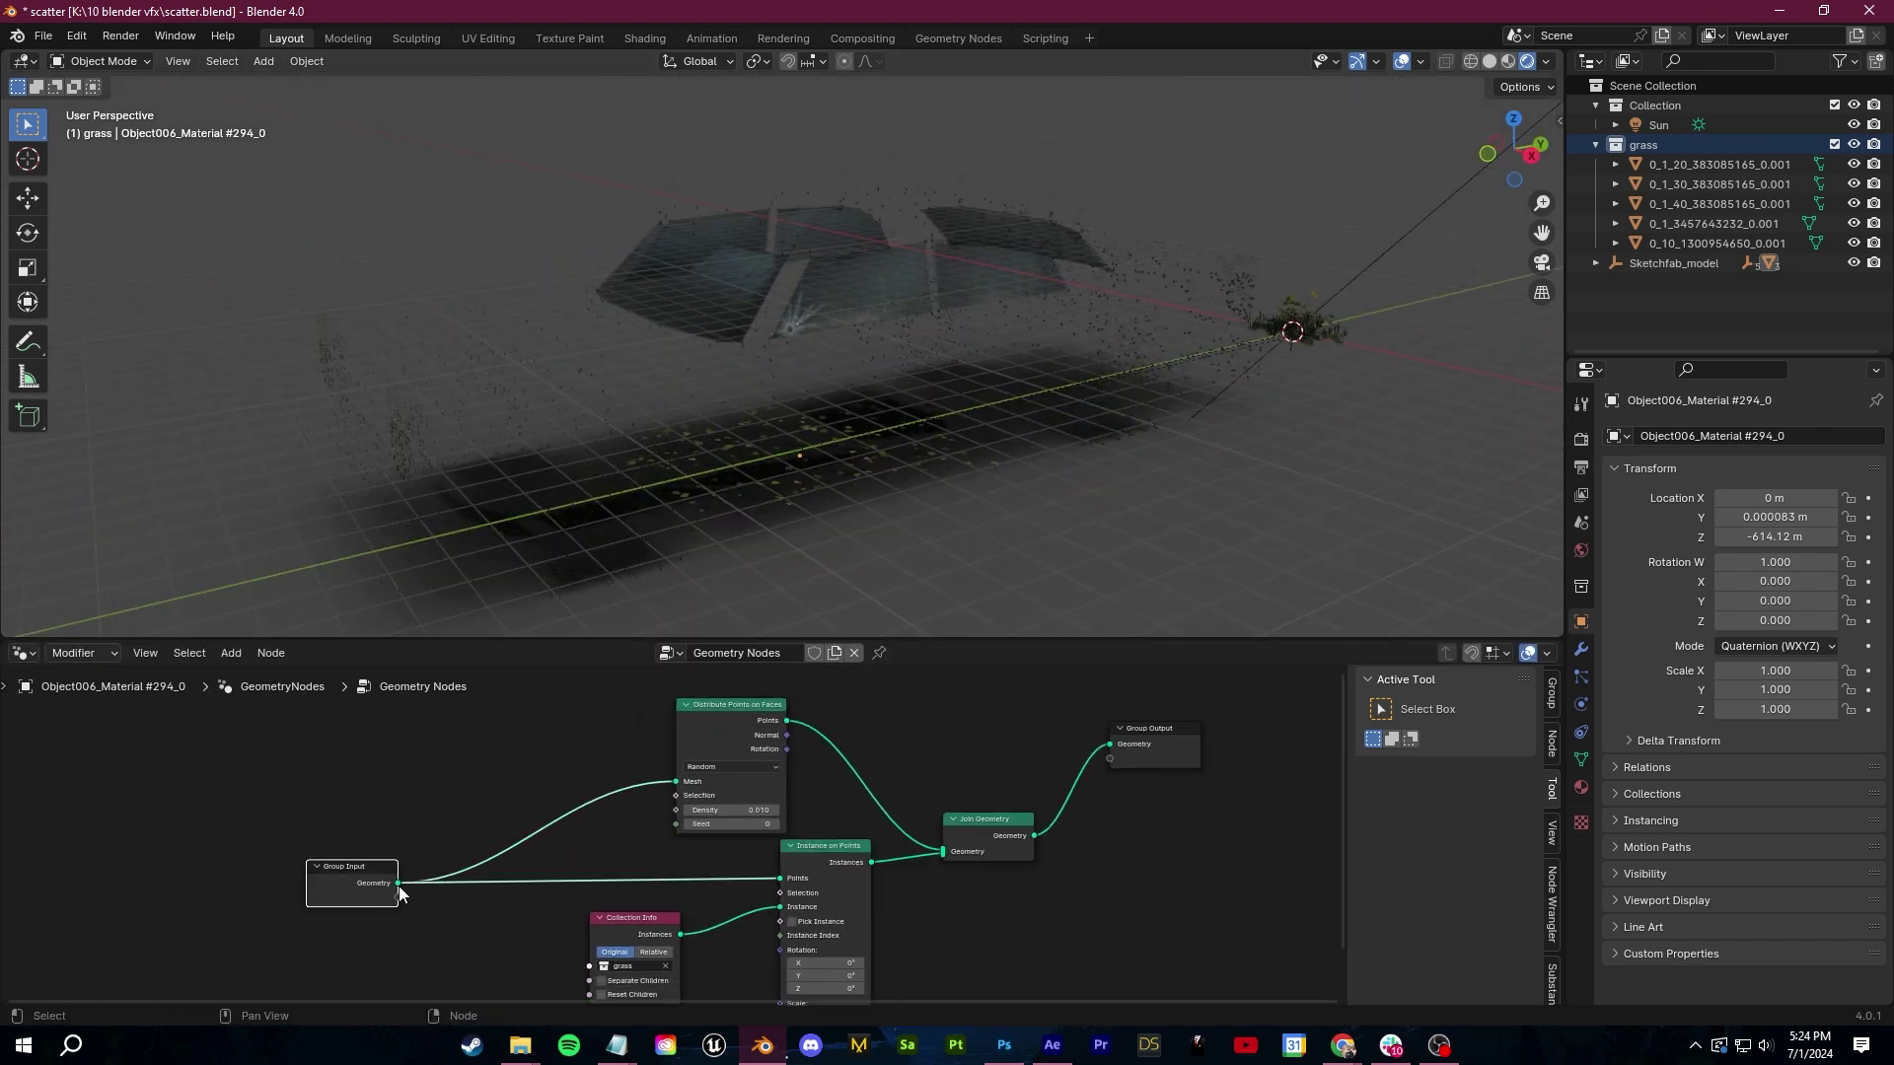
pyautogui.moveTo(992, 890); pyautogui.dragTo(937, 900)
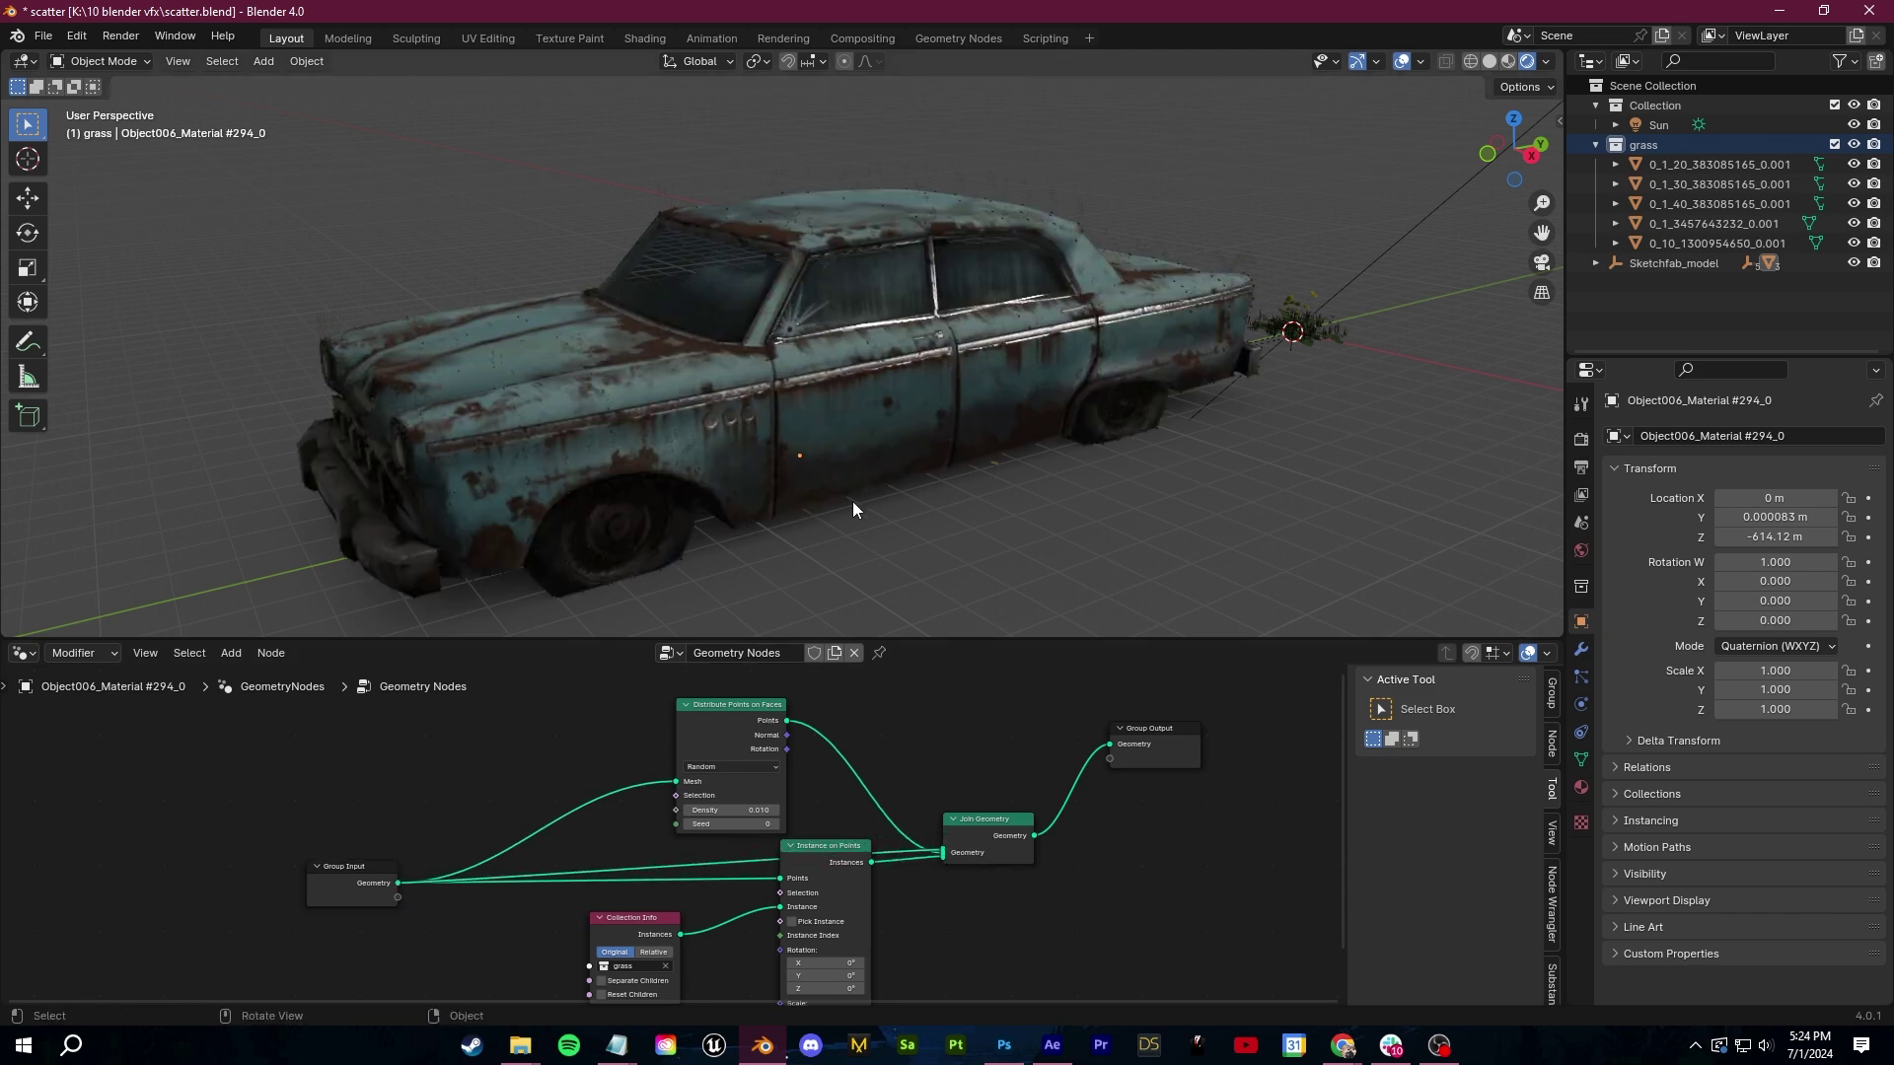
# Enable Separate Children on Collection Info and Pick Instance on Instance on Points, and set the instance scale to 10 on all axes
pyautogui.moveTo(852, 501); pyautogui.dragTo(902, 489, button='middle')
pyautogui.scroll(4, 801, 448)
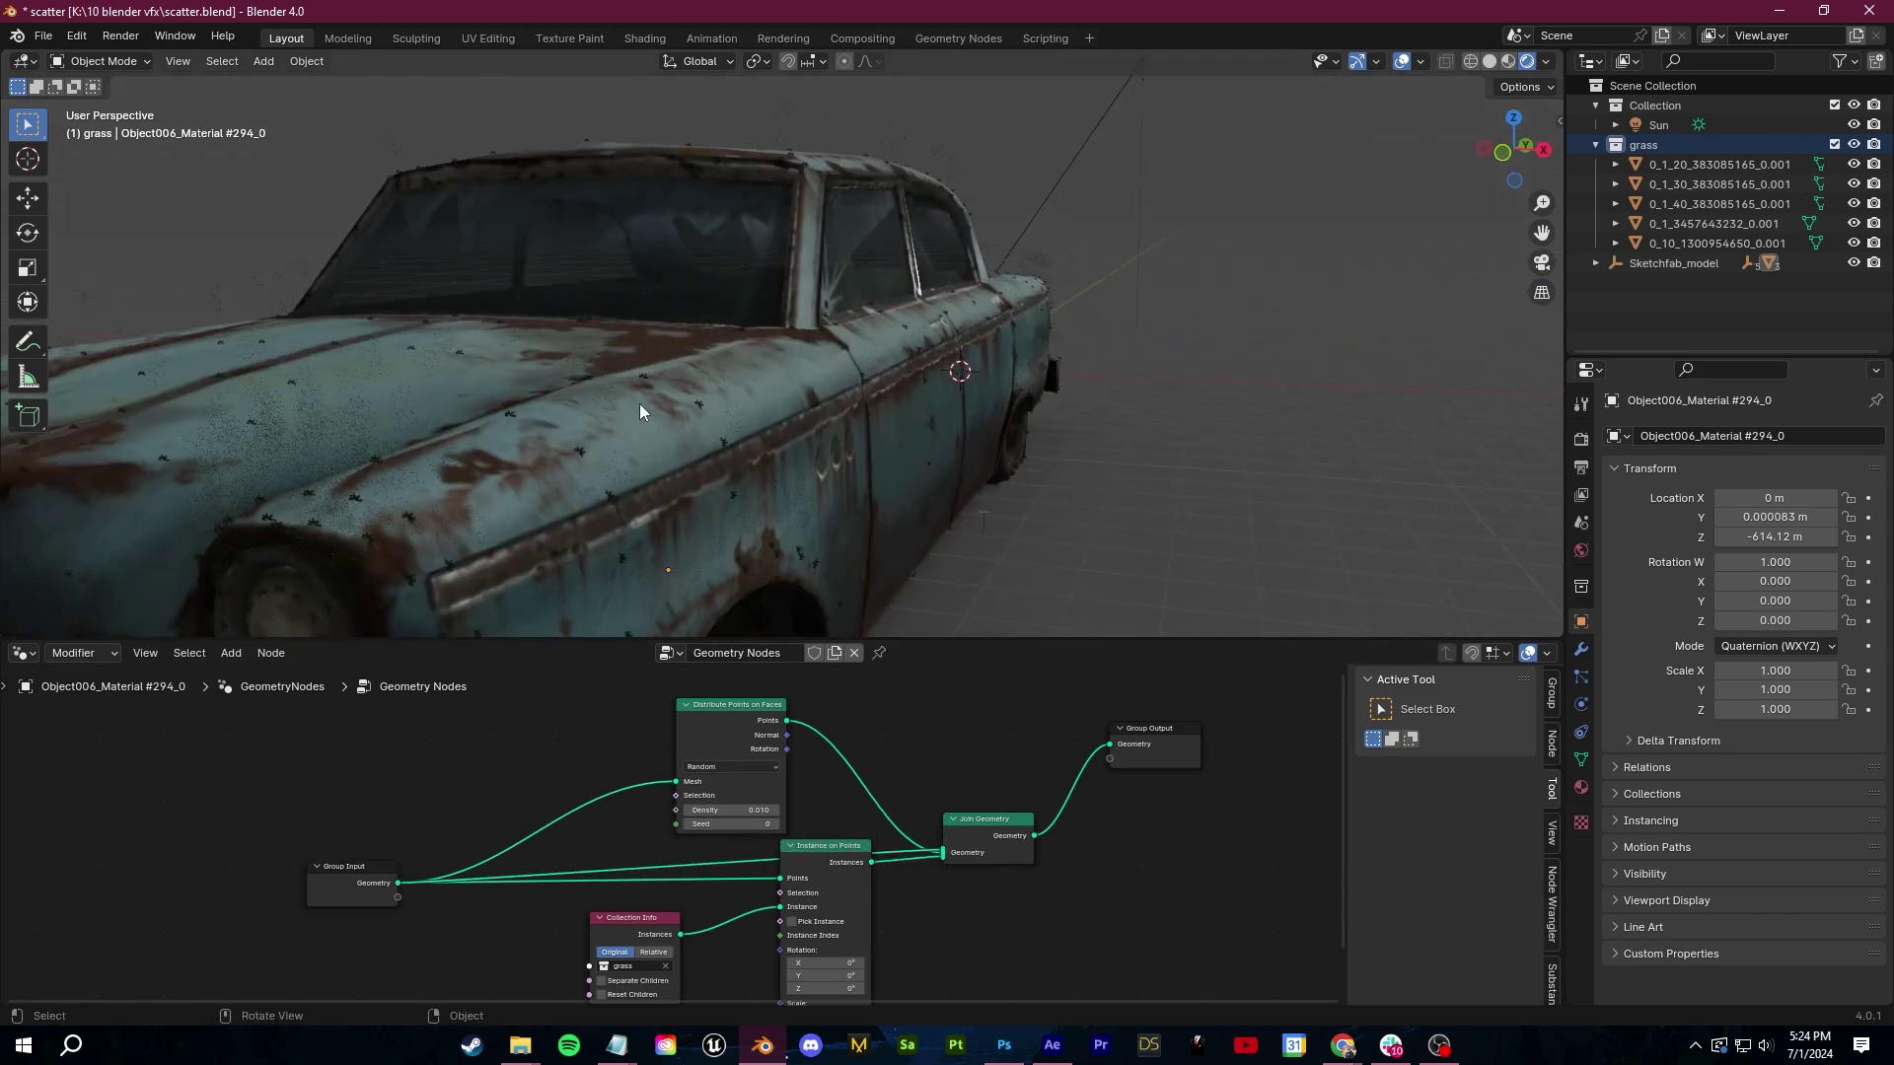
pyautogui.moveTo(640, 411); pyautogui.dragTo(612, 544, button='middle')
pyautogui.scroll(-4, 838, 505)
pyautogui.scroll(-2, 845, 508)
pyautogui.moveTo(960, 482); pyautogui.dragTo(821, 479, button='middle')
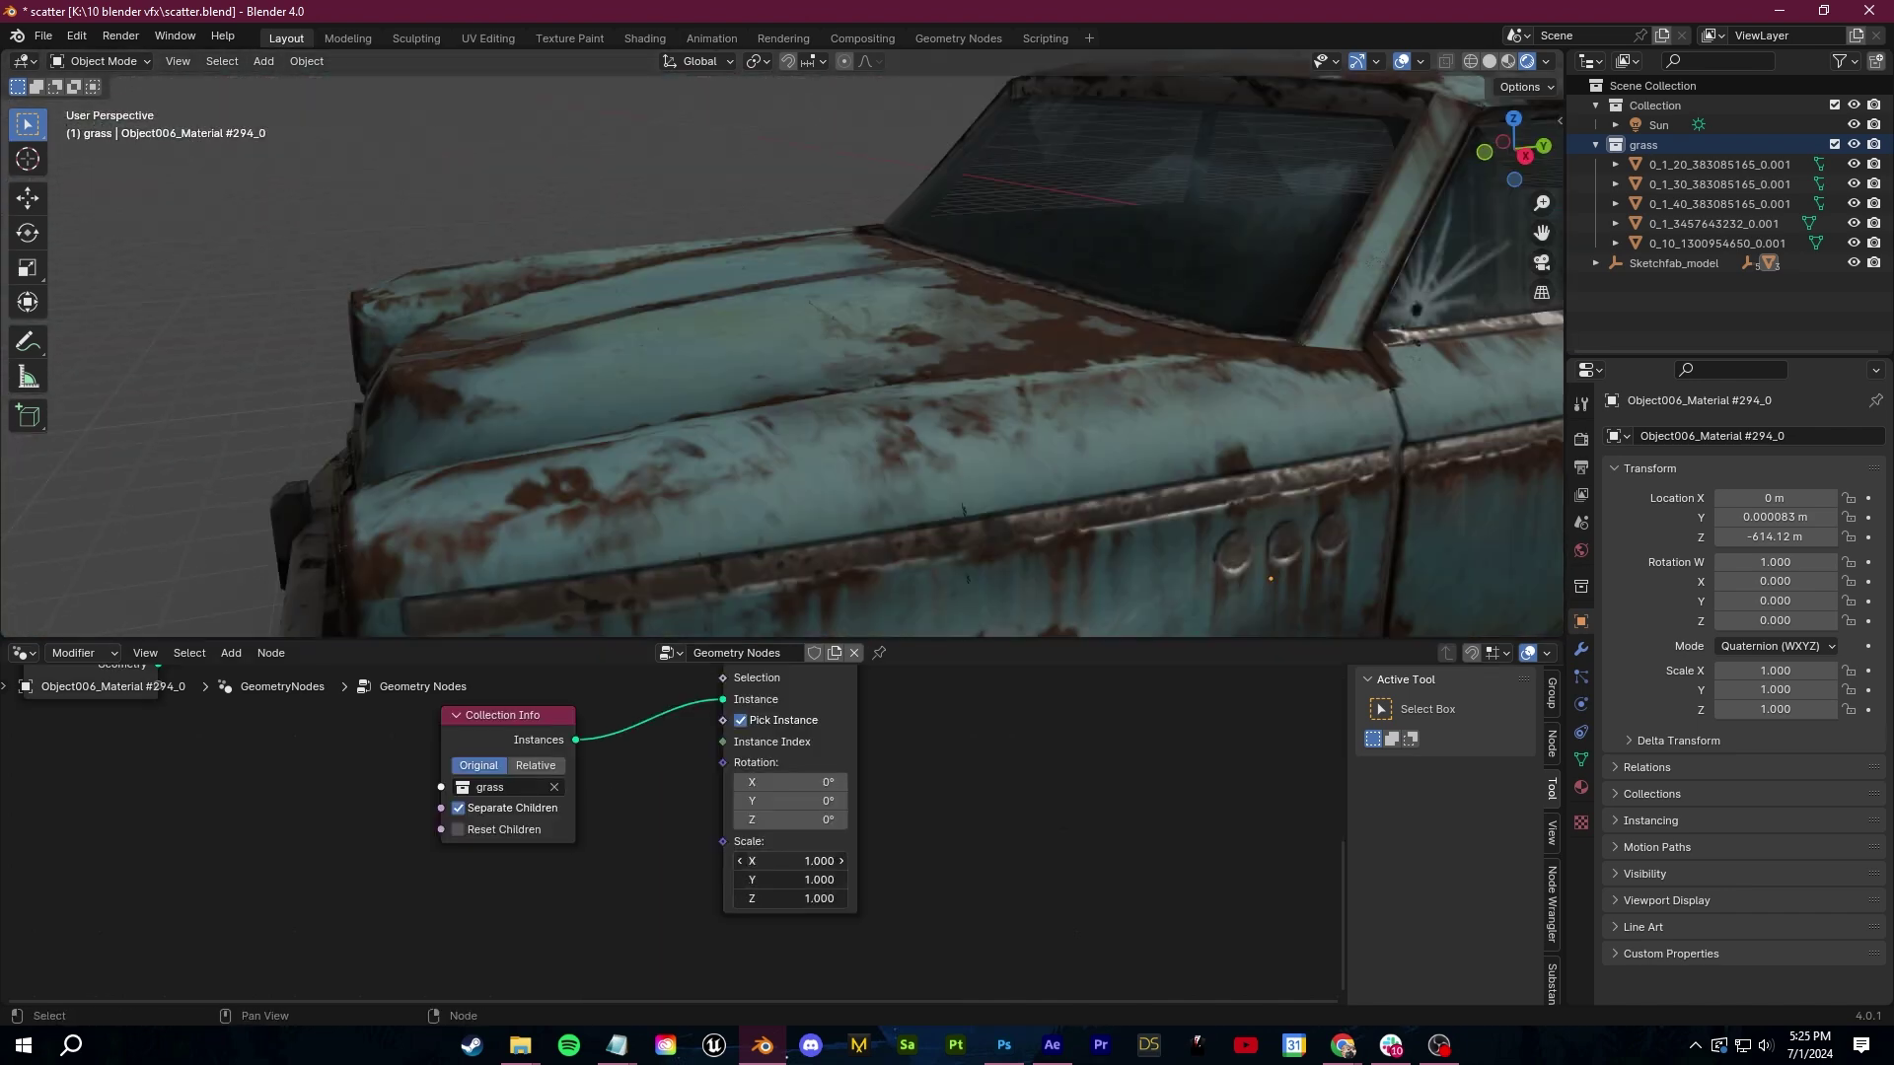
pyautogui.write('10')
pyautogui.press('Return')
pyautogui.scroll(-6, 990, 467)
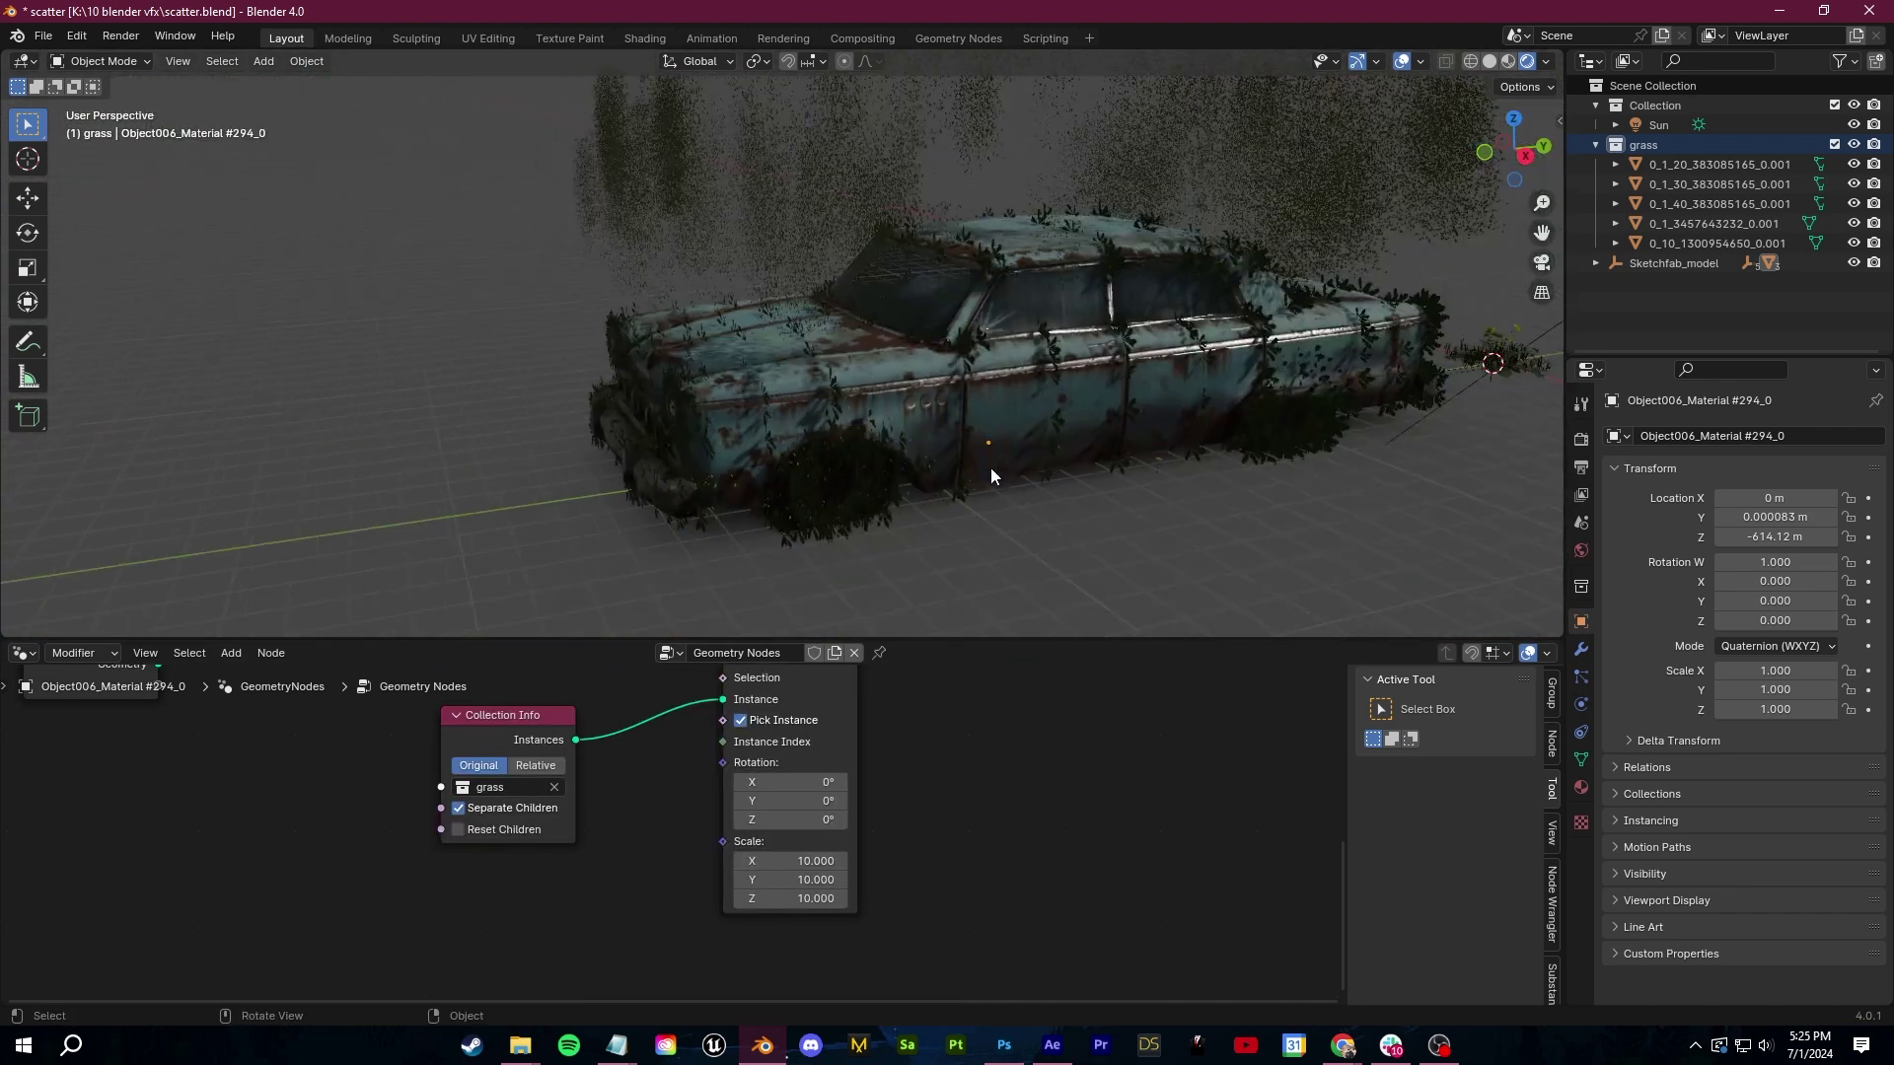
pyautogui.scroll(-2, 982, 458)
pyautogui.scroll(3, 976, 464)
pyautogui.moveTo(955, 494); pyautogui.dragTo(907, 398, button='middle')
pyautogui.click(954, 476)
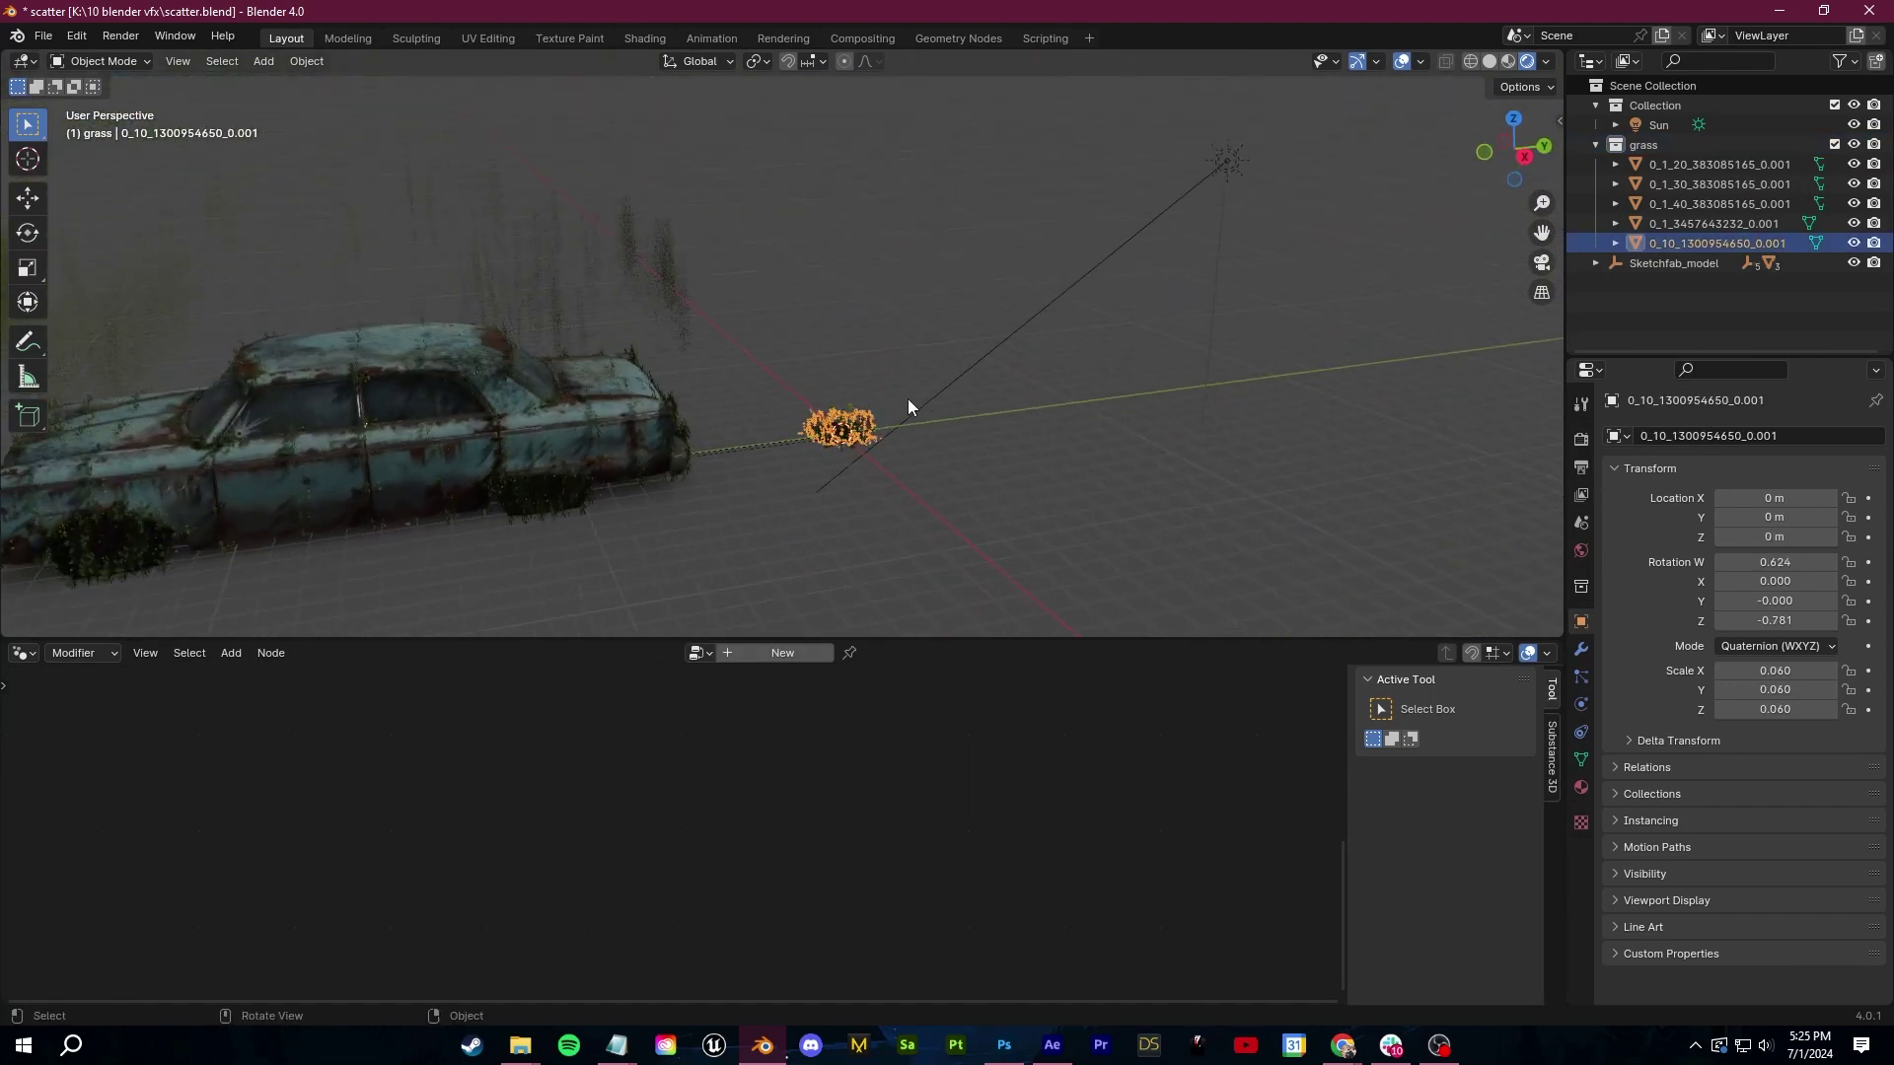
pyautogui.click(1702, 215)
pyautogui.press('g')
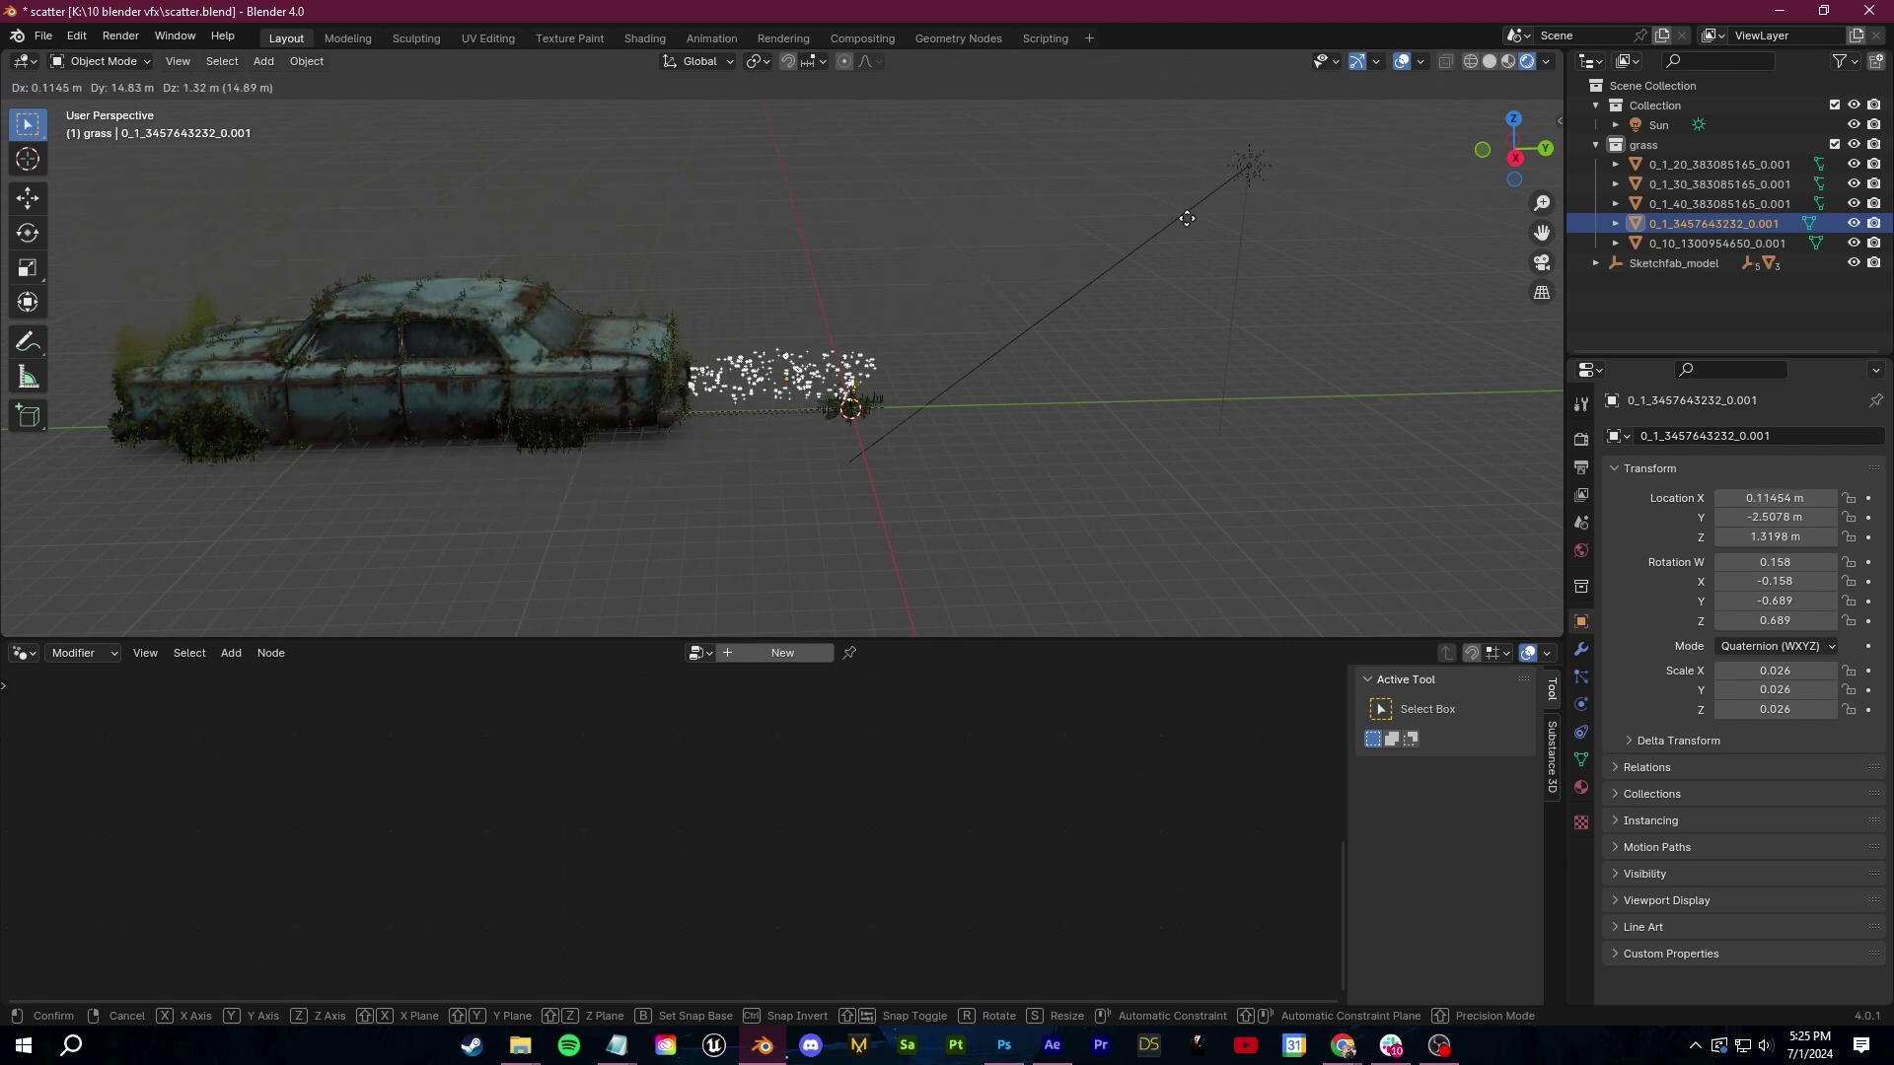
pyautogui.click(922, 321)
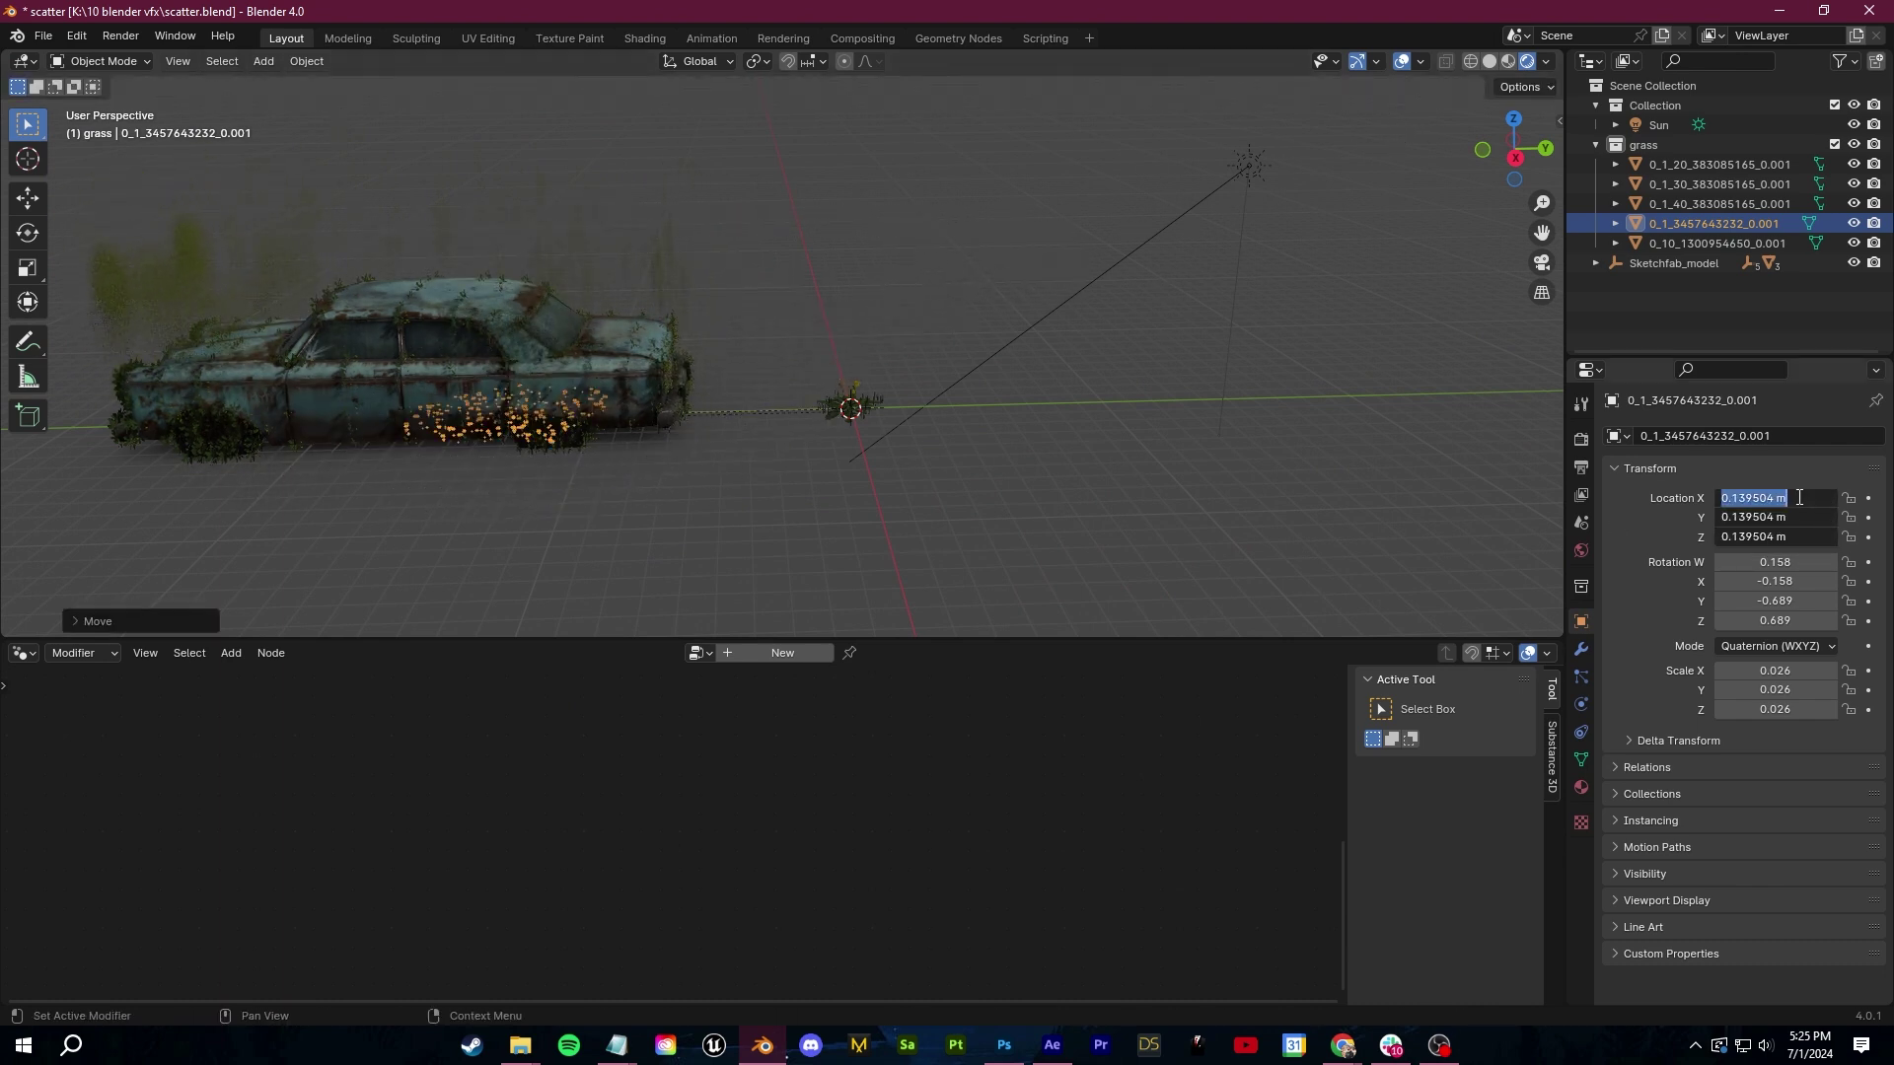
# Select the car body mesh, add a Random Value node and connect it to the Rotation input of Instance on Points
pyautogui.moveTo(454, 490); pyautogui.dragTo(865, 527, button='middle')
pyautogui.click(866, 527)
pyautogui.hotkey('shift', 'a')
pyautogui.write('random')
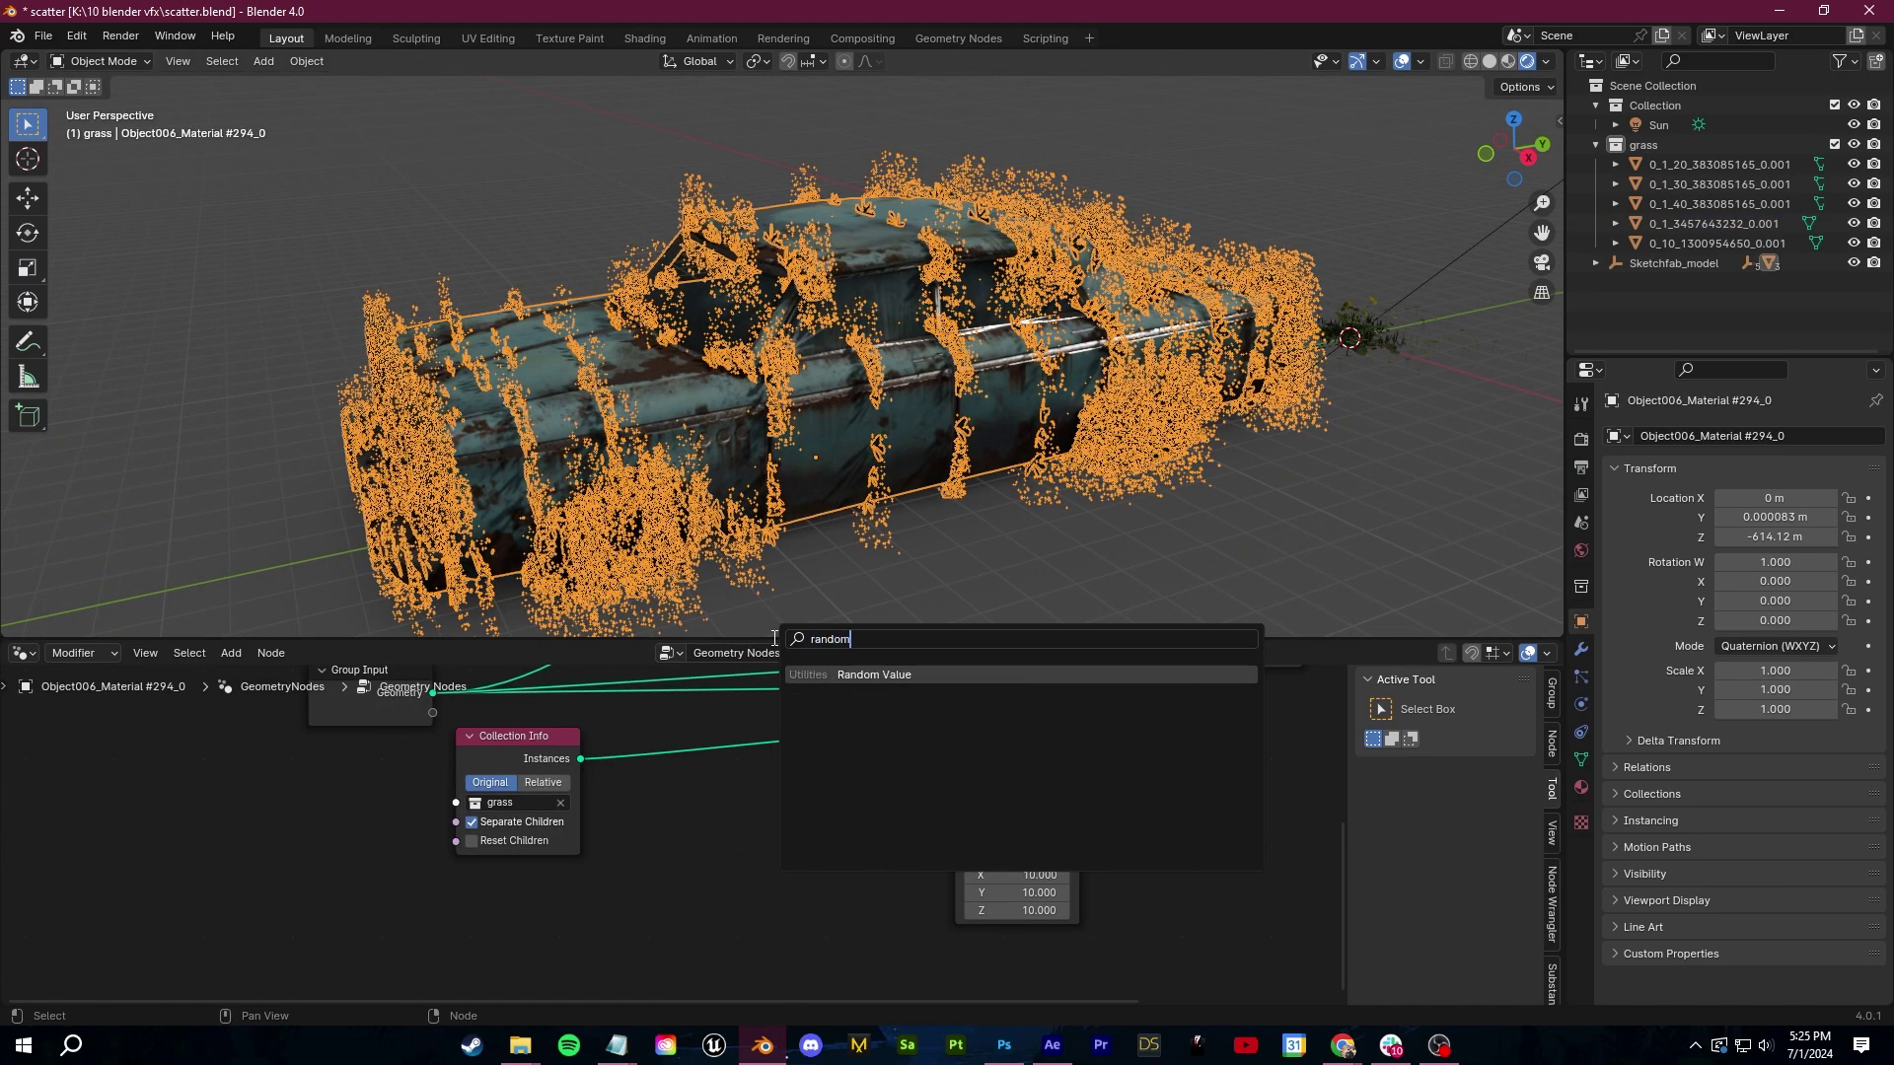
pyautogui.press('Return')
pyautogui.click(849, 798)
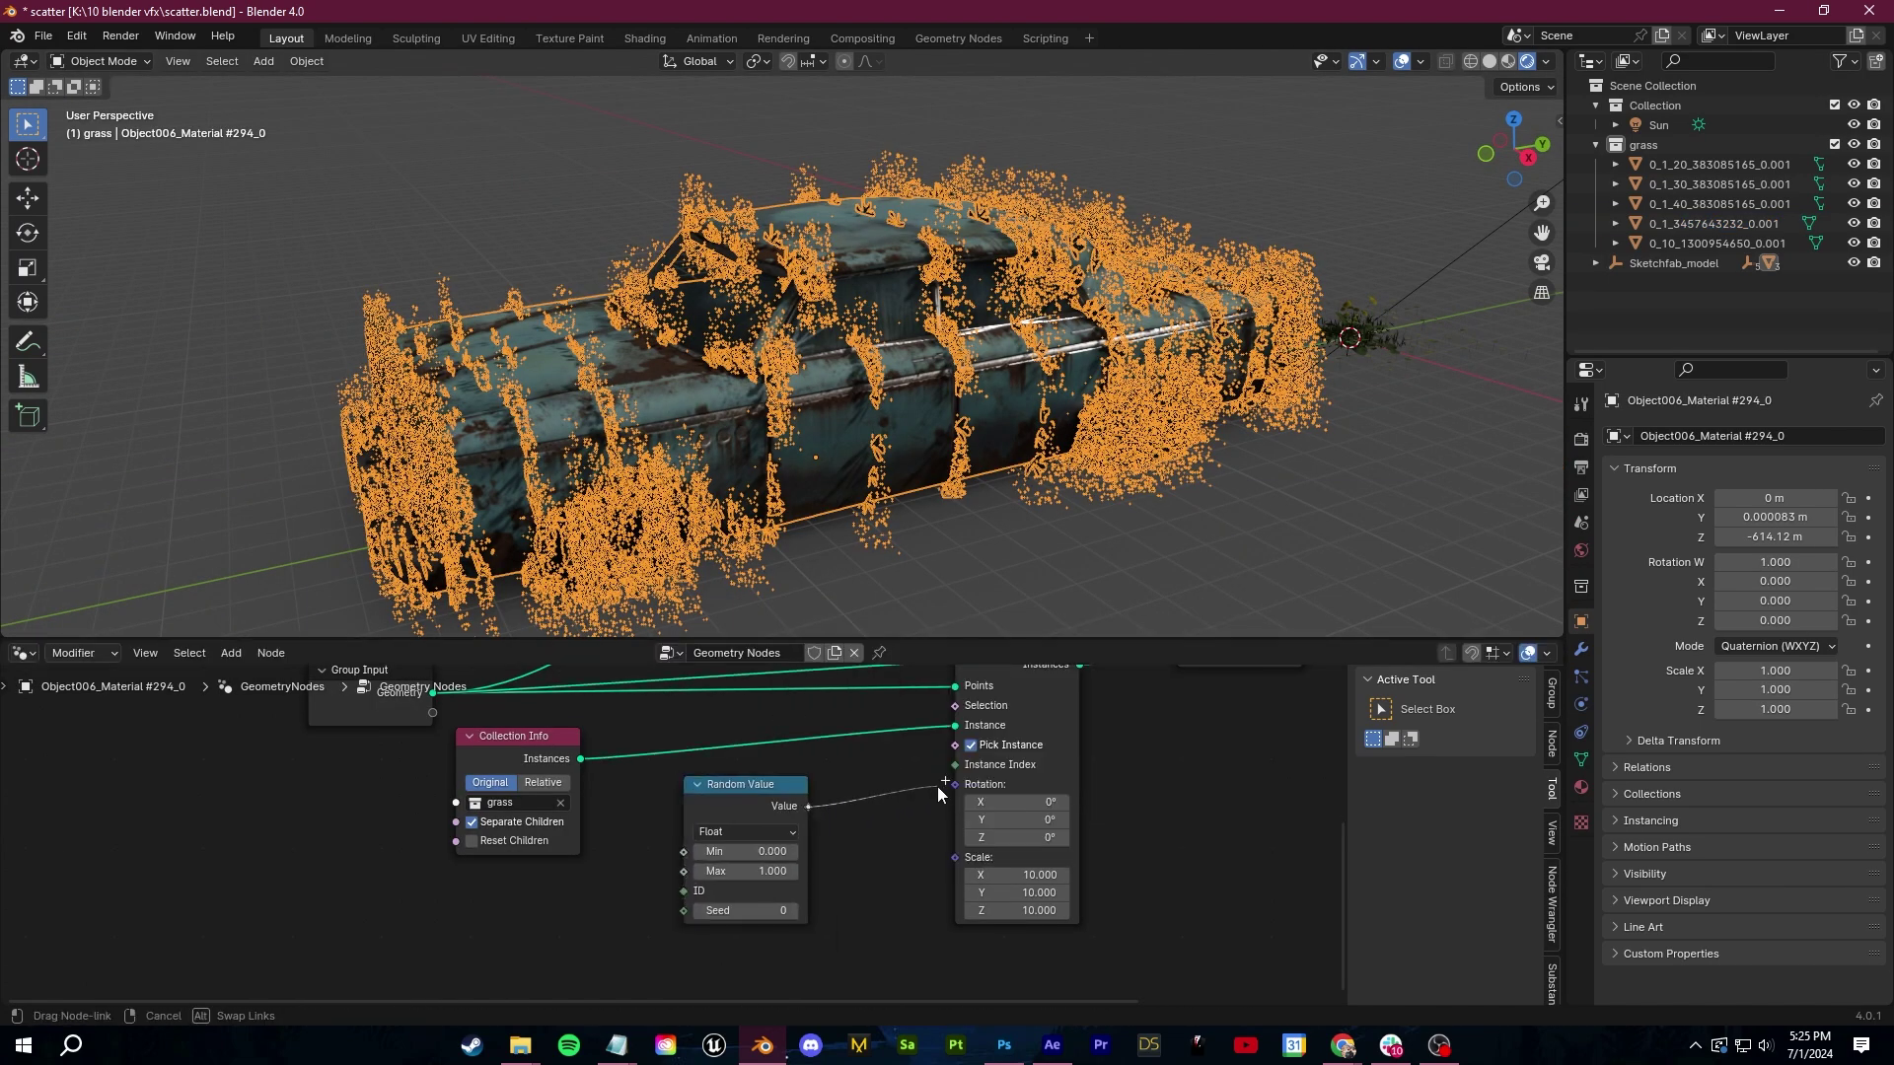
pyautogui.moveTo(937, 787); pyautogui.dragTo(952, 786)
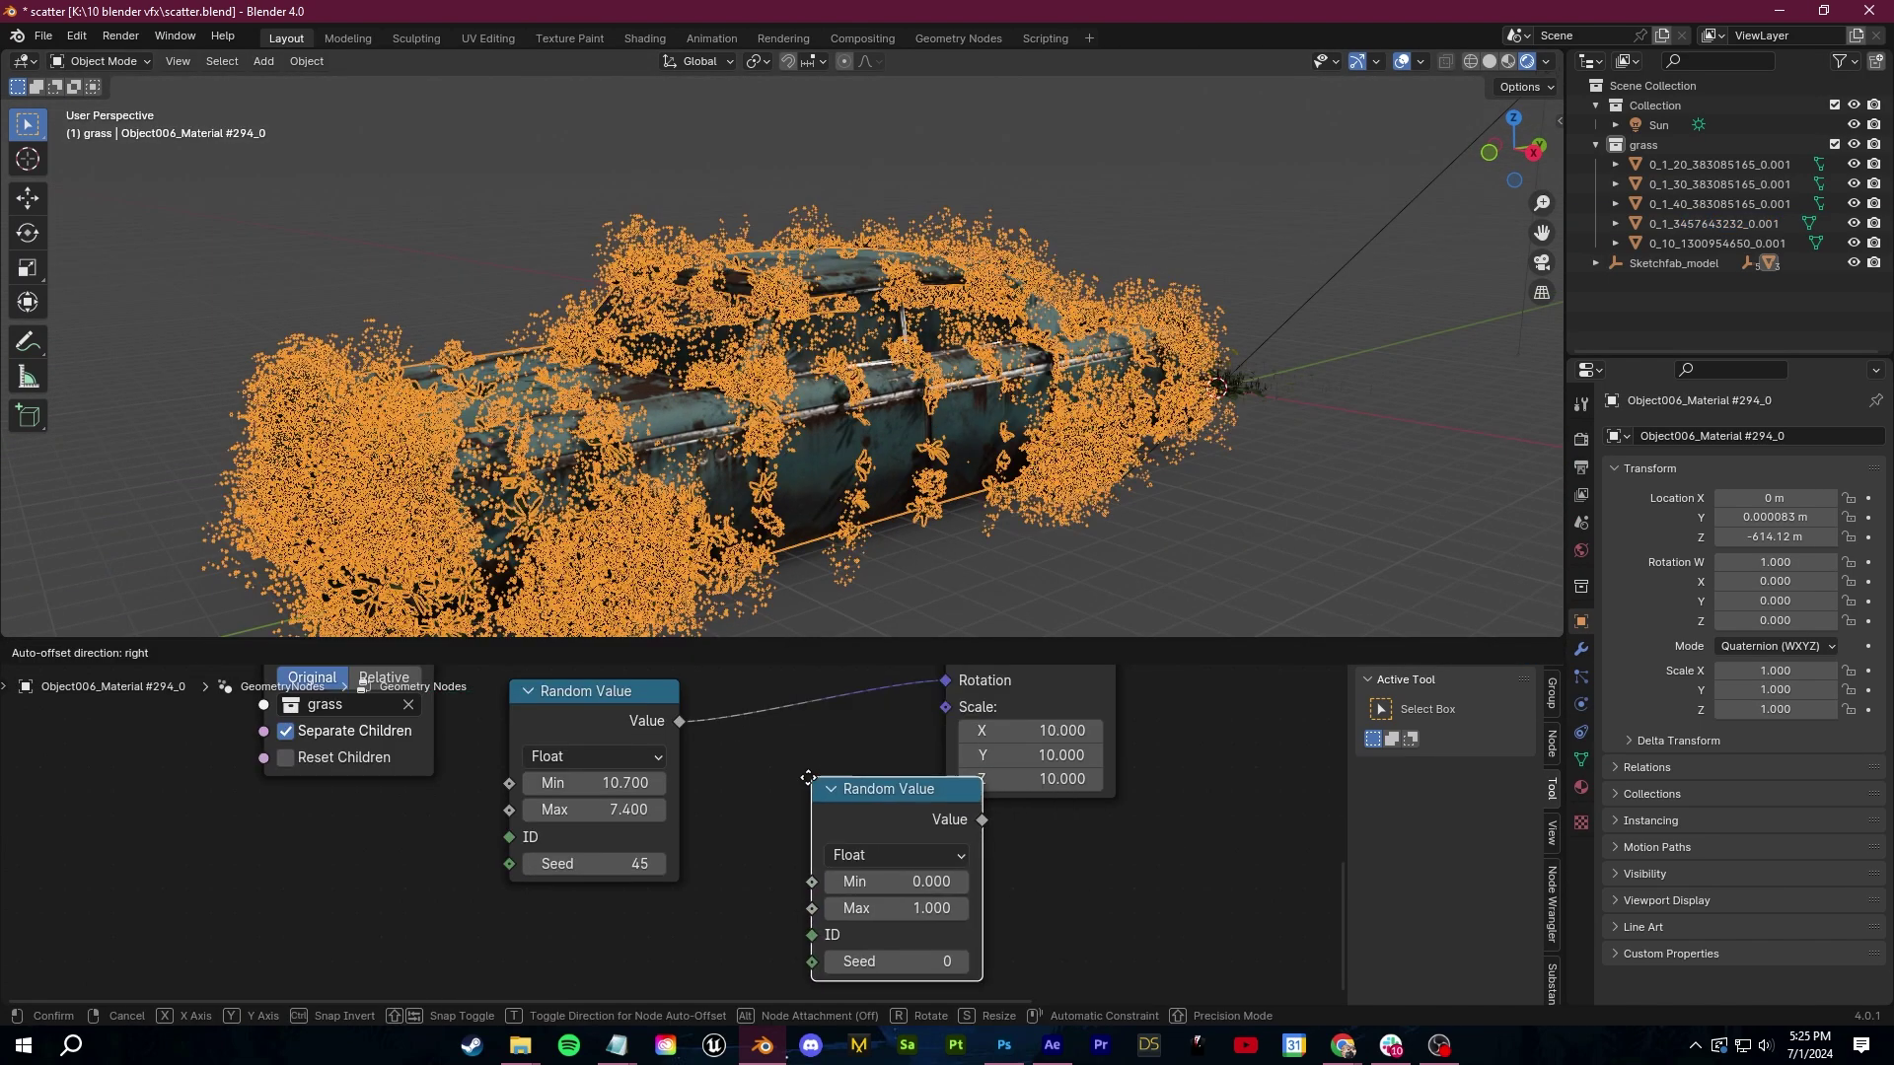
# Add a second Random Value node, connect it to the Scale input of Instance on Points, and set its maximum to 10
pyautogui.click(953, 810)
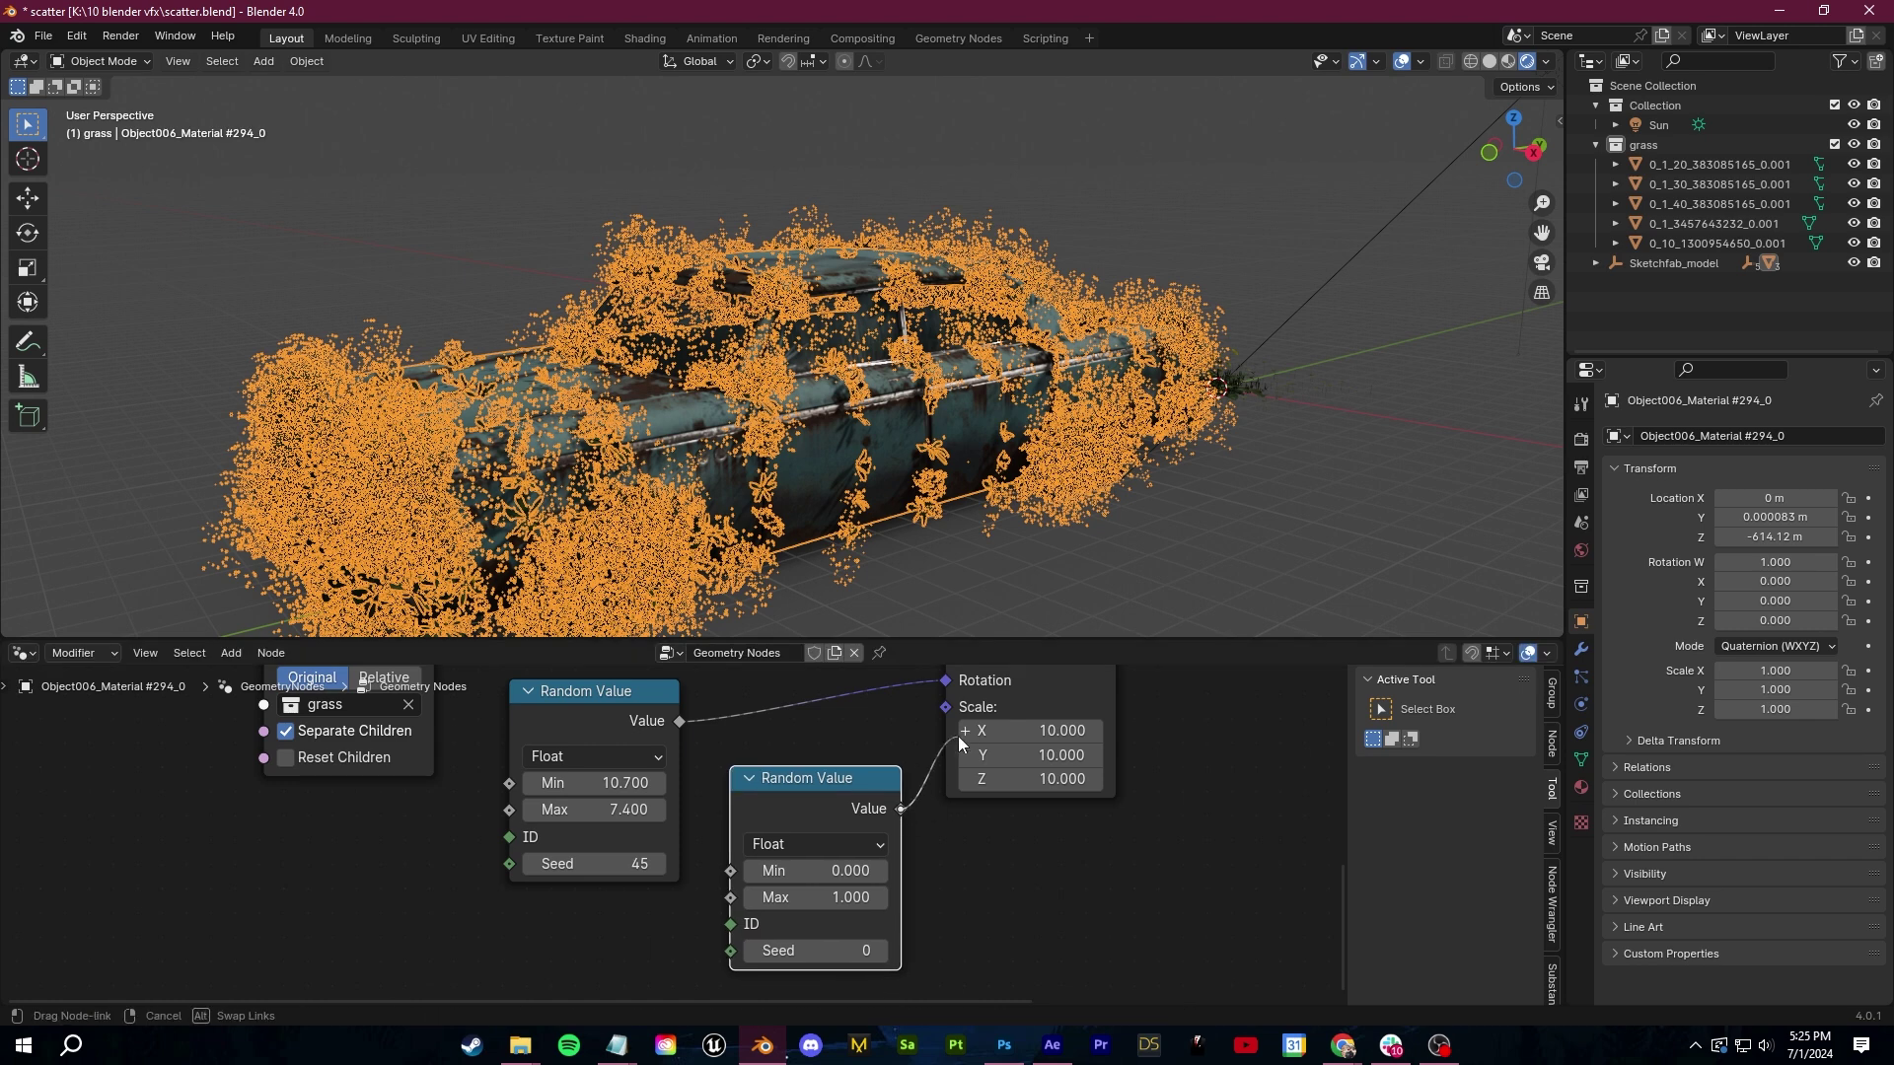
pyautogui.moveTo(956, 736); pyautogui.dragTo(959, 738)
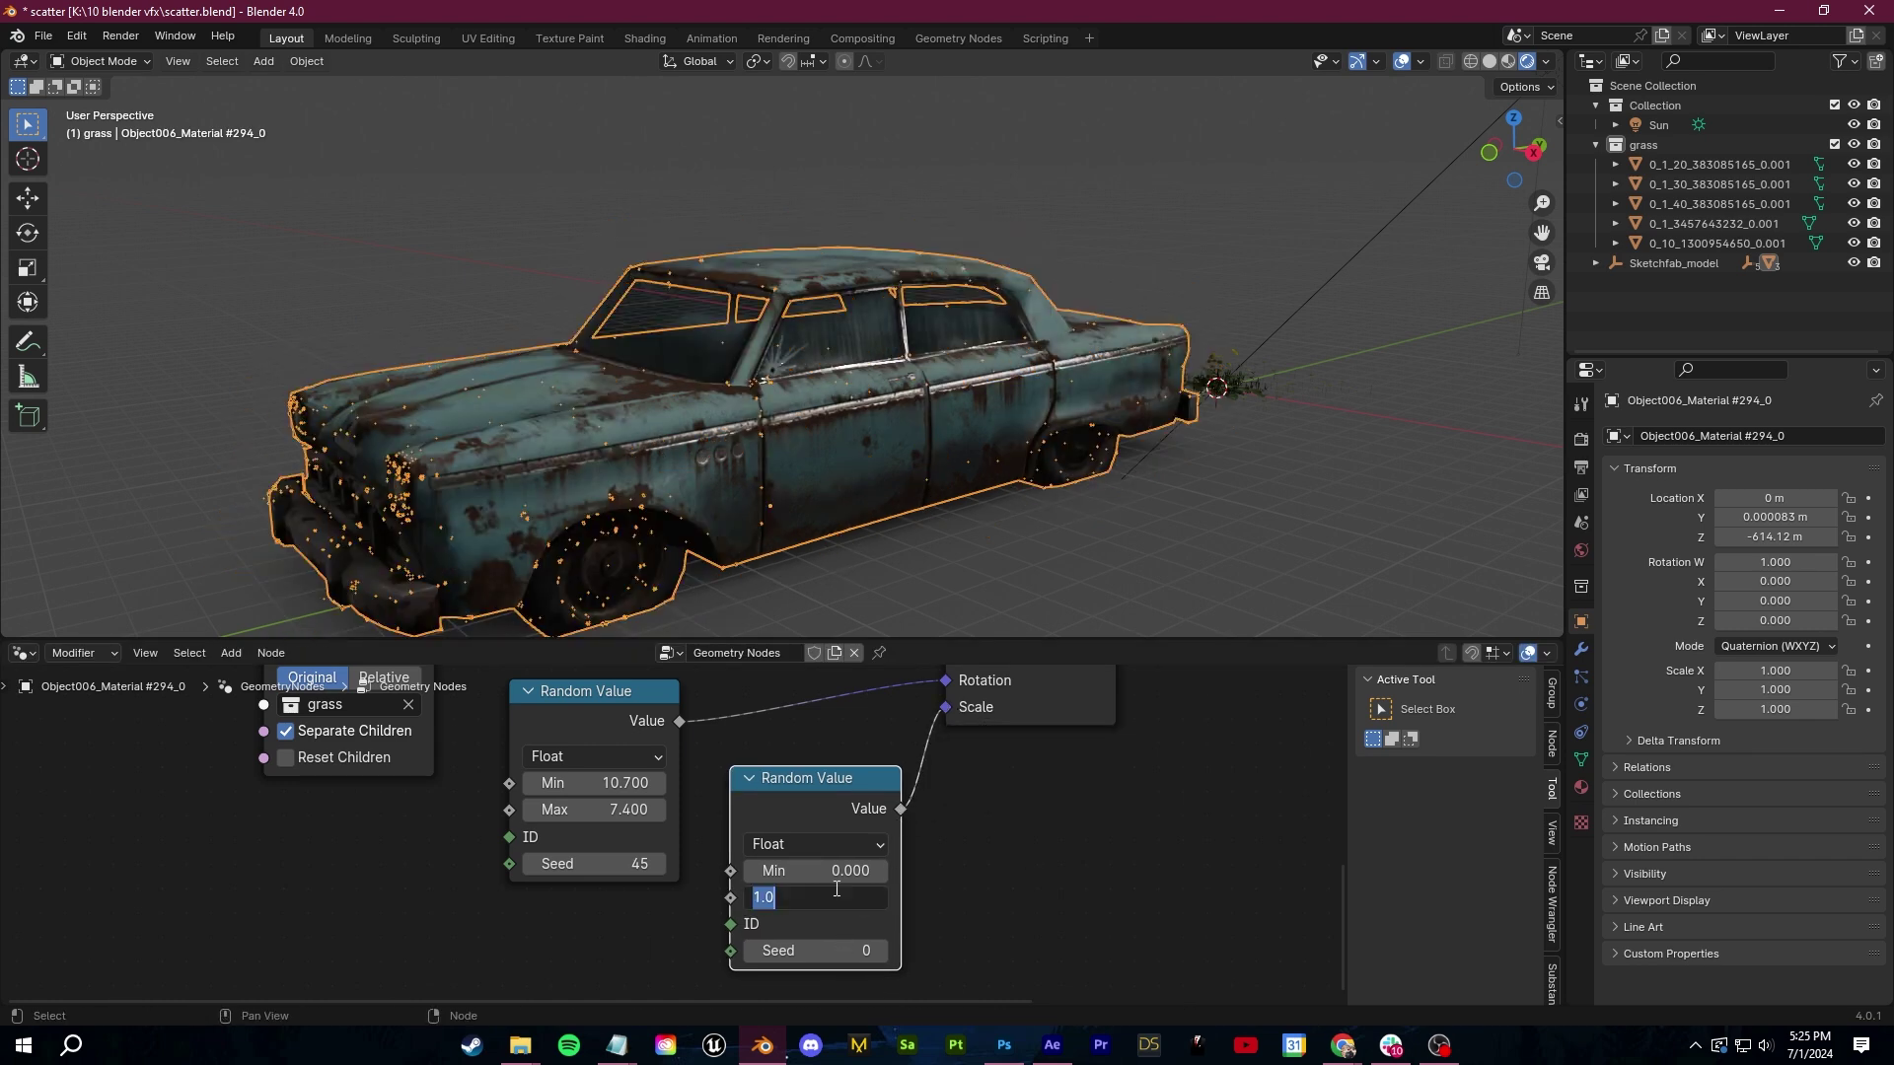
pyautogui.write('10')
pyautogui.press('Return')
pyautogui.click(1154, 582)
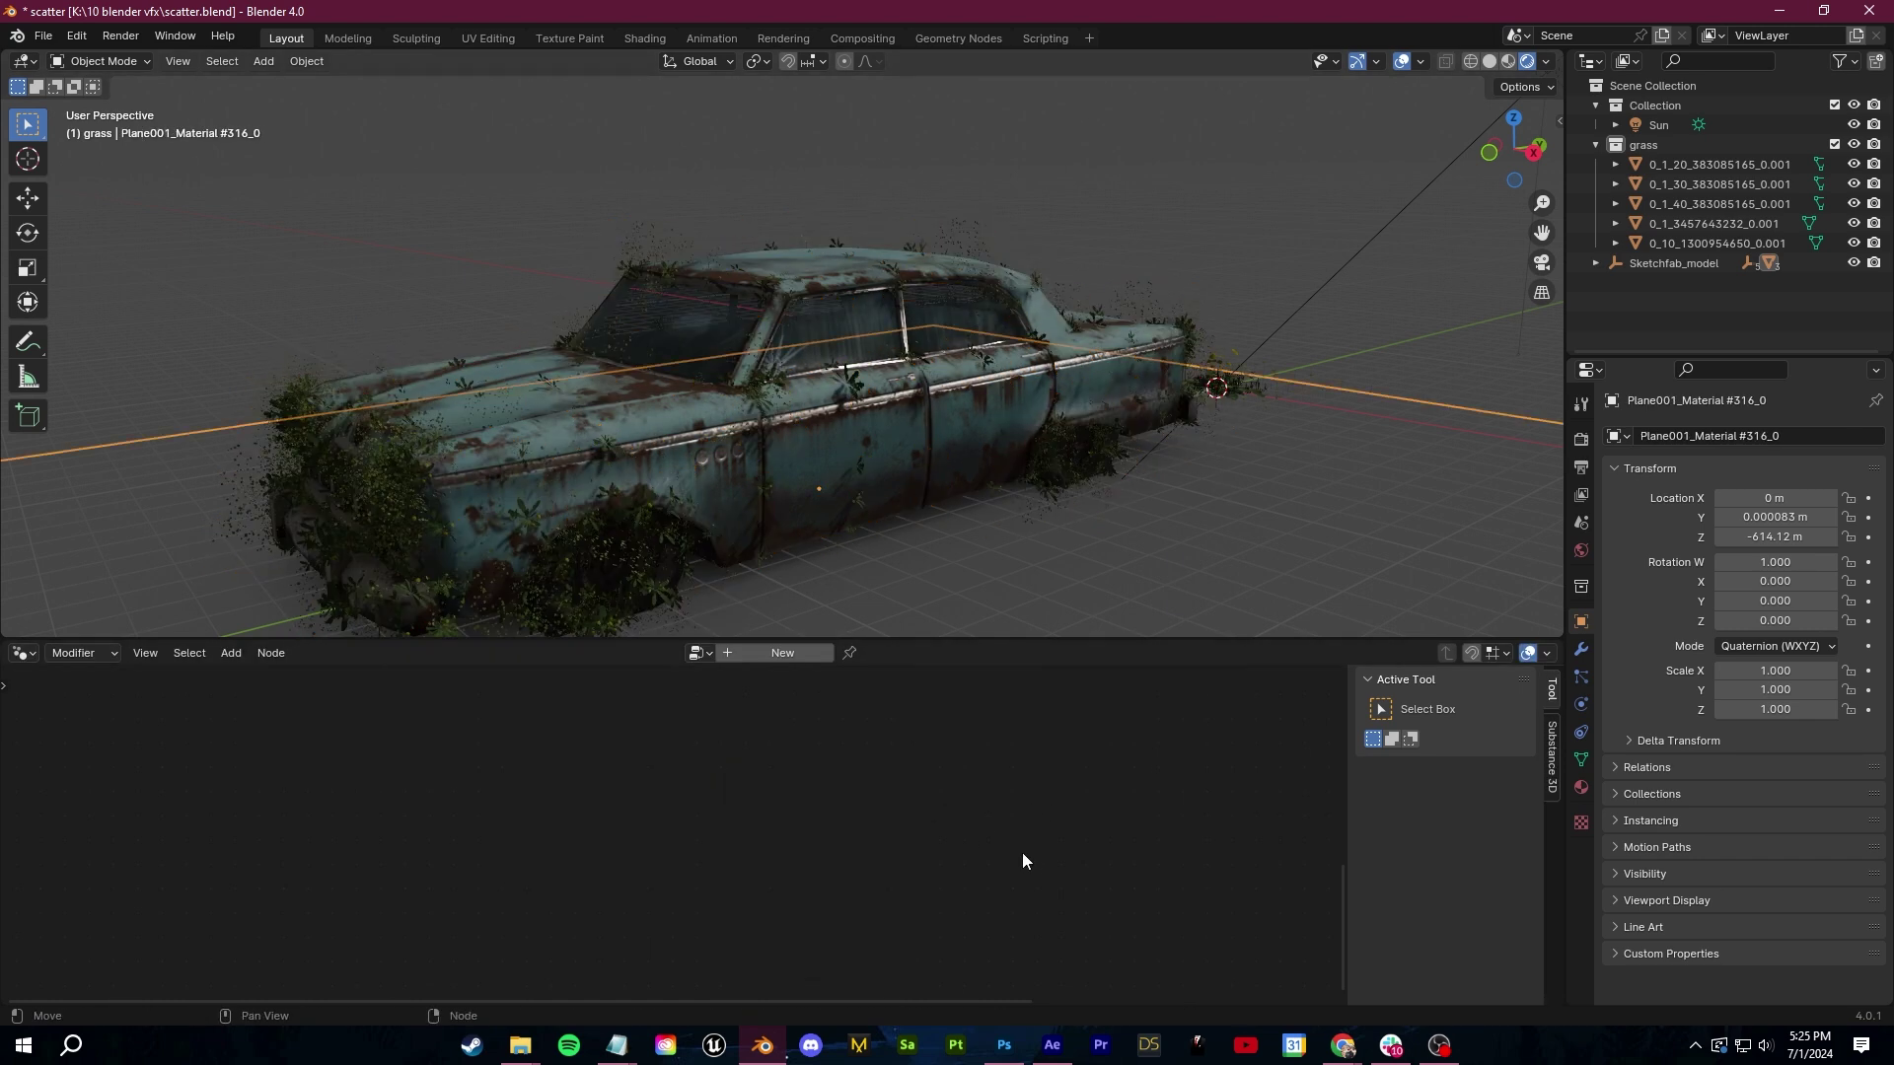
# Reselect the car mesh and raise the minimum of the Random Value node driving the scale to 5.1
pyautogui.hotkey('ctrl', 'shift', 'z')
pyautogui.moveTo(815, 870)
pyautogui.mouseDown()
pyautogui.moveTo(893, 870)
pyautogui.moveTo(838, 870)
pyautogui.mouseUp()
pyautogui.click(947, 560)
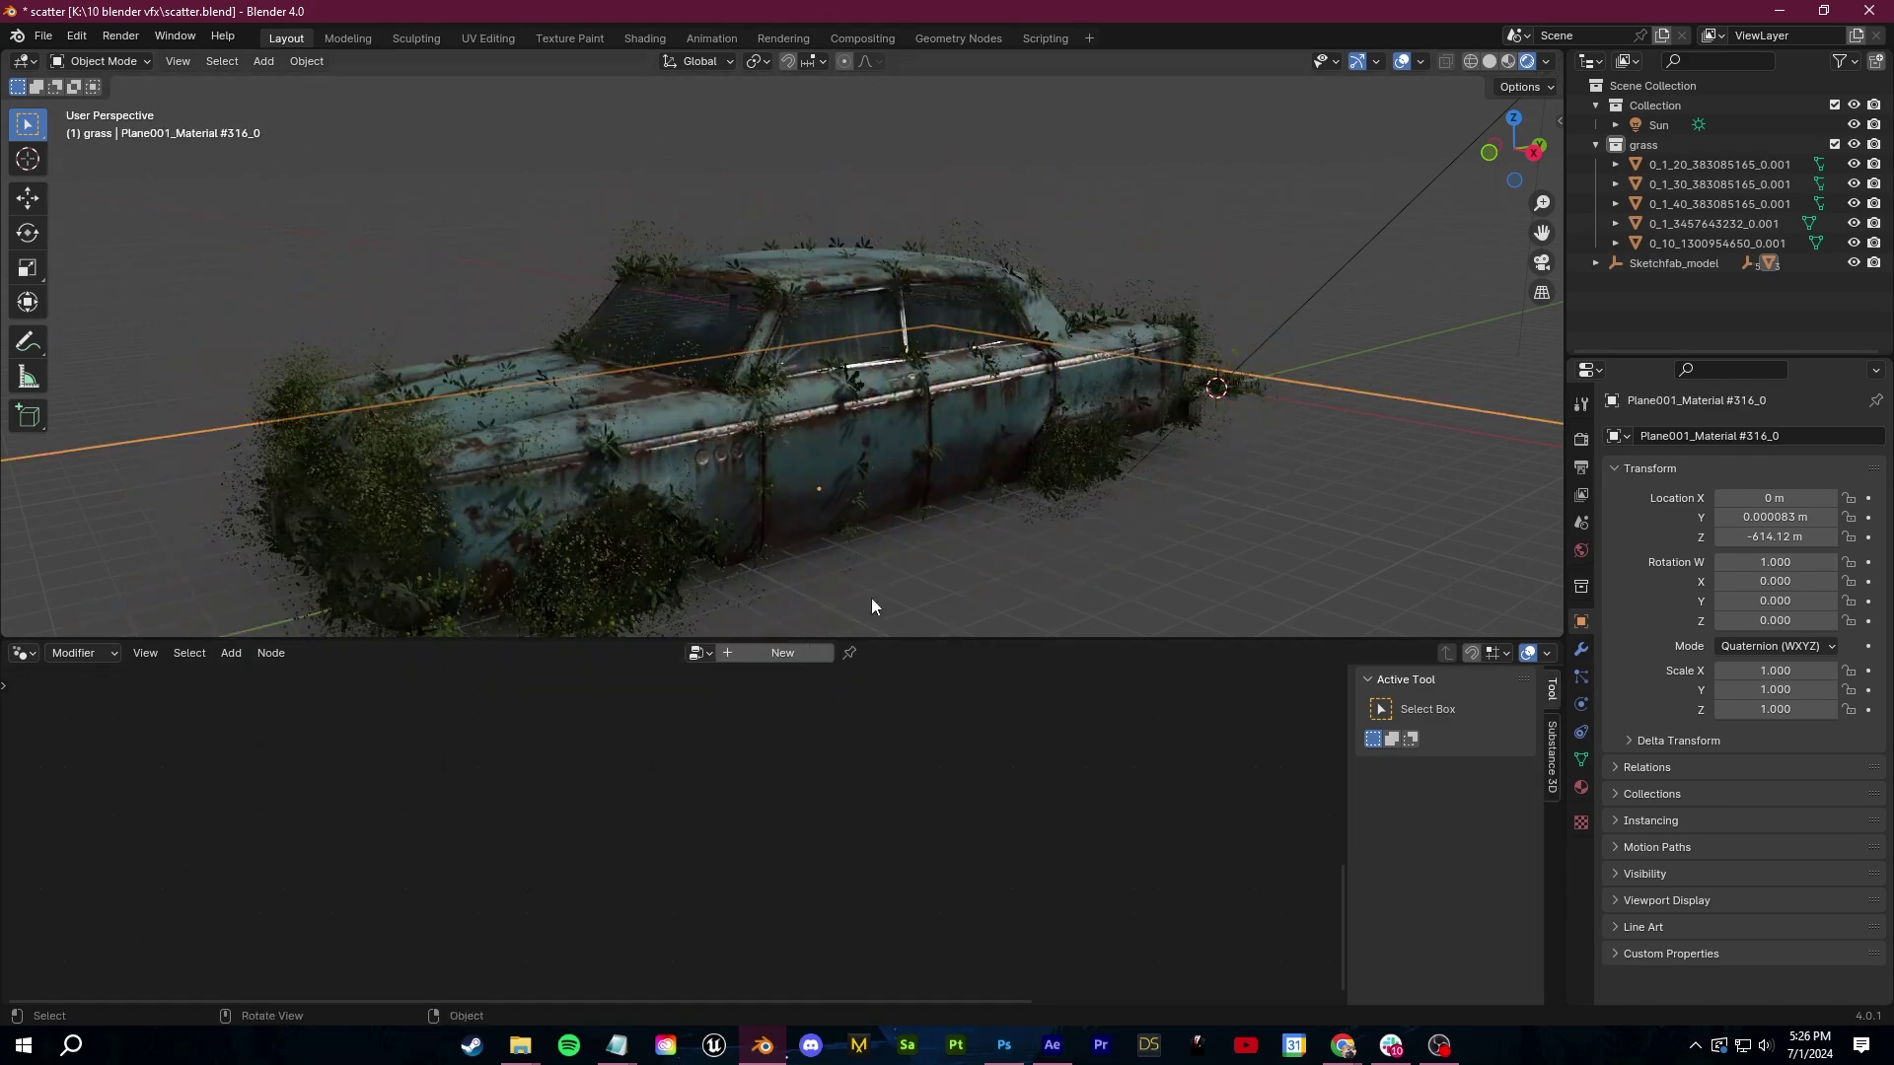
pyautogui.moveTo(641, 533)
pyautogui.mouseDown(button='middle')
pyautogui.moveTo(796, 509)
pyautogui.moveTo(737, 497)
pyautogui.moveTo(644, 527)
pyautogui.moveTo(727, 551)
pyautogui.moveTo(596, 390)
pyautogui.moveTo(634, 501)
pyautogui.moveTo(781, 389)
pyautogui.moveTo(667, 414)
pyautogui.moveTo(635, 493)
pyautogui.moveTo(707, 478)
pyautogui.moveTo(651, 496)
pyautogui.mouseUp(button='middle')
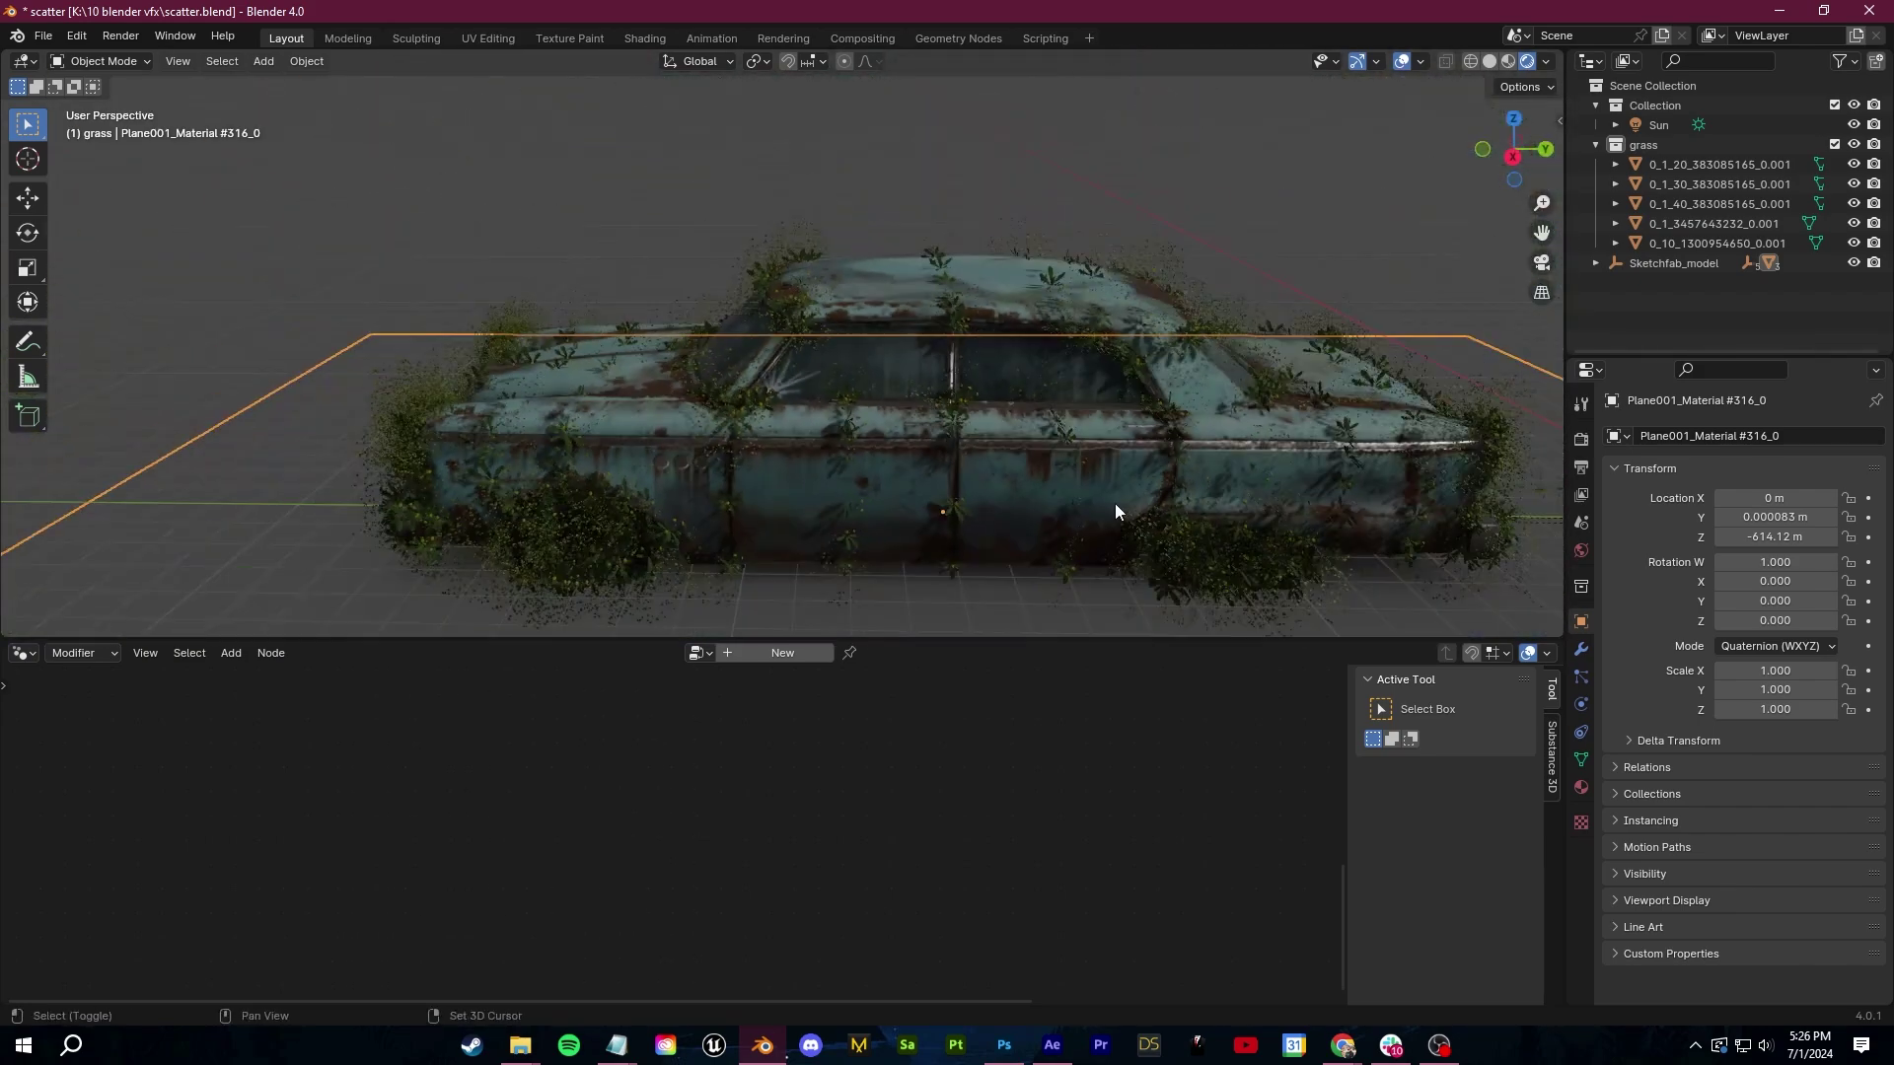
# Add a UV sphere to the scene and transfer it from the grass collection to the collection holding the sun
pyautogui.keyDown('shift'); pyautogui.moveTo(1119, 513); pyautogui.dragTo(748, 521, button='middle'); pyautogui.keyUp('shift')
pyautogui.scroll(3, 789, 519)
pyautogui.moveTo(868, 521); pyautogui.dragTo(976, 466, button='middle')
pyautogui.scroll(-2, 836, 515)
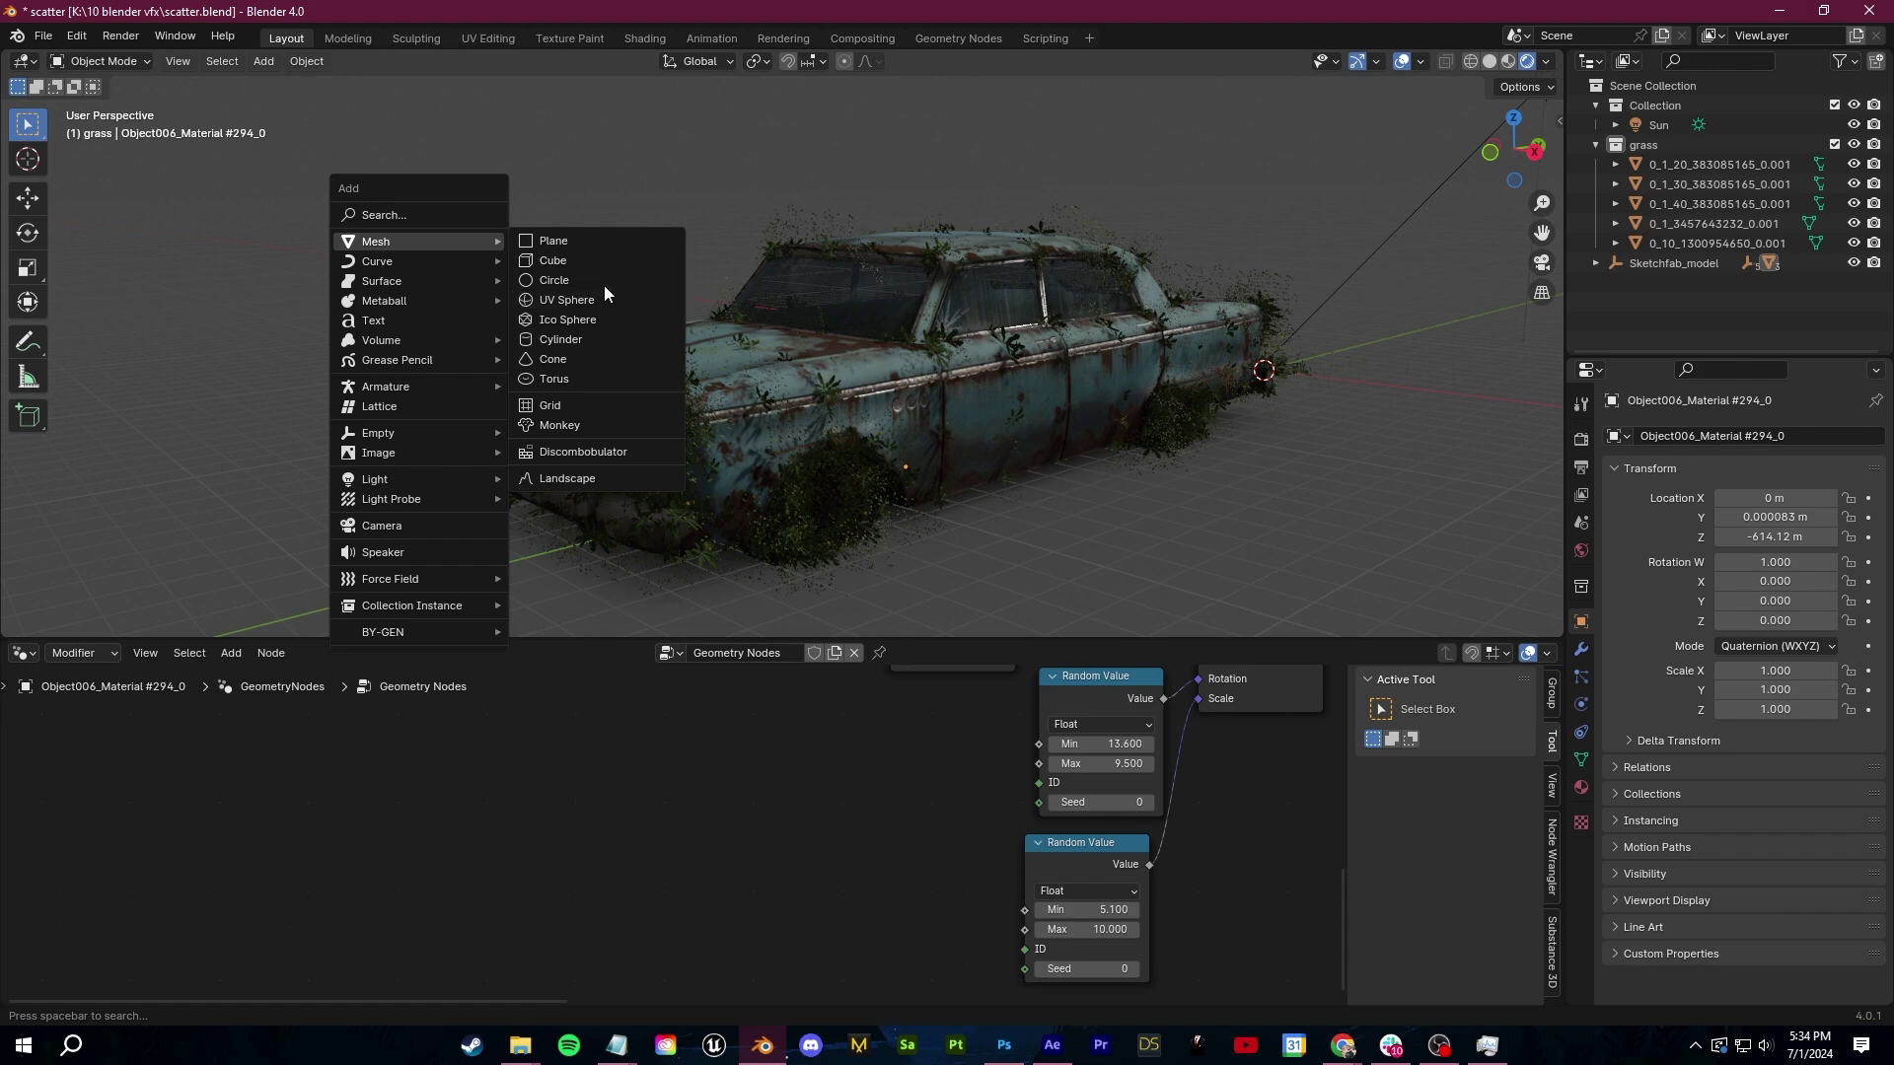
pyautogui.click(602, 300)
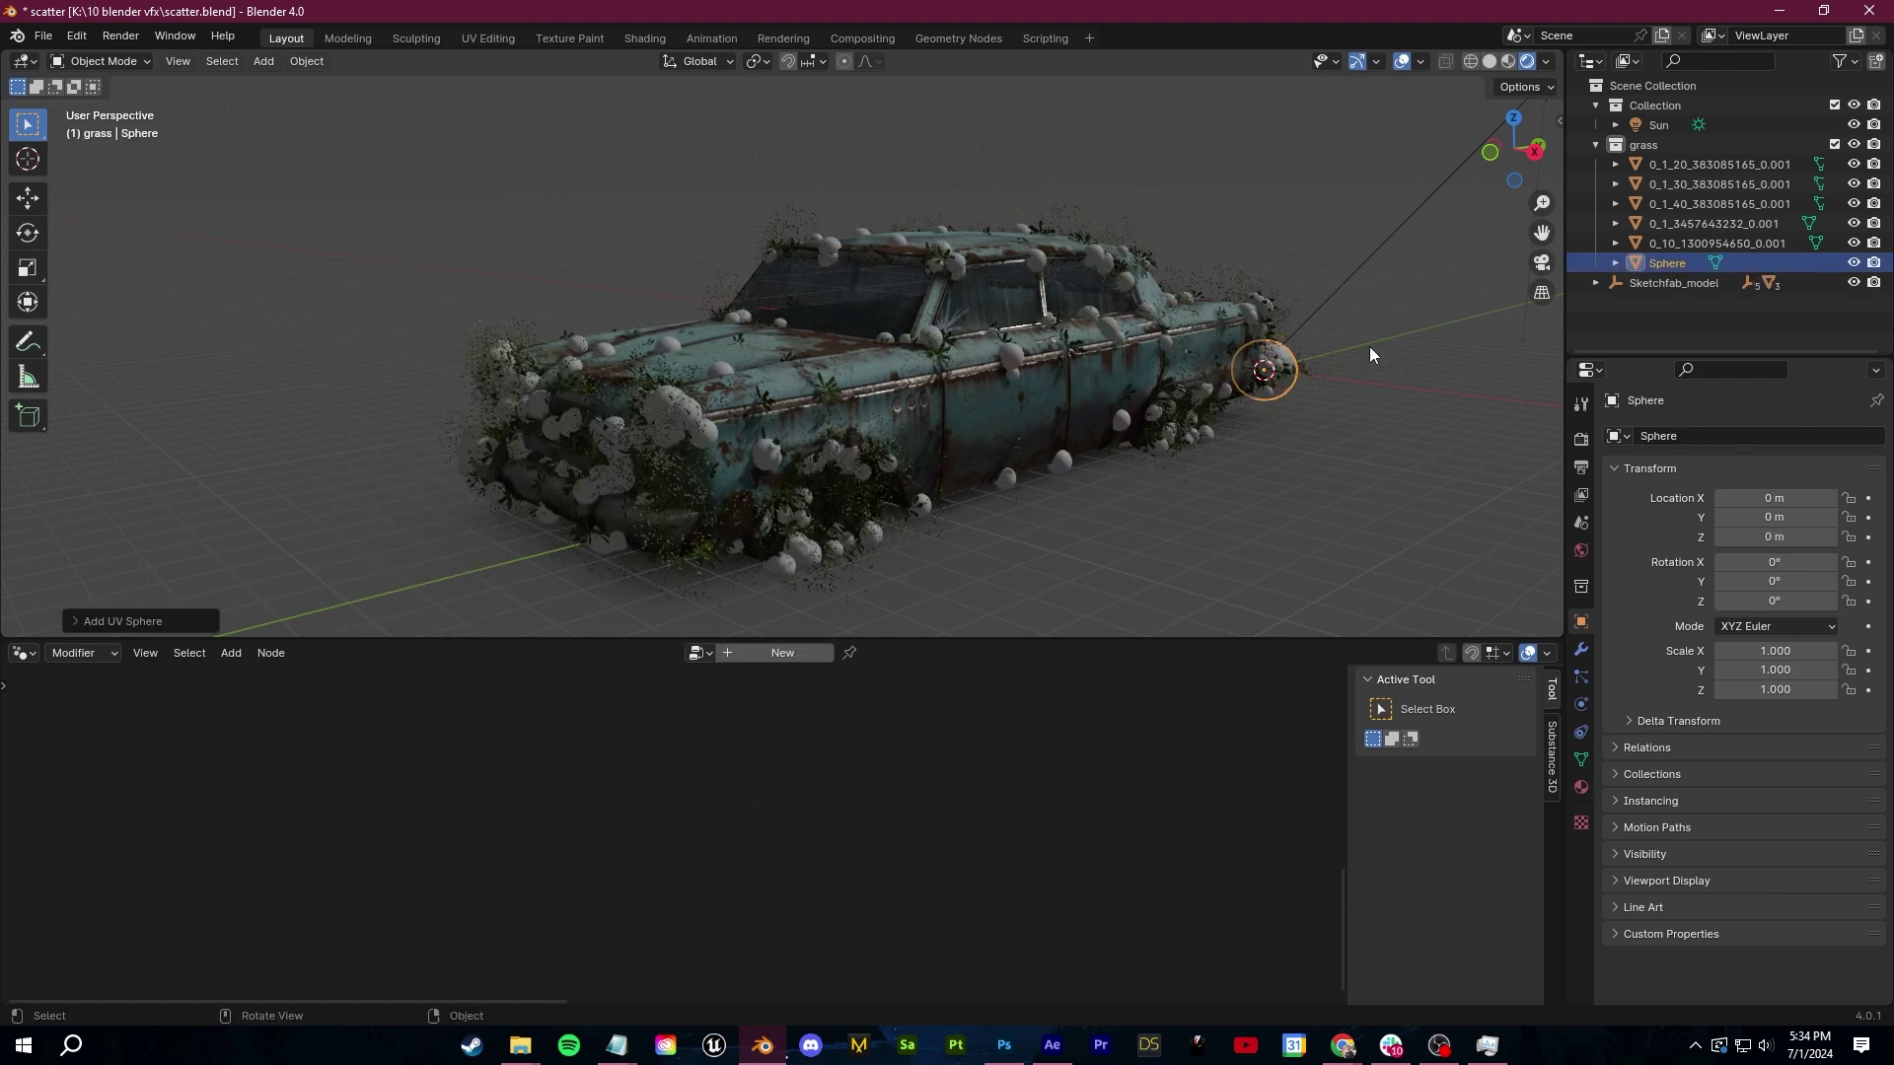
pyautogui.moveTo(1674, 110); pyautogui.dragTo(1667, 117)
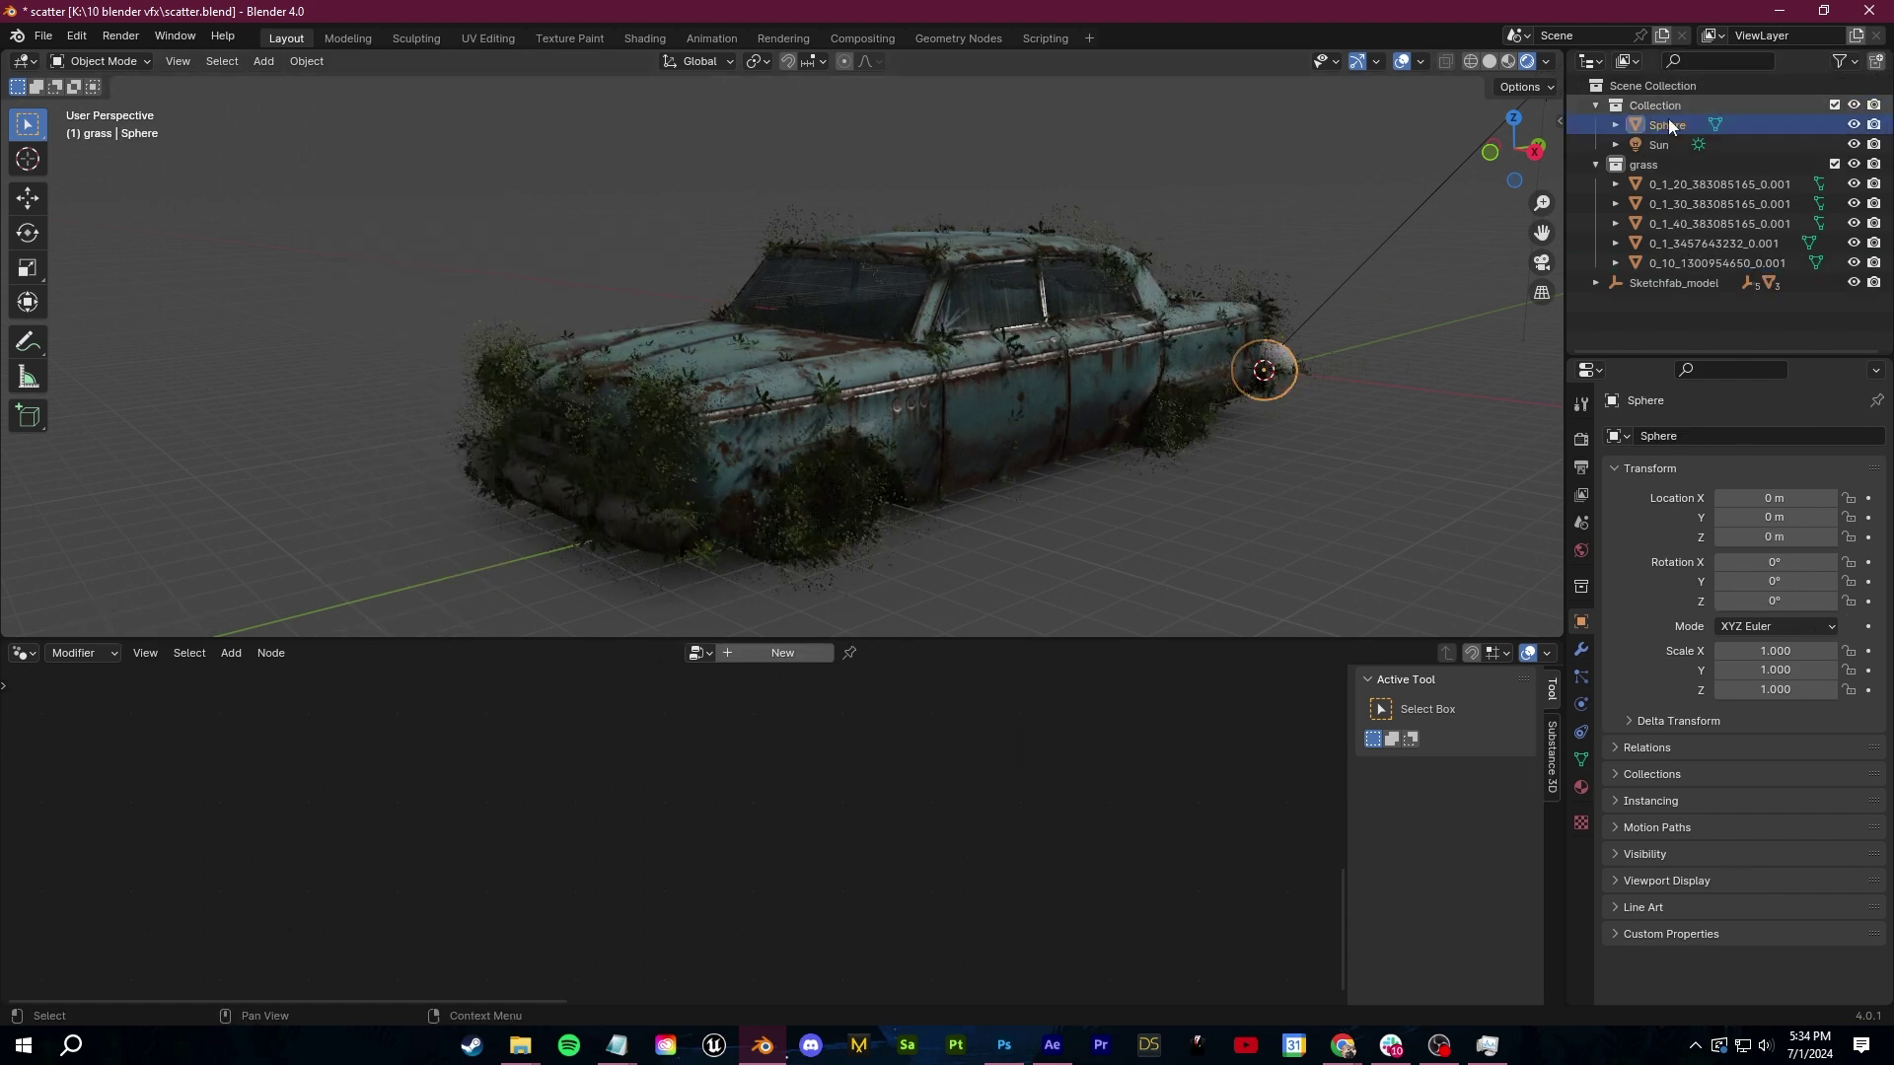
# Move the sphere away from the origin so that it floats above the front end of the car
pyautogui.press('g')
pyautogui.click(384, 133)
pyautogui.moveTo(493, 390); pyautogui.dragTo(605, 429, button='middle')
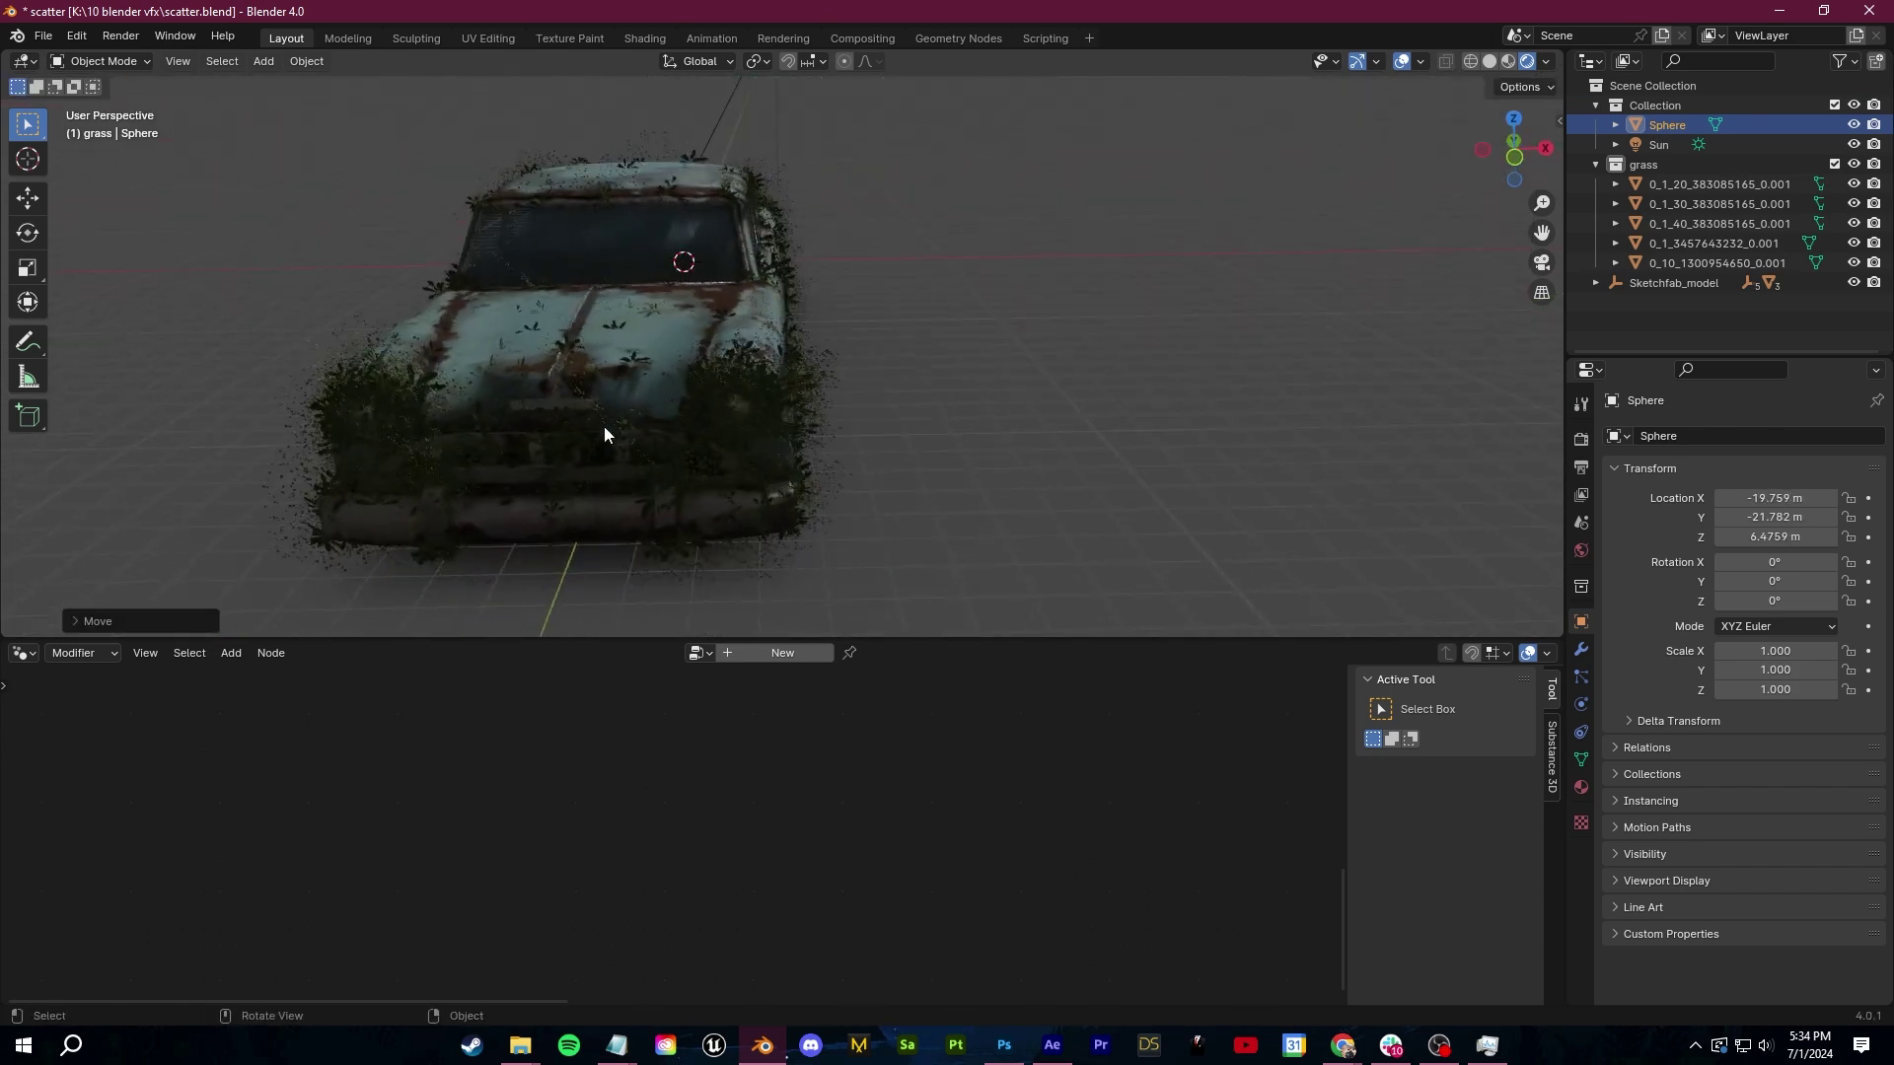
pyautogui.scroll(-3, 605, 429)
pyautogui.press('g')
pyautogui.click(1258, 174)
pyautogui.moveTo(1258, 175); pyautogui.dragTo(839, 362, button='middle')
# Reselect the car mesh and add a Geometry Proximity node in the empty area beside the Collection Info node
pyautogui.click(904, 435)
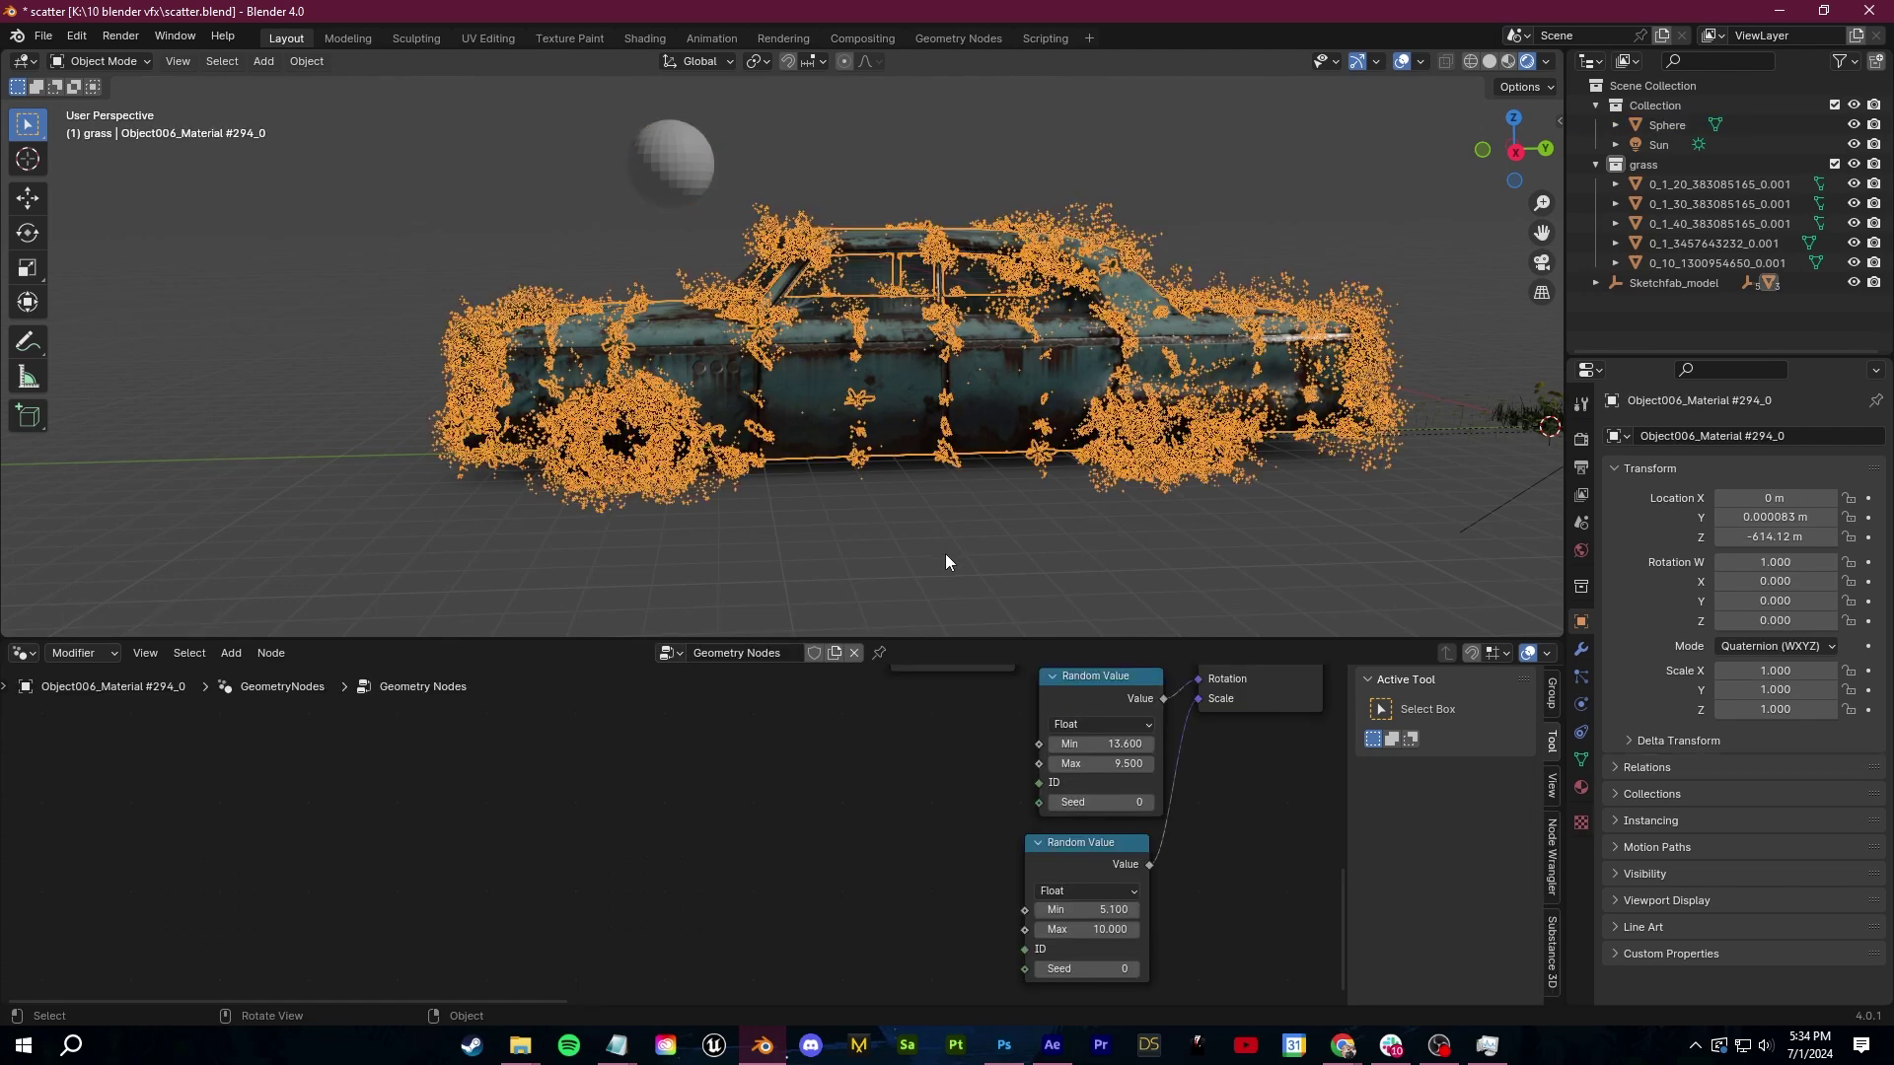
pyautogui.moveTo(953, 870); pyautogui.dragTo(714, 858, button='middle')
pyautogui.scroll(-4, 690, 803)
pyautogui.moveTo(661, 769); pyautogui.dragTo(736, 869, button='middle')
pyautogui.scroll(4, 736, 868)
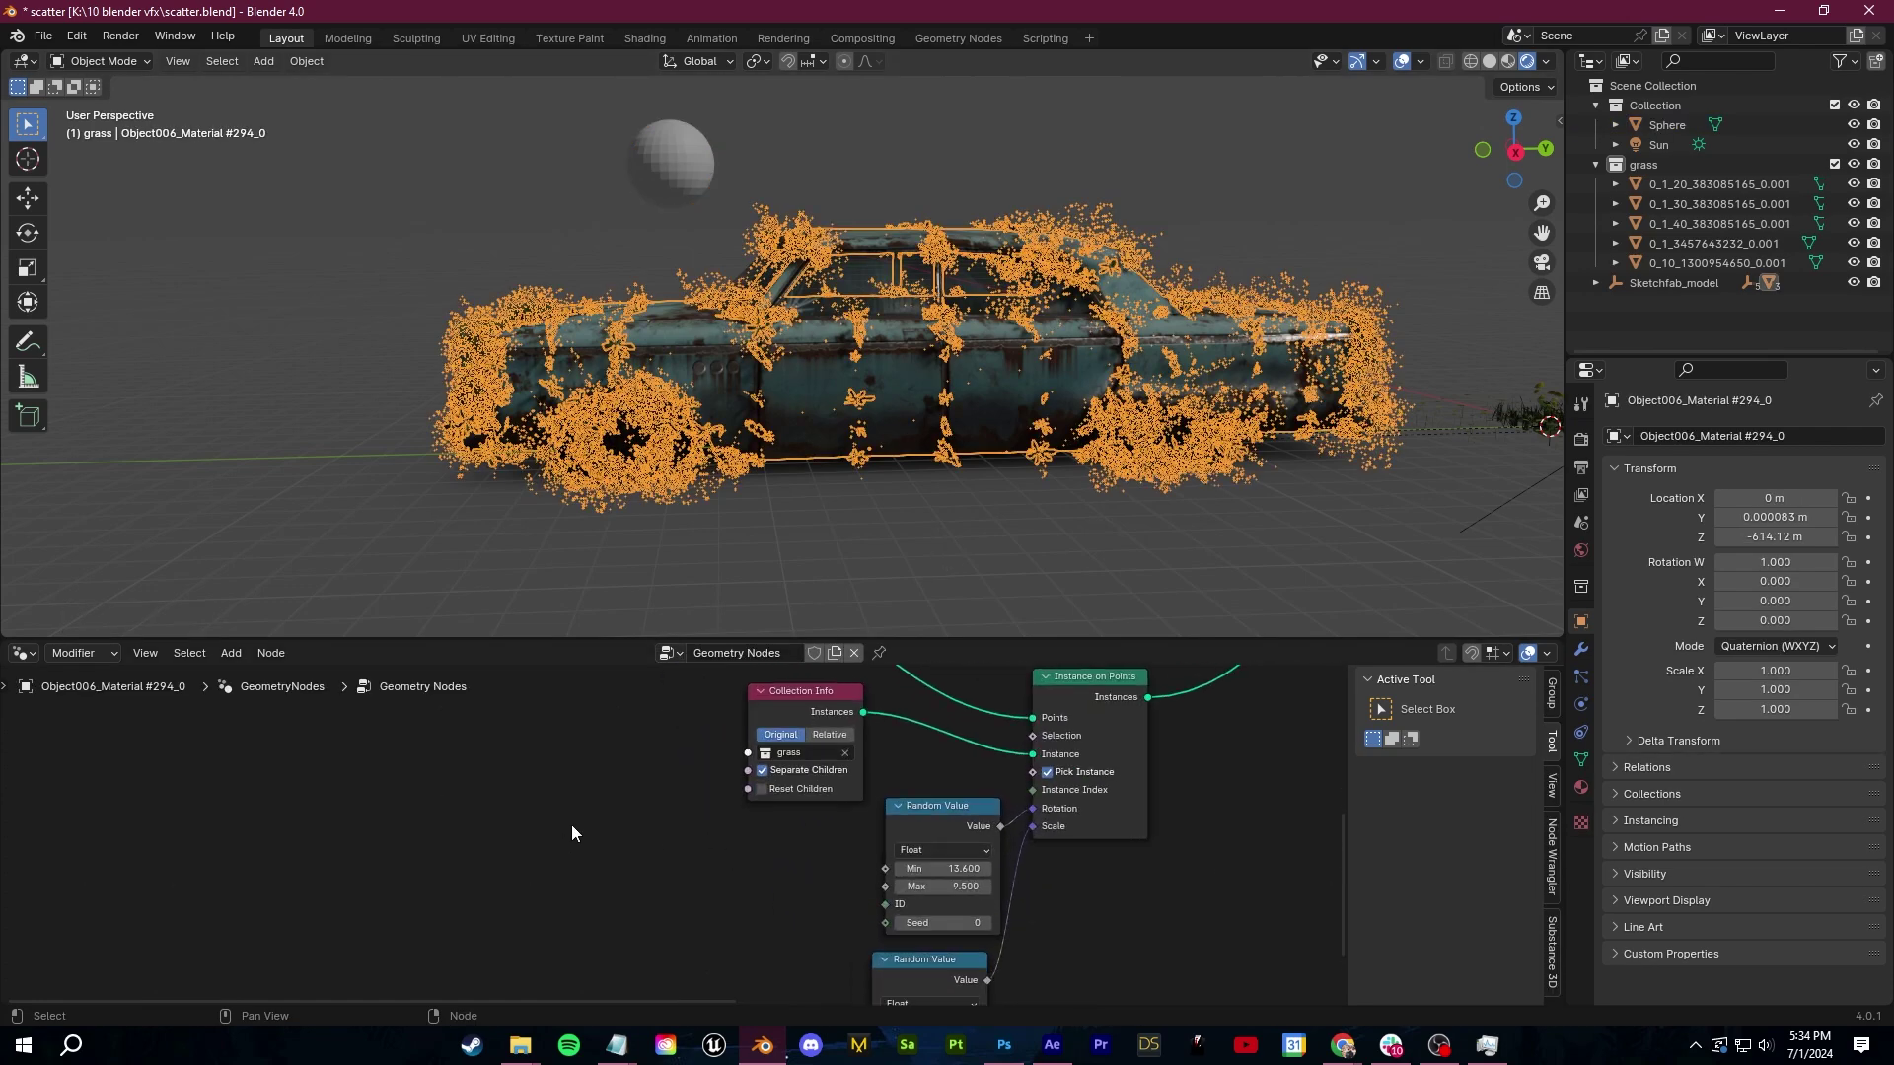
pyautogui.moveTo(555, 786); pyautogui.dragTo(588, 699, button='middle')
pyautogui.click(553, 634)
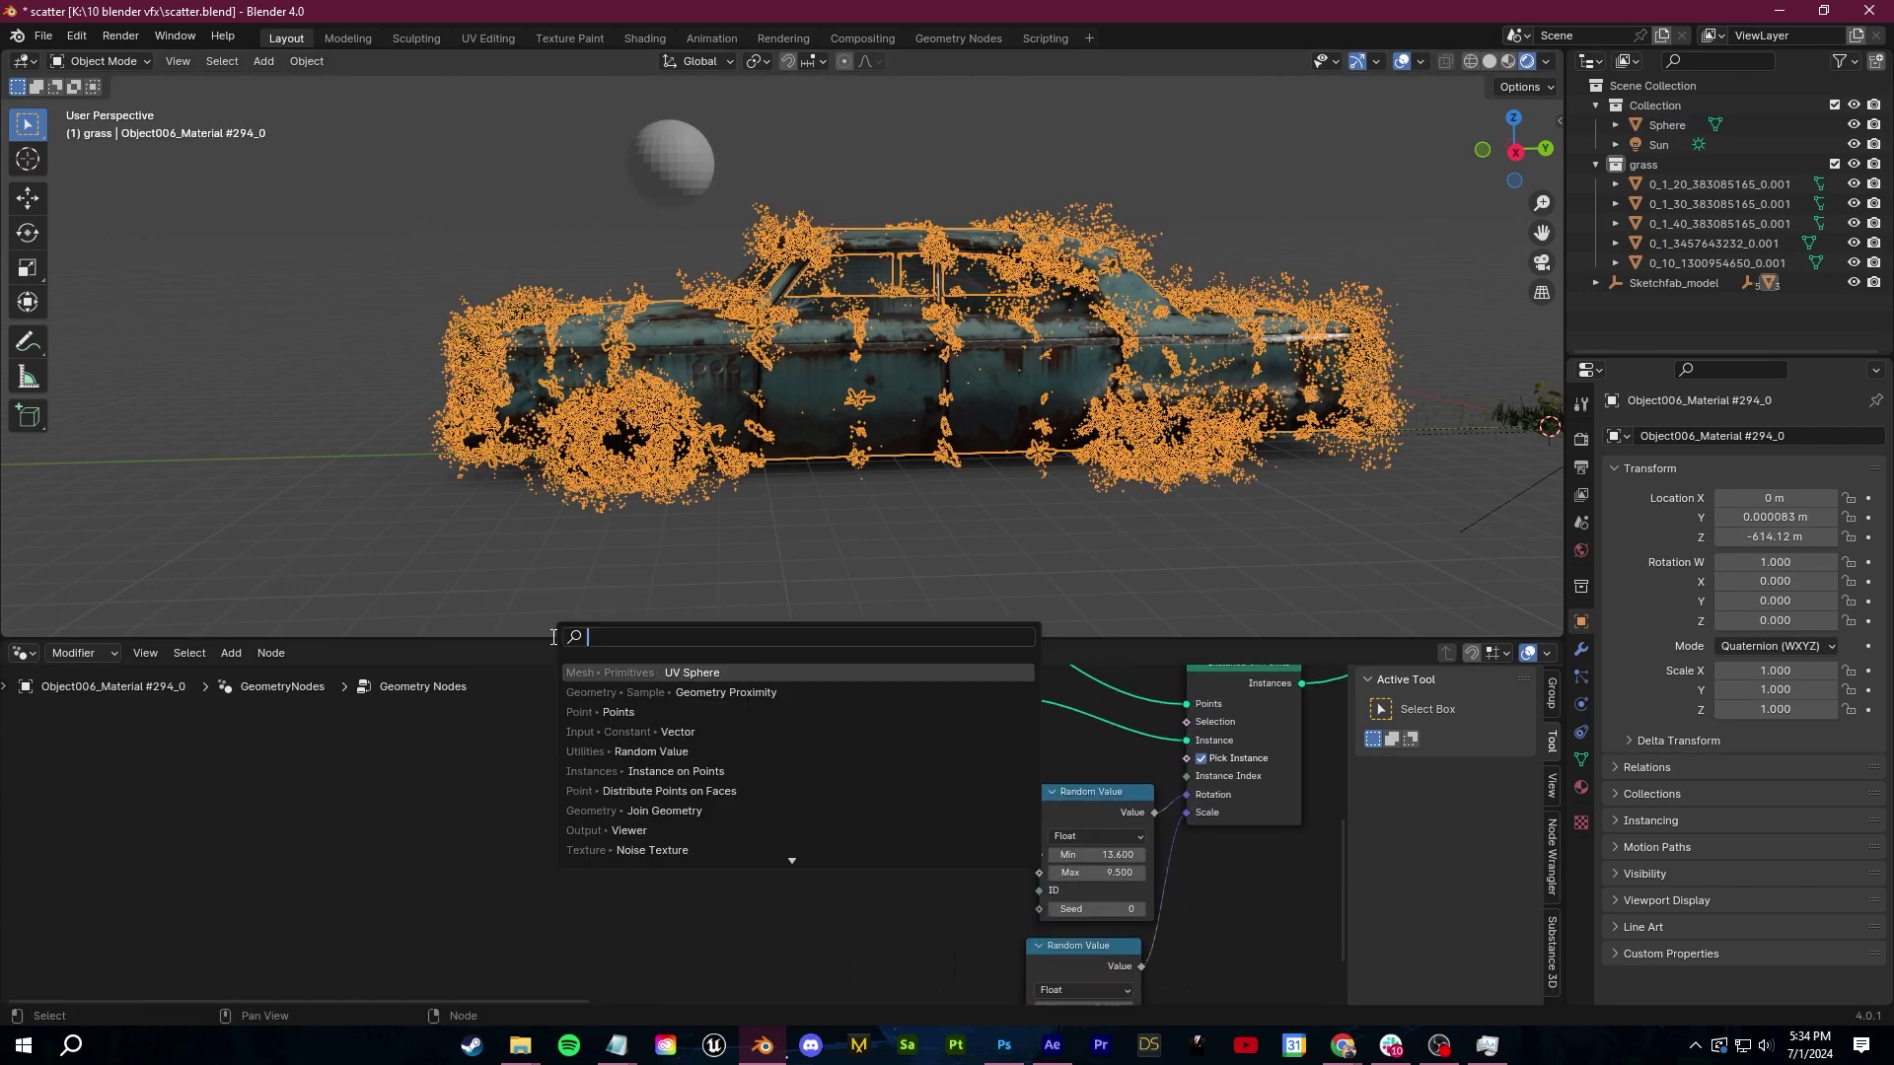
pyautogui.press('Return')
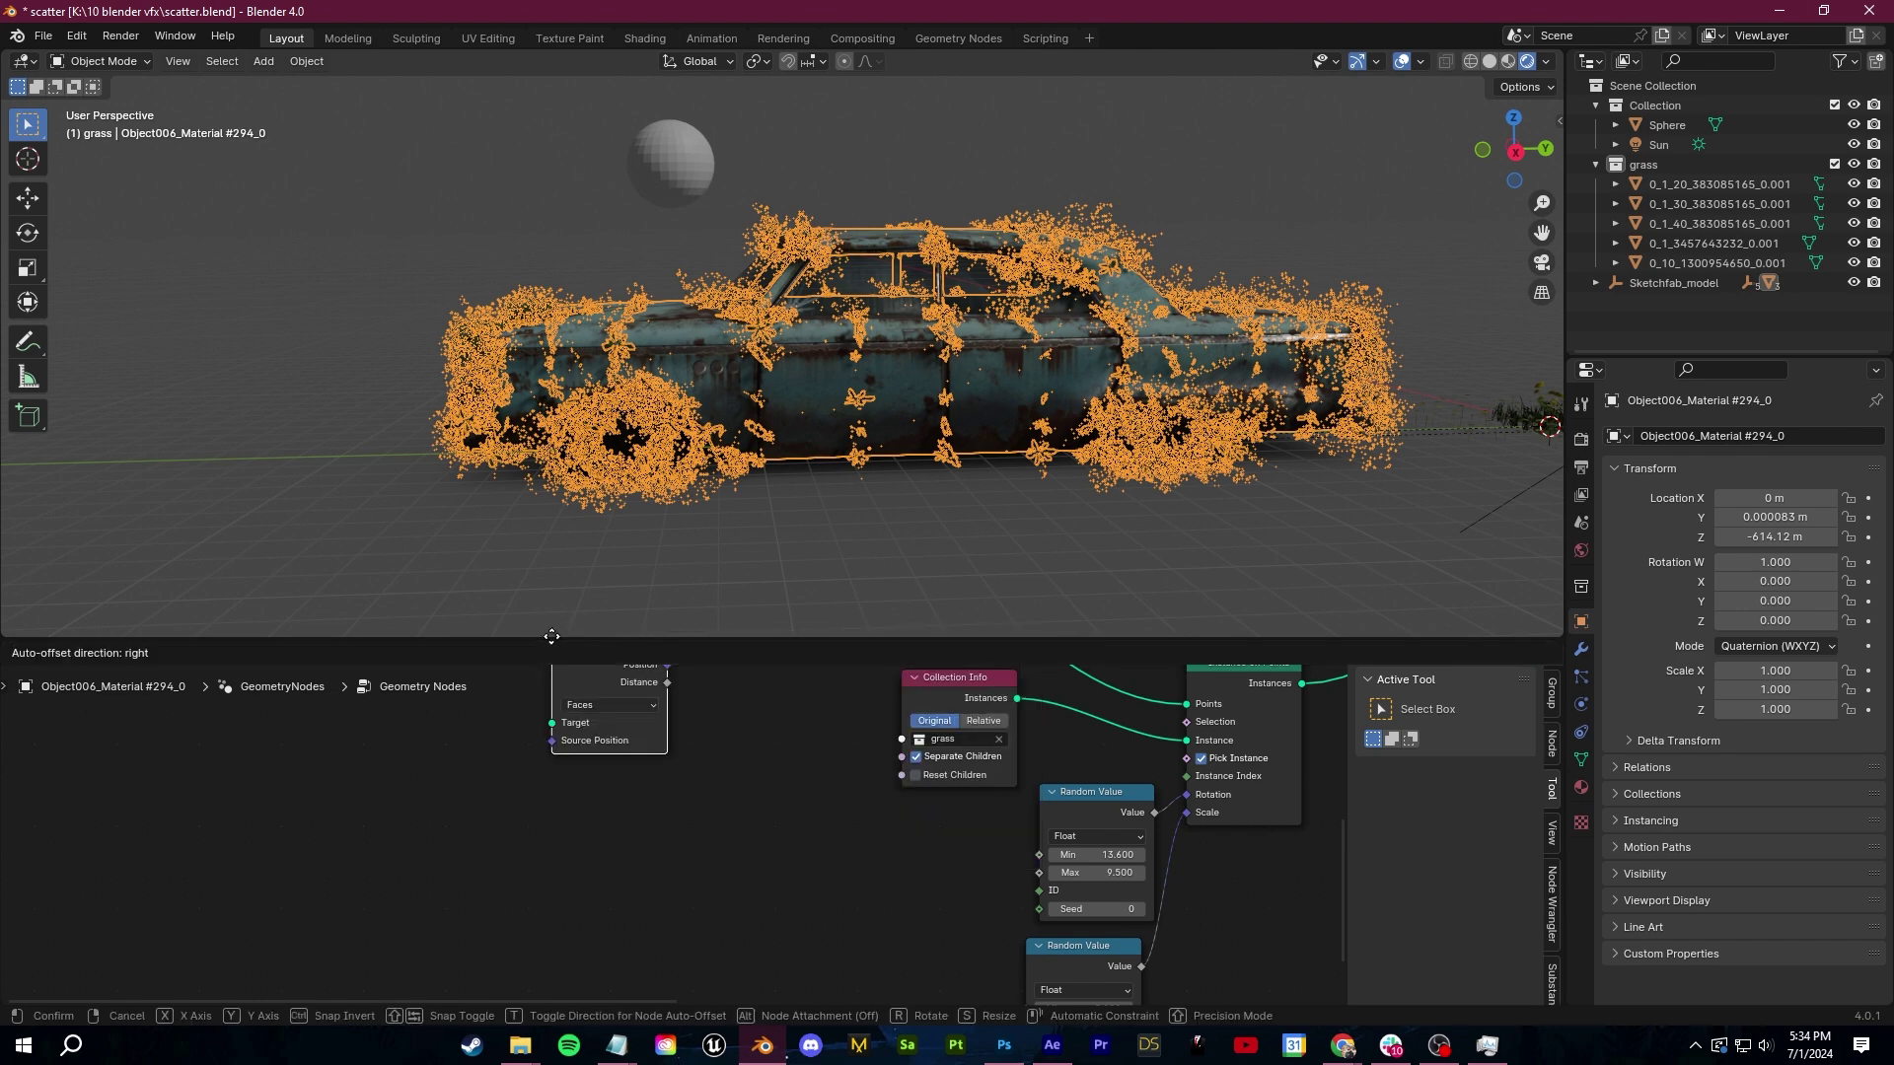
pyautogui.click(557, 724)
# Add an Object Info node for the sphere, set to Relative, and connect its Geometry output to the Geometry Proximity node's Target
pyautogui.moveTo(423, 765); pyautogui.dragTo(644, 797, button='middle')
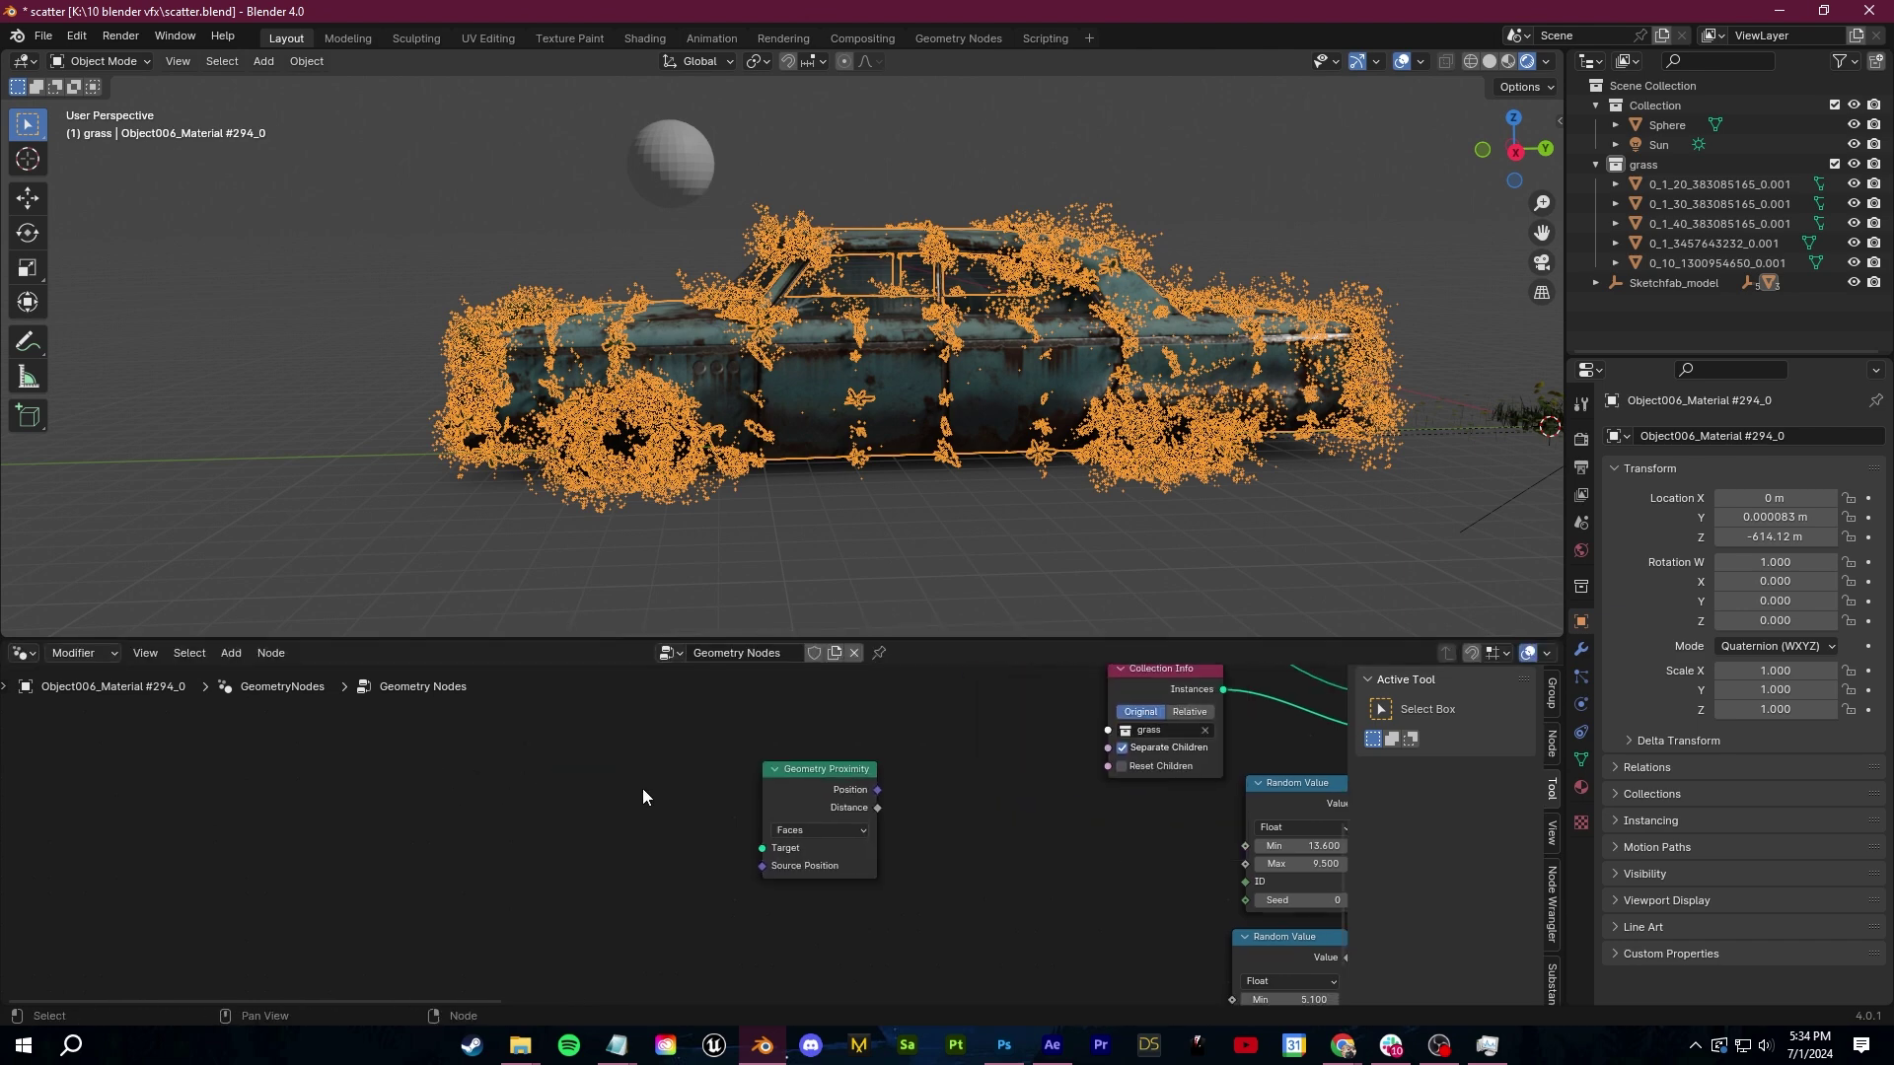
pyautogui.click(690, 138)
pyautogui.hotkey('ctrl', 'z')
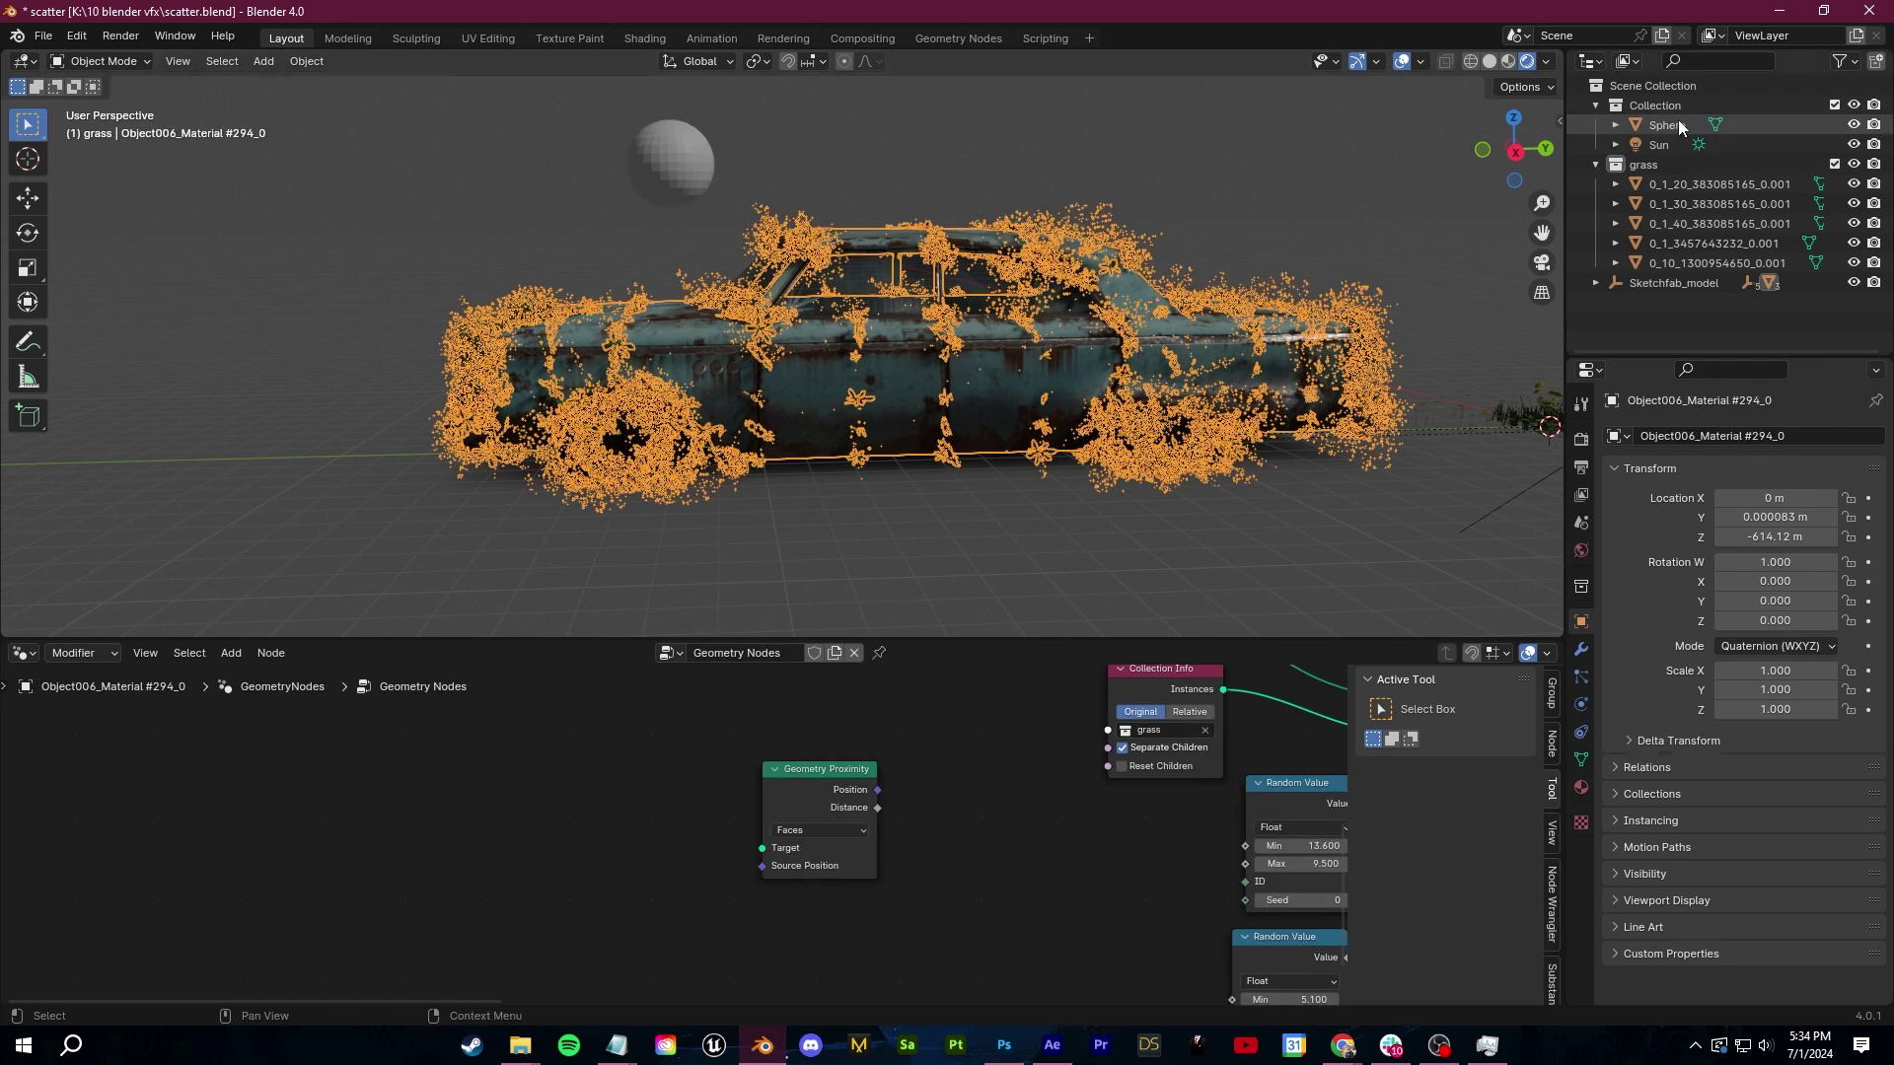
pyautogui.moveTo(1677, 122); pyautogui.dragTo(522, 777)
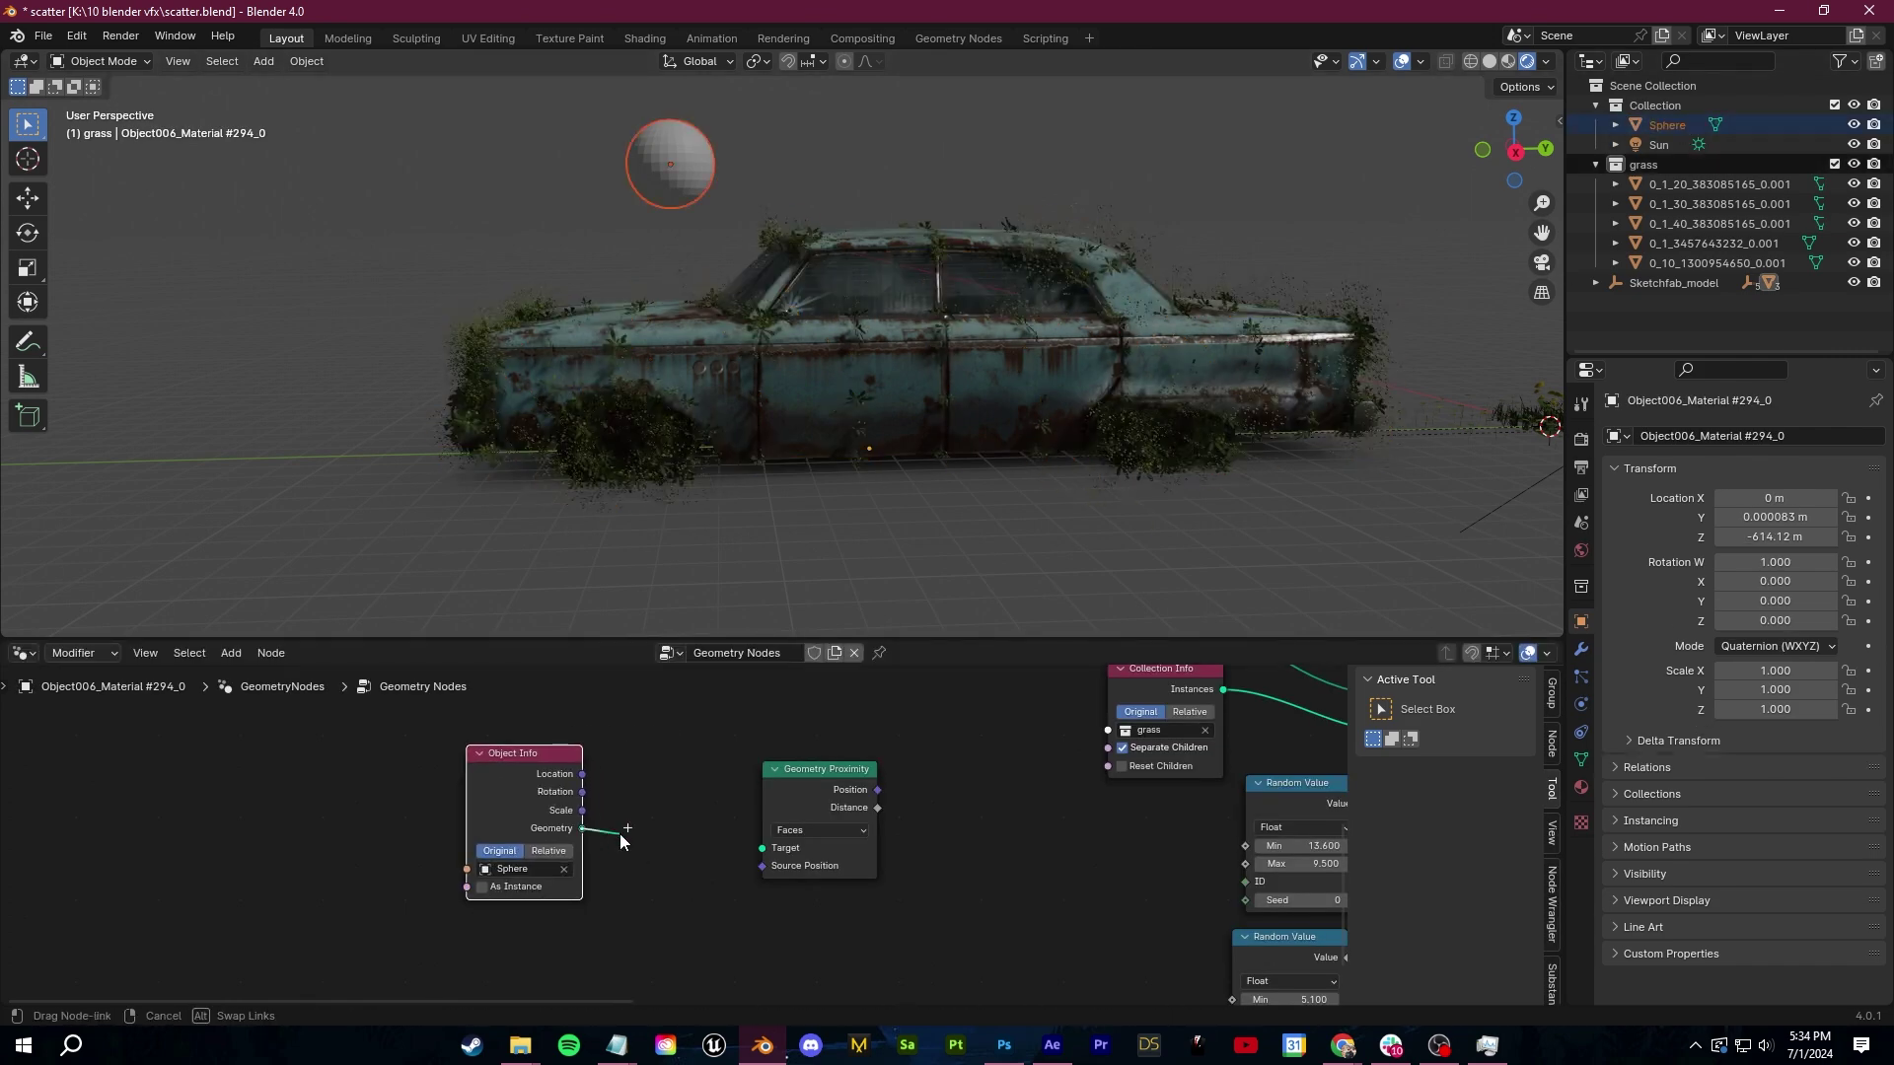
pyautogui.moveTo(772, 856); pyautogui.dragTo(764, 849)
pyautogui.moveTo(821, 802); pyautogui.dragTo(709, 797)
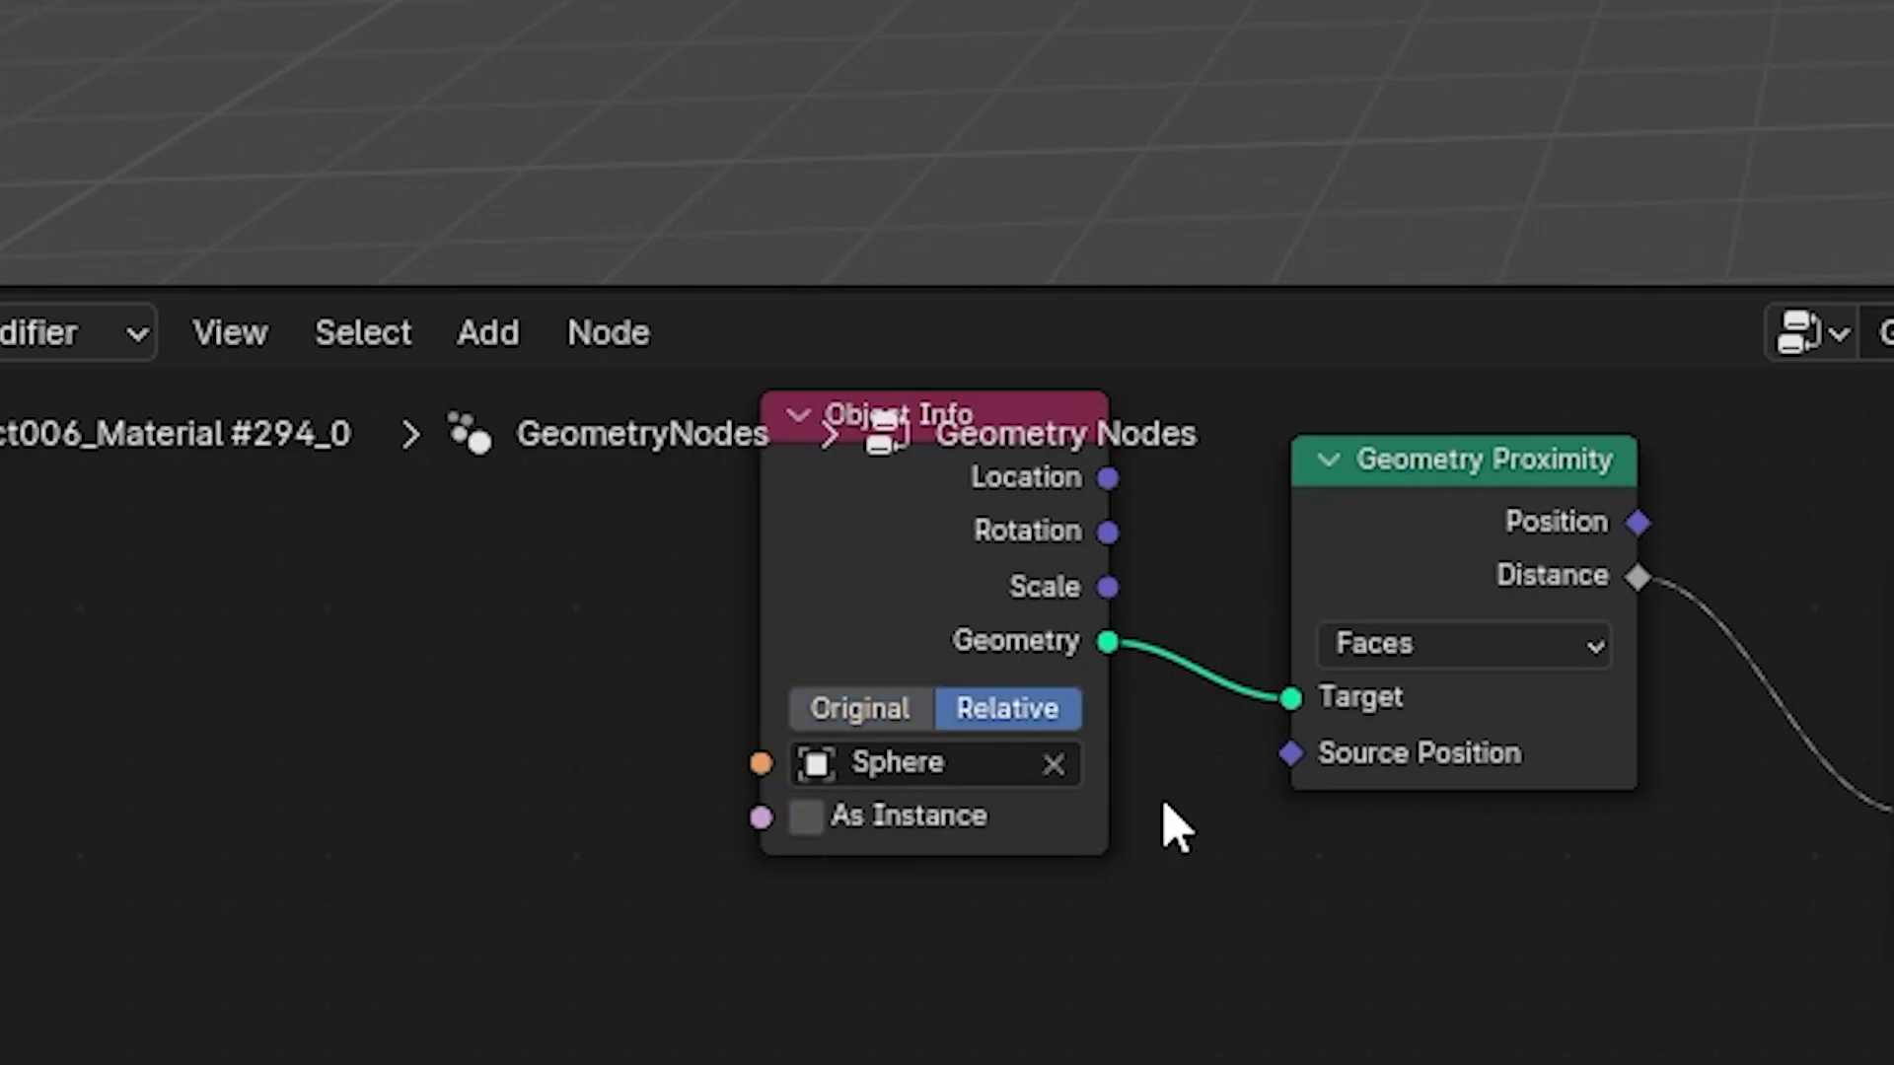
# Add a Math node below the Collection Info node and connect its Value output to the Max input of the scale Random Value node
pyautogui.moveTo(1764, 1038); pyautogui.dragTo(1761, 1064, button='middle')
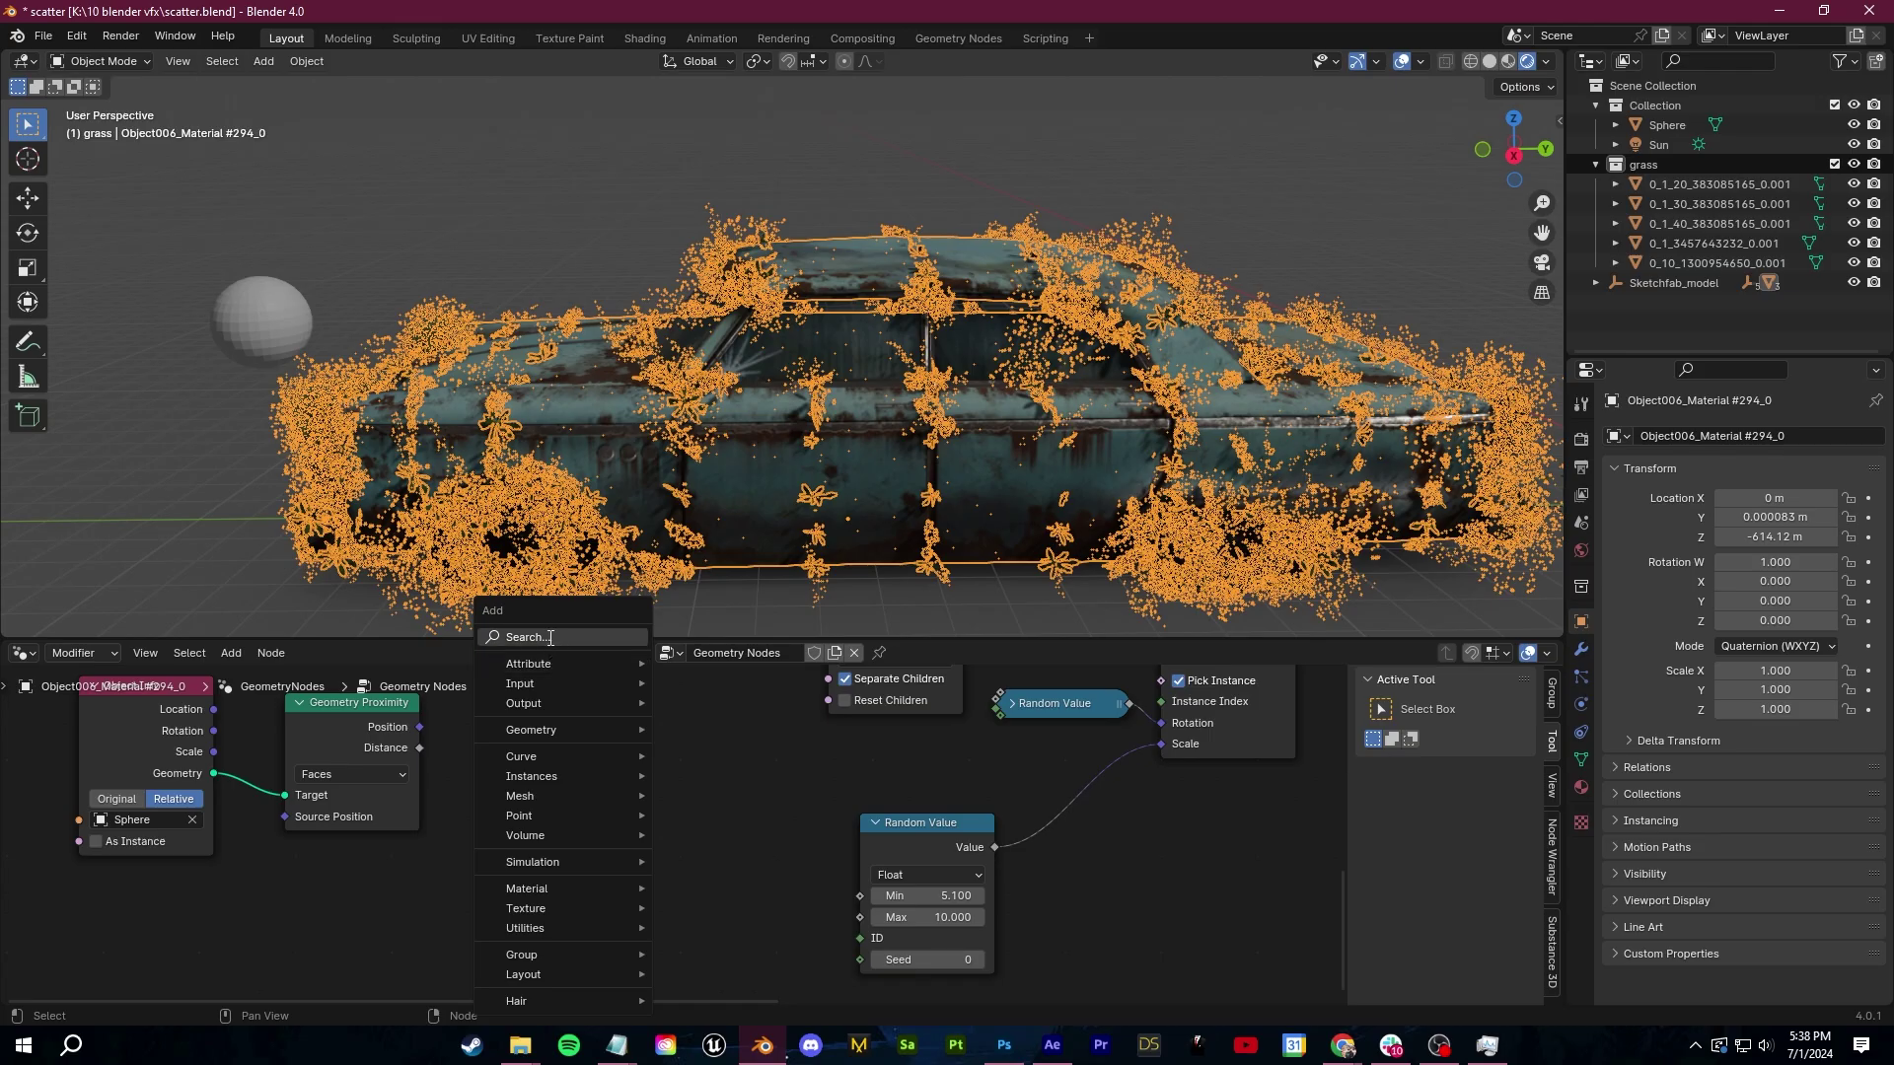
pyautogui.hotkey('shift', 'a')
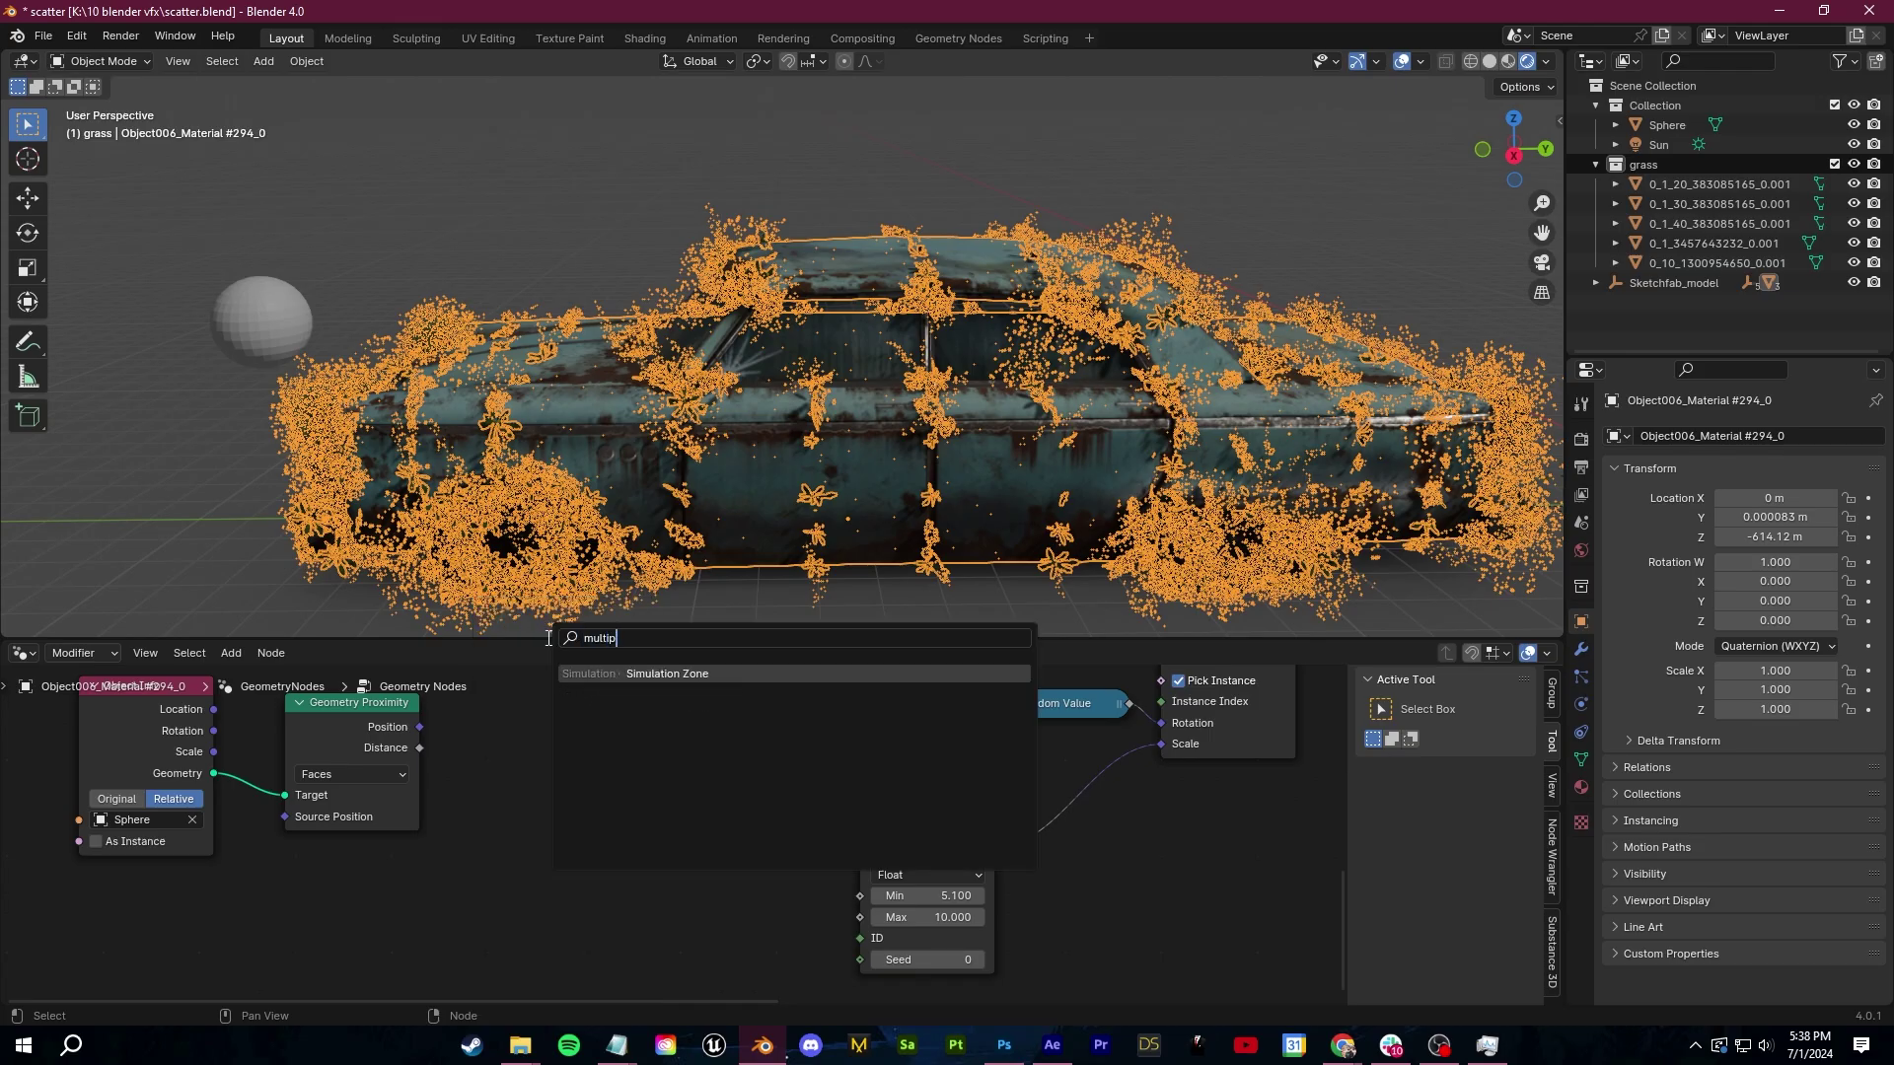
pyautogui.press('Return')
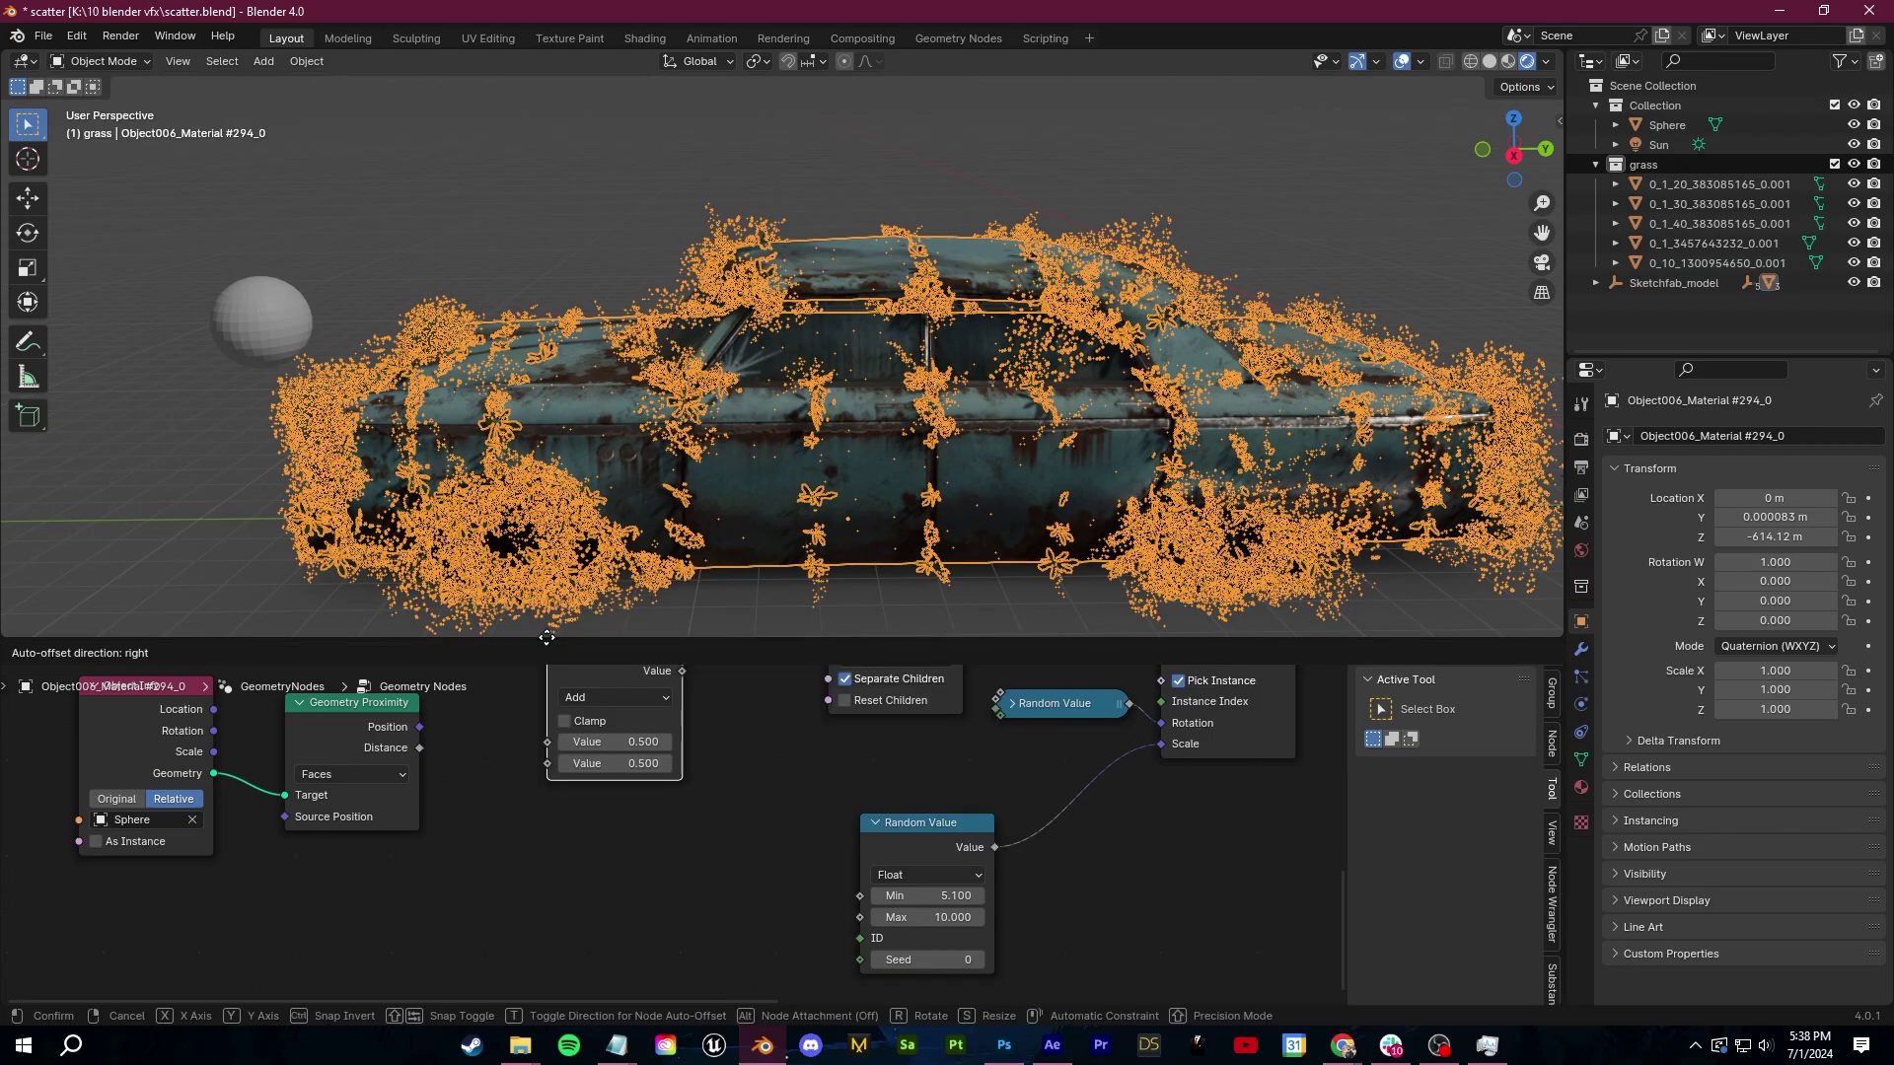
pyautogui.click(582, 796)
pyautogui.moveTo(867, 934); pyautogui.dragTo(867, 932)
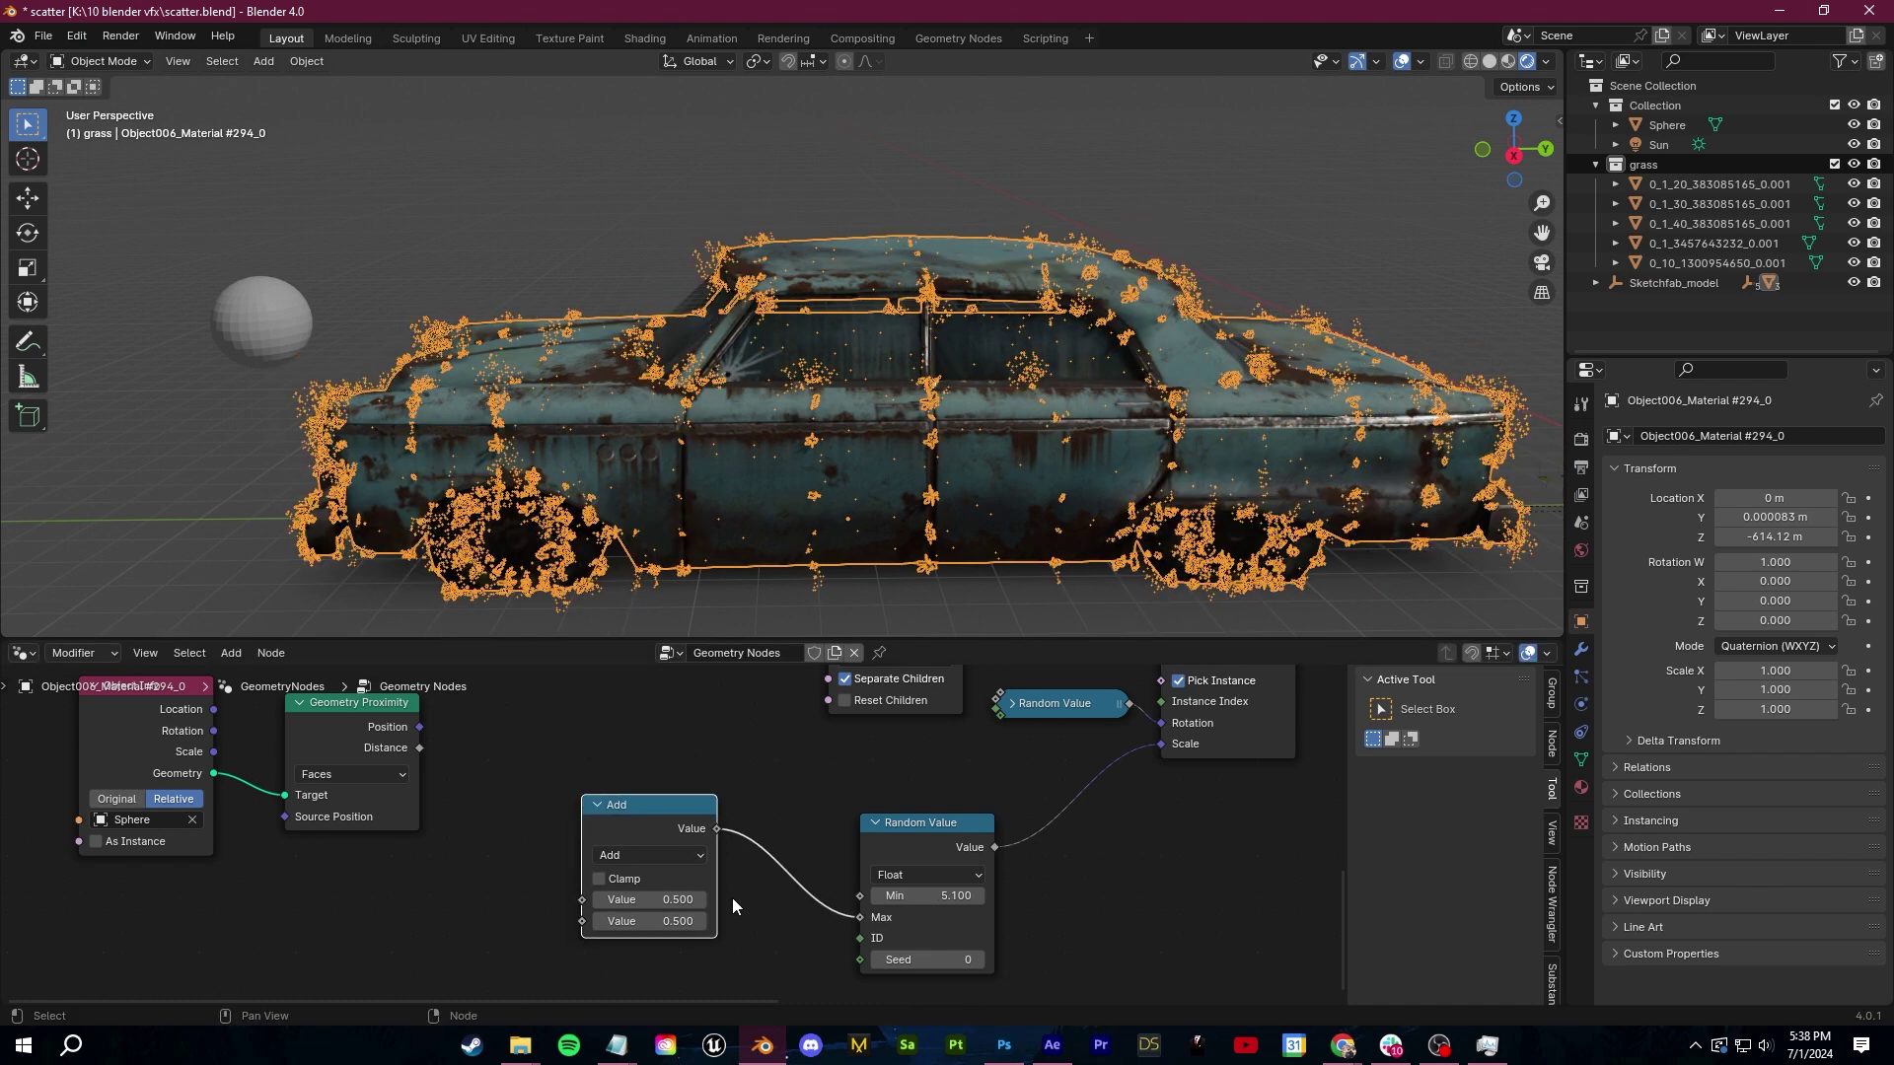
# Switch the Math node to Multiply, feed it the Geometry Proximity Distance, and set its second value to 0.1
pyautogui.moveTo(683, 876); pyautogui.dragTo(837, 910, button='middle')
pyautogui.moveTo(799, 820); pyautogui.dragTo(836, 798)
pyautogui.moveTo(774, 920); pyautogui.dragTo(773, 916)
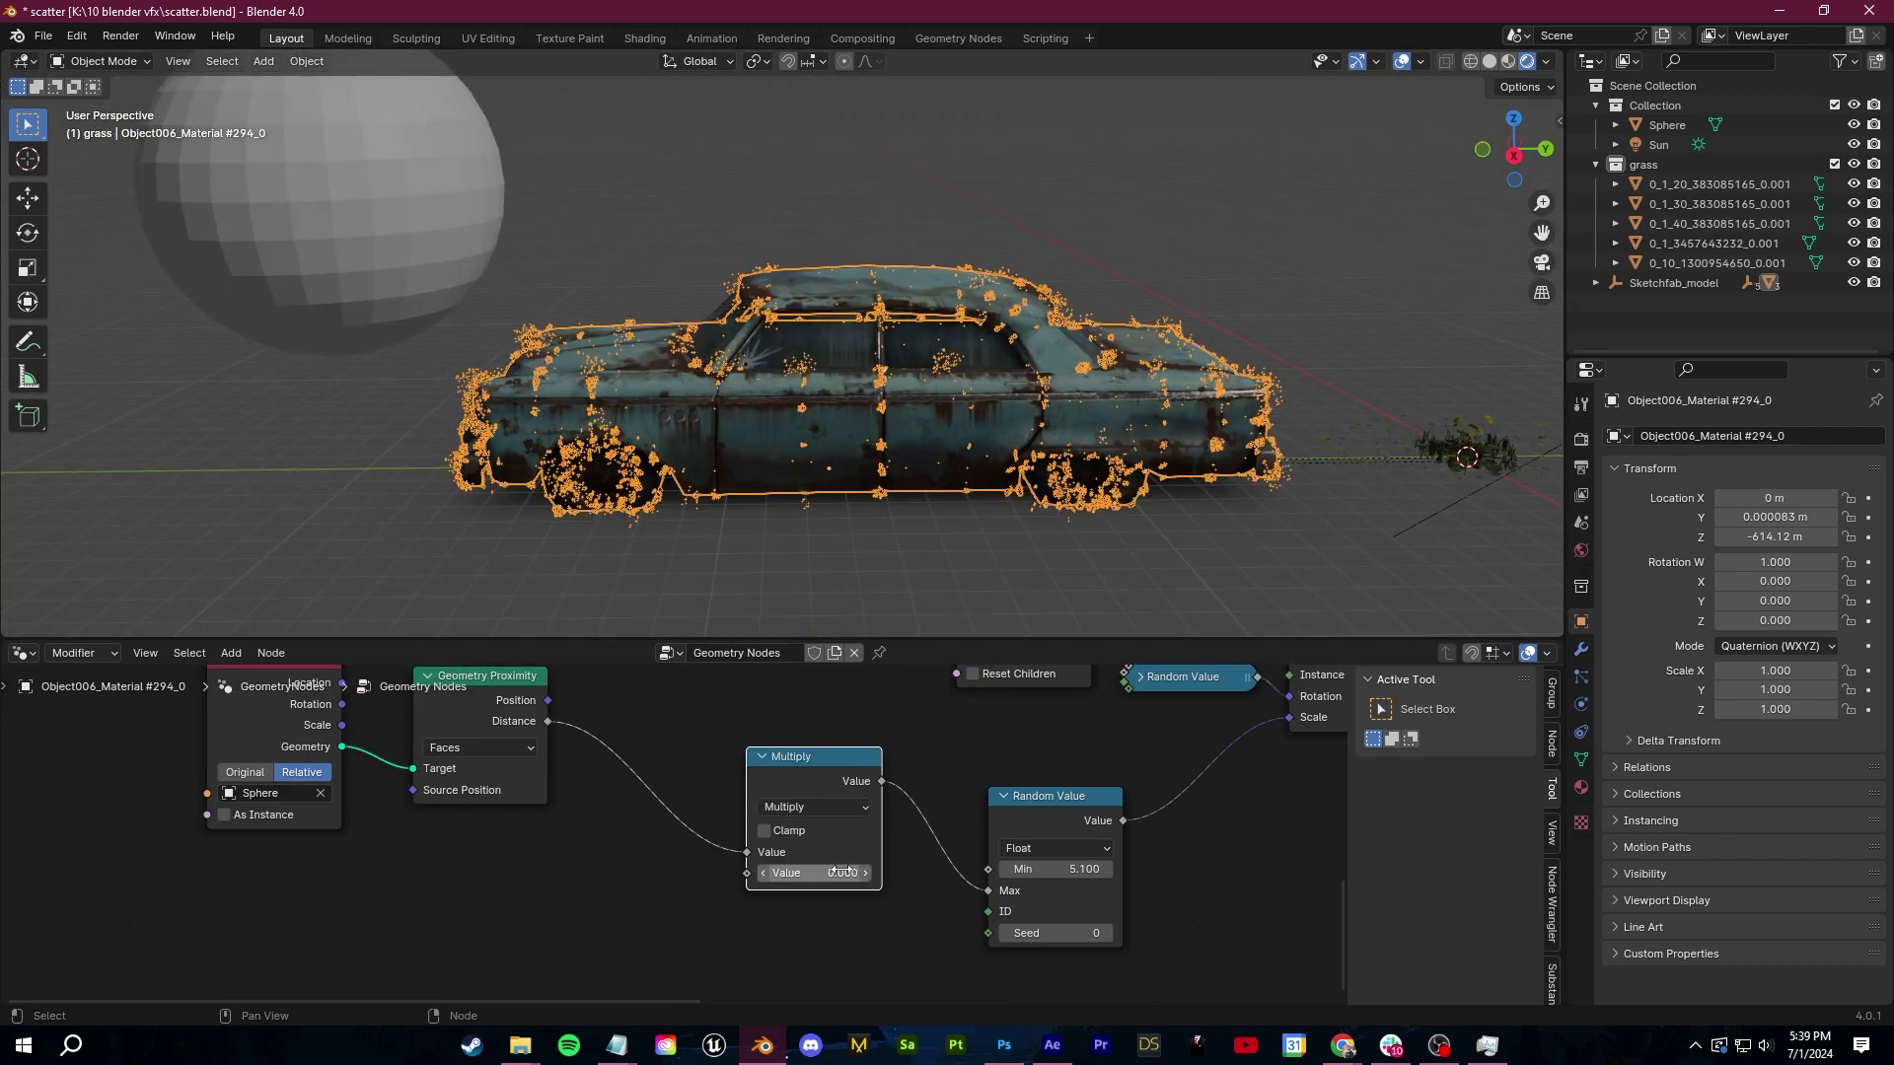
pyautogui.moveTo(840, 871); pyautogui.dragTo(841, 871)
pyautogui.write('.1')
pyautogui.press('Return')
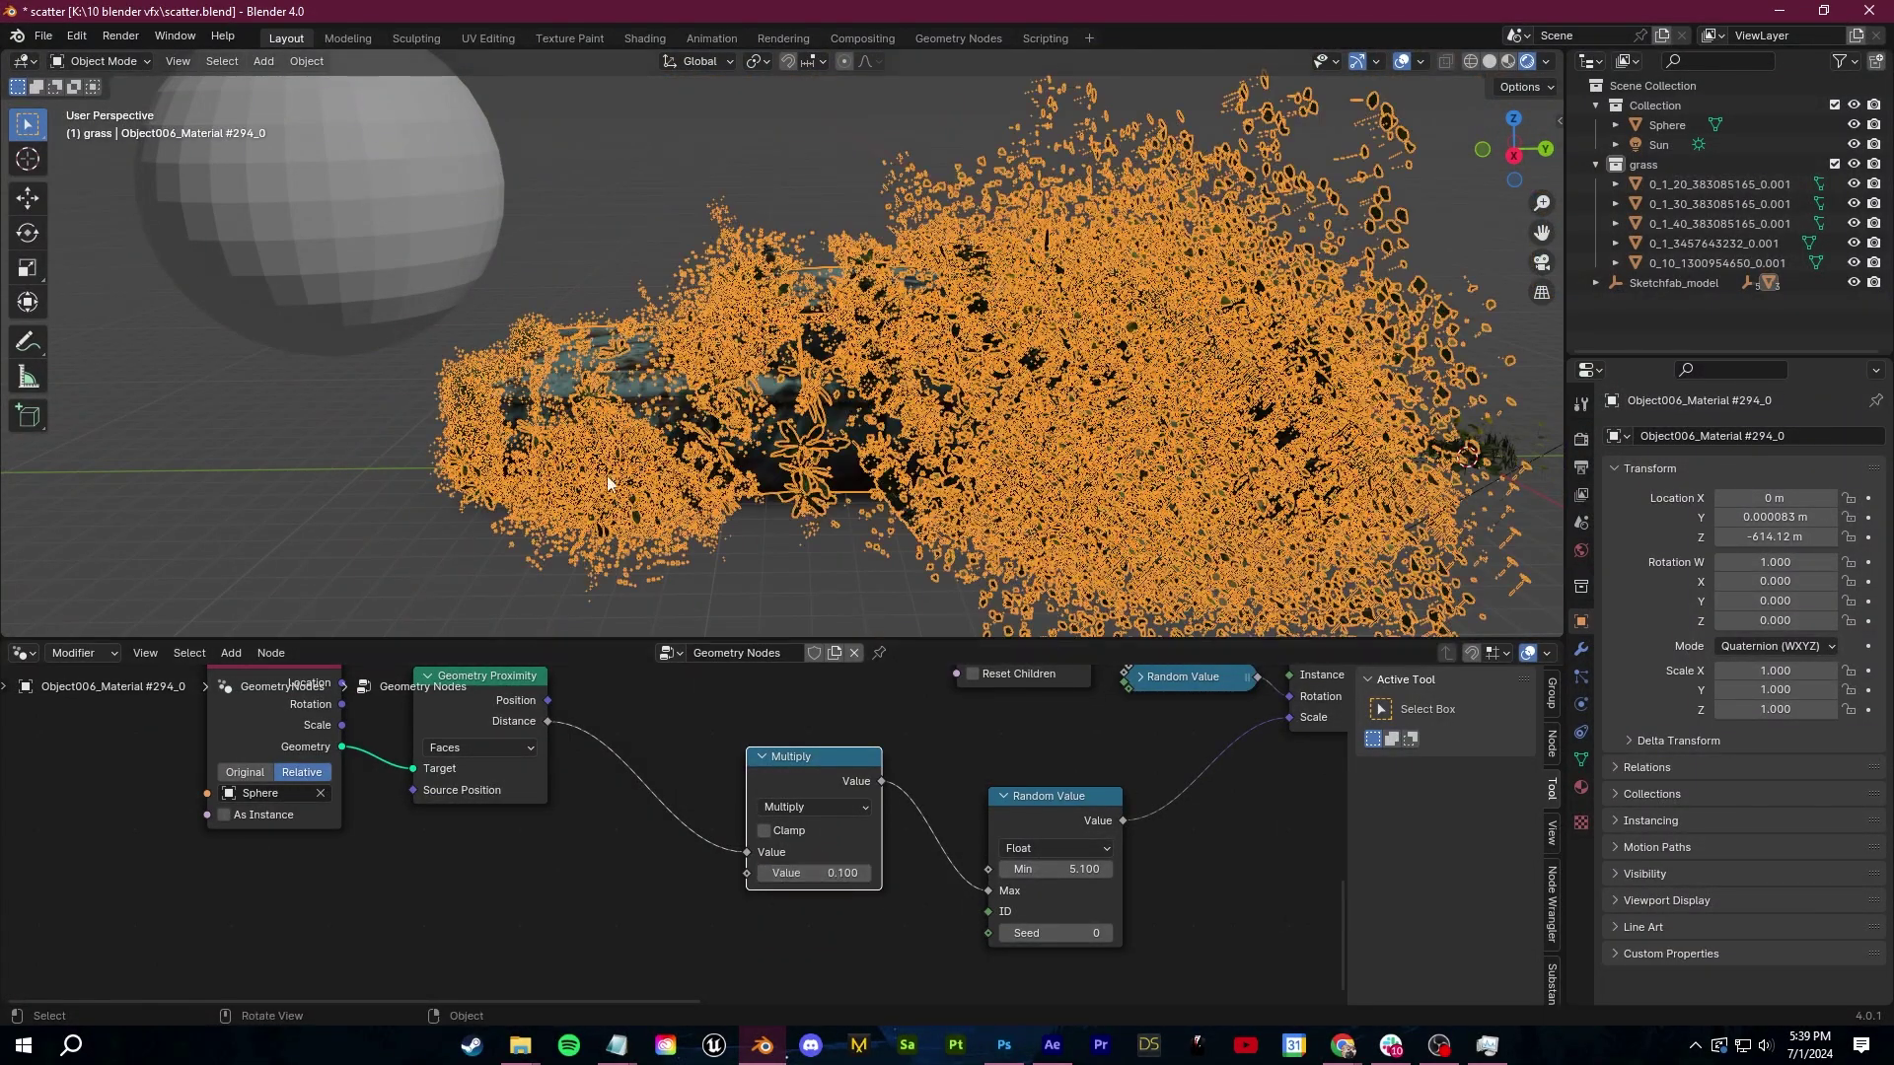
# Move the sphere onto the middle of the car and scale it up to about 8.58 so it encloses most of the body
pyautogui.click(472, 212)
pyautogui.press('g')
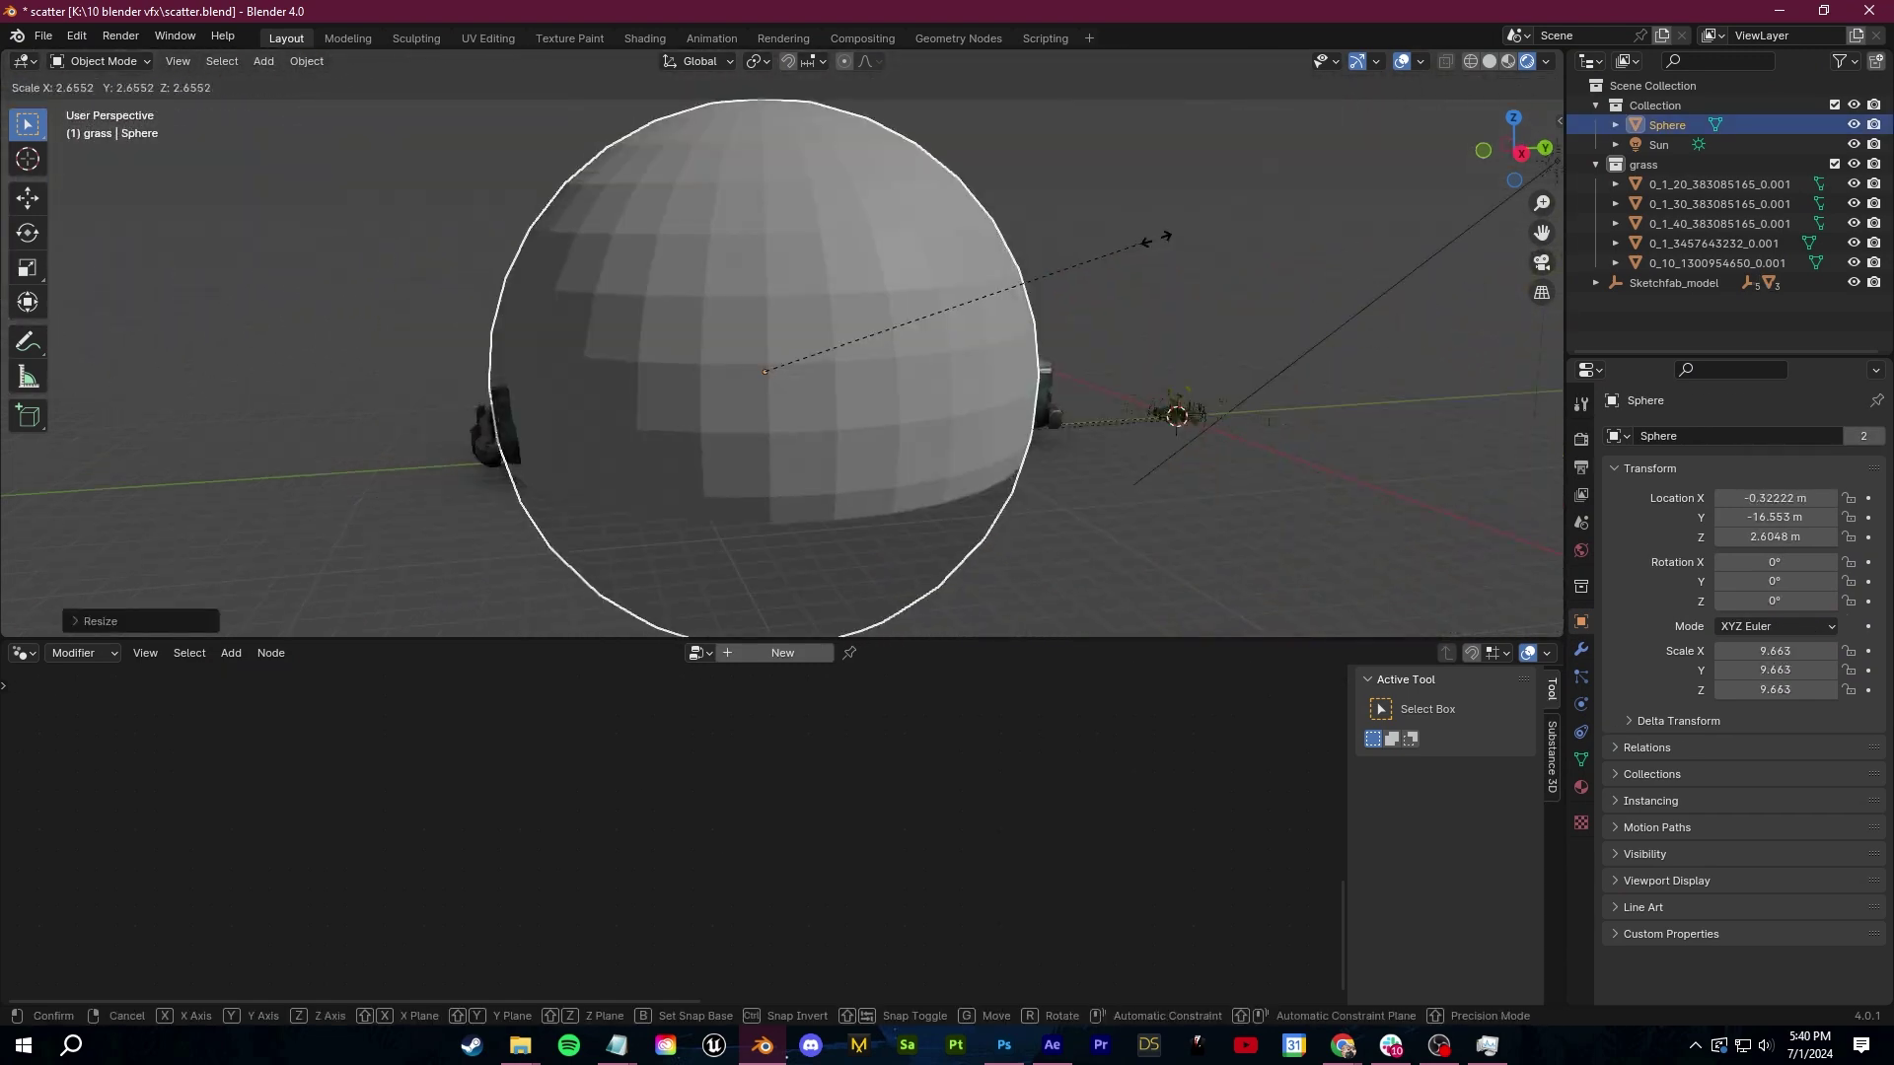
pyautogui.click(1216, 215)
pyautogui.press('s')
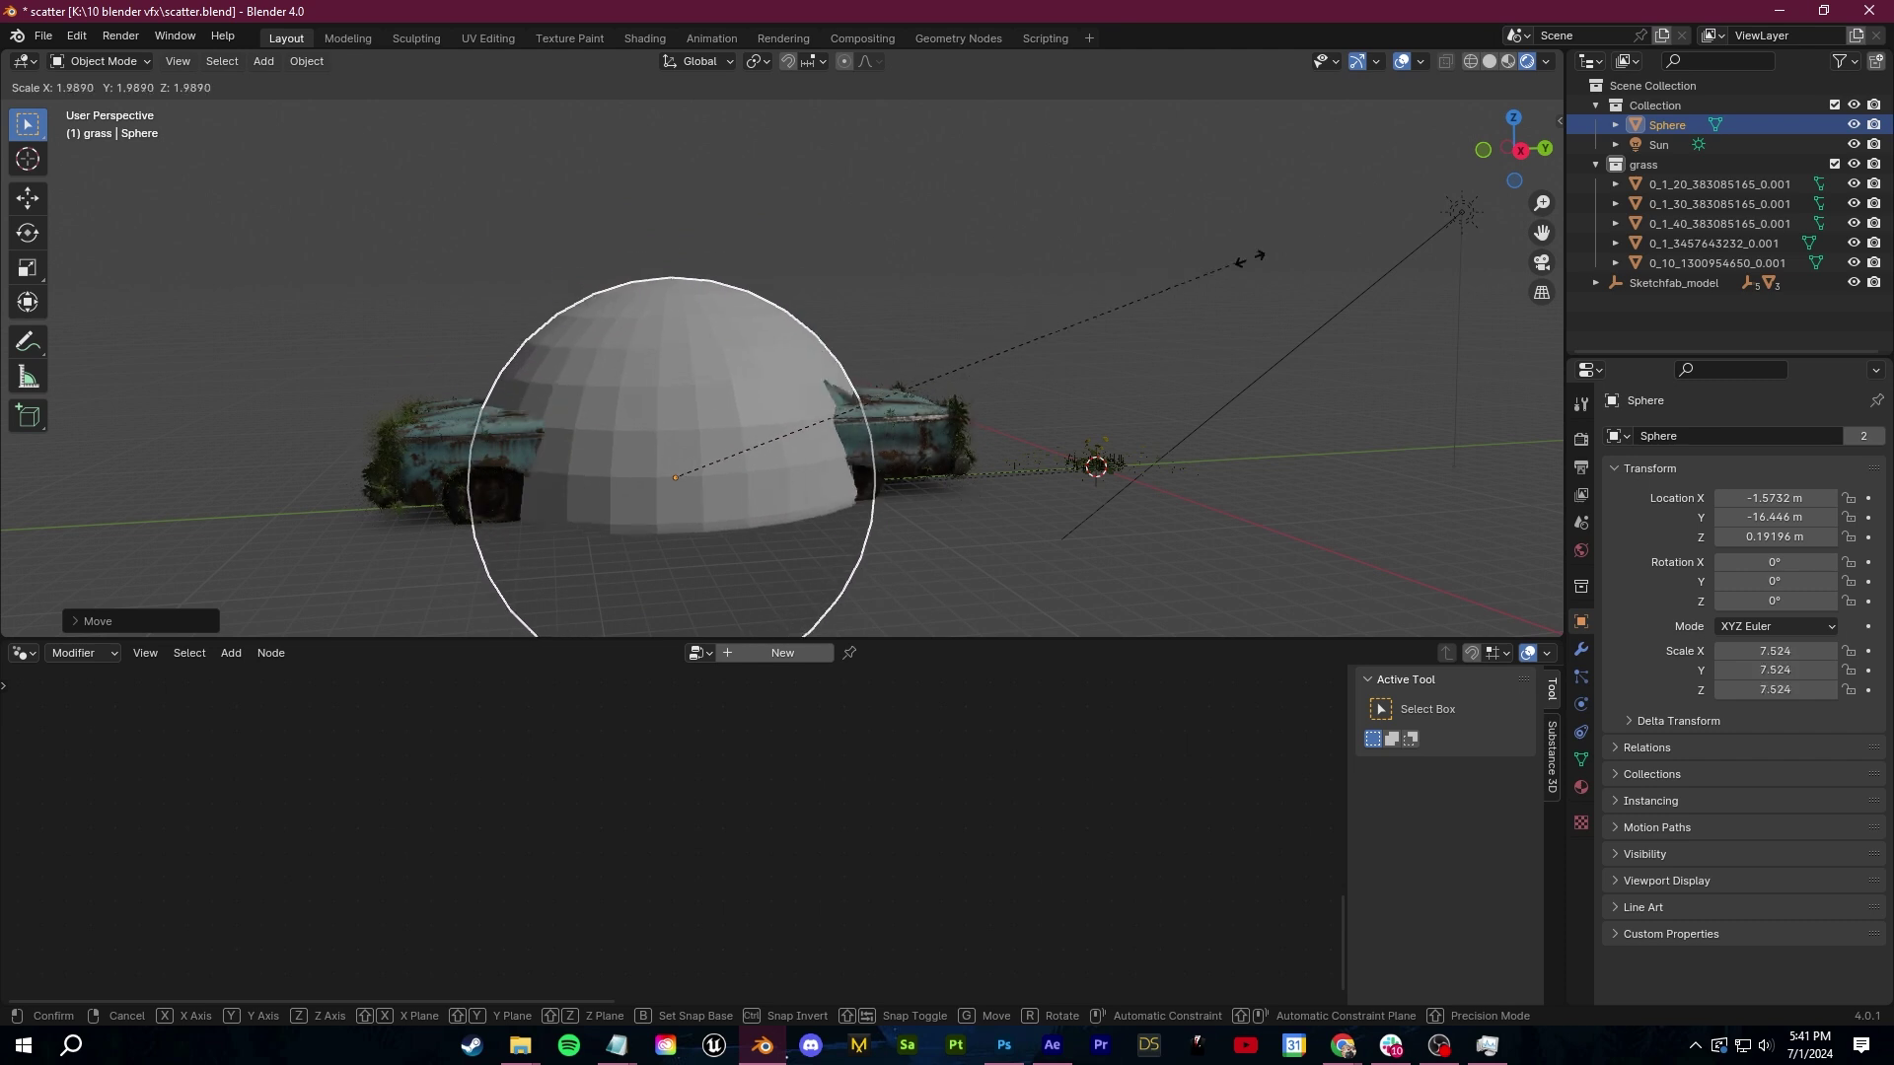
pyautogui.click(1258, 342)
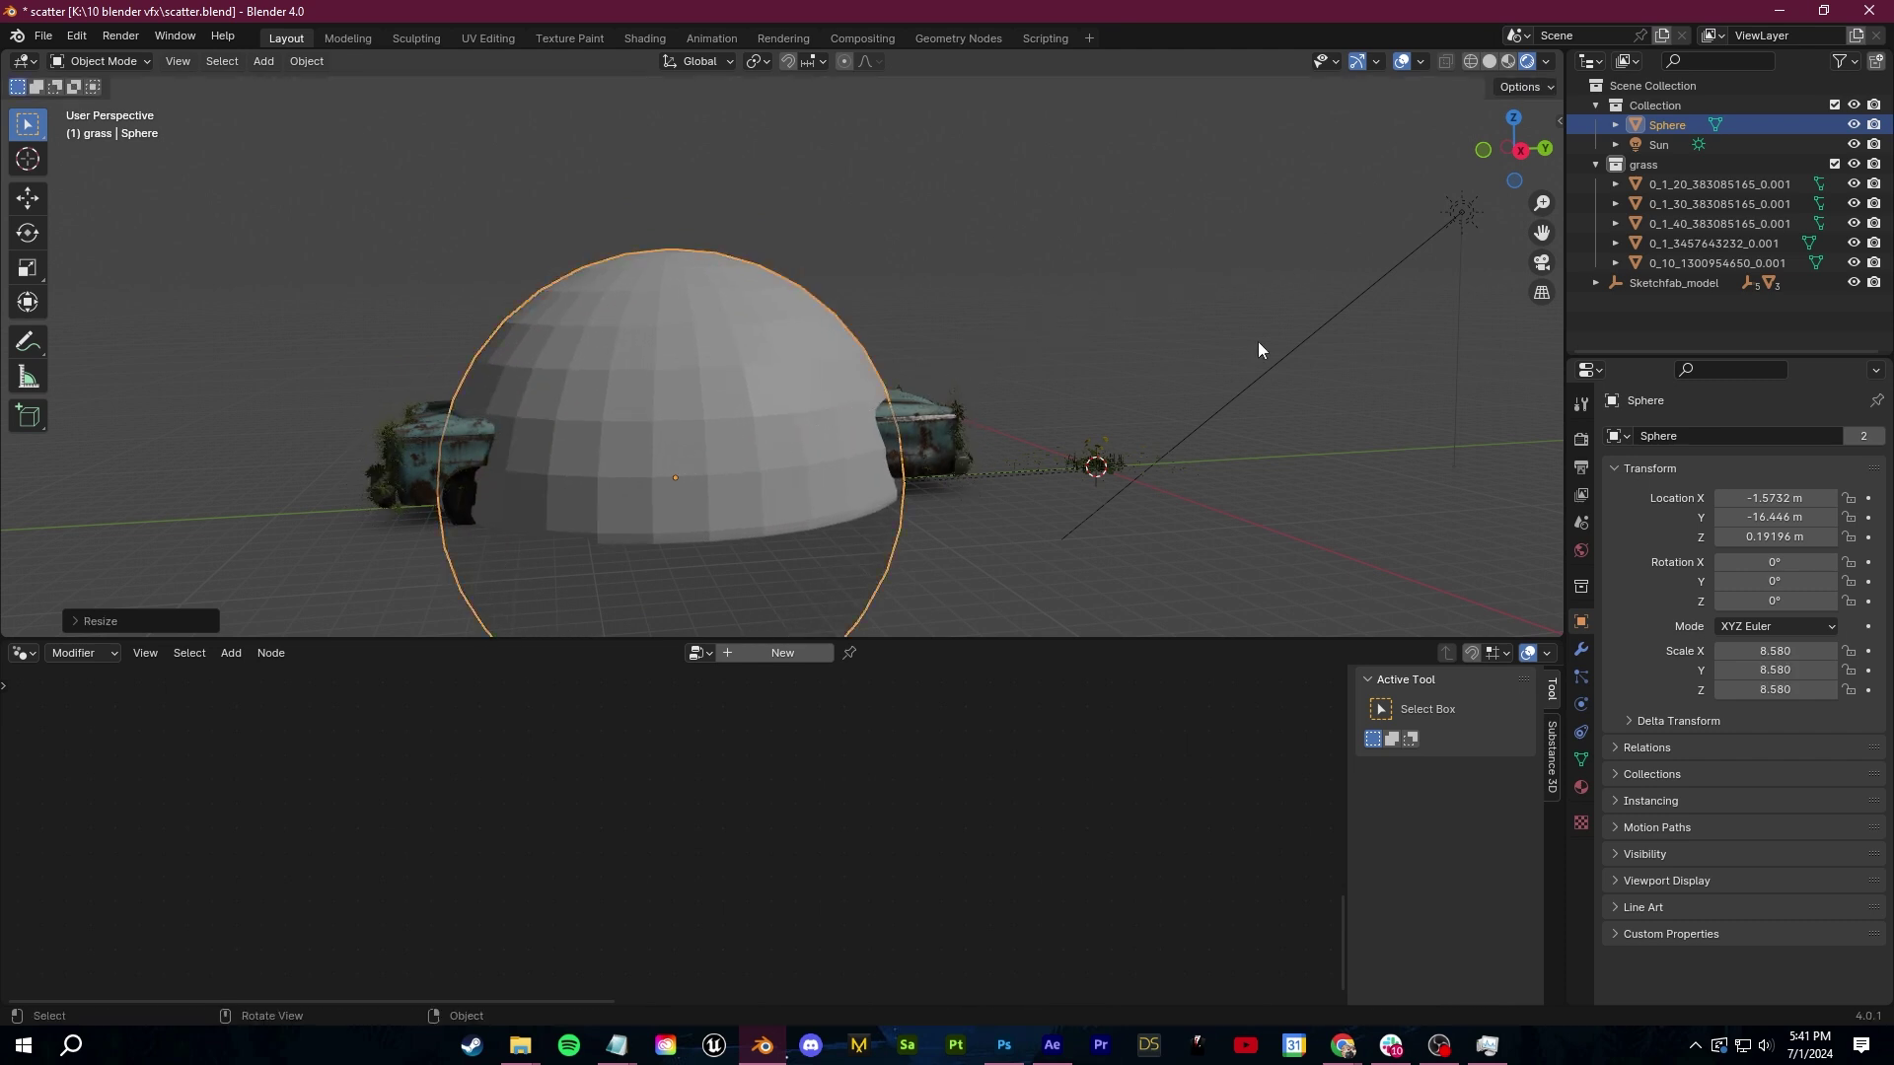
# Make the sphere's material invisible with Alpha 0, Blend Mode Alpha Clip and Shadow Mode None
pyautogui.click(1582, 787)
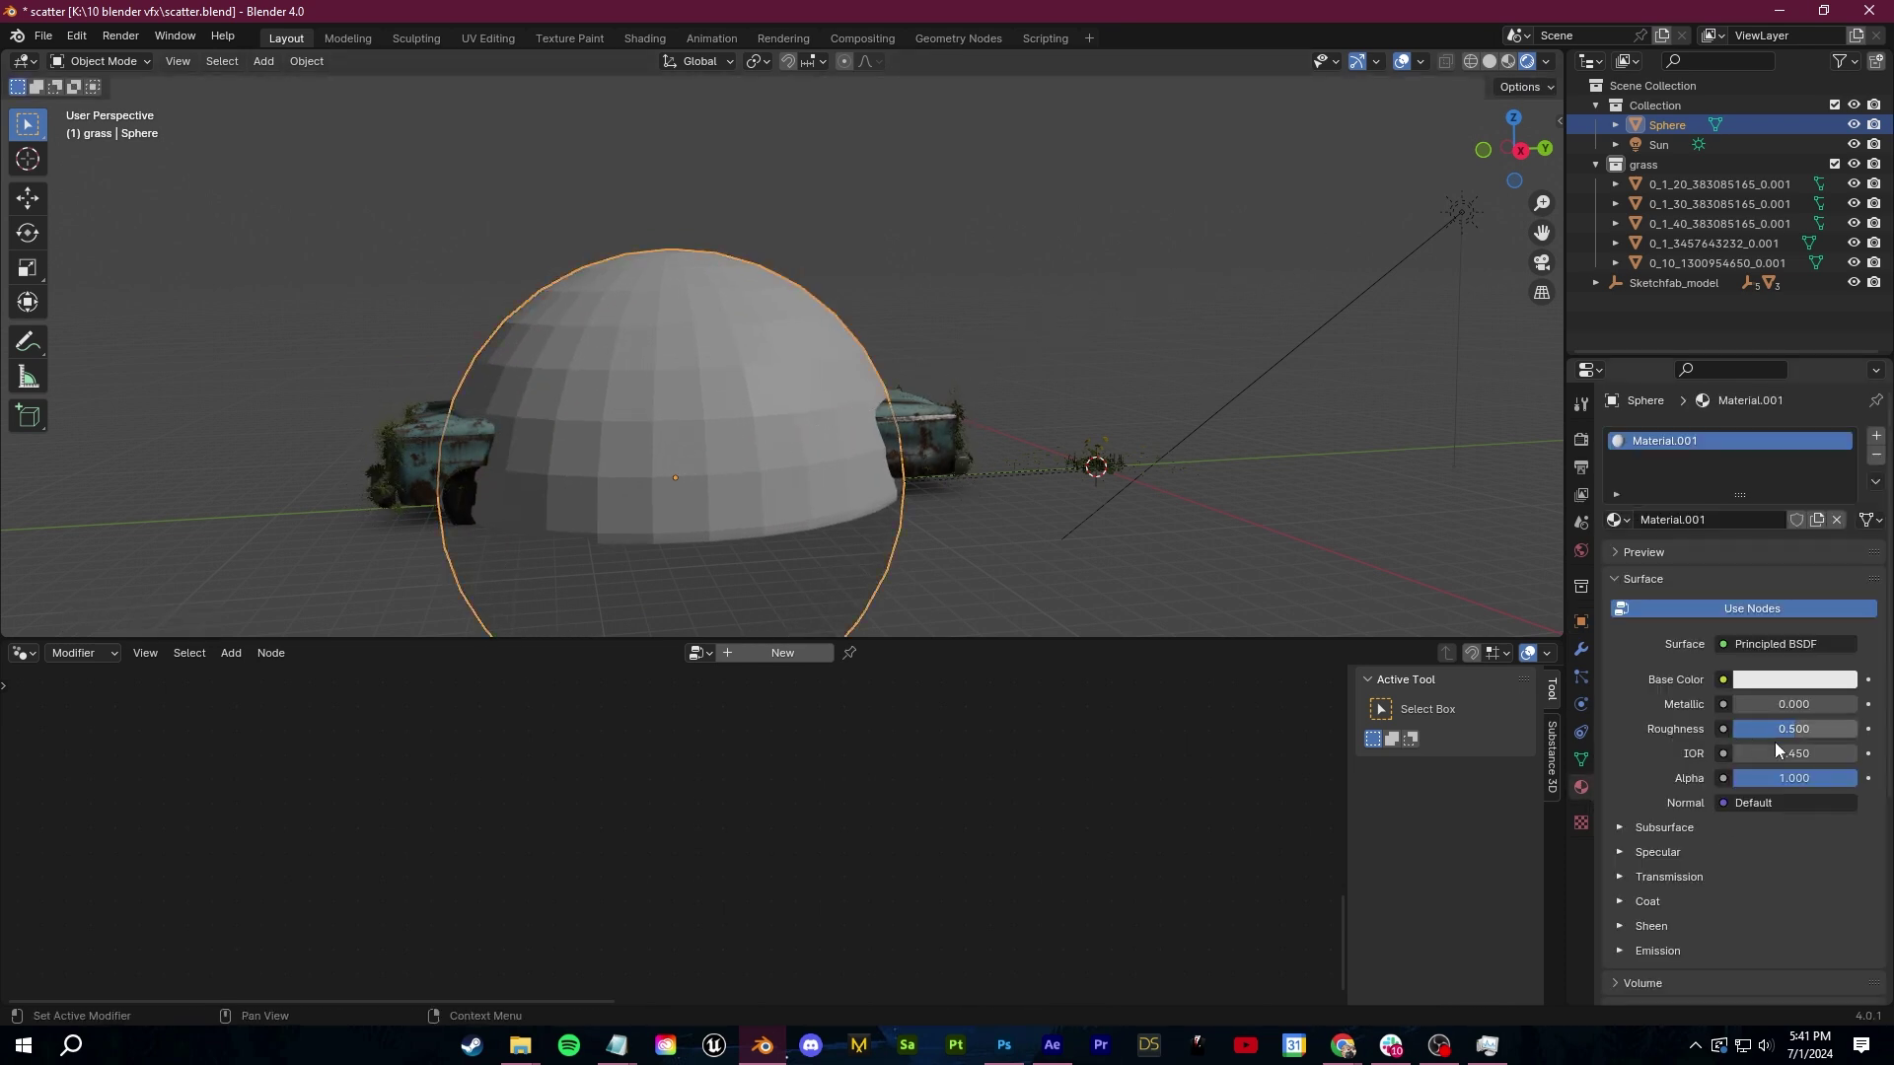
pyautogui.moveTo(1810, 778); pyautogui.dragTo(1733, 778)
pyautogui.scroll(-6, 1653, 848)
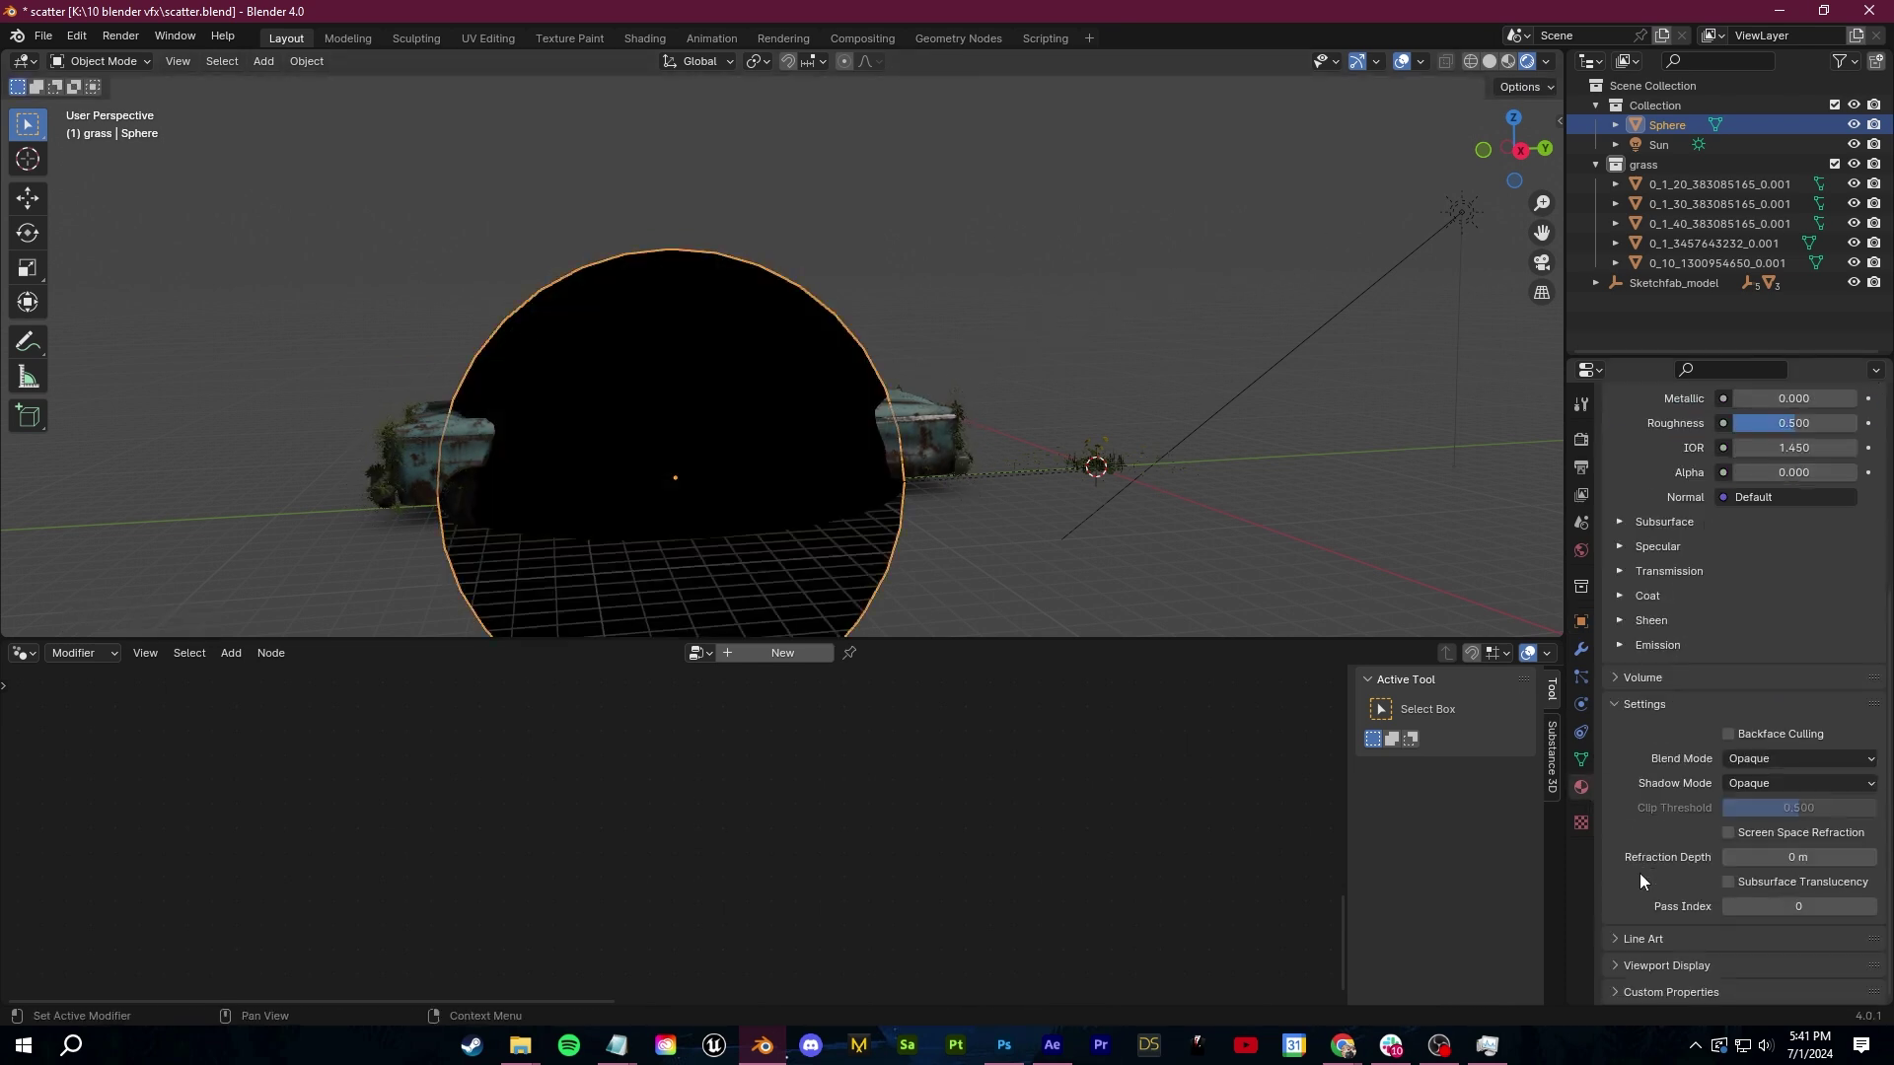
pyautogui.click(1779, 802)
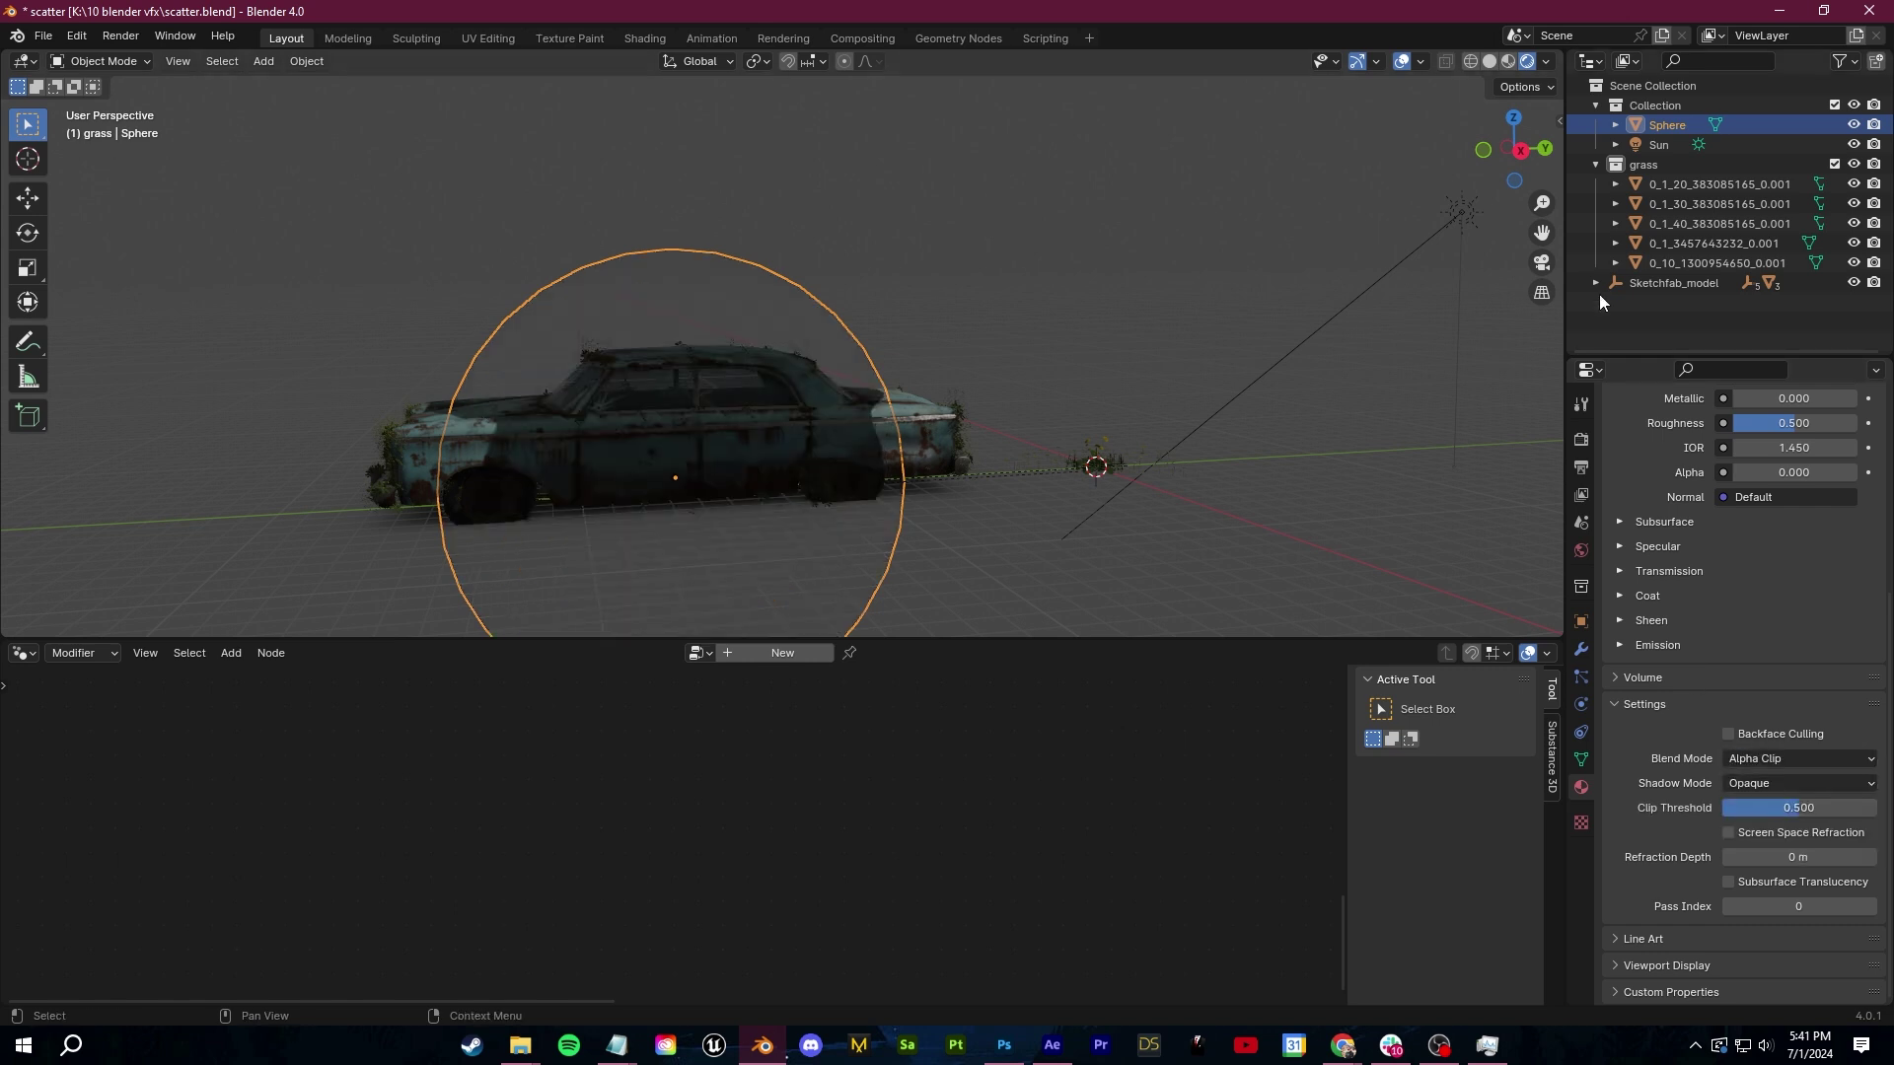
pyautogui.click(837, 294)
pyautogui.click(1775, 783)
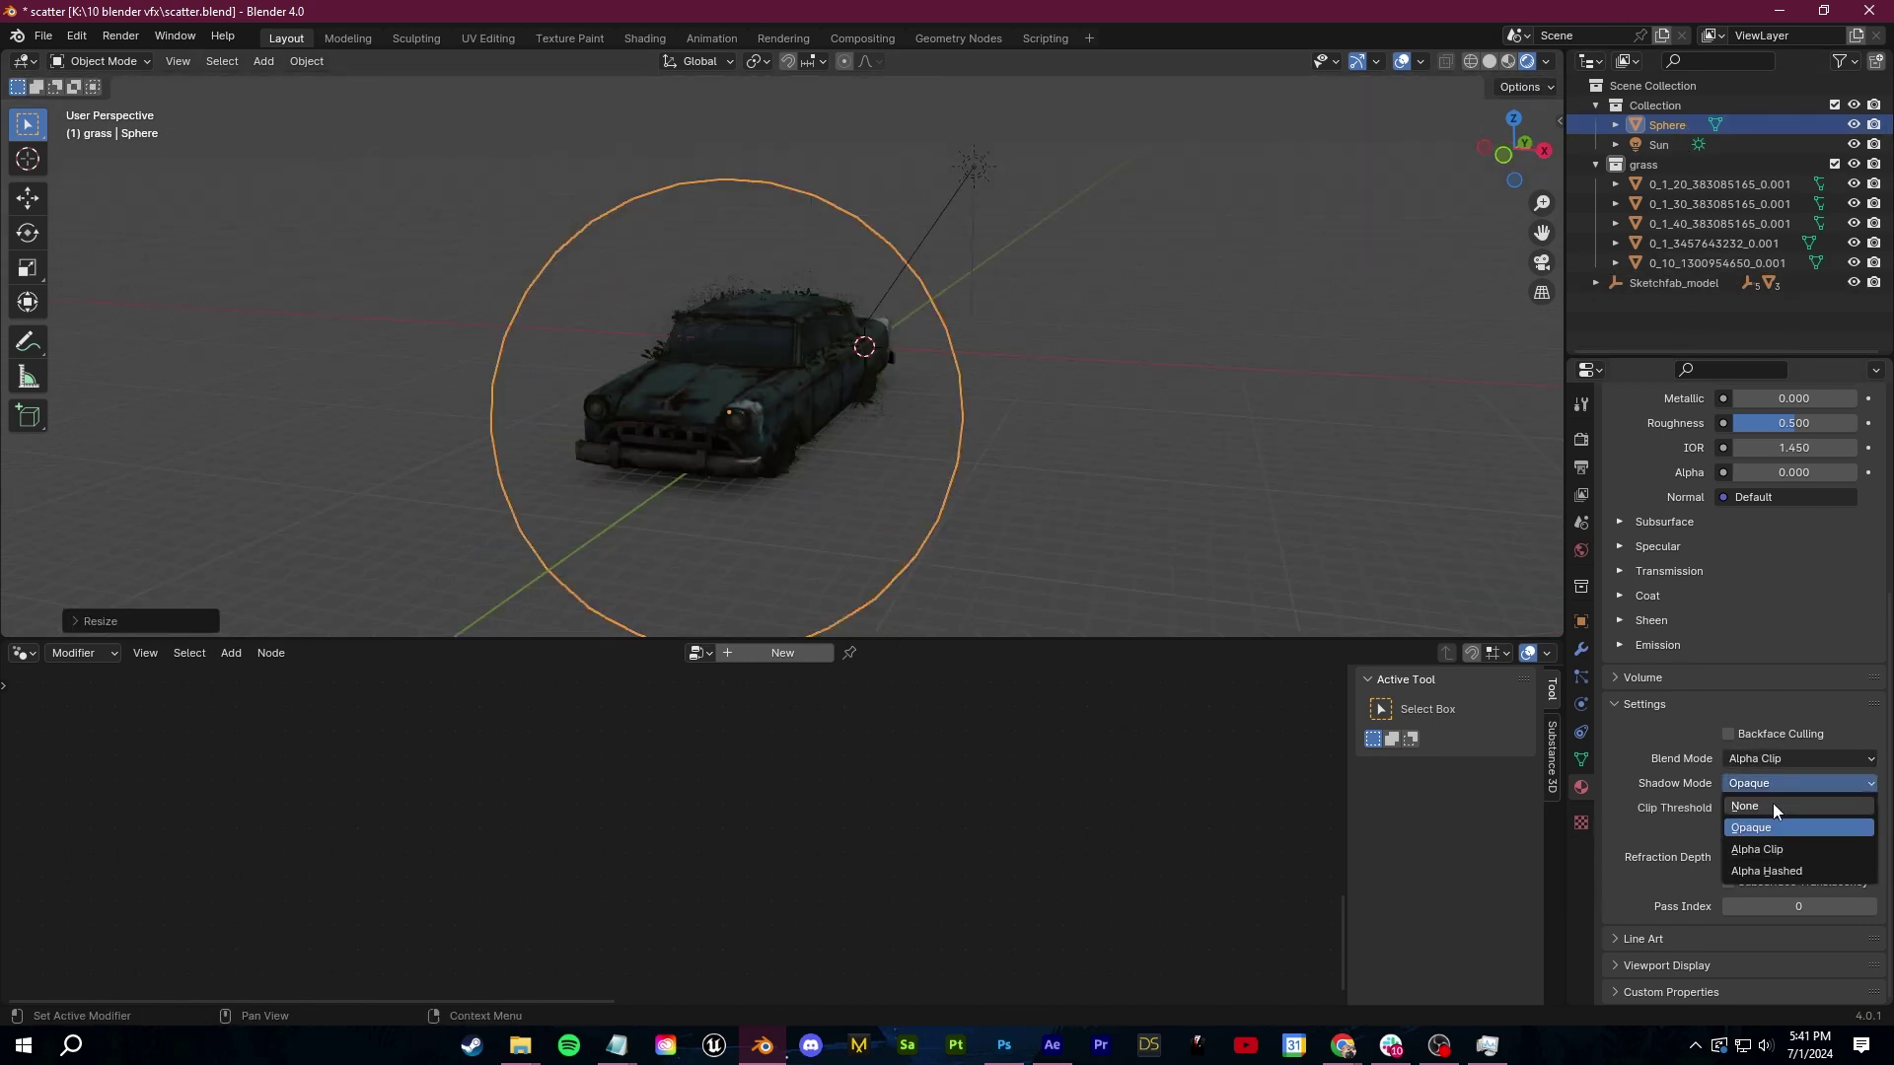
# Resize the invisible sphere around the car, viewing from the front and the side, to test how the plants react
pyautogui.scroll(3, 1154, 394)
pyautogui.press('s')
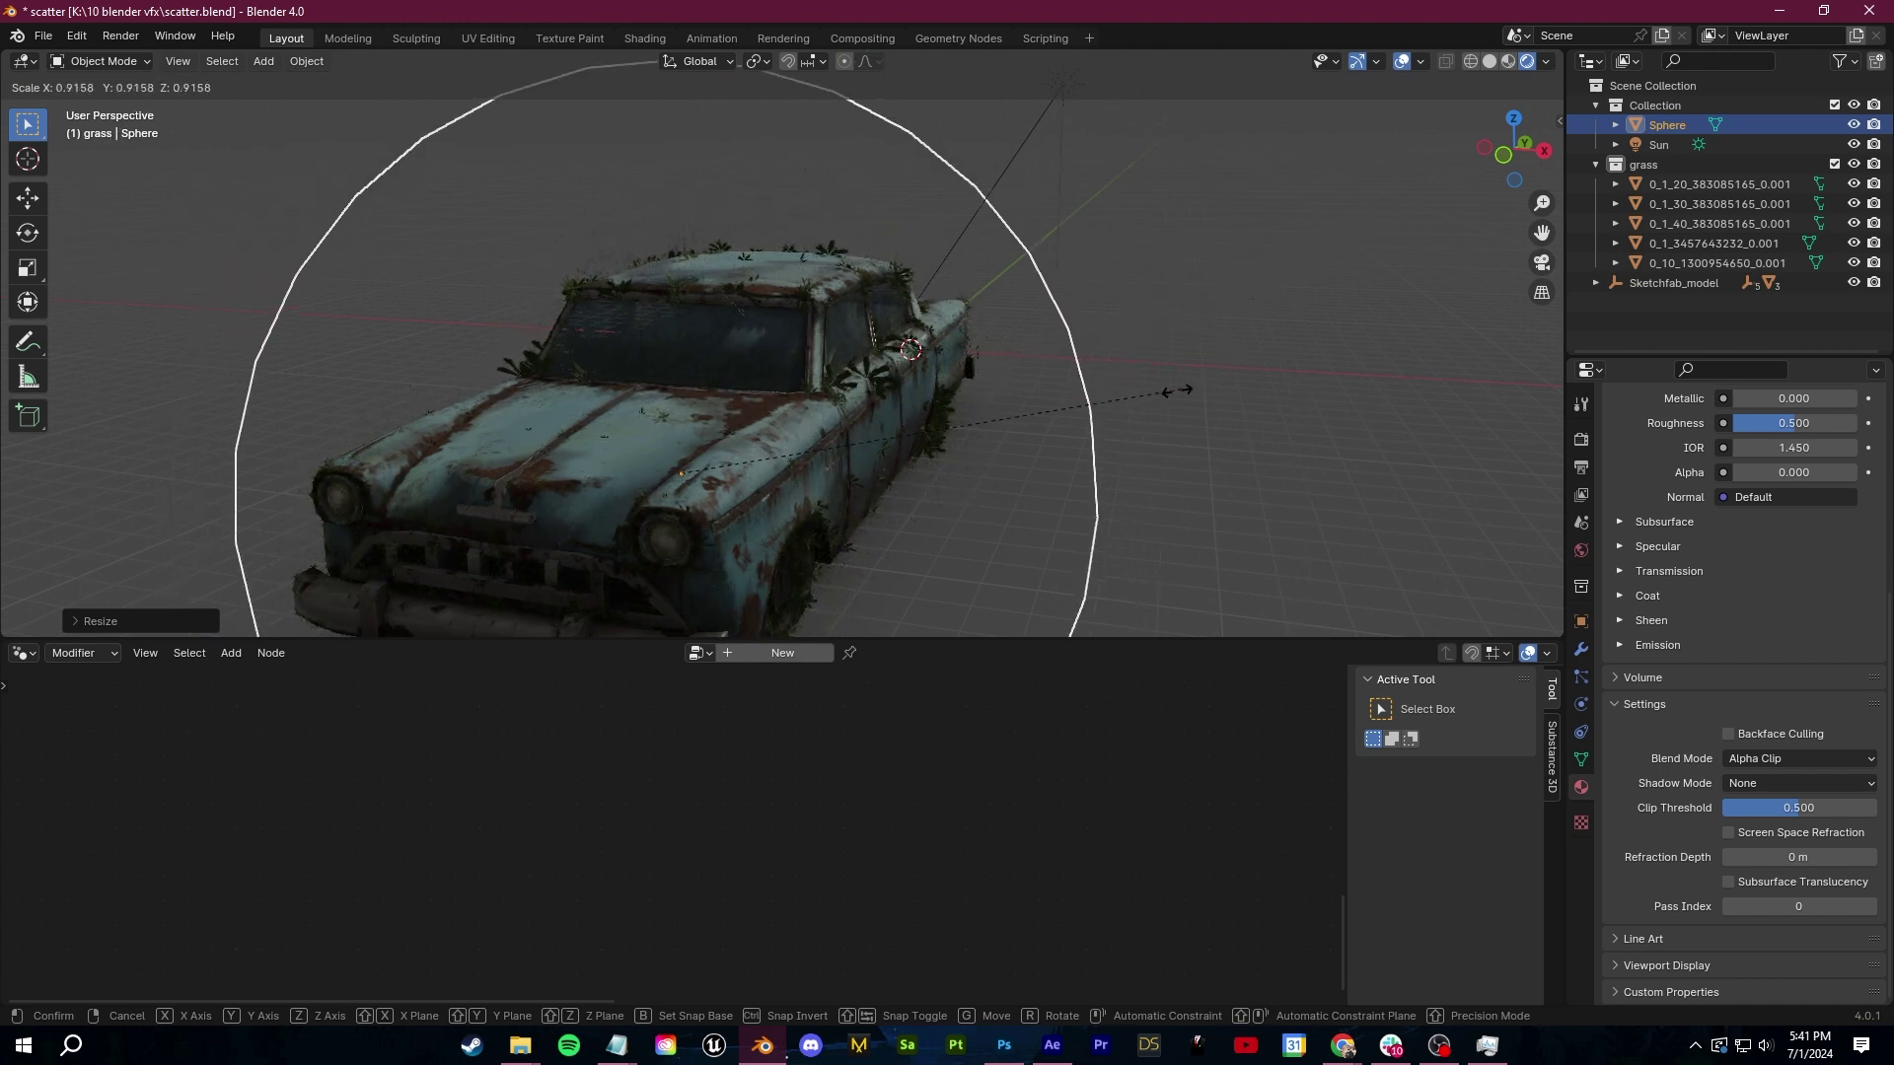
pyautogui.click(1243, 397)
pyautogui.moveTo(1242, 397); pyautogui.dragTo(1038, 501, button='middle')
pyautogui.press('s')
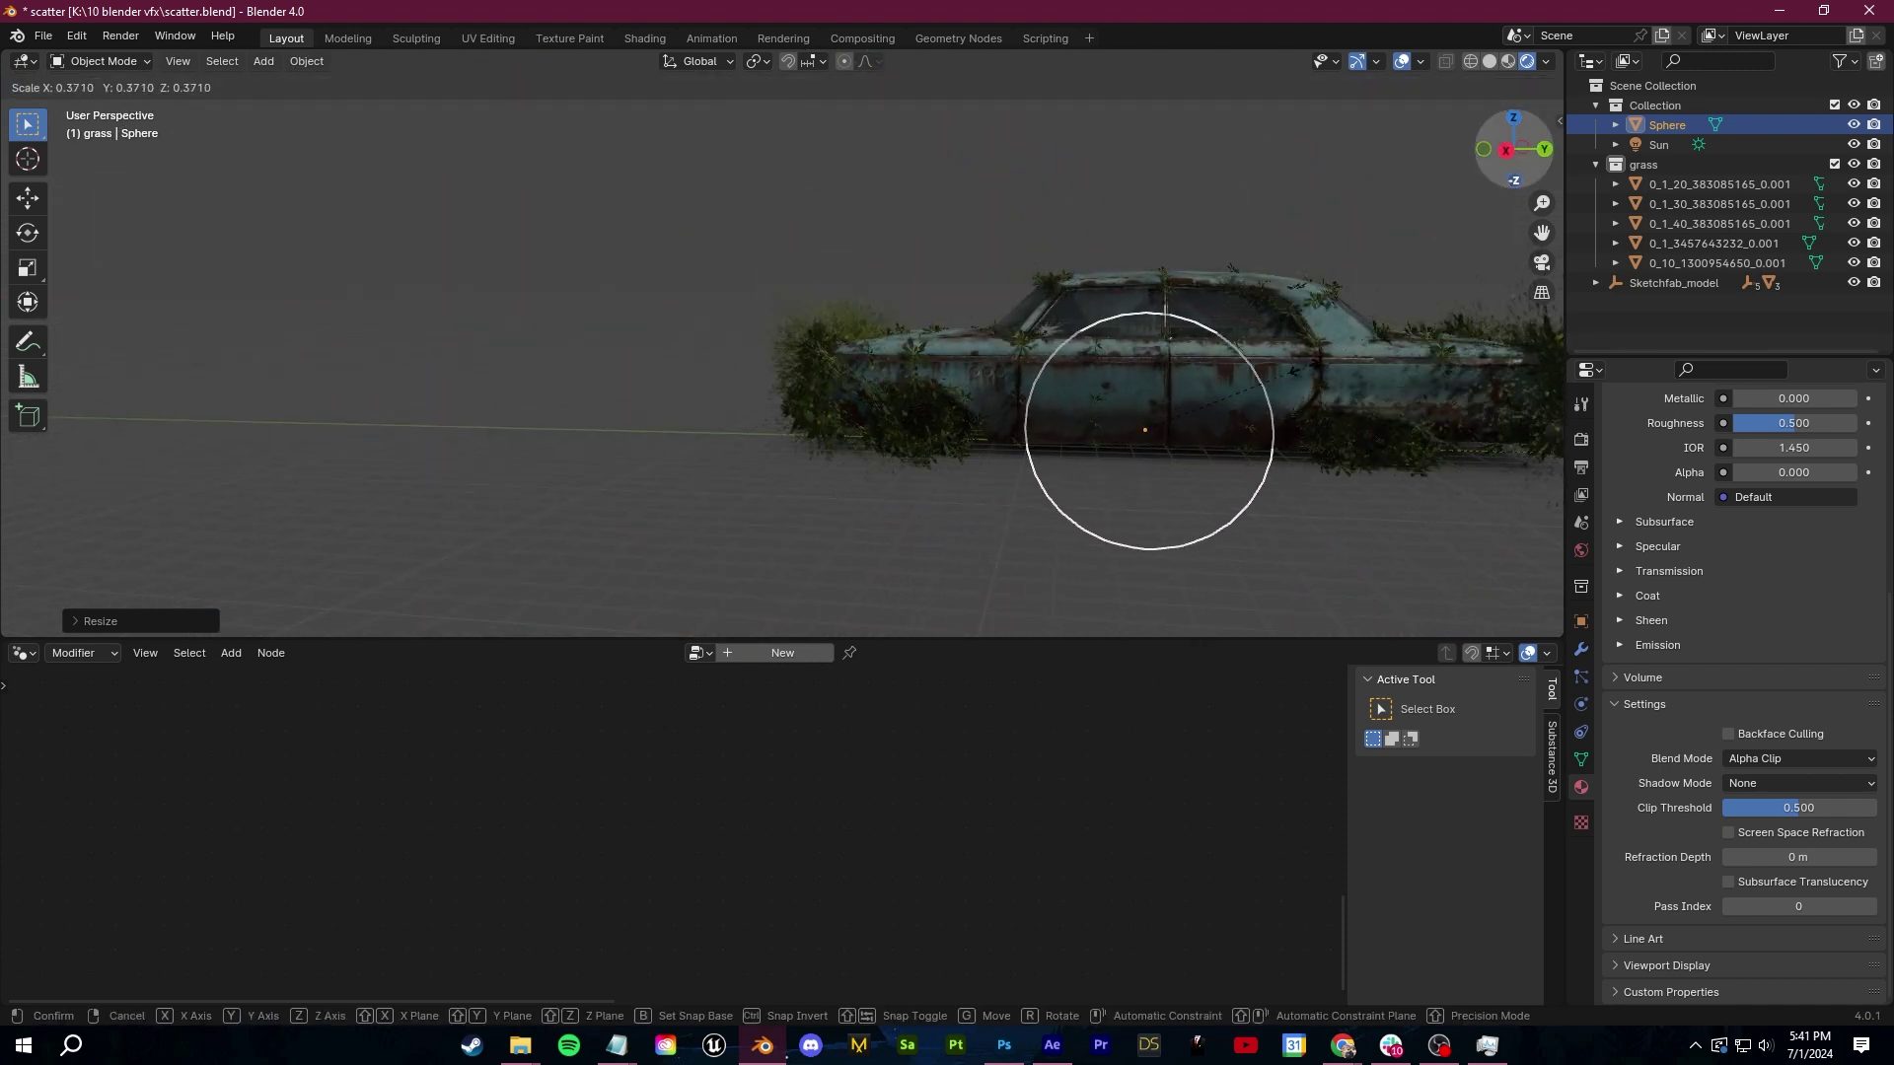
pyautogui.click(1490, 283)
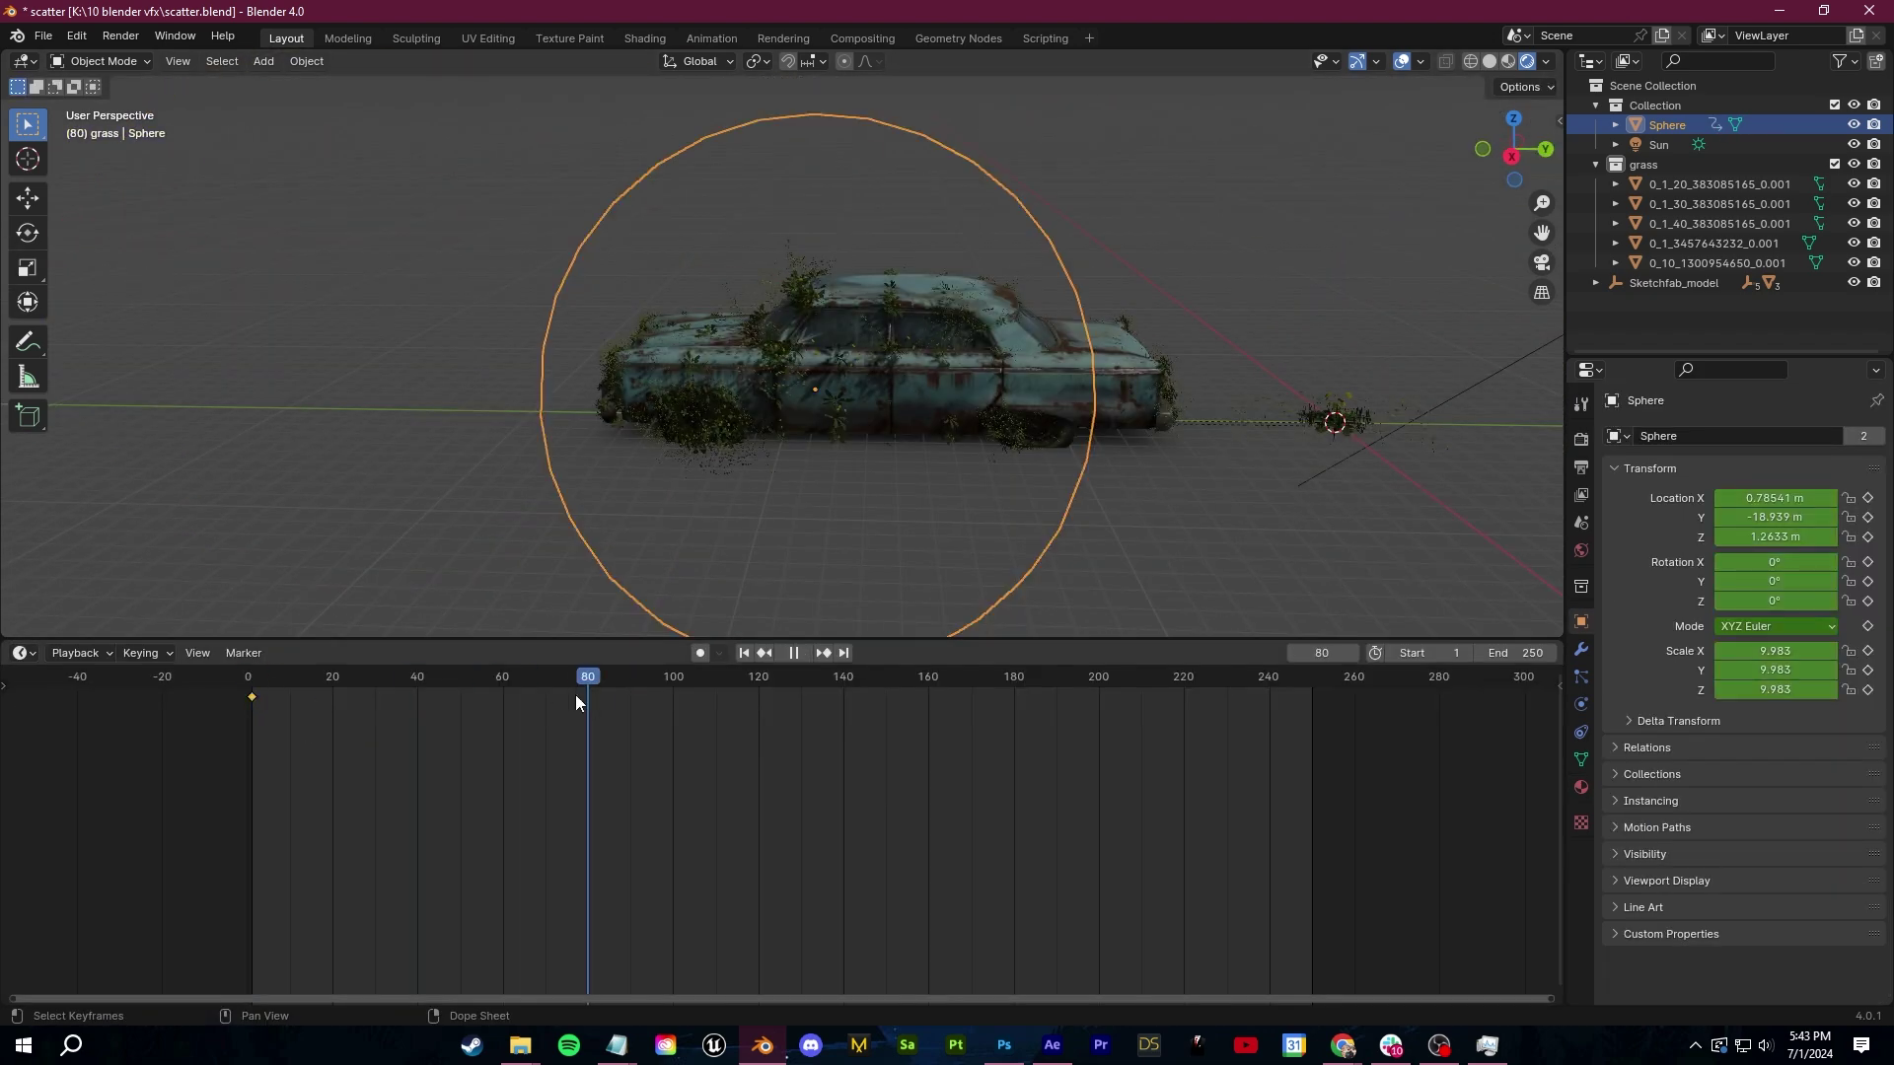
# Try a growth animation by enlarging the sphere to a scale of about 15.1 at frame 100 and keyframing its scale
pyautogui.moveTo(576, 696); pyautogui.dragTo(675, 720)
pyautogui.press('s')
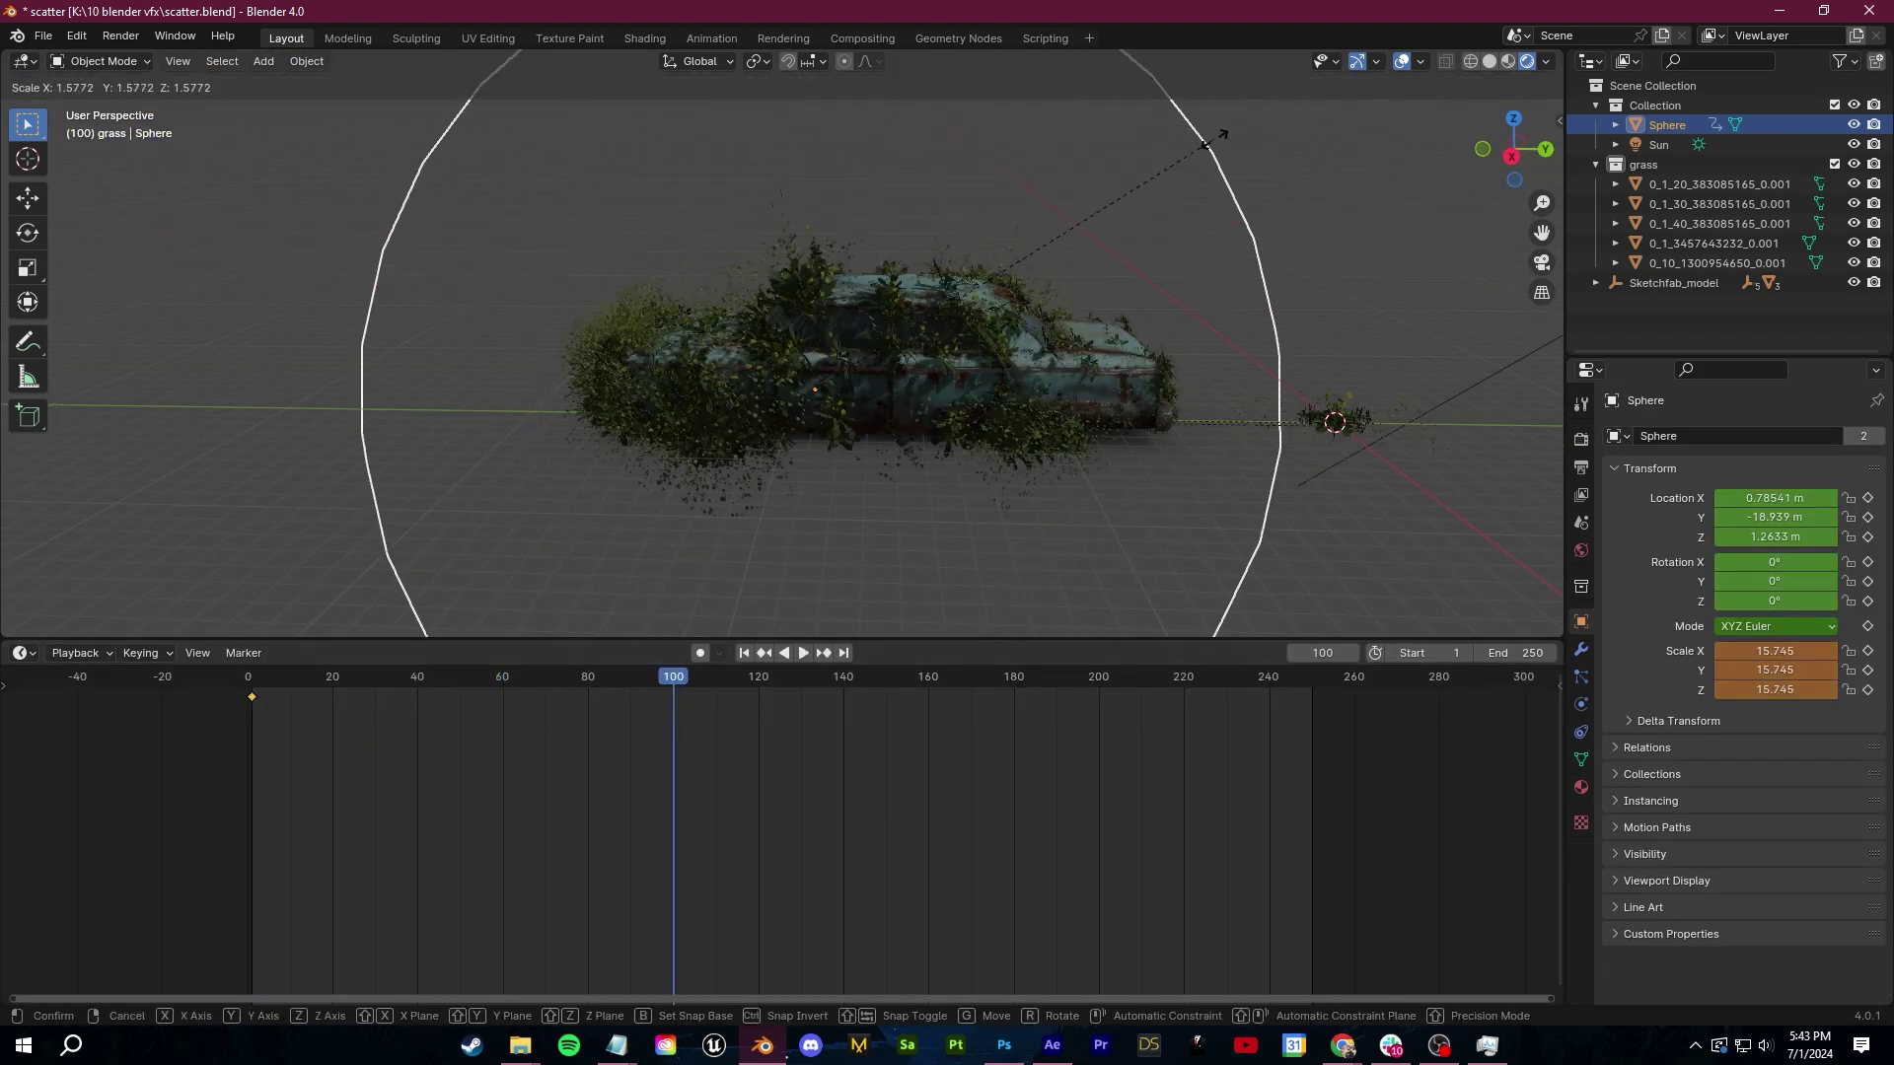
pyautogui.click(1228, 178)
pyautogui.press('i')
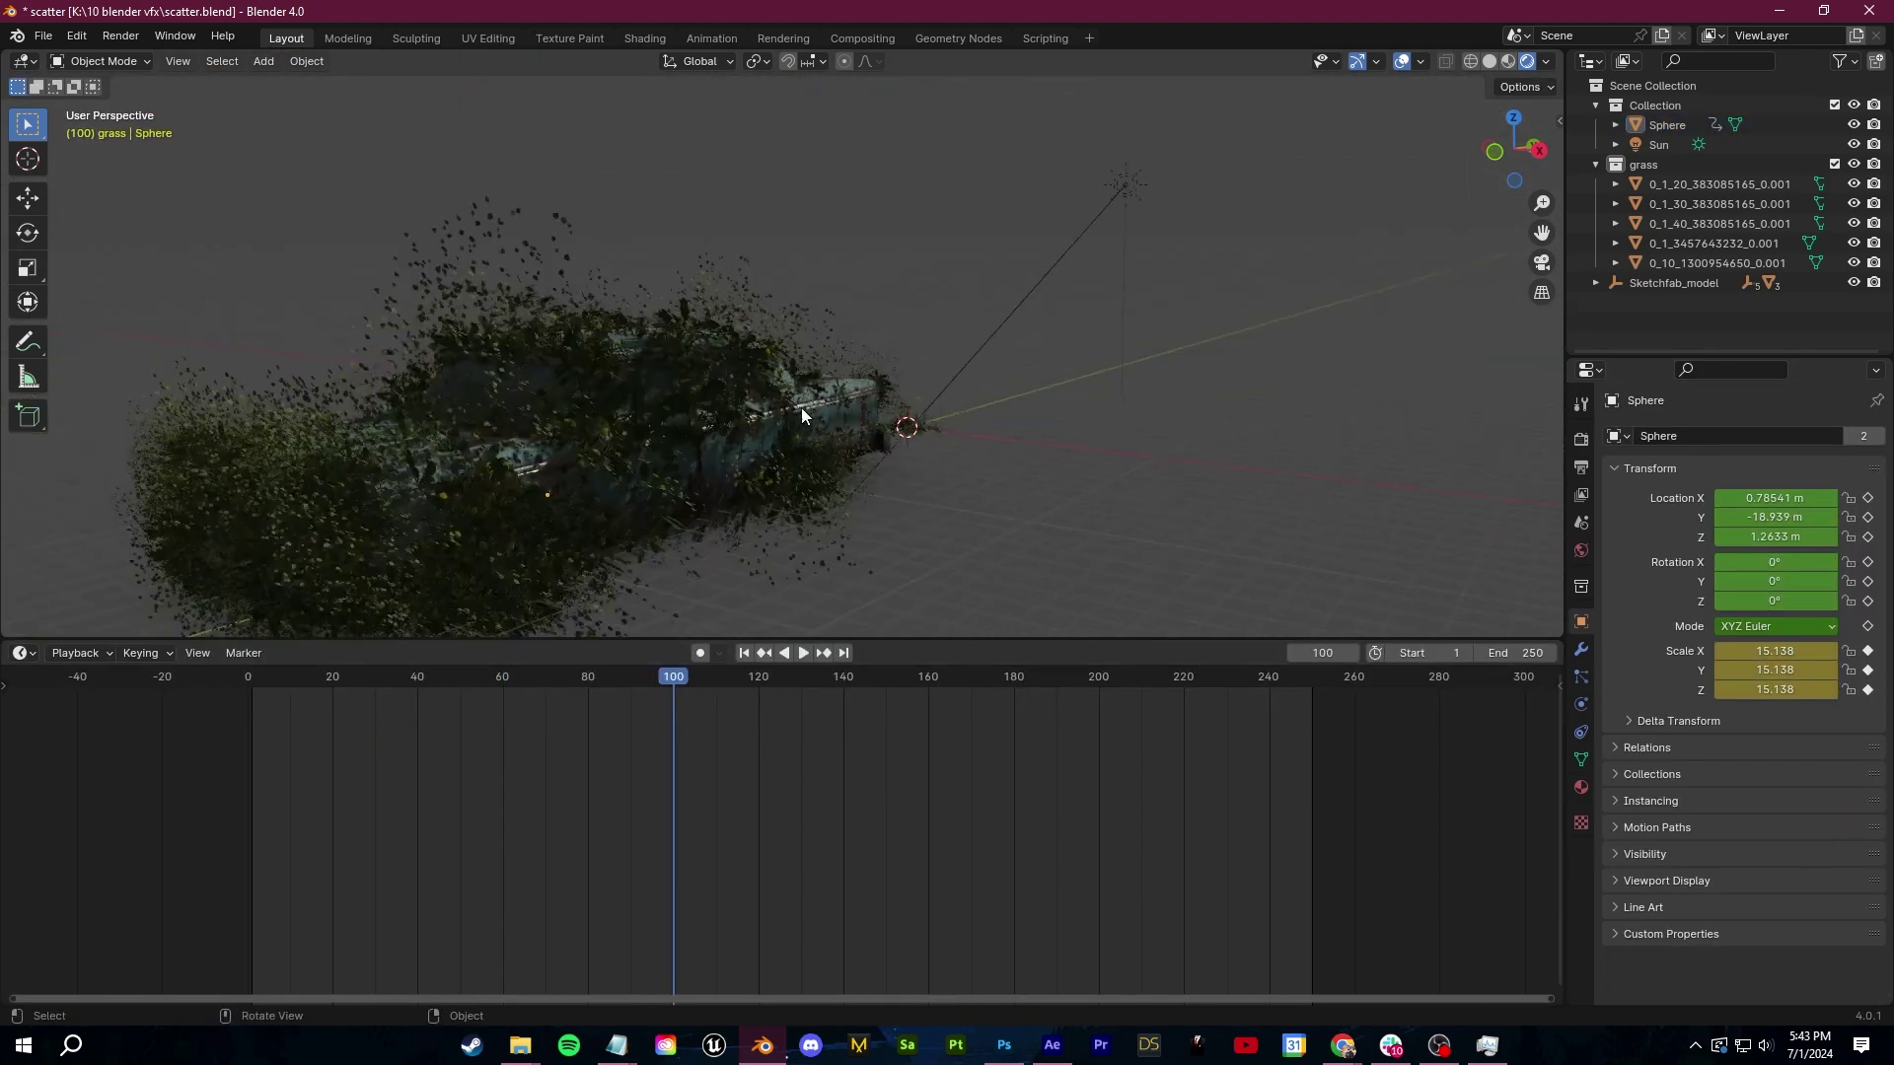
# Play and scrub the animation while orbiting the car to check how the plants grow
pyautogui.hotkey('shift', 'Left')
pyautogui.press('space')
pyautogui.moveTo(800, 406); pyautogui.dragTo(817, 541, button='middle')
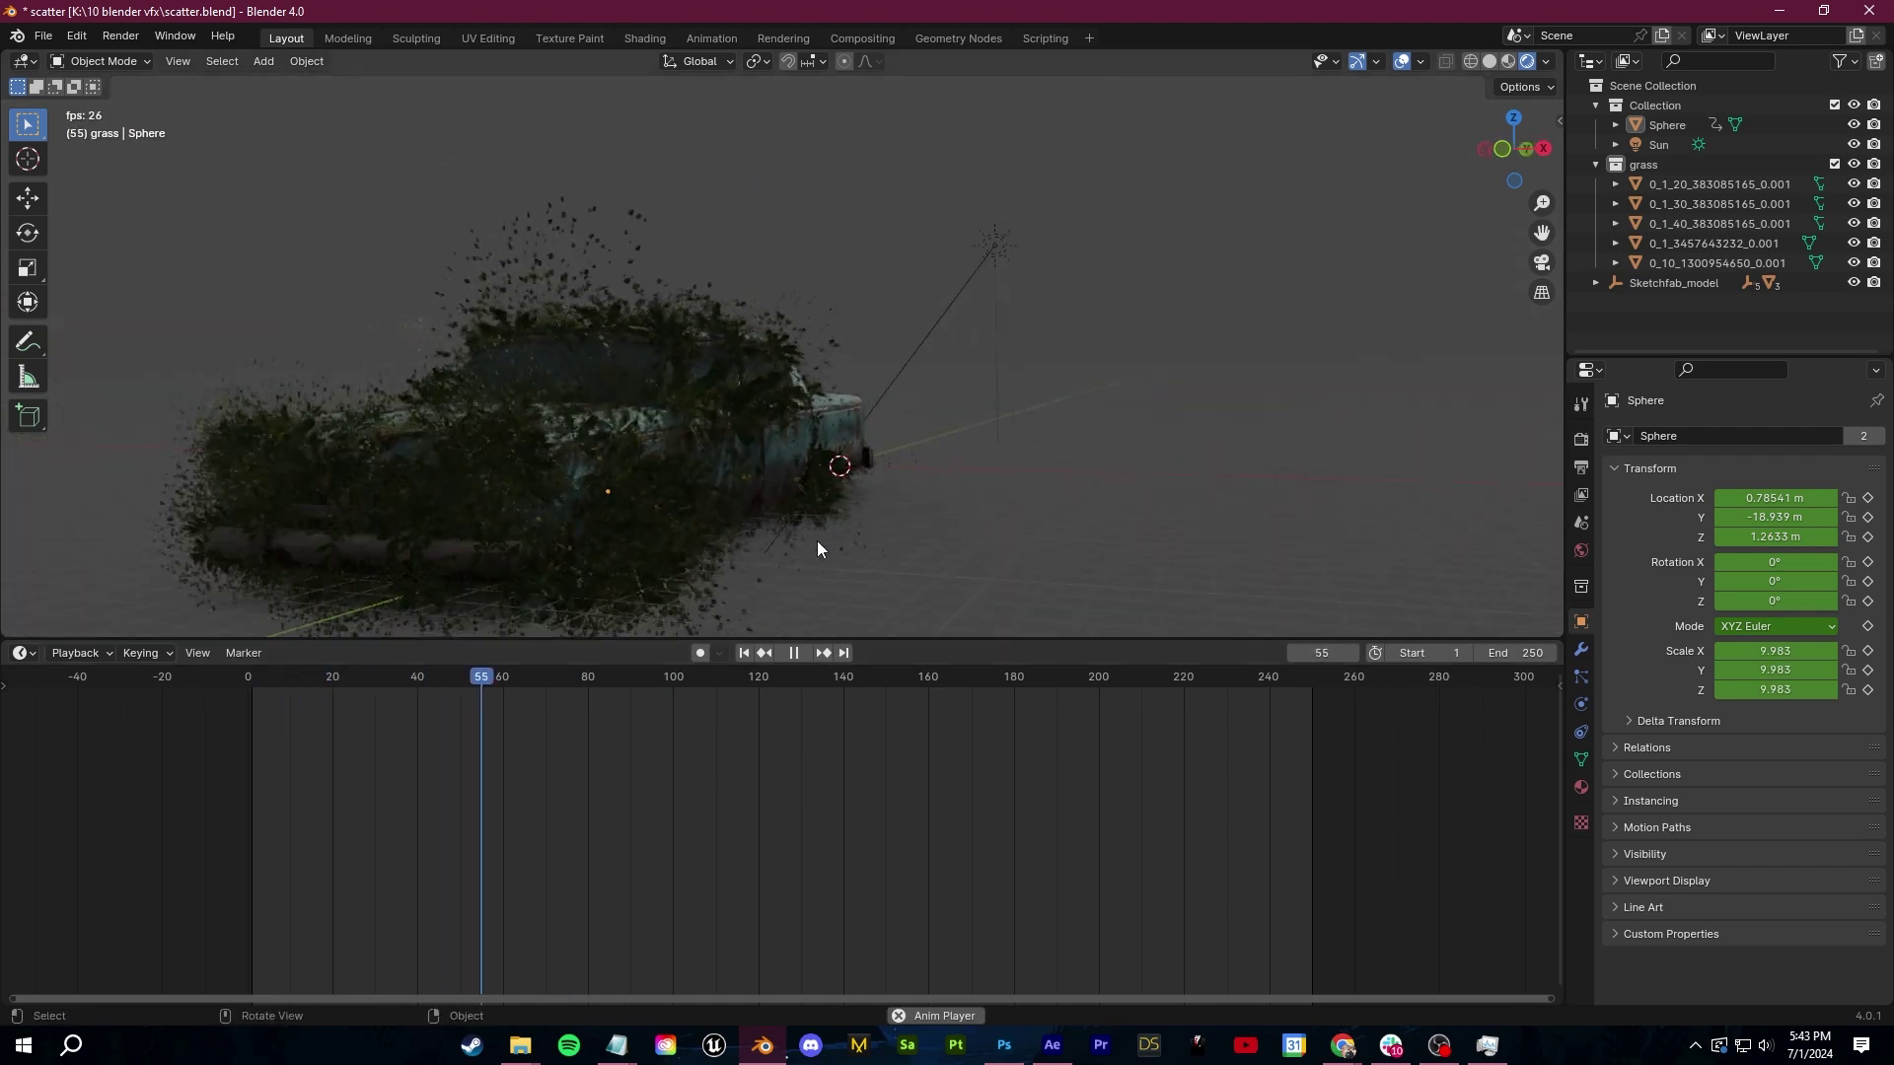
pyautogui.press('space')
pyautogui.moveTo(635, 683); pyautogui.dragTo(400, 696)
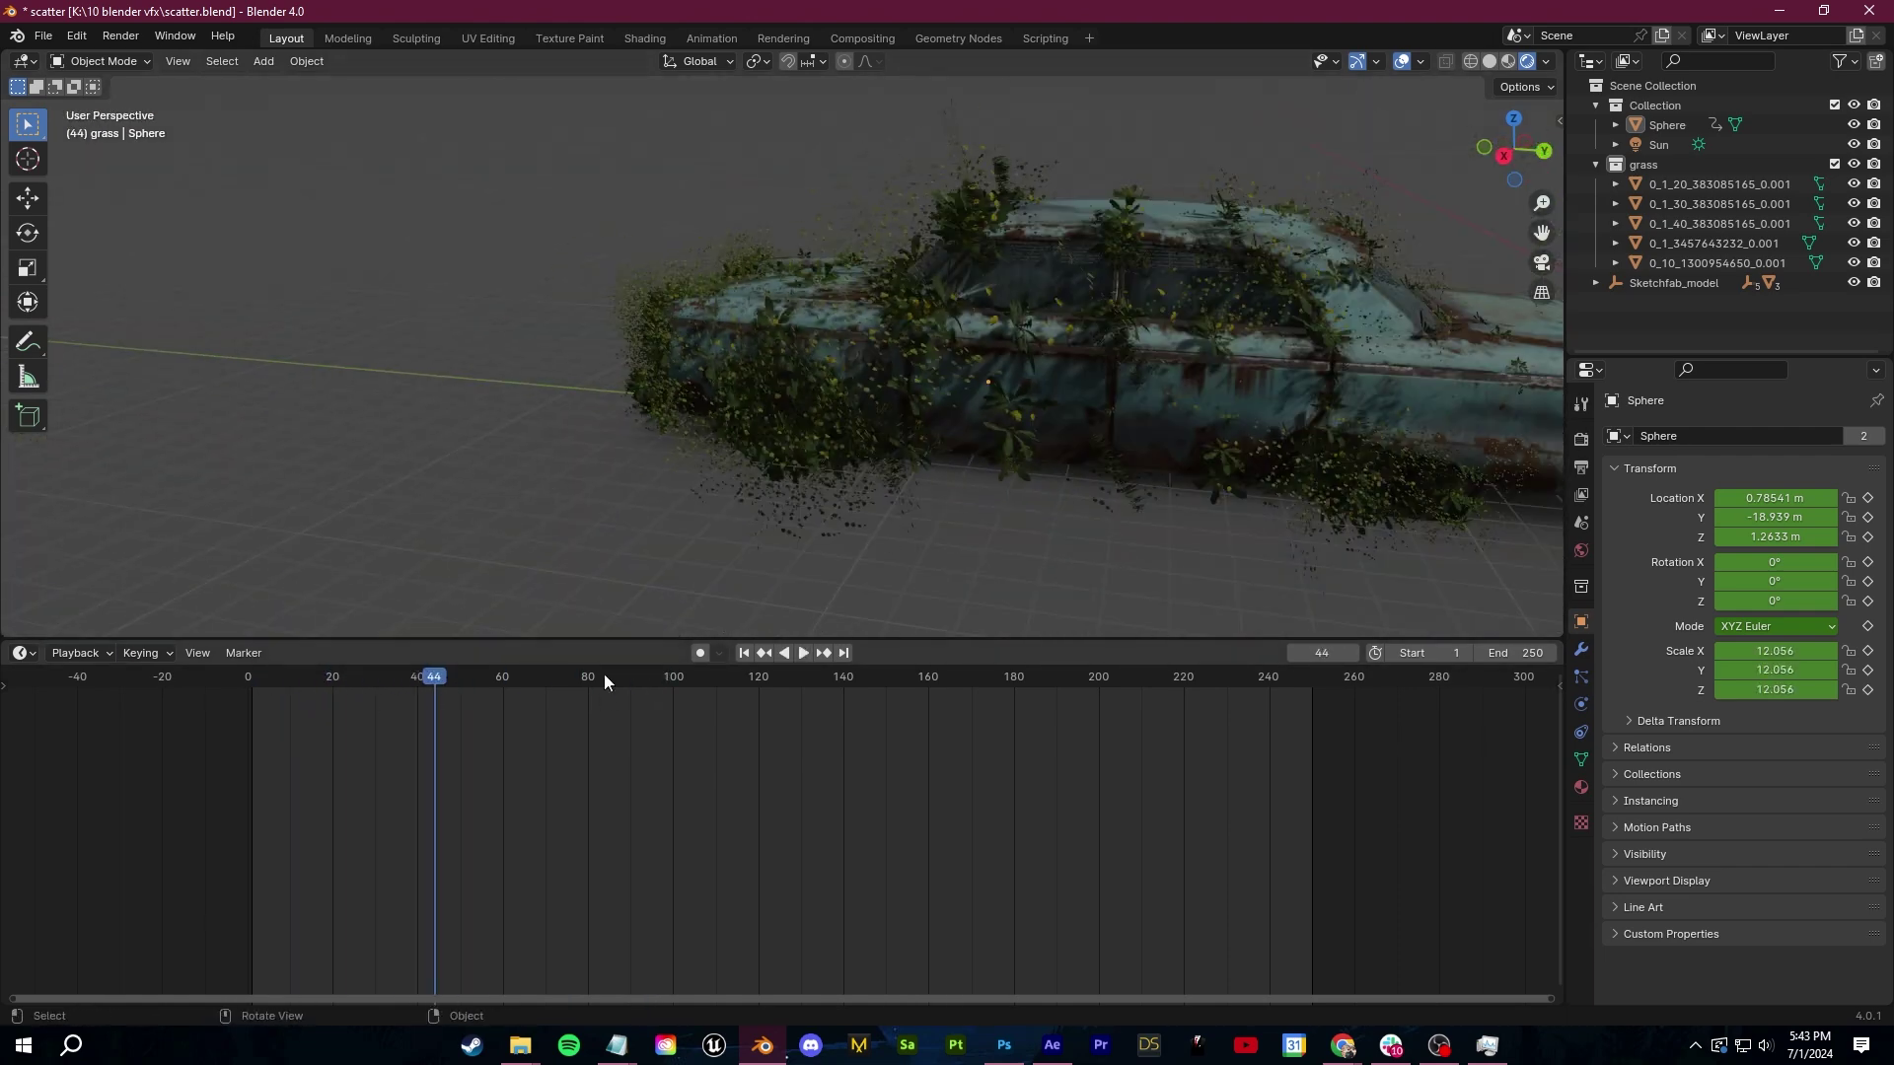
pyautogui.moveTo(604, 672); pyautogui.dragTo(177, 688)
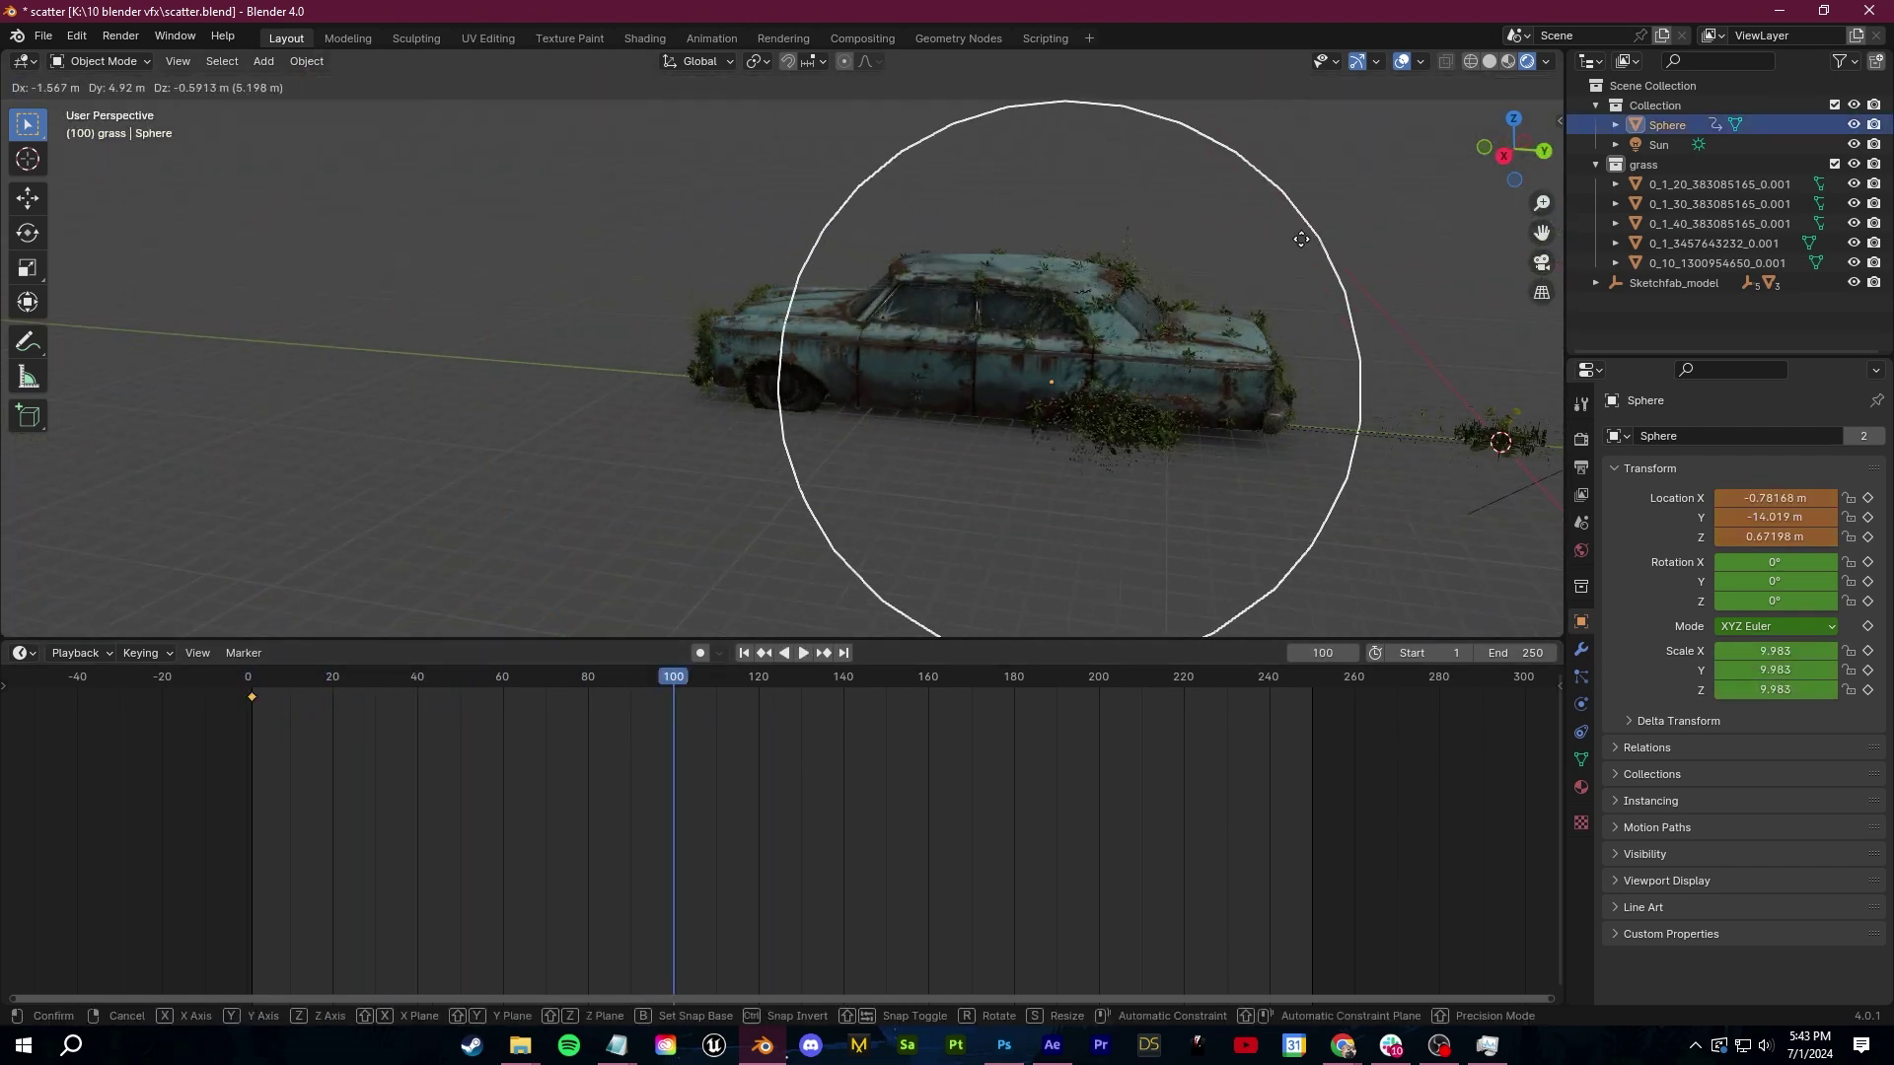
# Move the sphere over the car's front end and keyframe its location, rotation and scale at frame 0
pyautogui.press('g')
pyautogui.click(694, 588)
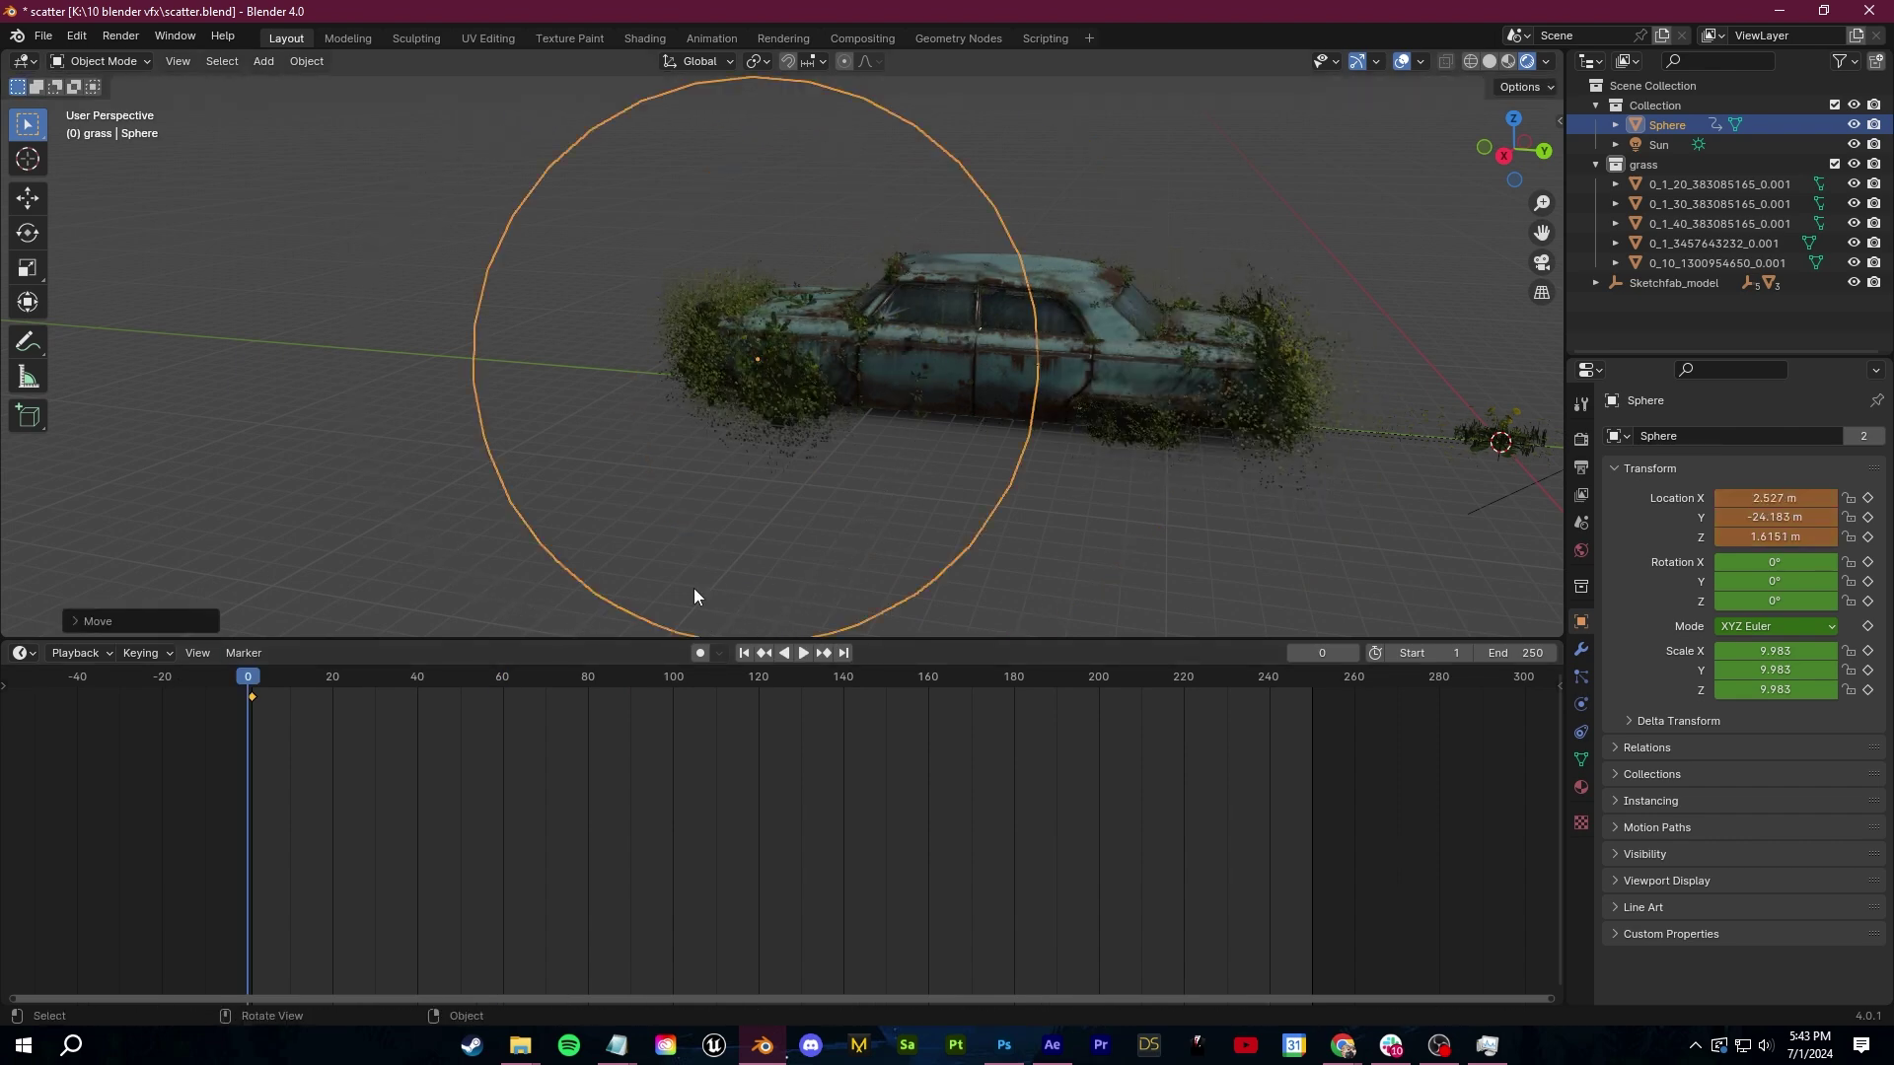
pyautogui.press('i')
pyautogui.click(725, 480)
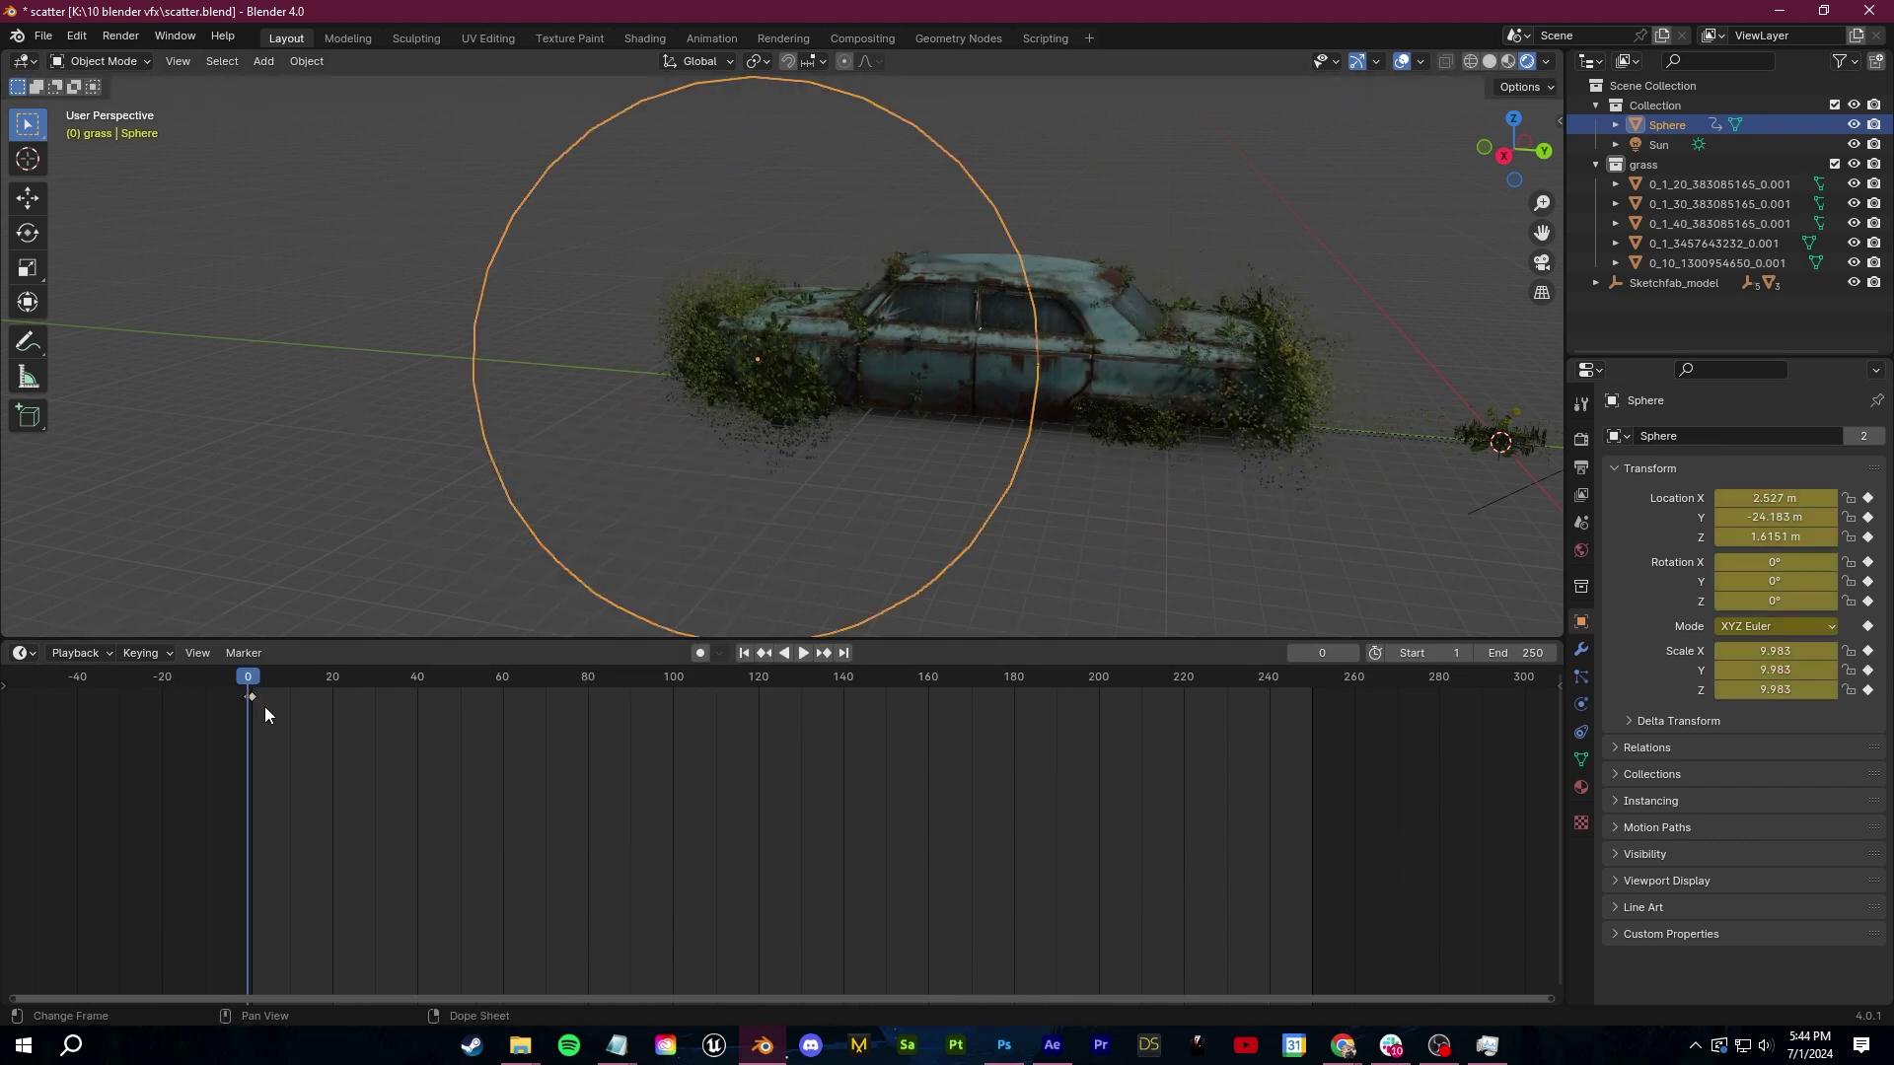
# At frame 100, move the sphere to the car's rear end, enlarge it to a scale of about 12.6, and keyframe it
pyautogui.moveTo(629, 716); pyautogui.dragTo(673, 720)
pyautogui.press('g')
pyautogui.click(1307, 387)
pyautogui.press('s')
pyautogui.click(1341, 381)
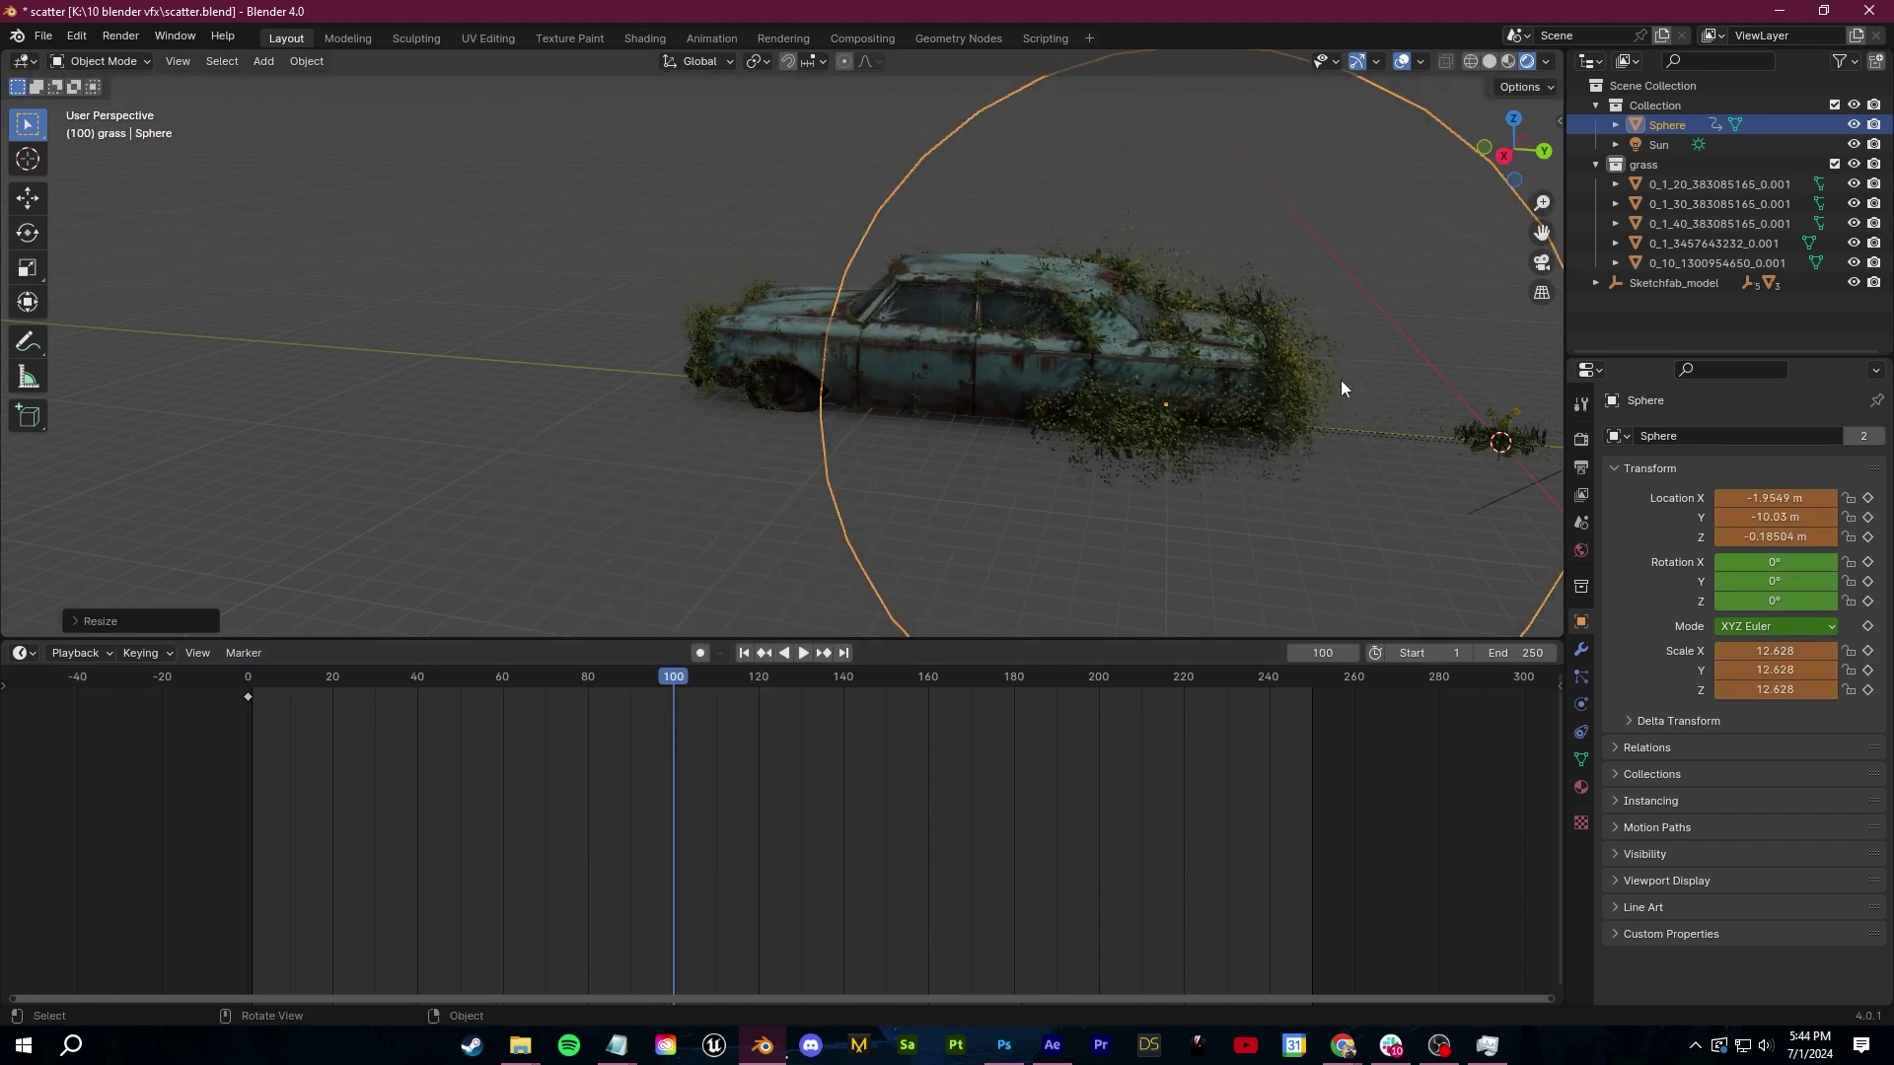
pyautogui.press('i')
pyautogui.click(1341, 381)
# Play back the animation and examine the plant growth travelling along the car from the rear corner
pyautogui.press('space')
pyautogui.click(342, 430)
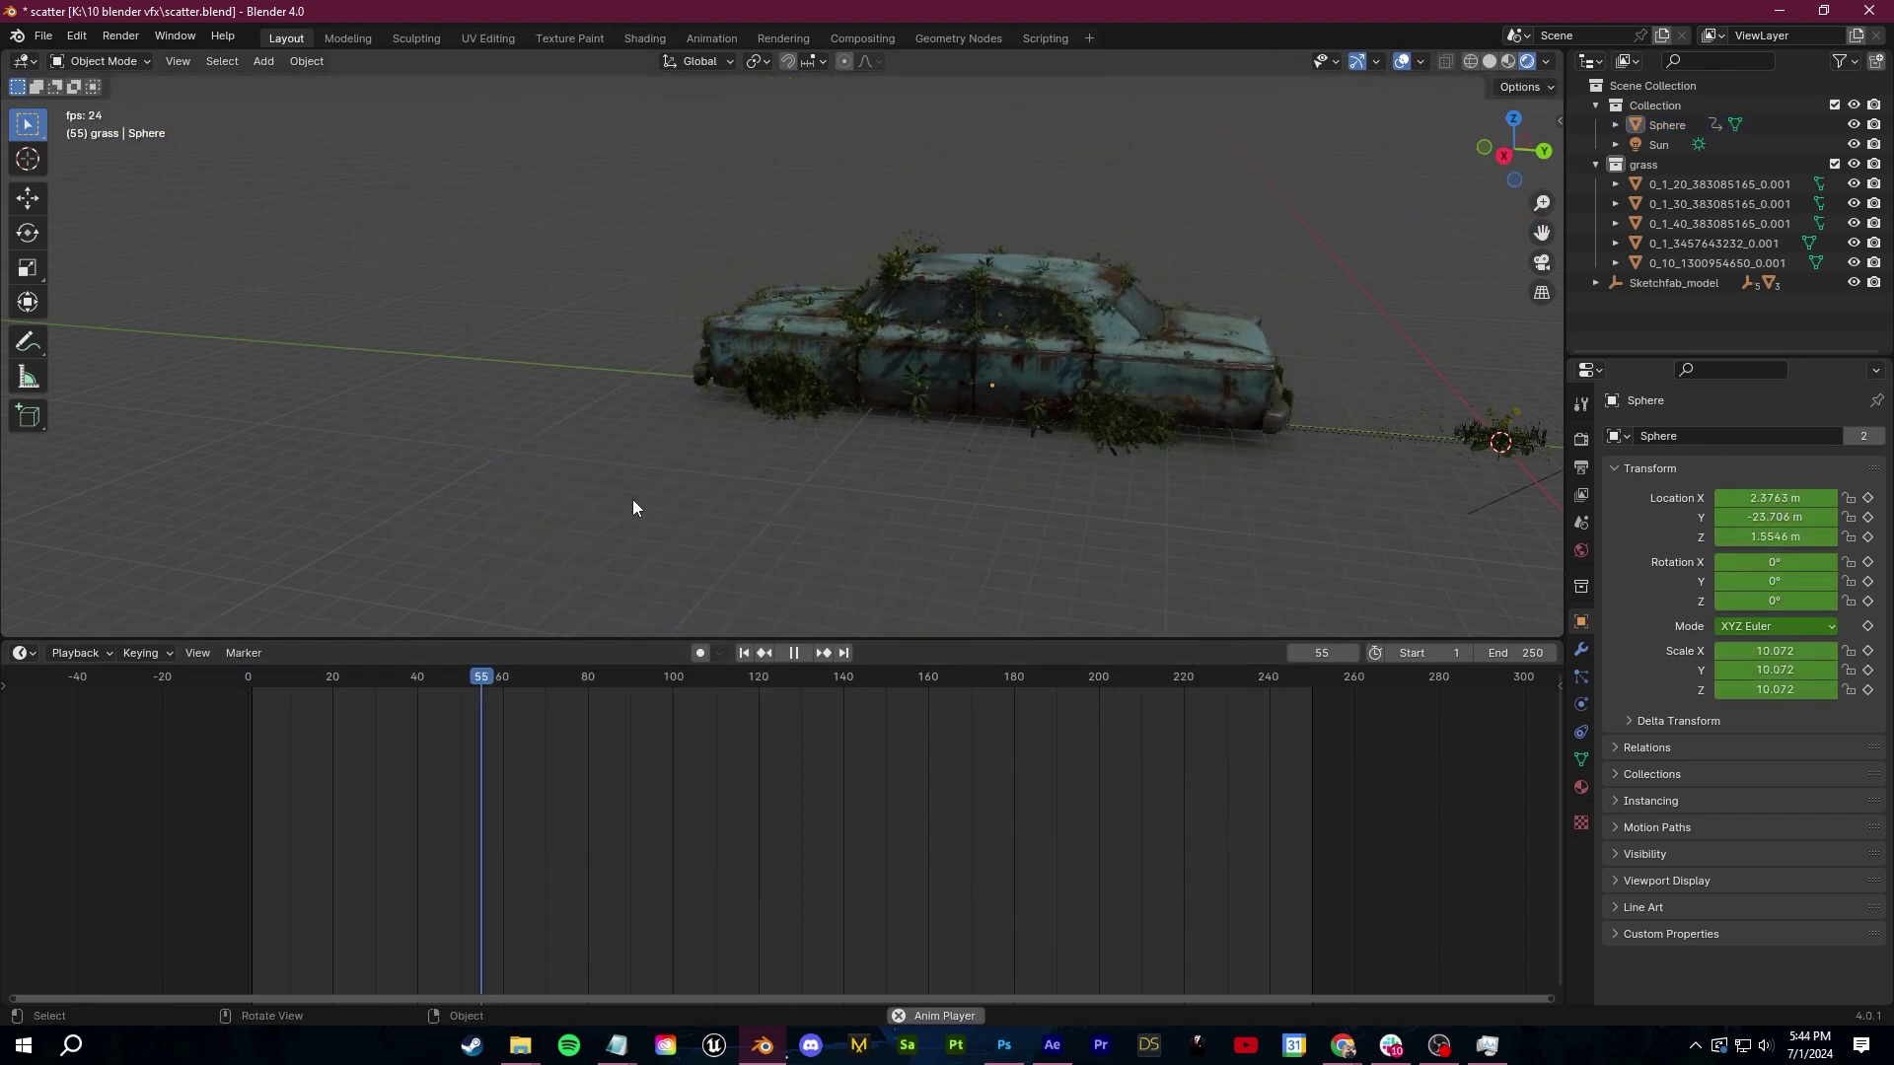
pyautogui.moveTo(631, 499); pyautogui.dragTo(468, 488, button='middle')
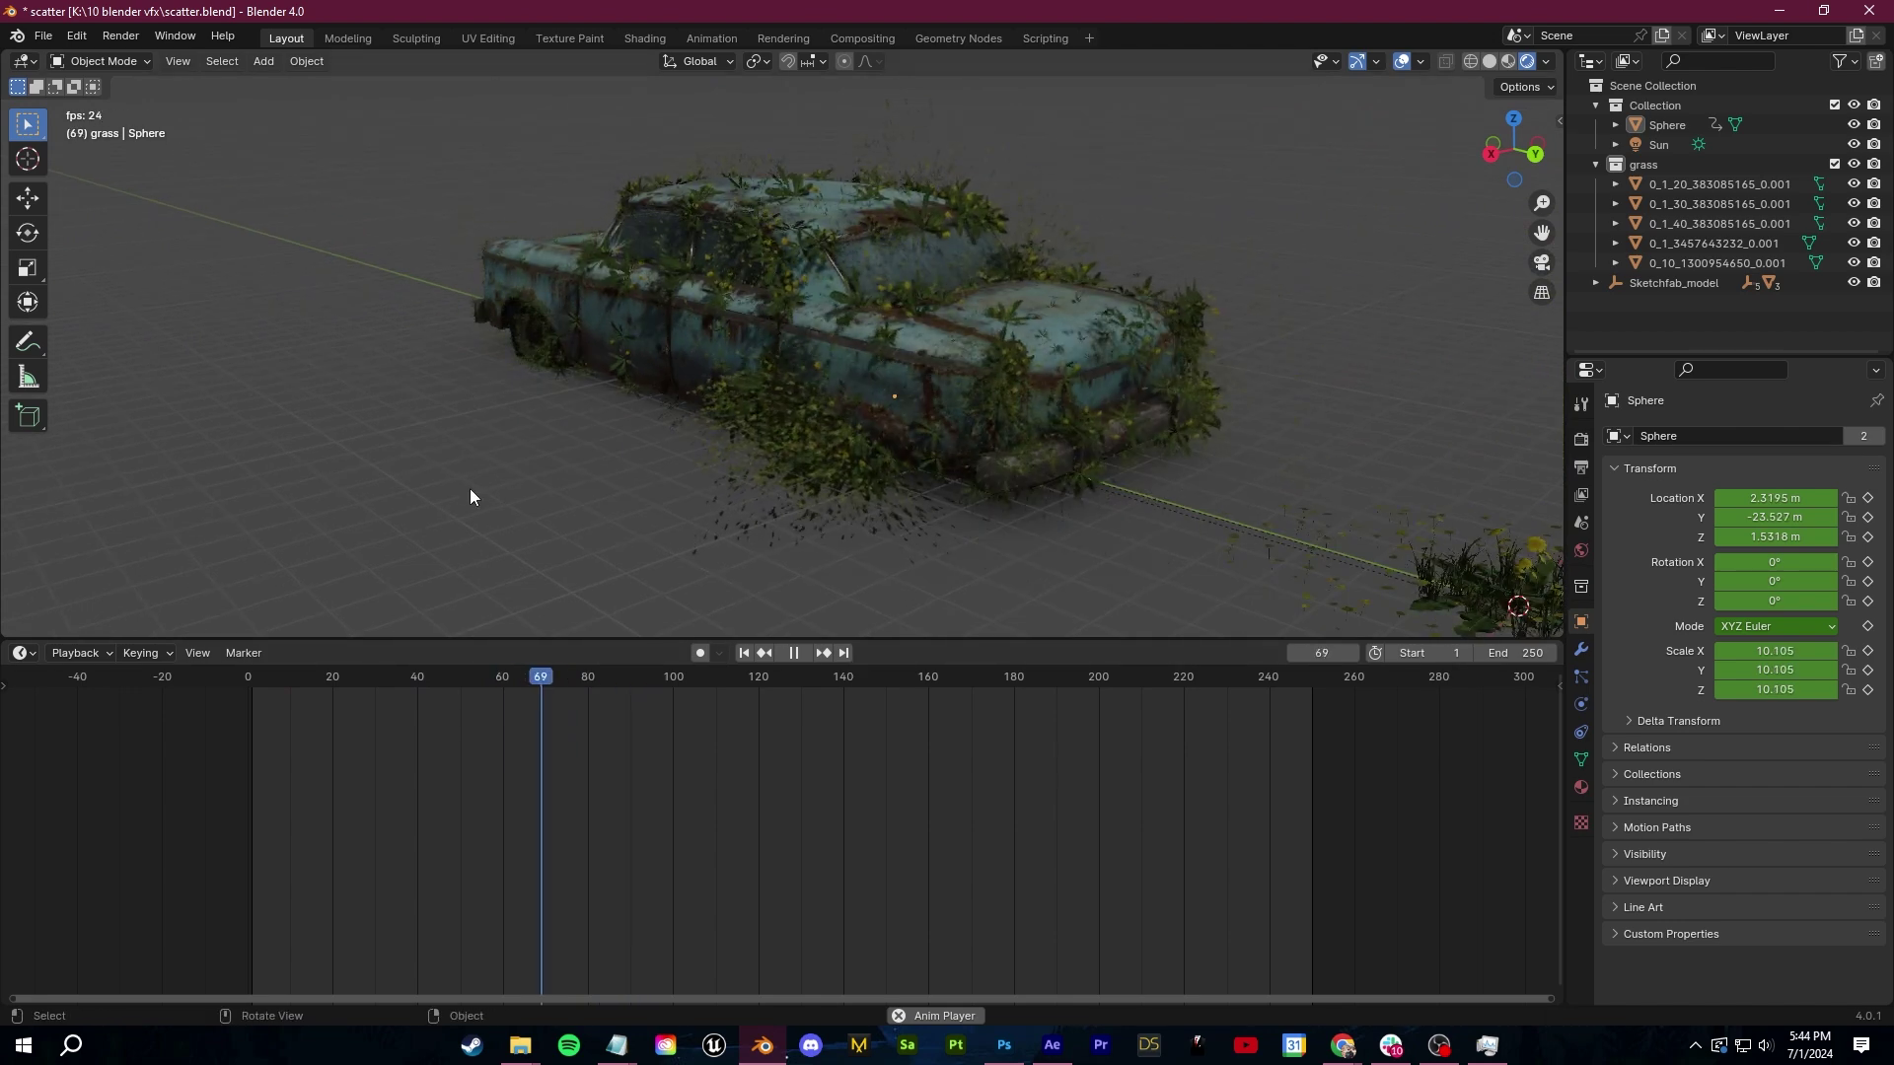
pyautogui.click(422, 692)
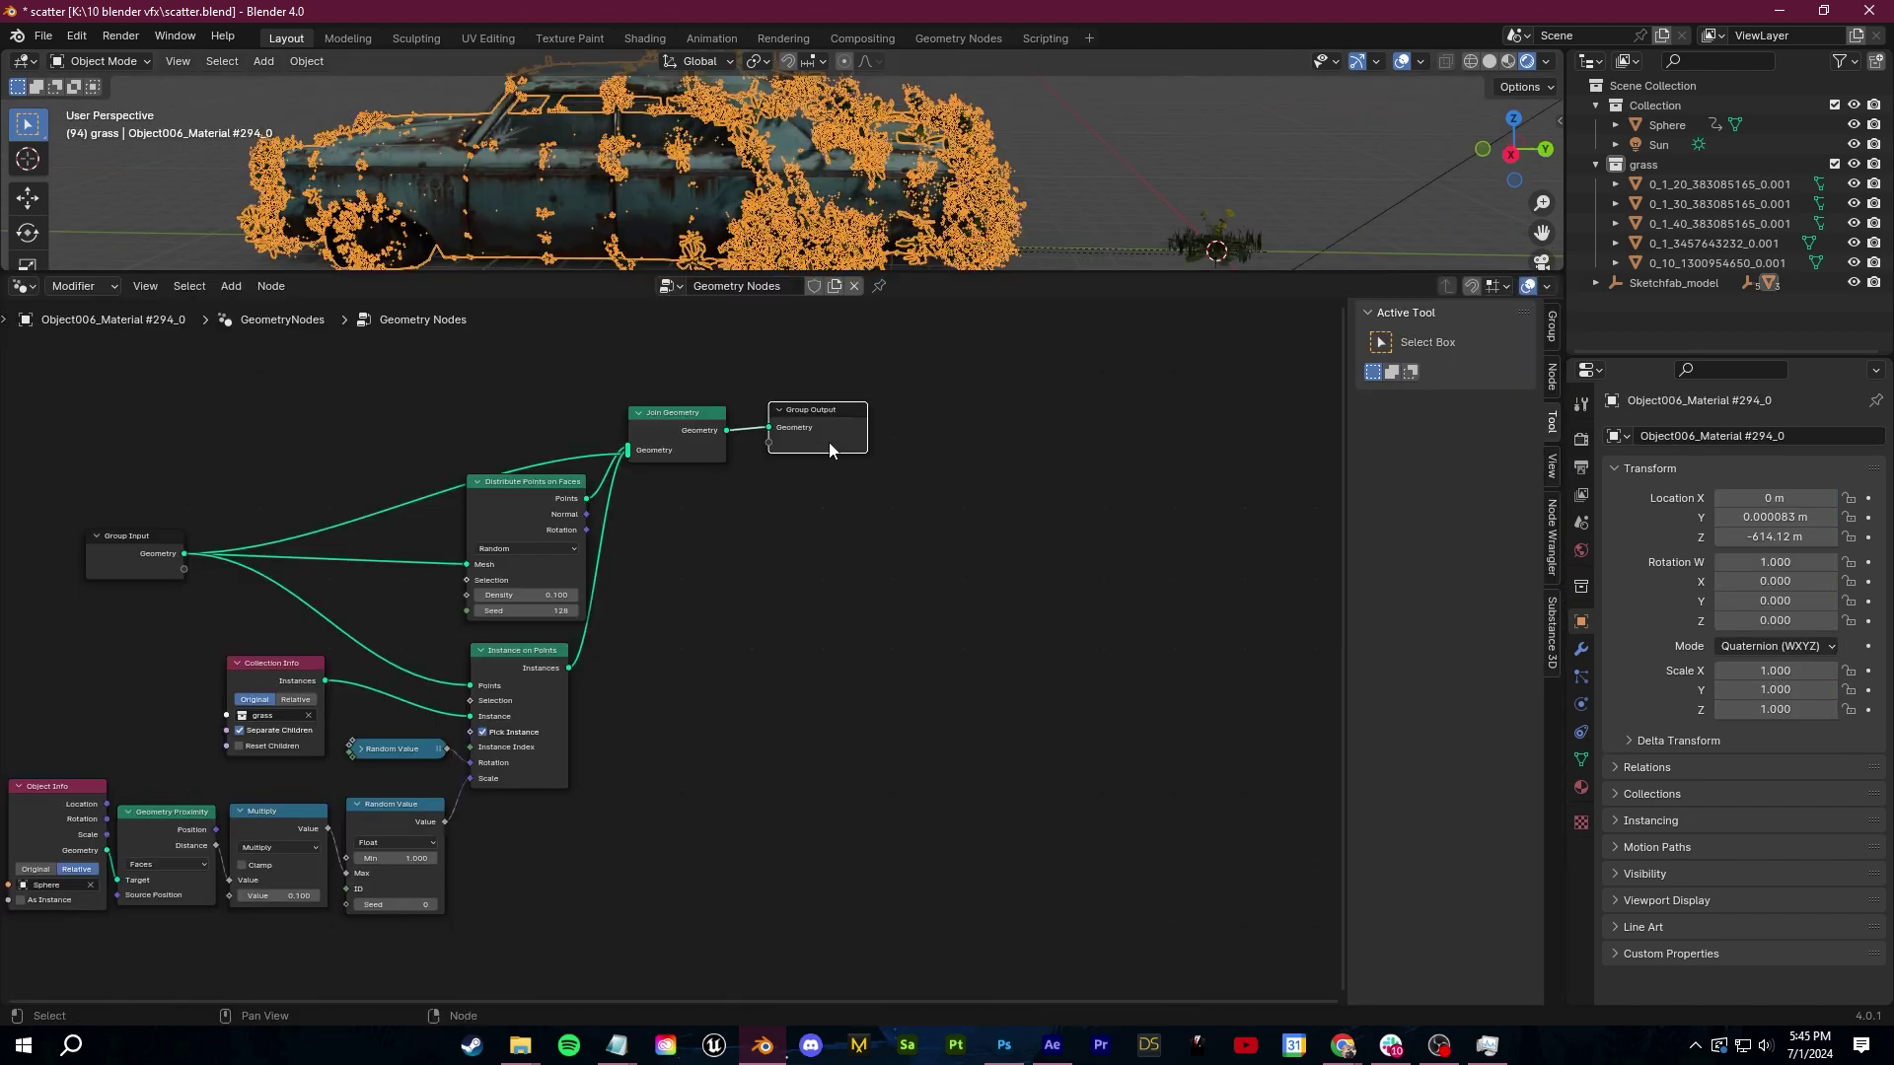
pyautogui.moveTo(748, 657); pyautogui.dragTo(1014, 663, button='middle')
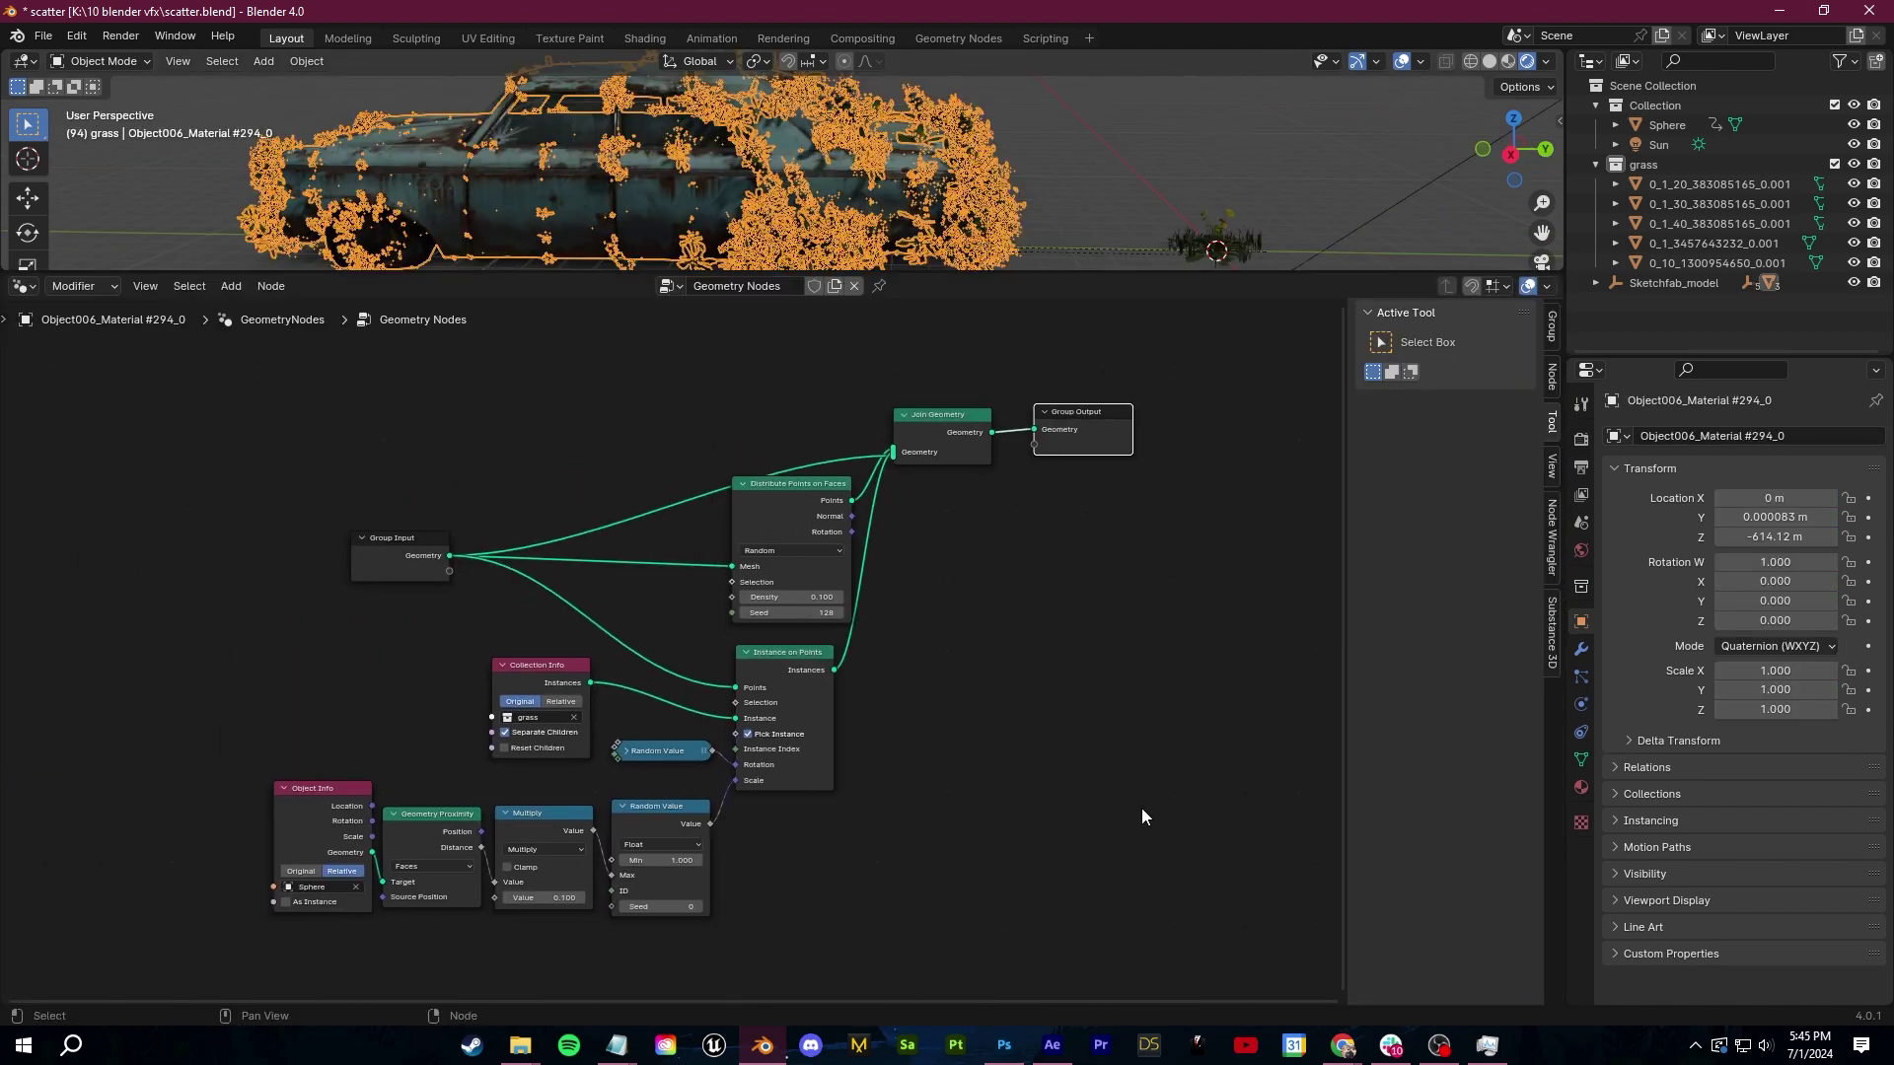
pyautogui.moveTo(1031, 838)
pyautogui.mouseDown(button='middle')
pyautogui.moveTo(1073, 839)
pyautogui.moveTo(1062, 852)
pyautogui.mouseUp(button='middle')
pyautogui.scroll(1, 1253, 902)
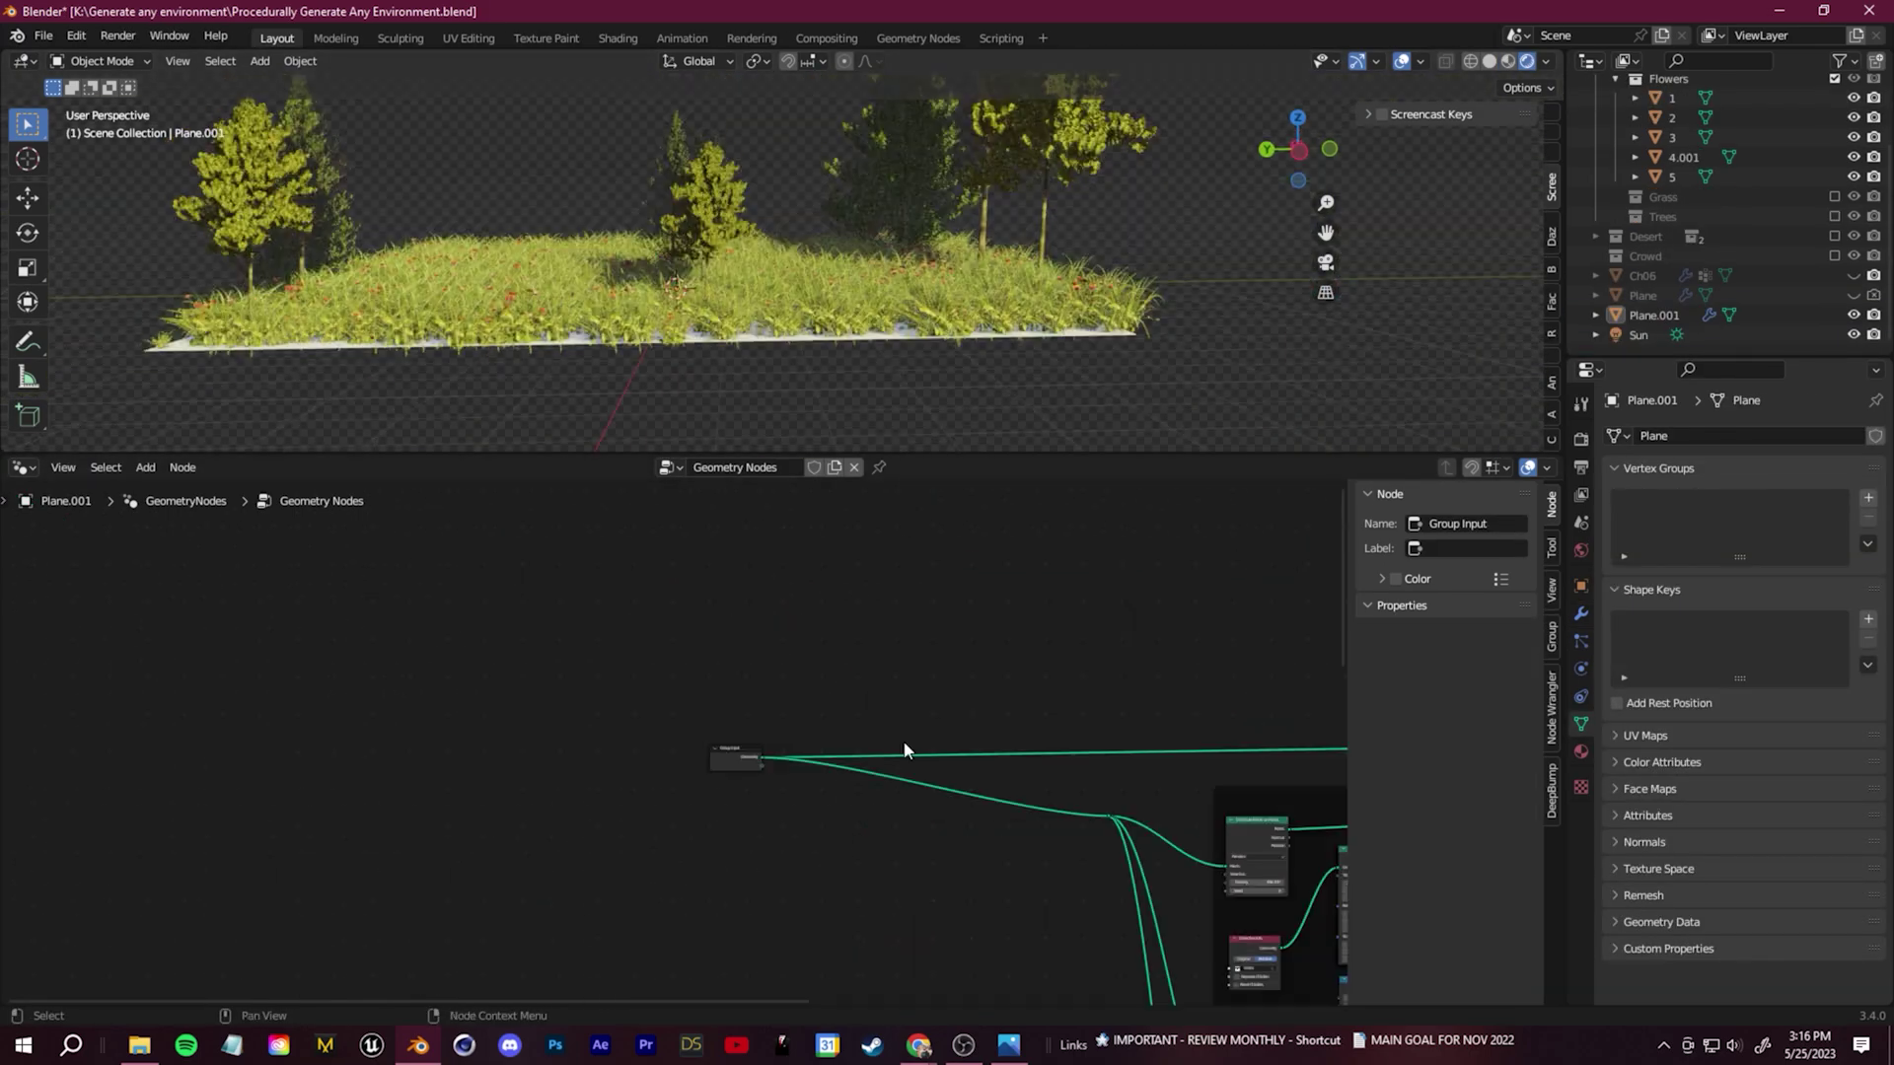
pyautogui.hotkey('shift', 'a')
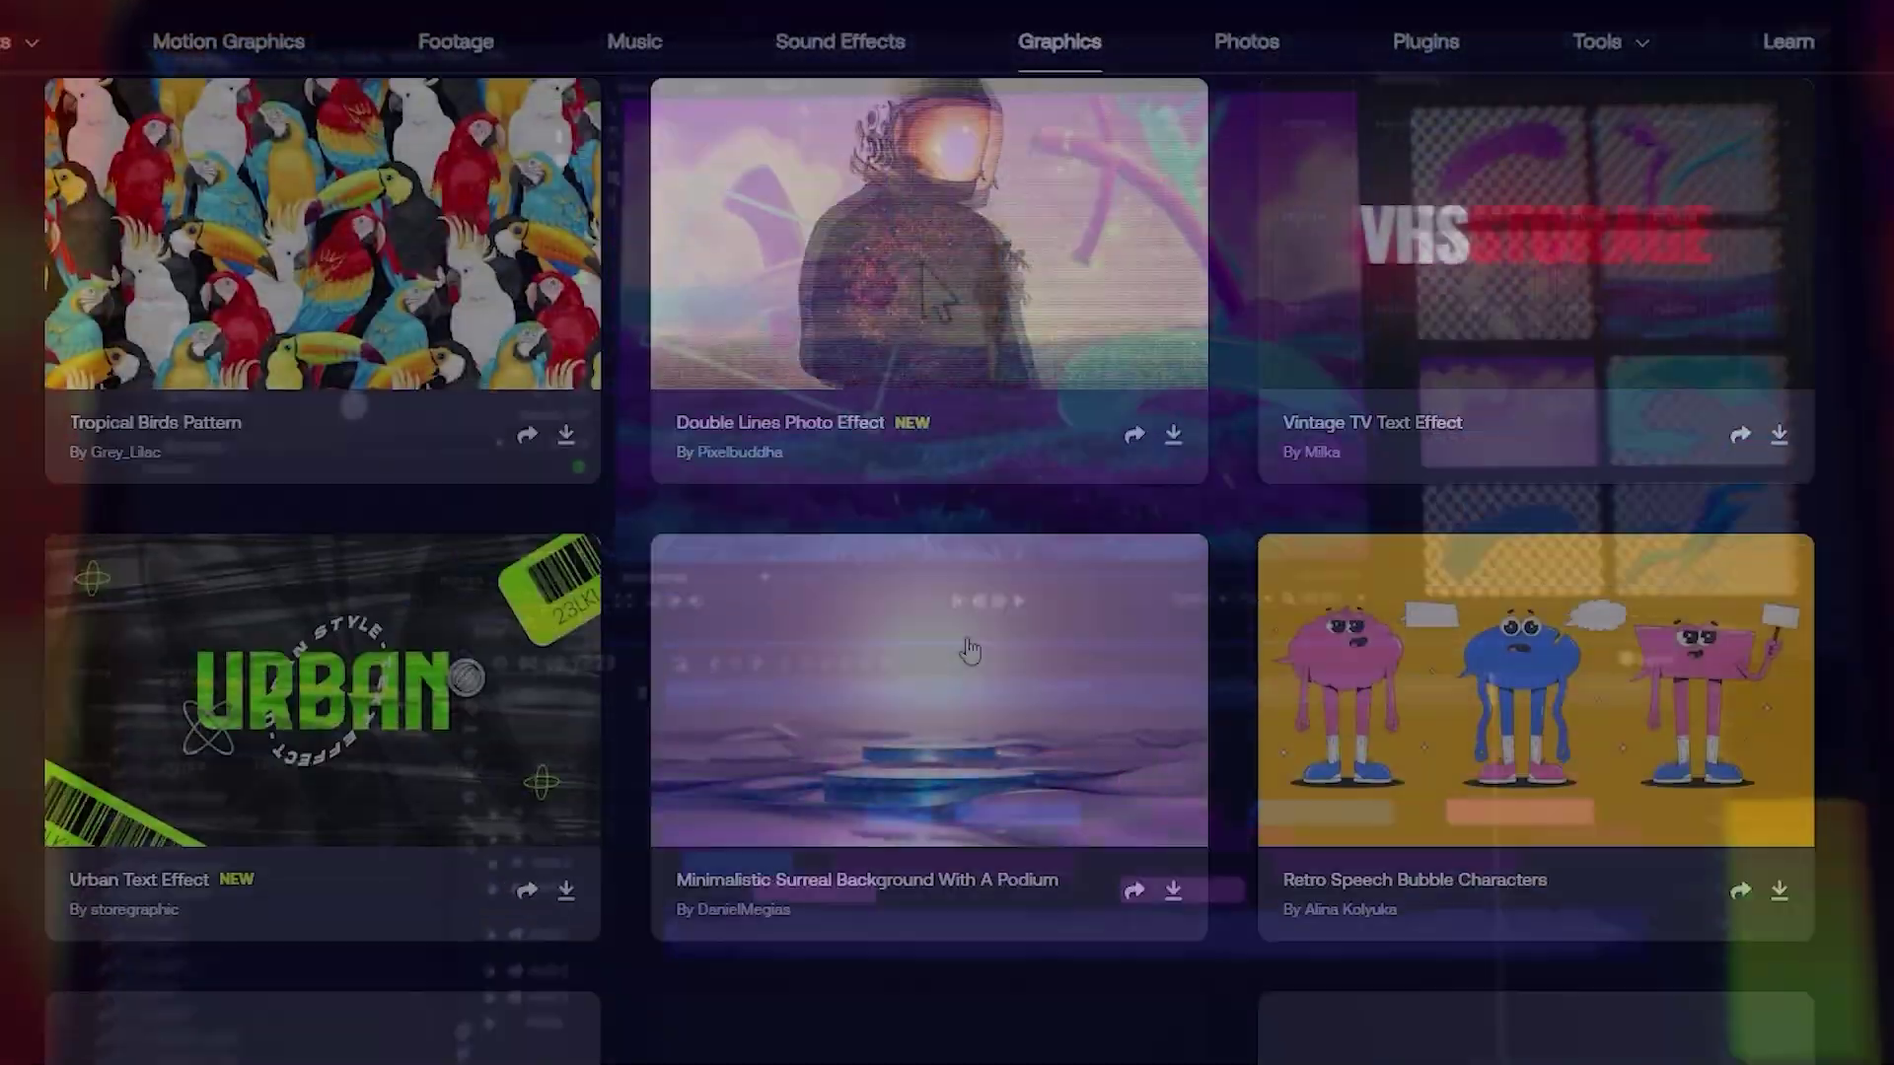
pyautogui.scroll(-10, 1288, 676)
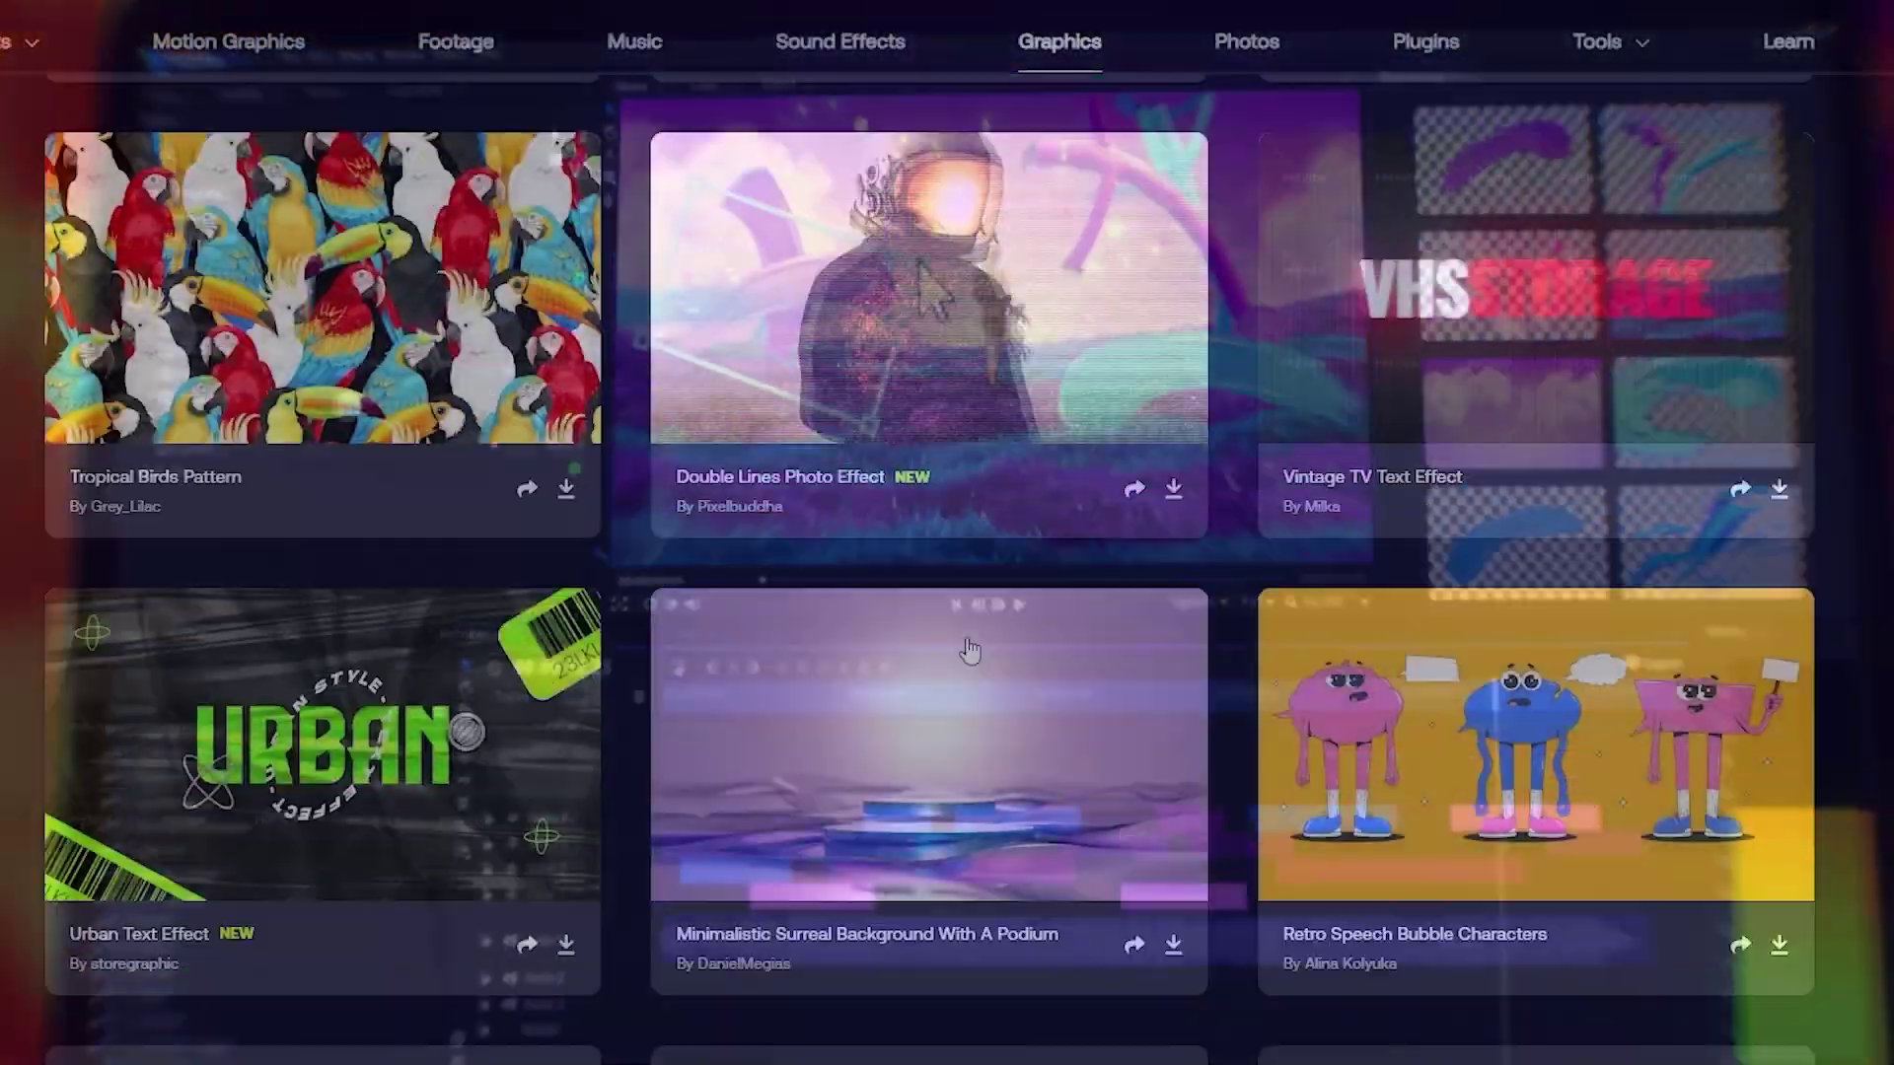
pyautogui.scroll(-10, 1292, 681)
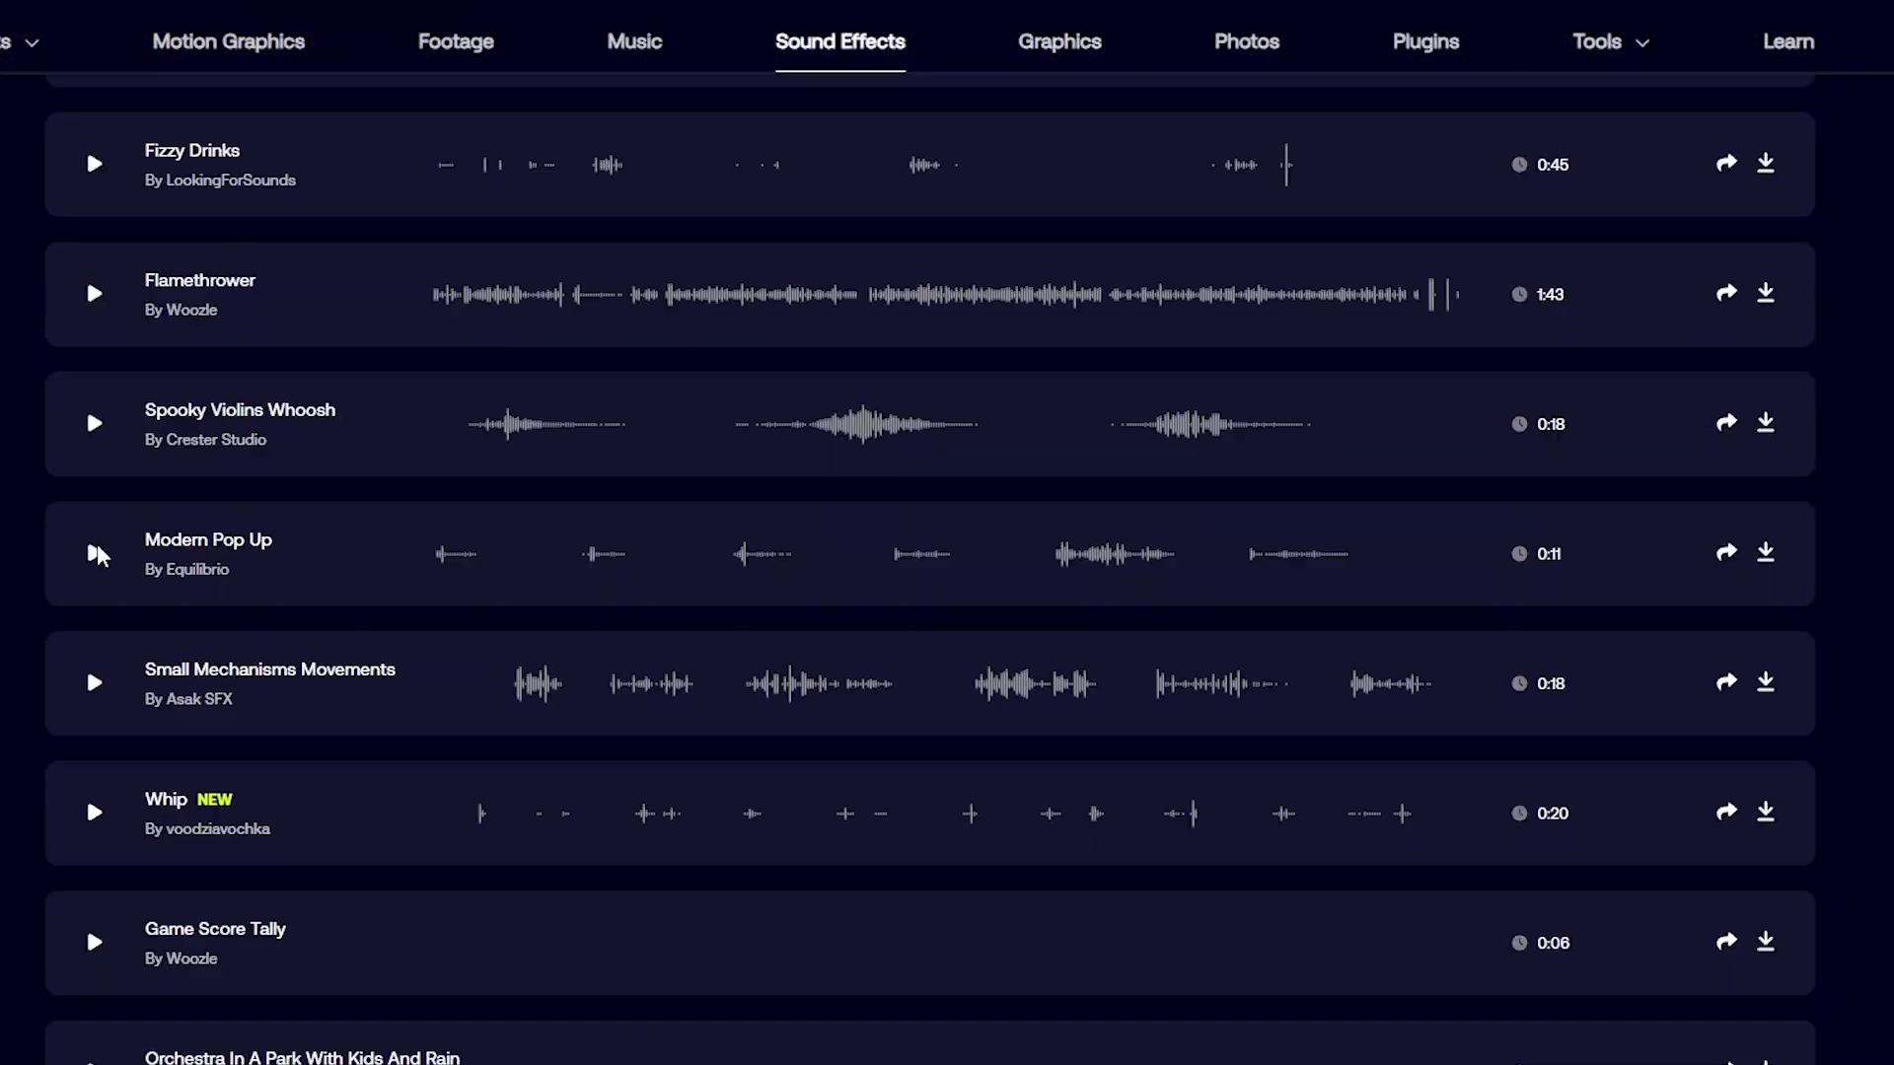
pyautogui.scroll(-2, 98, 556)
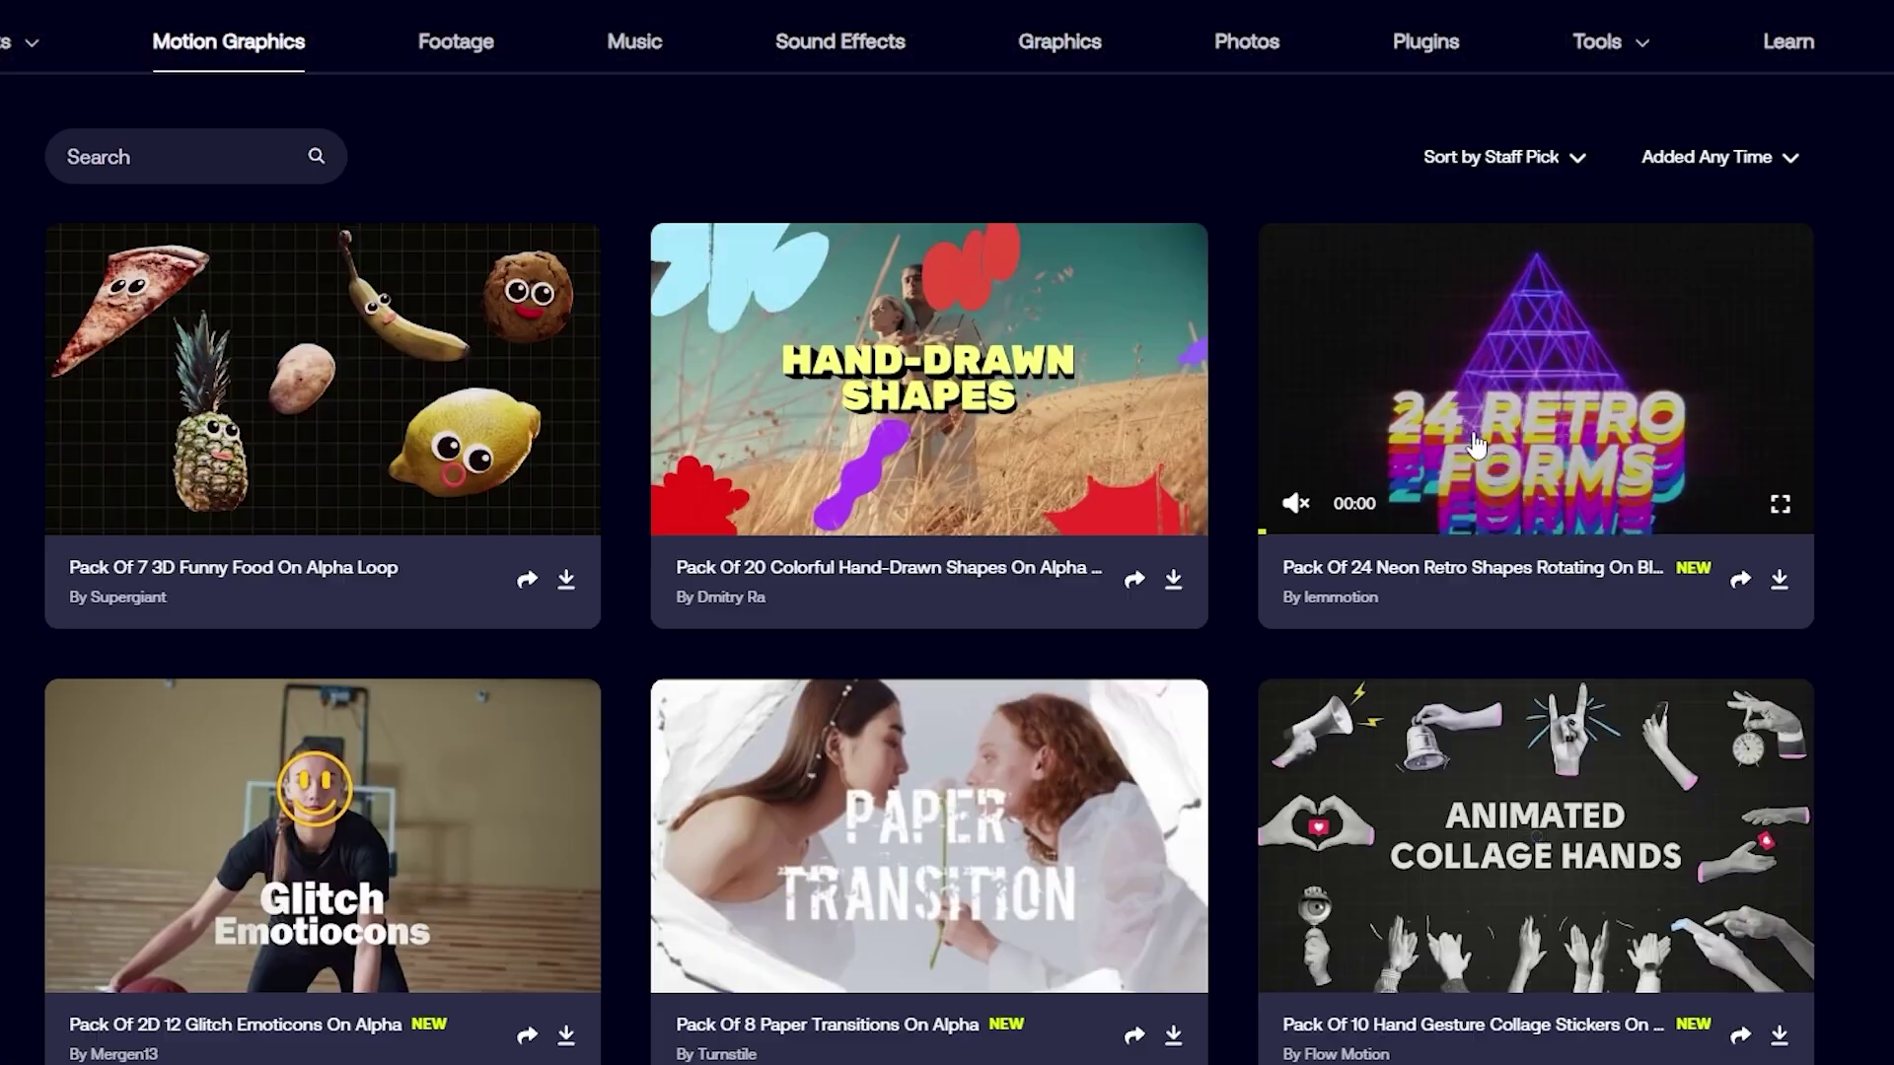
pyautogui.scroll(-6, 1578, 478)
pyautogui.scroll(-7, 1421, 624)
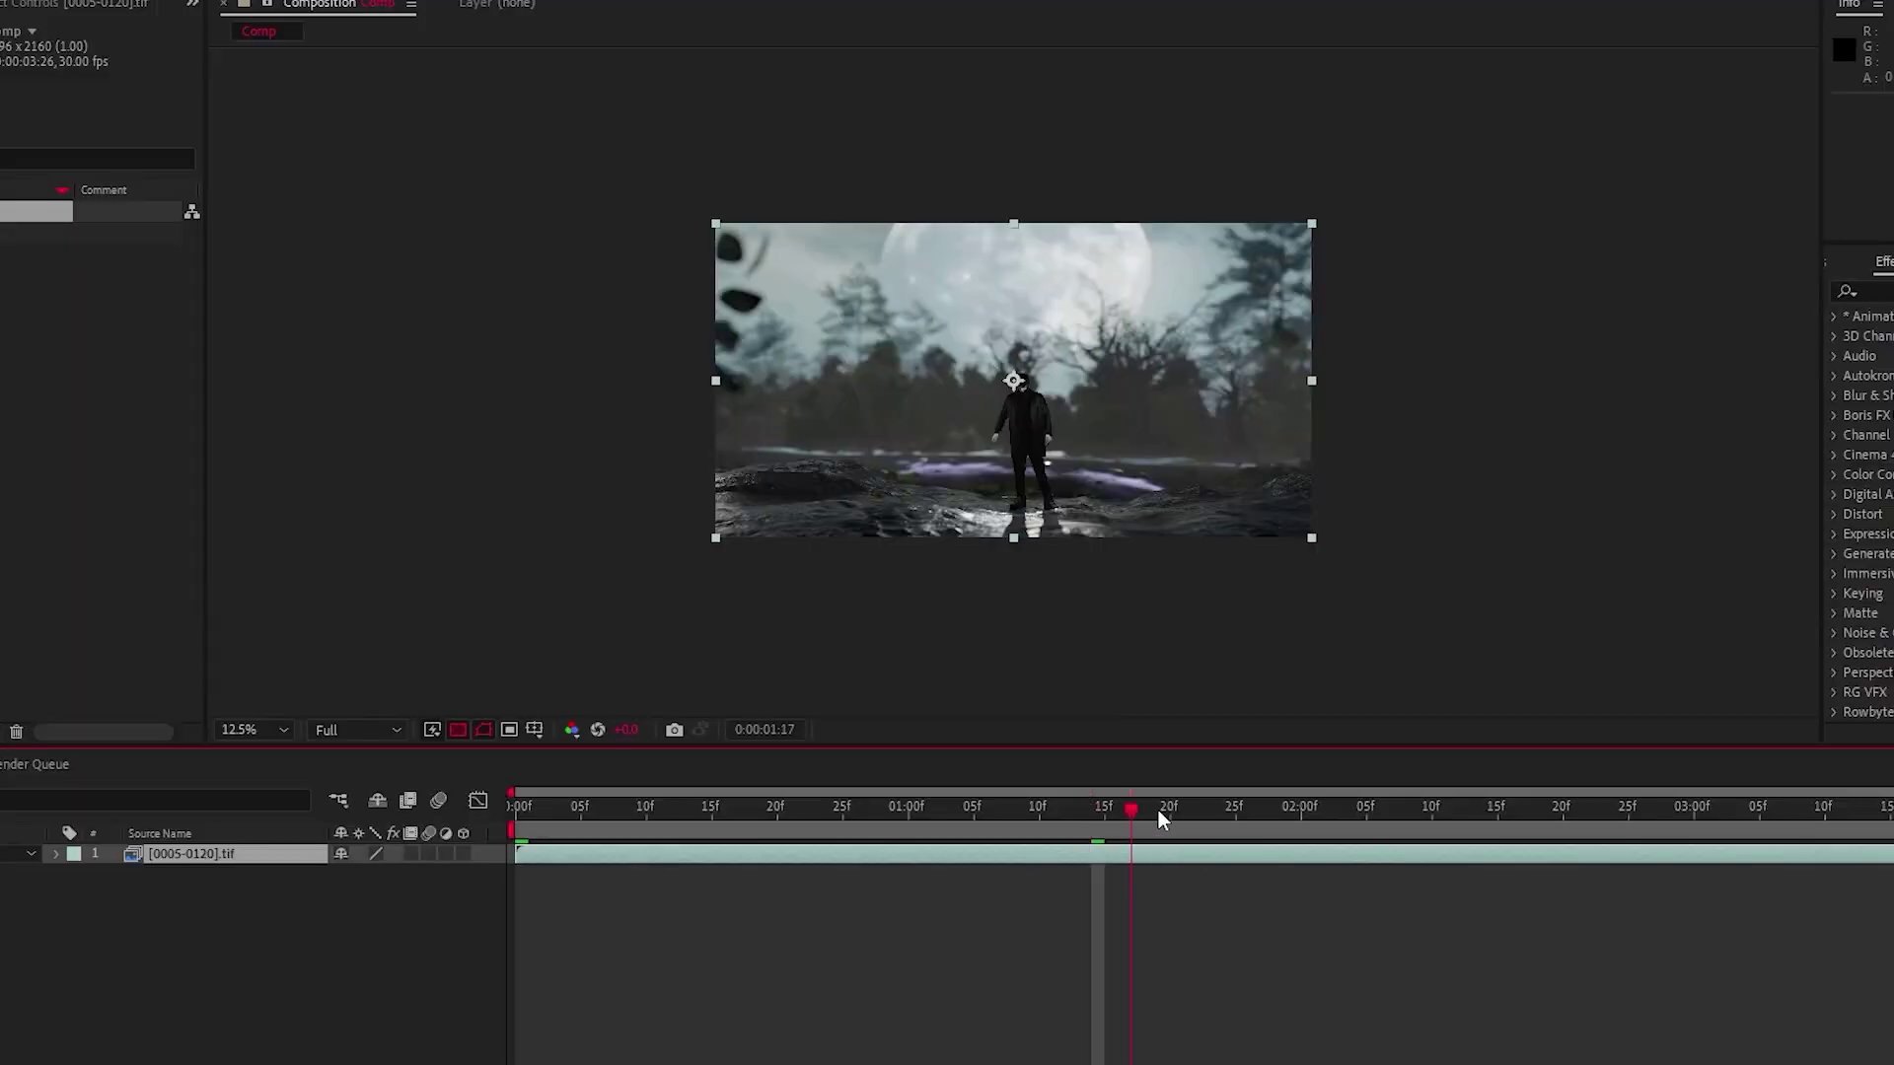
pyautogui.moveTo(1160, 813); pyautogui.dragTo(1404, 848)
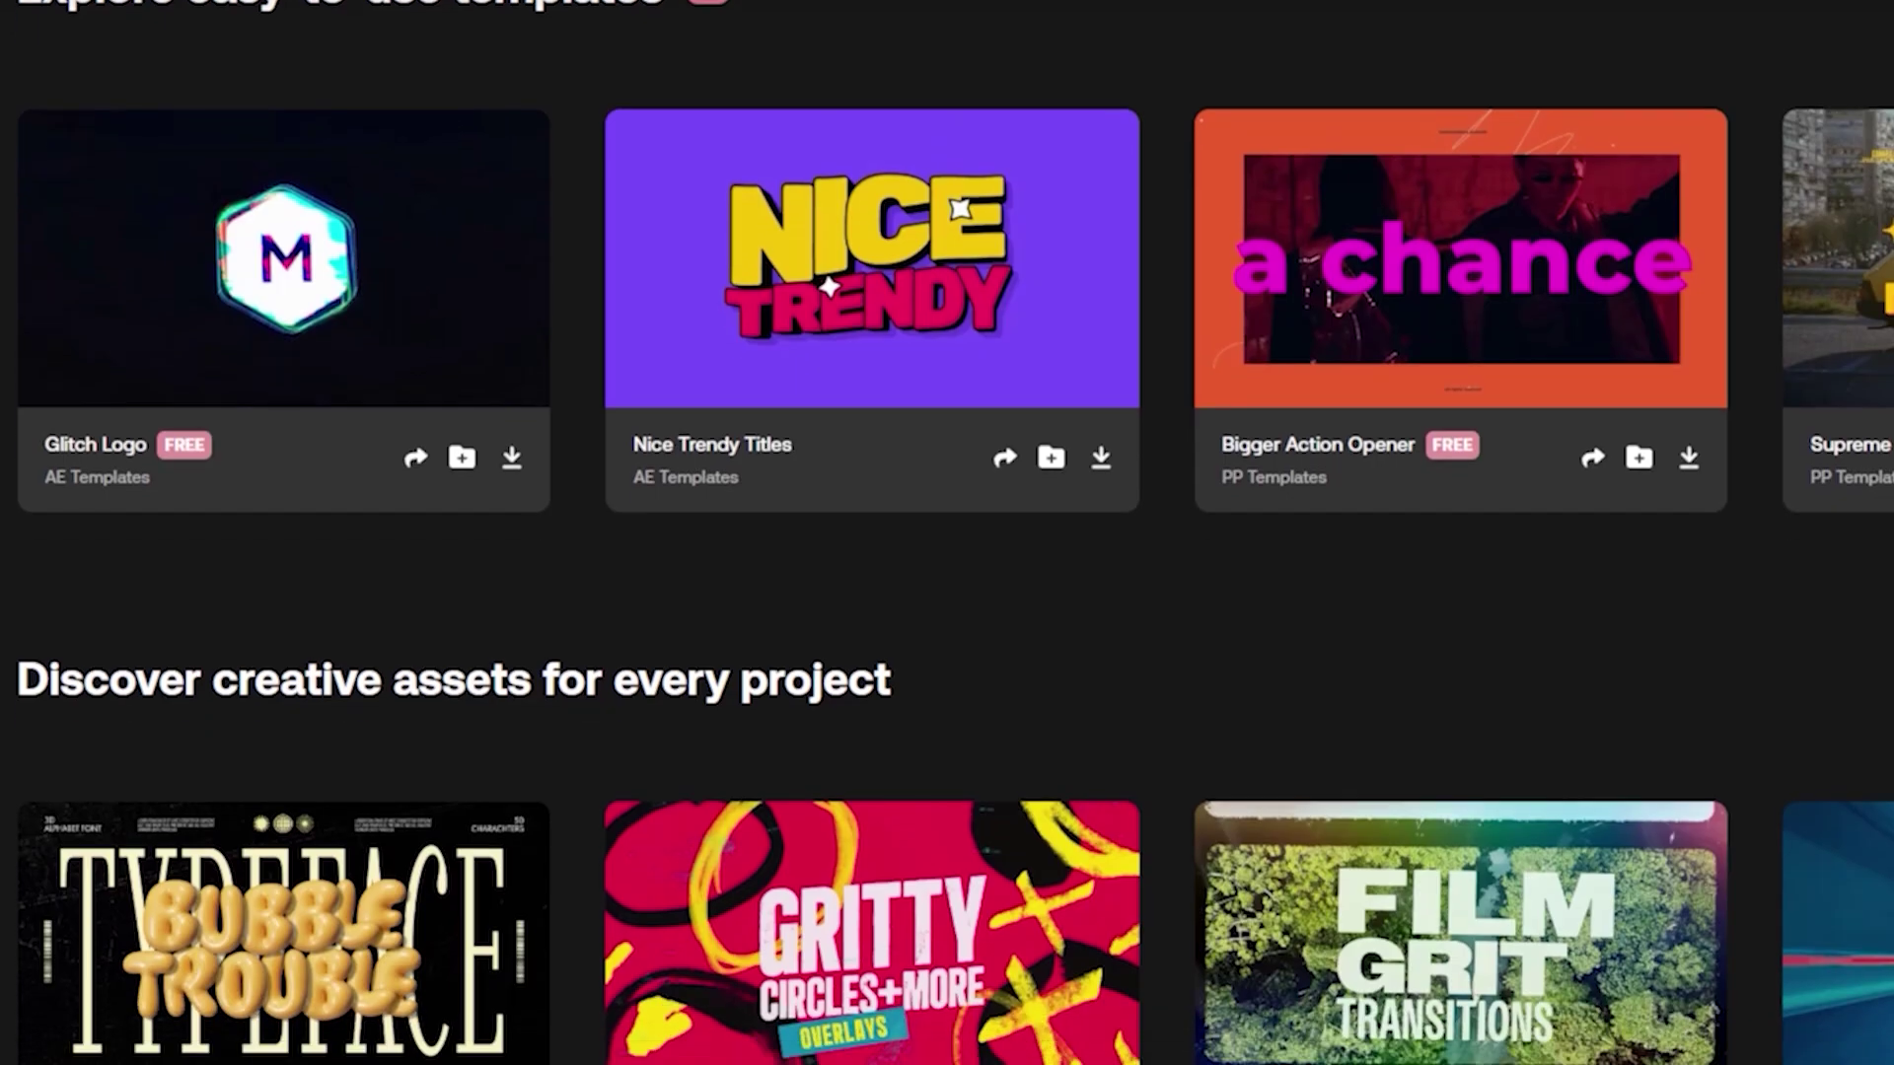
# Browse the template, asset and video effect plug-in listings on the stock asset website
pyautogui.scroll(-3, 947, 533)
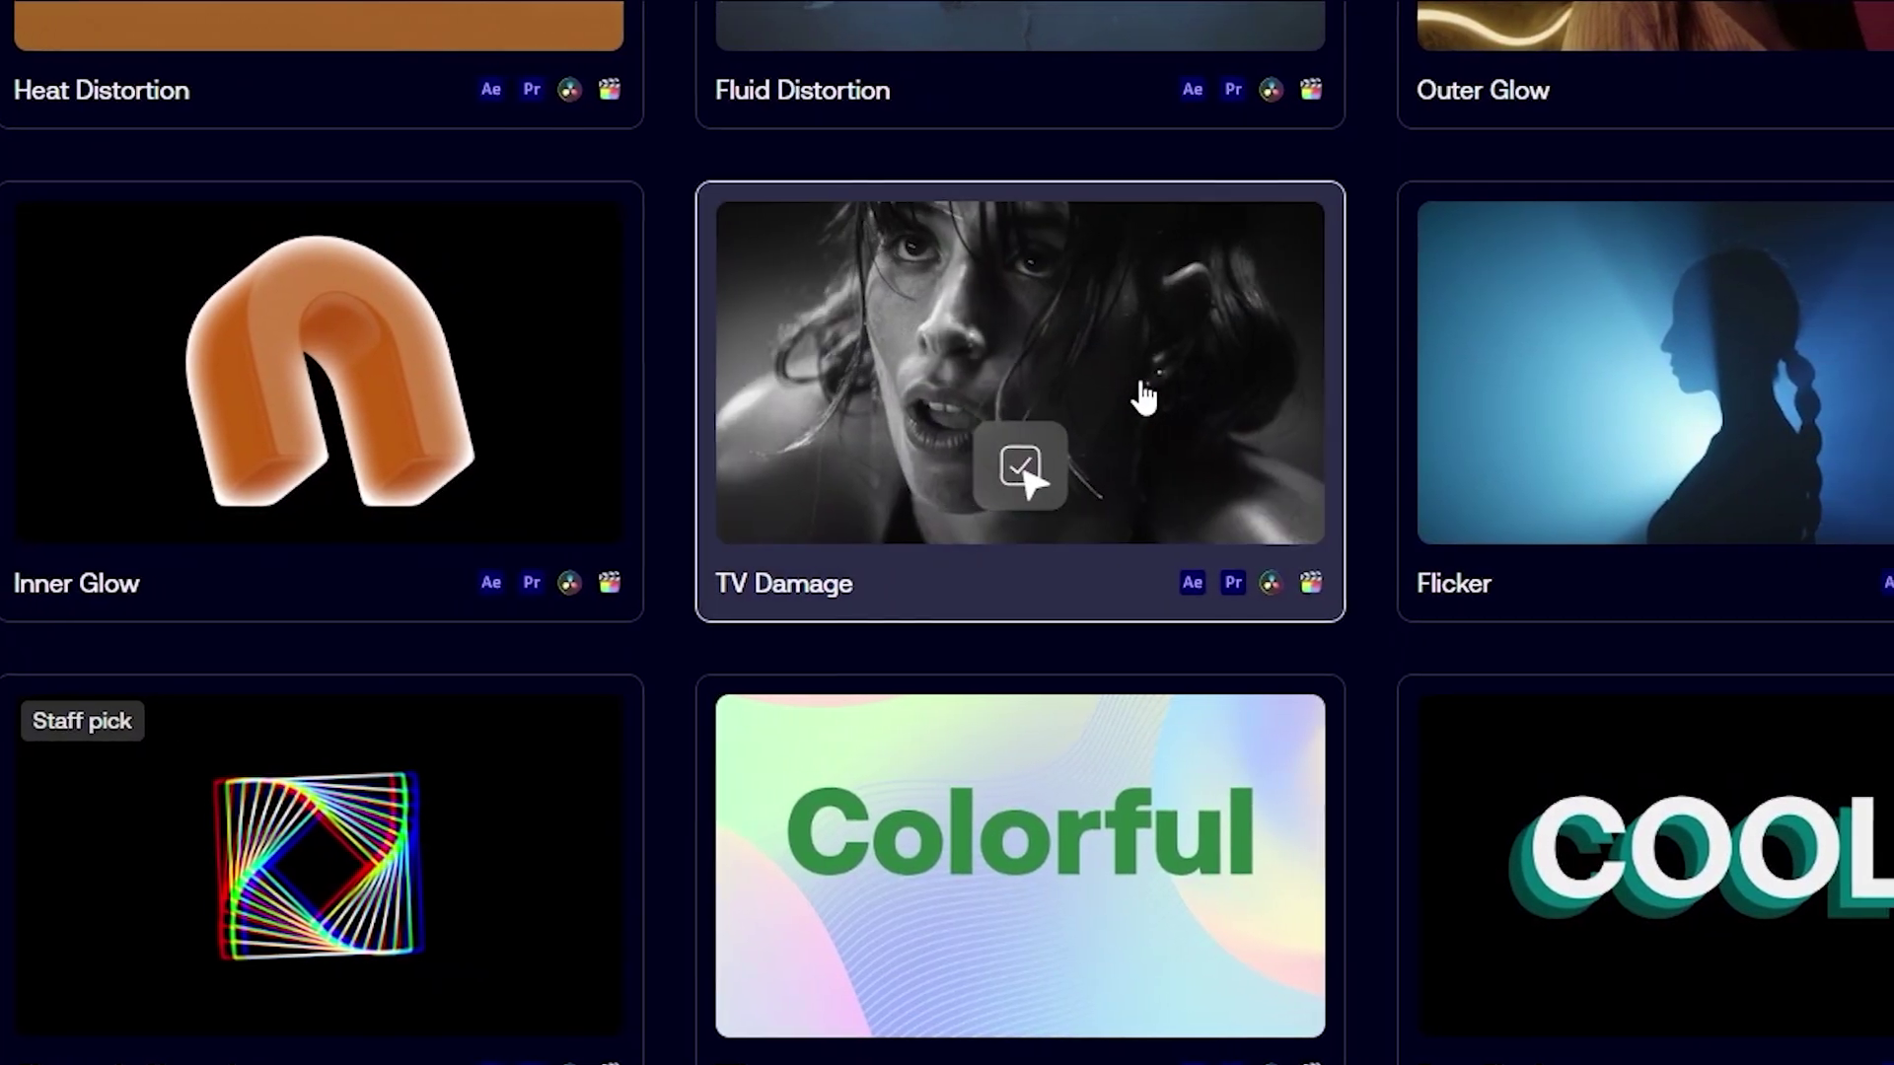
pyautogui.scroll(-3, 1164, 444)
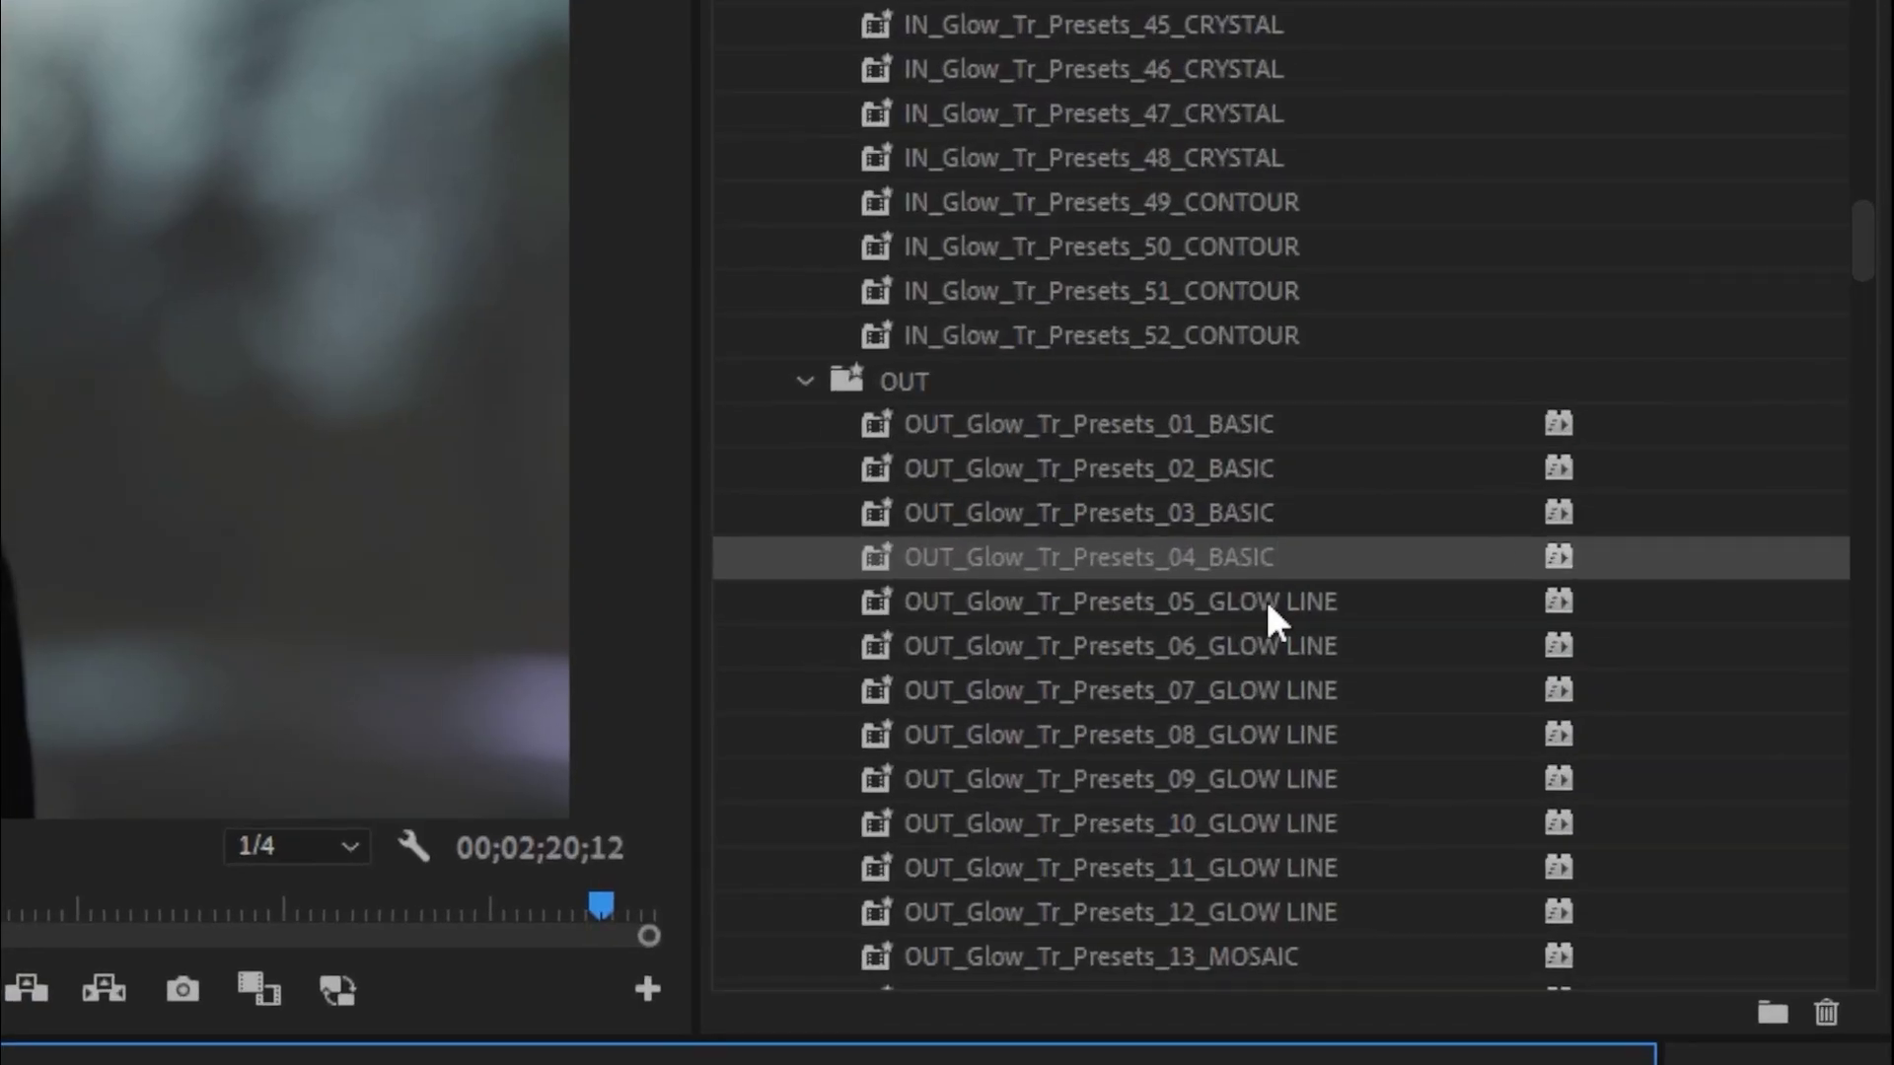
# In Premiere Pro, apply the OUT_Glow_Tr_Presets_05_GLOW LINE preset to the upper clip and scrub through the transition
pyautogui.click(1228, 602)
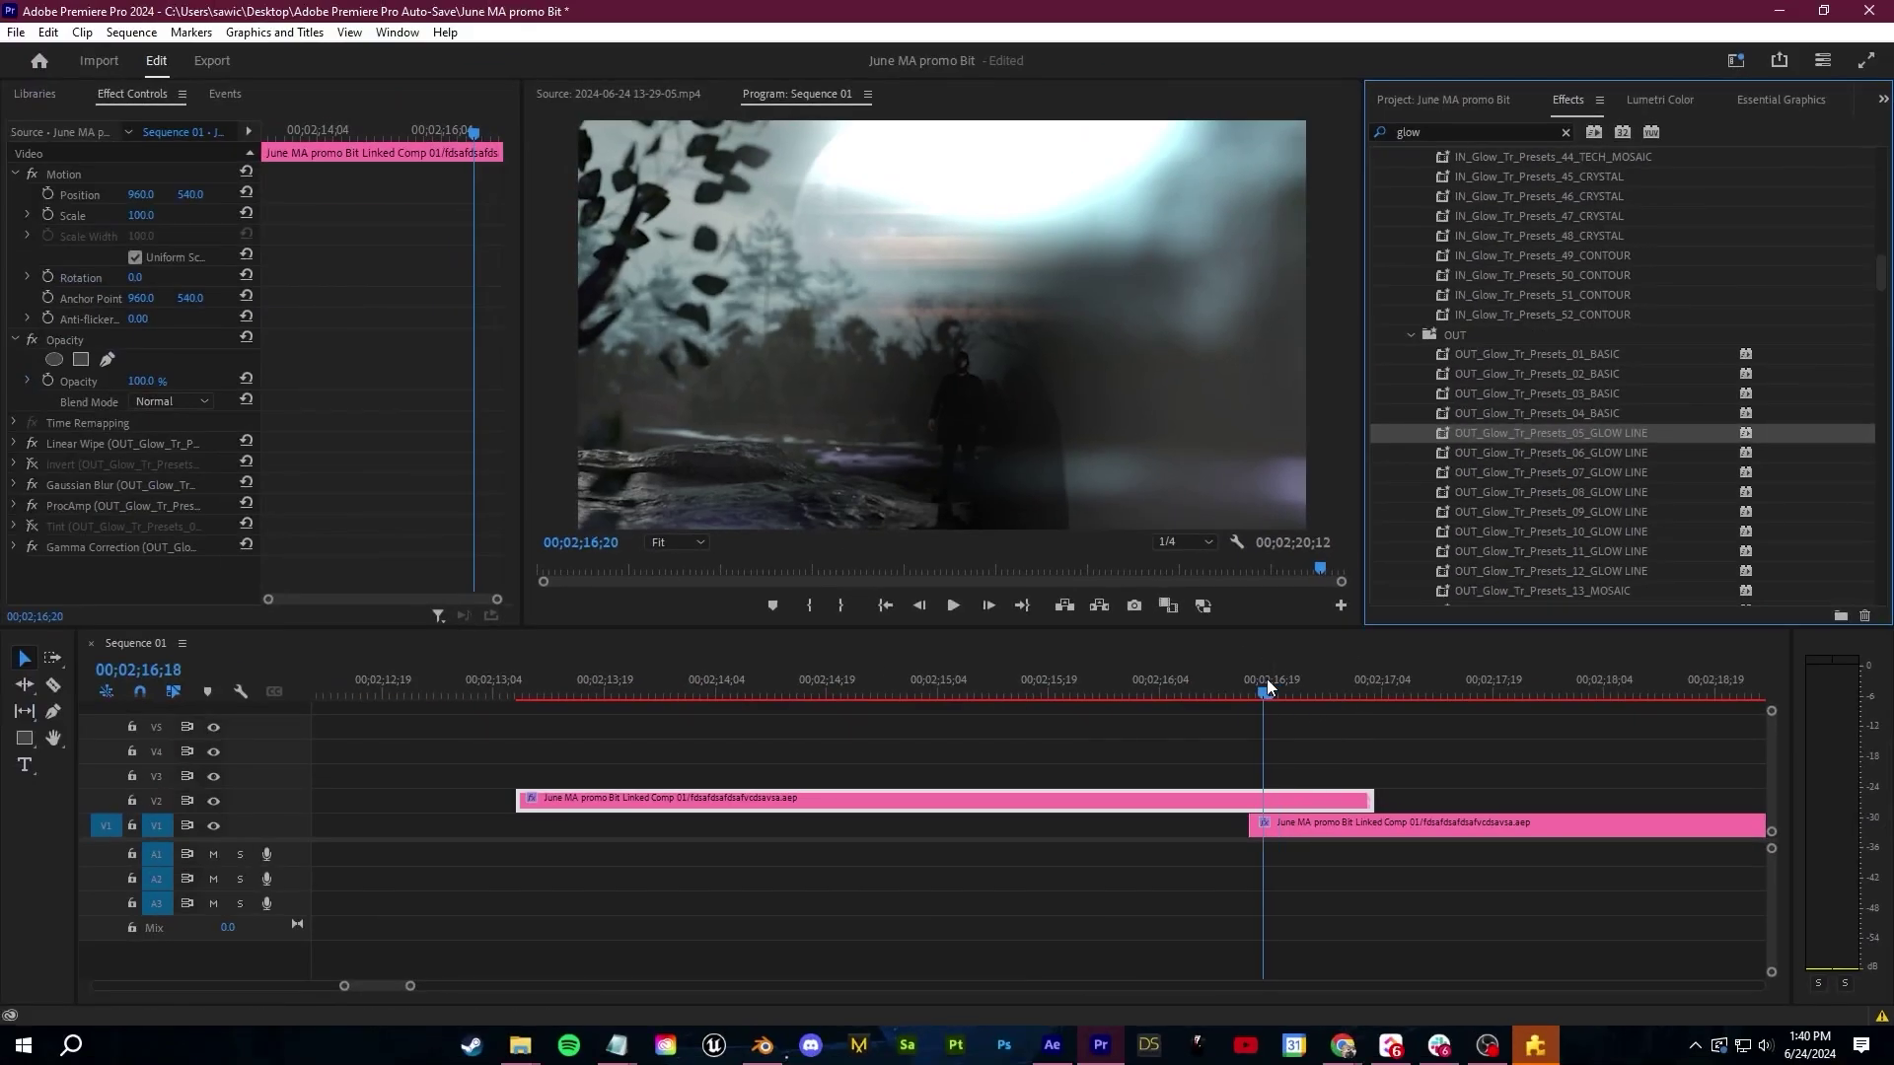
pyautogui.moveTo(1268, 681); pyautogui.dragTo(1373, 690)
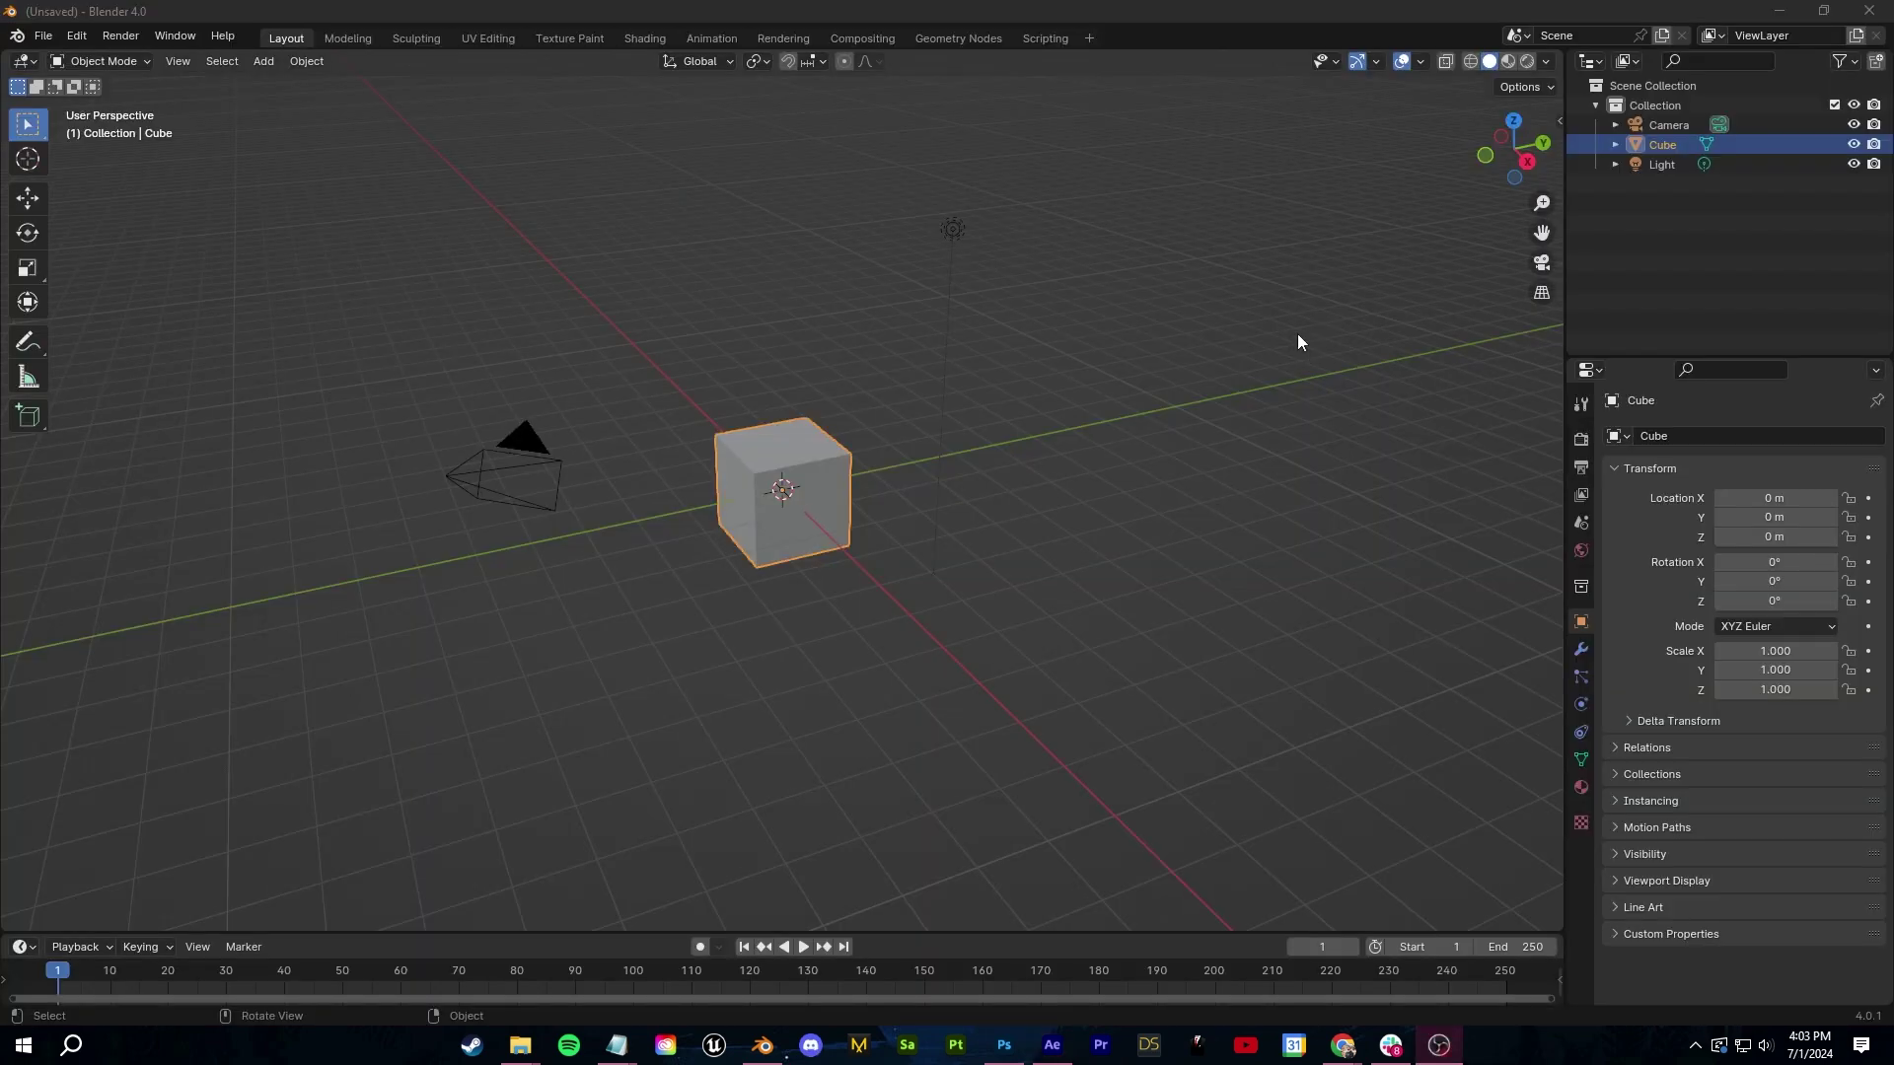
# In Blender, delete the default camera and light, and open the Cell Fracture effect for the cube
pyautogui.moveTo(887, 142); pyautogui.dragTo(1188, 474)
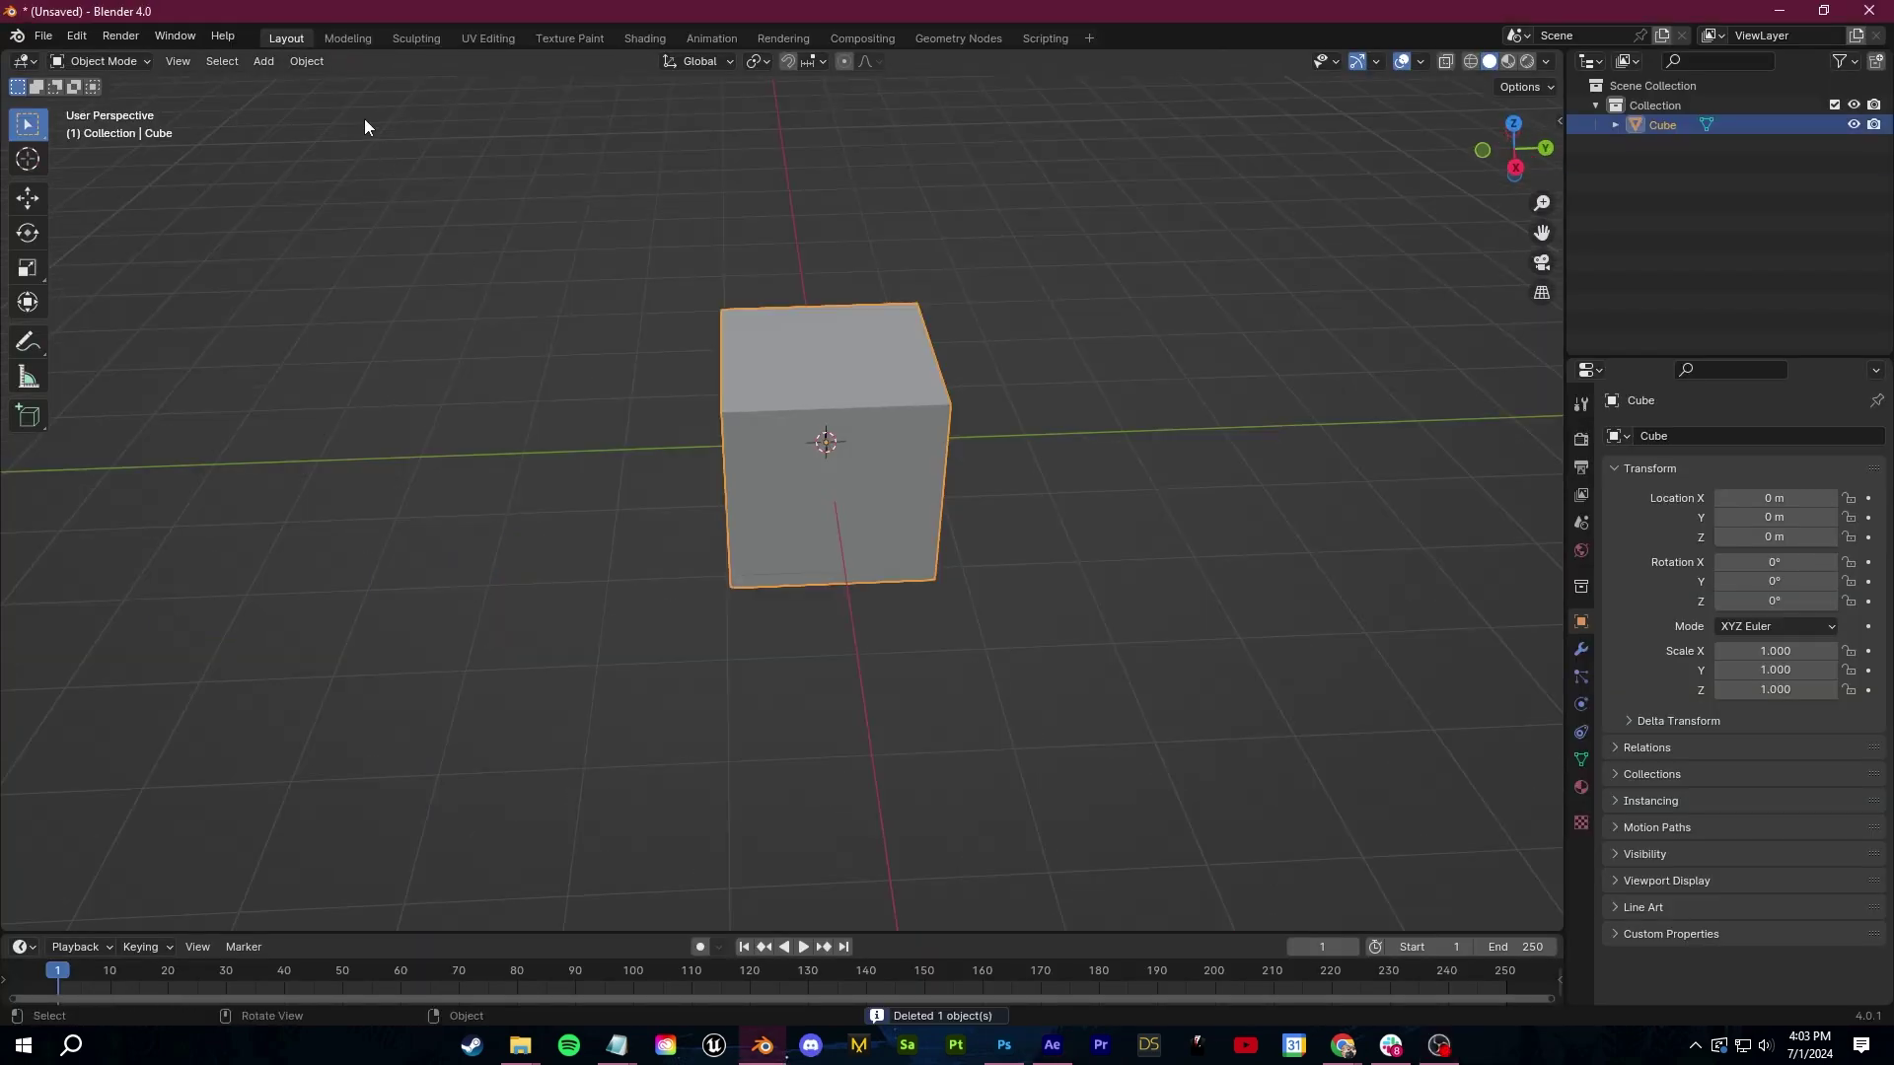
pyautogui.click(307, 61)
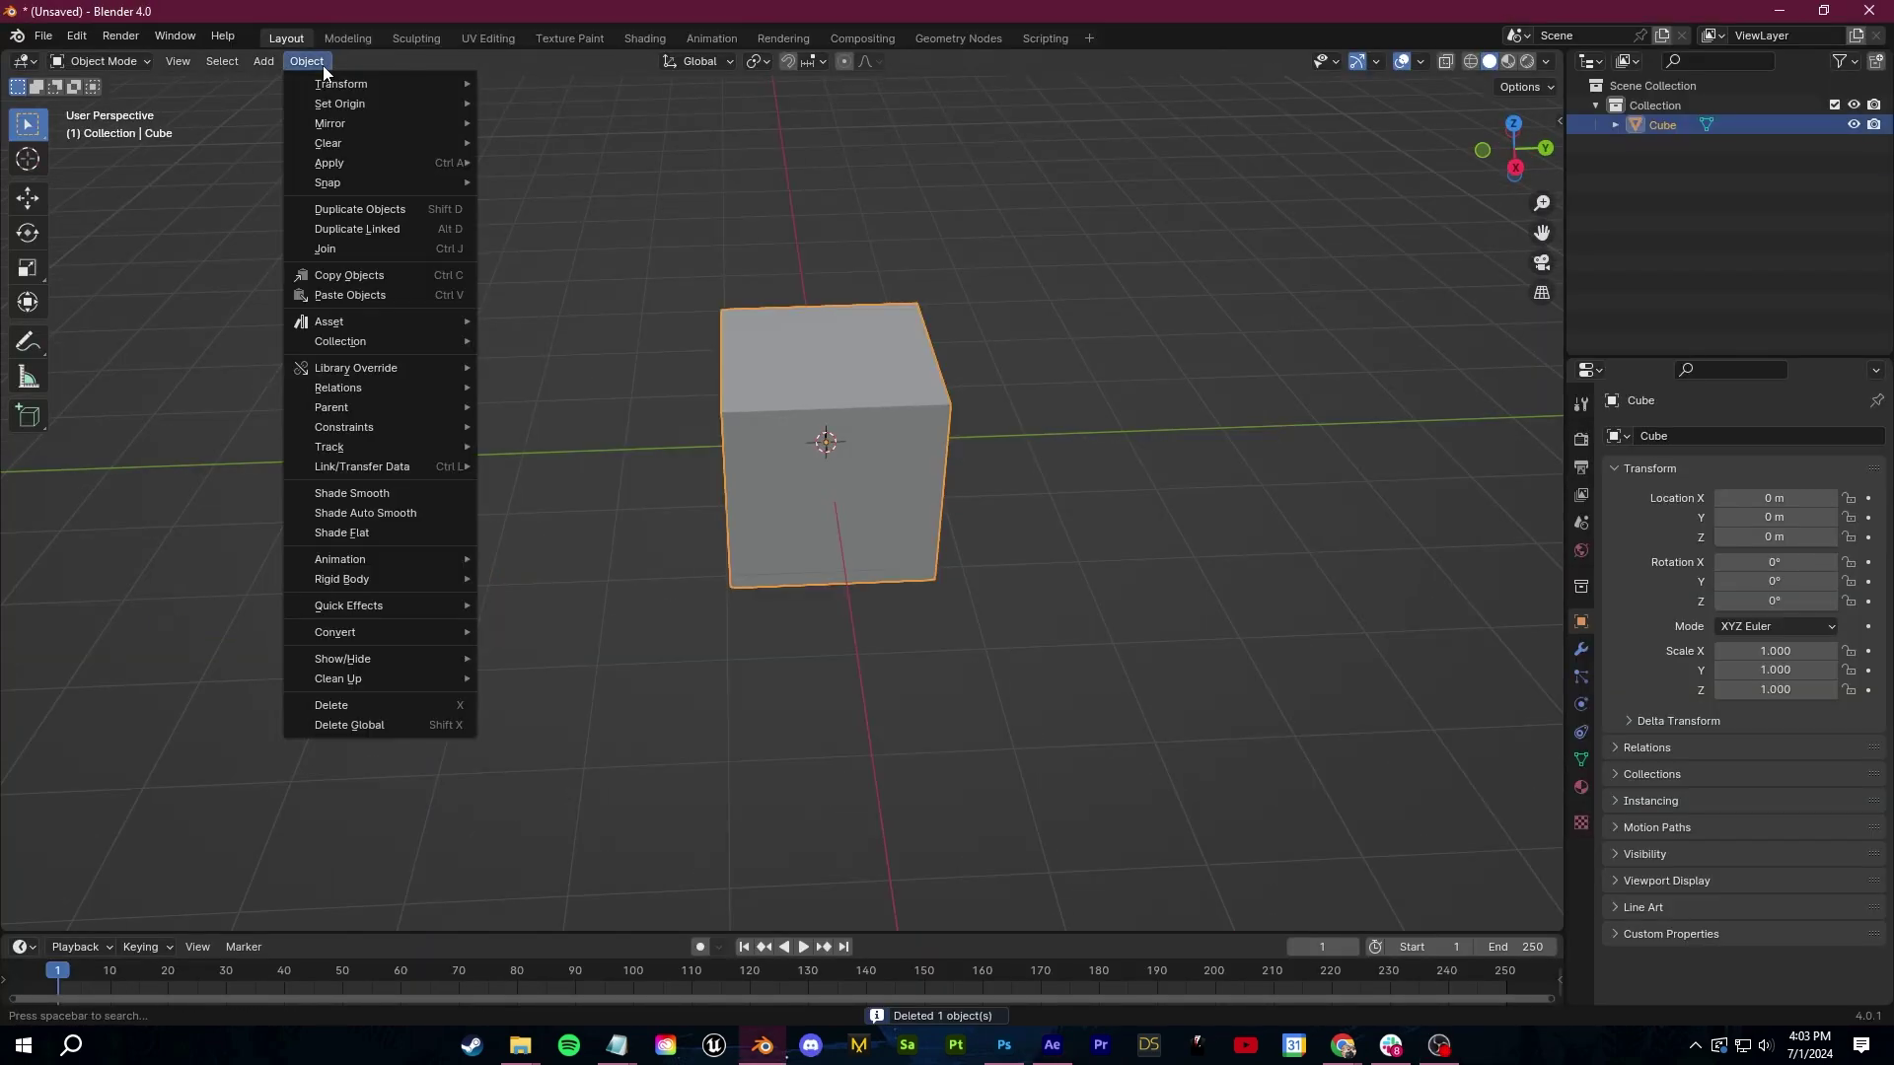
pyautogui.moveTo(435, 606)
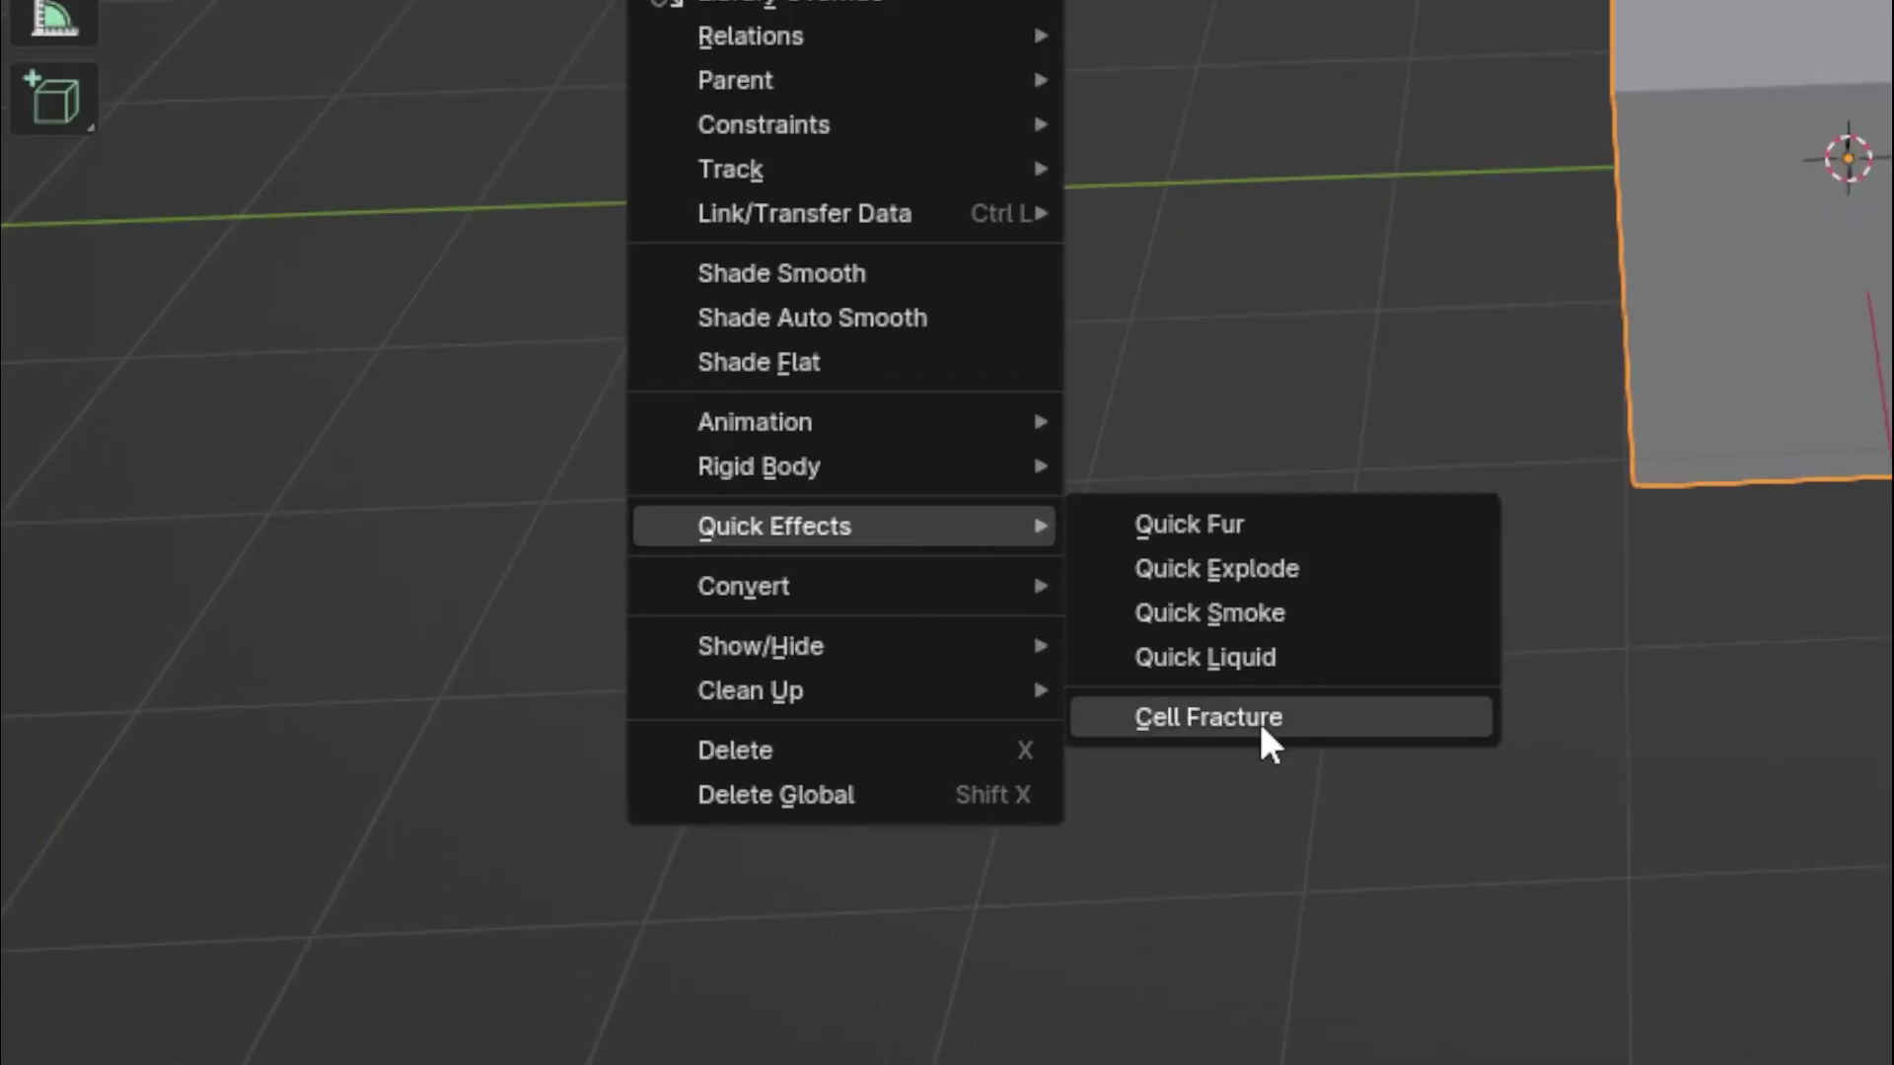
pyautogui.click(1263, 729)
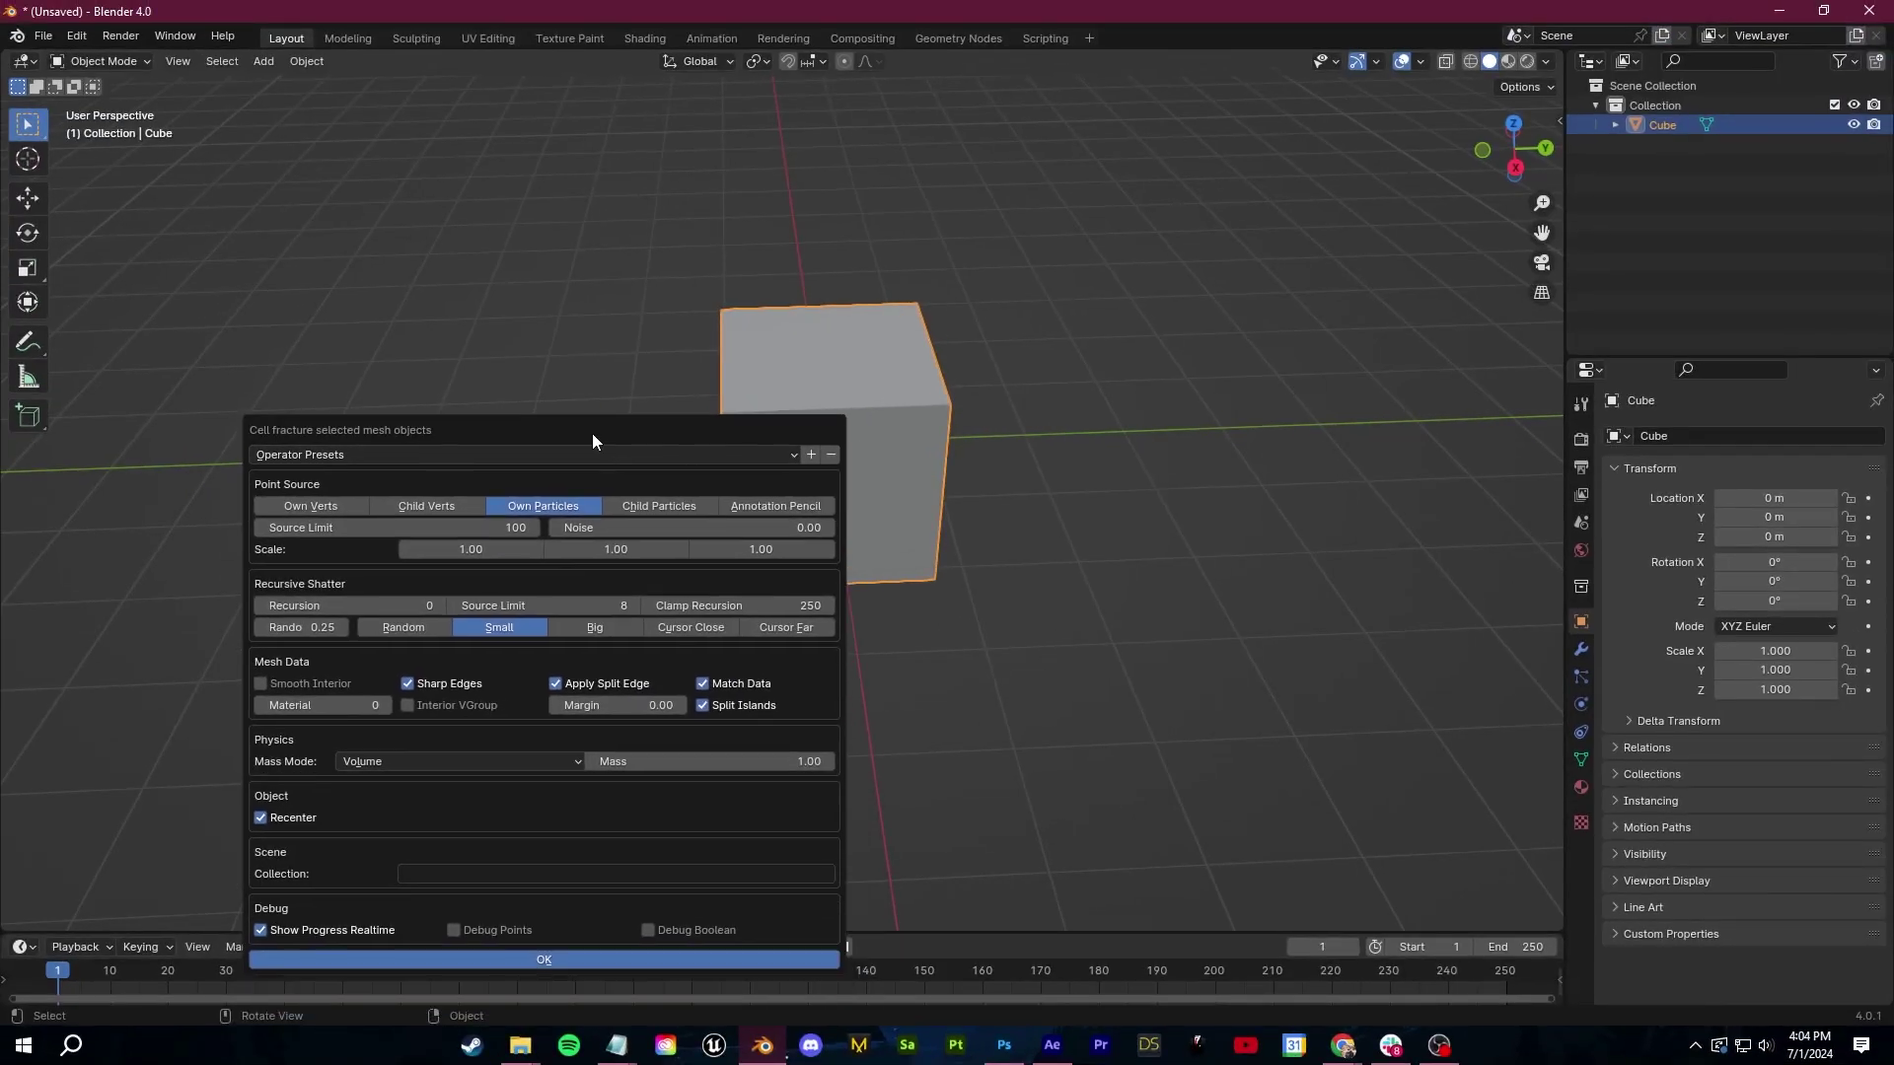
# Fracture the cube with a source limit of 607, noise of 1.00 and Random recursive shatter
pyautogui.click(358, 539)
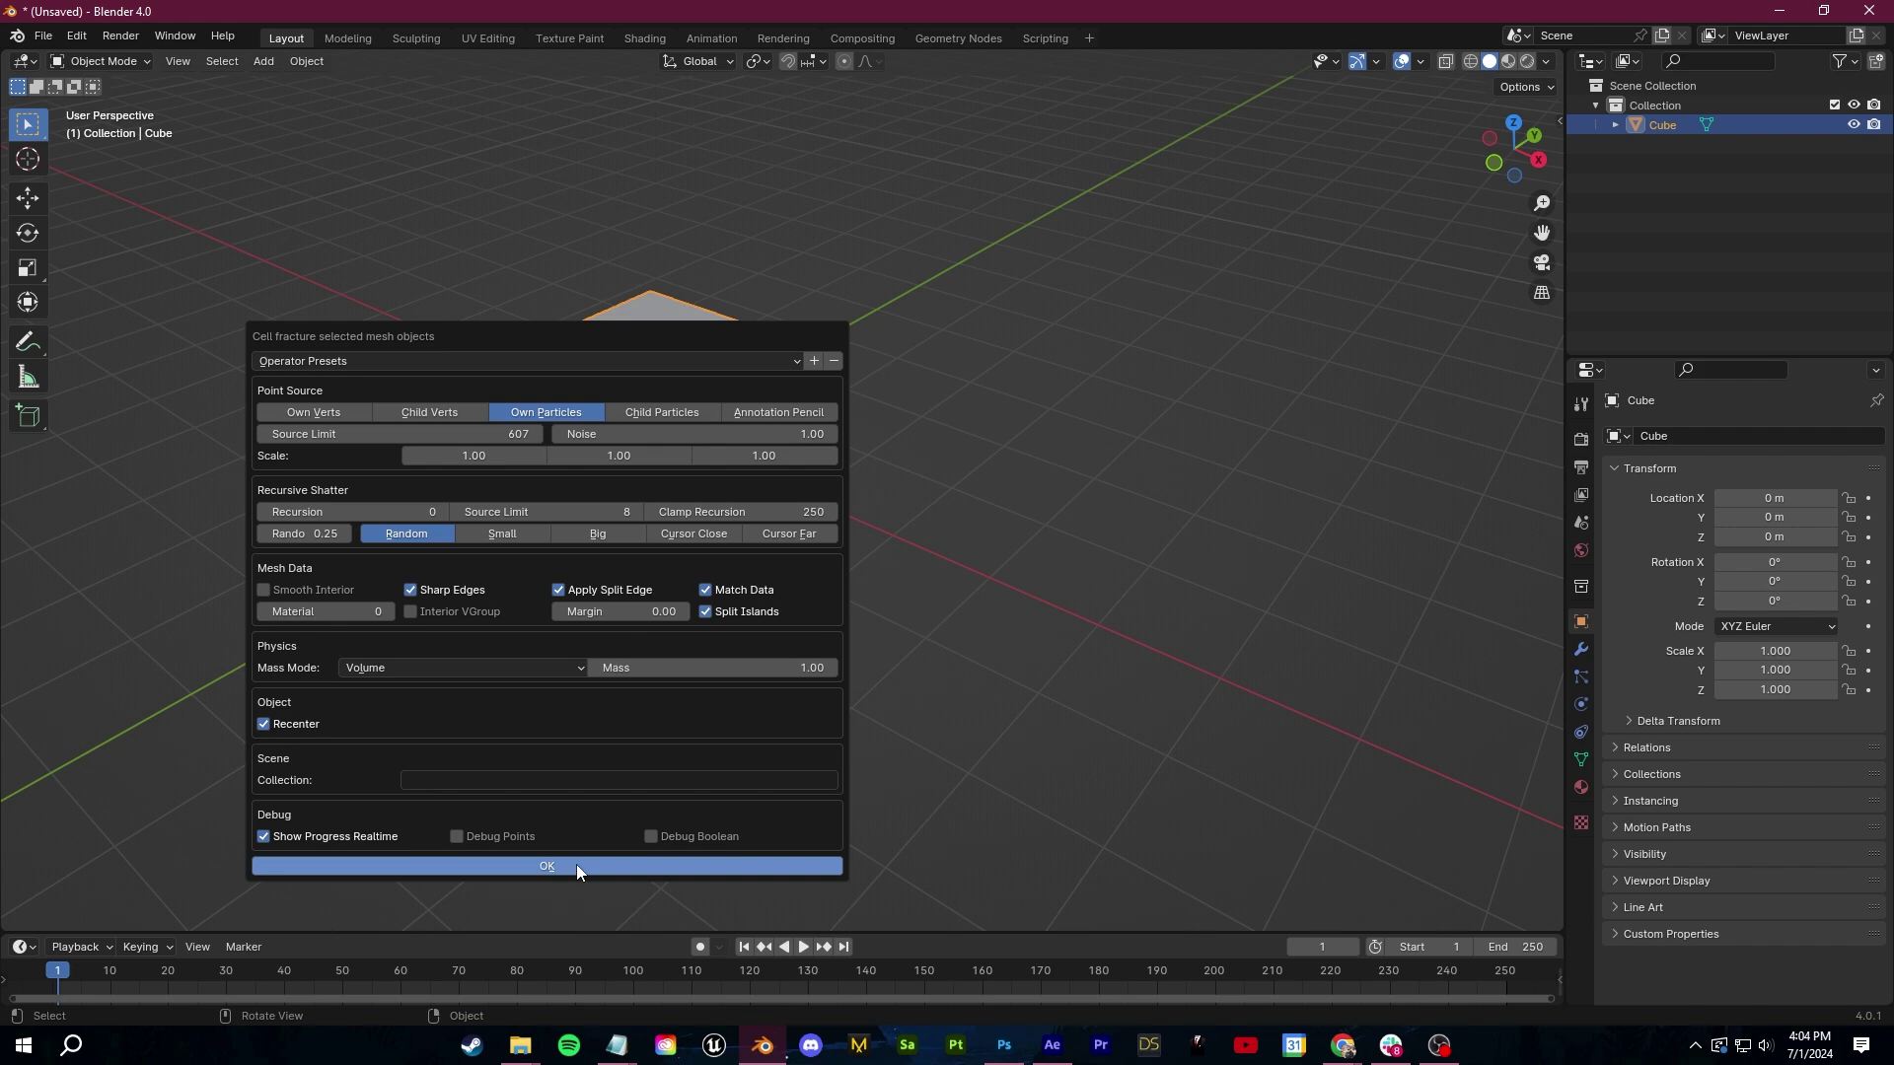
pyautogui.click(576, 864)
pyautogui.moveTo(577, 858); pyautogui.dragTo(844, 704, button='middle')
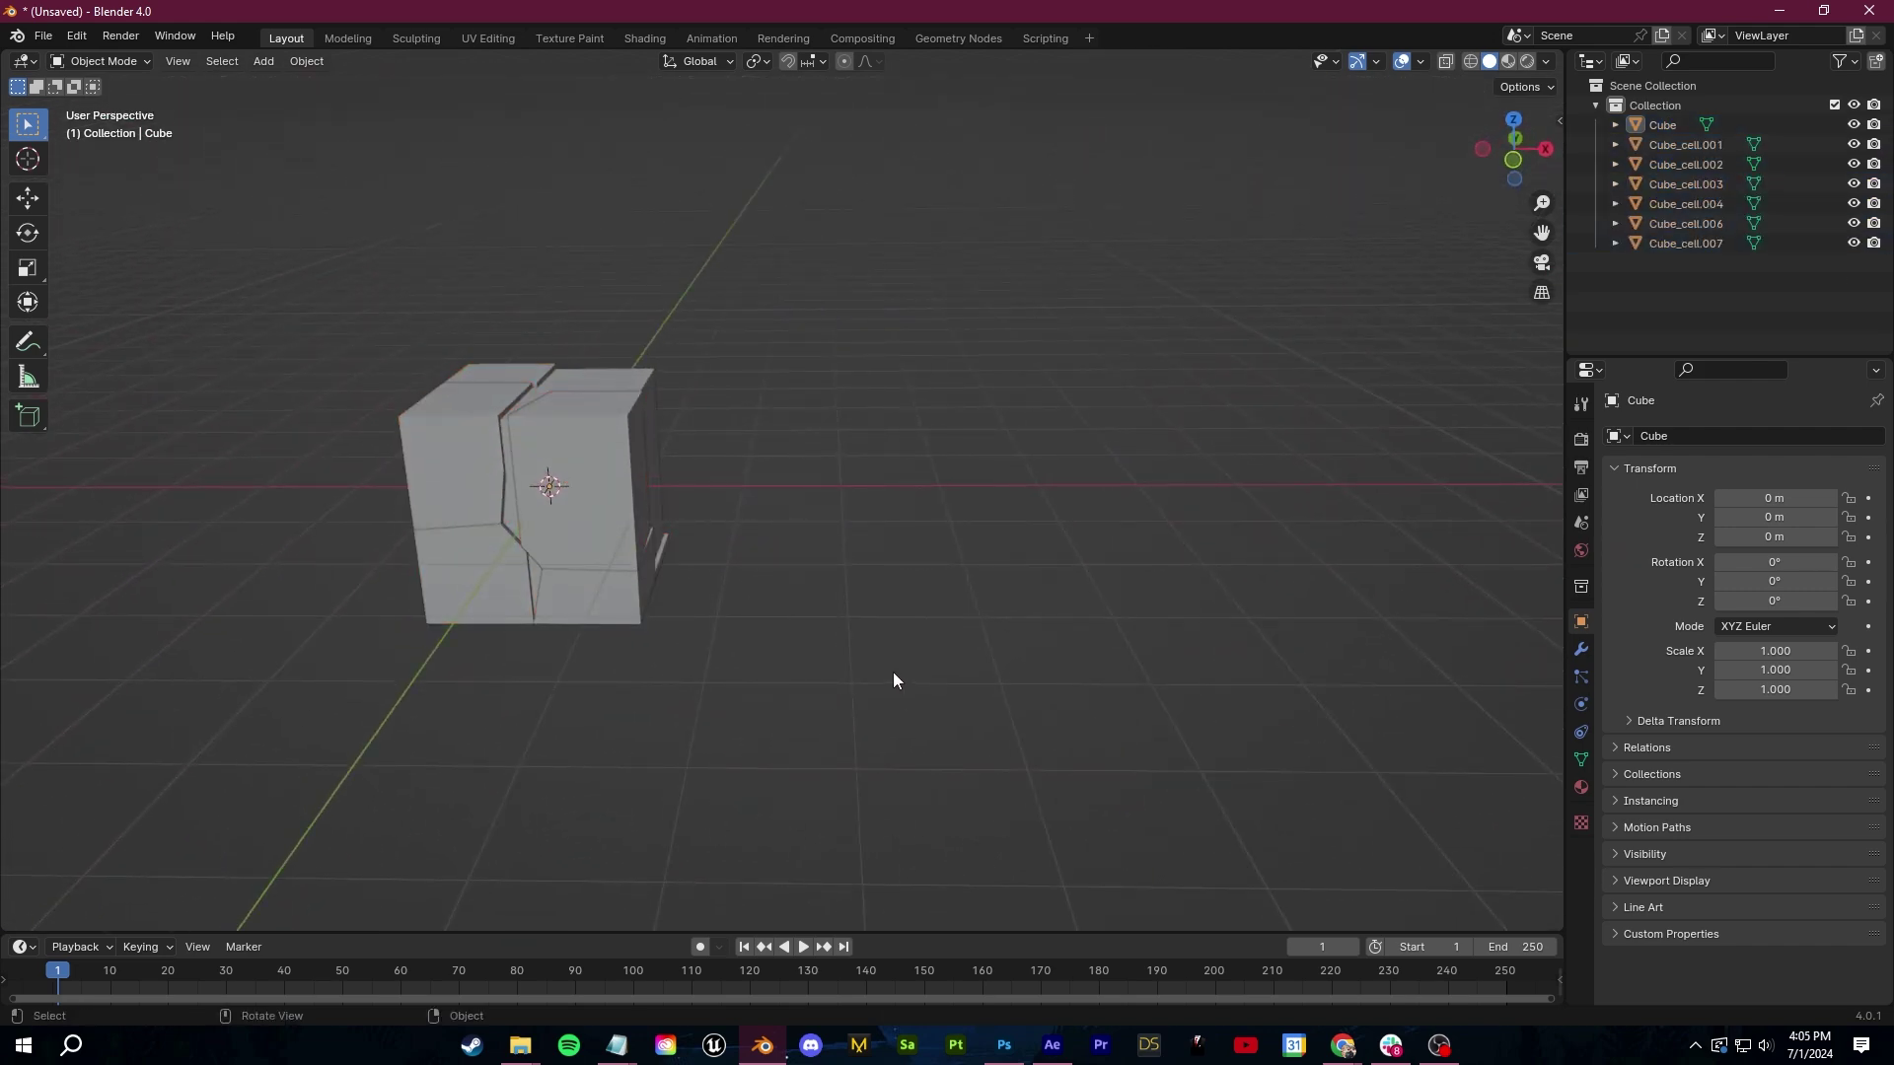
# Select the cube with all its fractured pieces, make them active rigid bodies, and play the simulation
pyautogui.press('space')
pyautogui.press('Escape')
pyautogui.moveTo(225, 216); pyautogui.dragTo(950, 750)
pyautogui.click(306, 61)
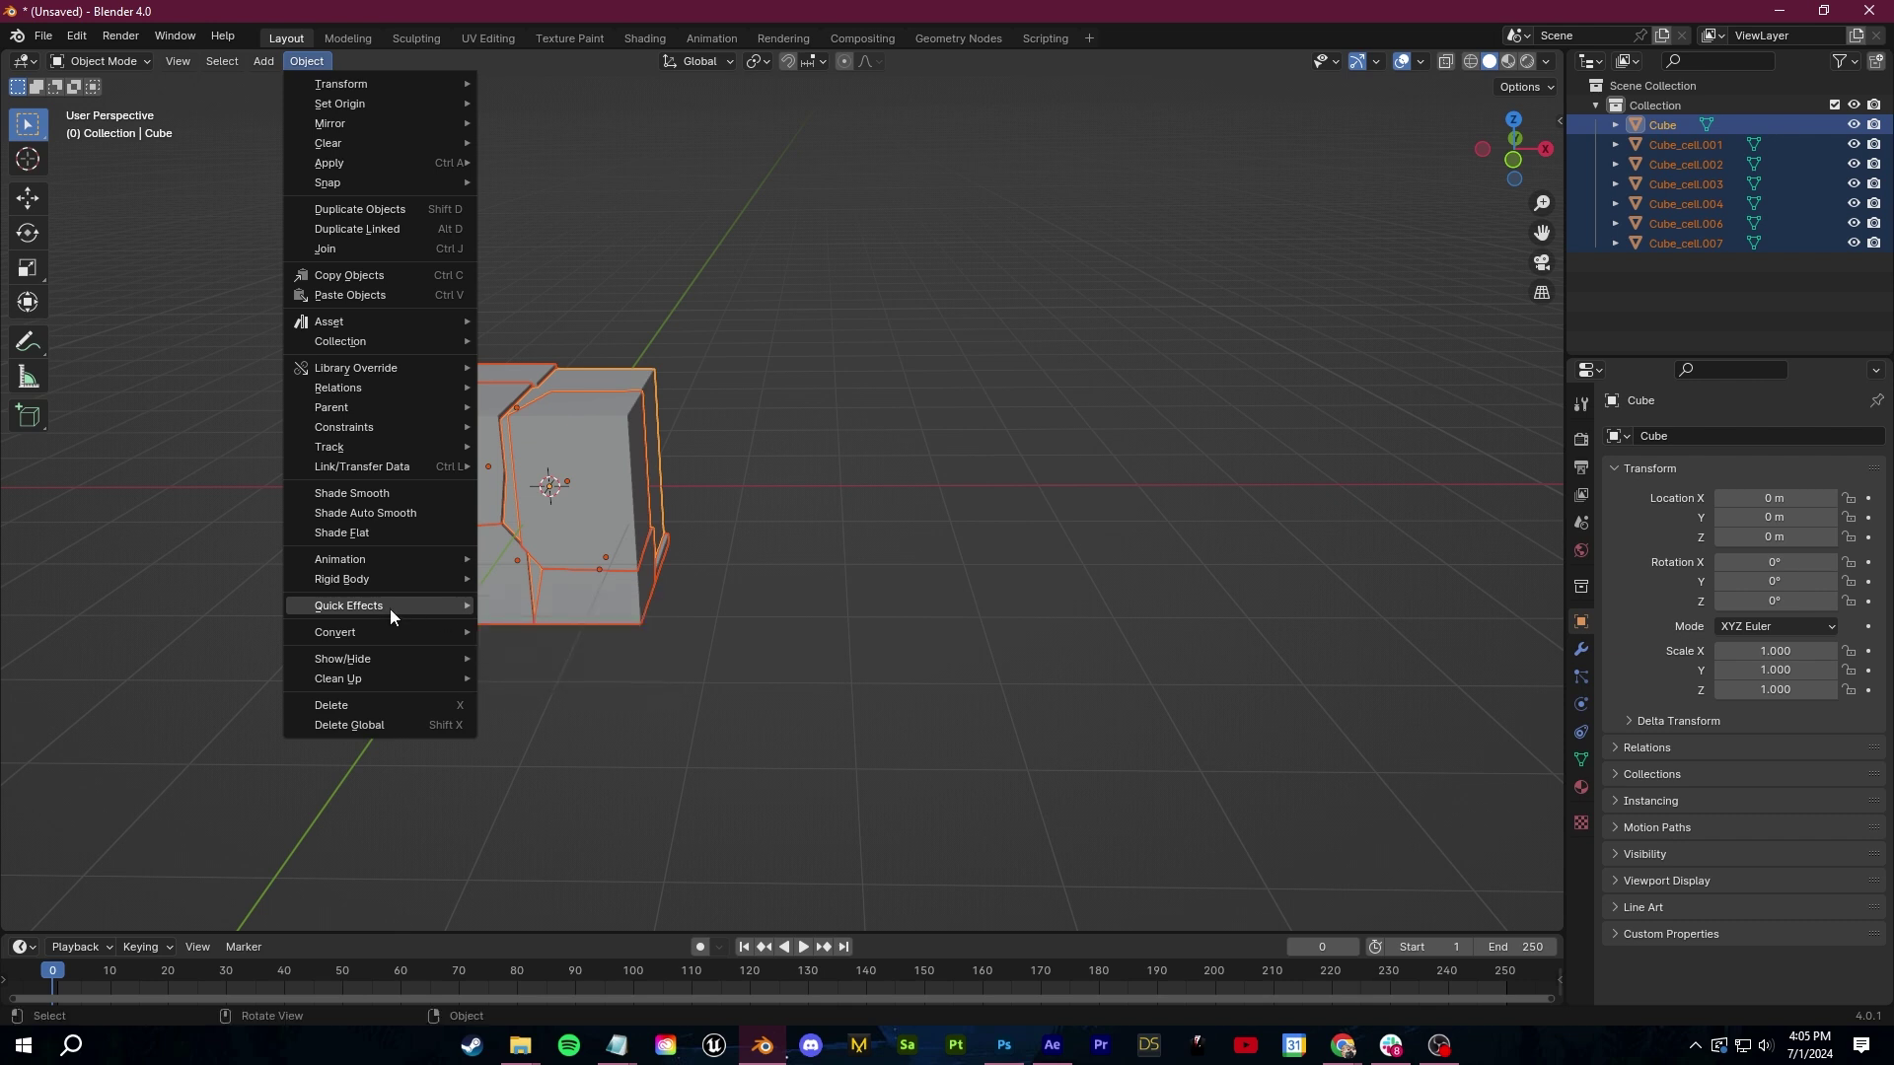
pyautogui.moveTo(385, 571)
pyautogui.click(580, 574)
pyautogui.press('space')
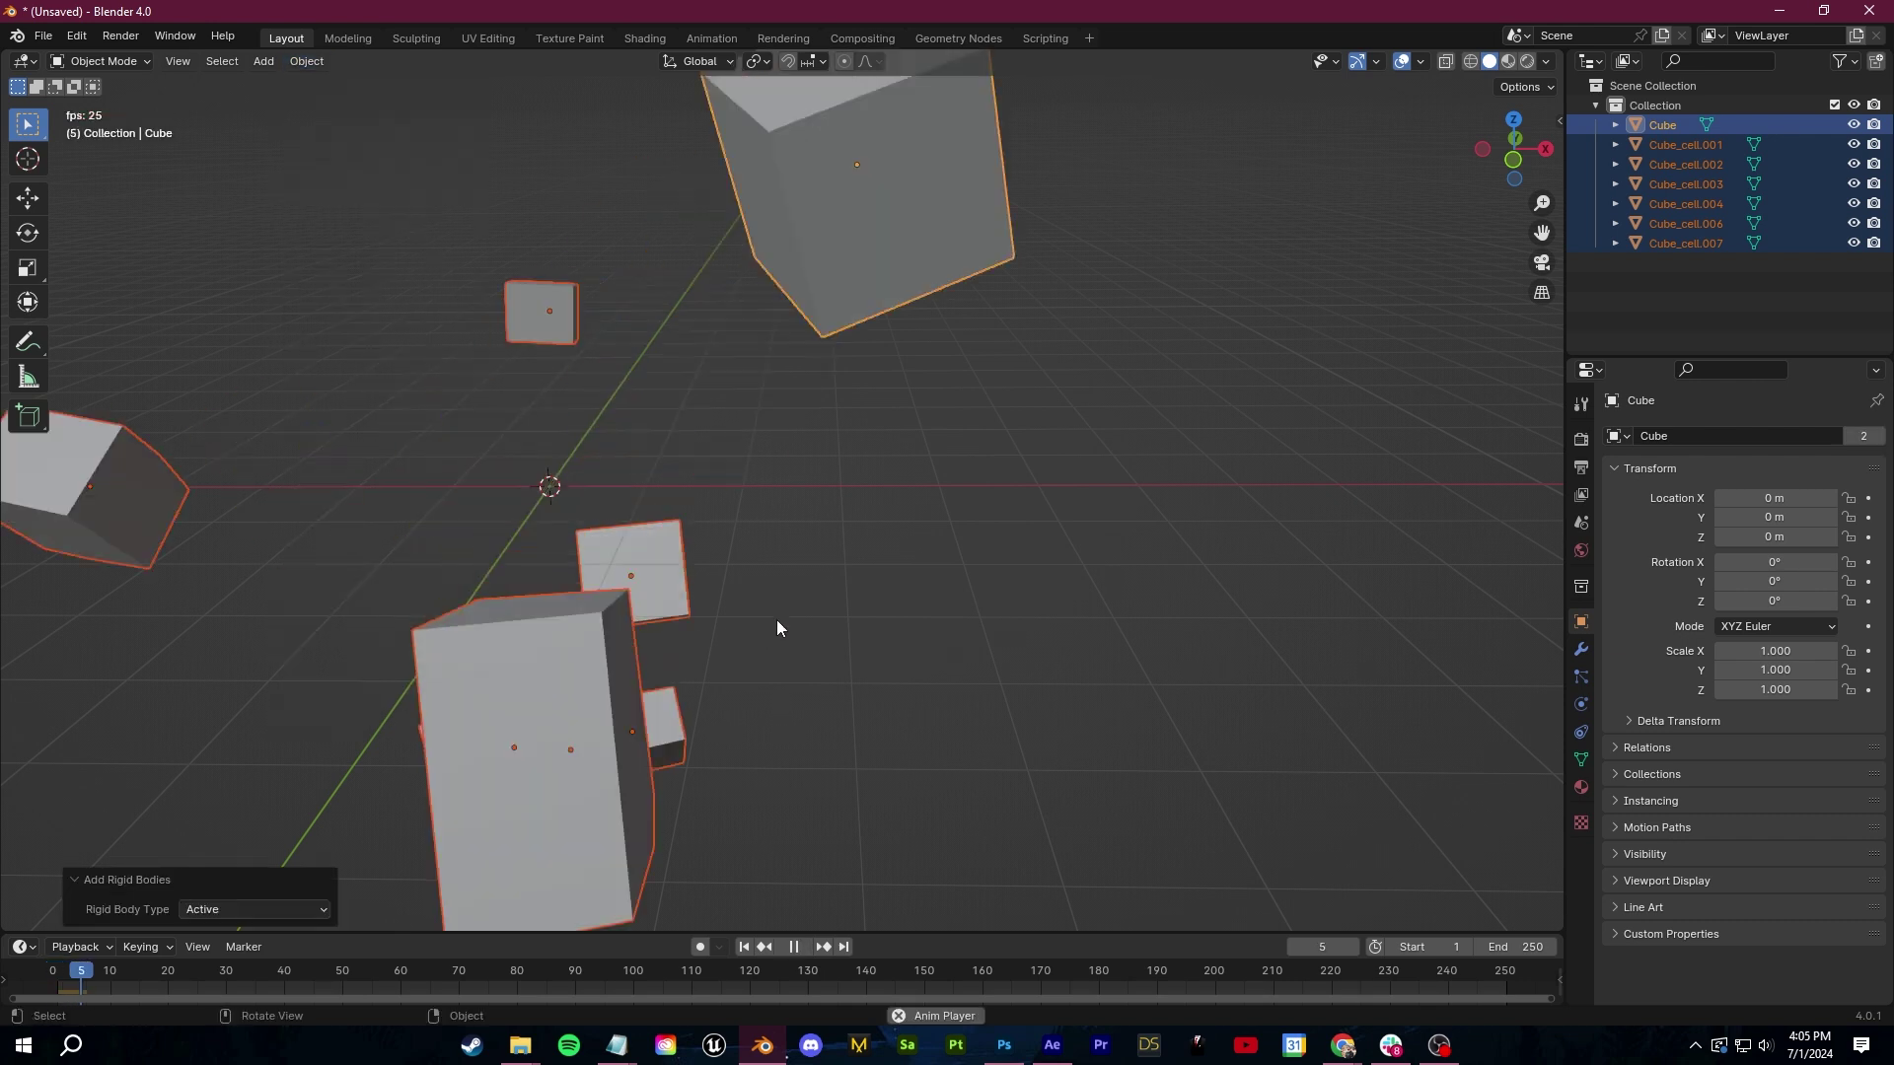
pyautogui.press('Escape')
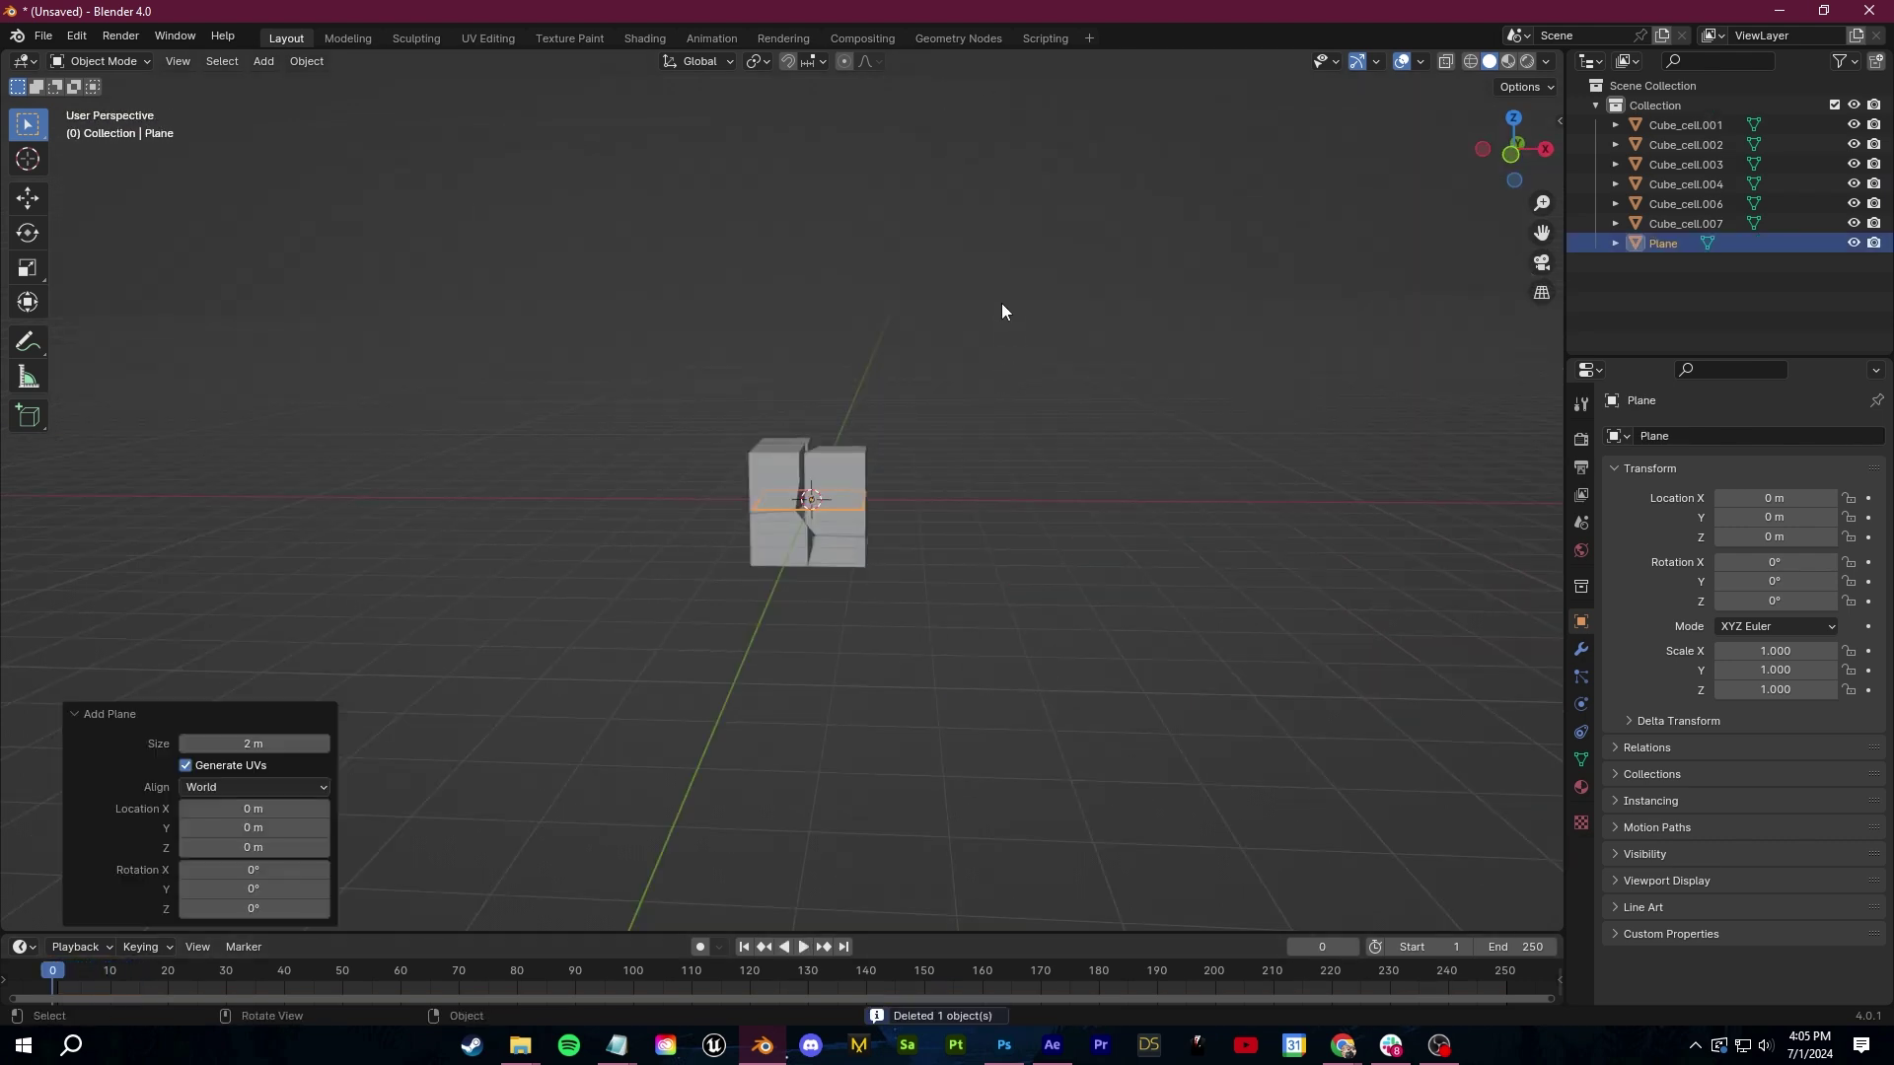
# Enlarge the plane to a scale of about 2.6 and lower it to about -2.2 m on Z beneath the fragments
pyautogui.click(1509, 227)
pyautogui.press('g')
pyautogui.press('z')
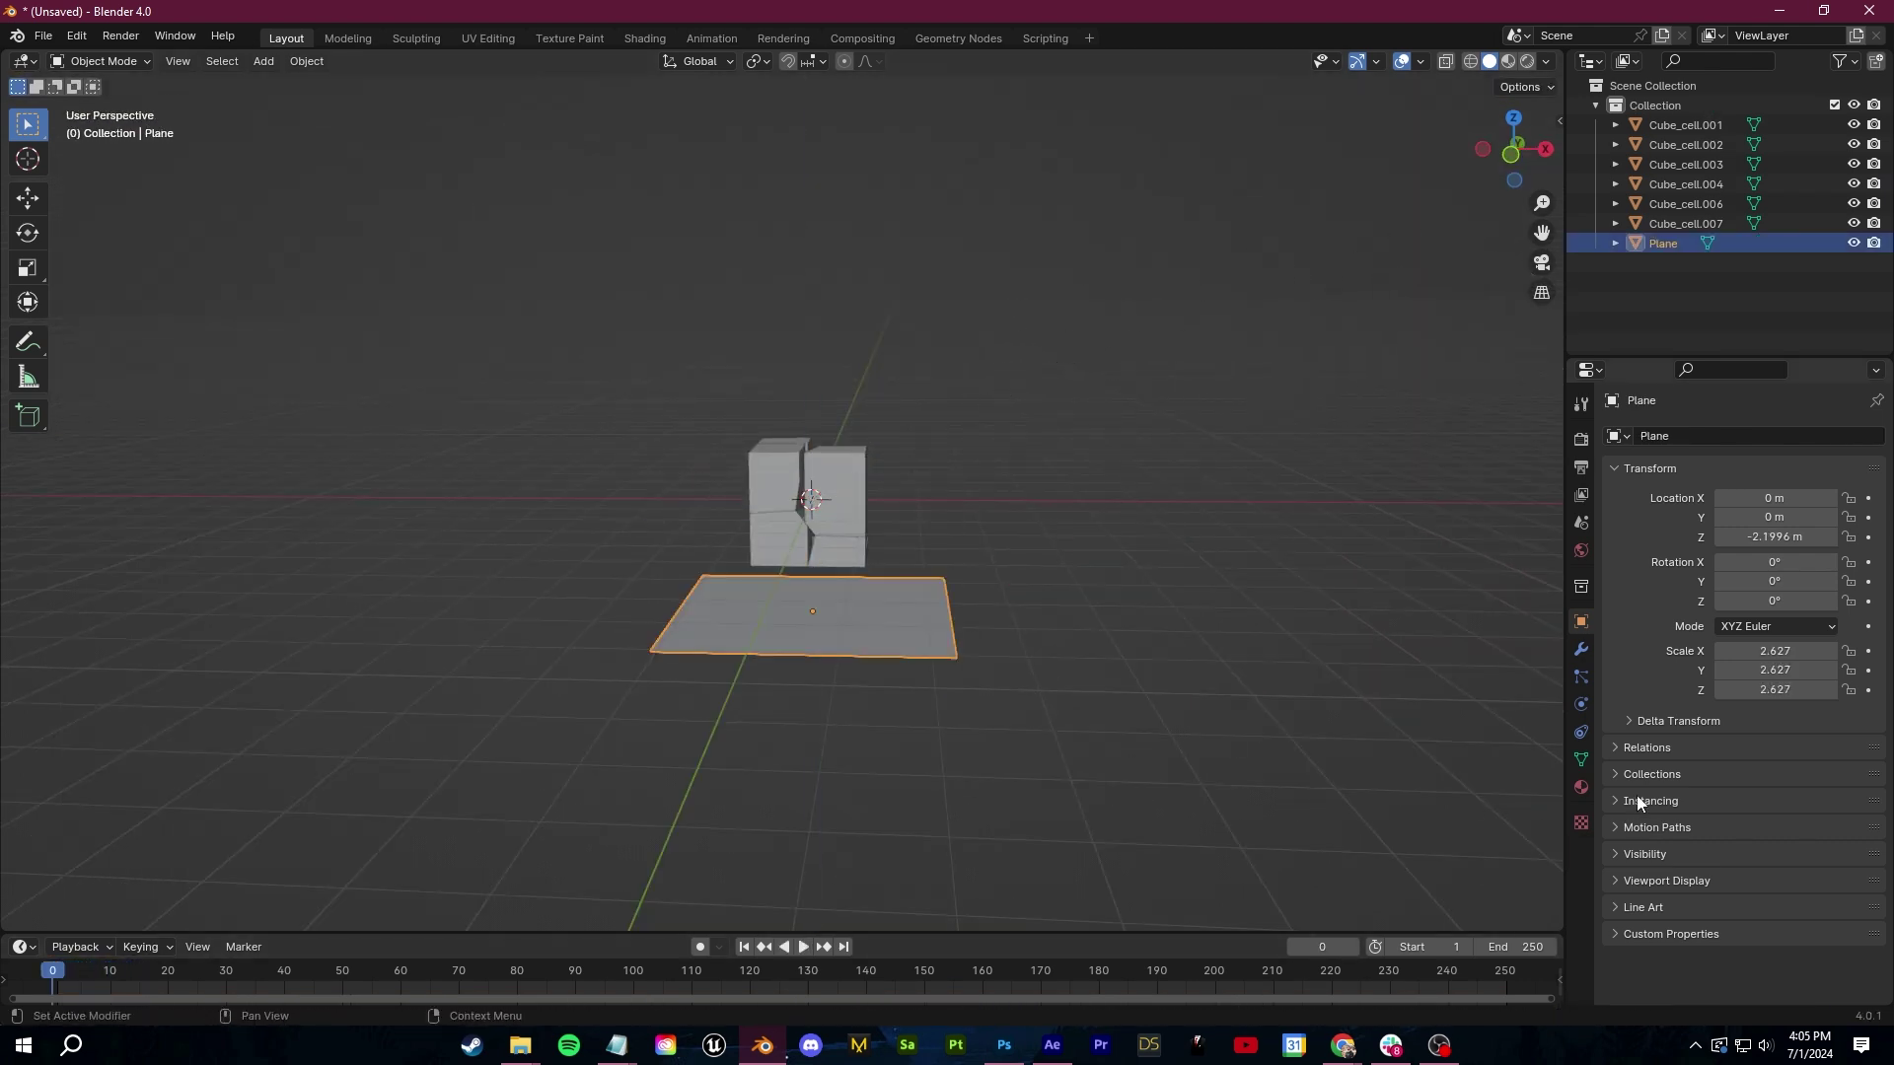
# Give the plane collision physics and a rigid body of type Passive
pyautogui.click(1581, 704)
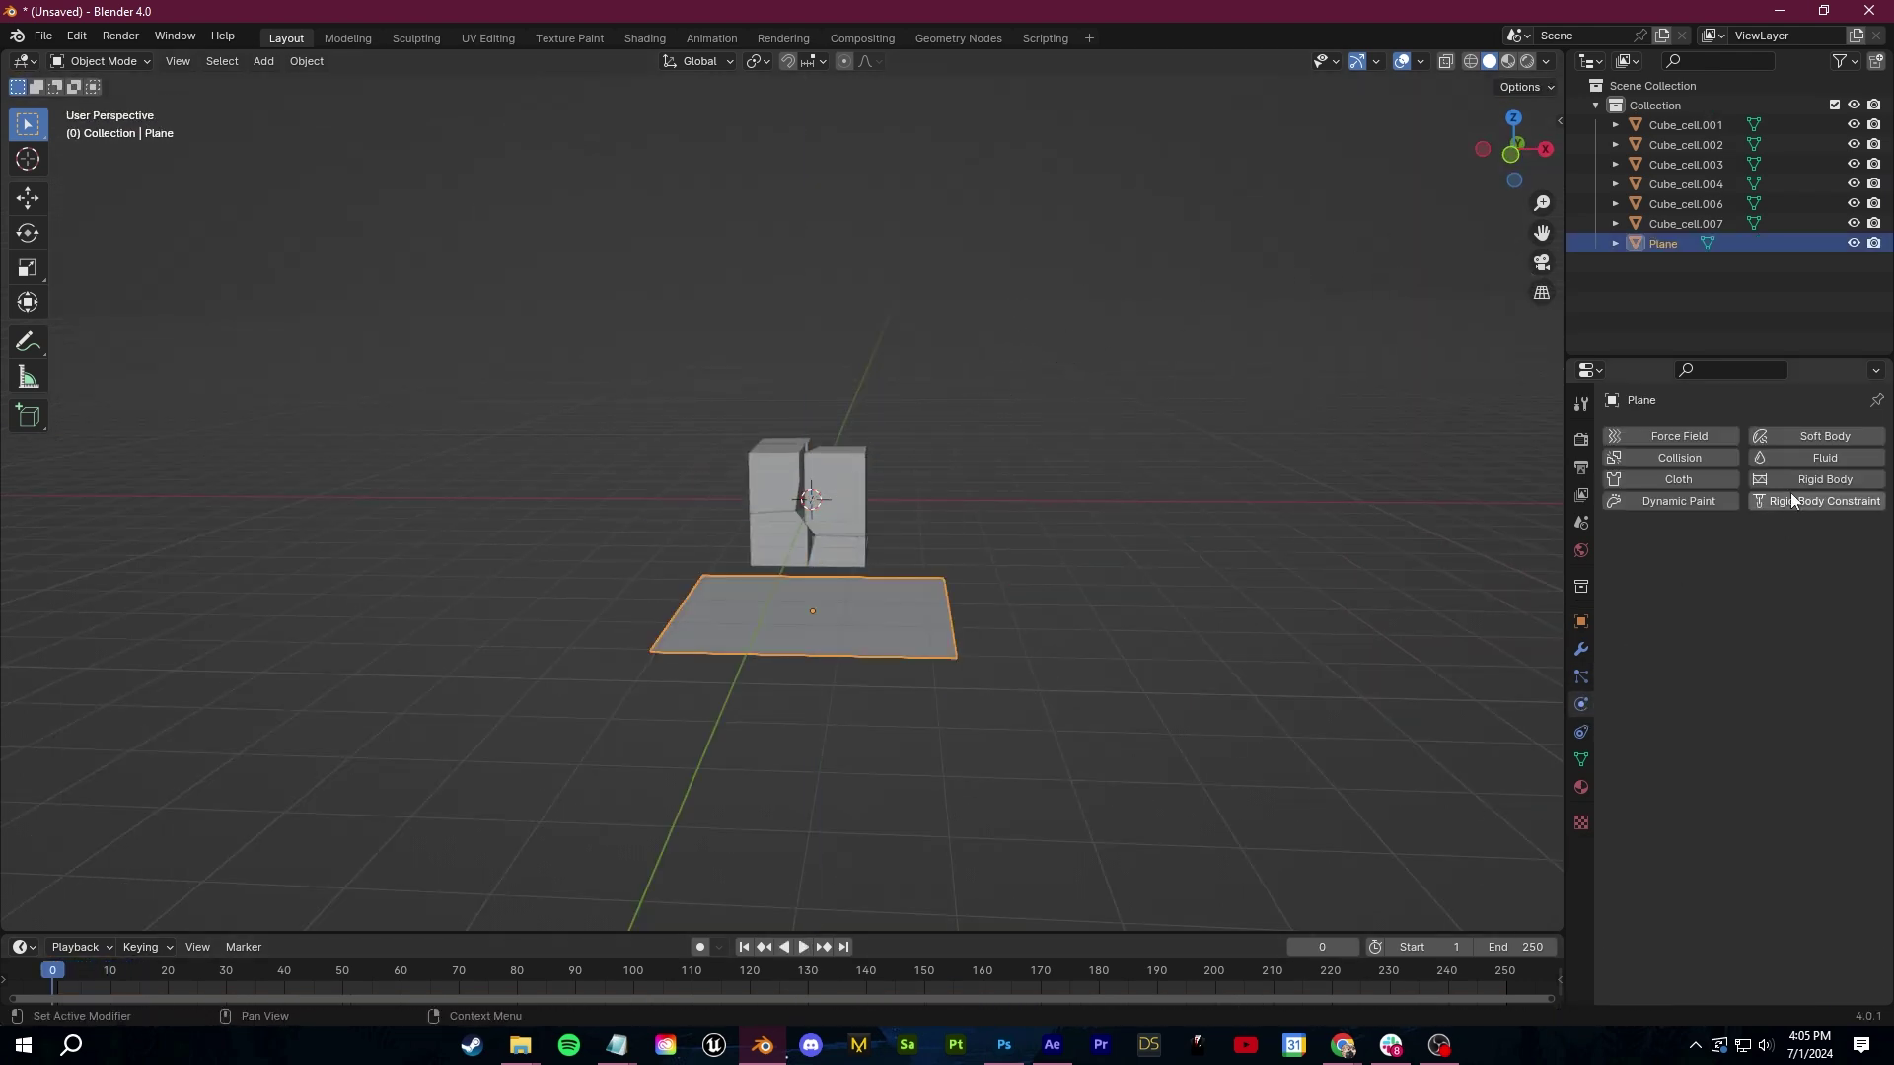
pyautogui.click(1684, 460)
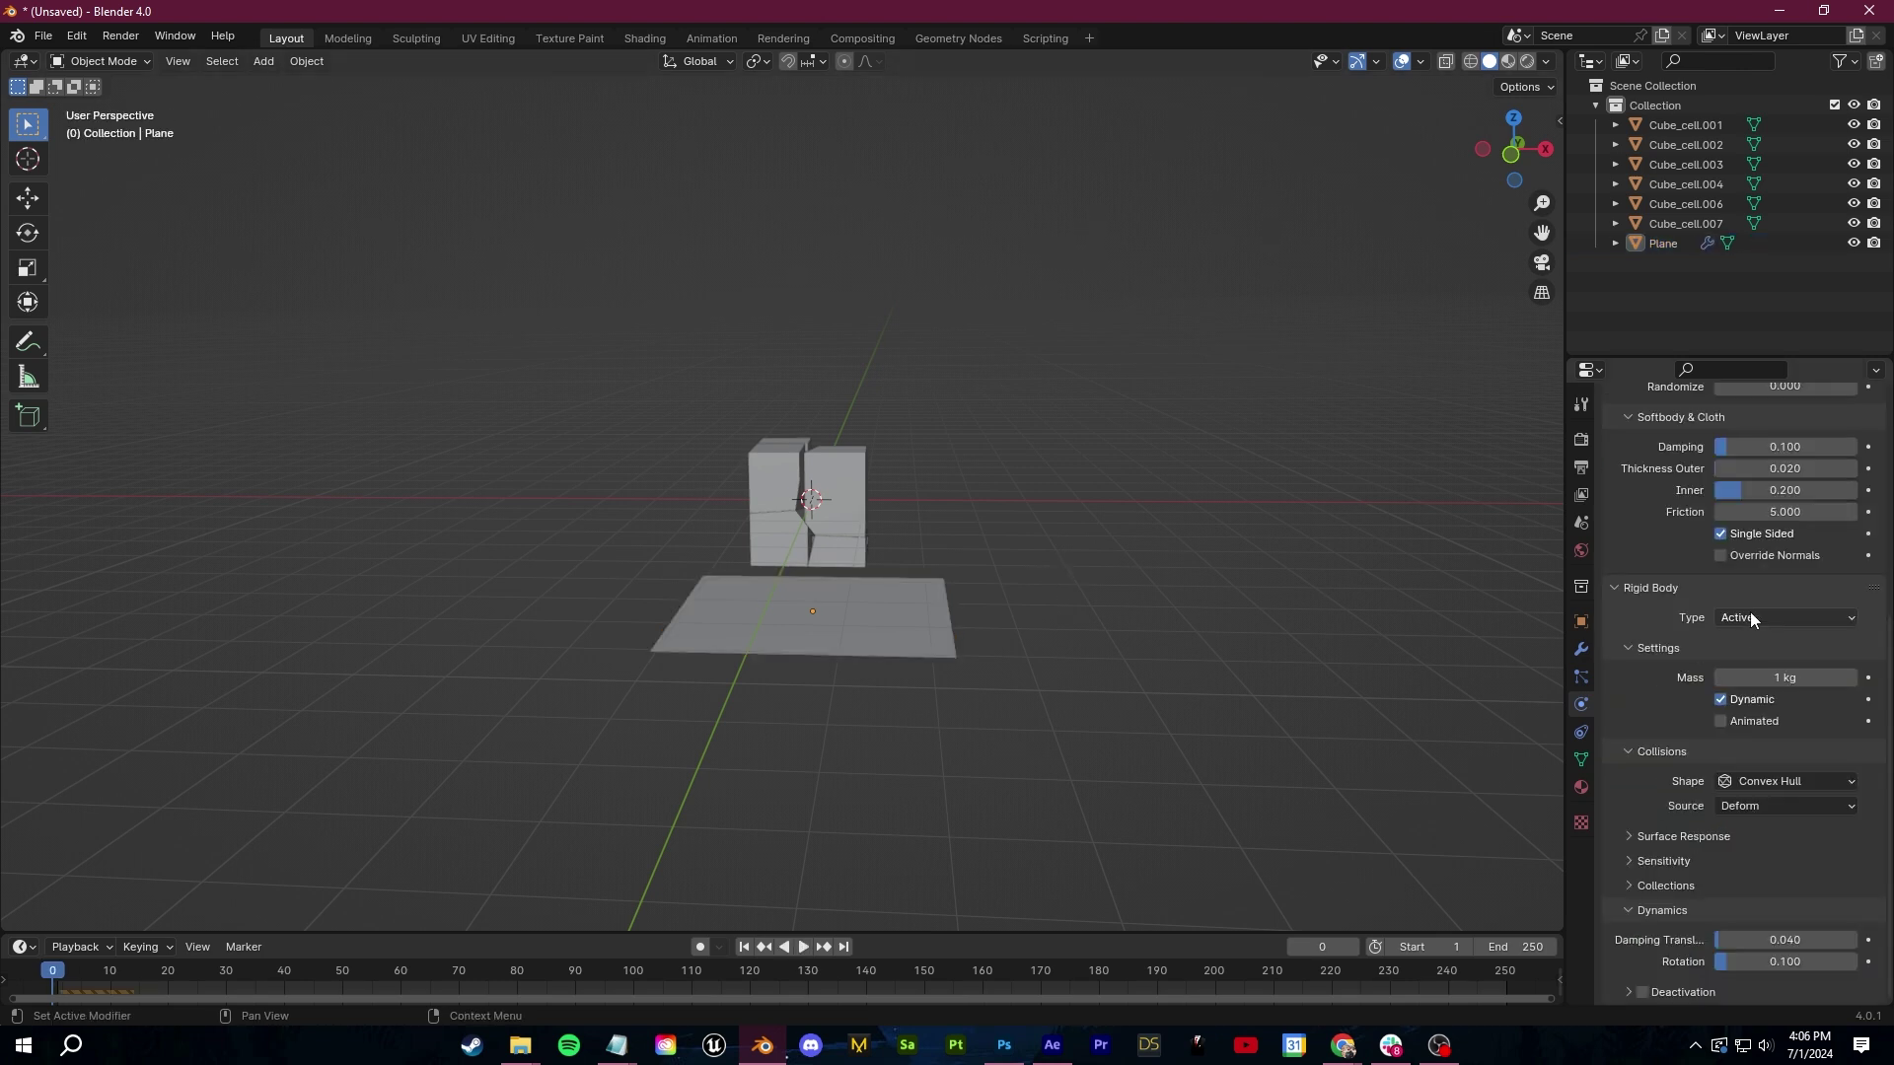
pyautogui.click(1750, 615)
pyautogui.click(1767, 661)
# Play the rigid body simulation and examine how the fragments fall onto the plane
pyautogui.press('space')
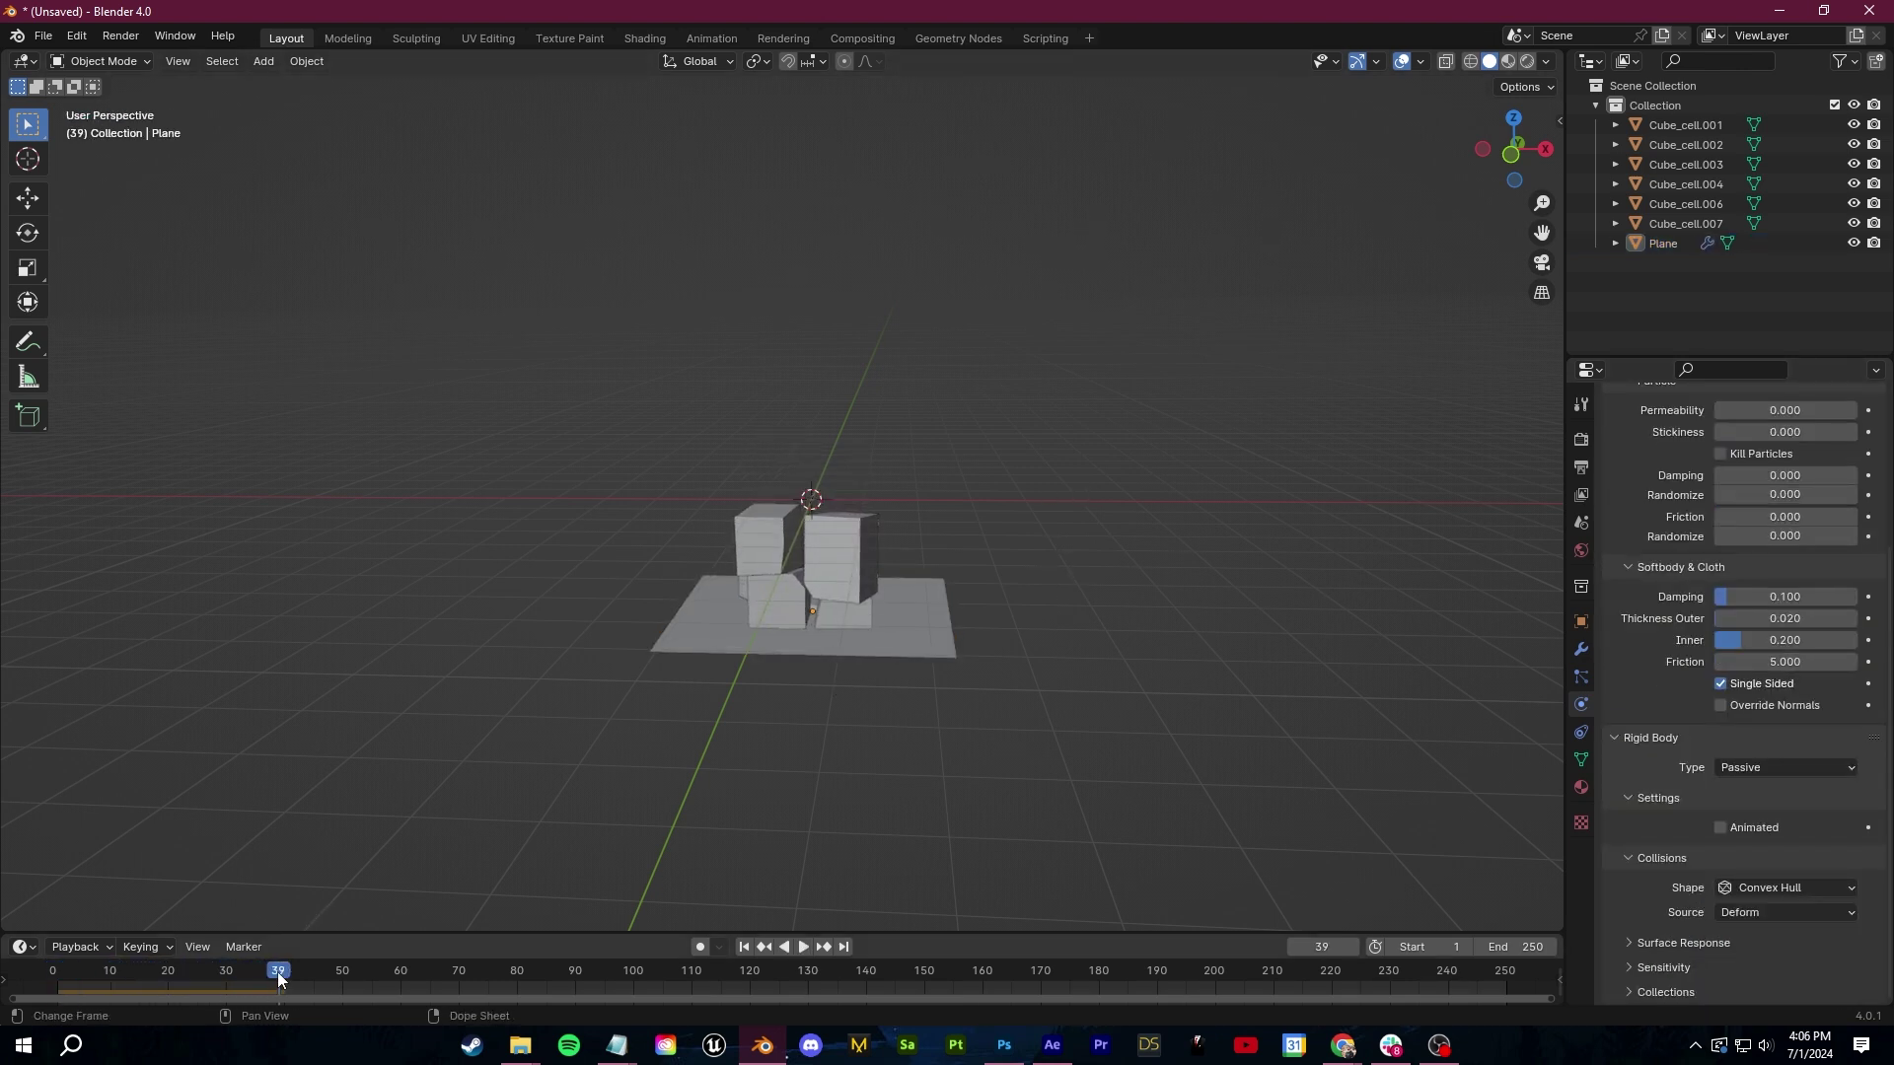
pyautogui.press('Escape')
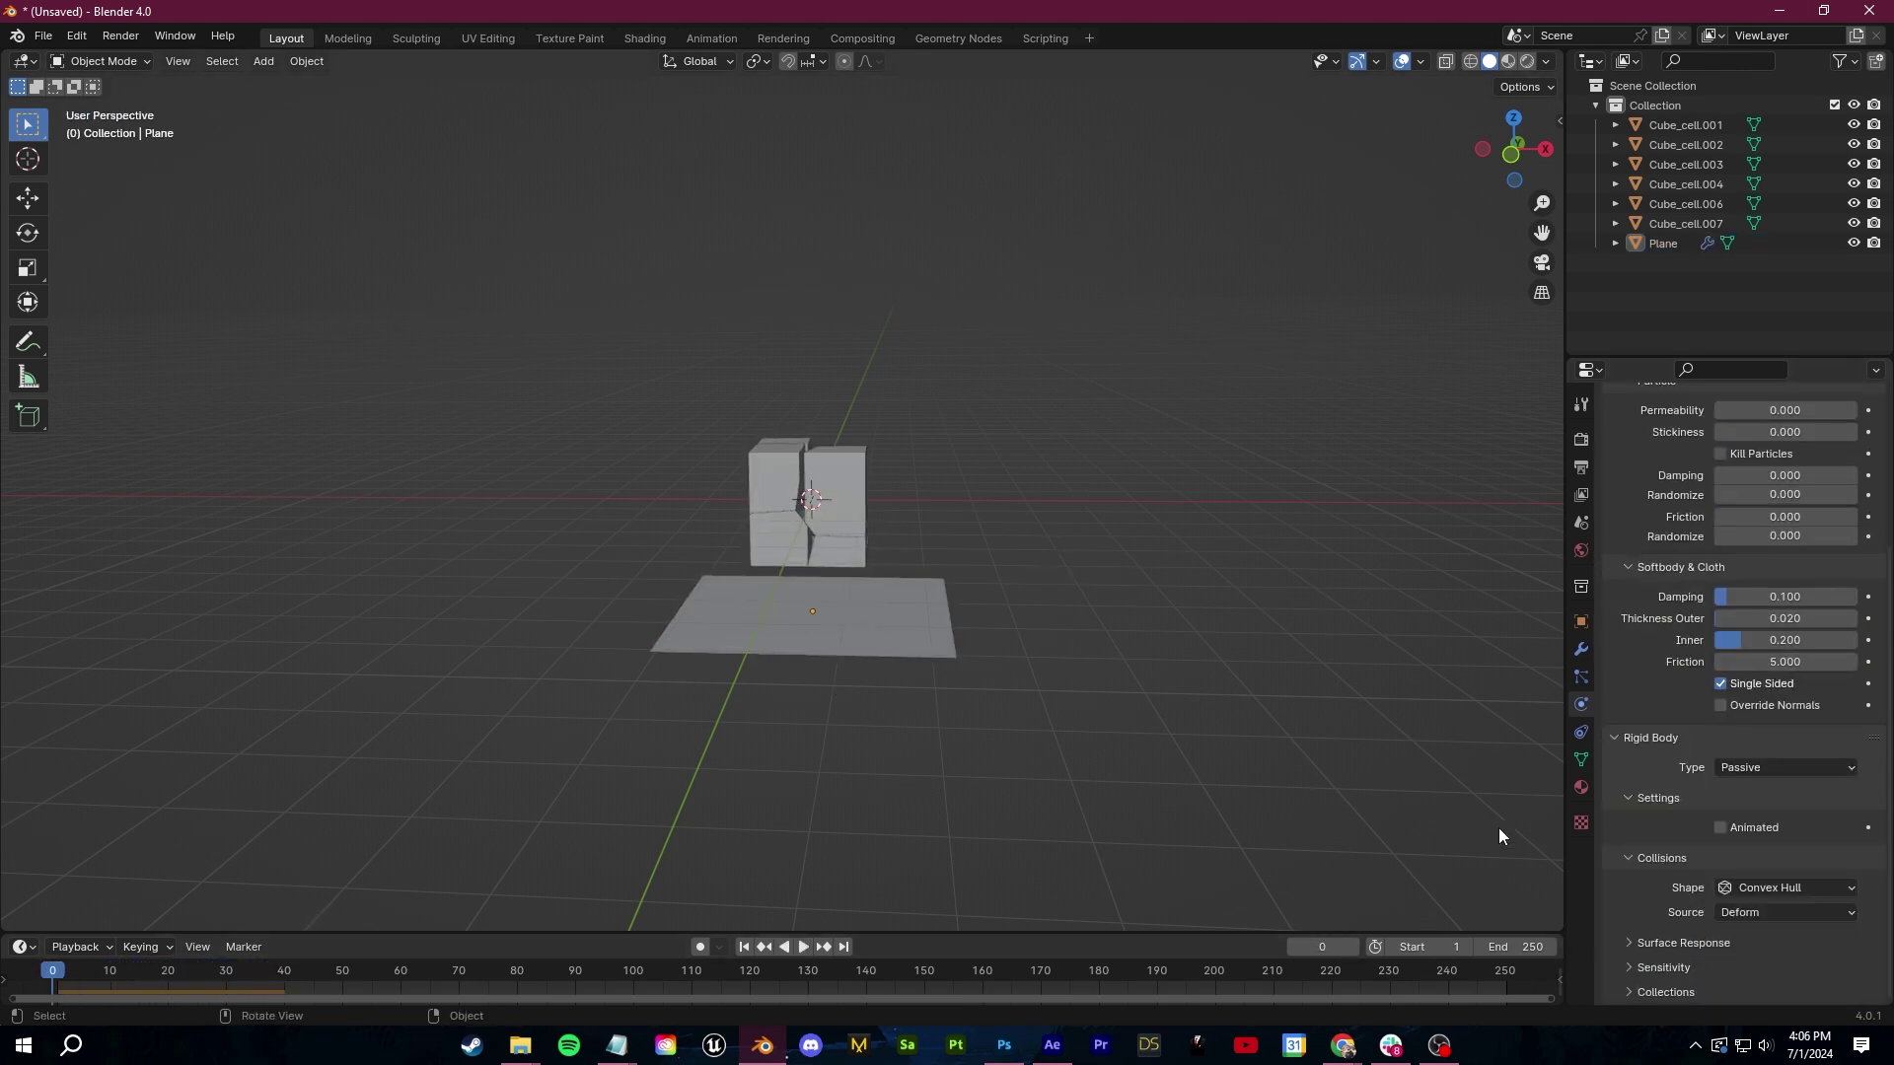
pyautogui.moveTo(1496, 833); pyautogui.dragTo(872, 649, button='middle')
pyautogui.press('space')
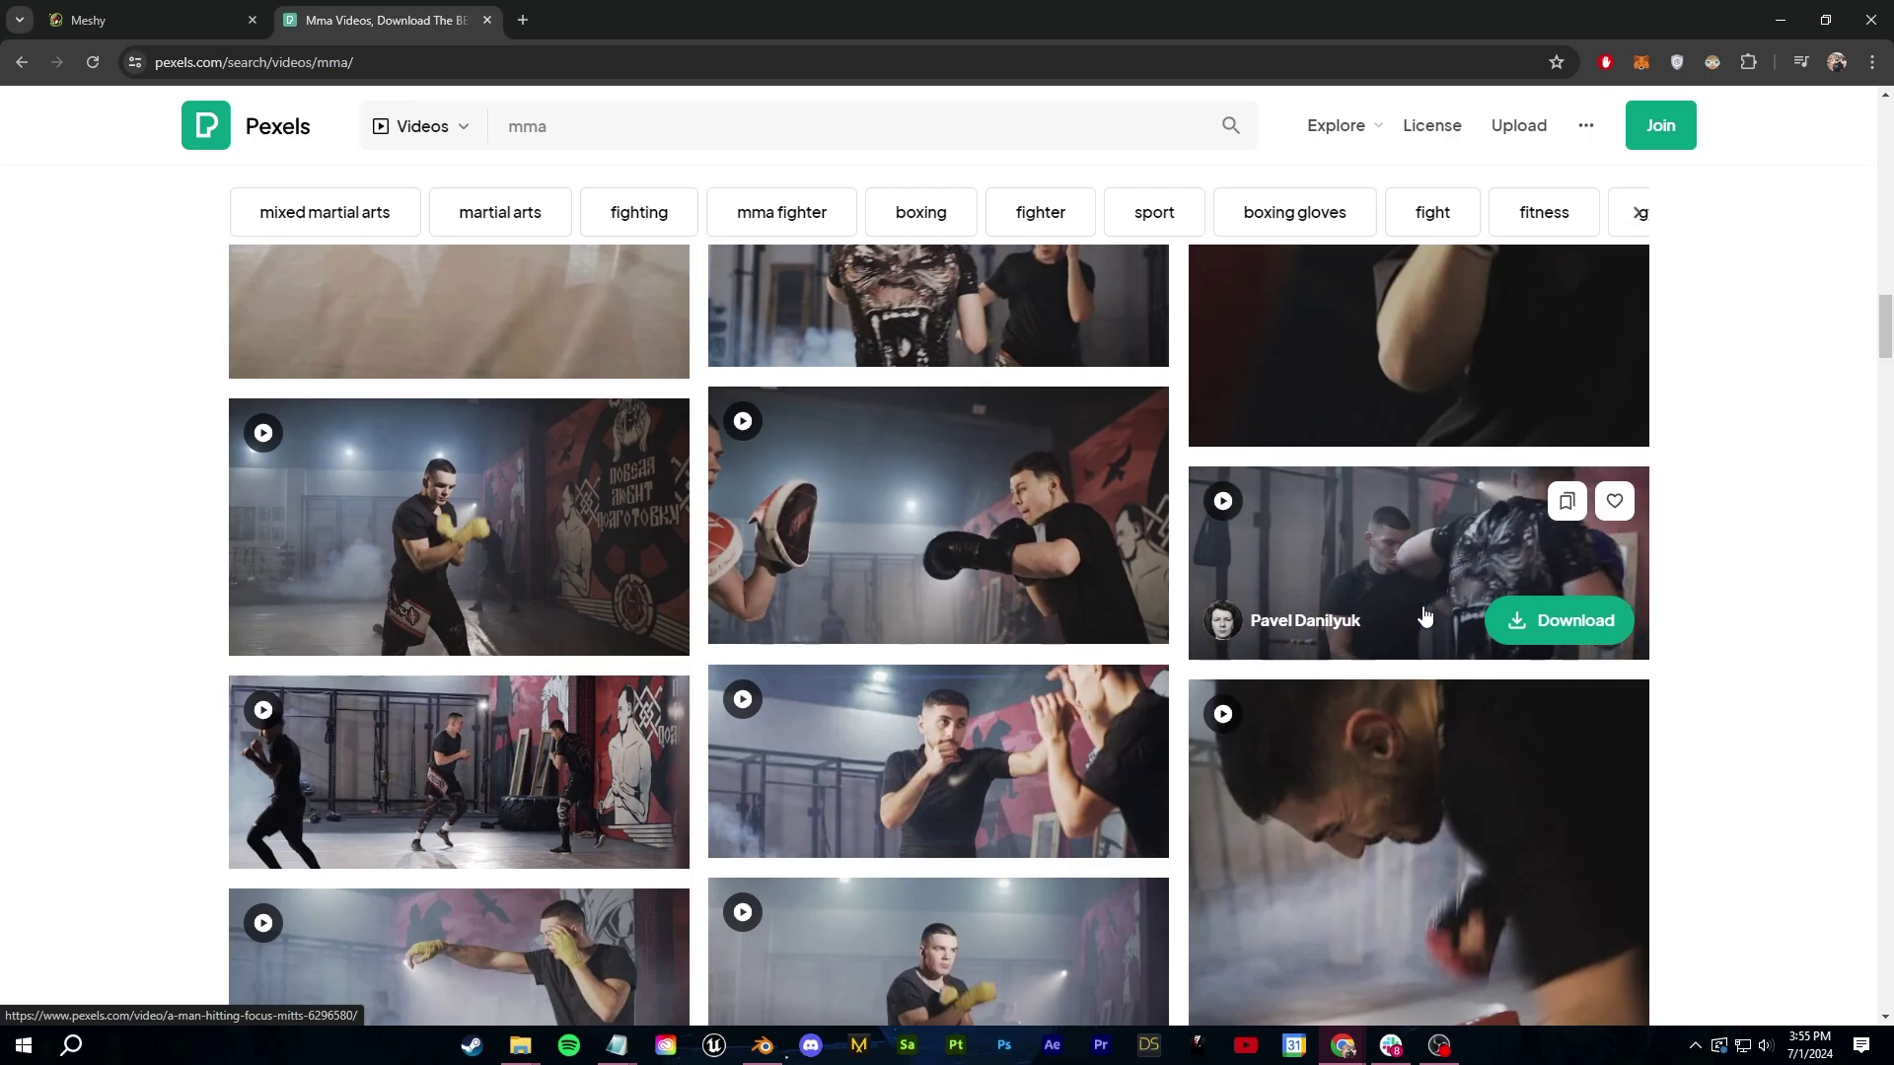
# On Pexels, find the men sparring clip among the mma videos and save its MP4 in the 10 blender vfx folder
pyautogui.scroll(-5, 1202, 902)
pyautogui.scroll(-5, 995, 848)
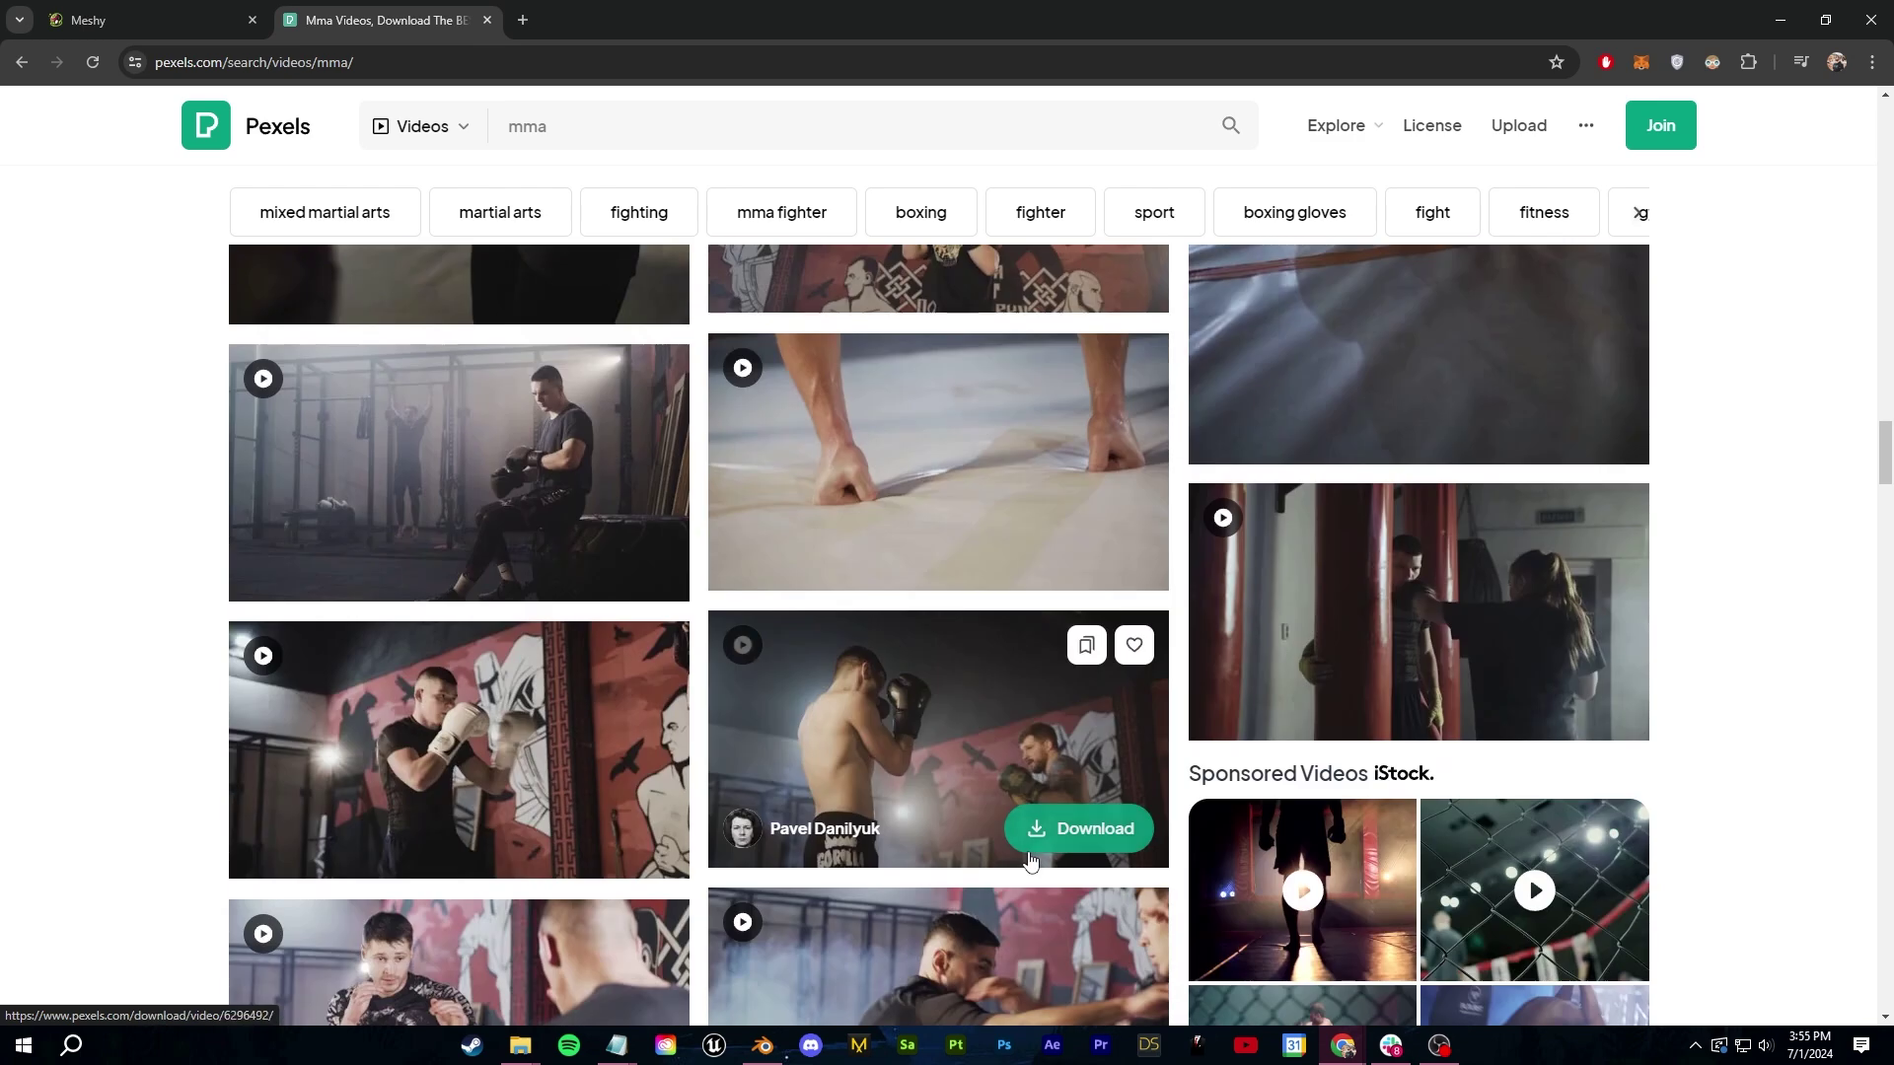
pyautogui.scroll(-1, 907, 739)
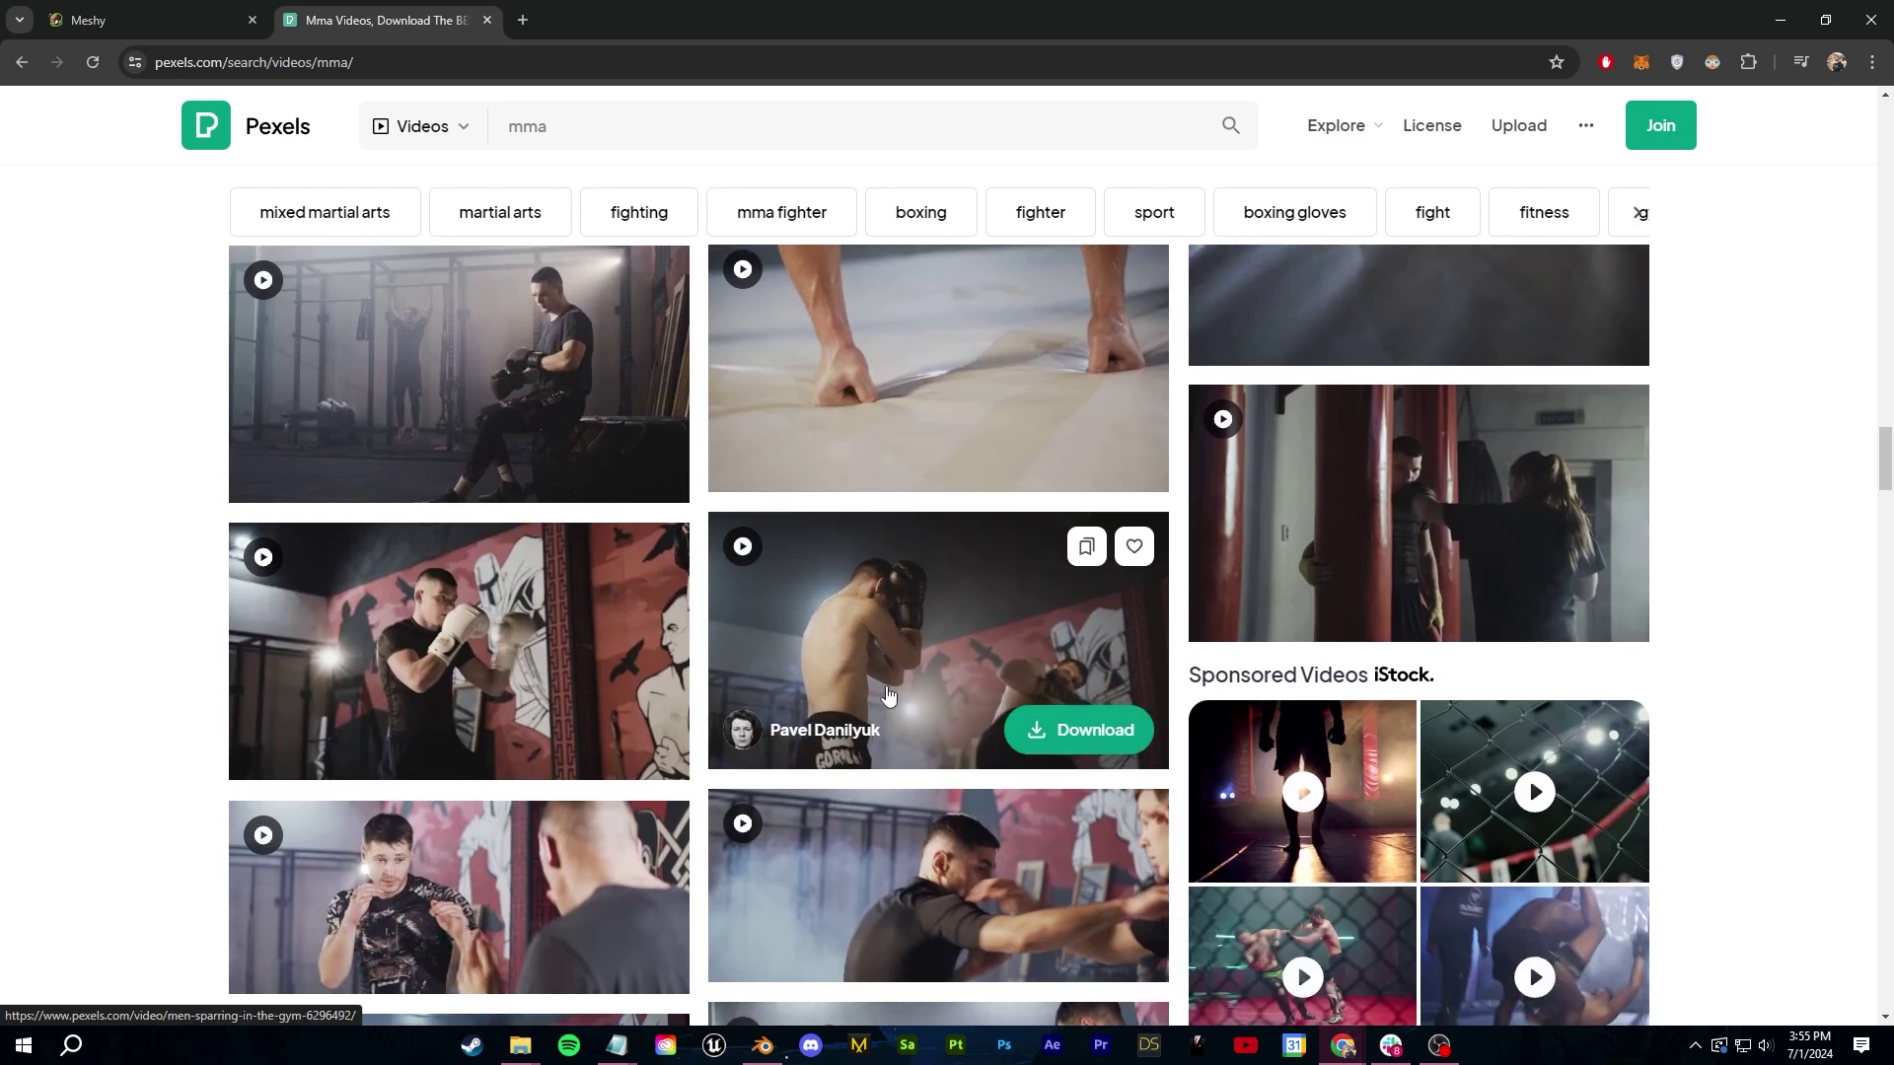
pyautogui.click(1079, 729)
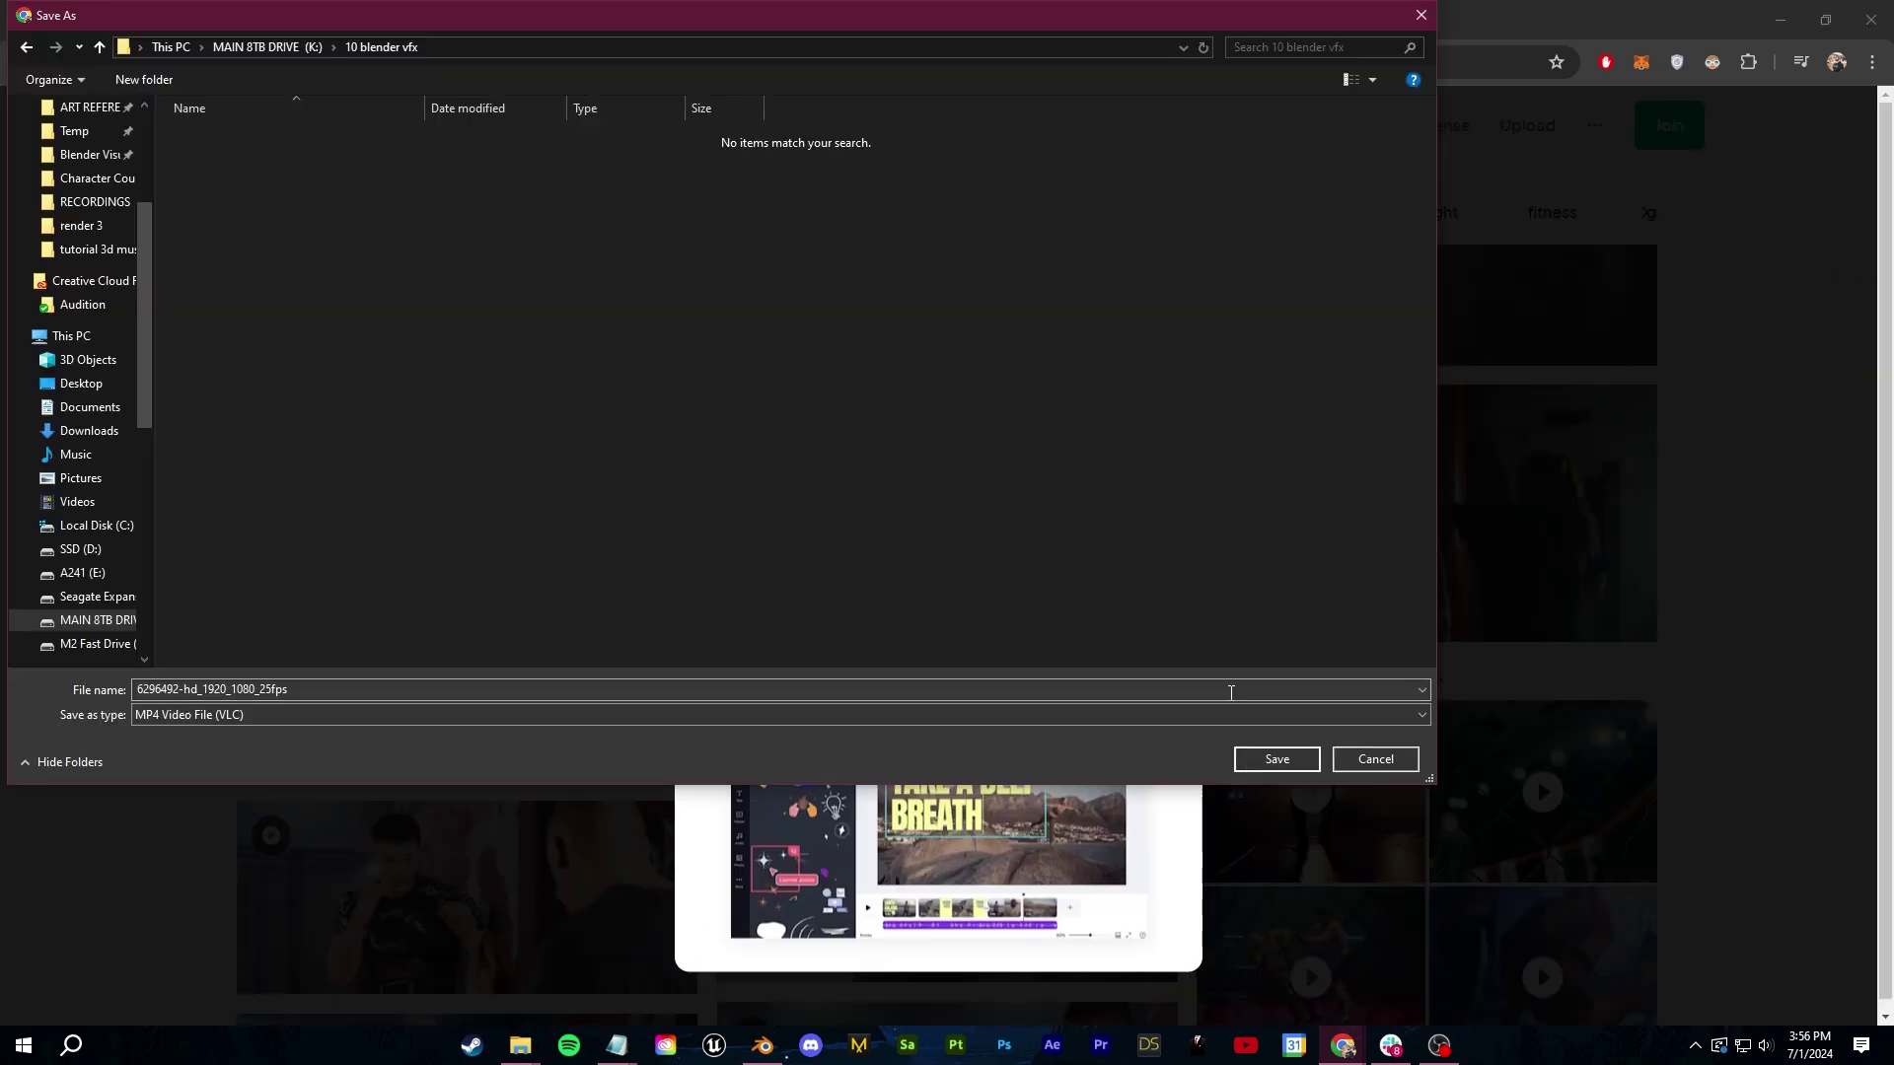
pyautogui.click(1254, 750)
pyautogui.click(1423, 490)
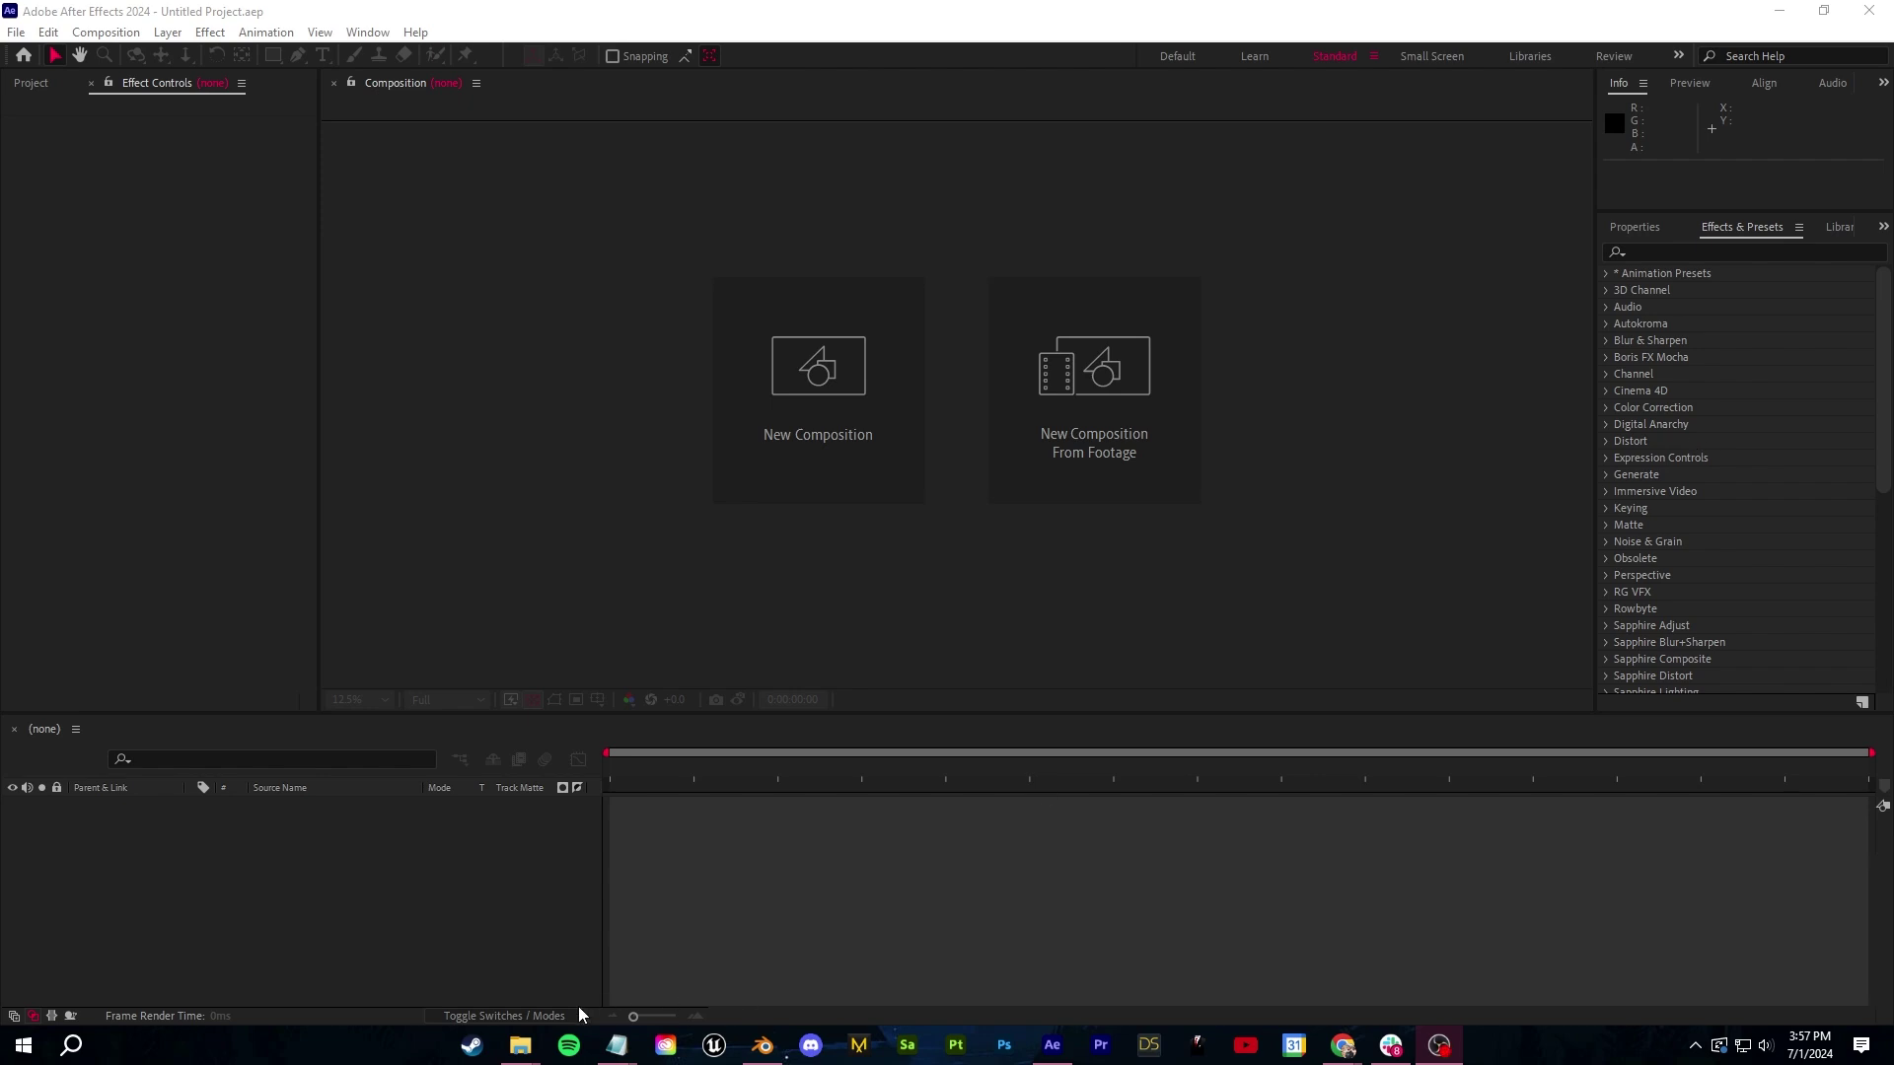
# In After Effects, go to the kick at 0:00:03:19 in the sparring clip and save that frame as frame.psd
pyautogui.moveTo(534, 1054)
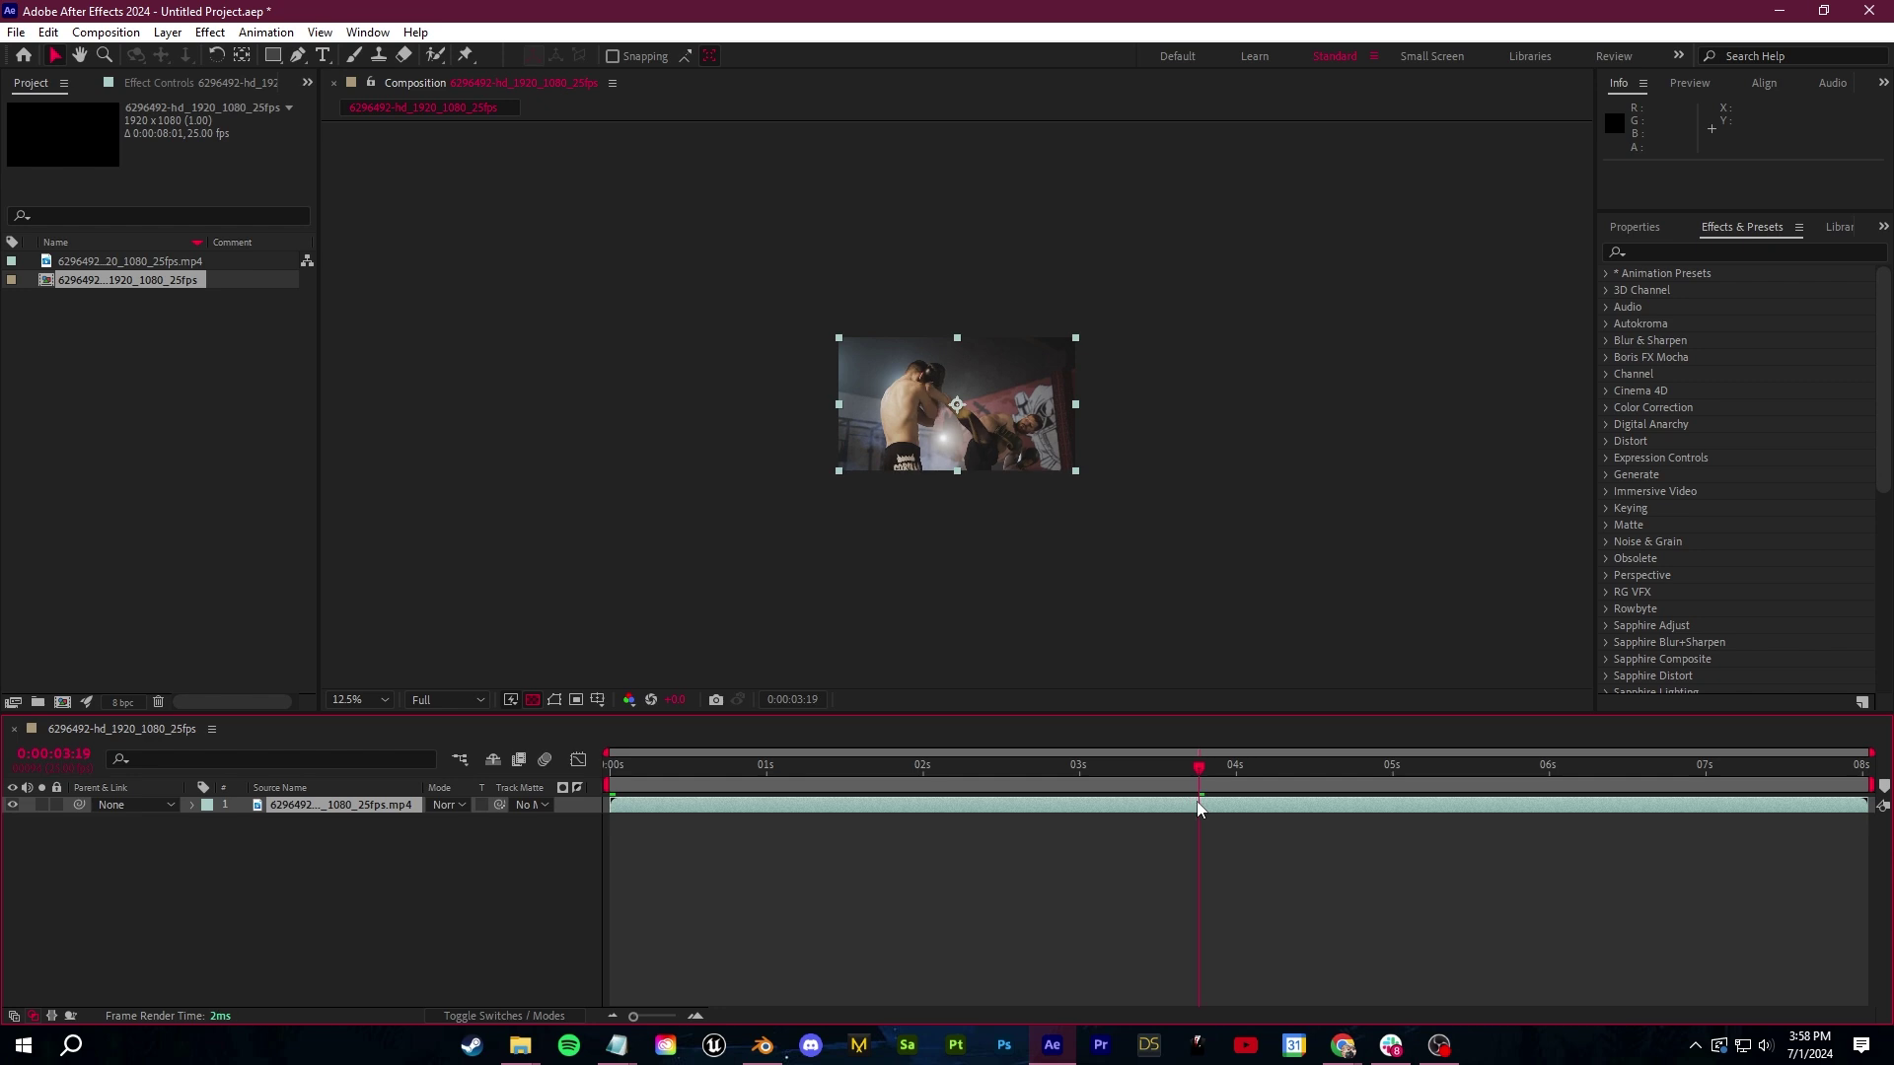
pyautogui.scroll(4, 1008, 646)
pyautogui.moveTo(1203, 780)
pyautogui.mouseDown()
pyautogui.moveTo(1134, 767)
pyautogui.moveTo(1263, 786)
pyautogui.moveTo(1199, 780)
pyautogui.mouseUp()
pyautogui.press(',')
pyautogui.click(105, 33)
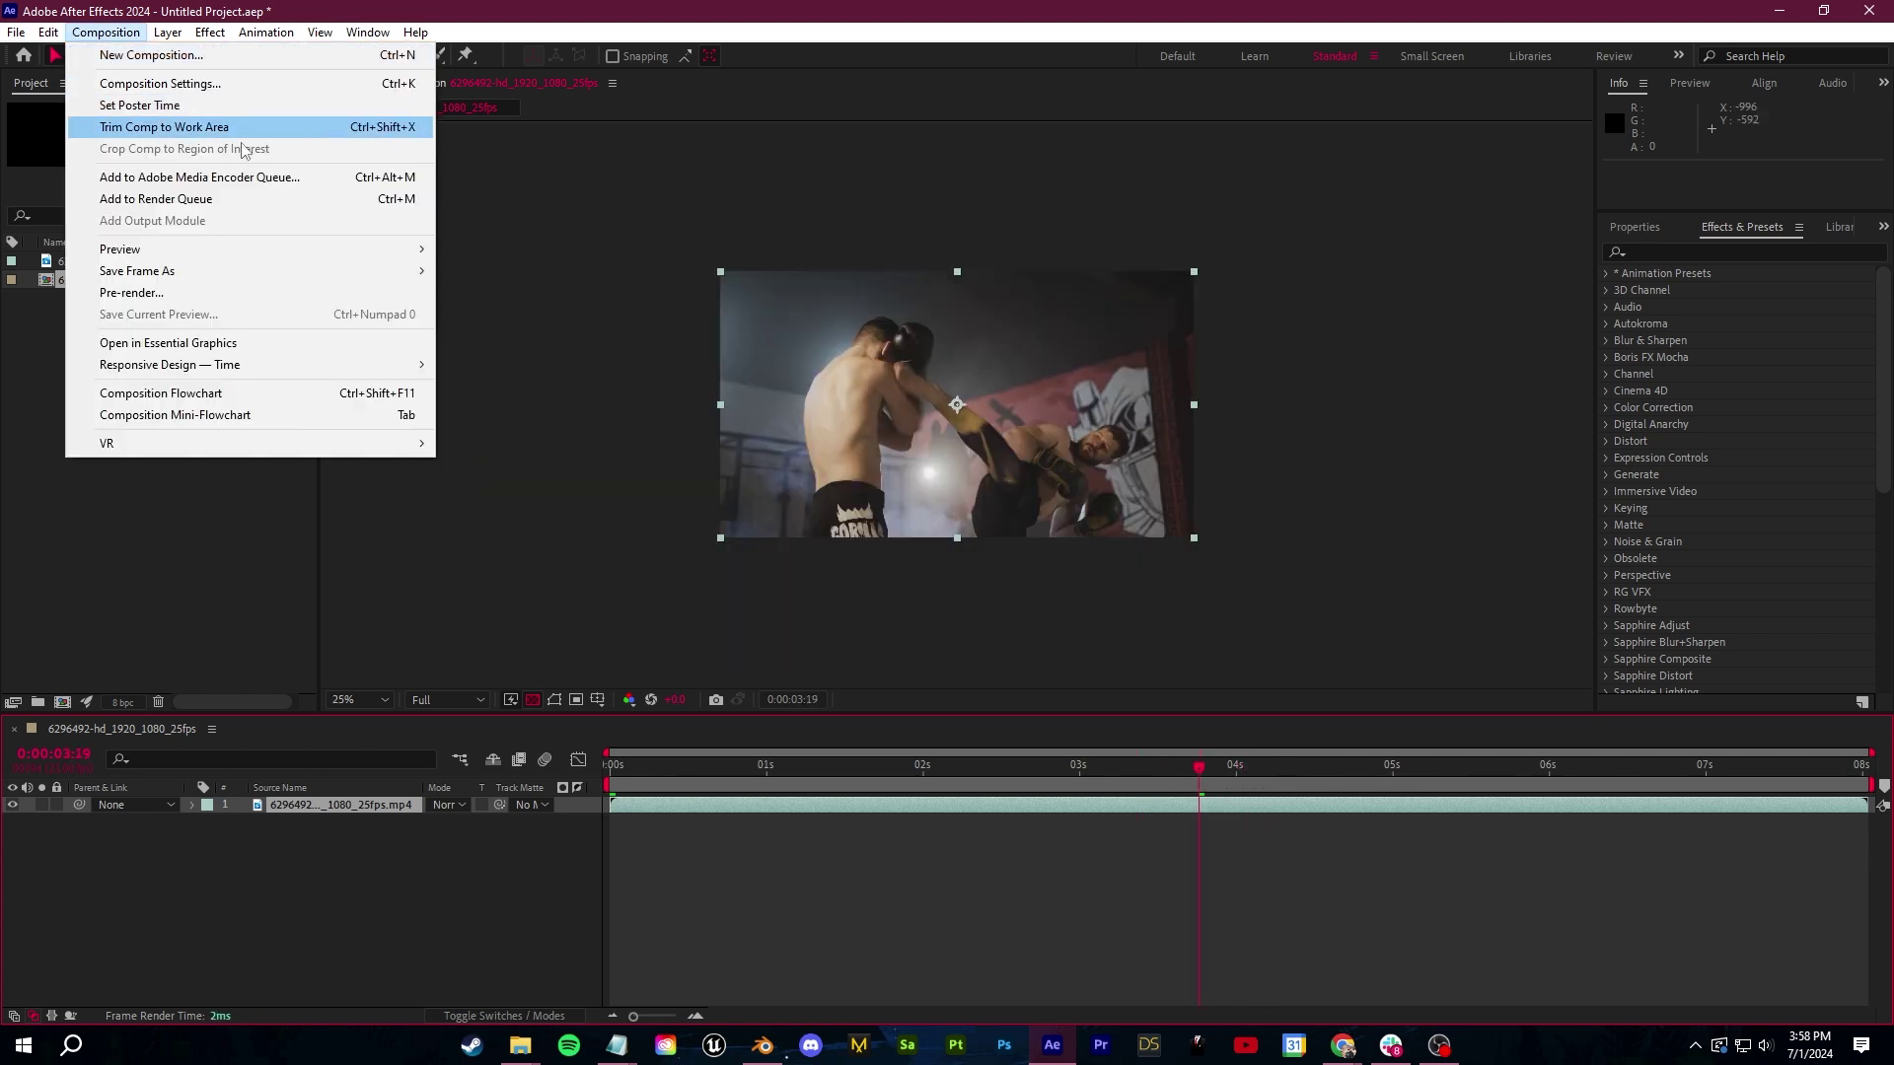
pyautogui.click(515, 300)
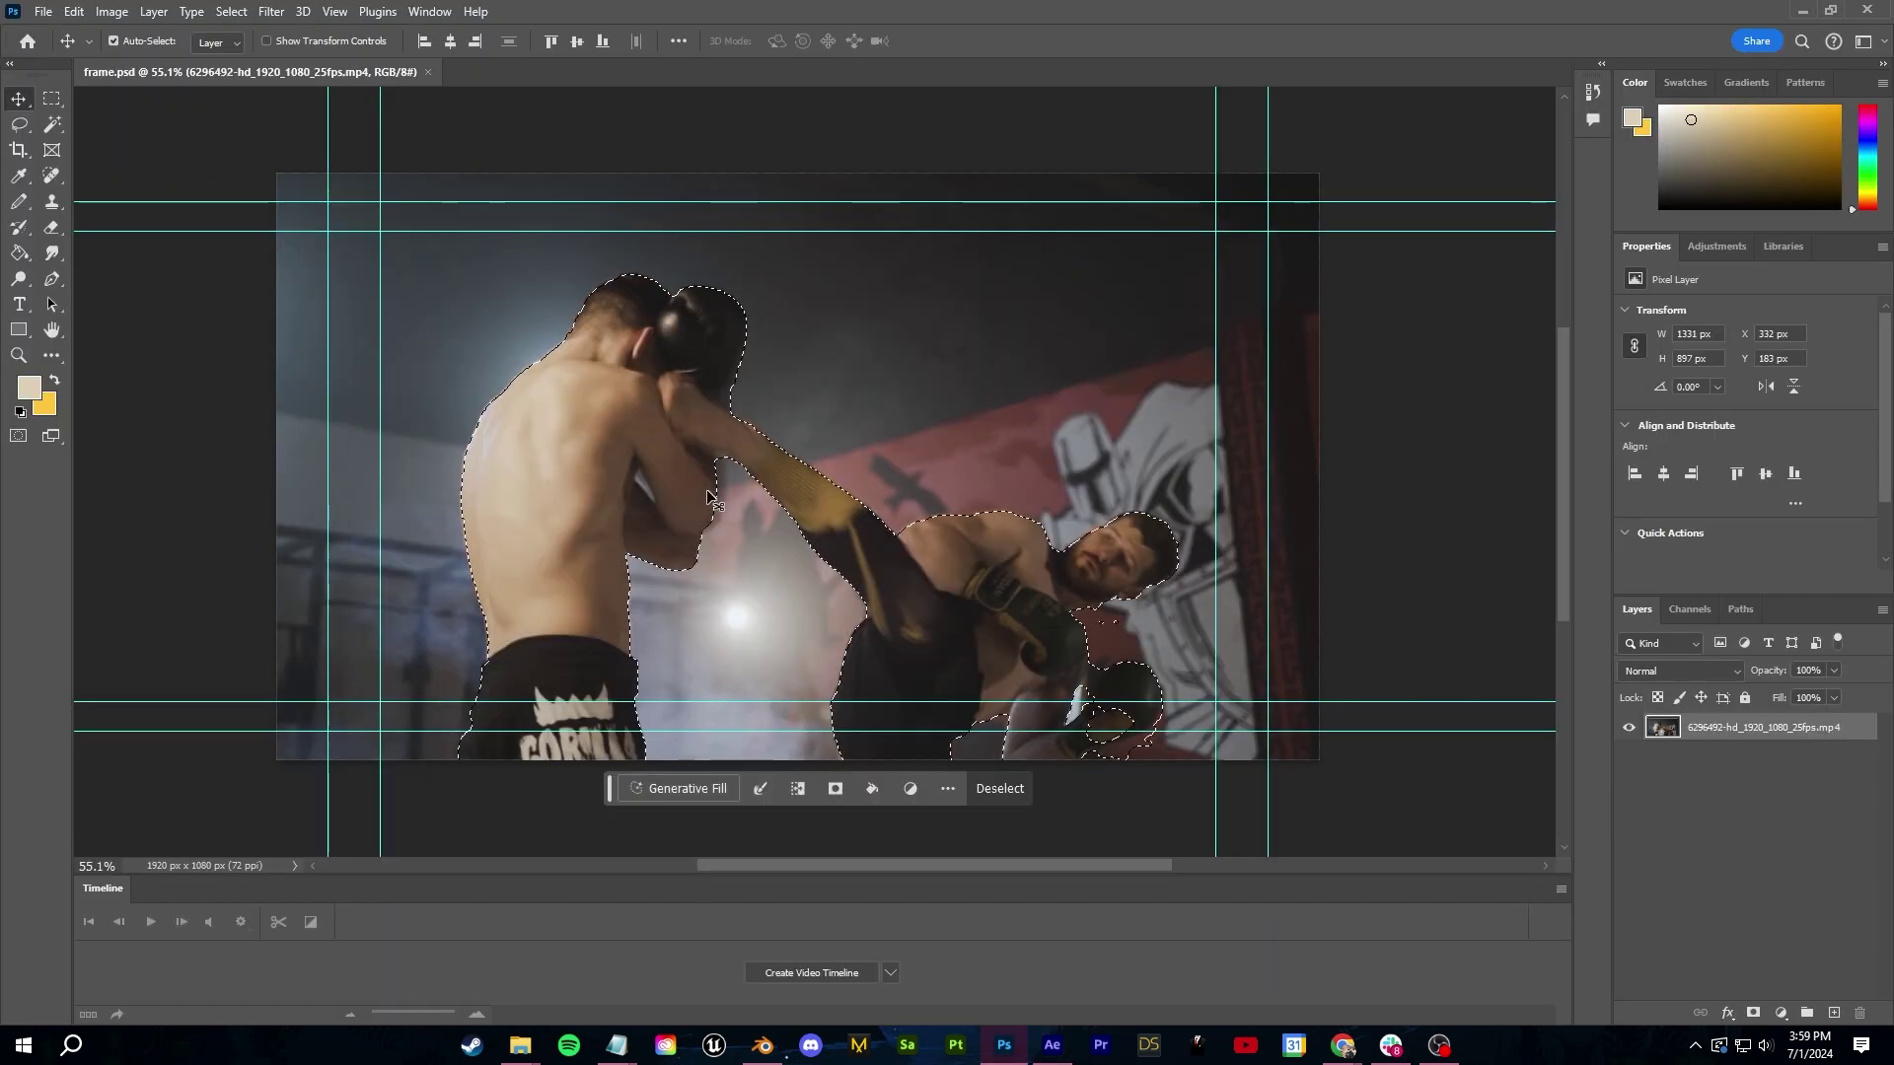
# In Photoshop, subtract the kicking fighter from the selection with the Lasso tool, keeping only the standing fighter selected
pyautogui.keyDown('alt'); pyautogui.scroll(2, 702, 548); pyautogui.keyUp('alt')
pyautogui.click(19, 125)
pyautogui.keyDown('alt'); pyautogui.moveTo(740, 383); pyautogui.dragTo(1124, 269); pyautogui.keyUp('alt')
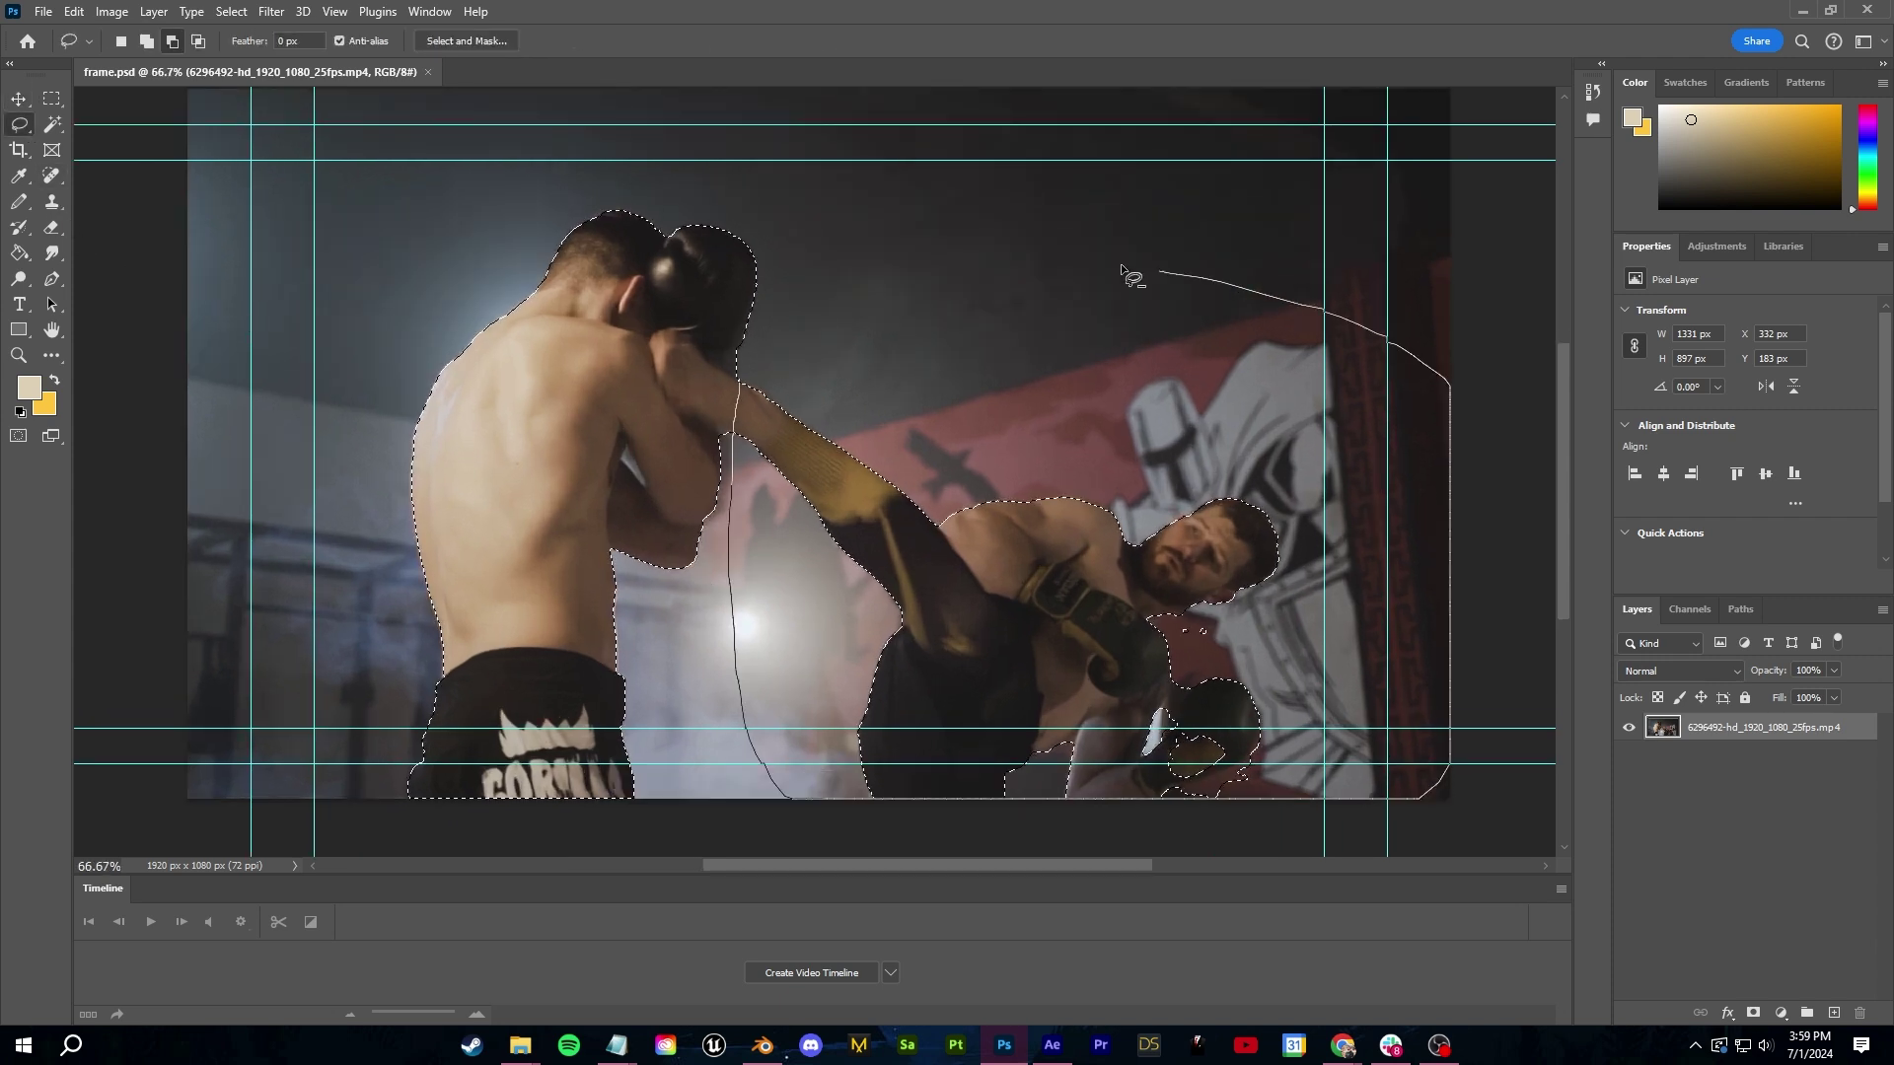
pyautogui.keyDown('alt'); pyautogui.moveTo(740, 404); pyautogui.dragTo(736, 386); pyautogui.keyUp('alt')
pyautogui.keyDown('alt'); pyautogui.scroll(-3, 827, 554); pyautogui.keyUp('alt')
# Invert the selection to delete everything around the standing fighter, and save the cut-out as a PNG image
pyautogui.click(231, 11)
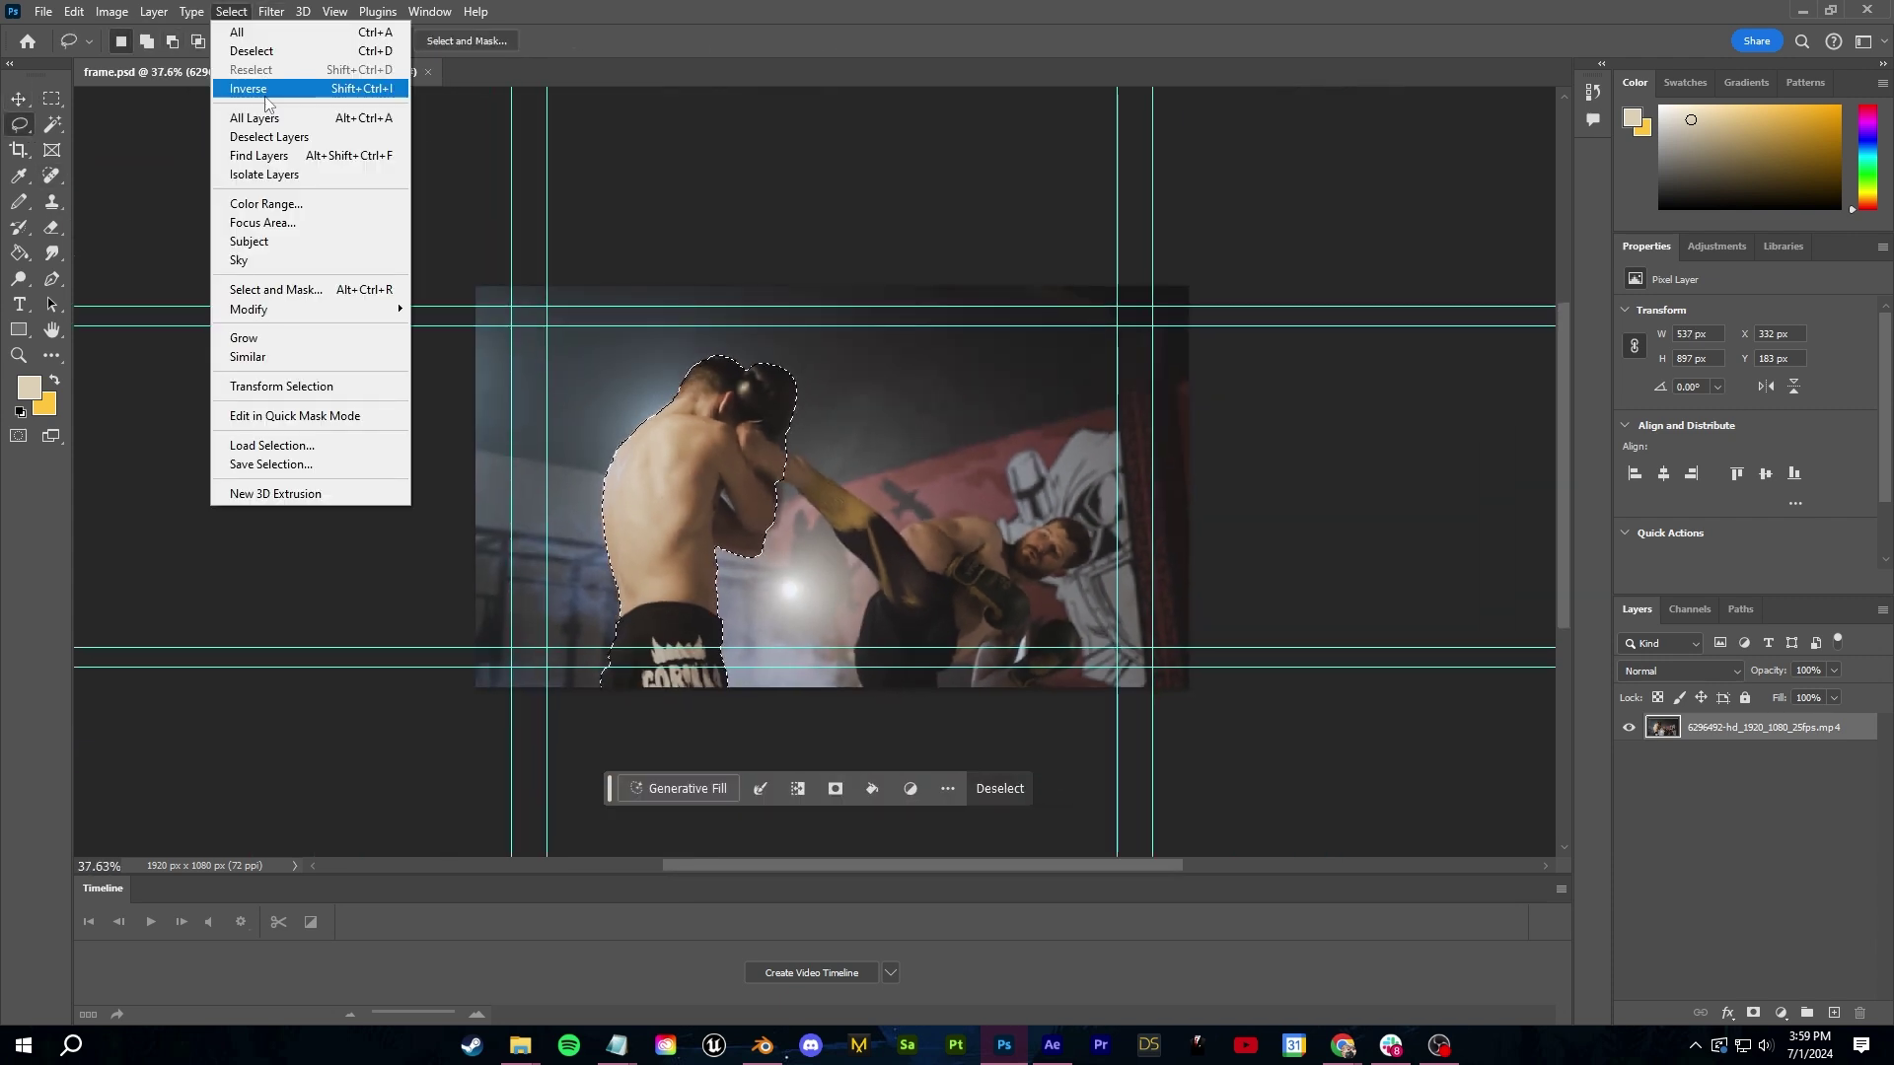
pyautogui.click(254, 80)
pyautogui.press('Delete')
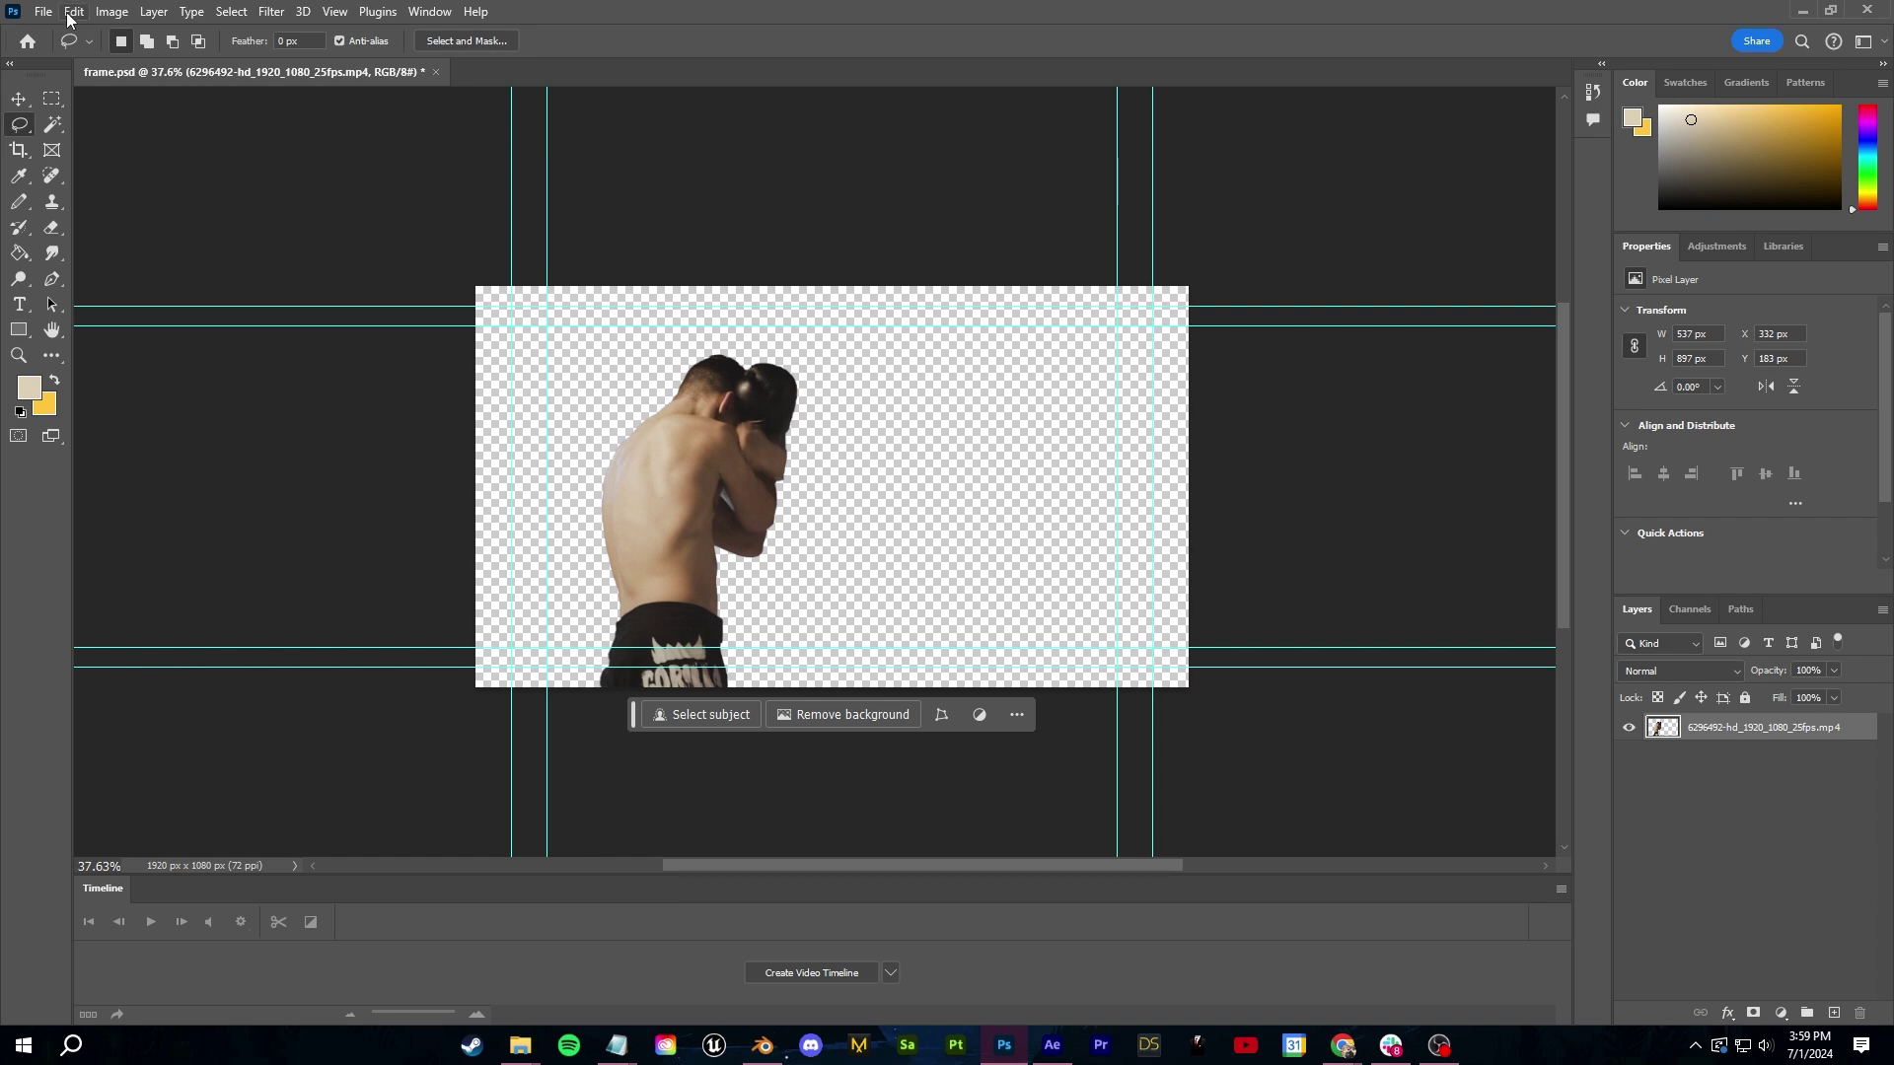
pyautogui.click(44, 11)
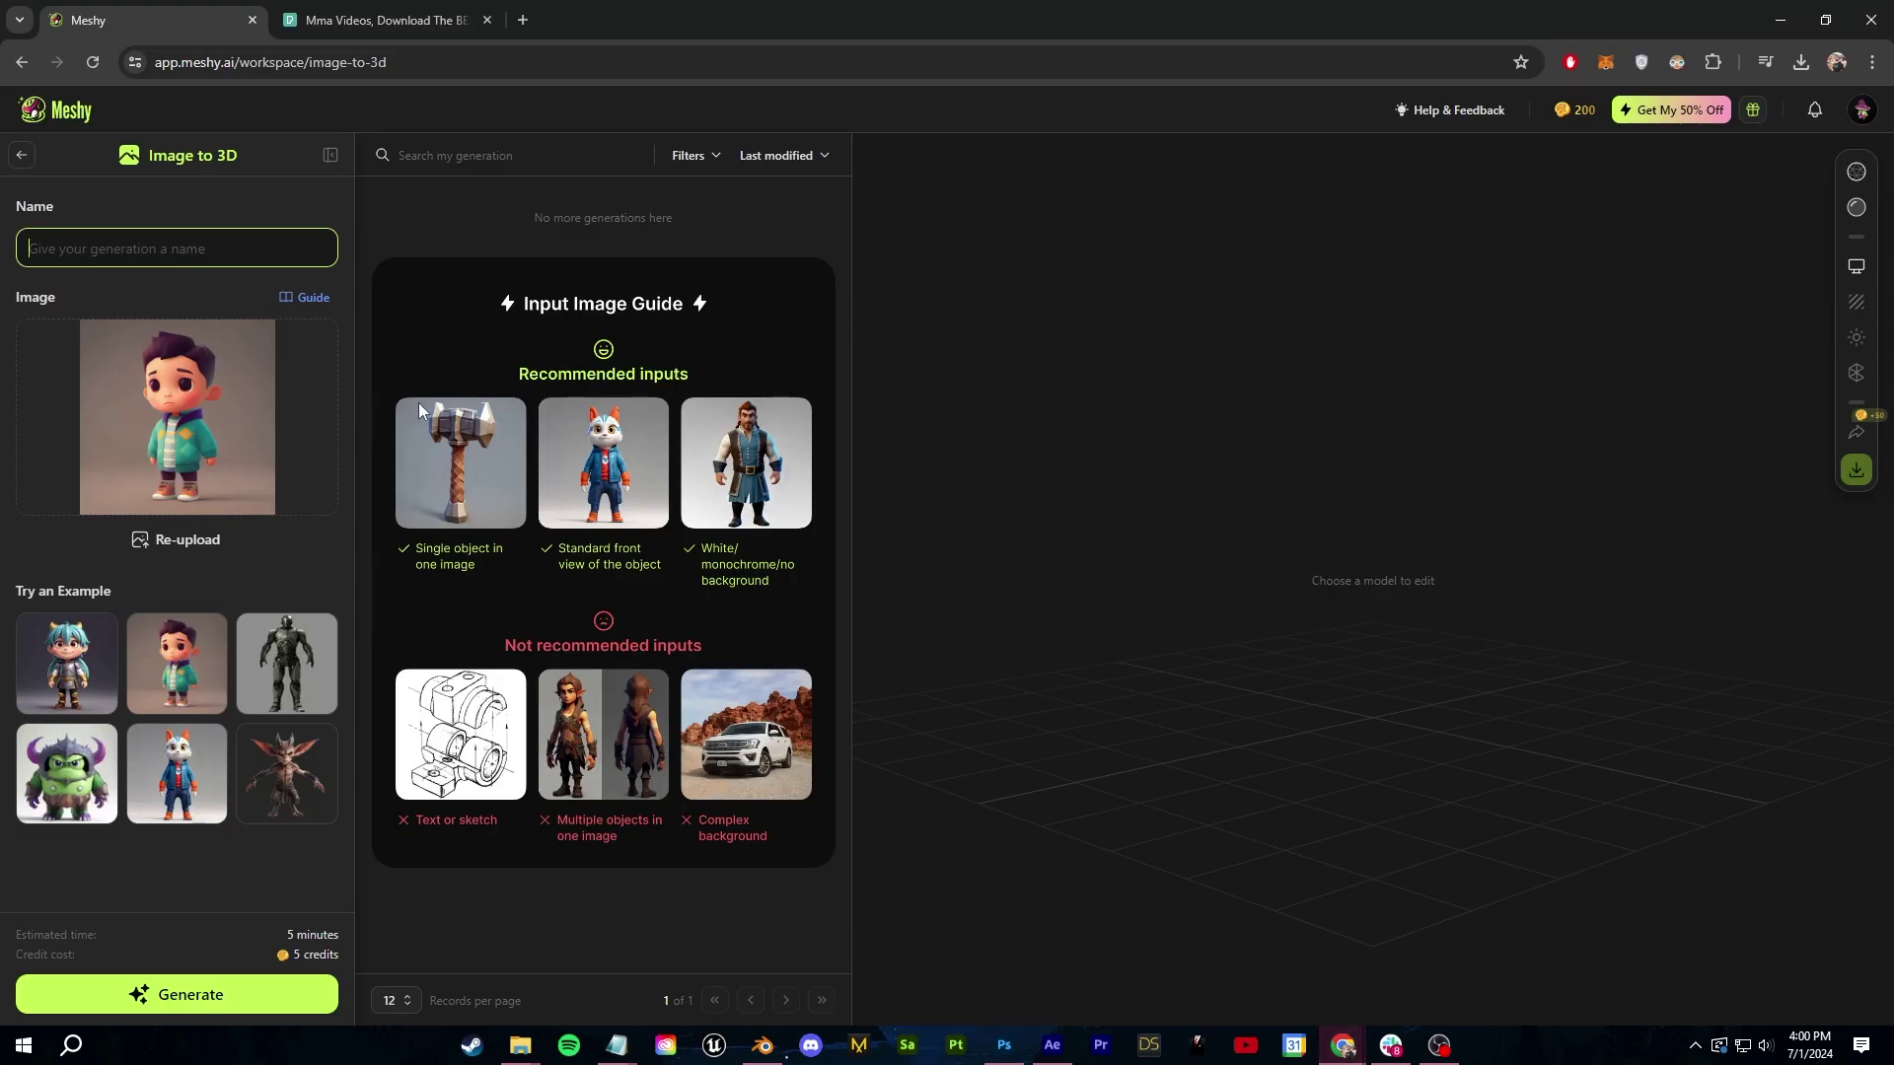
# In Meshy's Image to 3D, upload png.png, name the generation png, and generate the fighter's 3D model
pyautogui.click(155, 453)
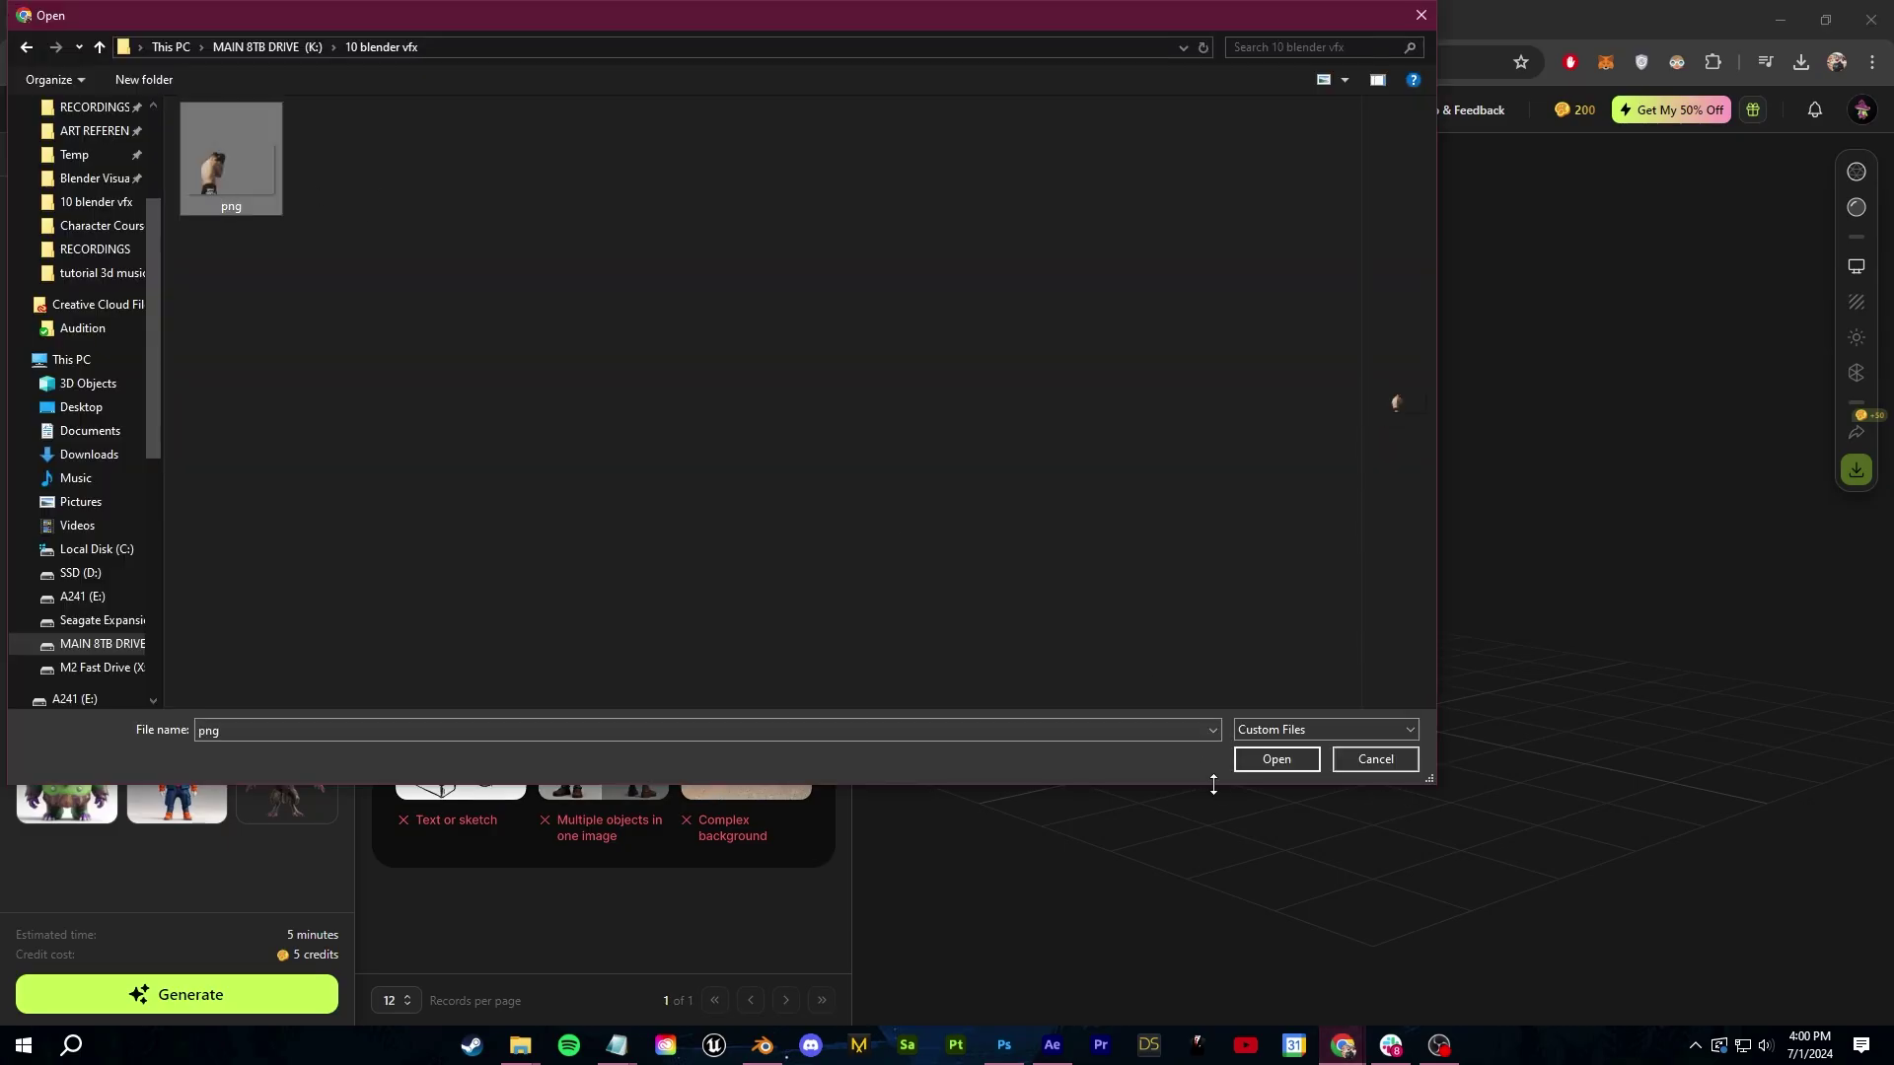
pyautogui.click(1246, 761)
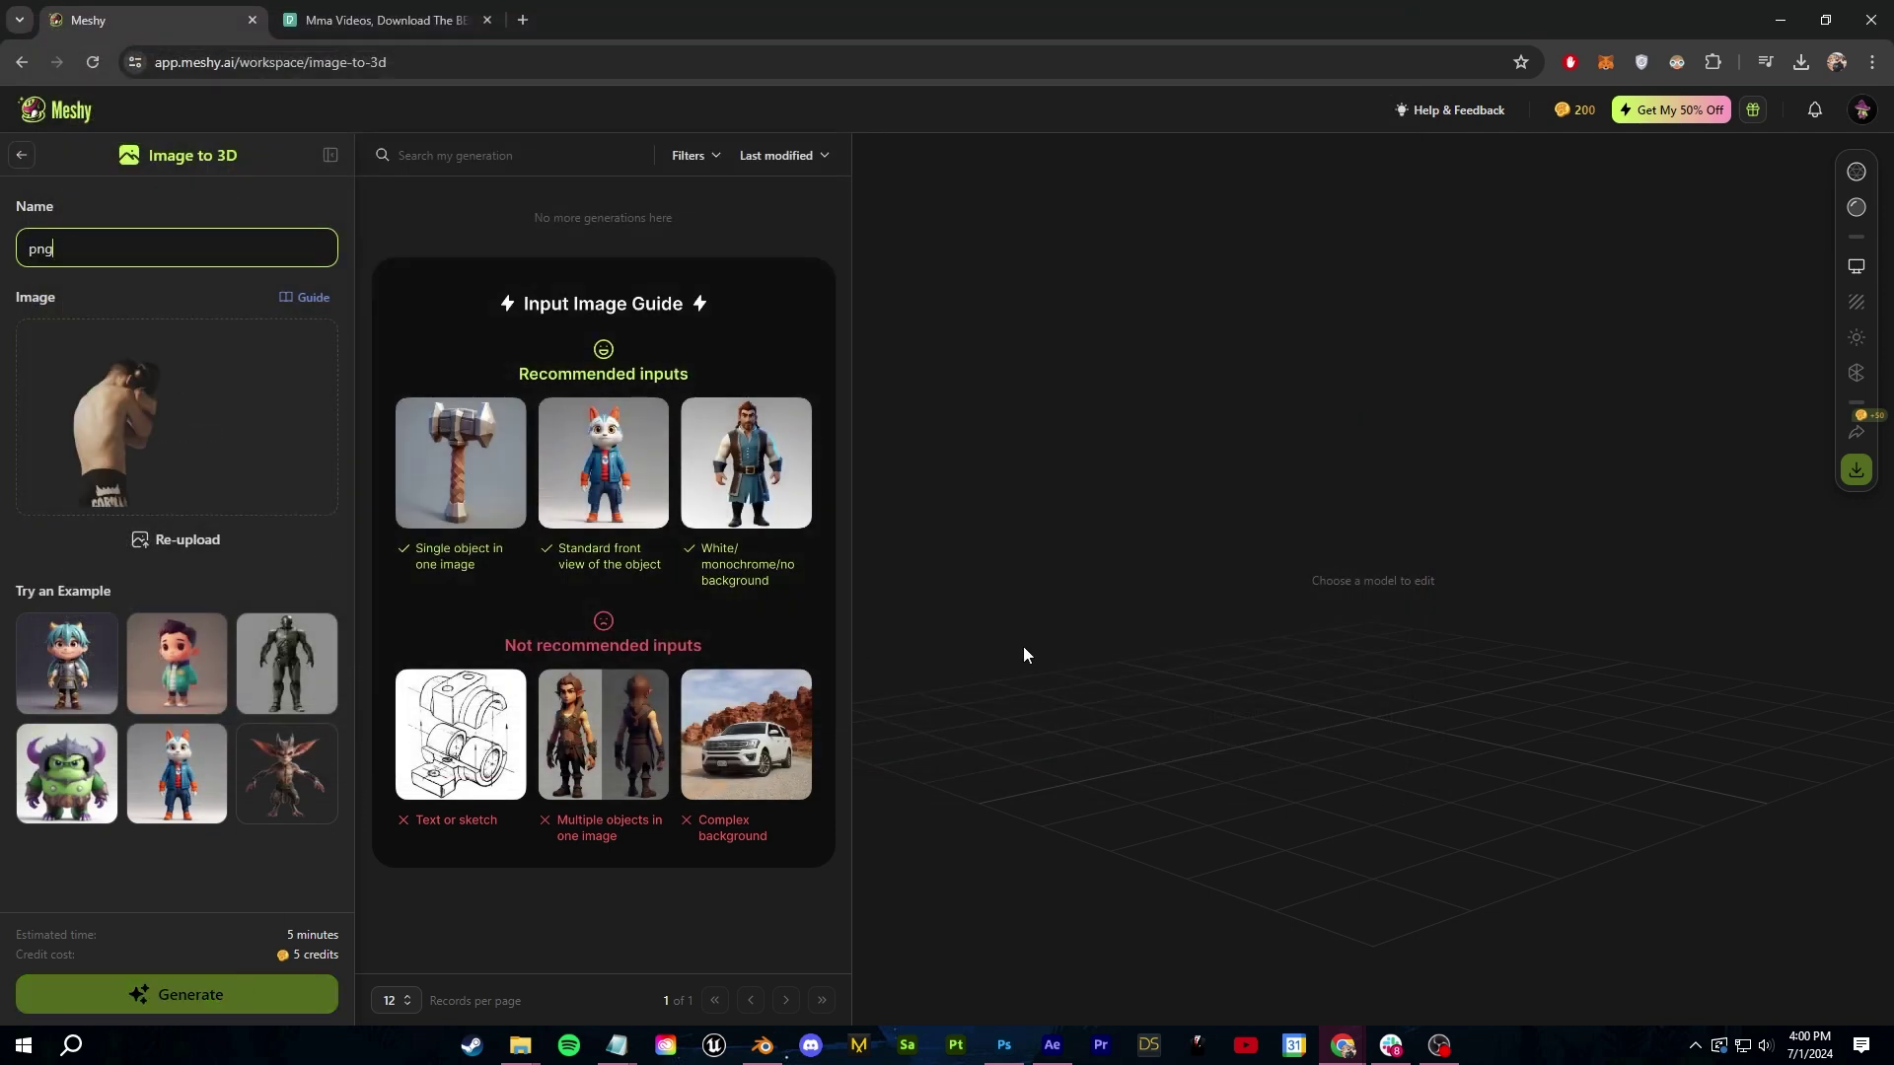
pyautogui.press('Return')
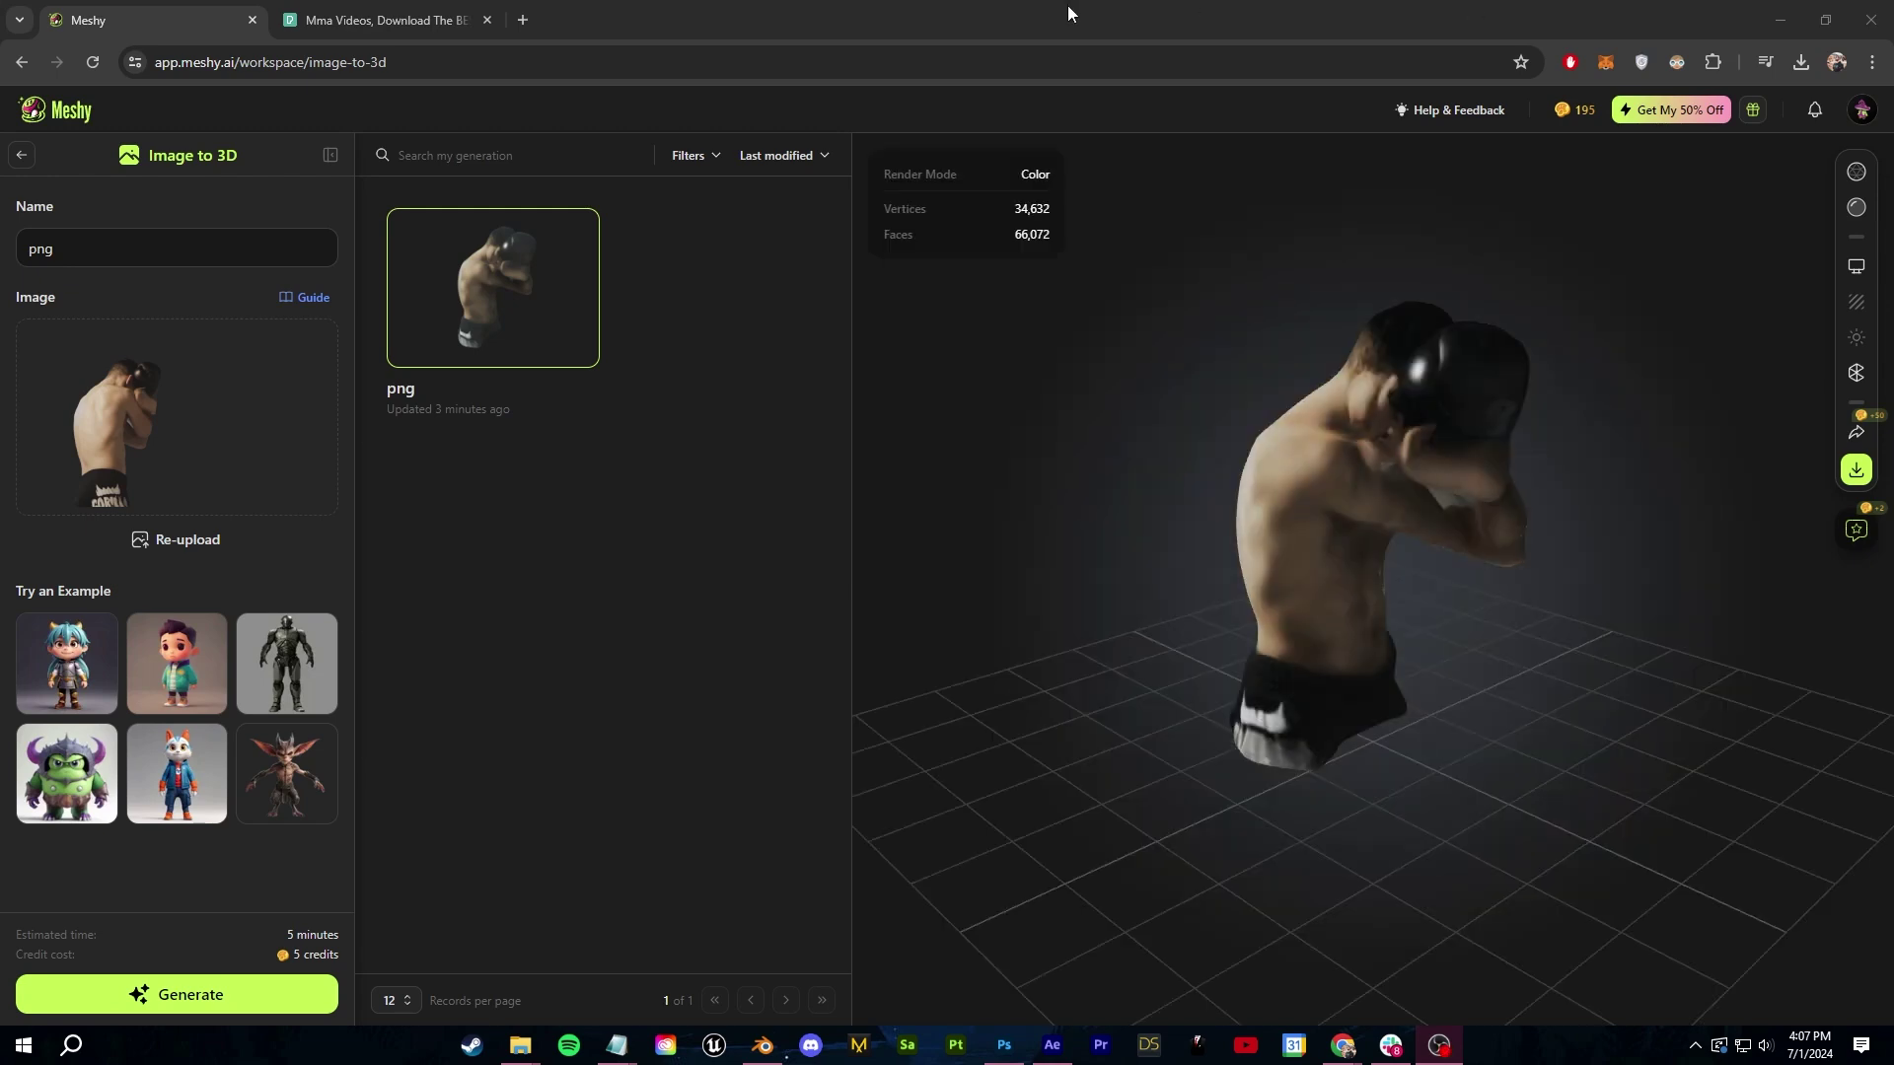
pyautogui.moveTo(1170, 622); pyautogui.dragTo(1389, 607)
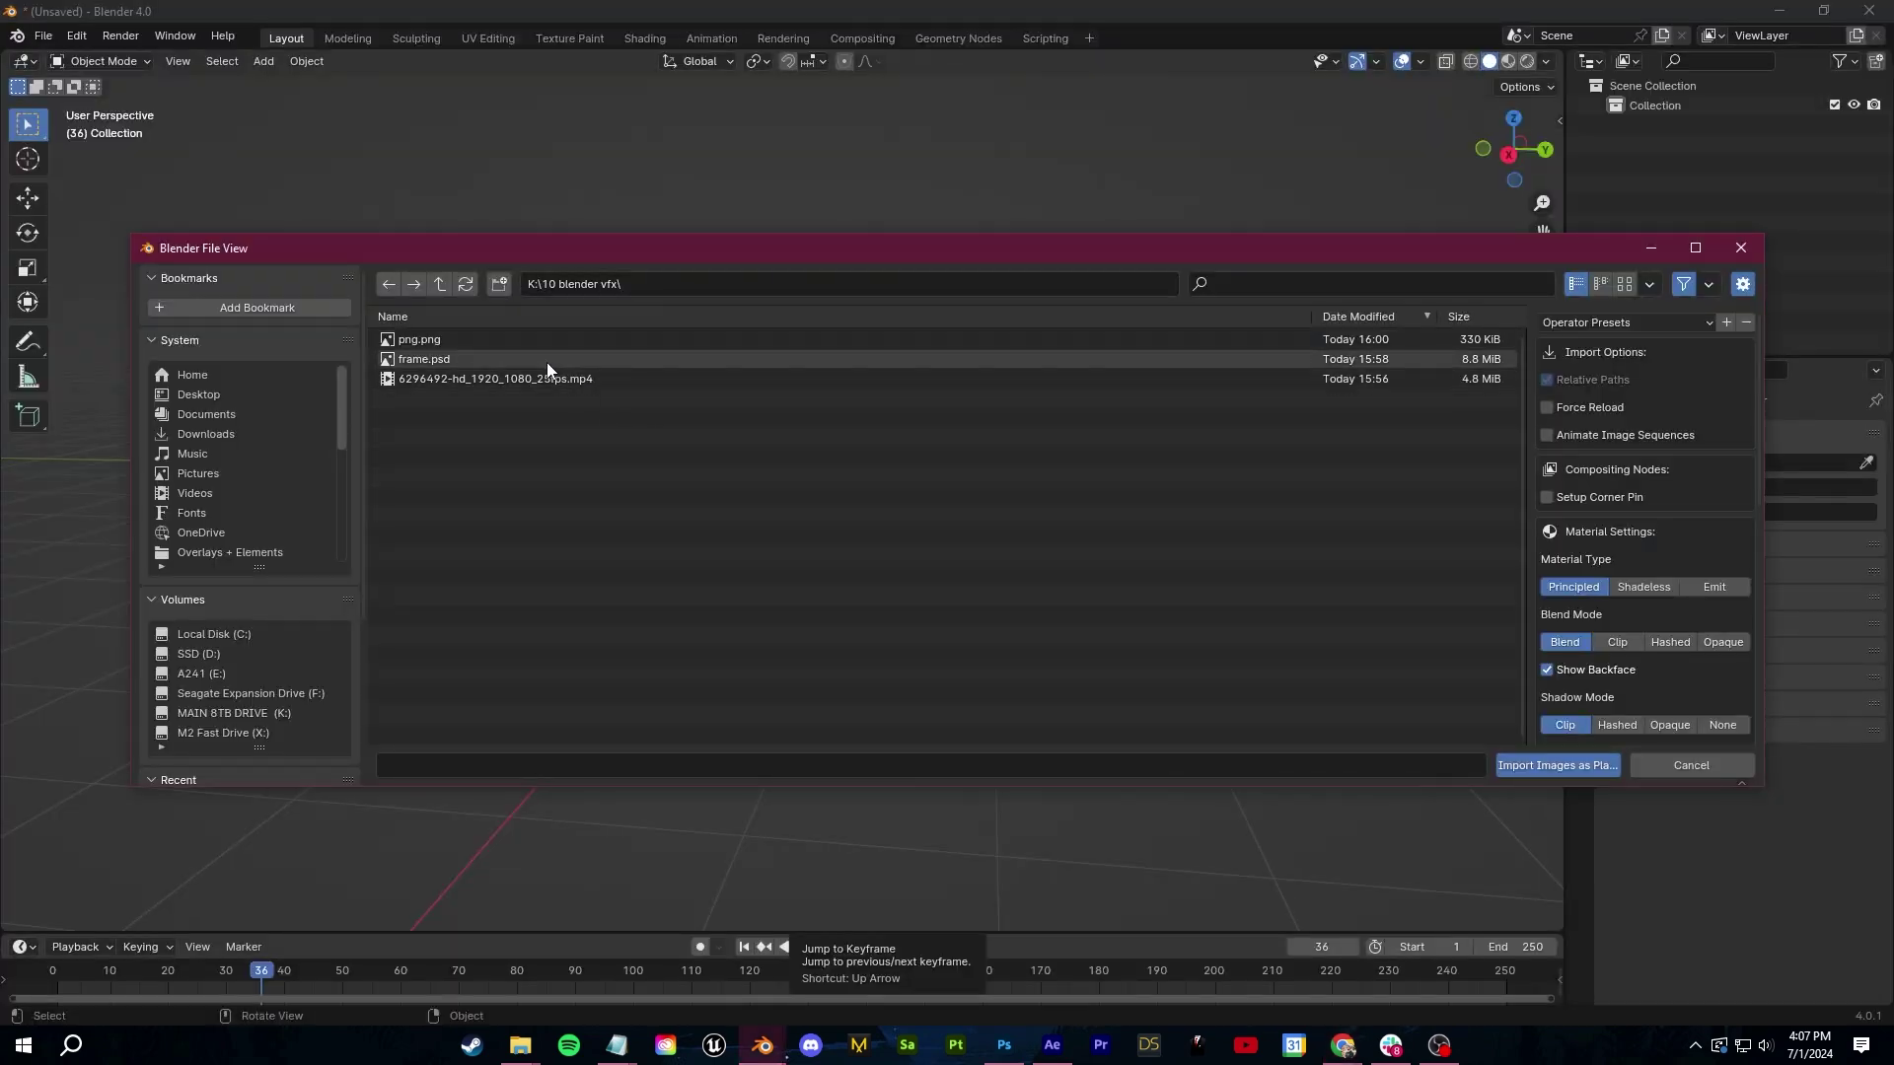
# In Blender, import 6296492-hd_1920_1080_25fps.mp4 as an image plane and display its texture in the viewport
pyautogui.click(548, 377)
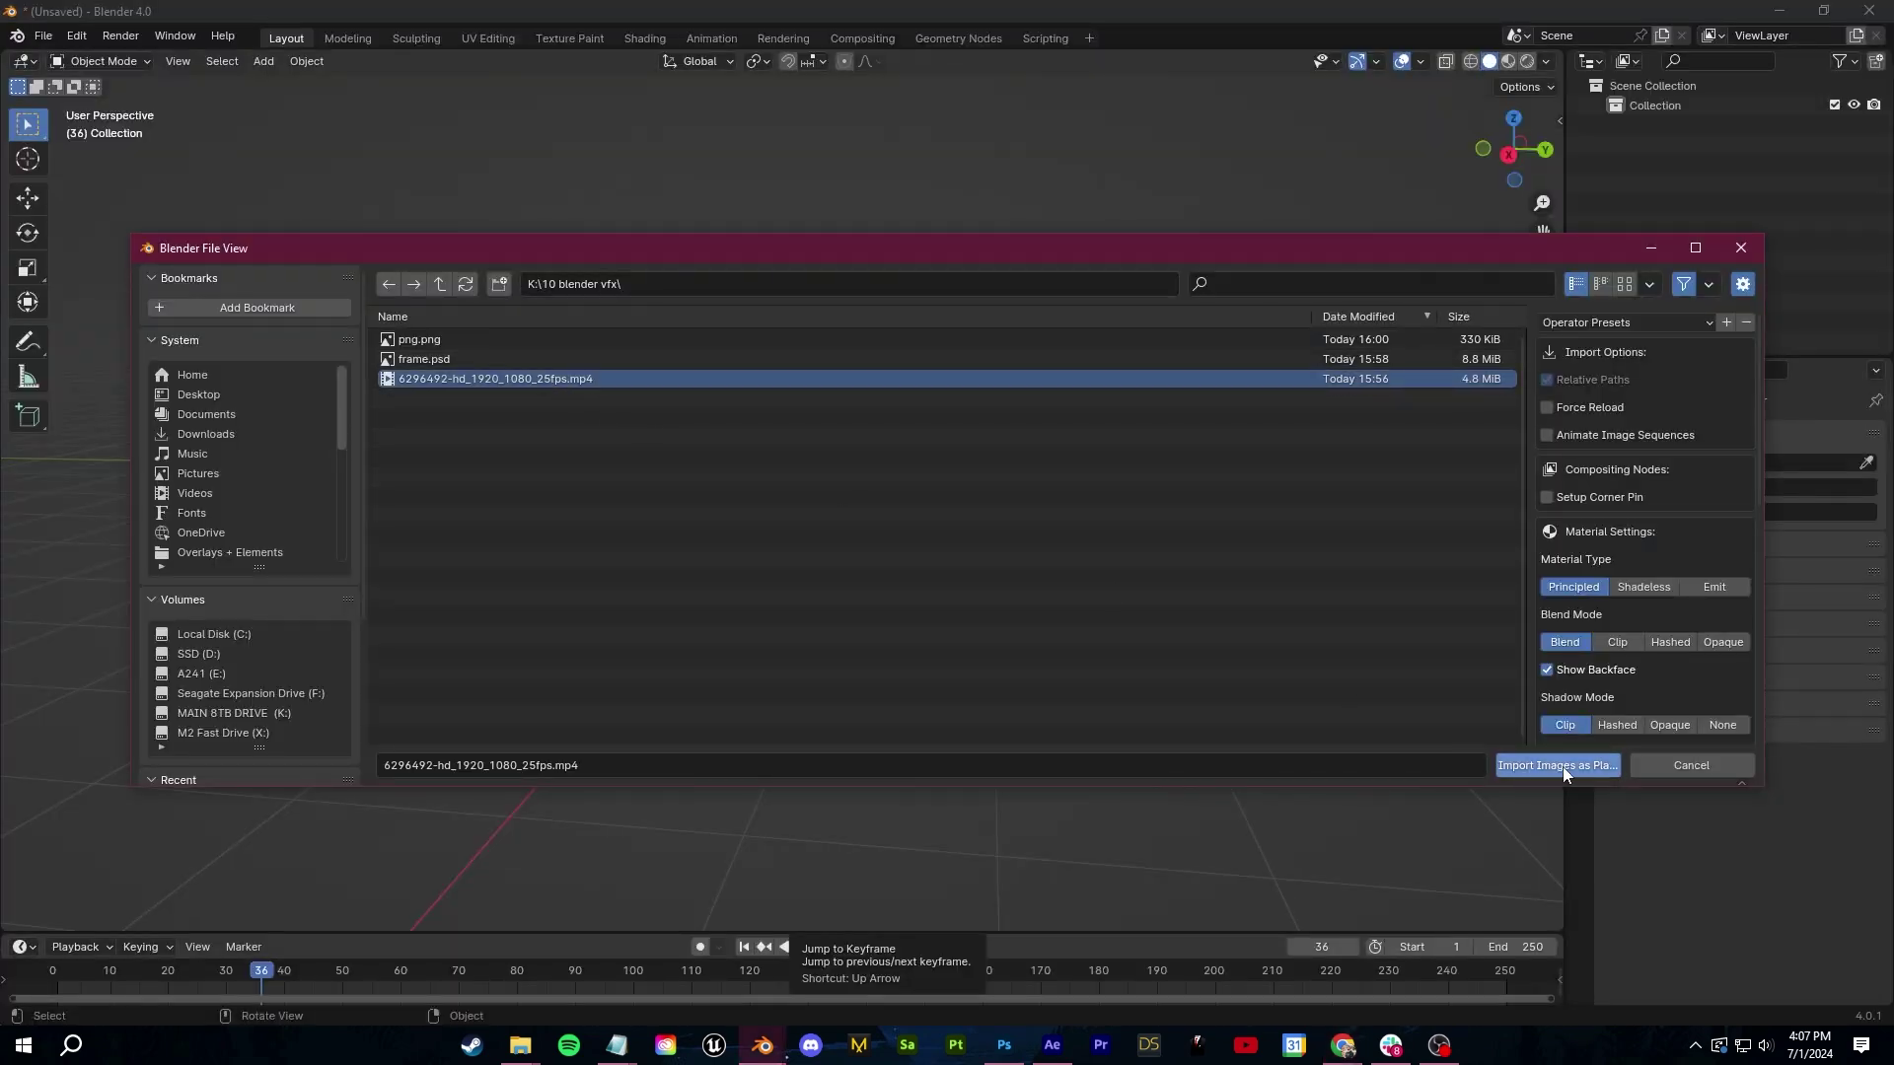
pyautogui.click(1559, 767)
pyautogui.scroll(6, 852, 457)
pyautogui.keyDown('shift'); pyautogui.moveTo(922, 335); pyautogui.dragTo(888, 426, button='middle'); pyautogui.keyUp('shift')
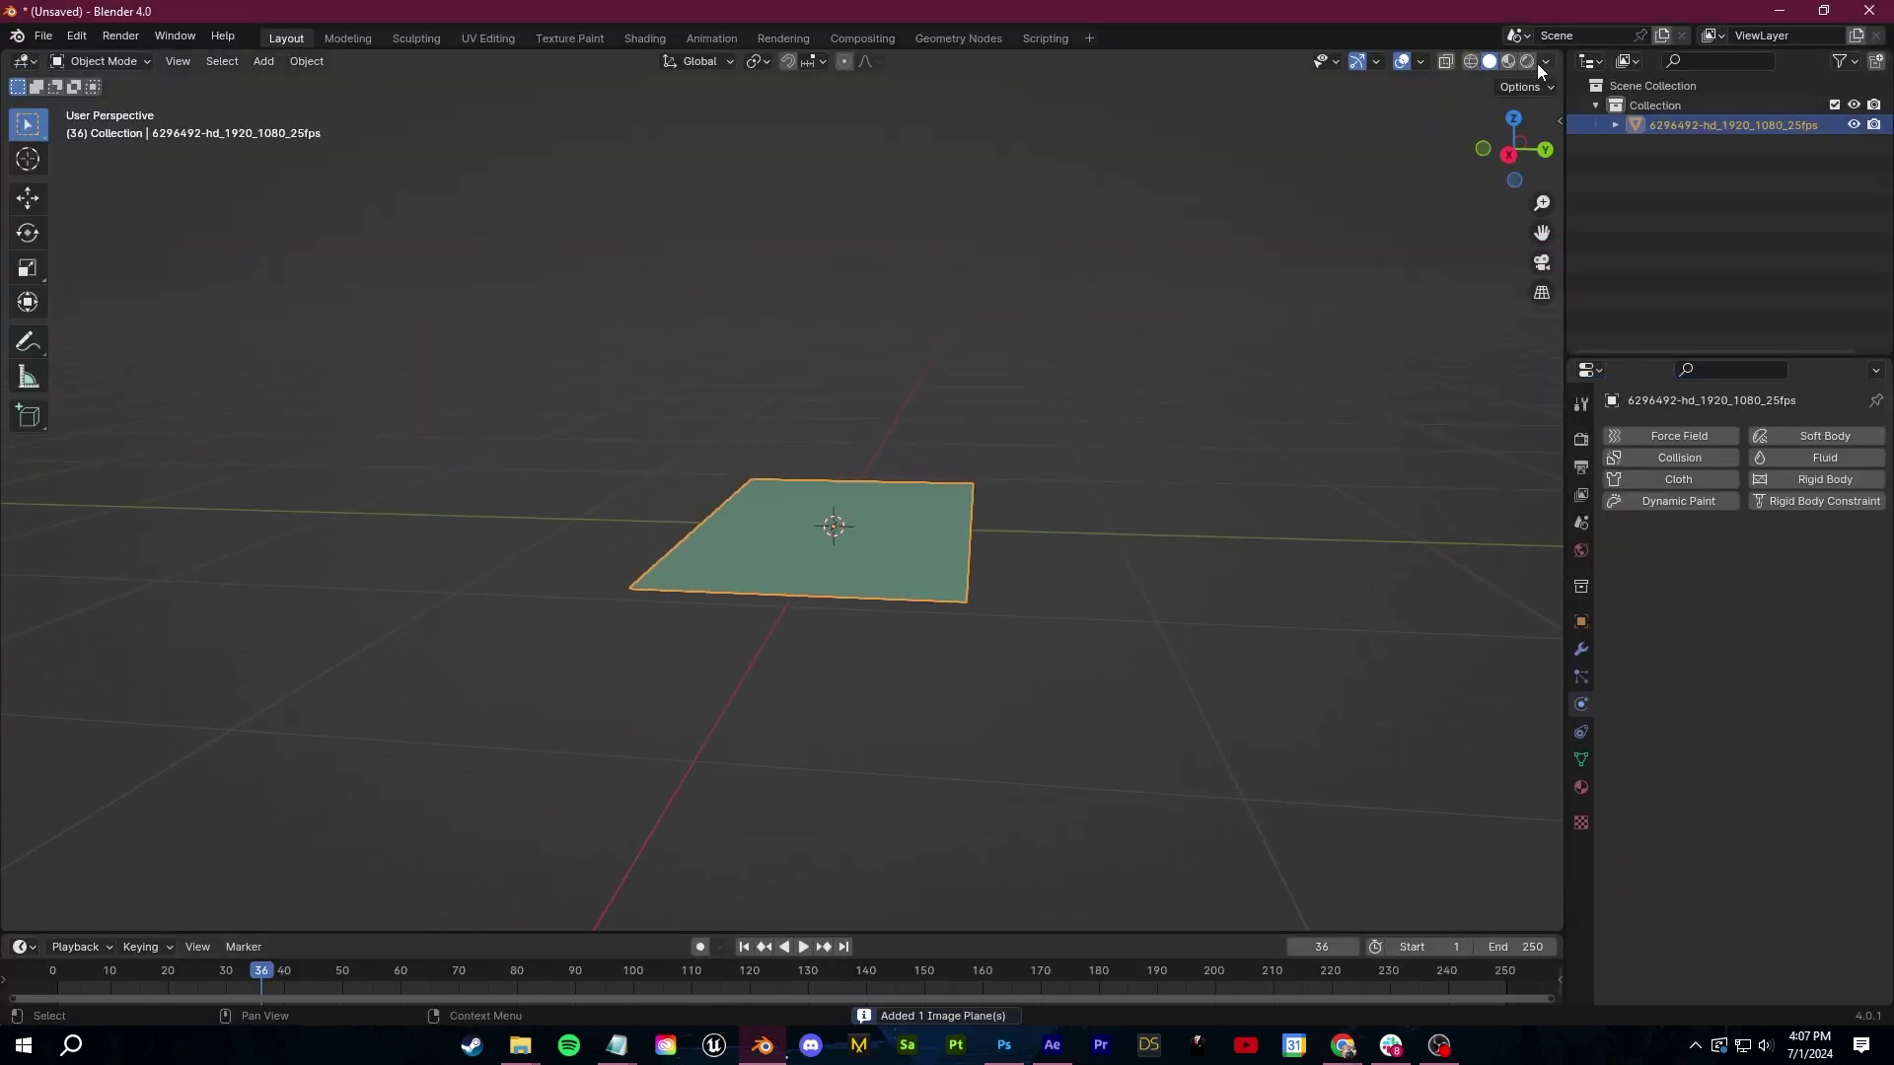
pyautogui.click(1529, 64)
pyautogui.moveTo(769, 464)
pyautogui.mouseDown(button='middle')
pyautogui.moveTo(1014, 556)
pyautogui.moveTo(772, 415)
pyautogui.moveTo(737, 453)
pyautogui.mouseUp(button='middle')
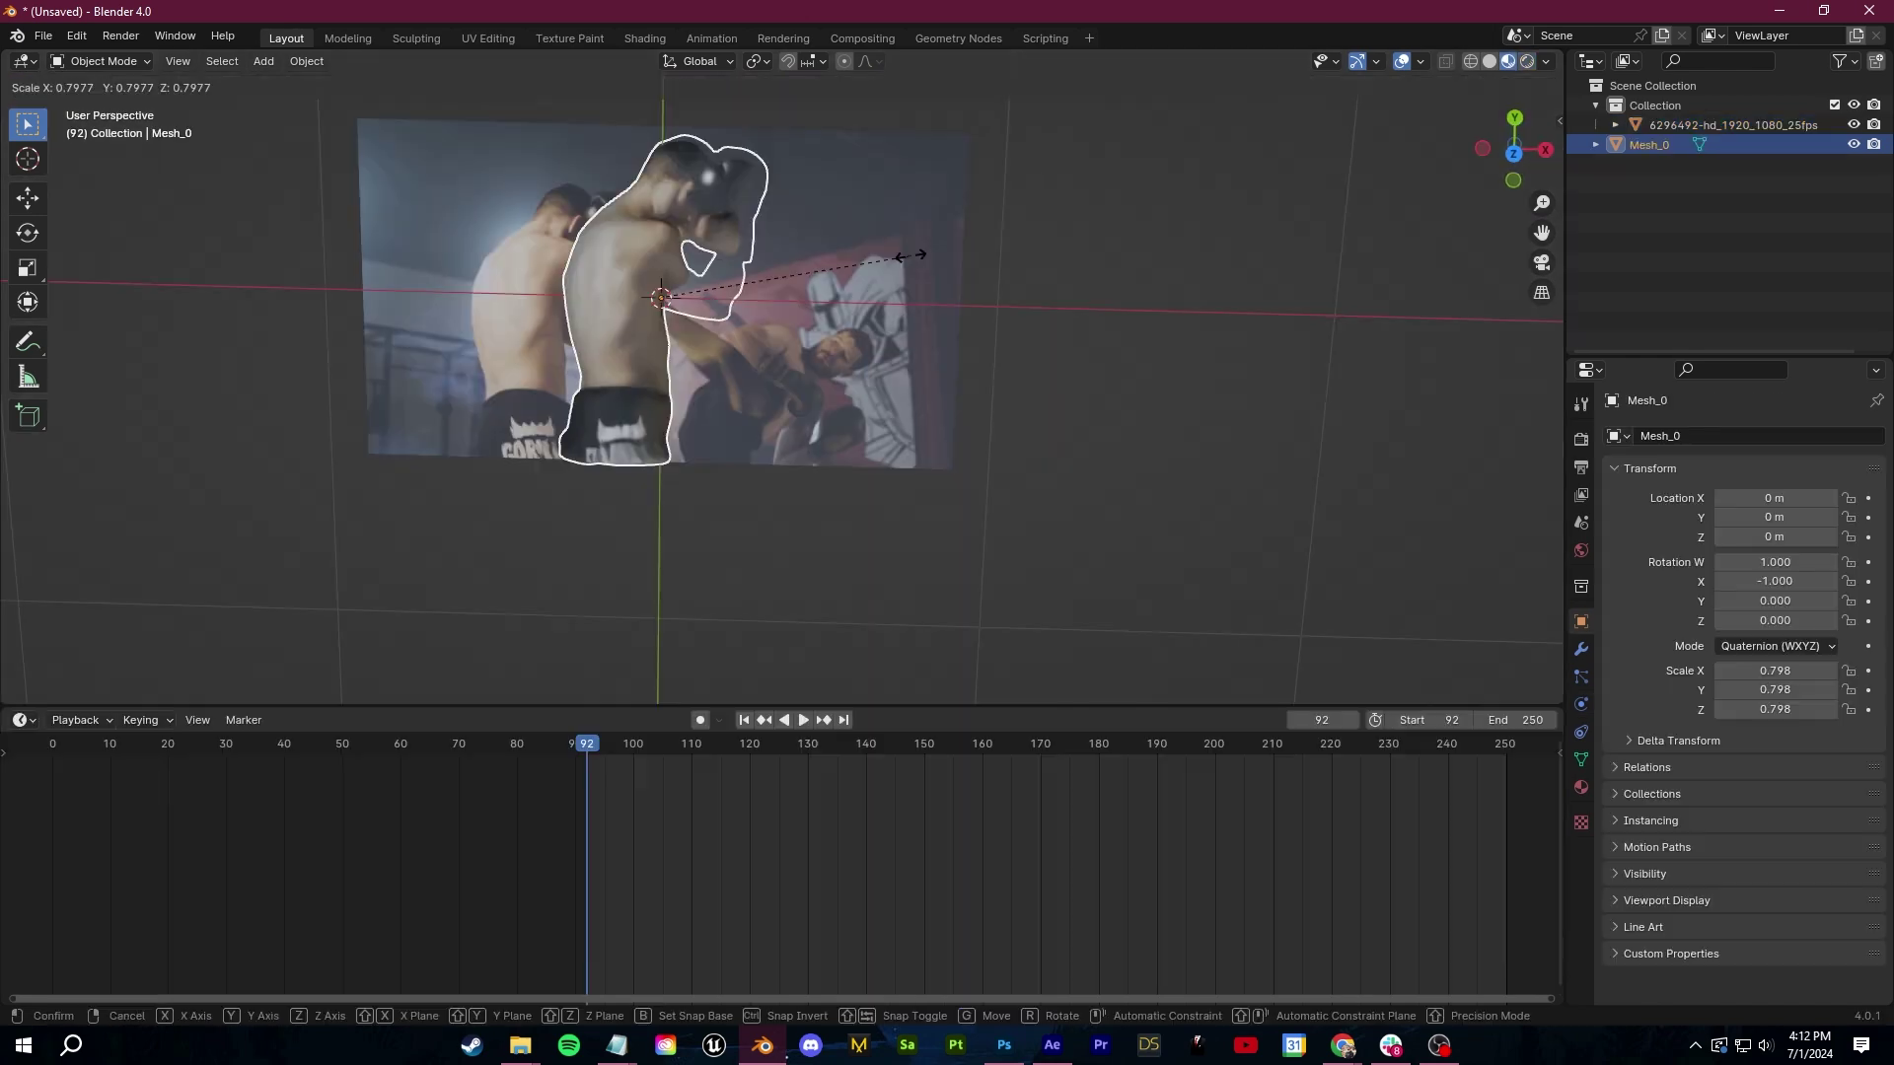
# Move the Mesh_0 fighter model and scale it to about 0.68 so it overlaps the standing fighter in the footage
pyautogui.press('g')
pyautogui.click(804, 268)
pyautogui.press('s')
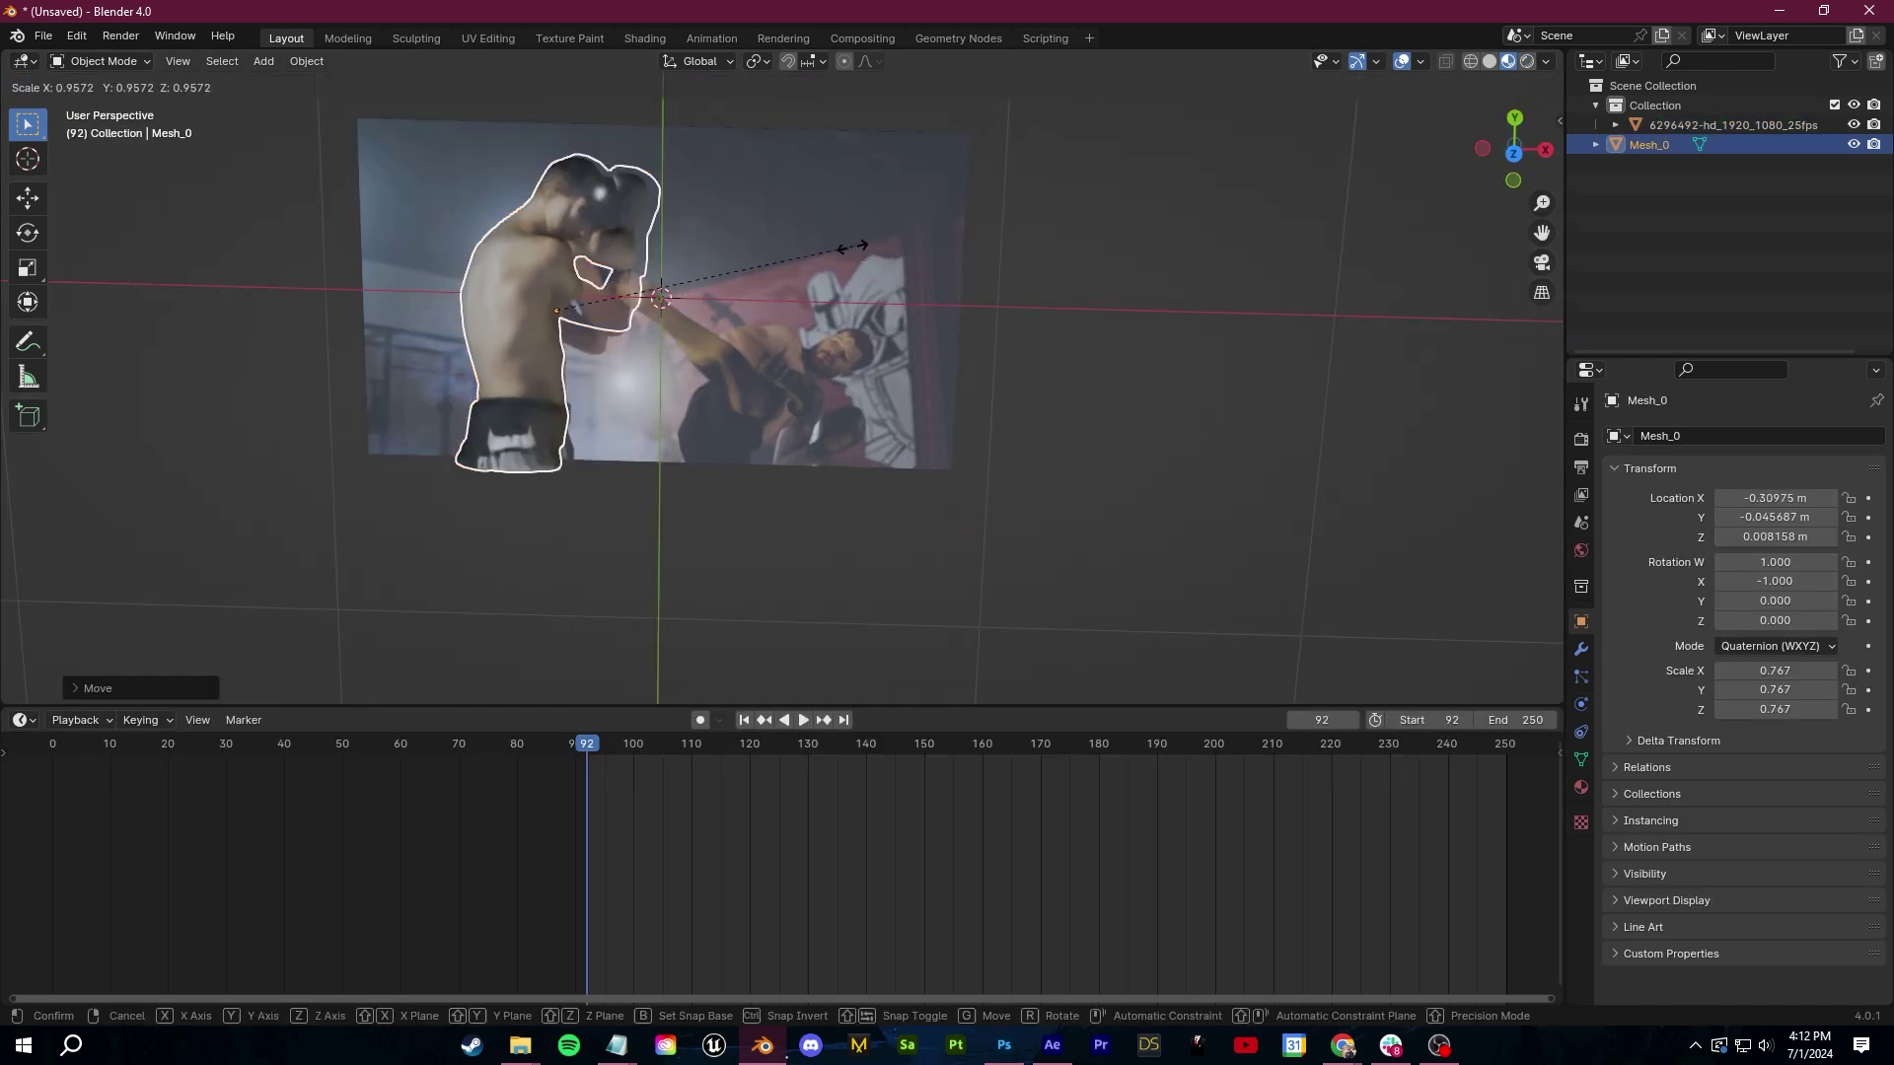
pyautogui.click(839, 258)
pyautogui.press('s')
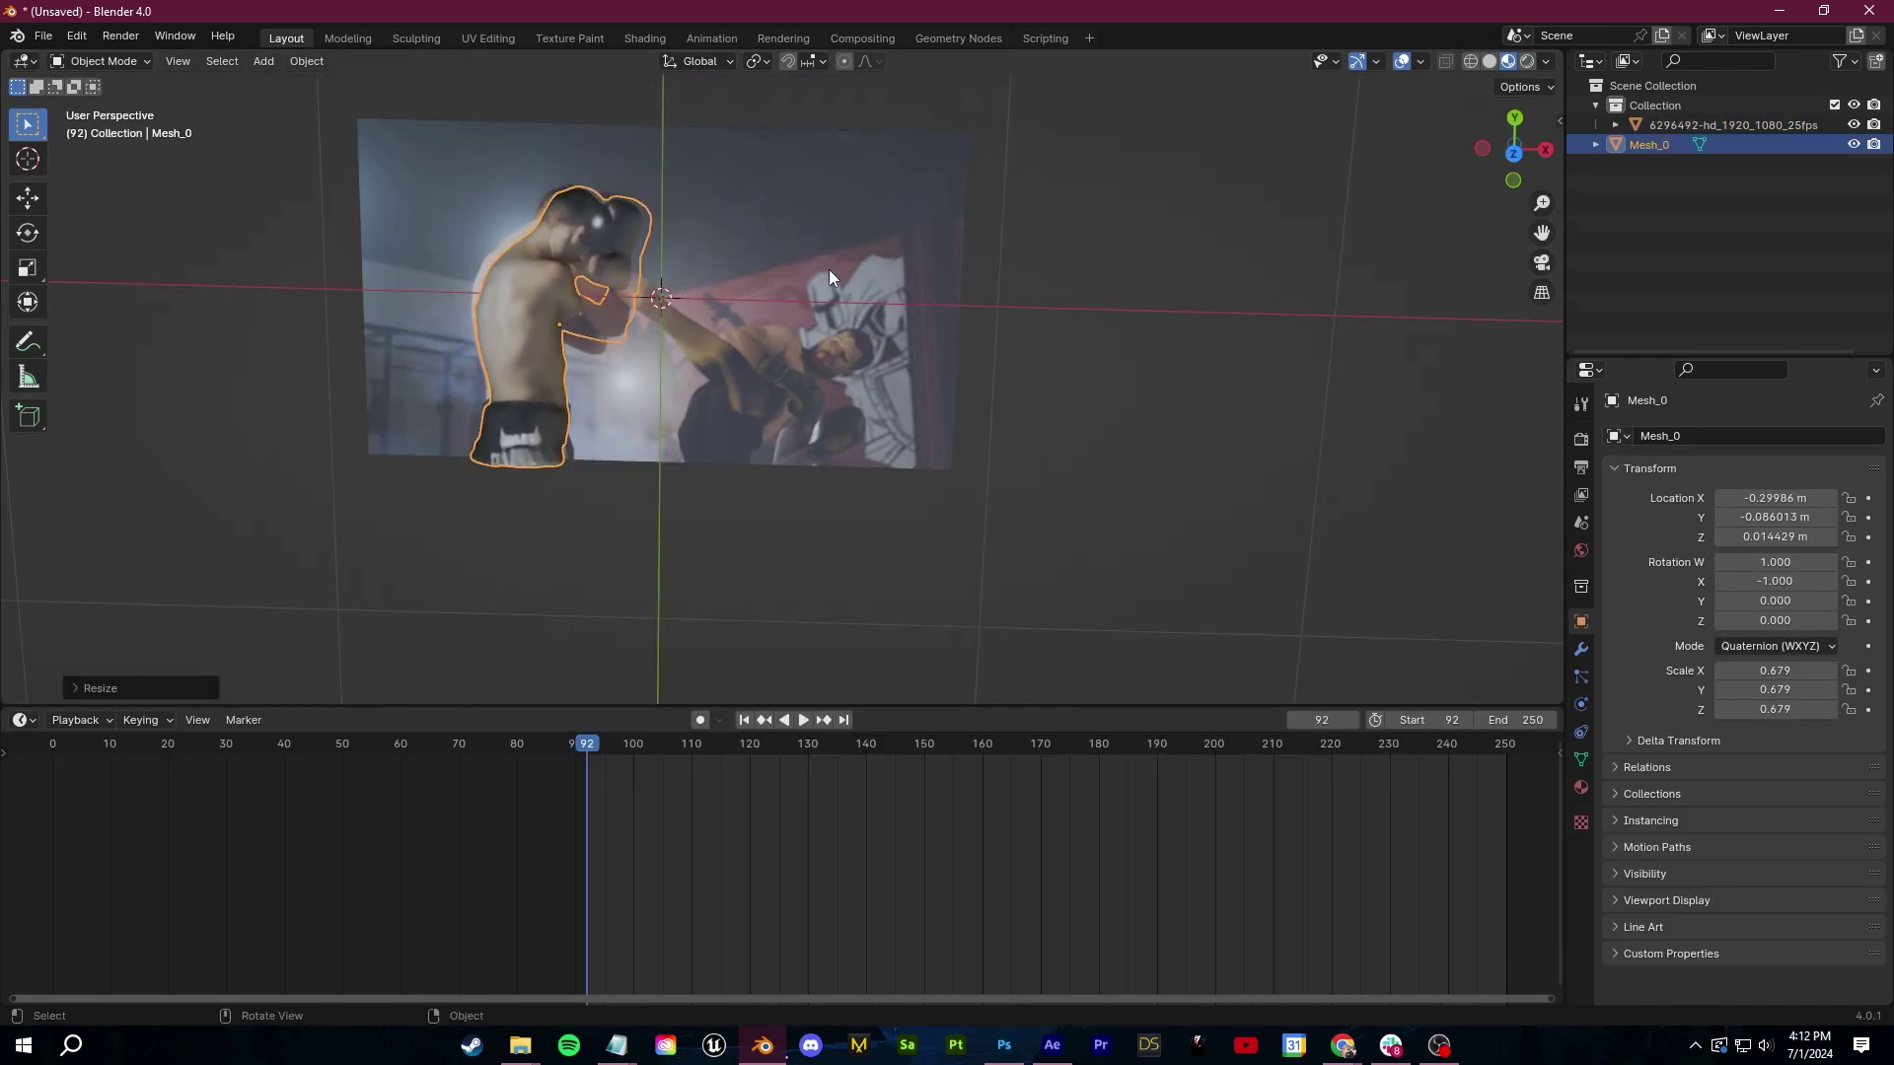
pyautogui.press('g')
pyautogui.click(797, 293)
pyautogui.keyDown('shift'); pyautogui.moveTo(656, 472); pyautogui.dragTo(913, 522, button='middle'); pyautogui.keyUp('shift')
pyautogui.scroll(3, 885, 511)
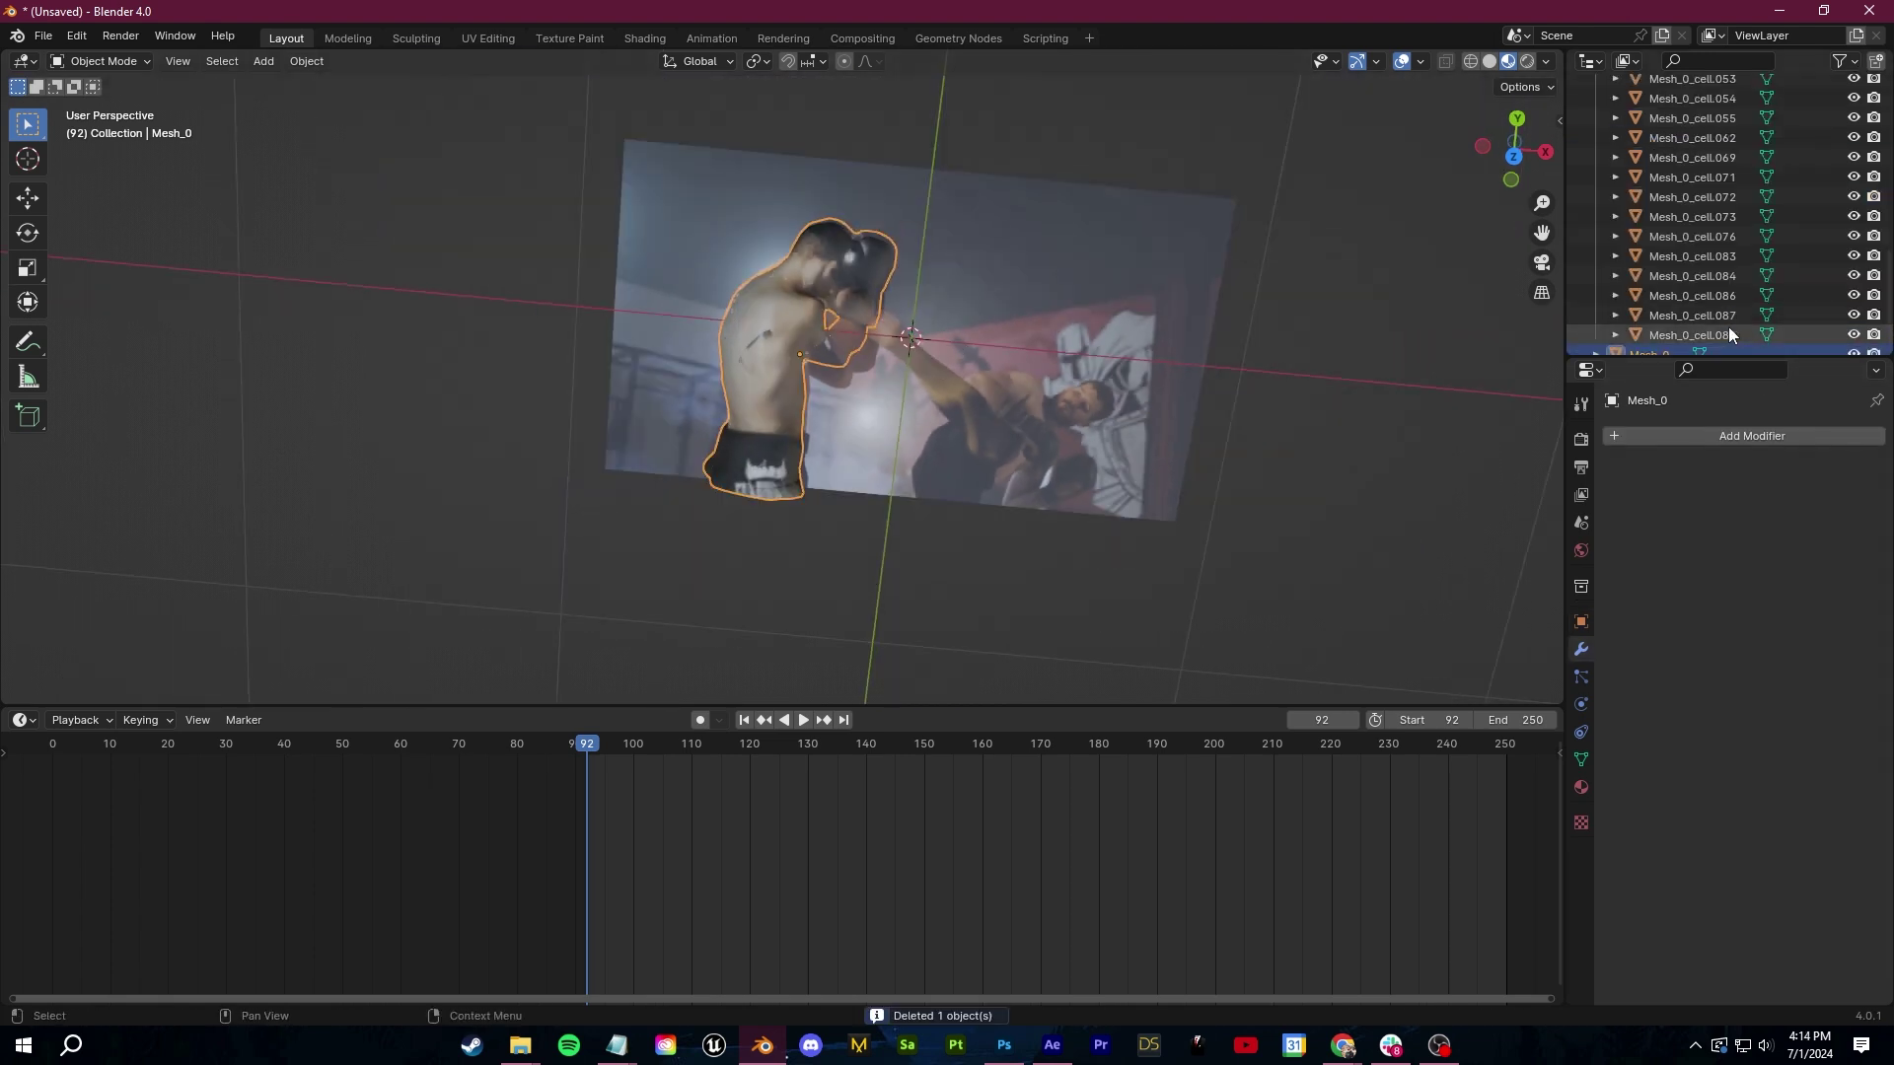
# Select all fractured fighter pieces from Mesh_0_cell.088 up to Mesh_0_cell.002 and open the choice of modifiers to add
pyautogui.click(1728, 327)
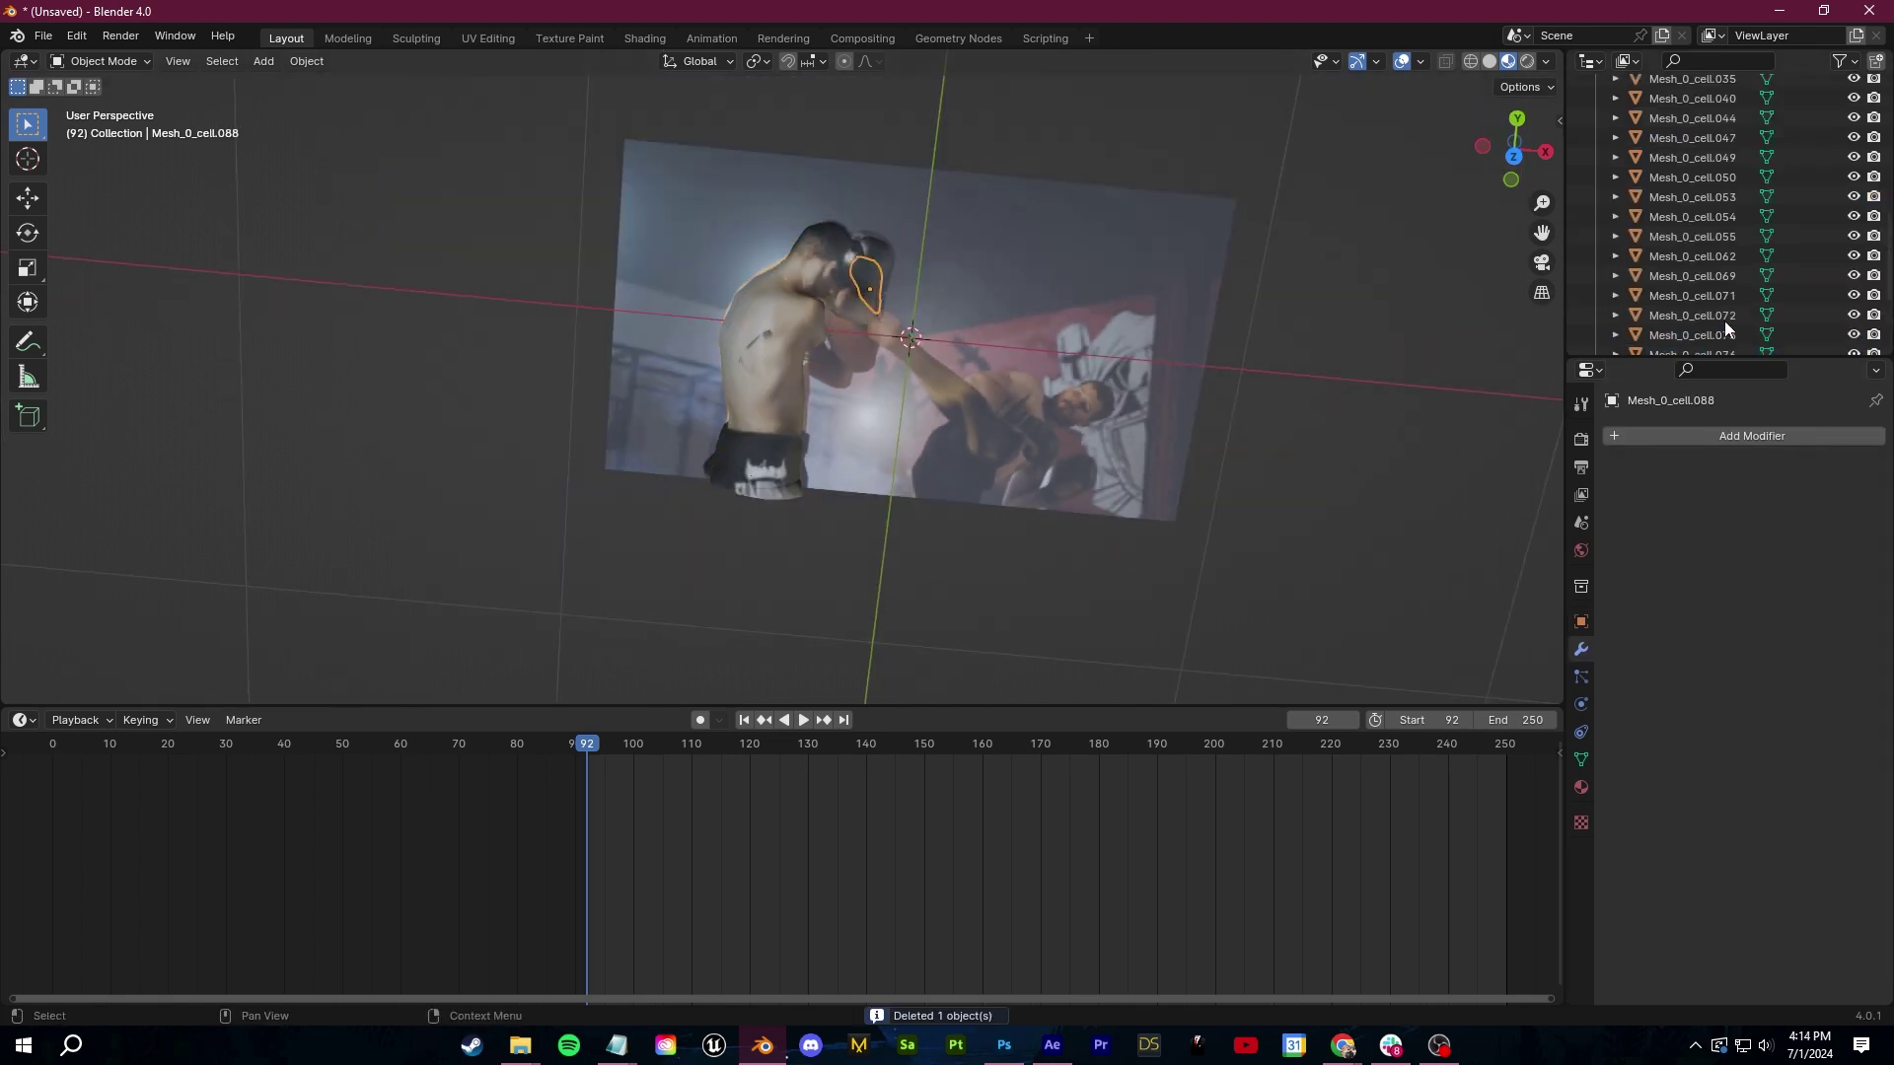
pyautogui.scroll(10, 1691, 298)
pyautogui.keyDown('shift'); pyautogui.click(1707, 148); pyautogui.keyUp('shift')
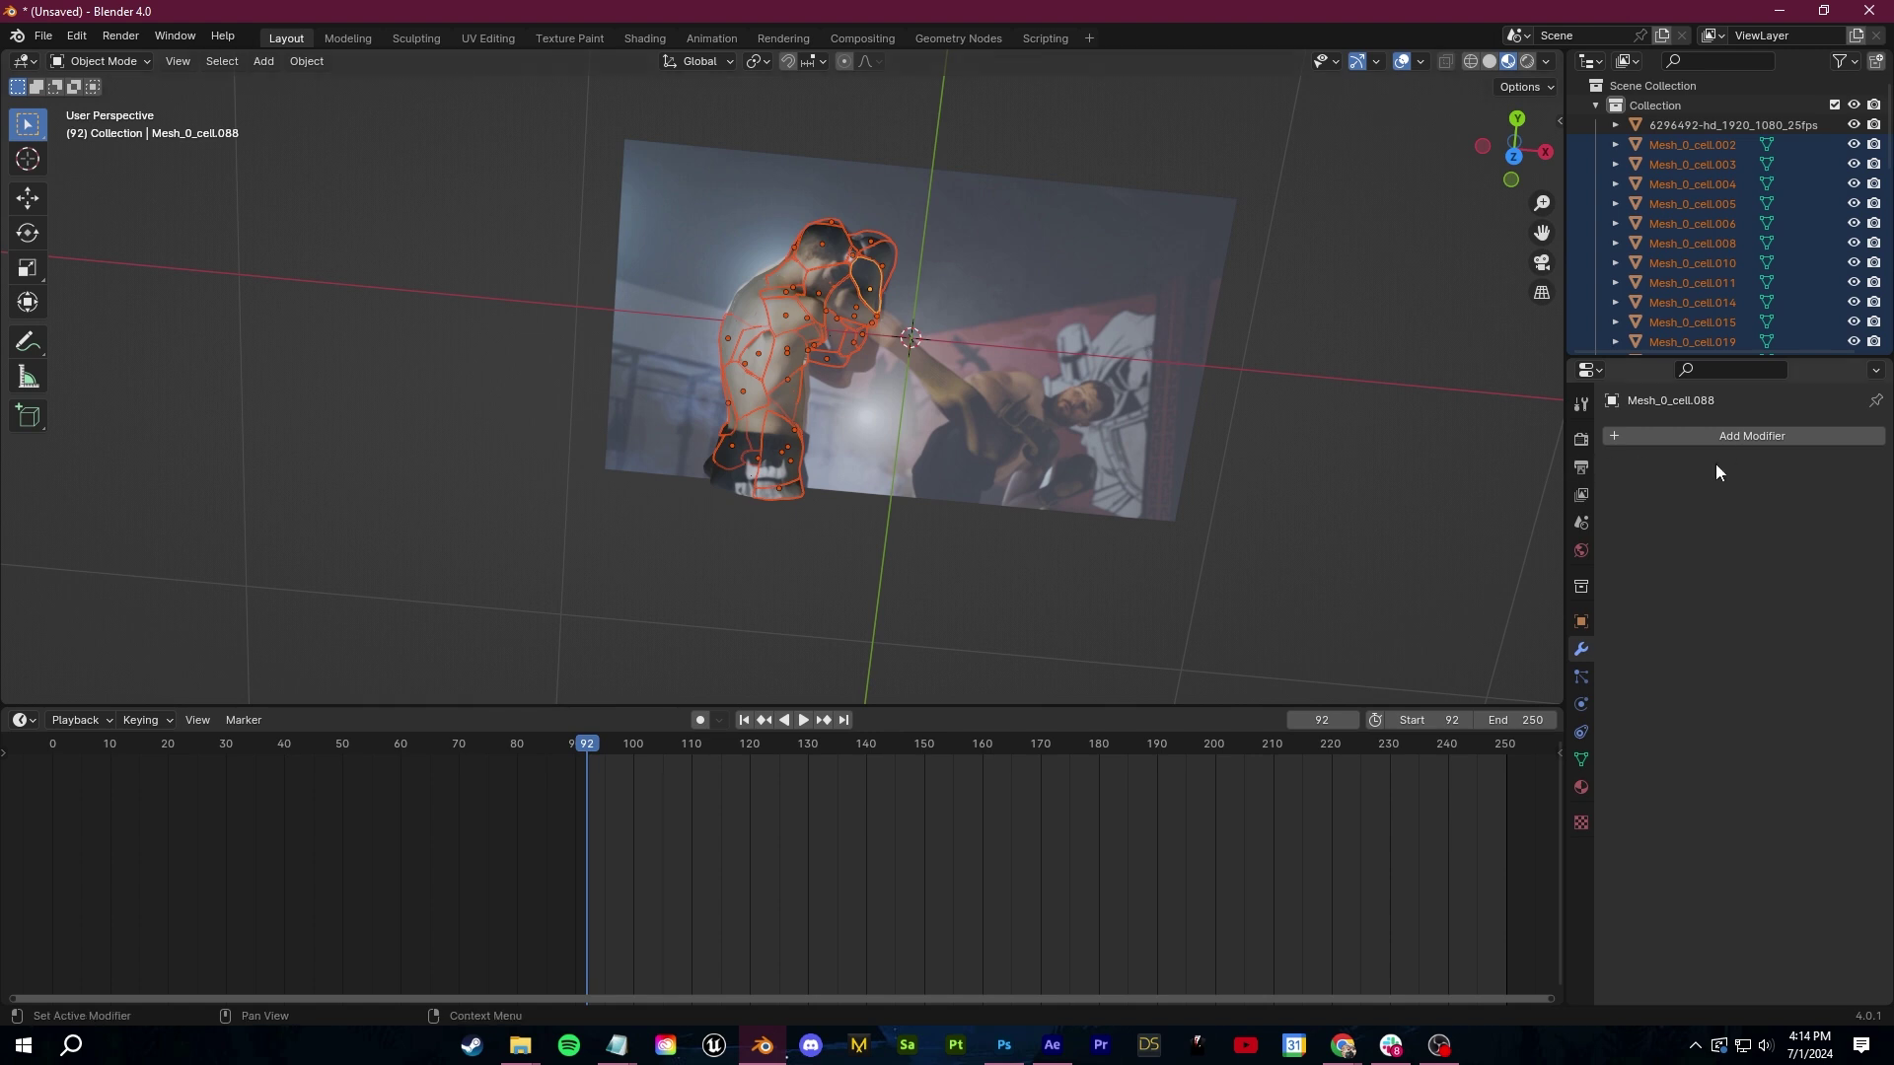
pyautogui.click(1718, 436)
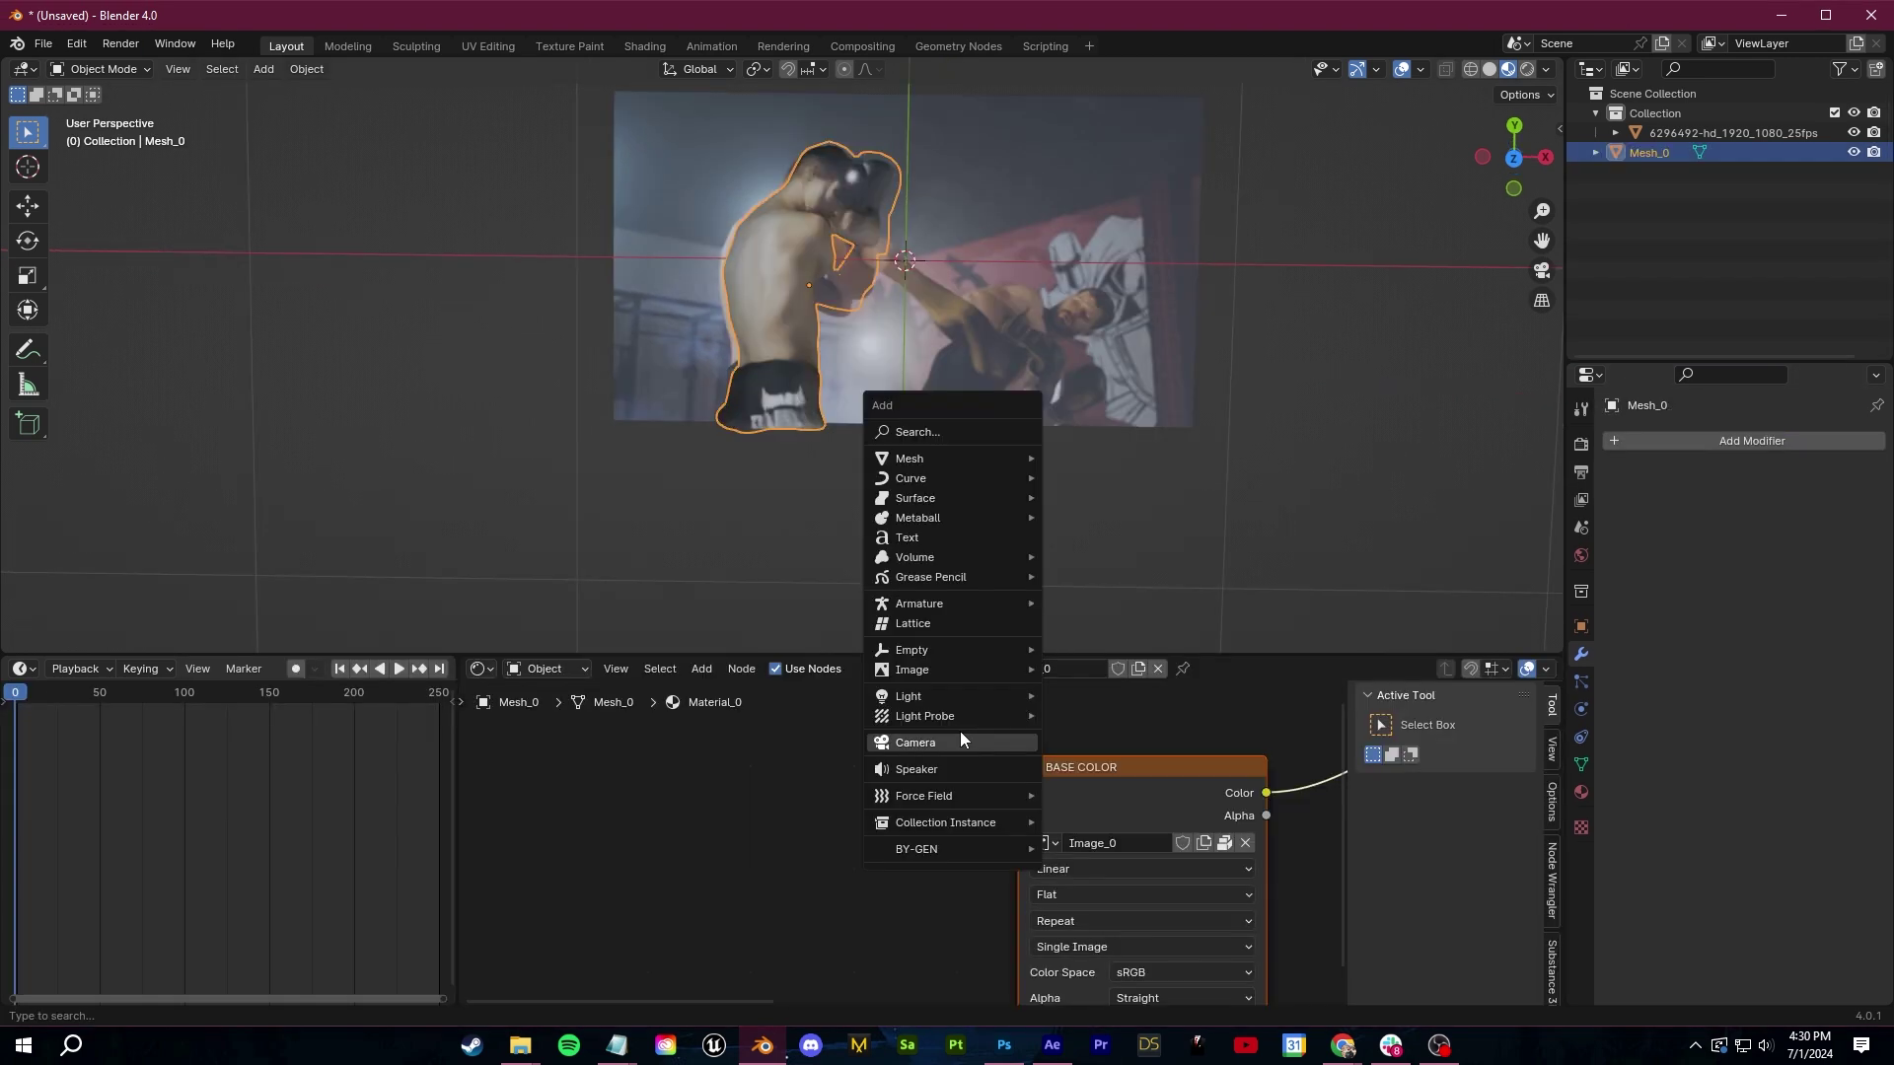
# Add a camera with all rotations at 0°, raise it along Z to about 1.74 m, and look through it
pyautogui.click(961, 731)
pyautogui.click(1788, 562)
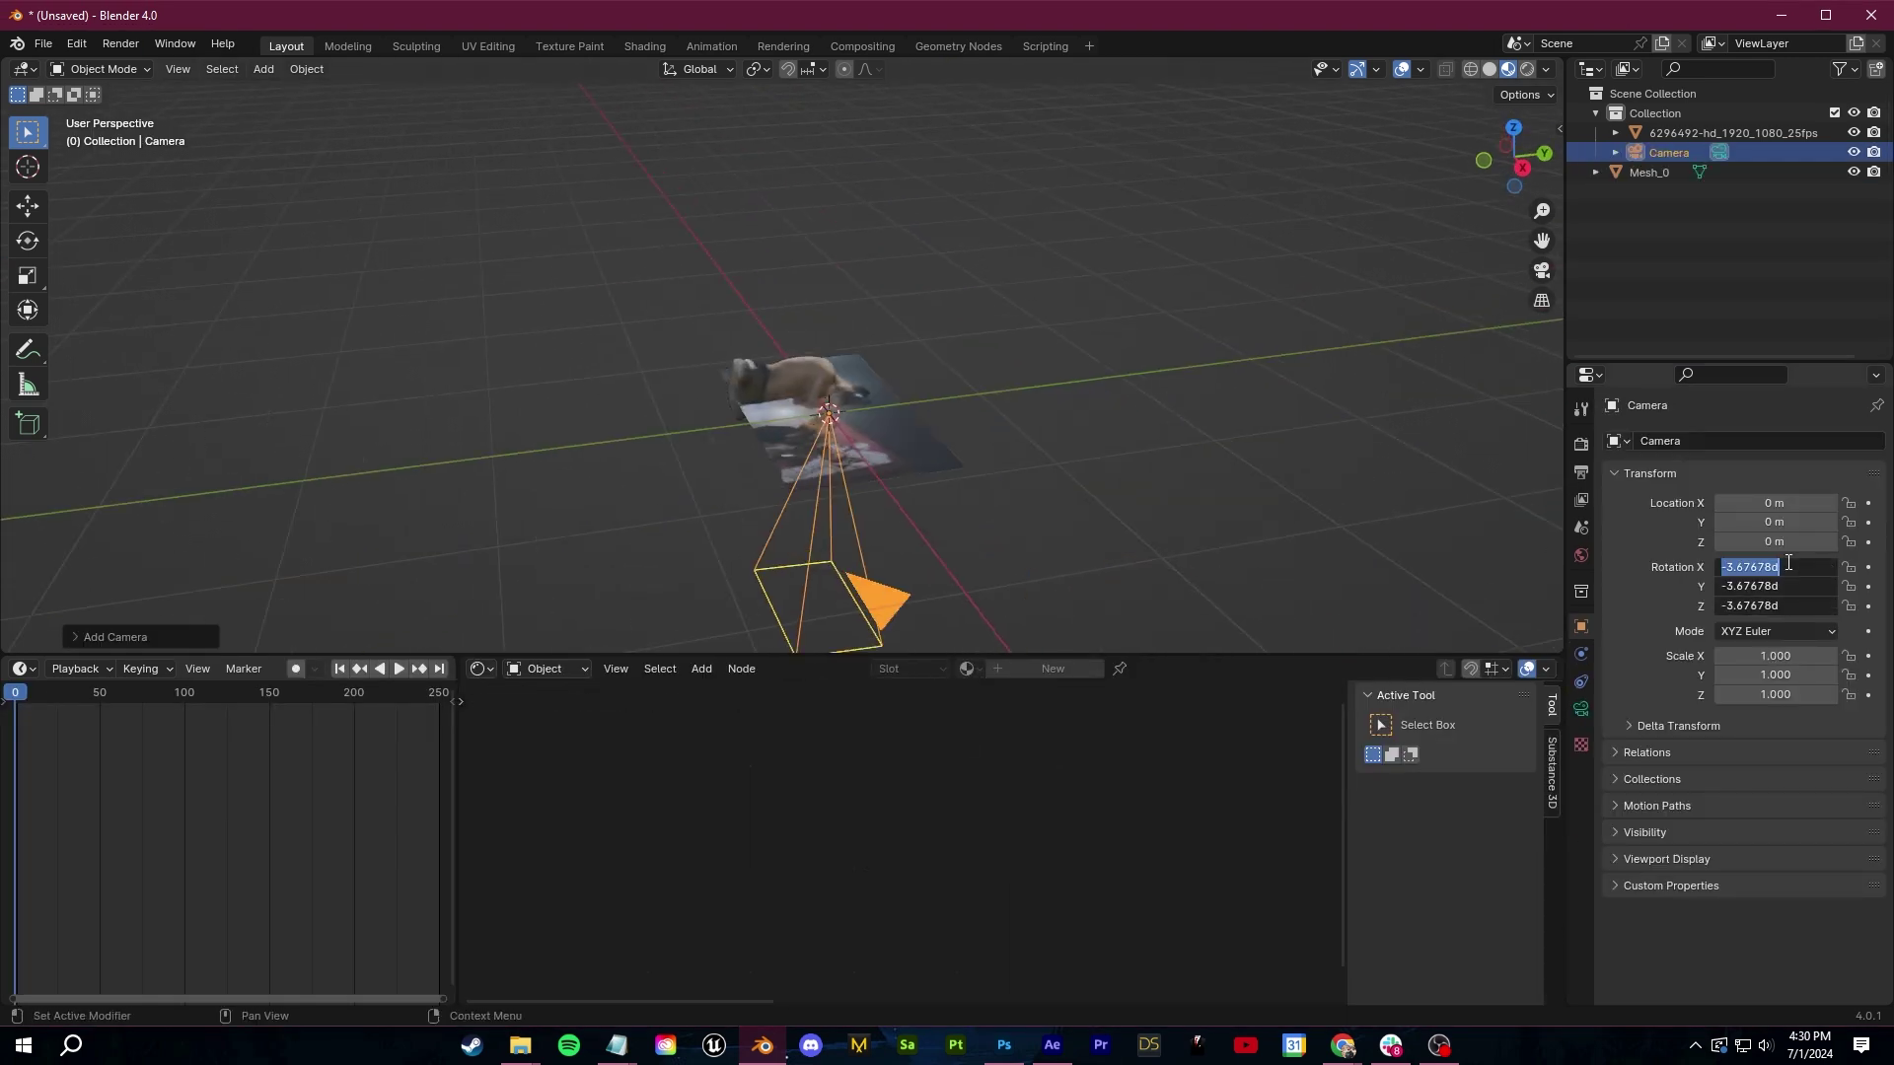
pyautogui.press('g')
pyautogui.press('z')
pyautogui.click(1314, 346)
pyautogui.click(1314, 346)
pyautogui.press('KP_0')
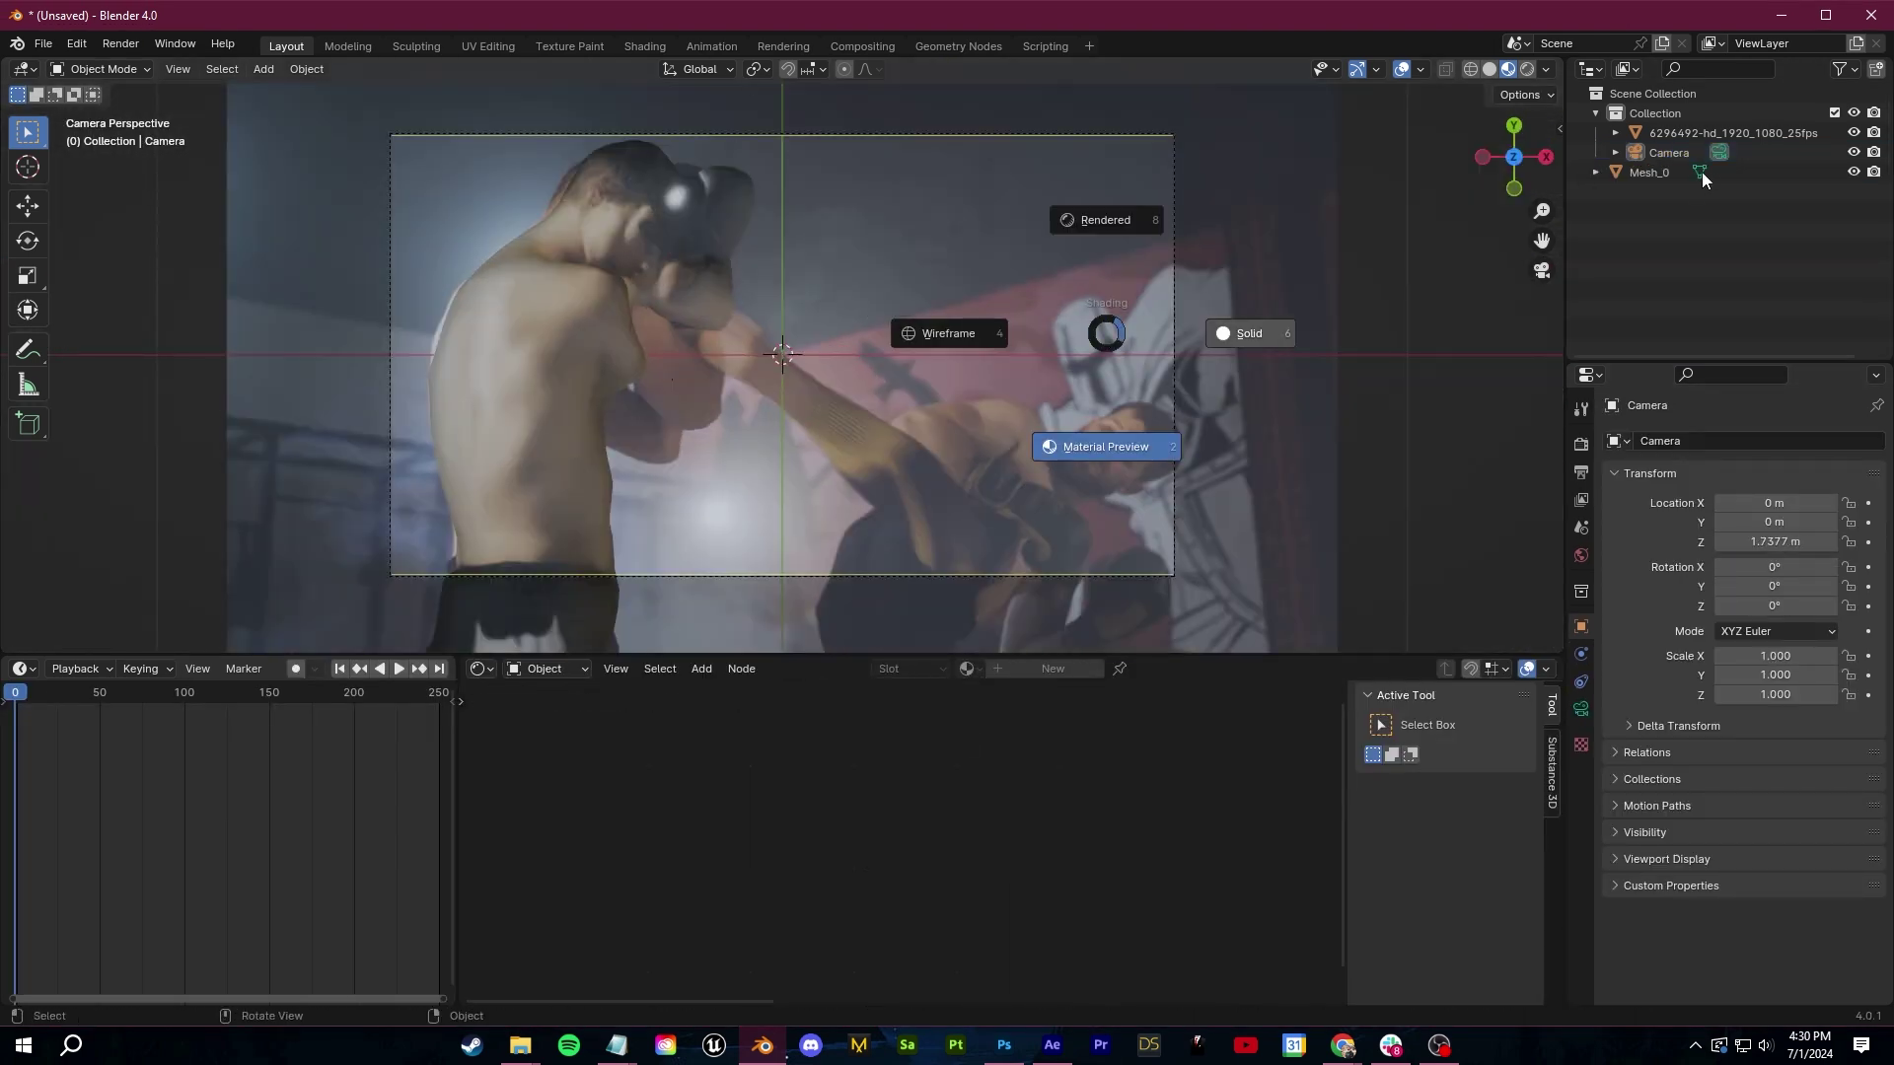
# Select the footage plane, and move the fighter model along the Z axis to match the footage in camera view
pyautogui.click(1733, 132)
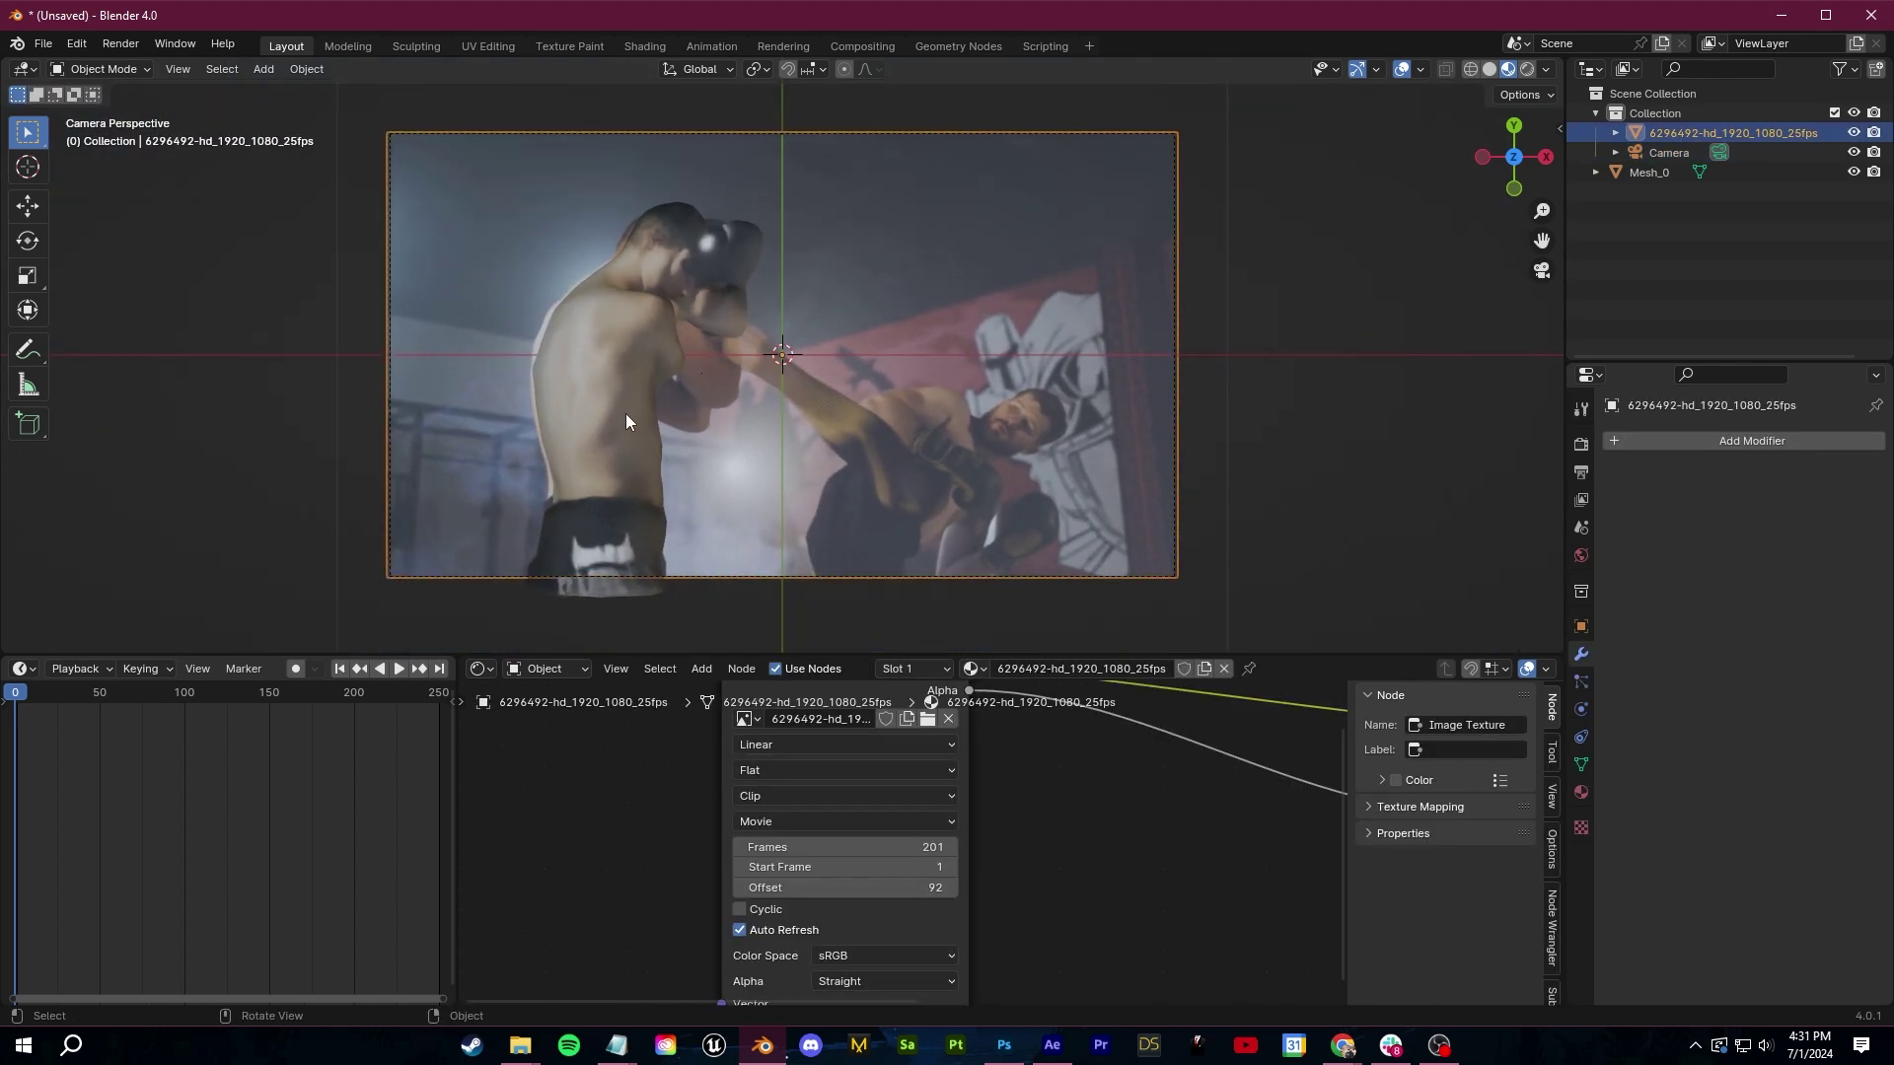
pyautogui.click(626, 422)
pyautogui.press('g')
pyautogui.press('z')
pyautogui.click(965, 353)
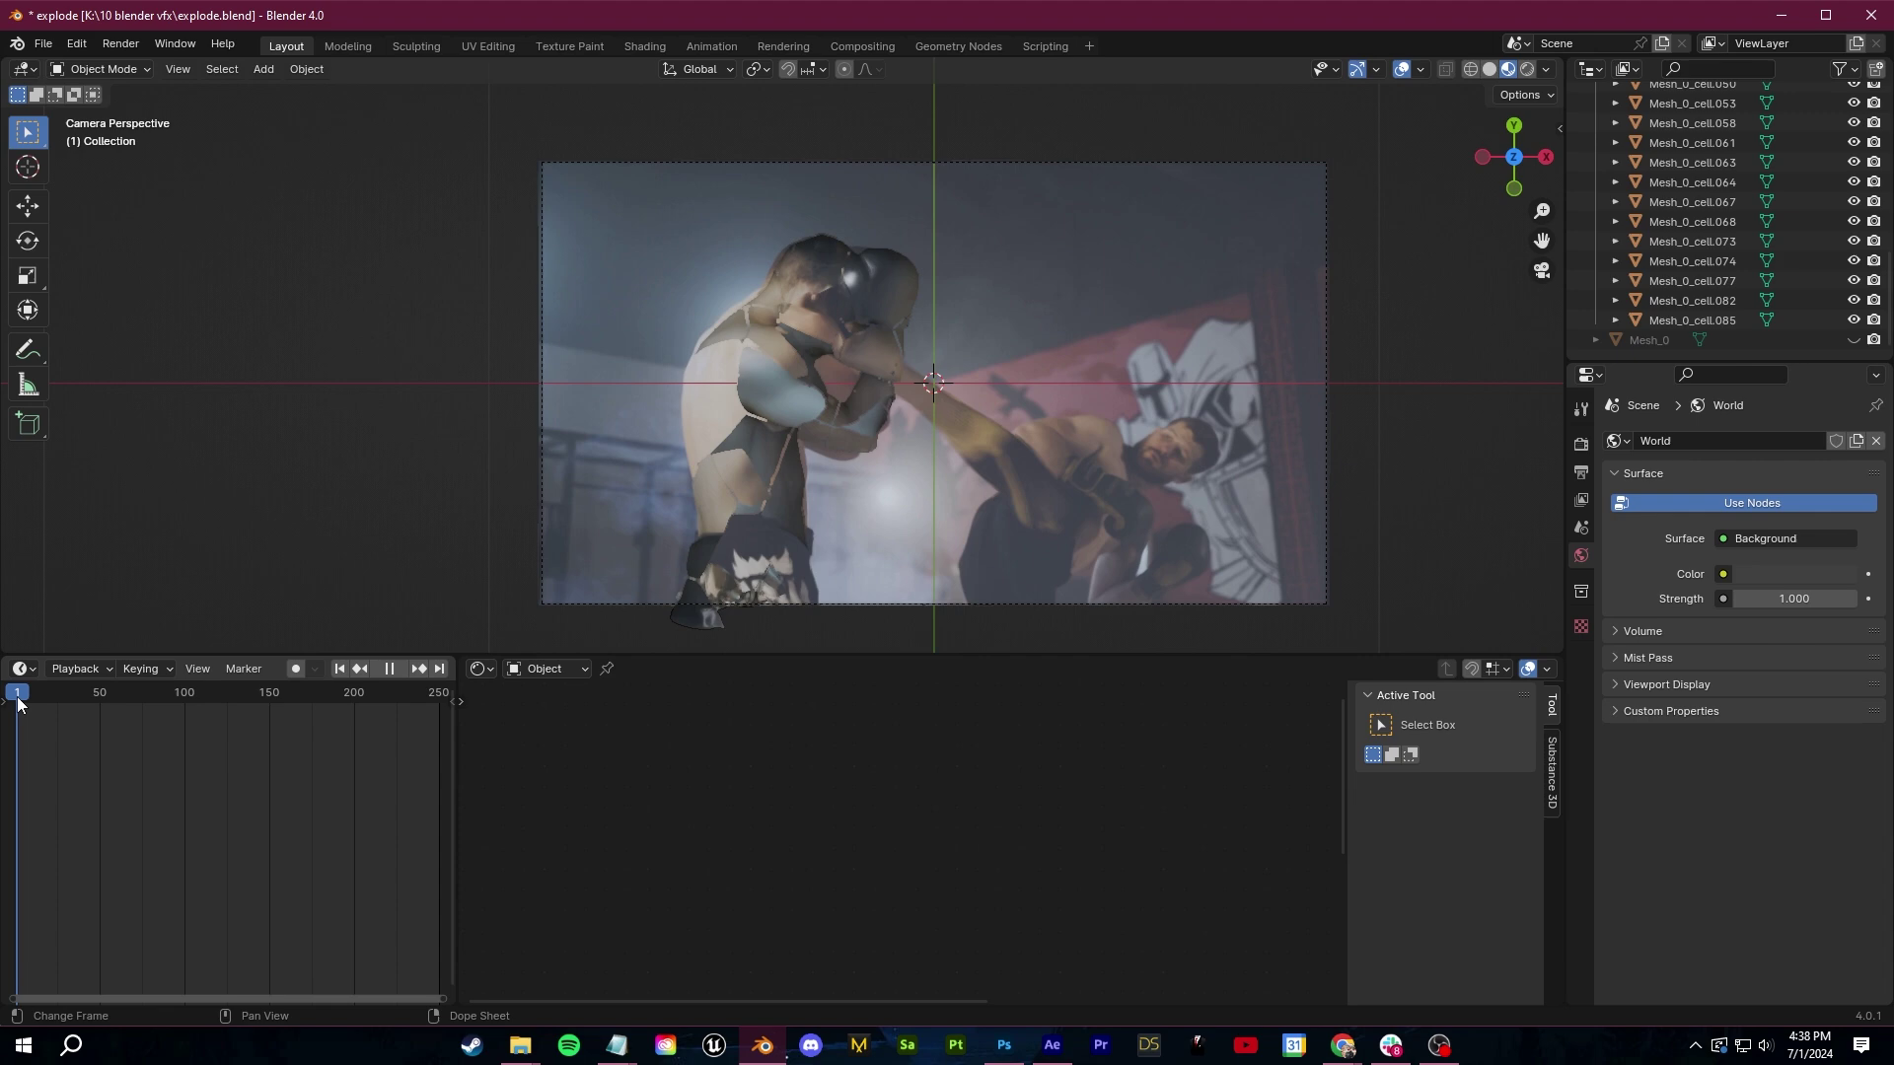
# Play the shattering animation of the fighter through the camera and start a render of it
pyautogui.press('space')
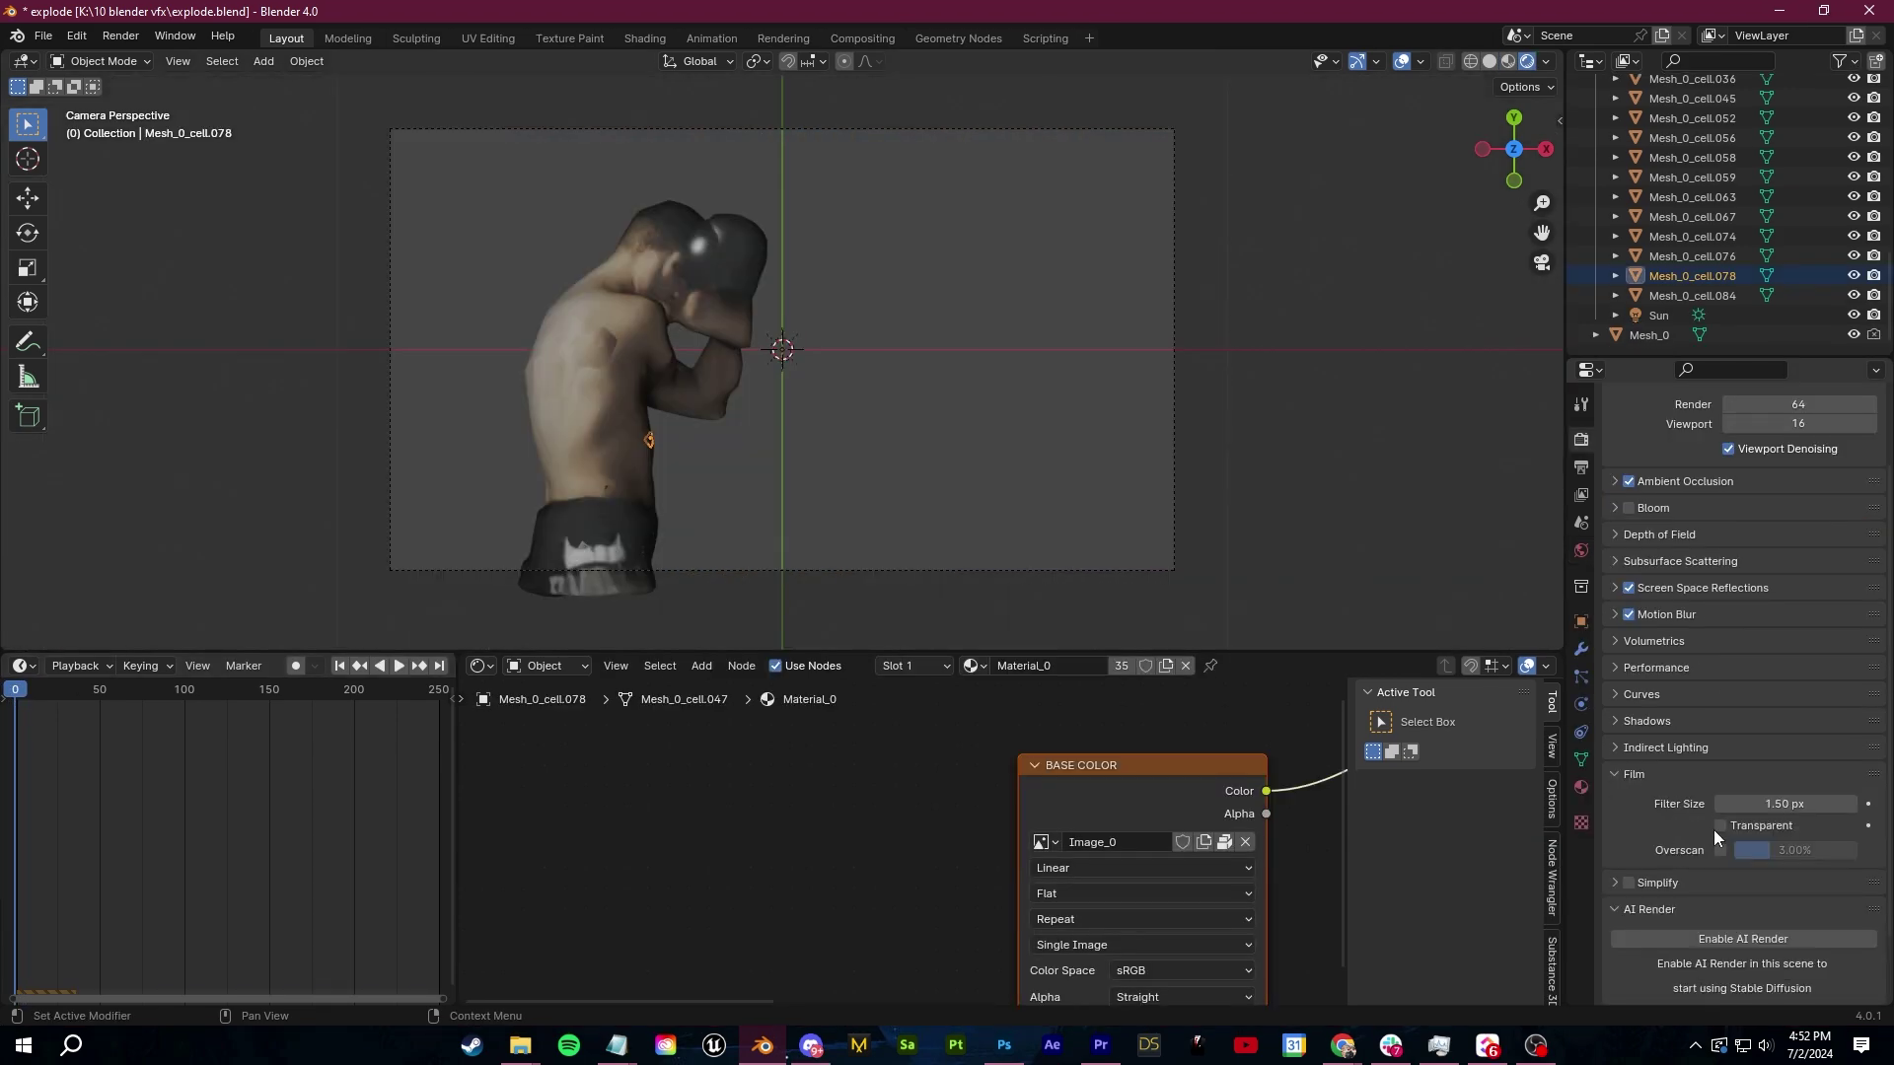
pyautogui.click(120, 35)
pyautogui.click(156, 58)
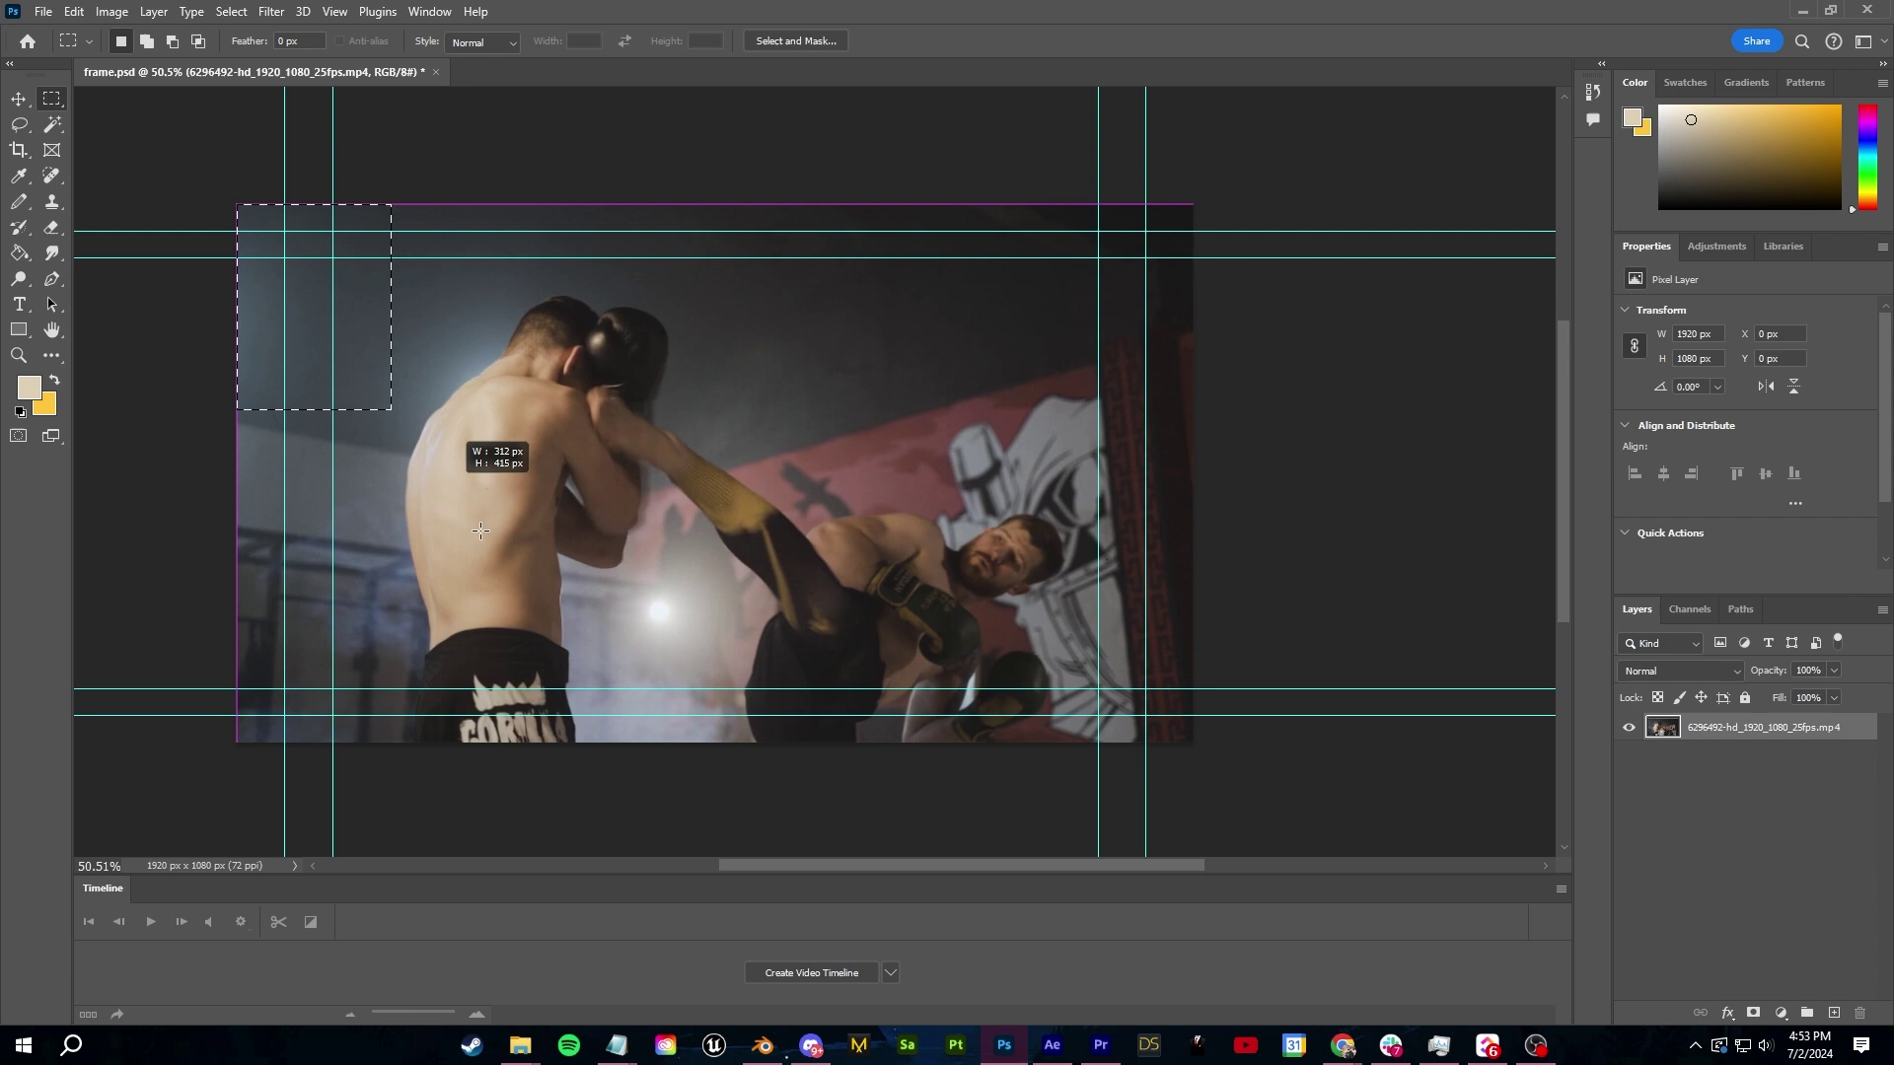
# In Photoshop's frame.psd, select the standing fighter with a rectangular marquee and run Generative Fill with the prompt "remove"
pyautogui.moveTo(389, 400); pyautogui.dragTo(683, 742)
pyautogui.write('remove')
pyautogui.click(683, 778)
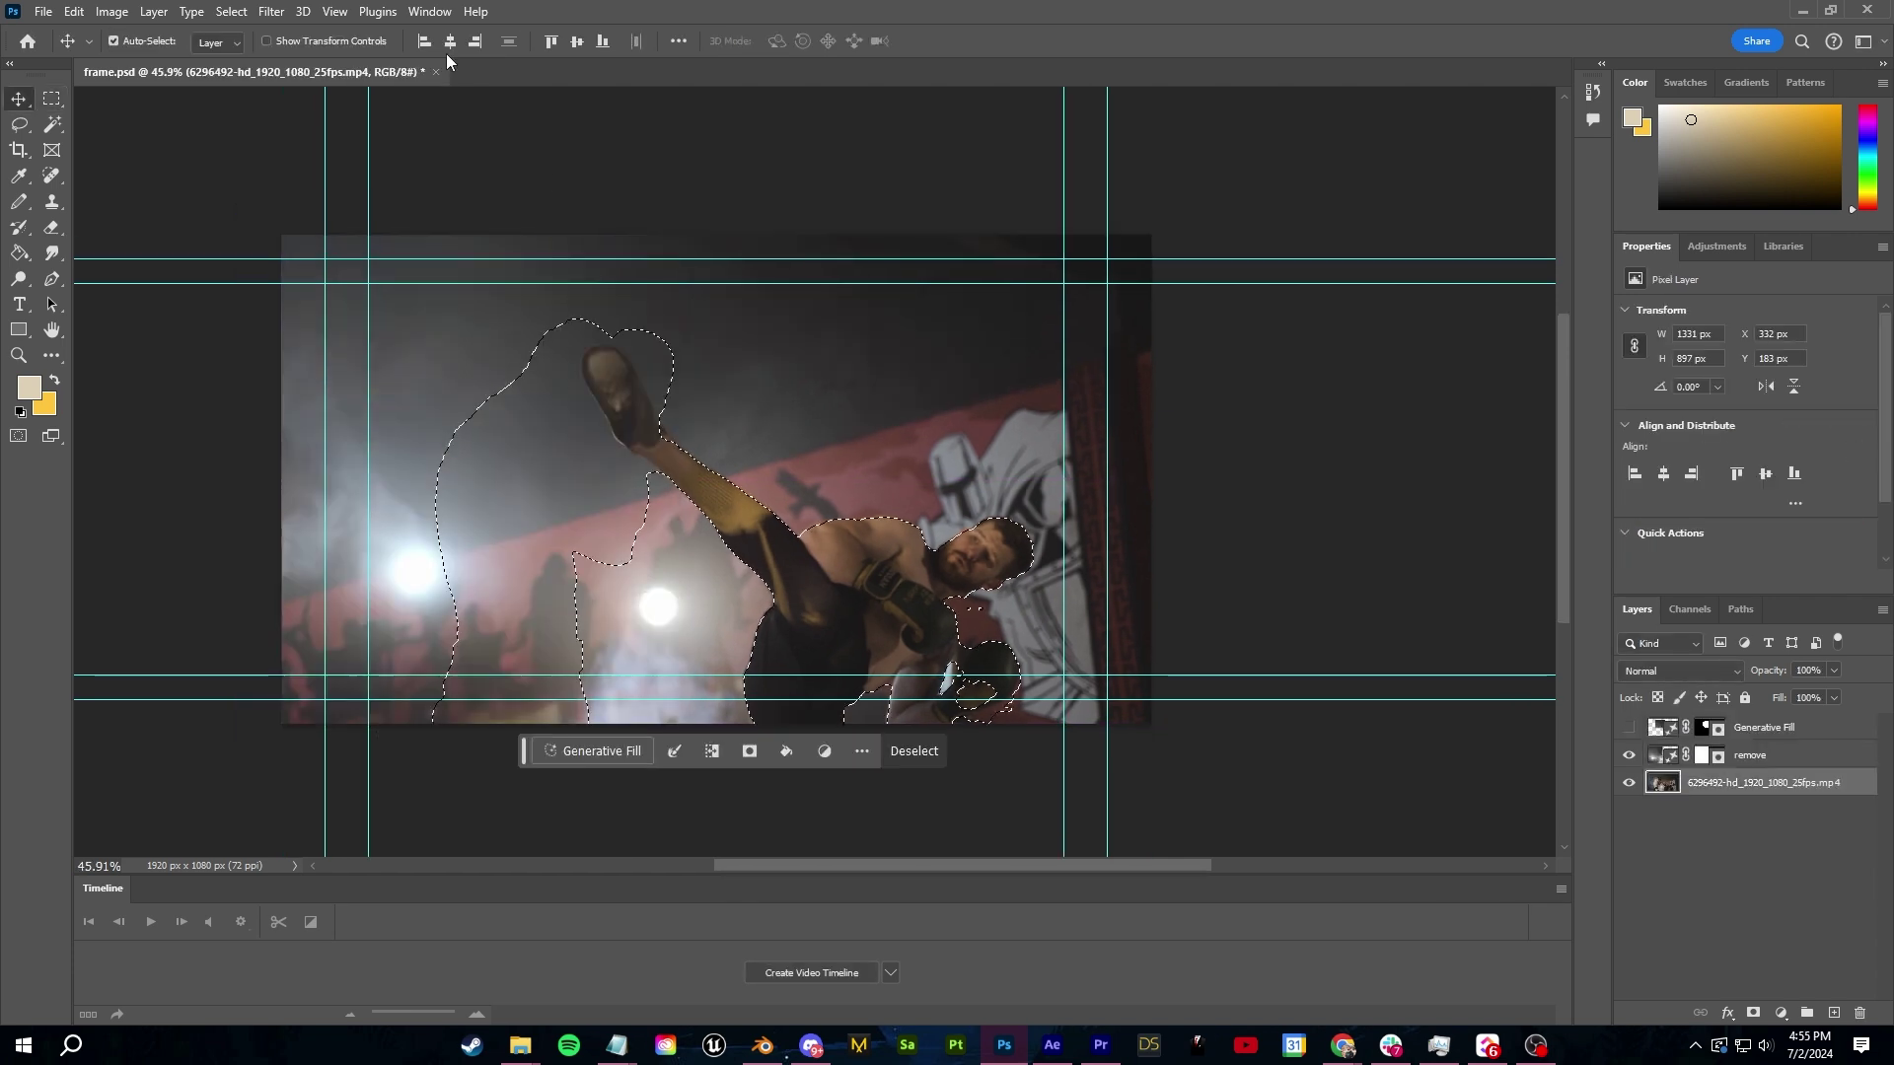
# Run Generative Fill with the prompt "remove" on the selected kicking fighter
pyautogui.click(622, 759)
pyautogui.write('remove')
pyautogui.click(927, 750)
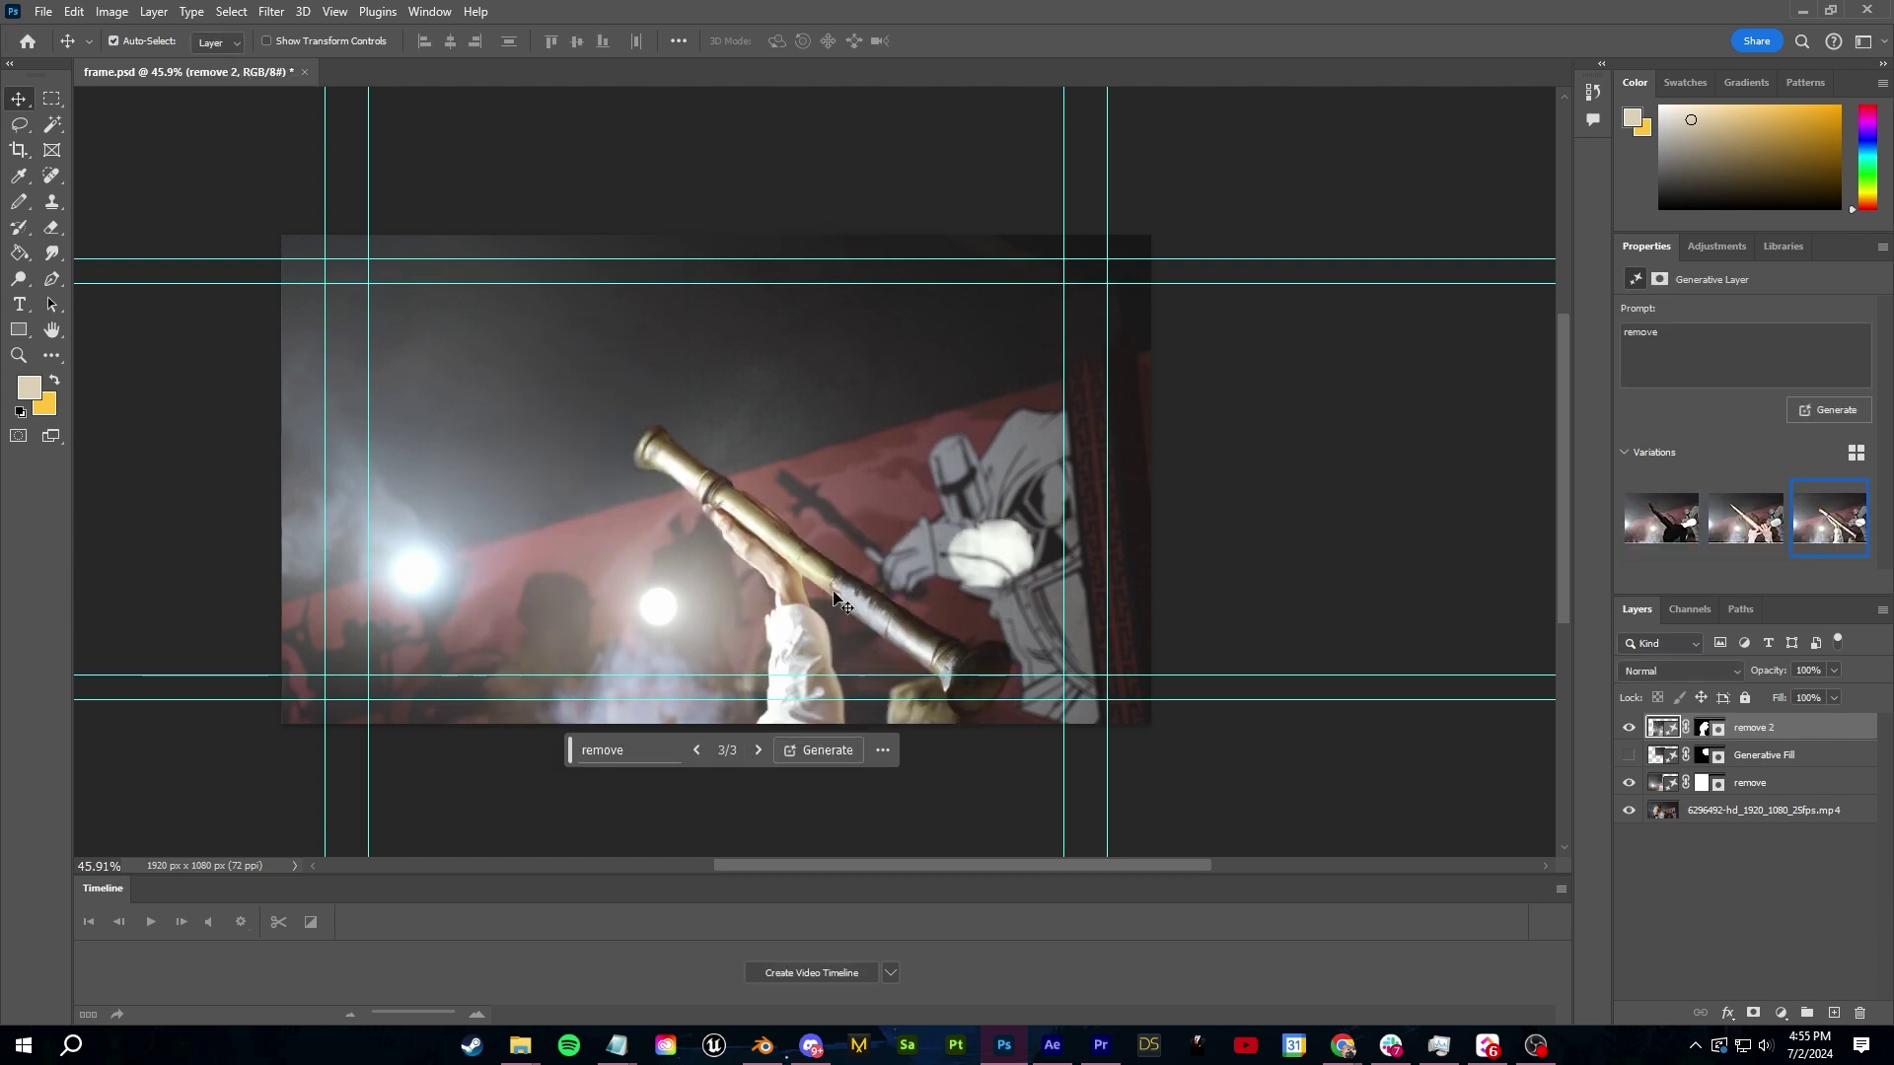
# Lasso the leftover horn and arm in the middle of the frame and replace them using Generative Fill without a prompt
pyautogui.press('l')
pyautogui.moveTo(610, 414); pyautogui.dragTo(601, 520)
pyautogui.moveTo(637, 422); pyautogui.dragTo(603, 420)
pyautogui.click(979, 755)
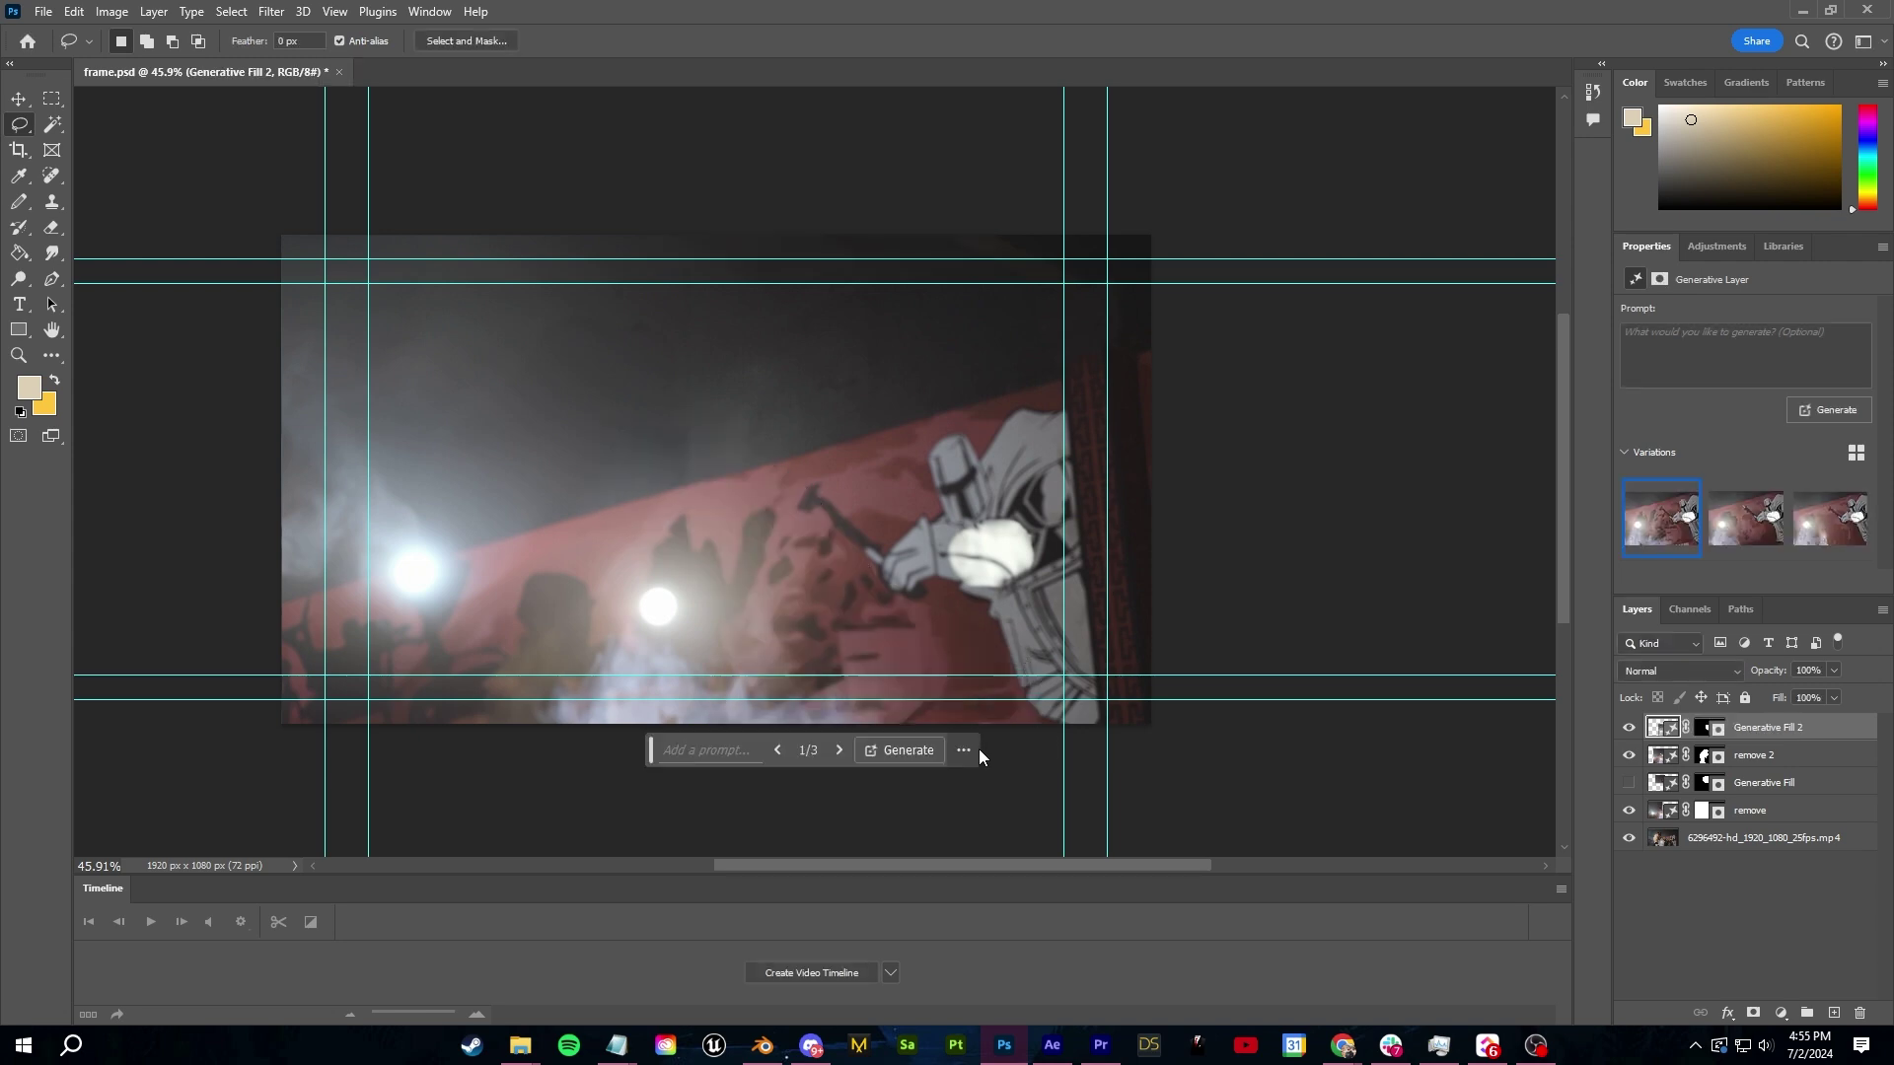
# Choose the next Generative Fill variation and export the emptied background as clean plate.png
pyautogui.keyDown('alt'); pyautogui.scroll(-2, 447, 601); pyautogui.keyUp('alt')
pyautogui.keyDown('alt'); pyautogui.scroll(4, 448, 601); pyautogui.keyUp('alt')
pyautogui.click(838, 750)
pyautogui.keyDown('alt'); pyautogui.scroll(-5, 582, 586); pyautogui.keyUp('alt')
pyautogui.keyDown('alt'); pyautogui.scroll(2, 600, 577); pyautogui.keyUp('alt')
pyautogui.click(42, 12)
pyautogui.moveTo(128, 355)
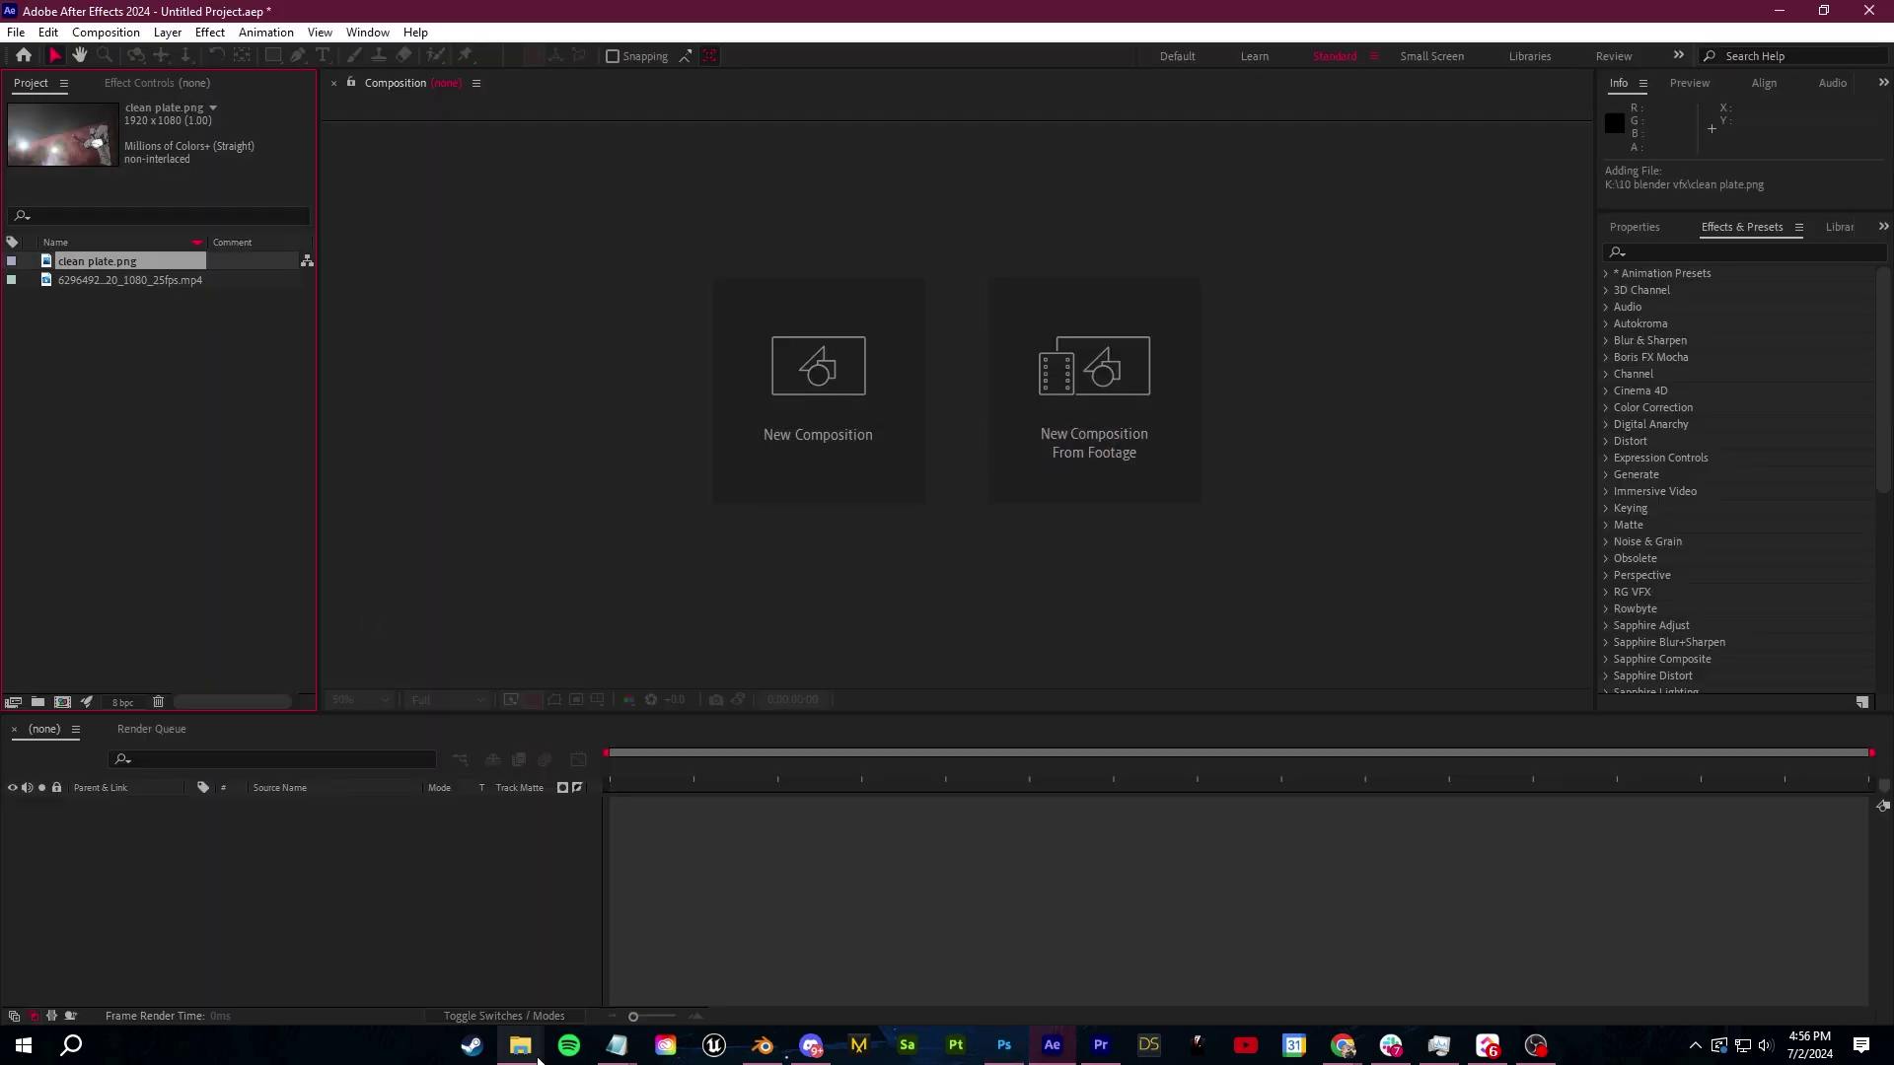
# In After Effects, import the rendered PNG sequence [0001-0053].png into the project alongside clean plate.png
pyautogui.moveTo(711, 394); pyautogui.dragTo(115, 414)
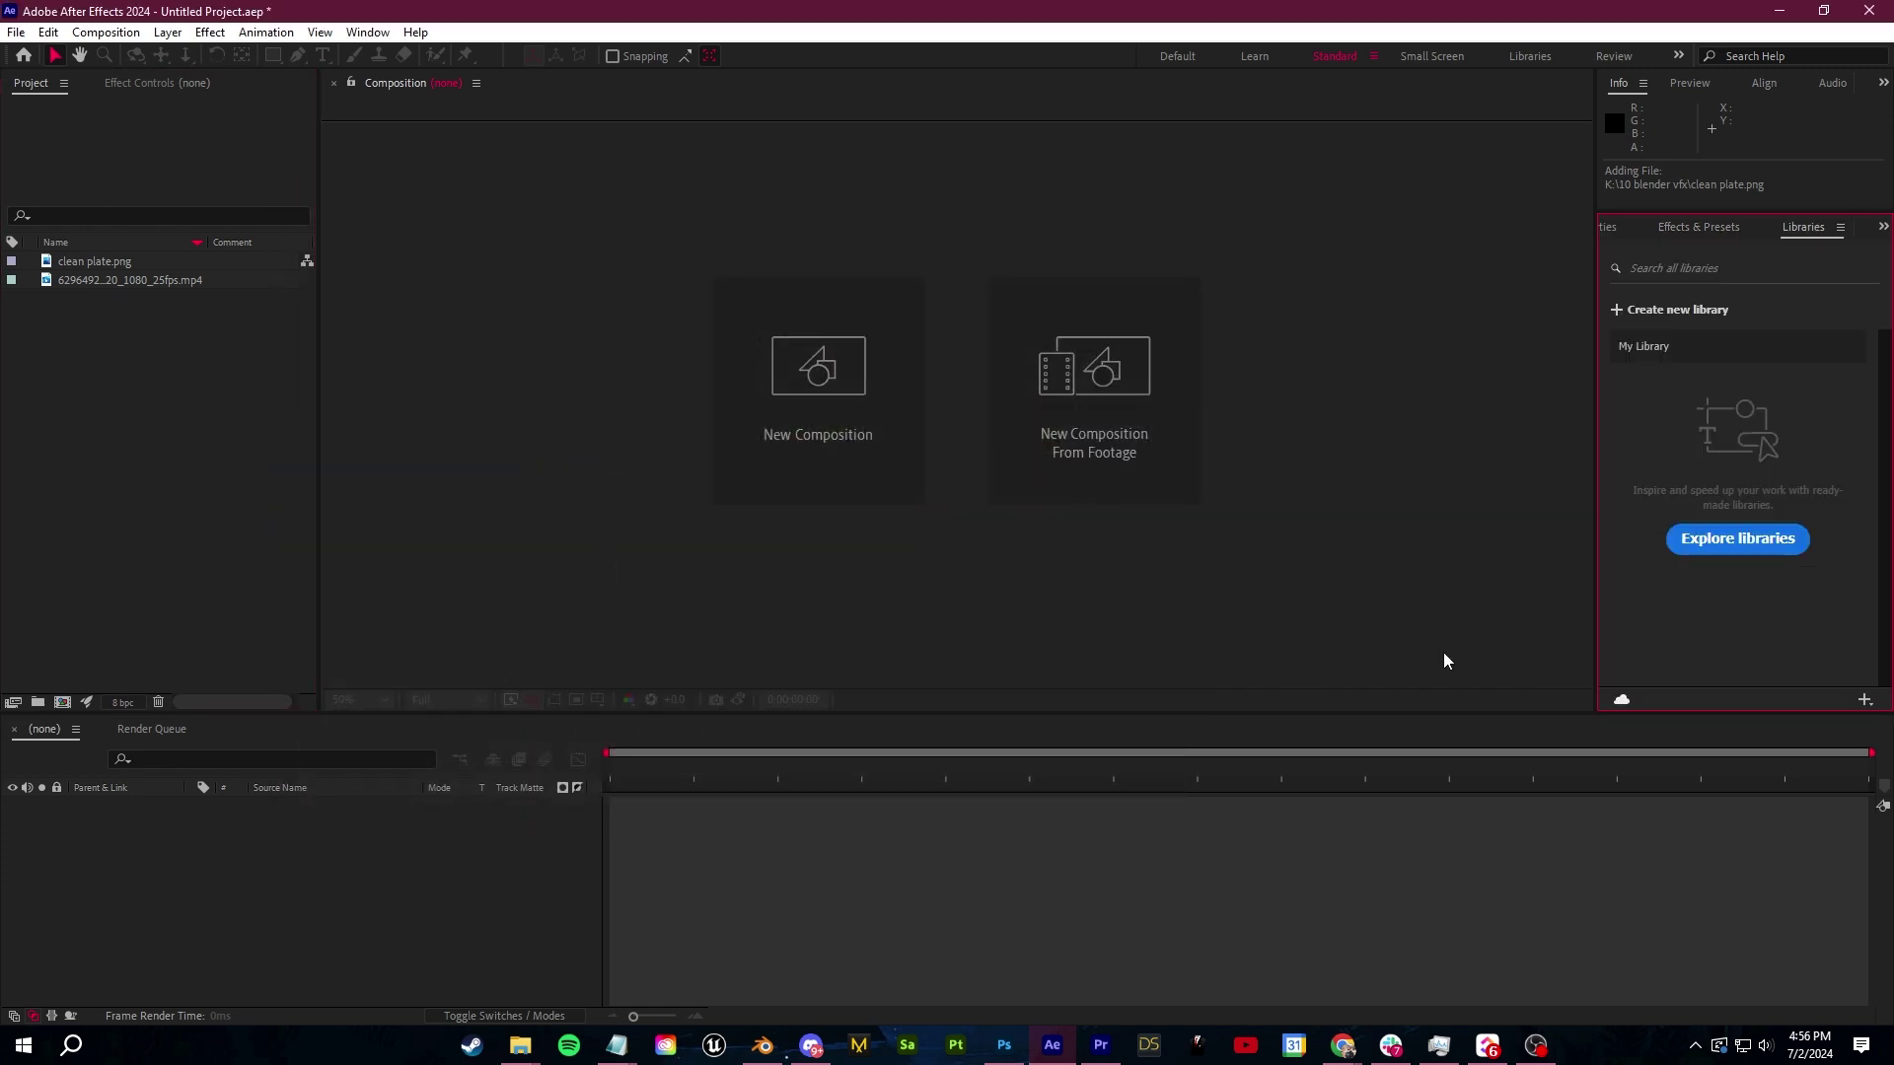
pyautogui.hotkey('ctrl', 'alt', 'i')
pyautogui.click(1071, 666)
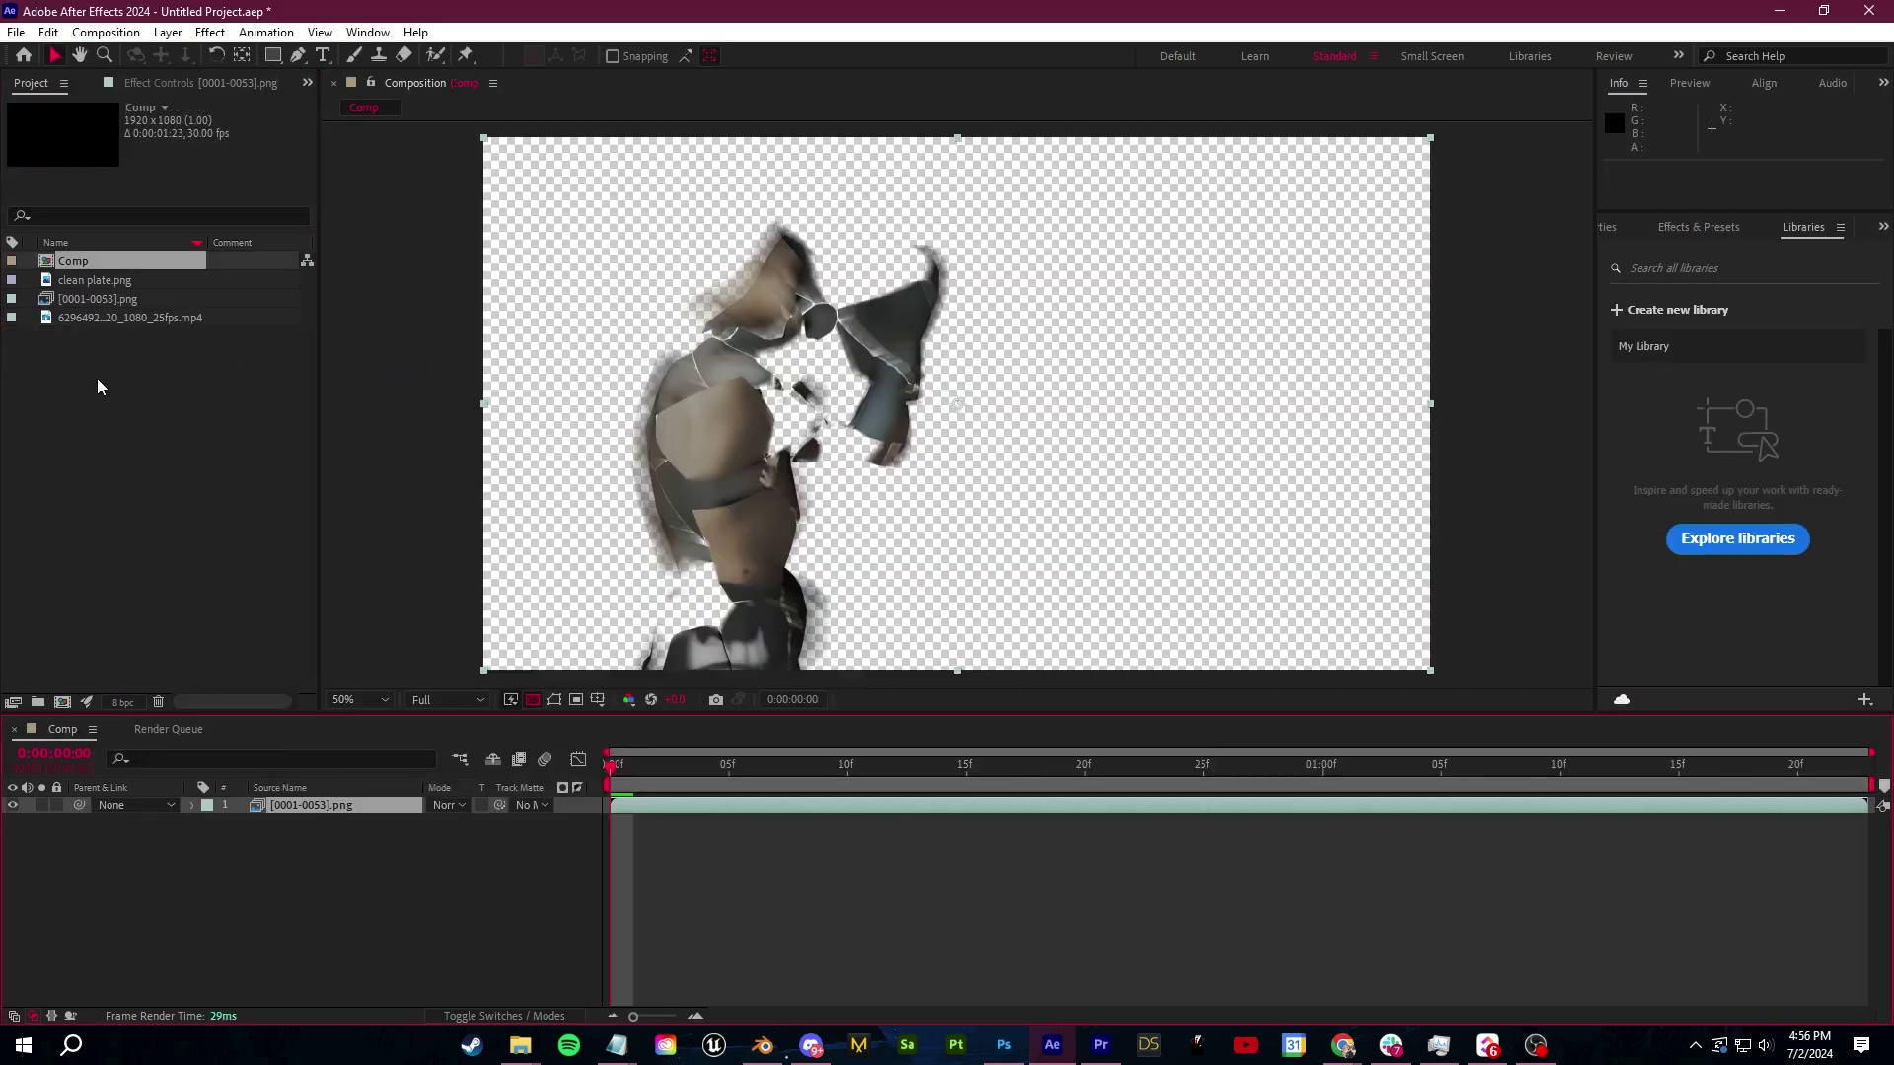
# Create a new composition from the [0001-0053].png sequence and select the sparring clip in the project
pyautogui.click(109, 282)
pyautogui.click(124, 321)
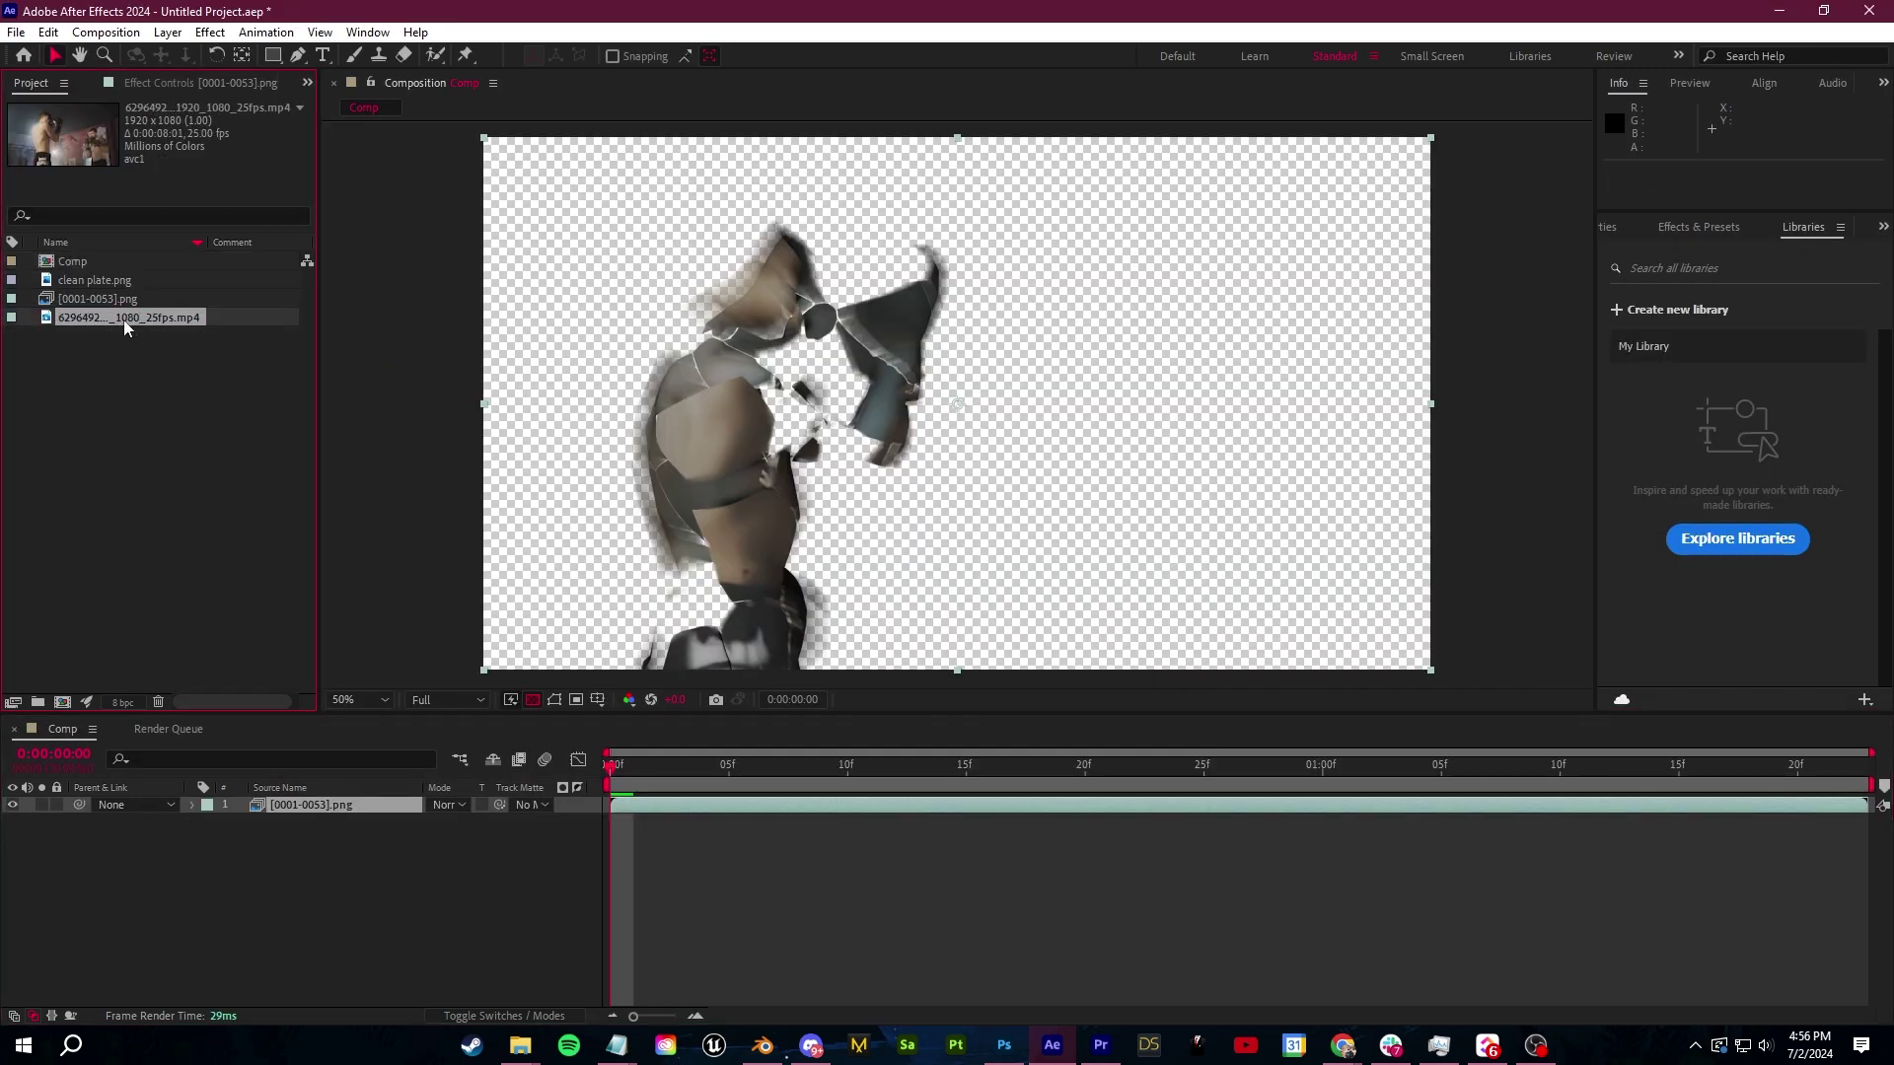
pyautogui.moveTo(111, 301); pyautogui.dragTo(62, 702)
pyautogui.click(129, 336)
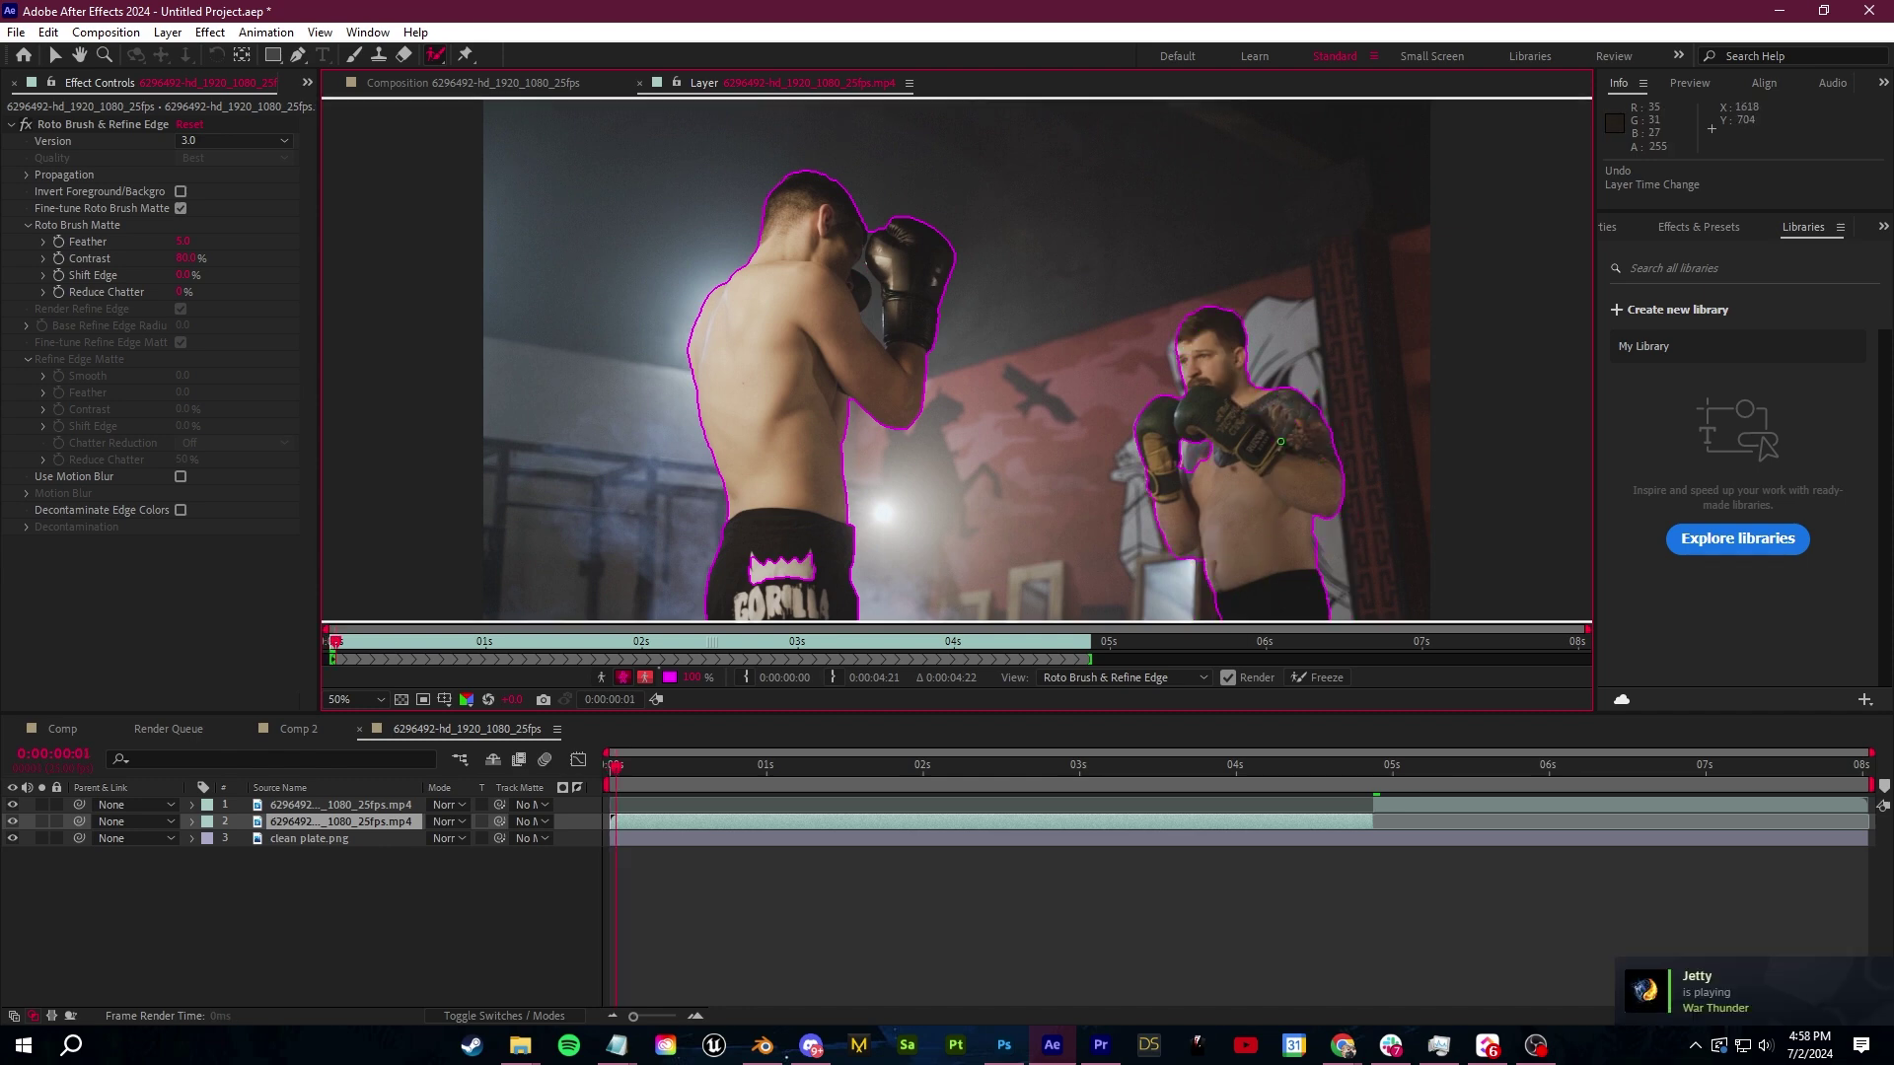
# Split the rotoscoped sparring clip layer at 0:00:03:19 and open its second part for Roto Brush editing
pyautogui.moveTo(1361, 766); pyautogui.dragTo(1198, 771)
pyautogui.hotkey('ctrl', 'shift', 'd')
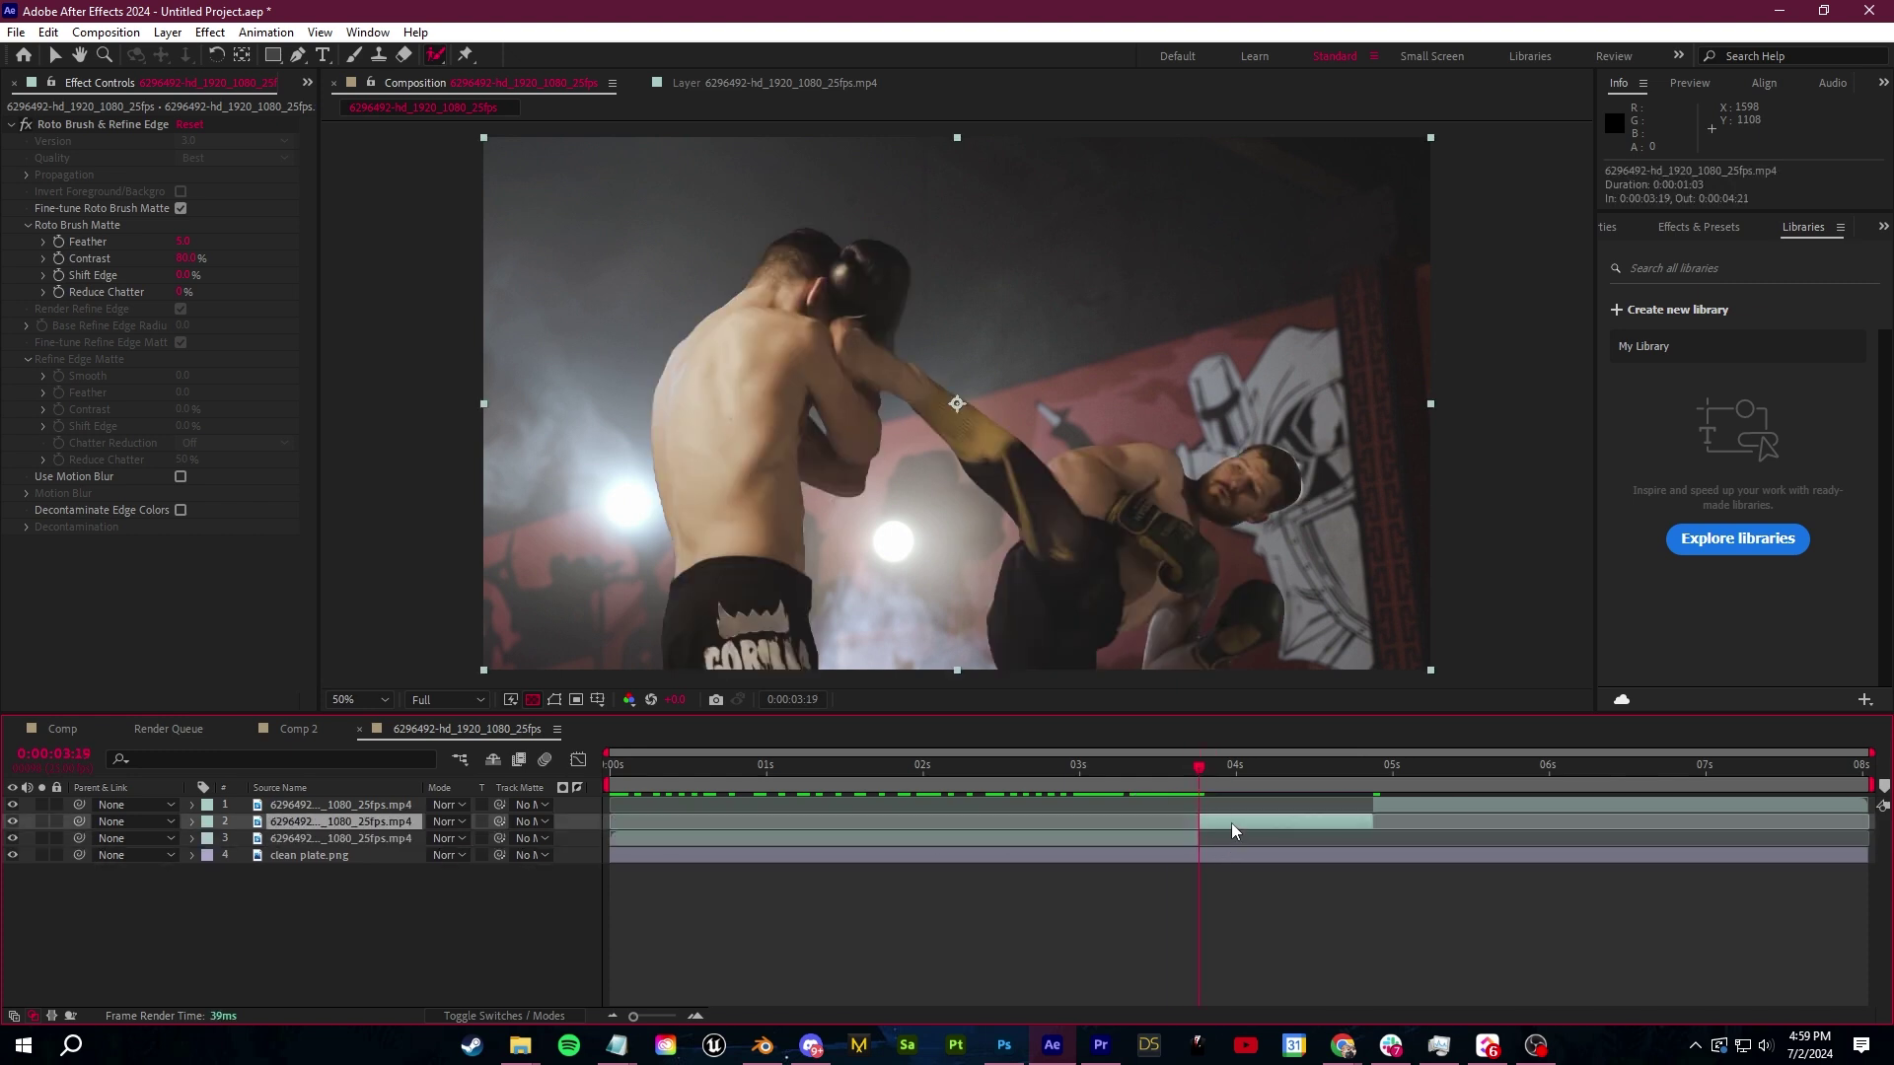
pyautogui.doubleClick(1231, 829)
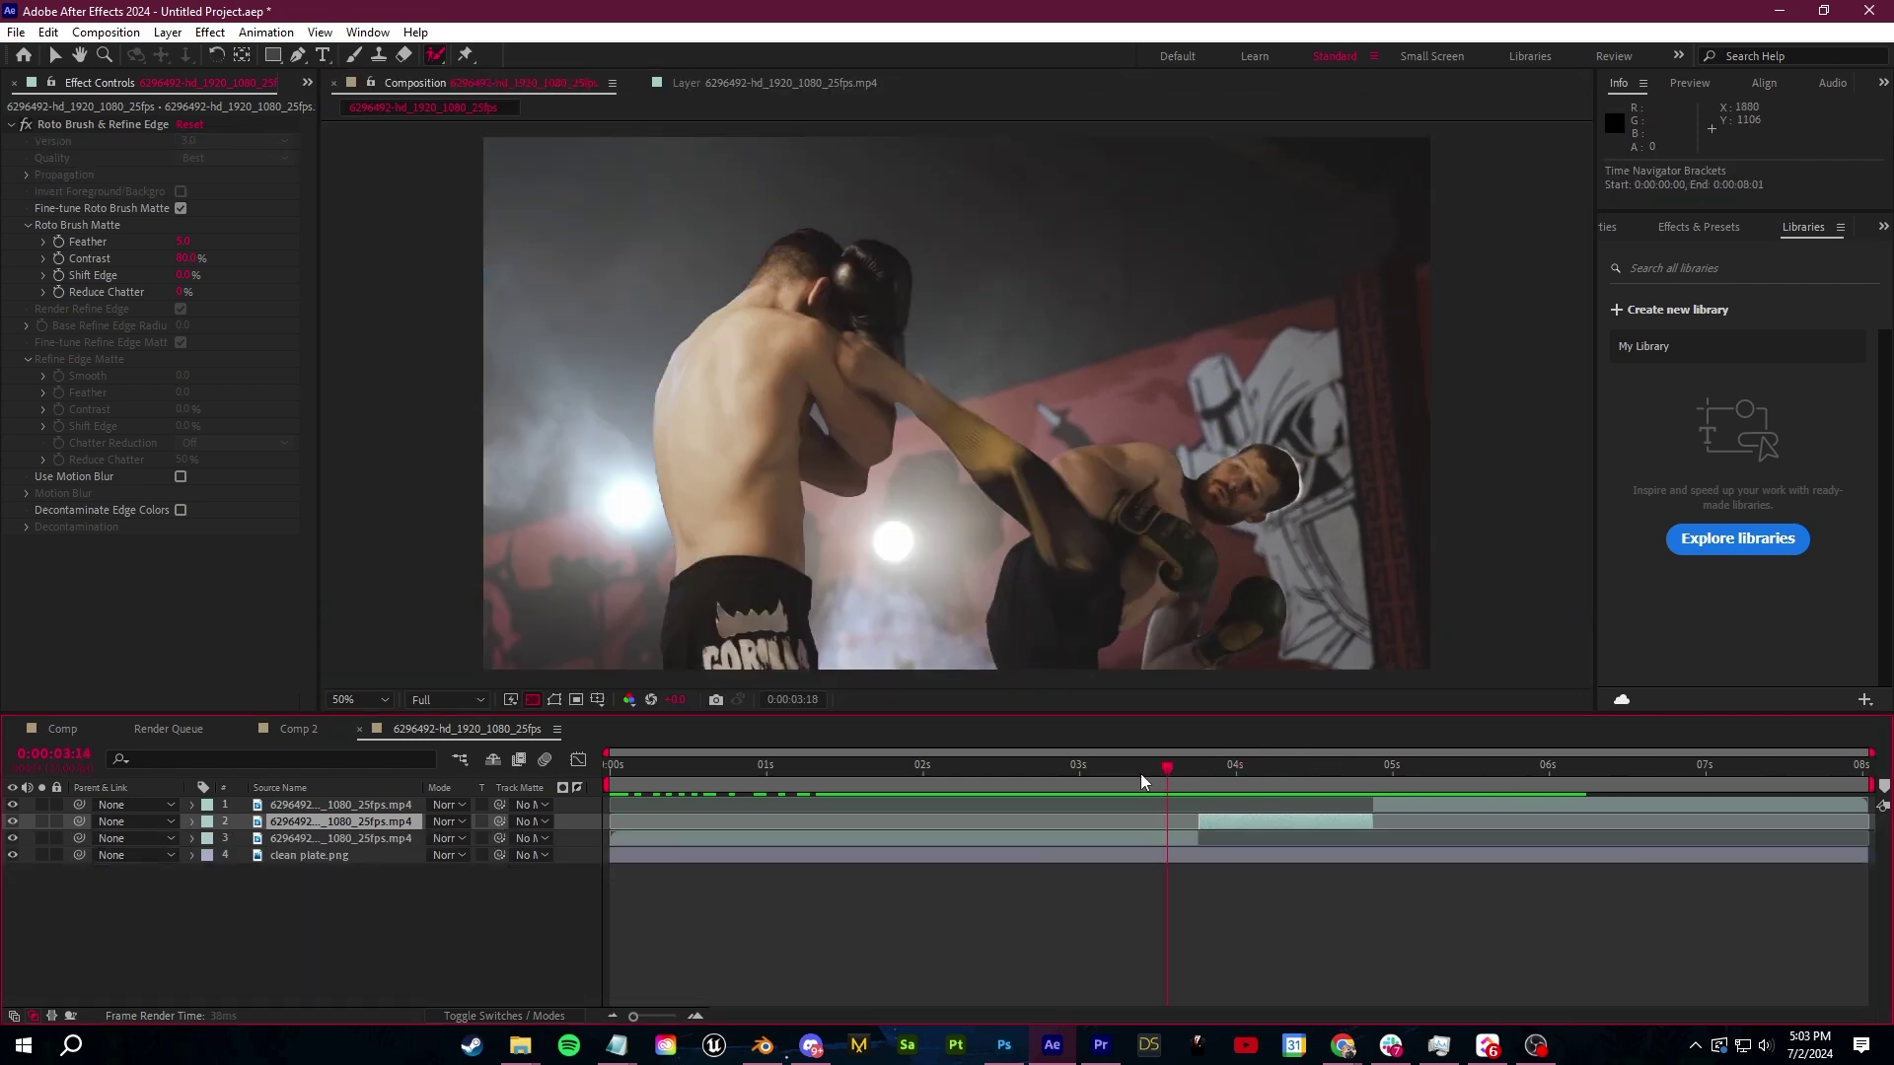
# Go to the kick at about 0:00:03:19 and bring up the project's footage list
pyautogui.moveTo(1142, 782); pyautogui.dragTo(1202, 809)
pyautogui.click(309, 82)
pyautogui.click(326, 106)
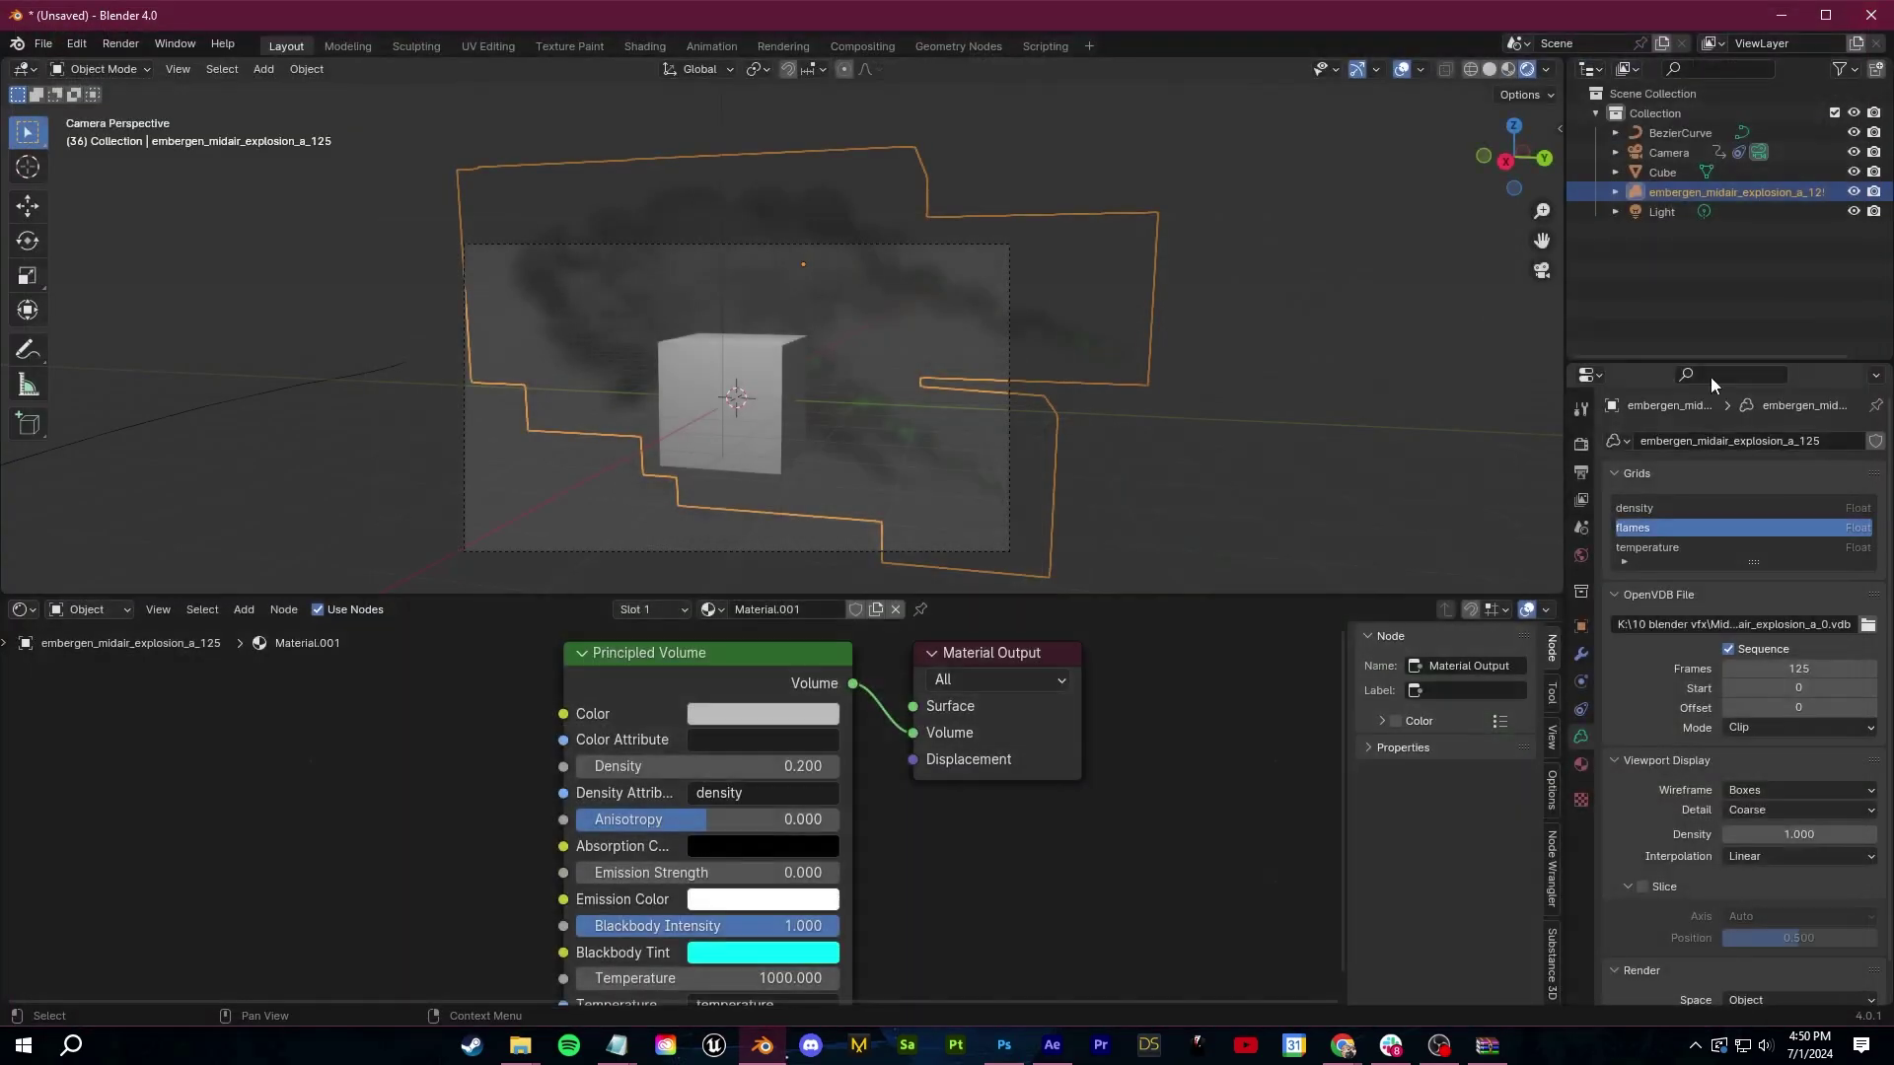
# In Blender, set the render engine to Cycles and examine the explosion volume and its Principled Volume settings
pyautogui.click(1581, 444)
pyautogui.click(1746, 506)
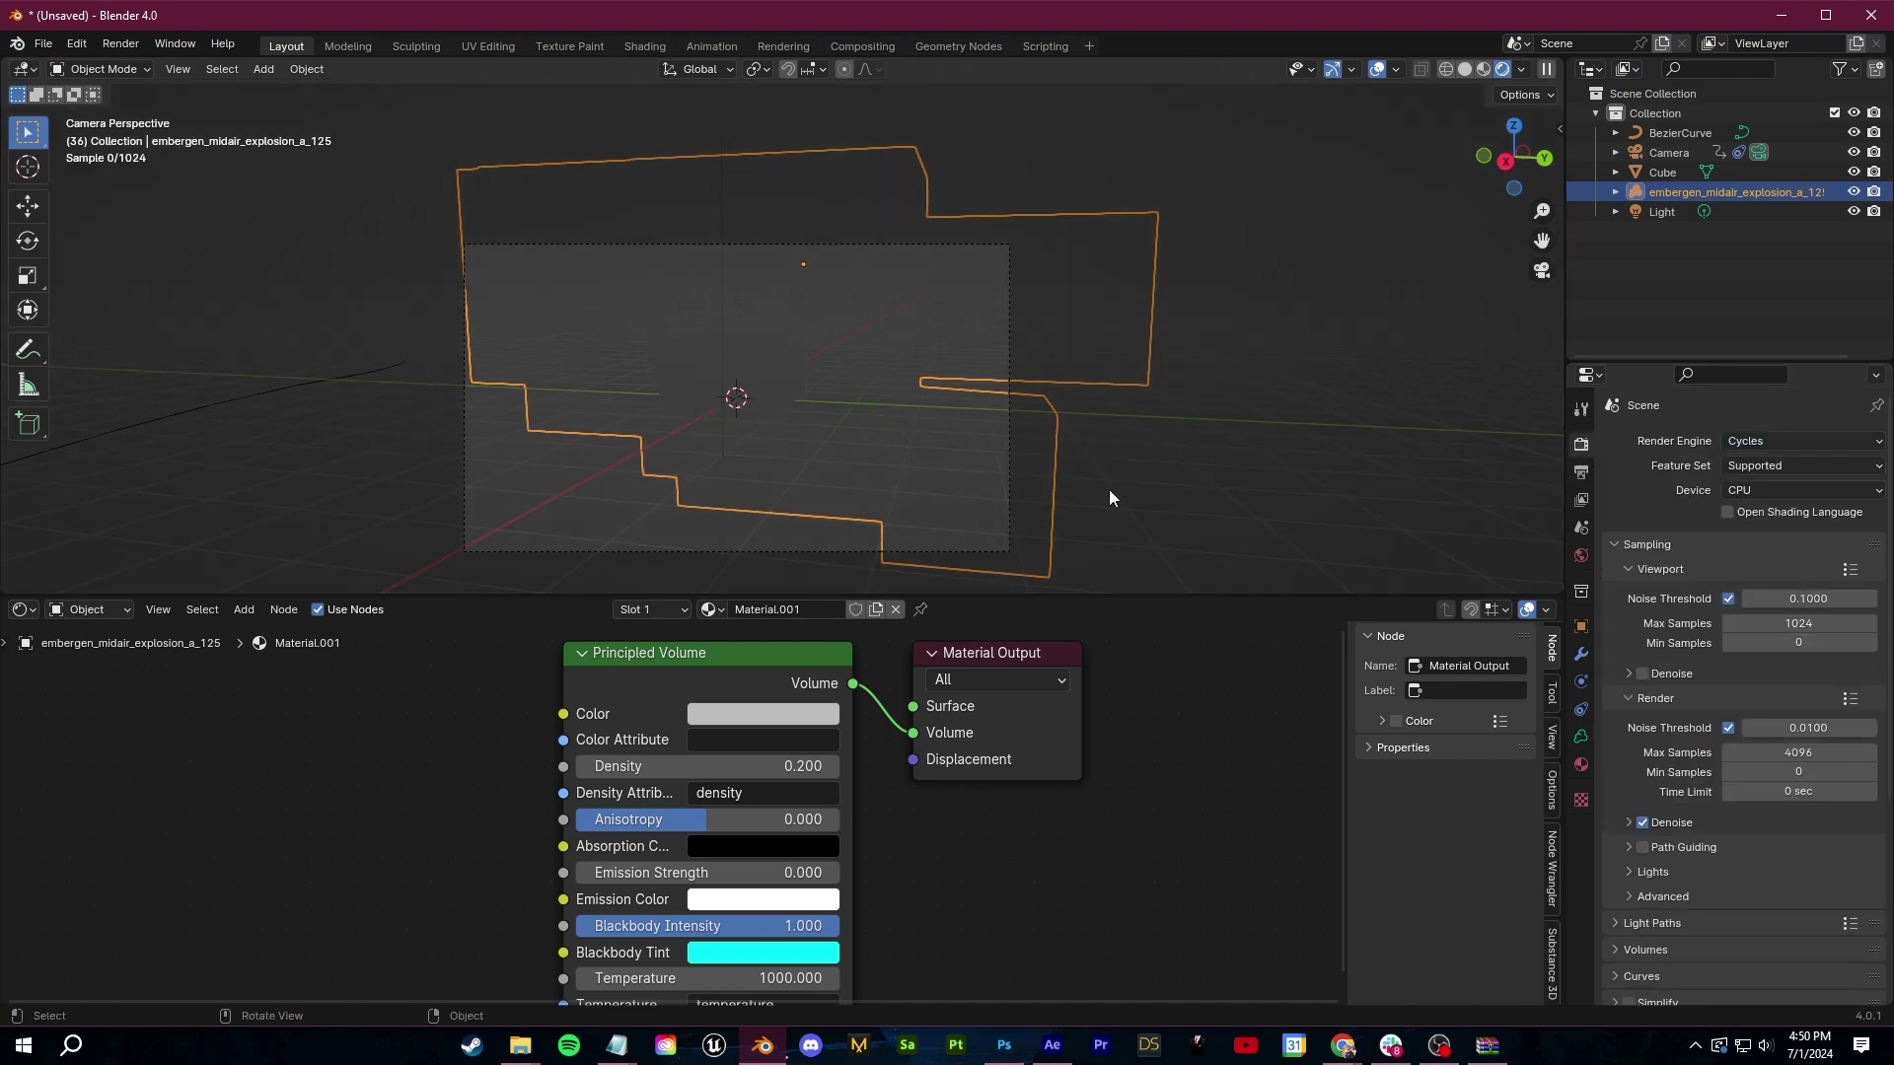
pyautogui.scroll(2, 1075, 526)
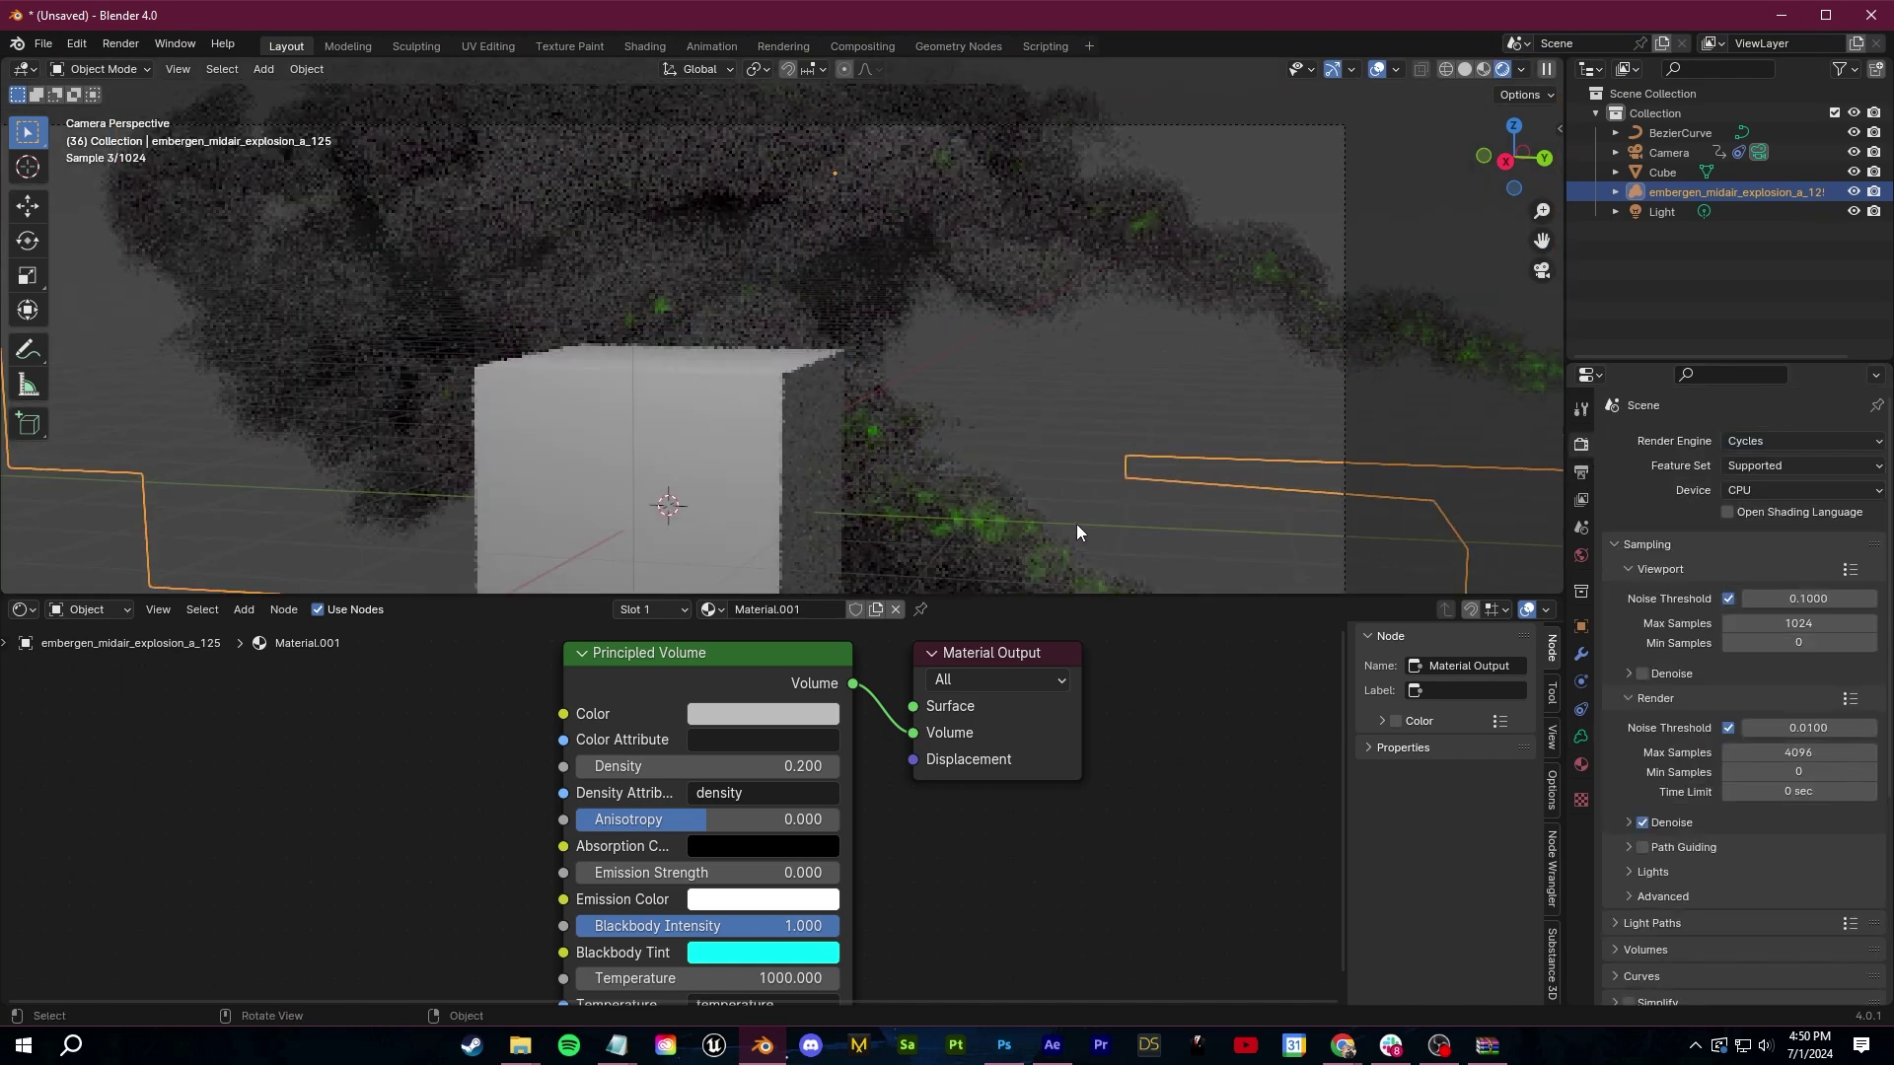
pyautogui.scroll(-4, 1071, 521)
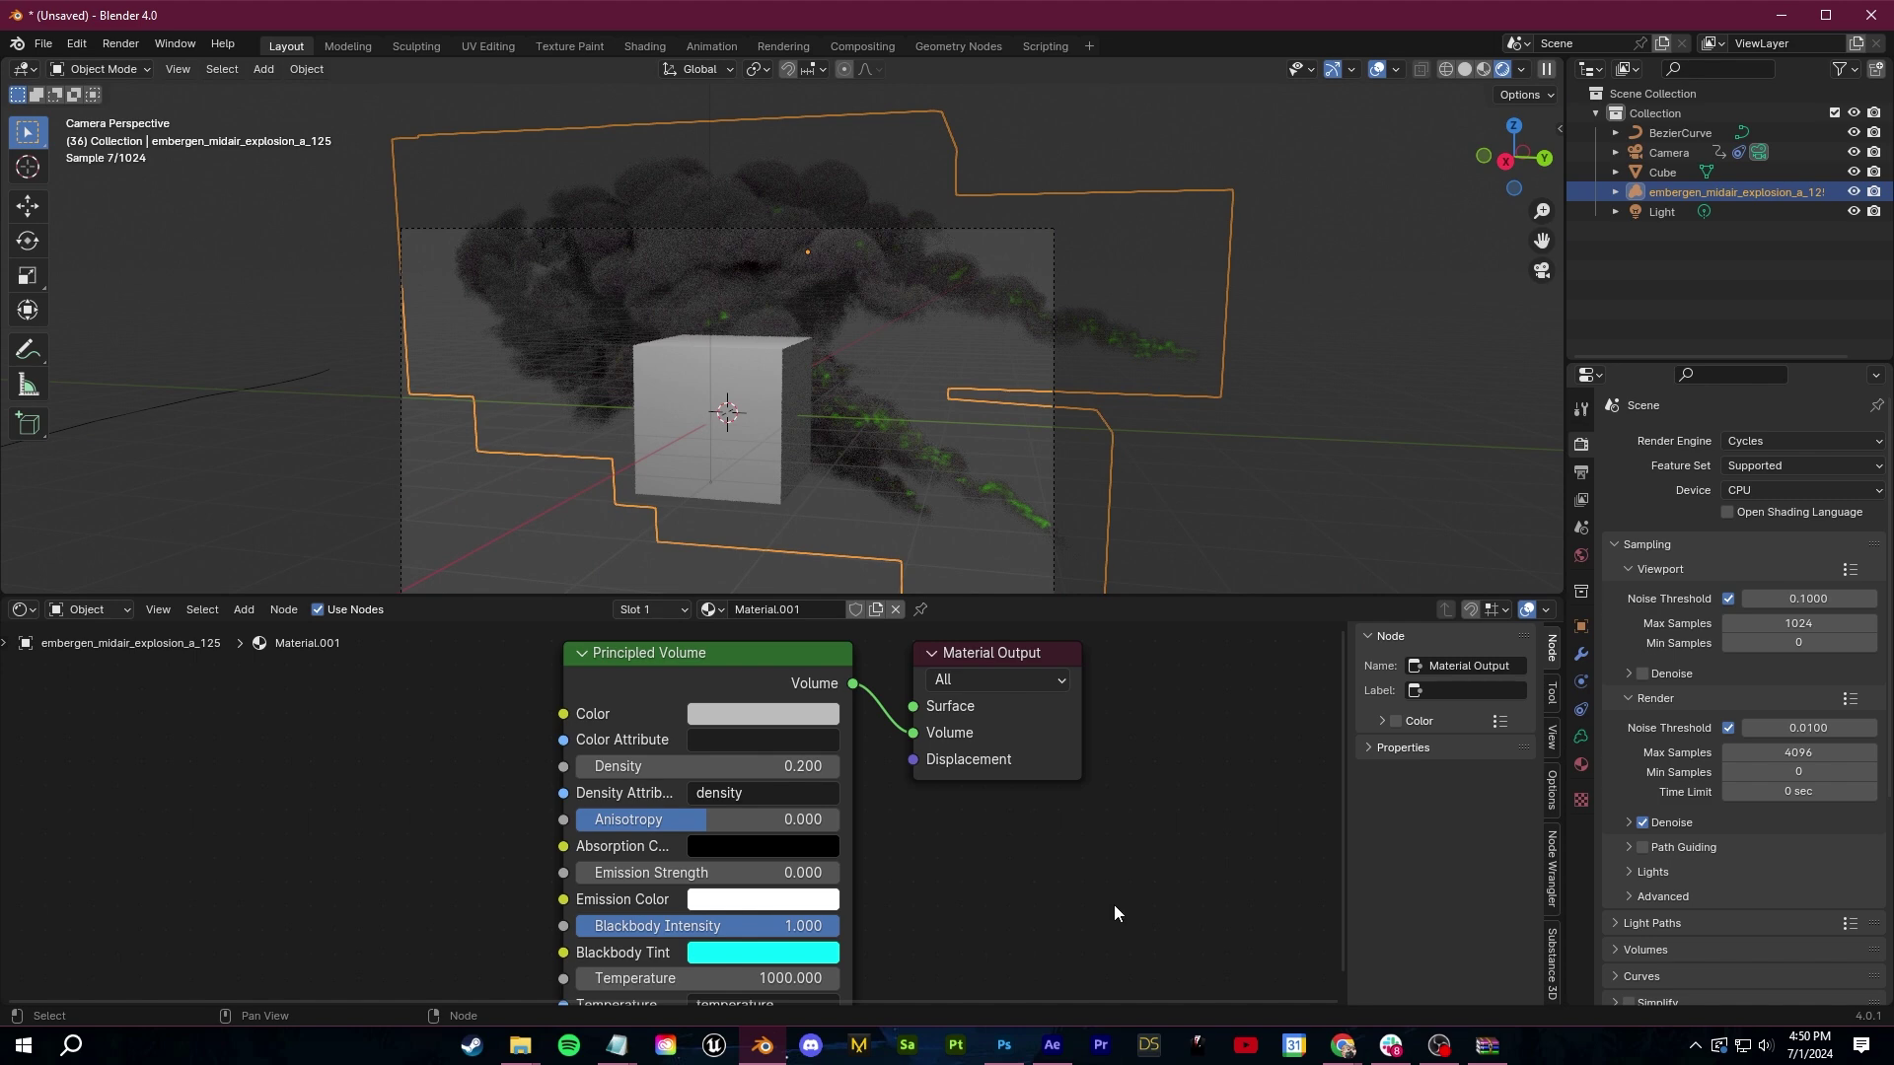
pyautogui.moveTo(1115, 913); pyautogui.dragTo(1087, 818, button='middle')
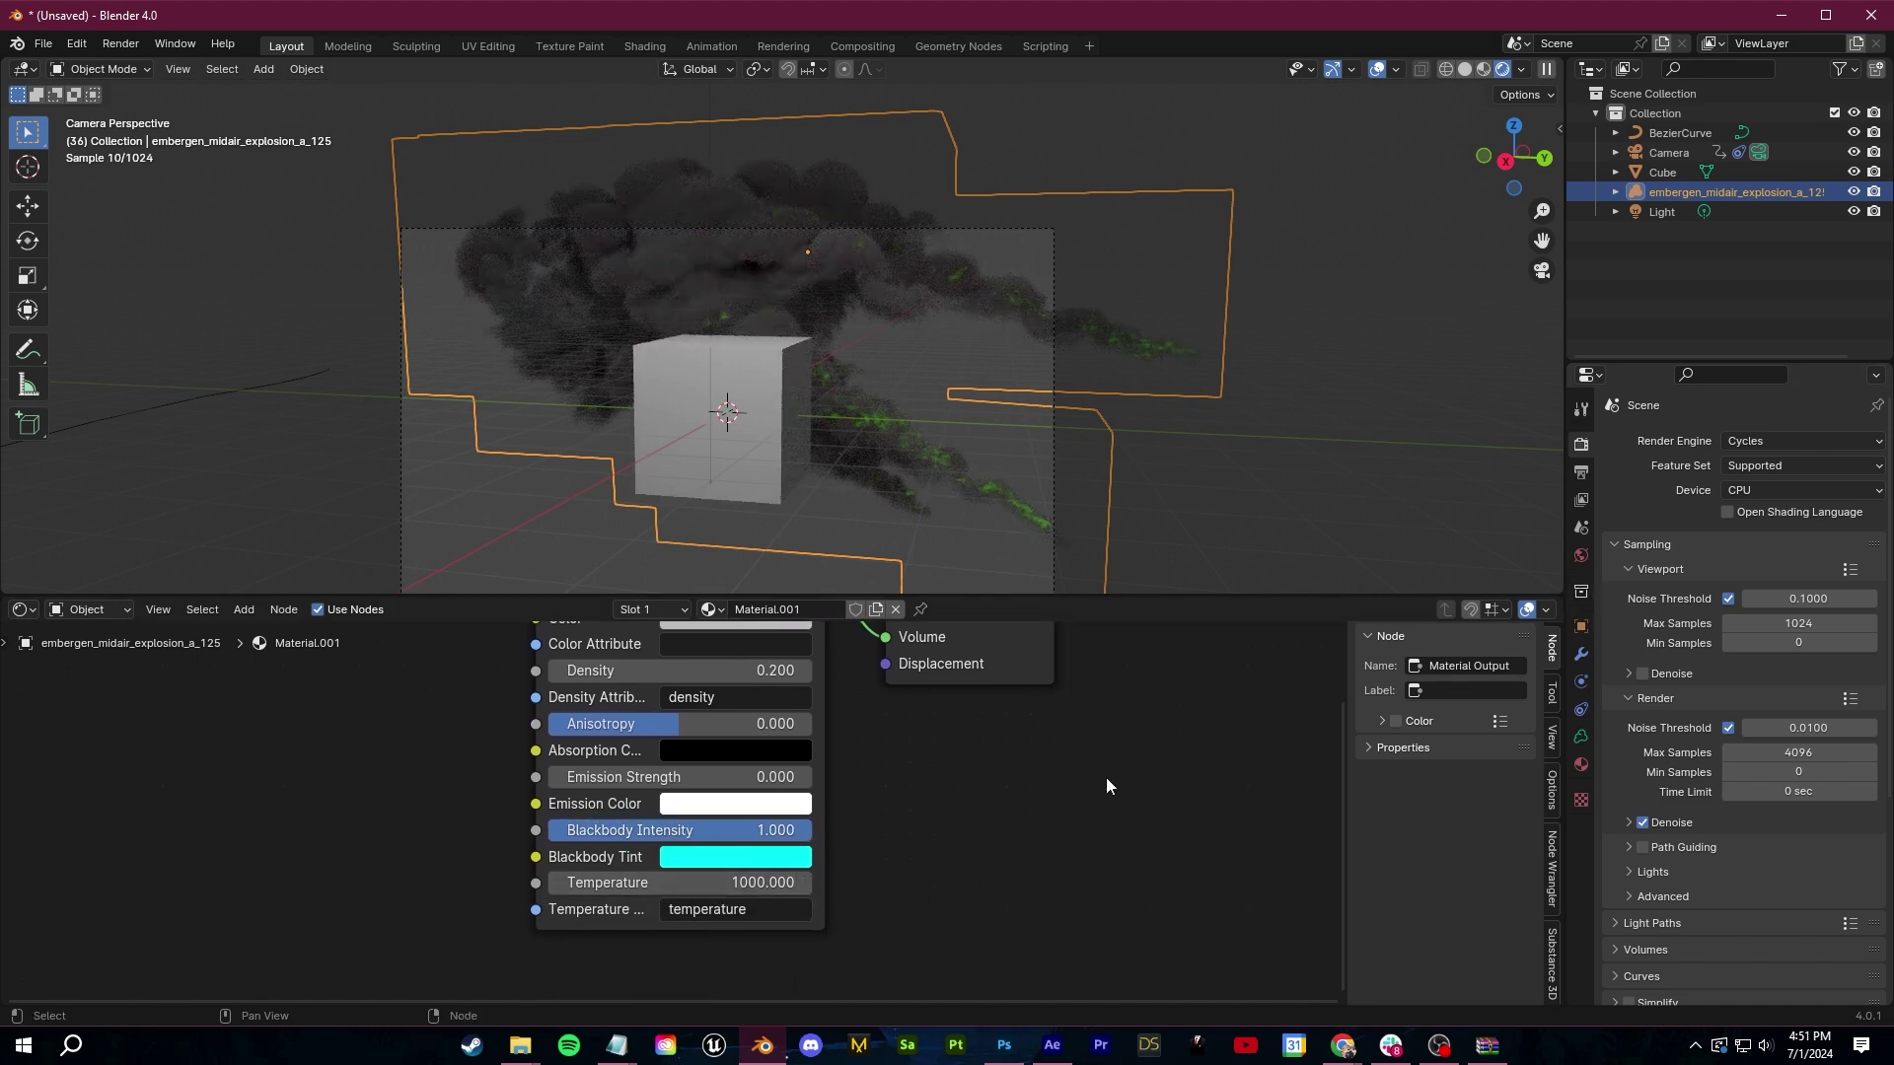
pyautogui.moveTo(821, 825); pyautogui.dragTo(897, 863, button='middle')
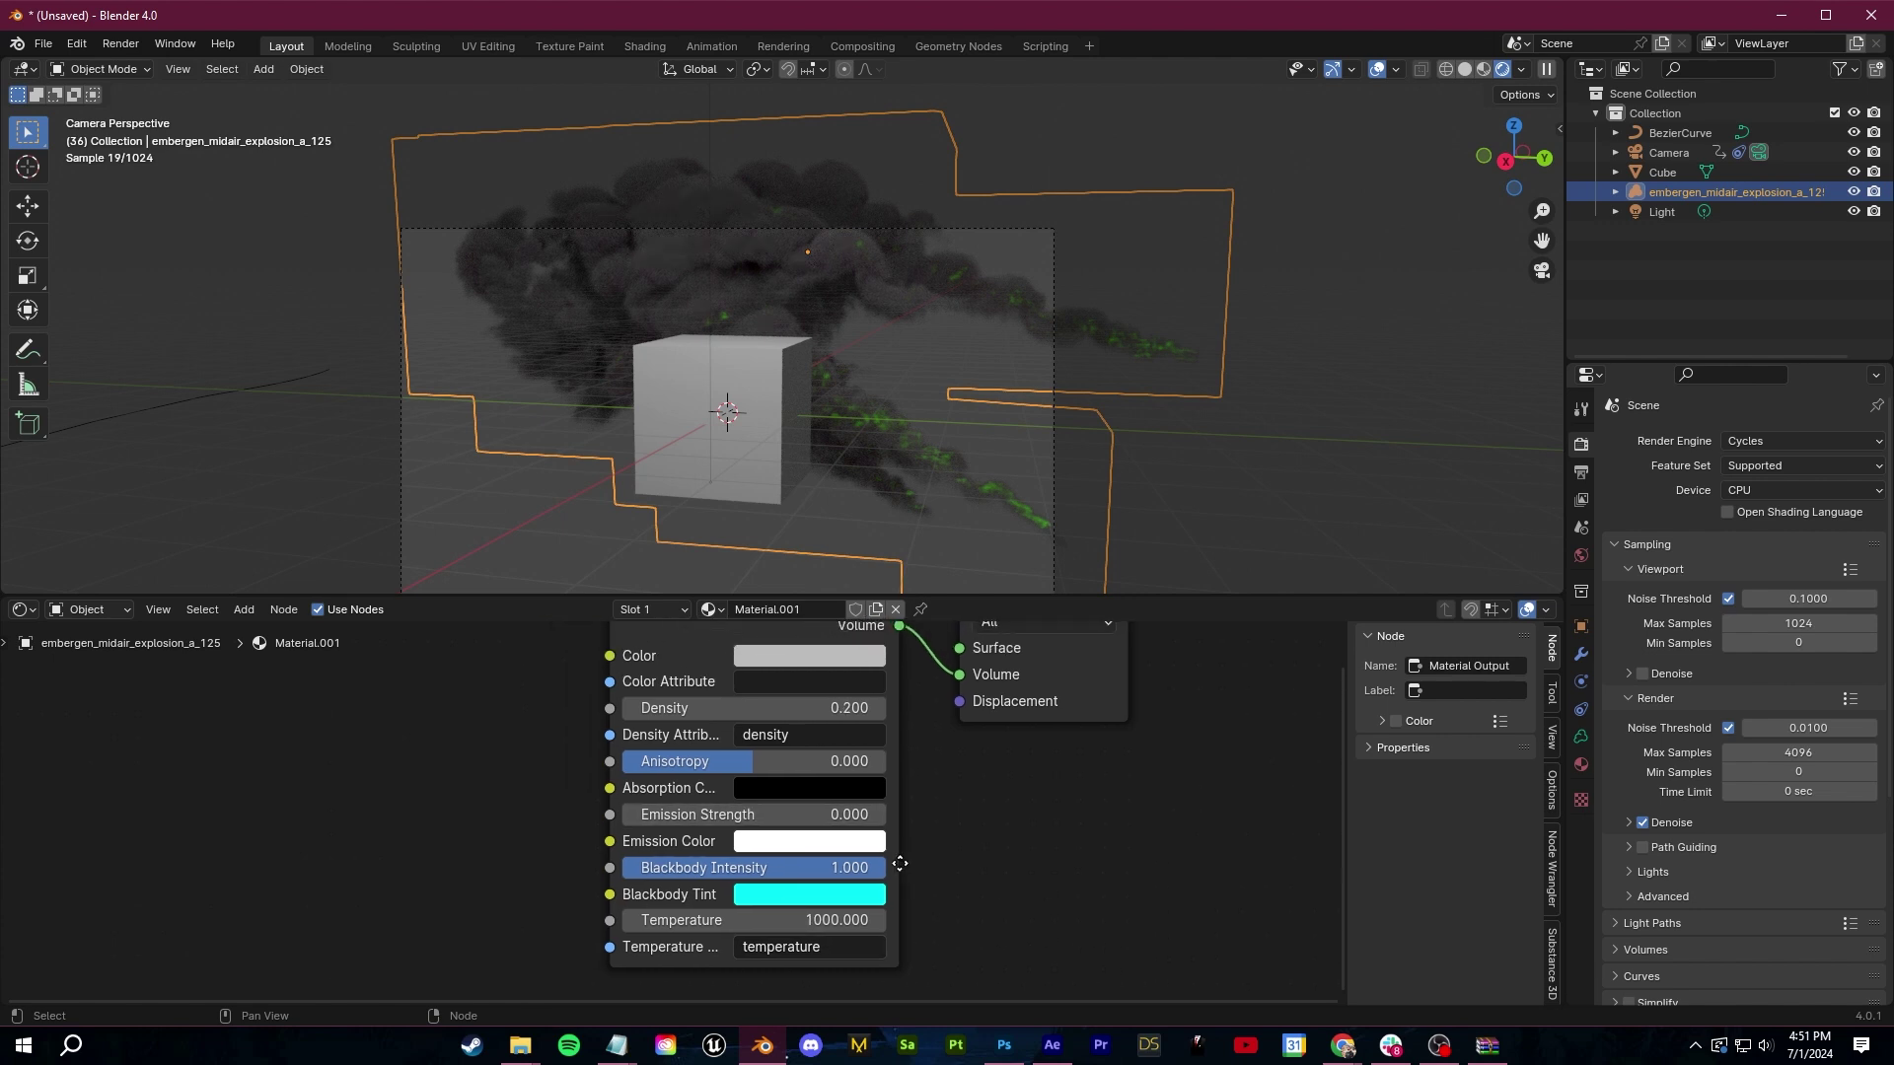
pyautogui.click(880, 816)
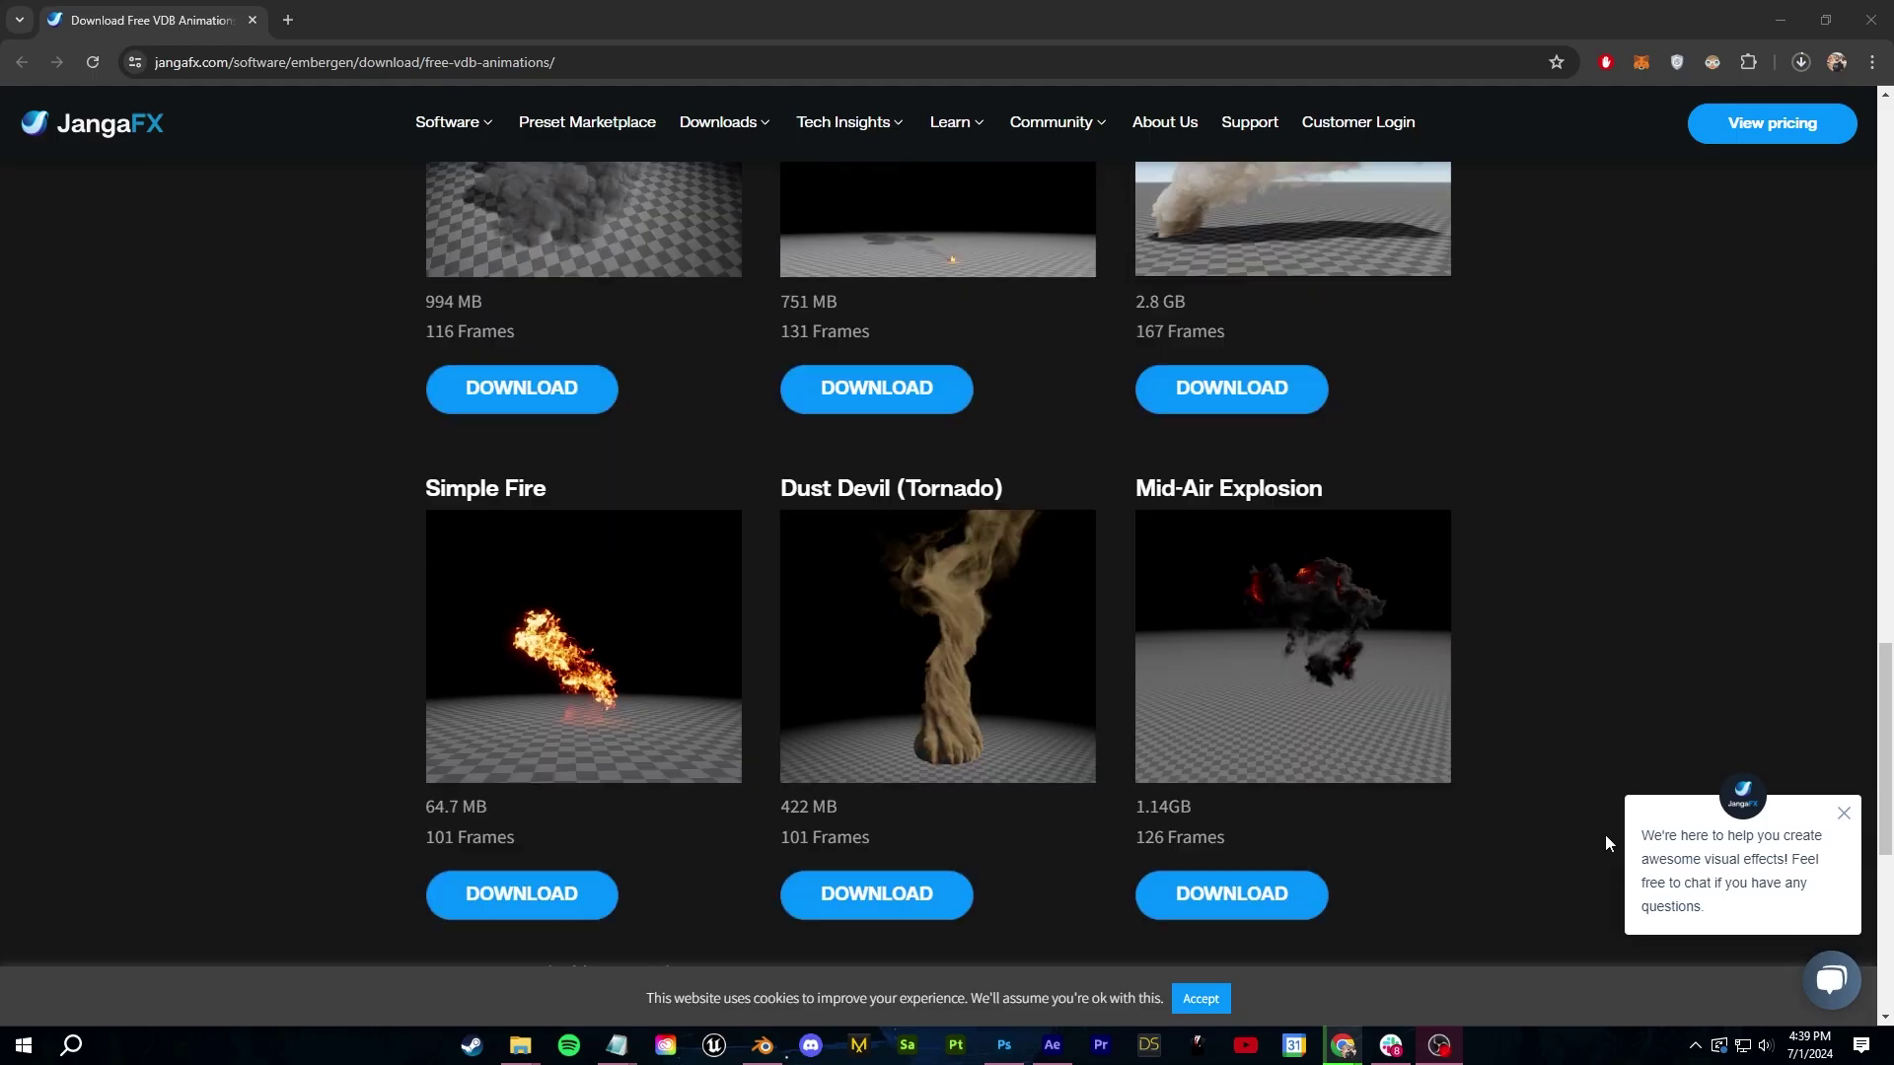
# In the browser, look through the free VDB animations offered on JangaFX's EmberGen download page
pyautogui.scroll(10, 1606, 834)
pyautogui.scroll(4, 1597, 799)
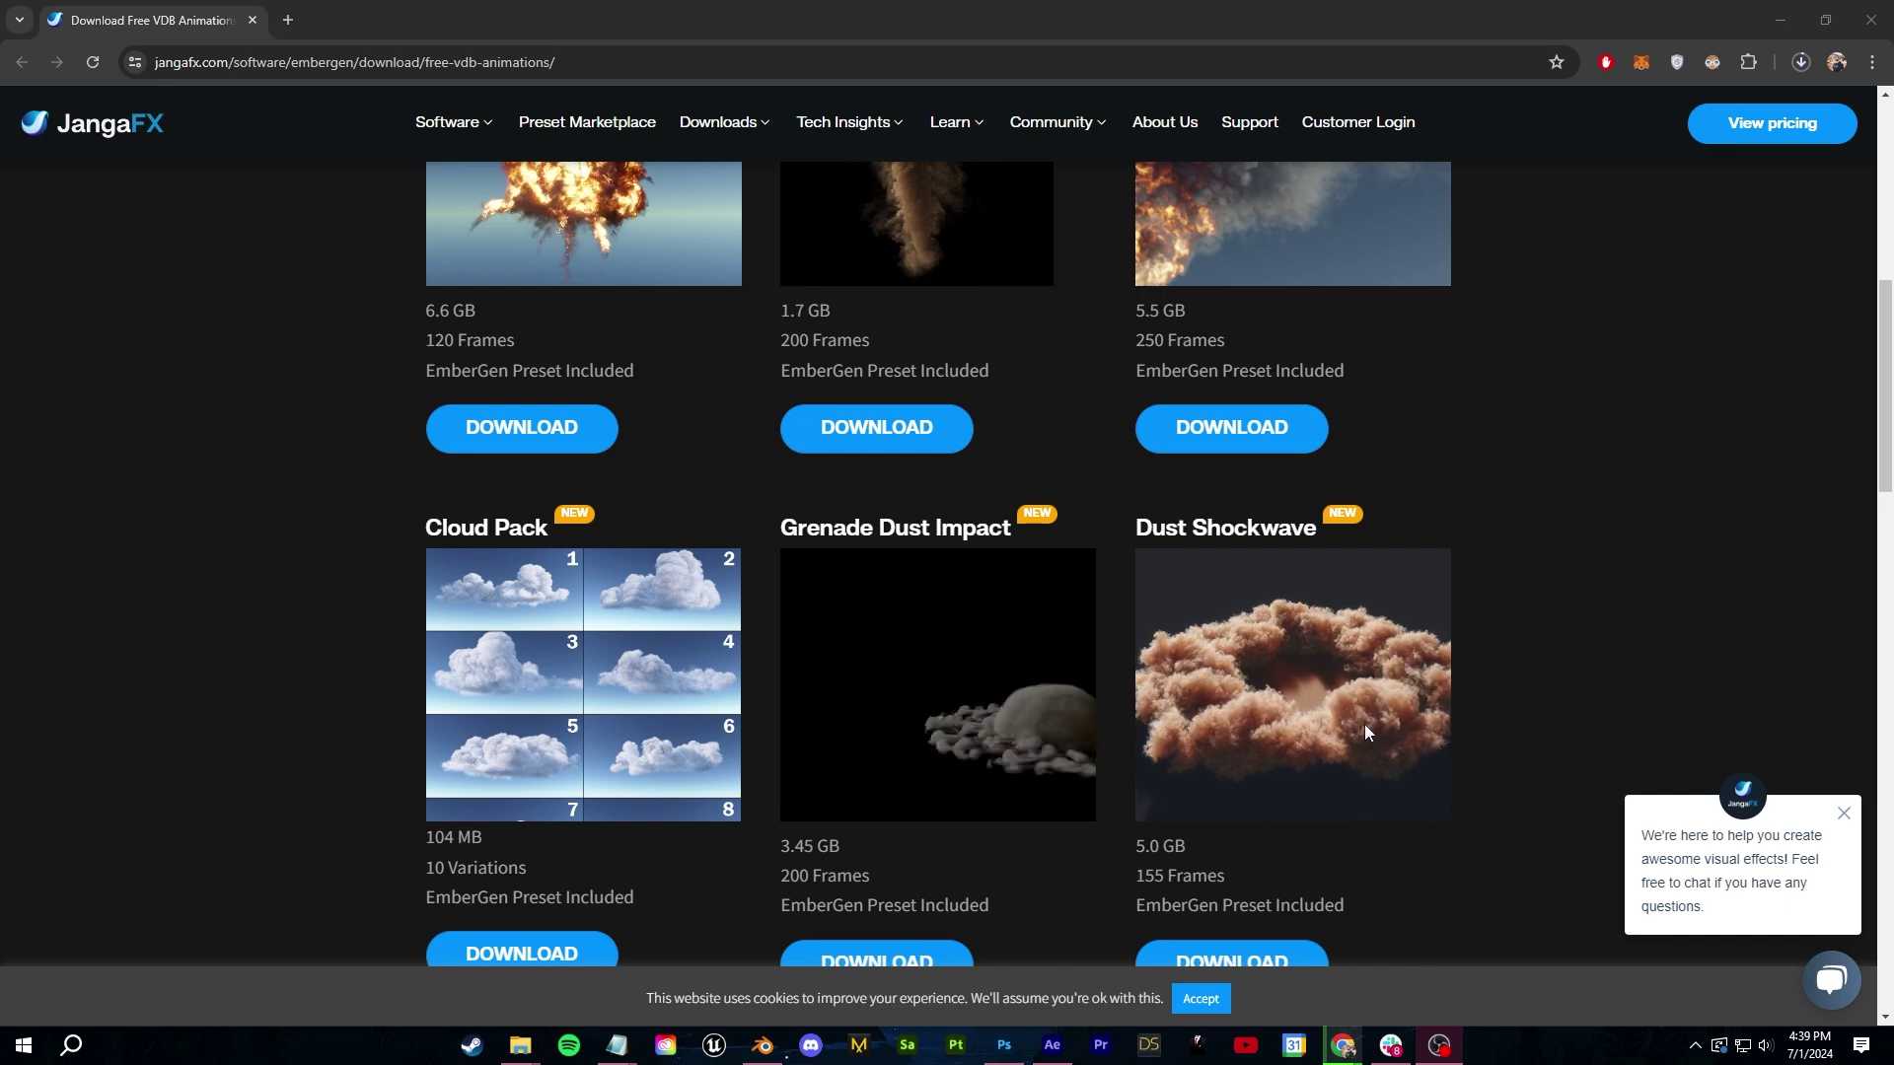
pyautogui.scroll(3, 1341, 819)
pyautogui.scroll(-4, 1357, 802)
pyautogui.scroll(10, 1357, 801)
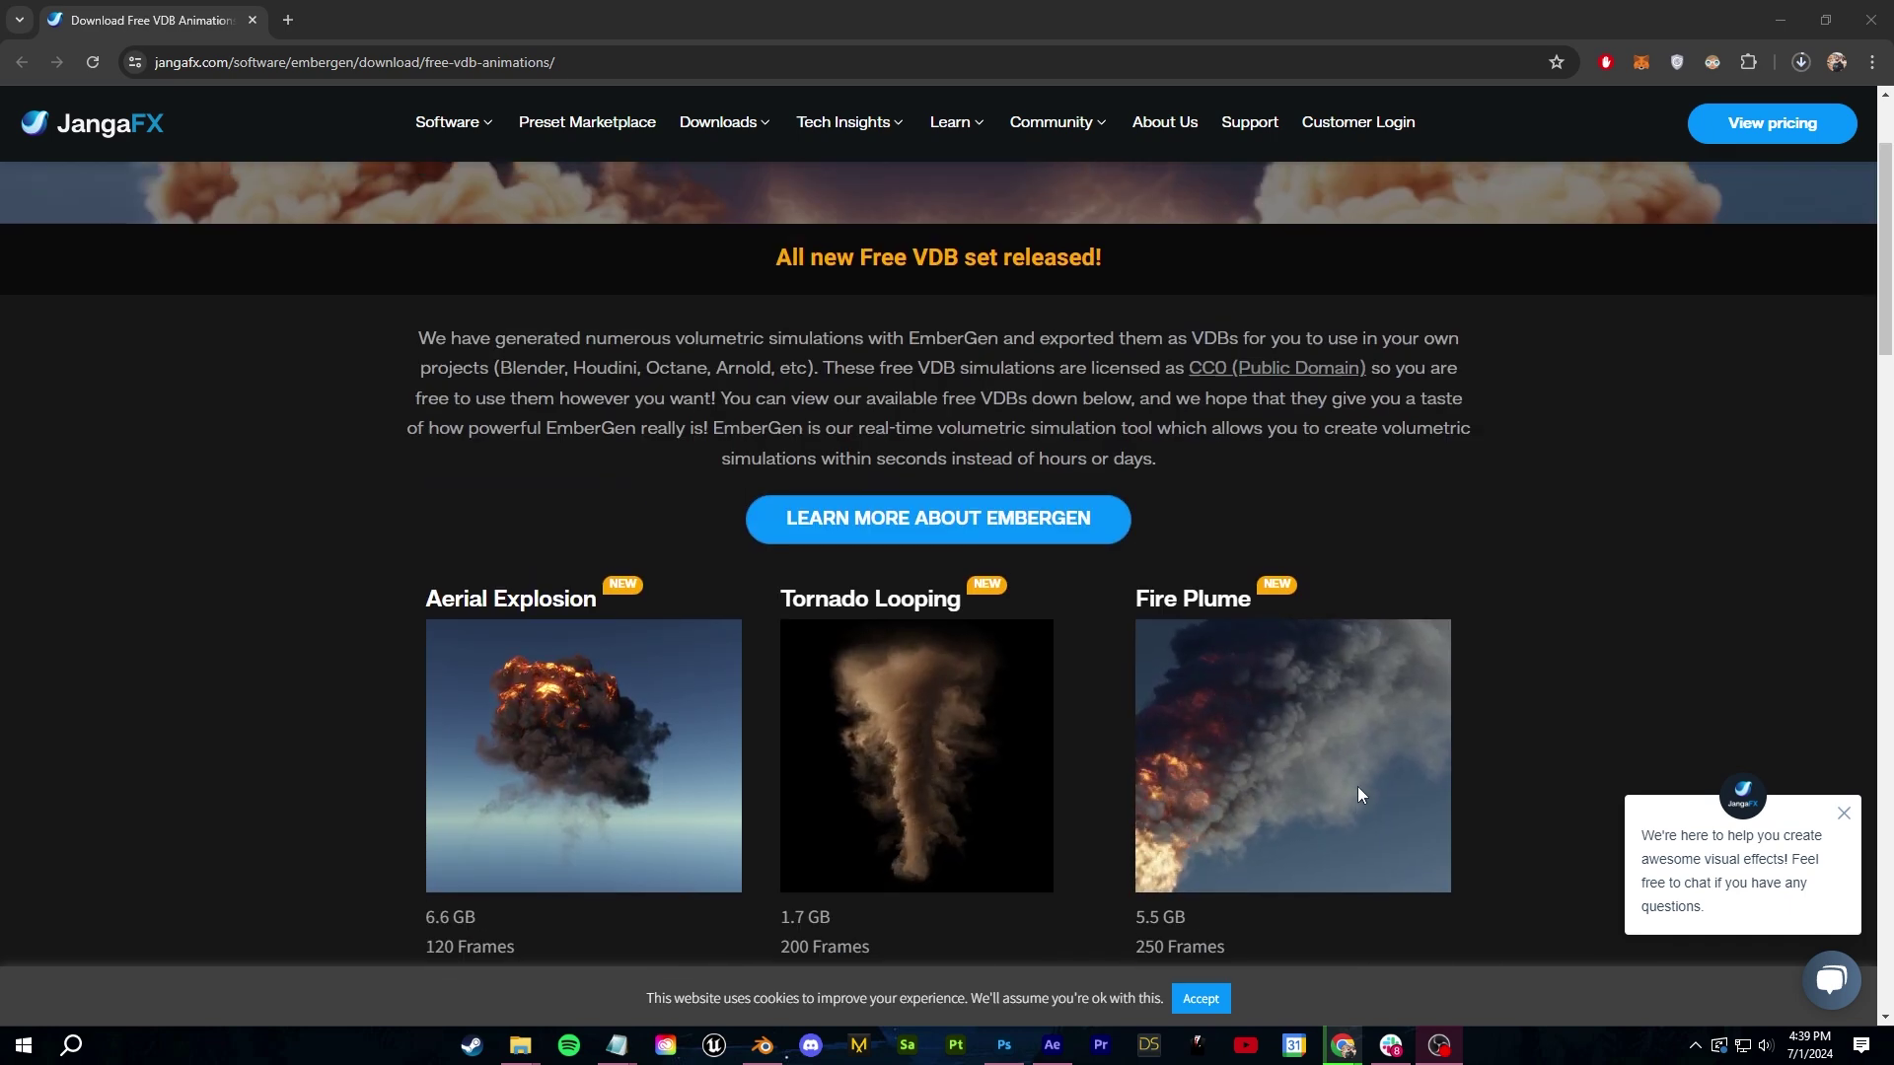
pyautogui.scroll(-4, 1048, 706)
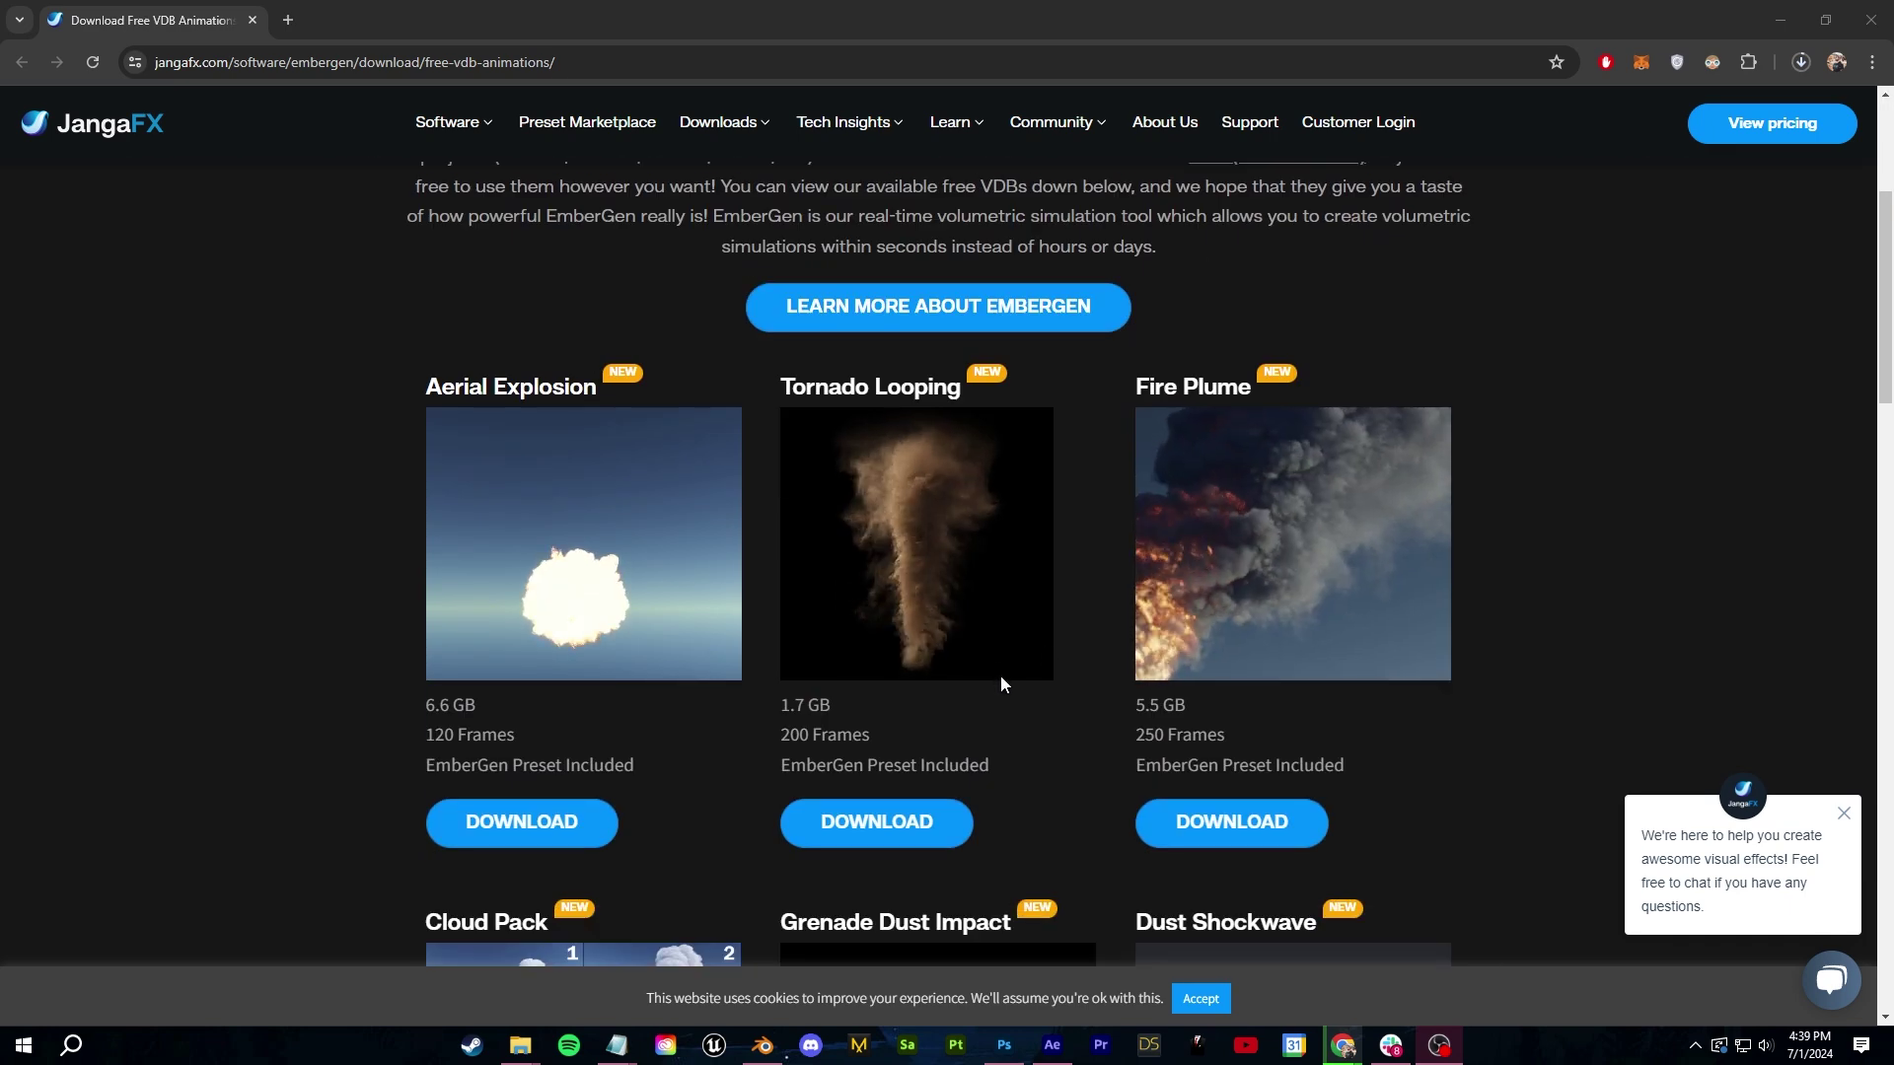
# Find the Ultimate Explosion 1 clip among FootageCrate's "explode" search results and download it
pyautogui.scroll(3, 1001, 677)
pyautogui.scroll(-4, 877, 507)
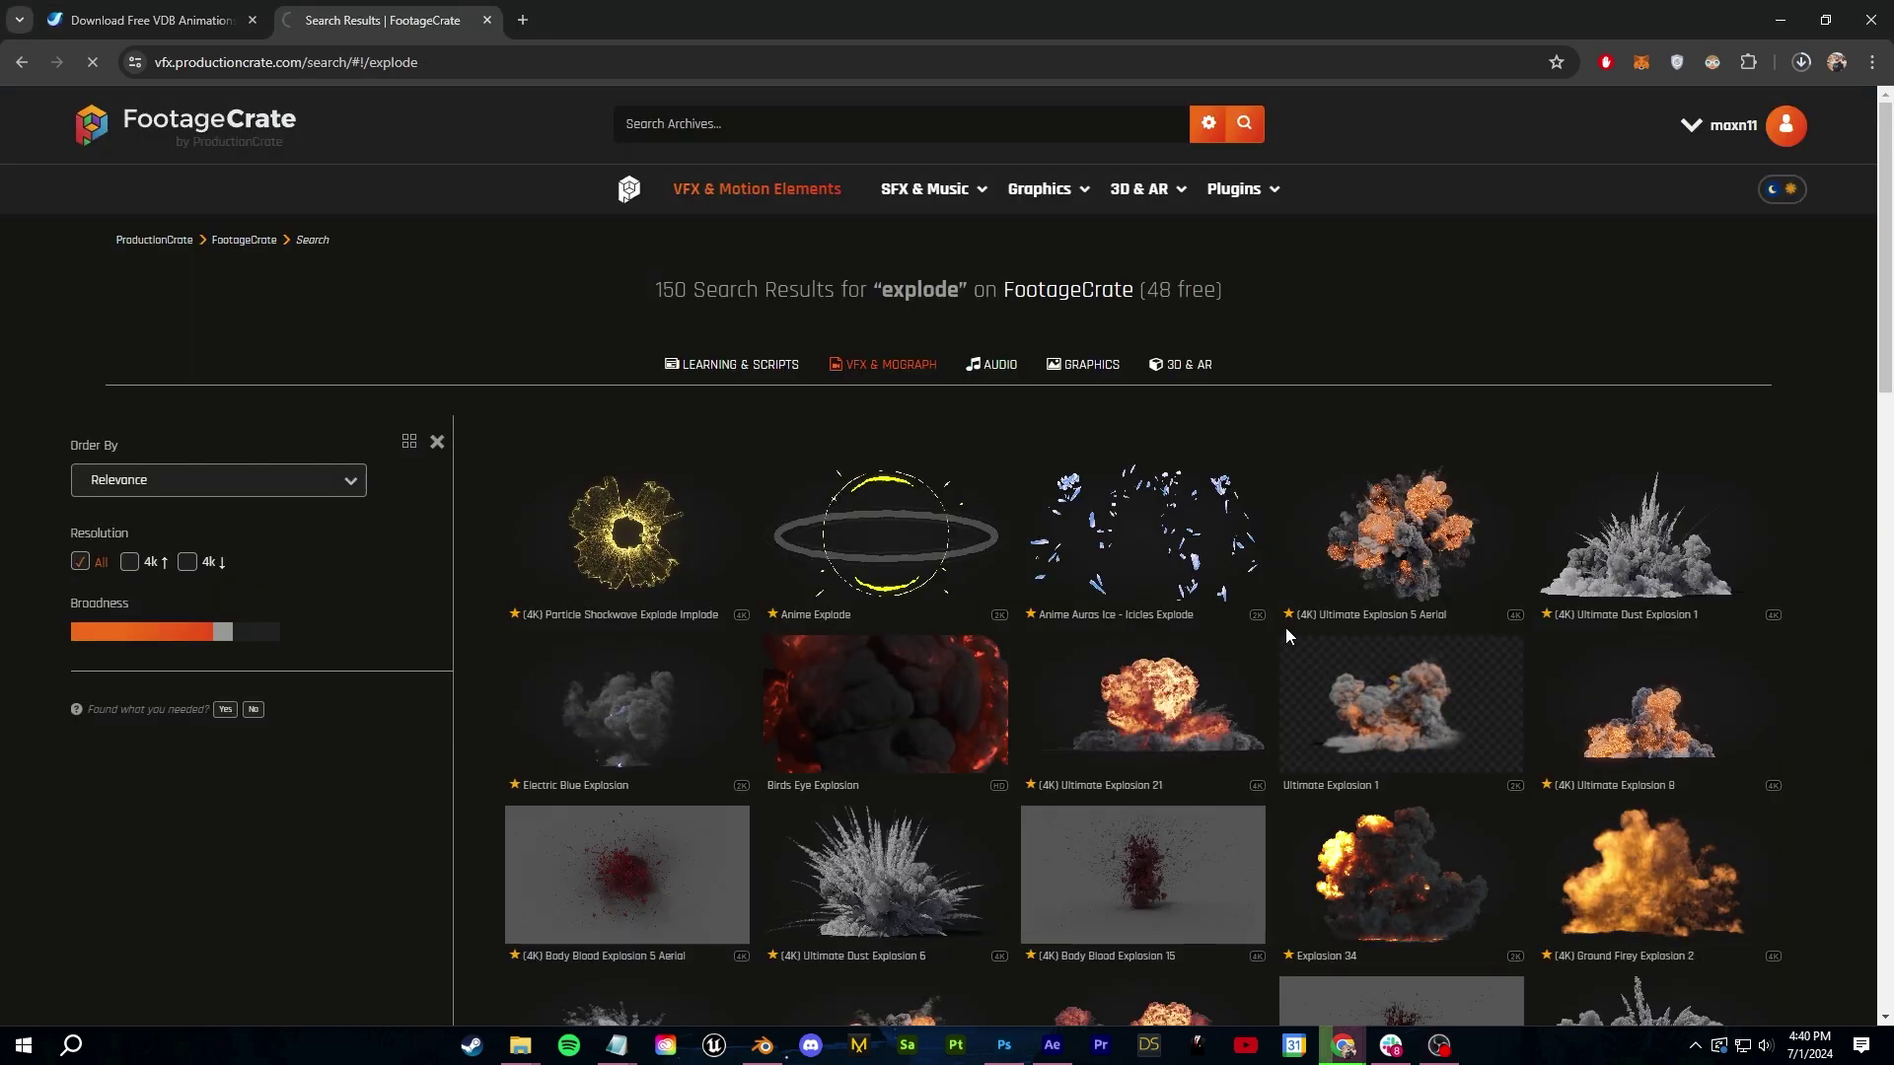
pyautogui.click(1284, 626)
pyautogui.click(1270, 761)
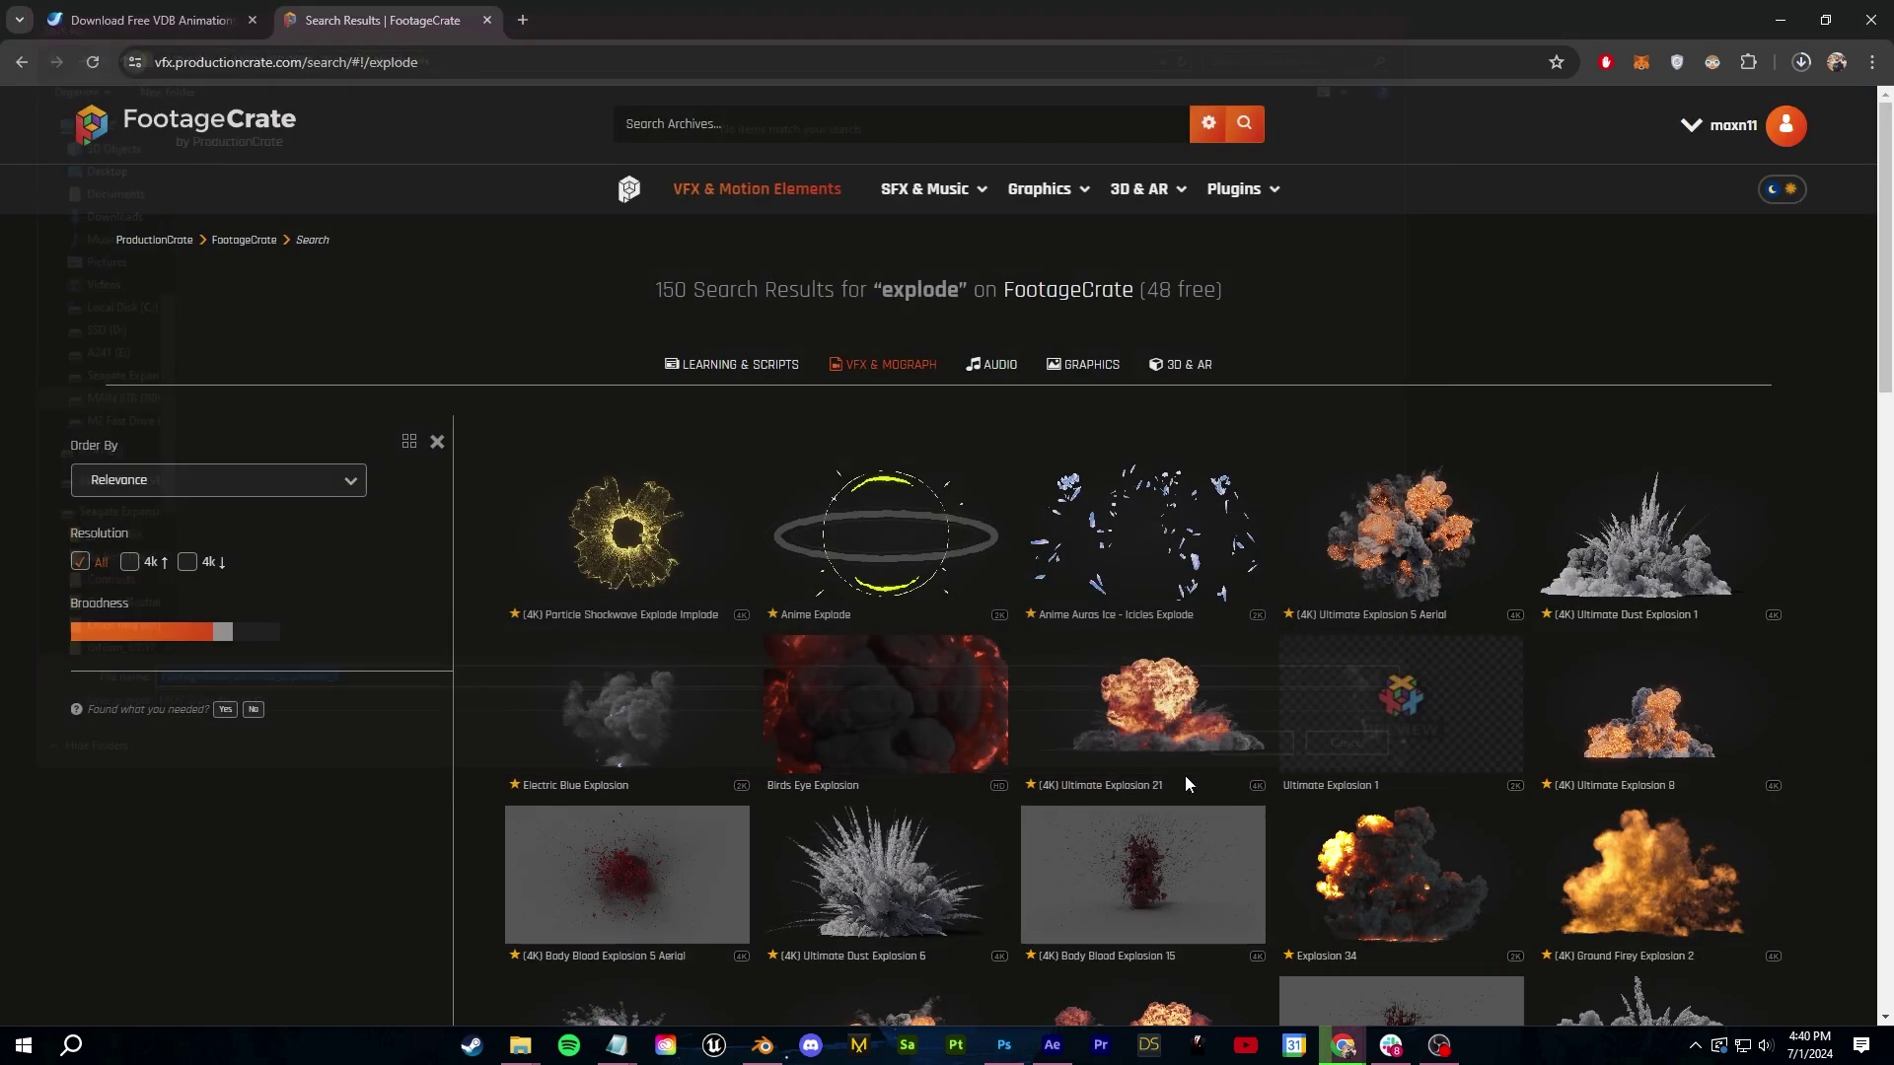
# Switch to Blender and import the FootageCrate-Ultimate_Explosion_1 clip as an image plane
pyautogui.click(763, 1046)
pyautogui.click(1103, 513)
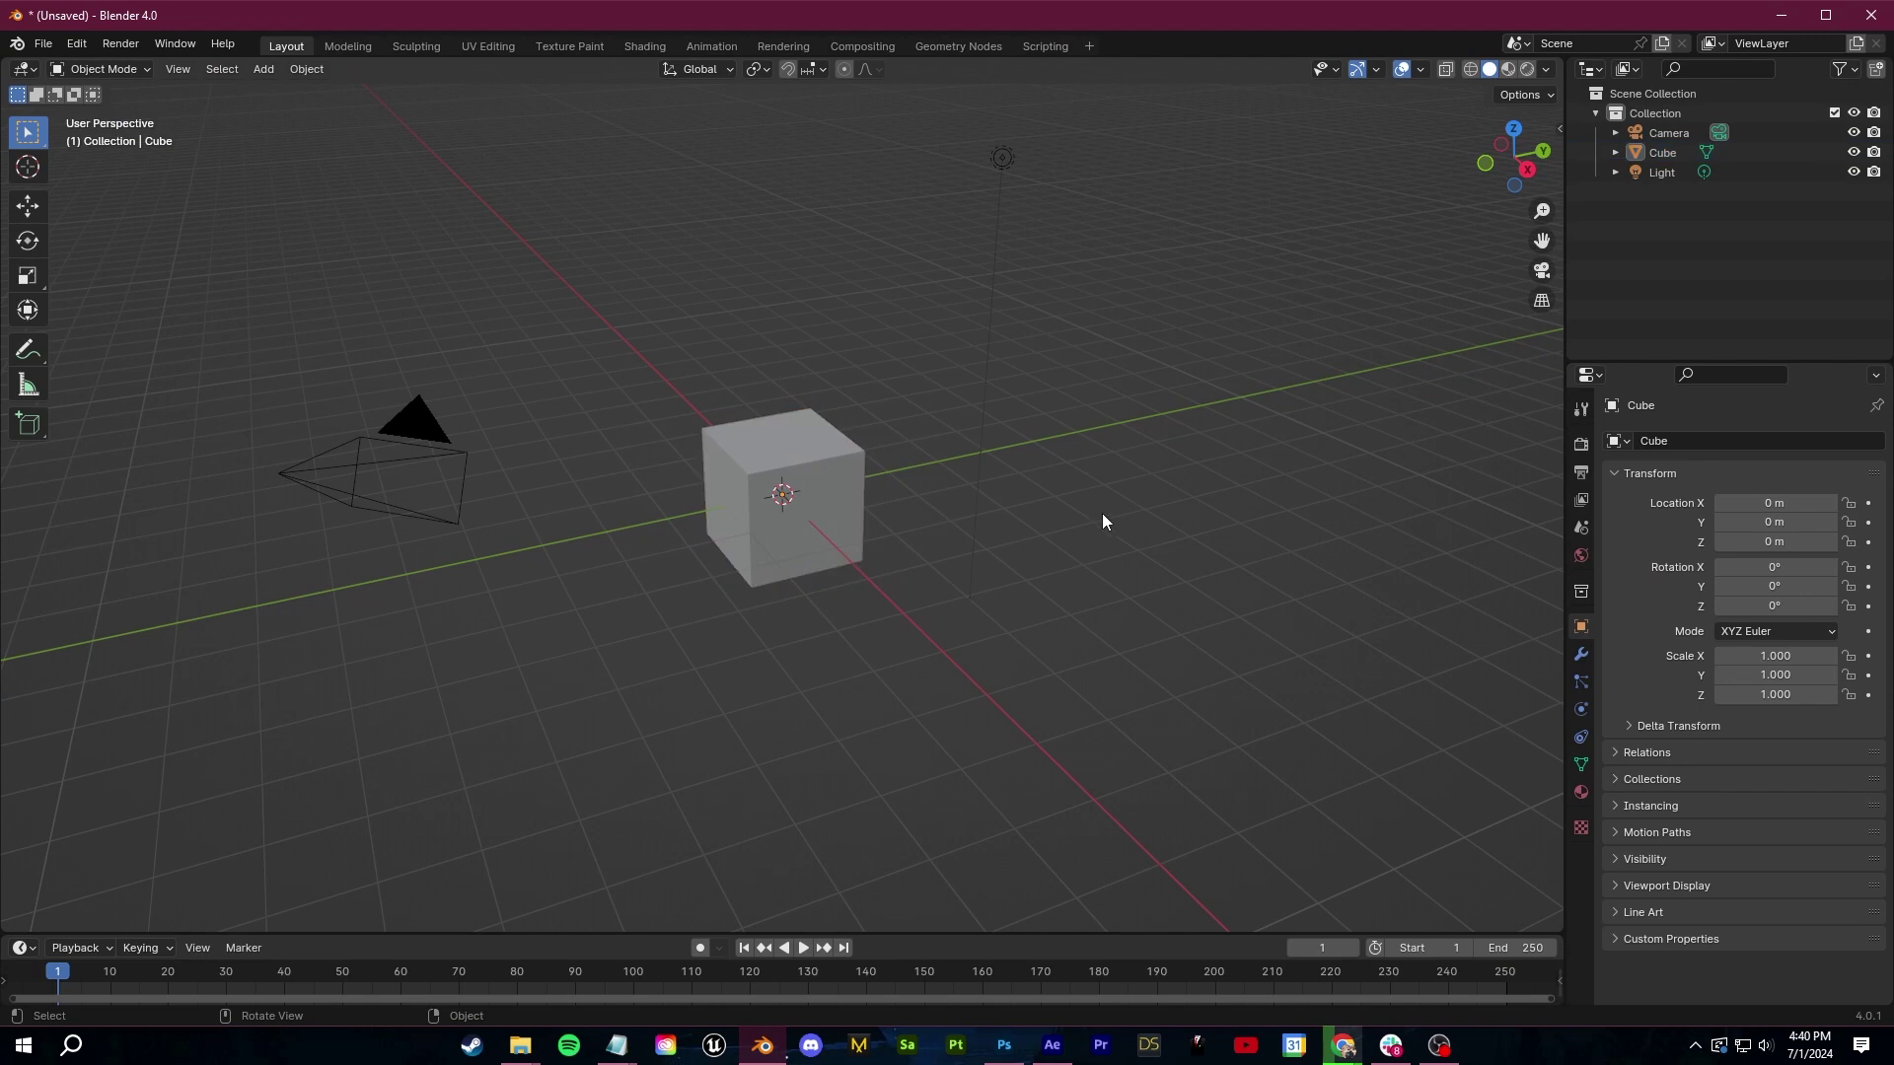
pyautogui.moveTo(1102, 513); pyautogui.dragTo(1009, 477, button='middle')
pyautogui.scroll(3, 1086, 454)
pyautogui.click(44, 43)
pyautogui.moveTo(109, 323)
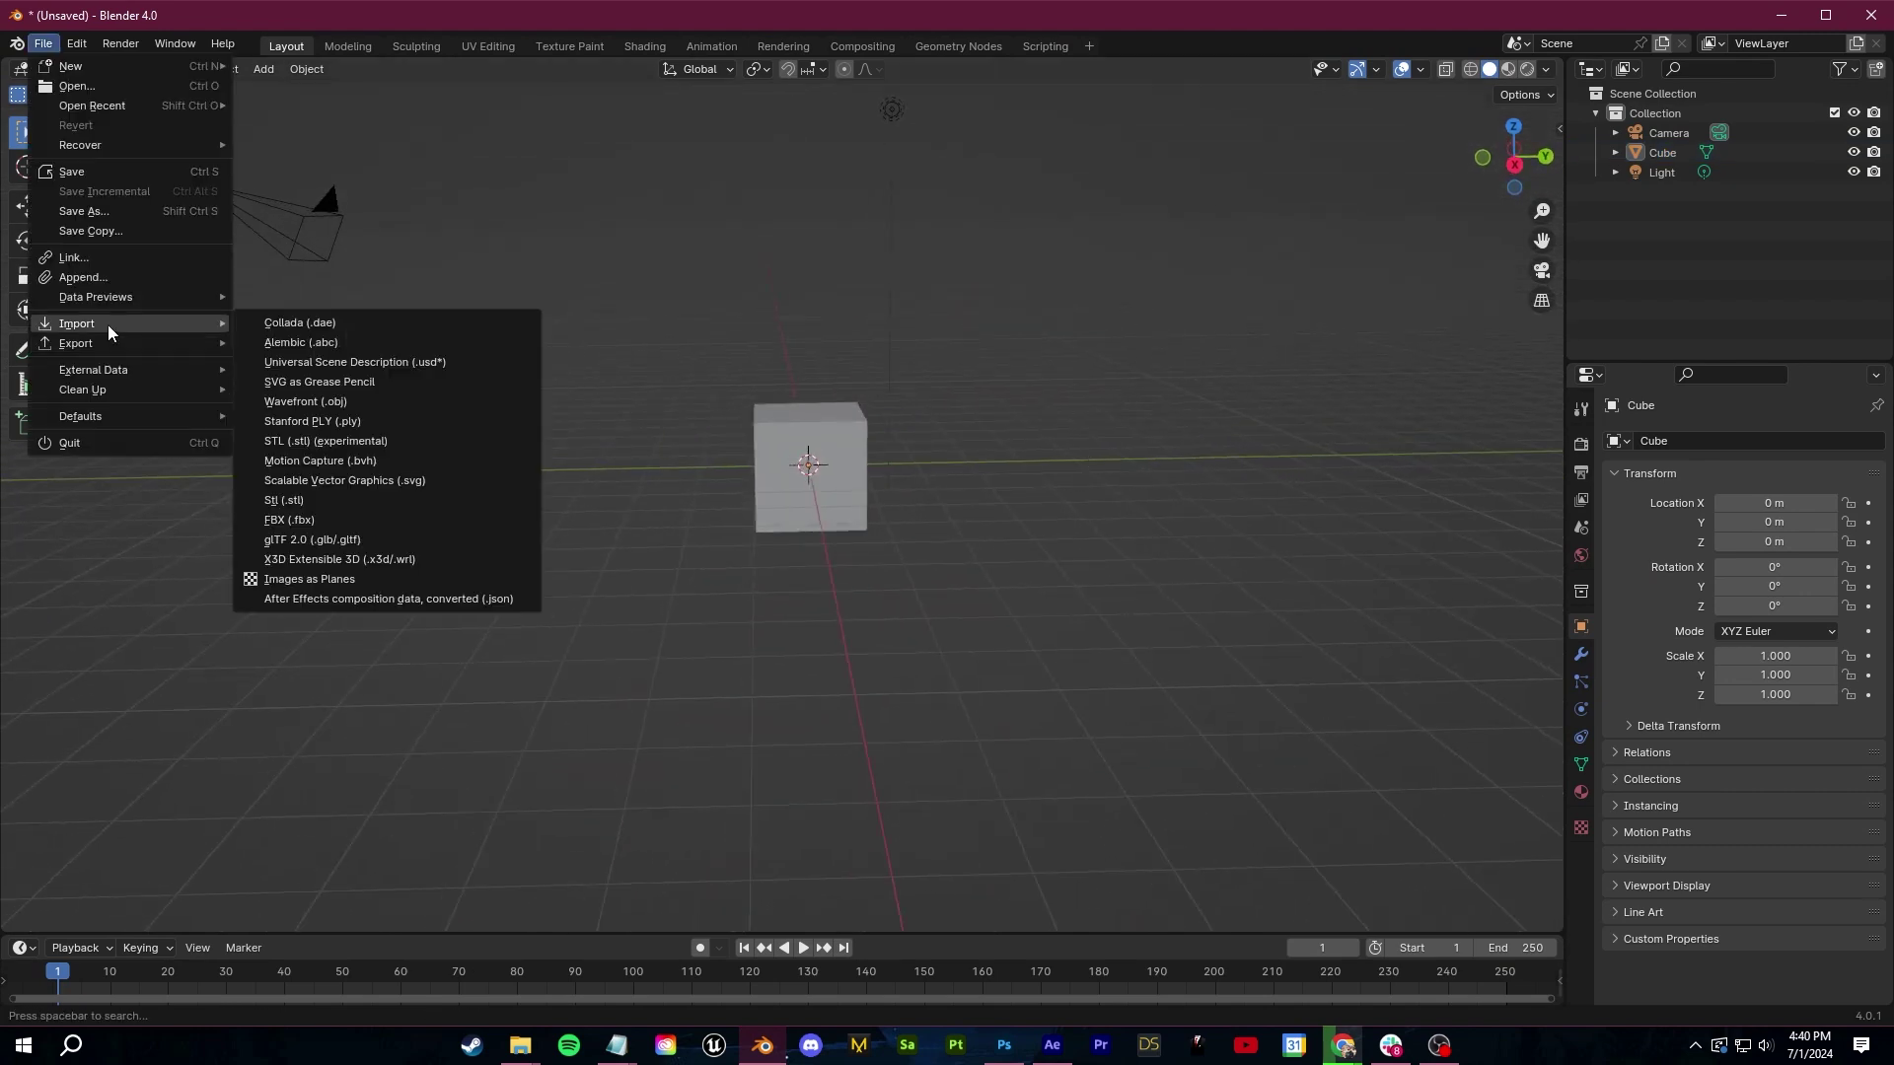
pyautogui.click(363, 574)
pyautogui.doubleClick(527, 343)
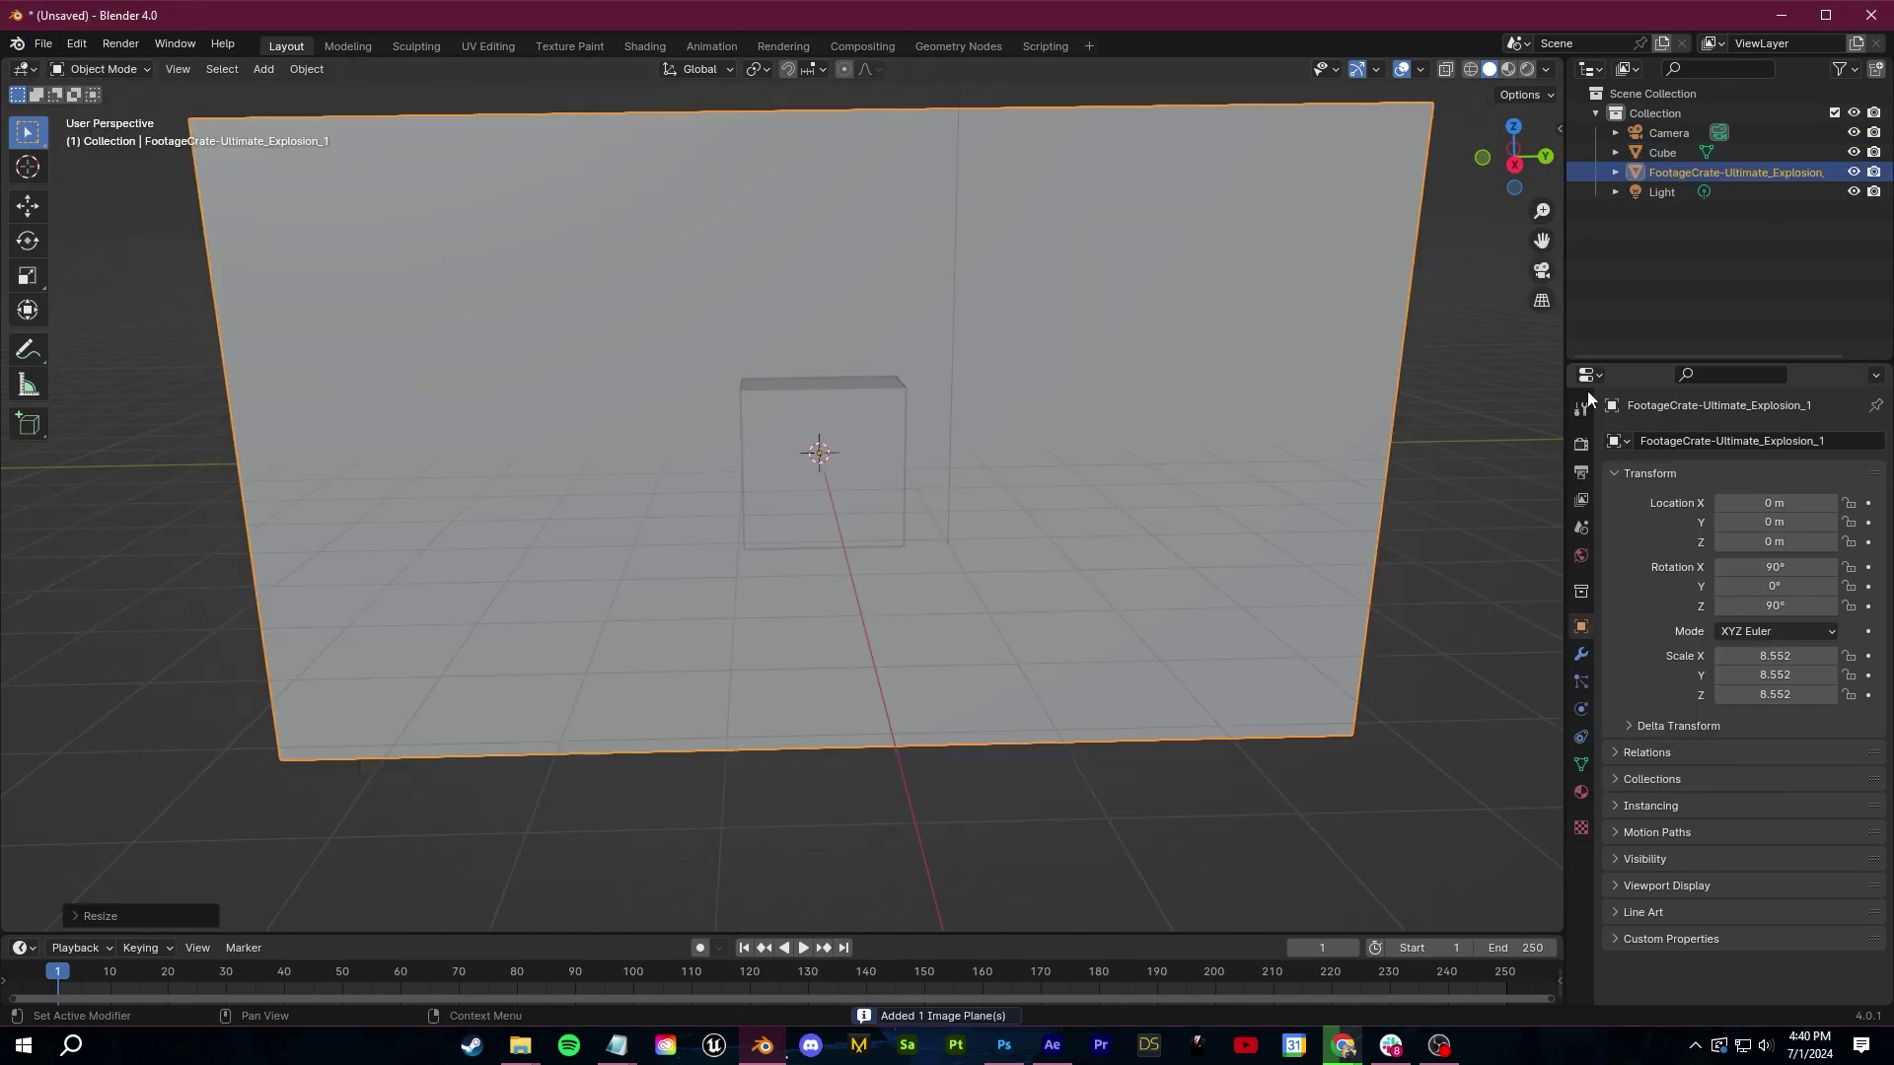
# Show the viewport in rendered shading and enlarge the explosion plane to a scale of about 11.785
pyautogui.click(1528, 69)
pyautogui.press('s')
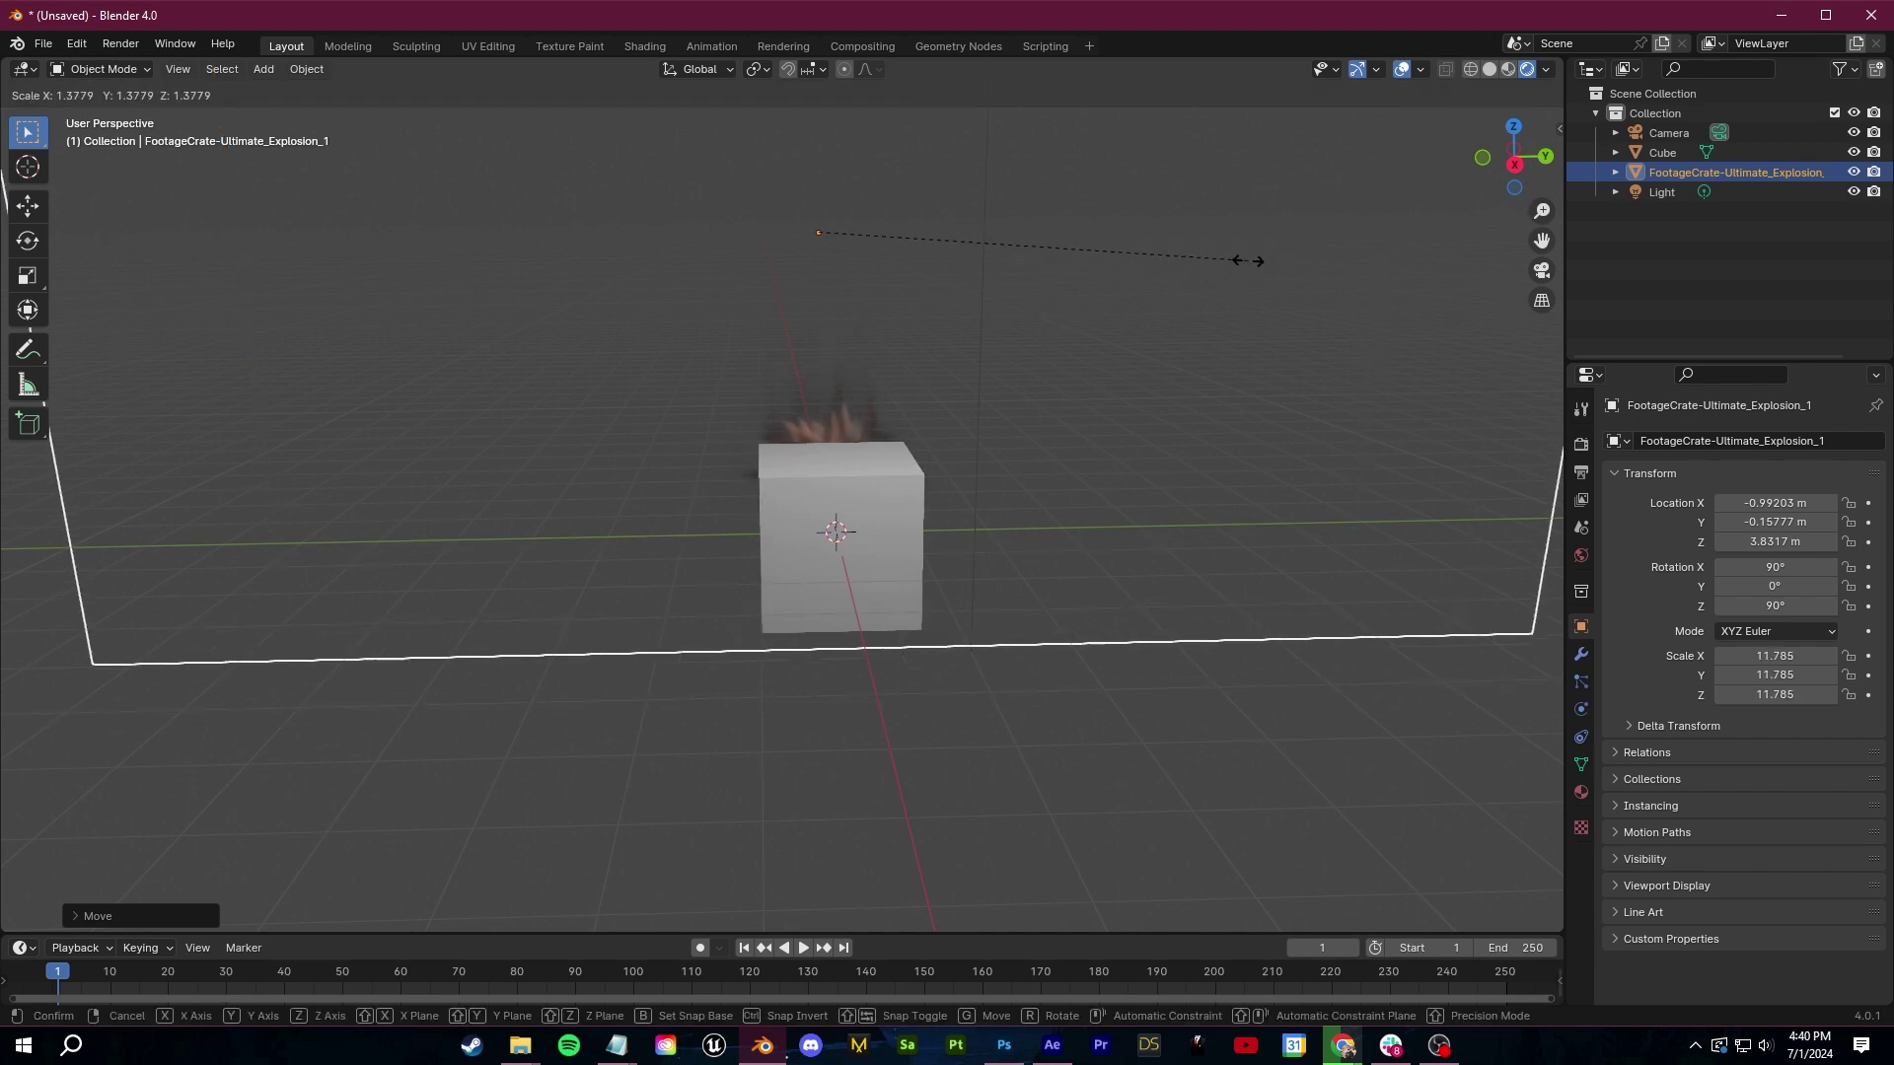
pyautogui.click(1247, 260)
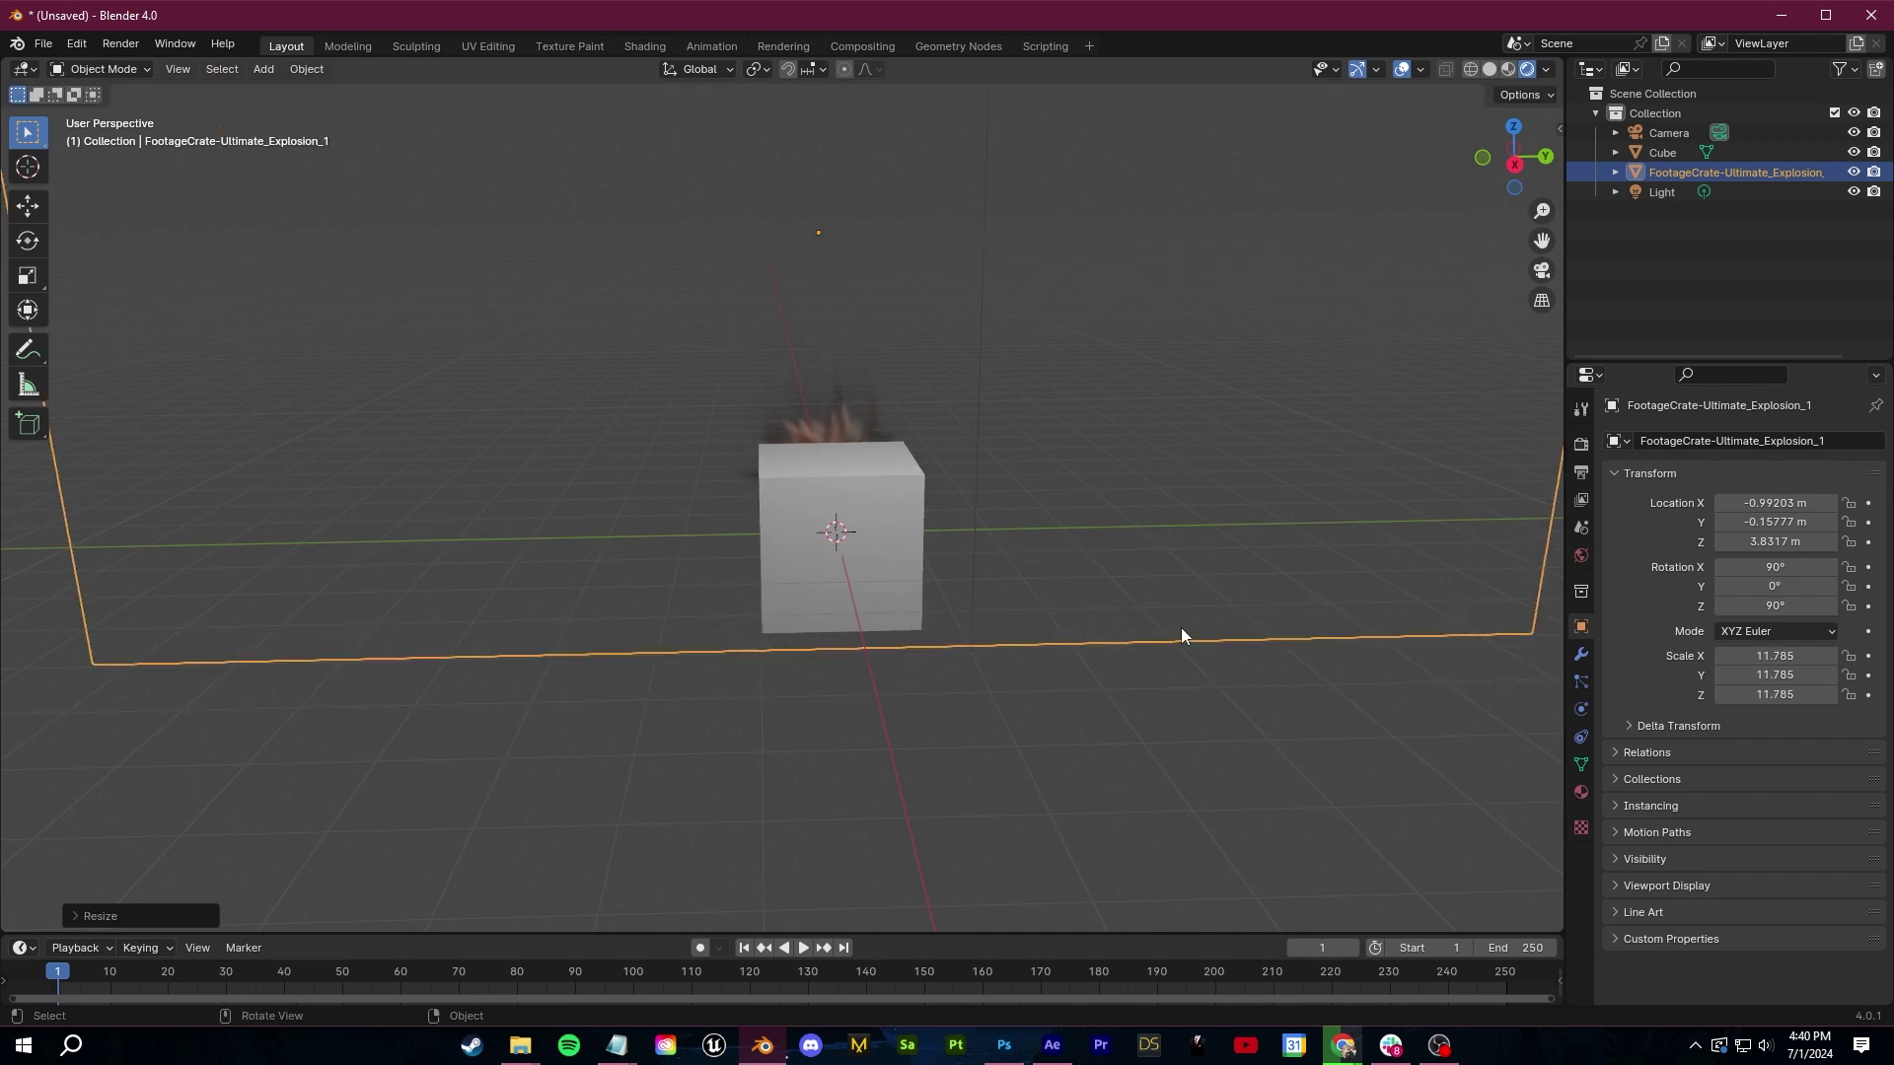
# Play the explosion footage, reposition its plane behind the cube, and look over the plane's Principled BSDF material
pyautogui.moveTo(1181, 627); pyautogui.dragTo(1086, 459, button='middle')
pyautogui.press('space')
pyautogui.moveTo(965, 503); pyautogui.dragTo(1018, 536, button='middle')
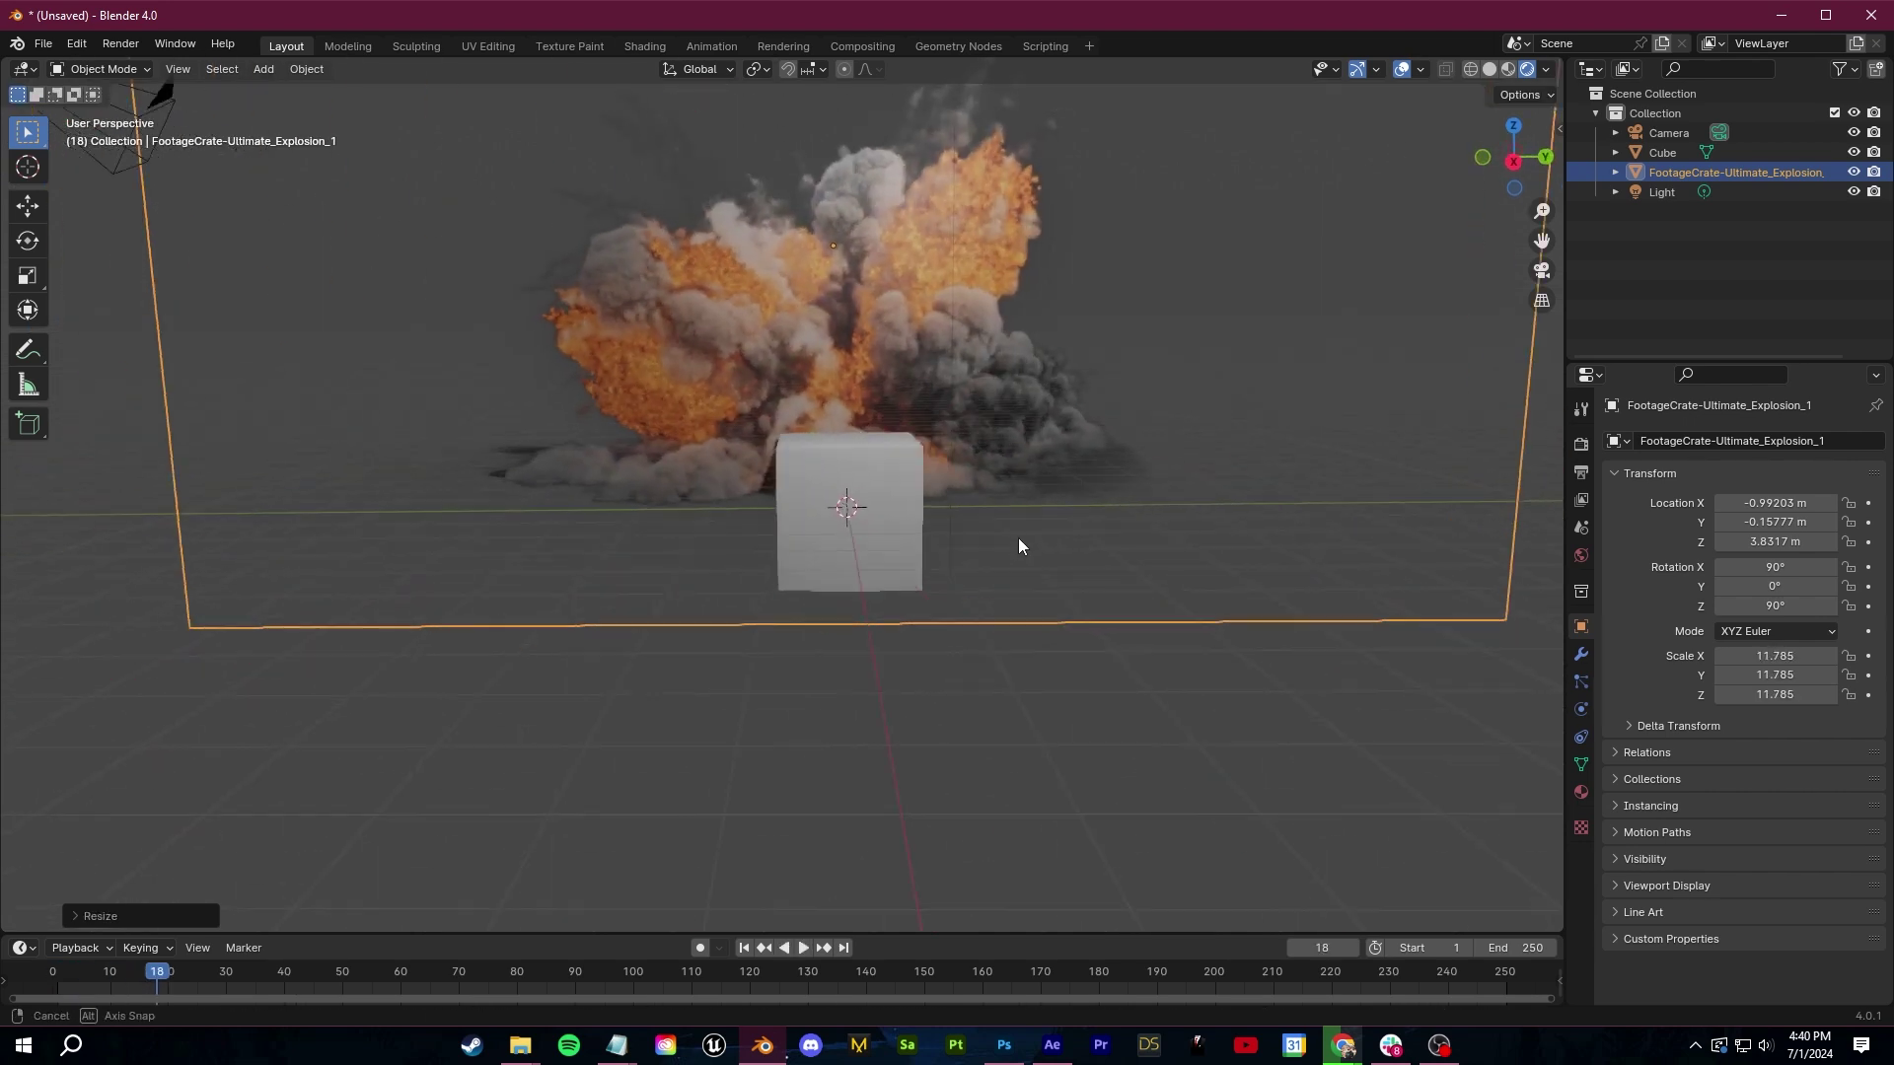
pyautogui.press('g')
pyautogui.click(1137, 470)
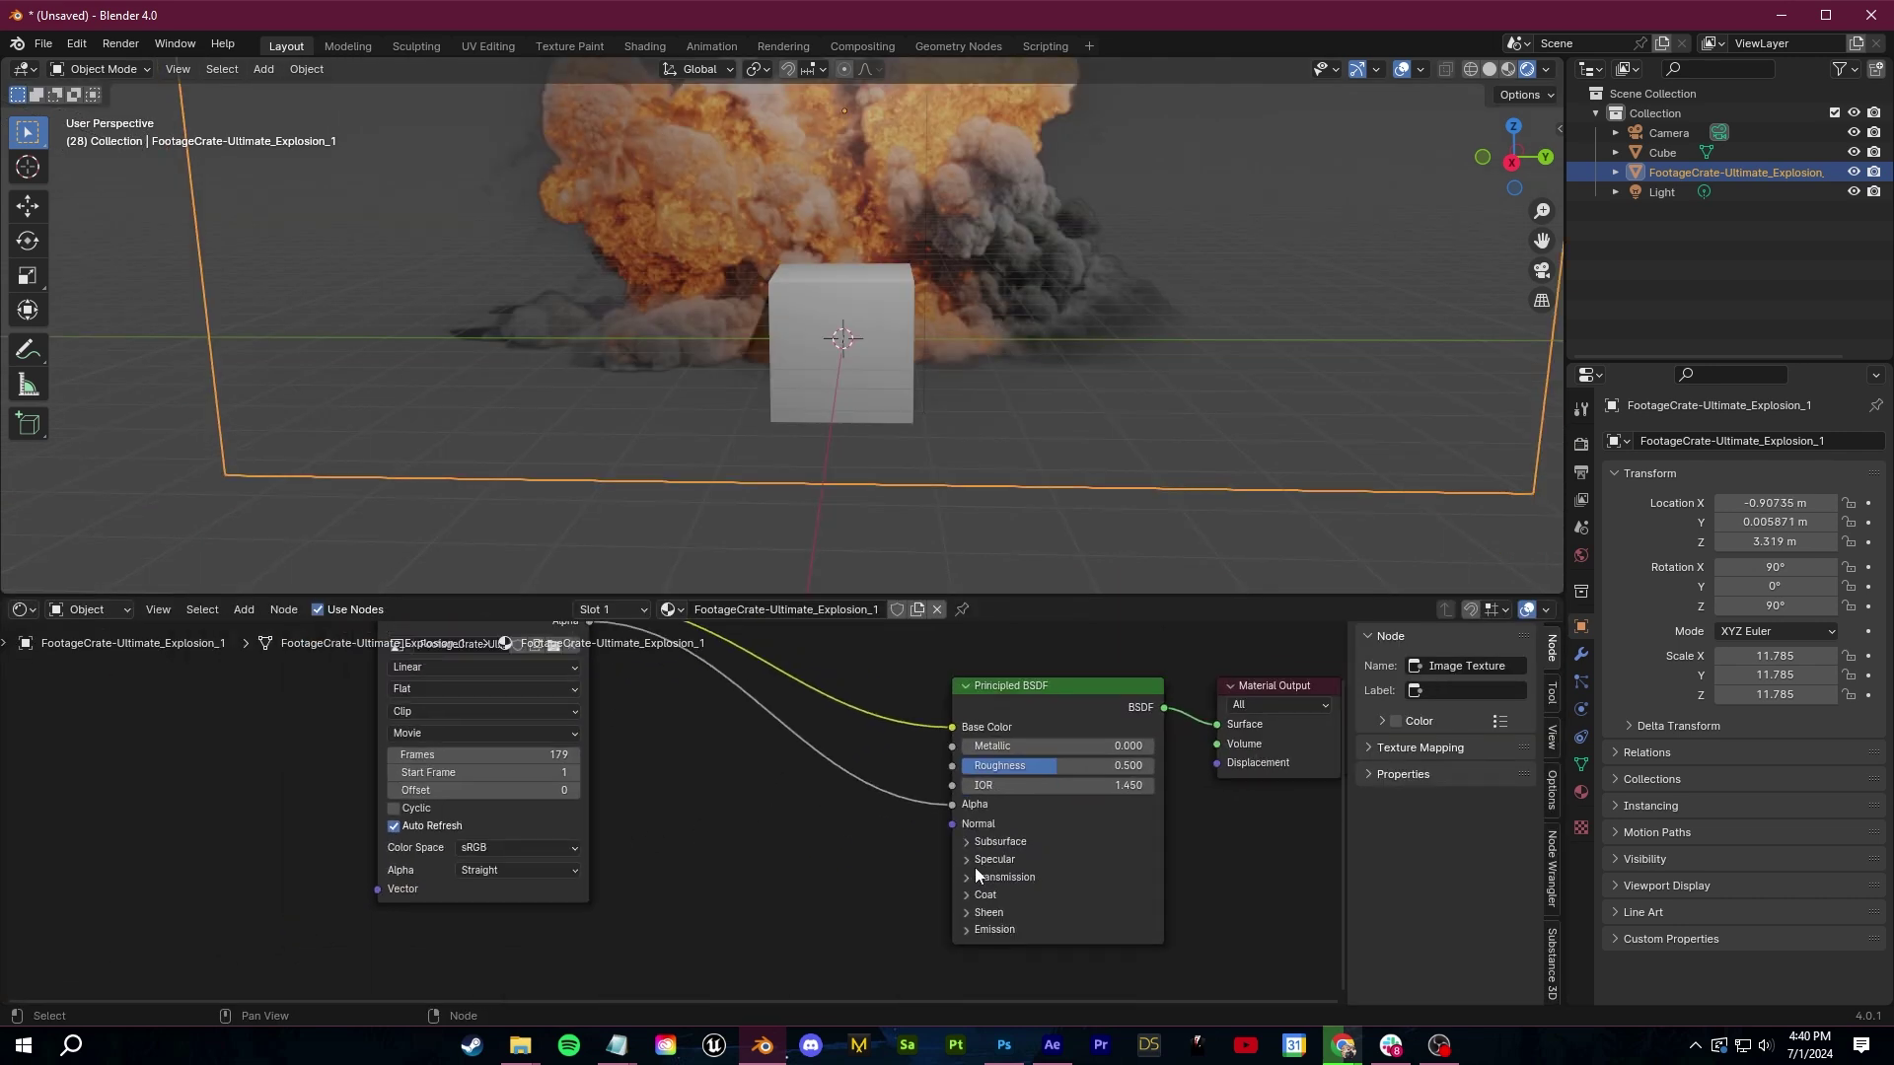
pyautogui.scroll(-2, 718, 820)
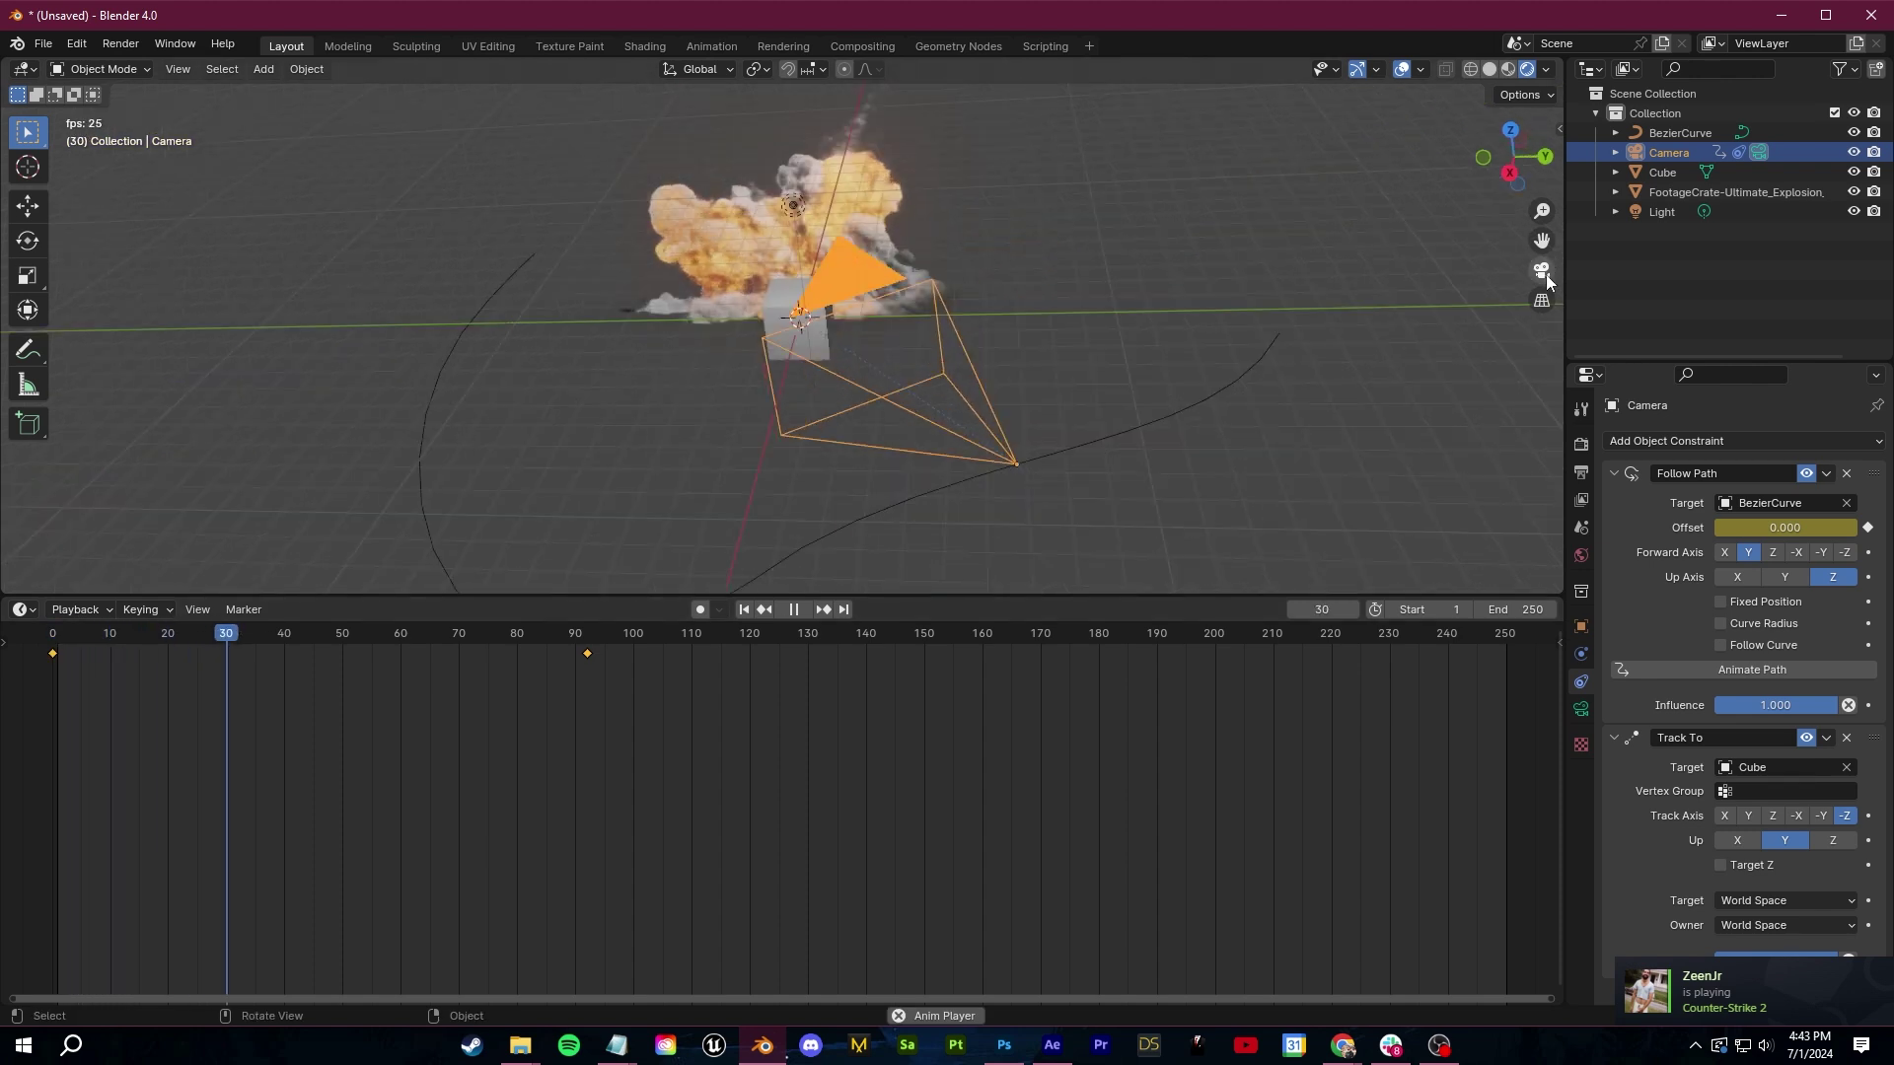
# Look through the scene camera and play the animation to review the explosion along the camera's curved path
pyautogui.click(1542, 271)
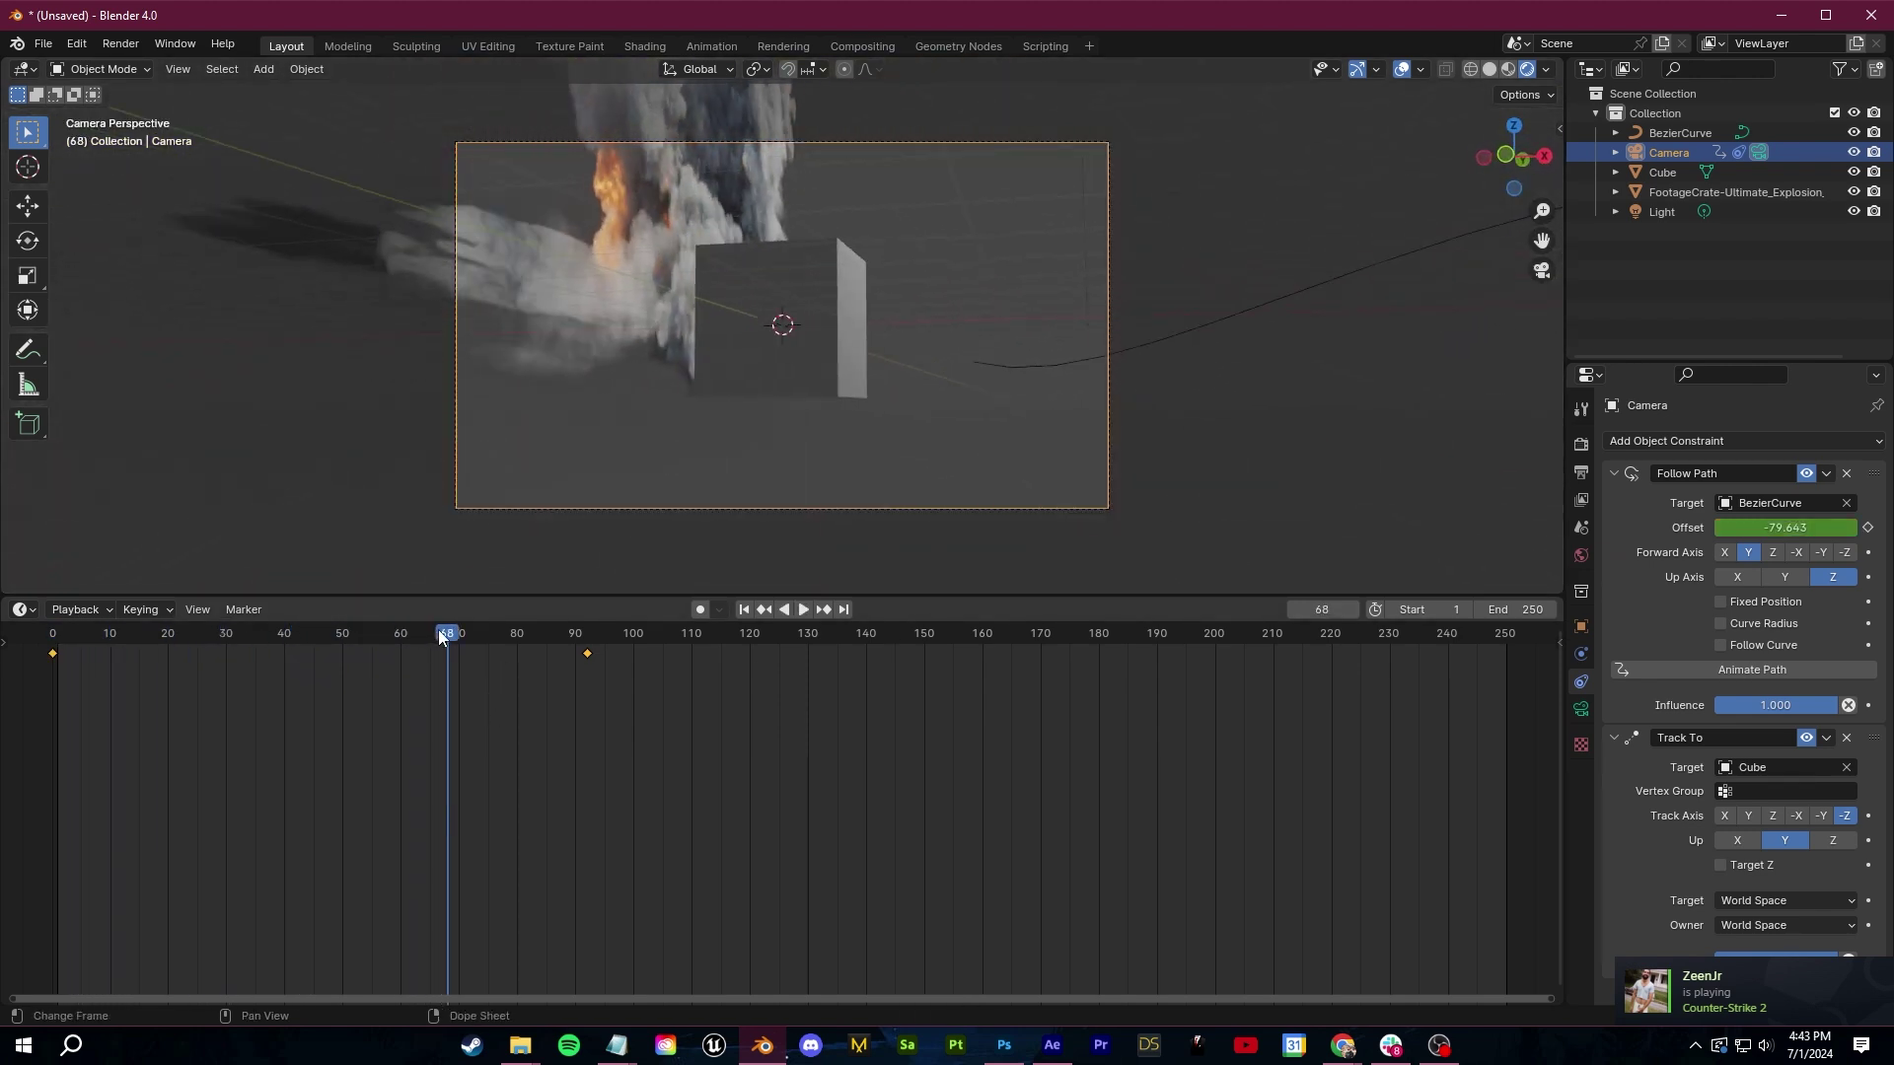
pyautogui.hotkey('shift', 'Left')
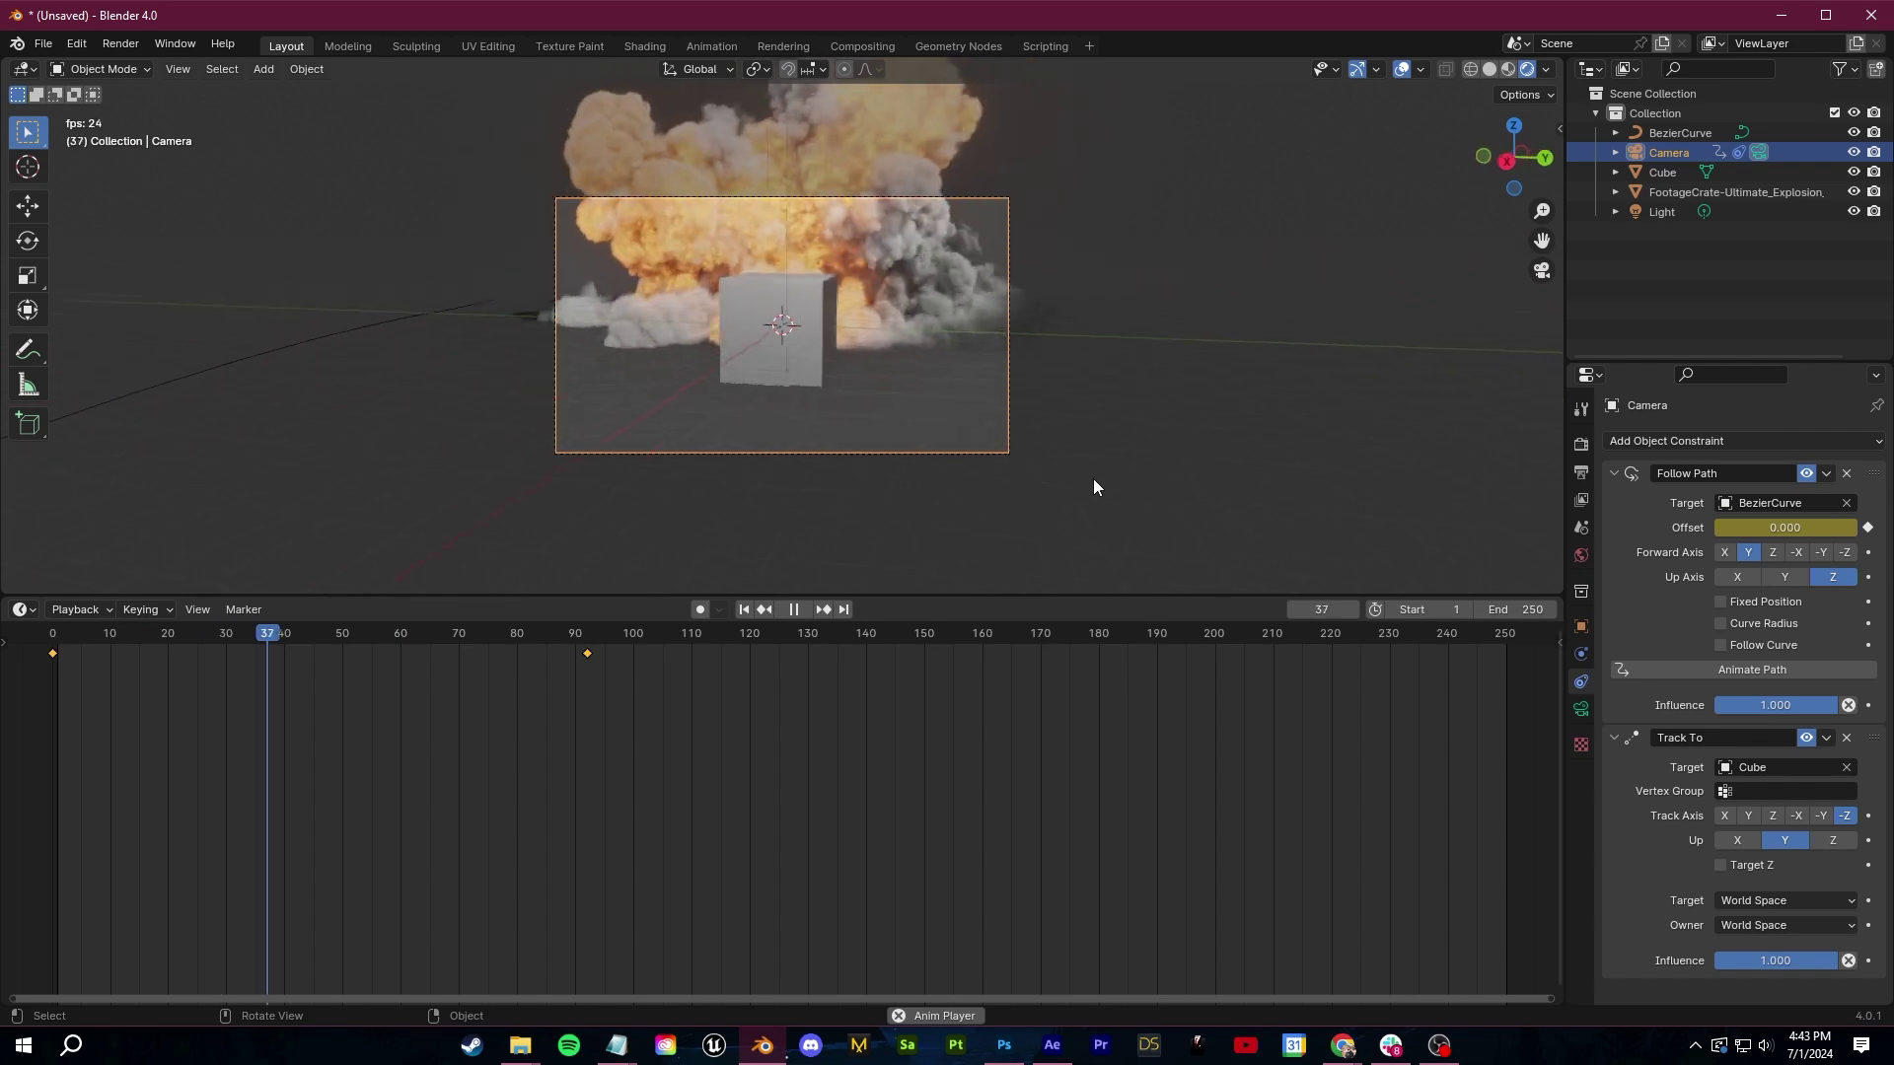
pyautogui.press('space')
pyautogui.hotkey('shift', 'Left')
pyautogui.press('space')
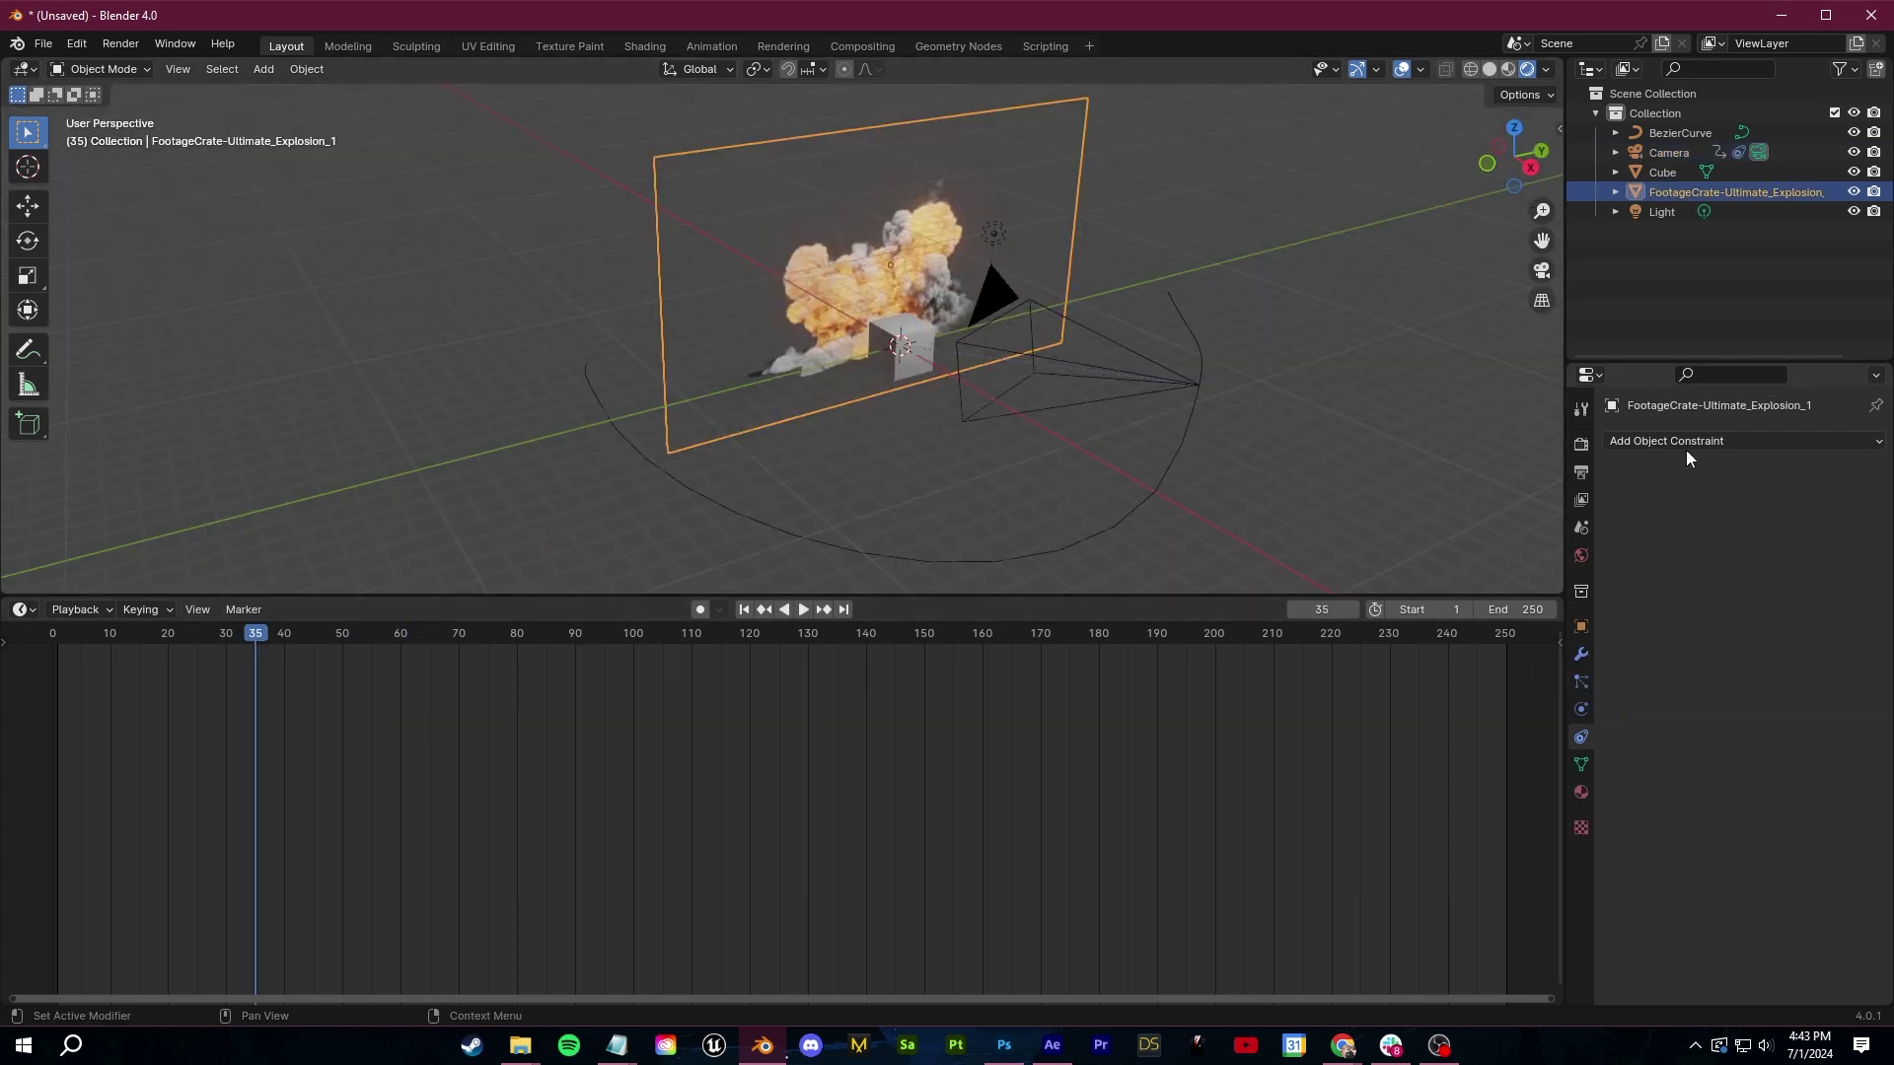
# Add a Track To constraint targeting the Camera to the explosion plane, and play the animation to check its orientation
pyautogui.click(1686, 444)
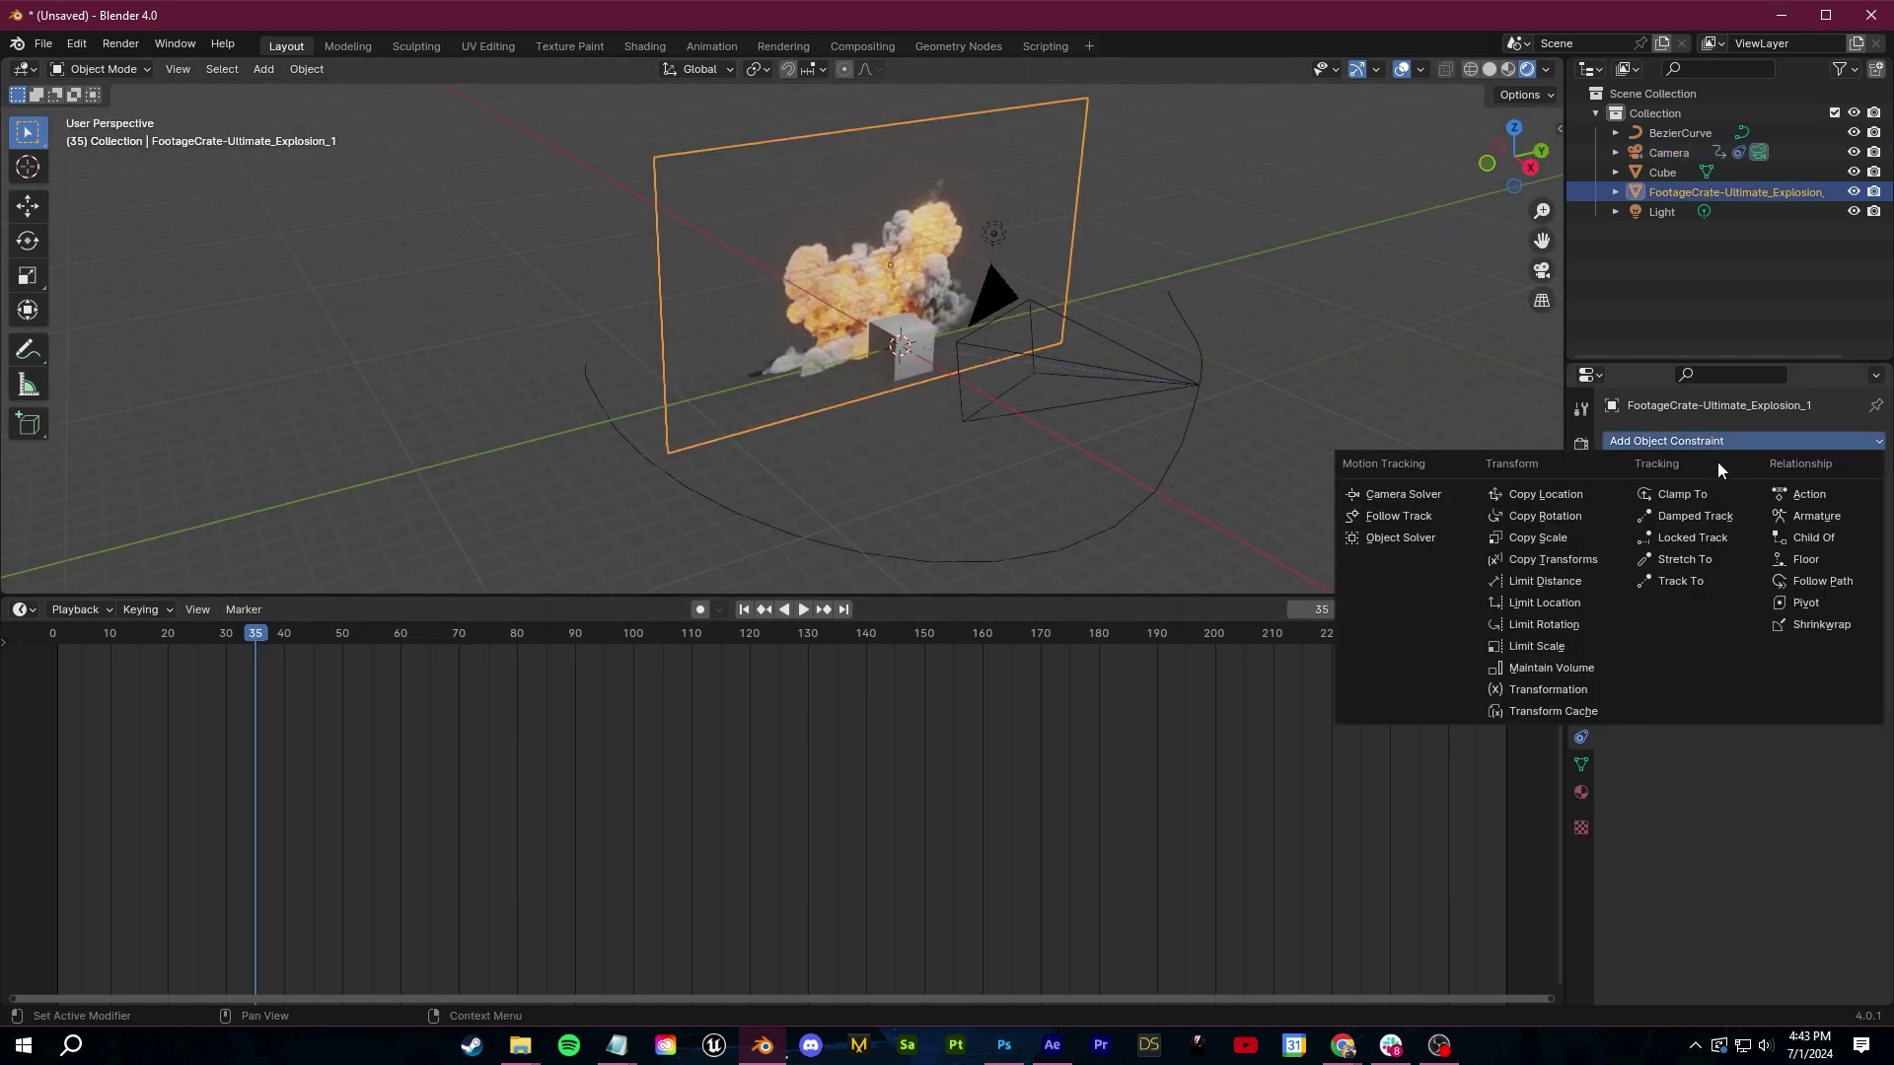
pyautogui.click(1718, 582)
pyautogui.click(1846, 503)
pyautogui.click(1107, 332)
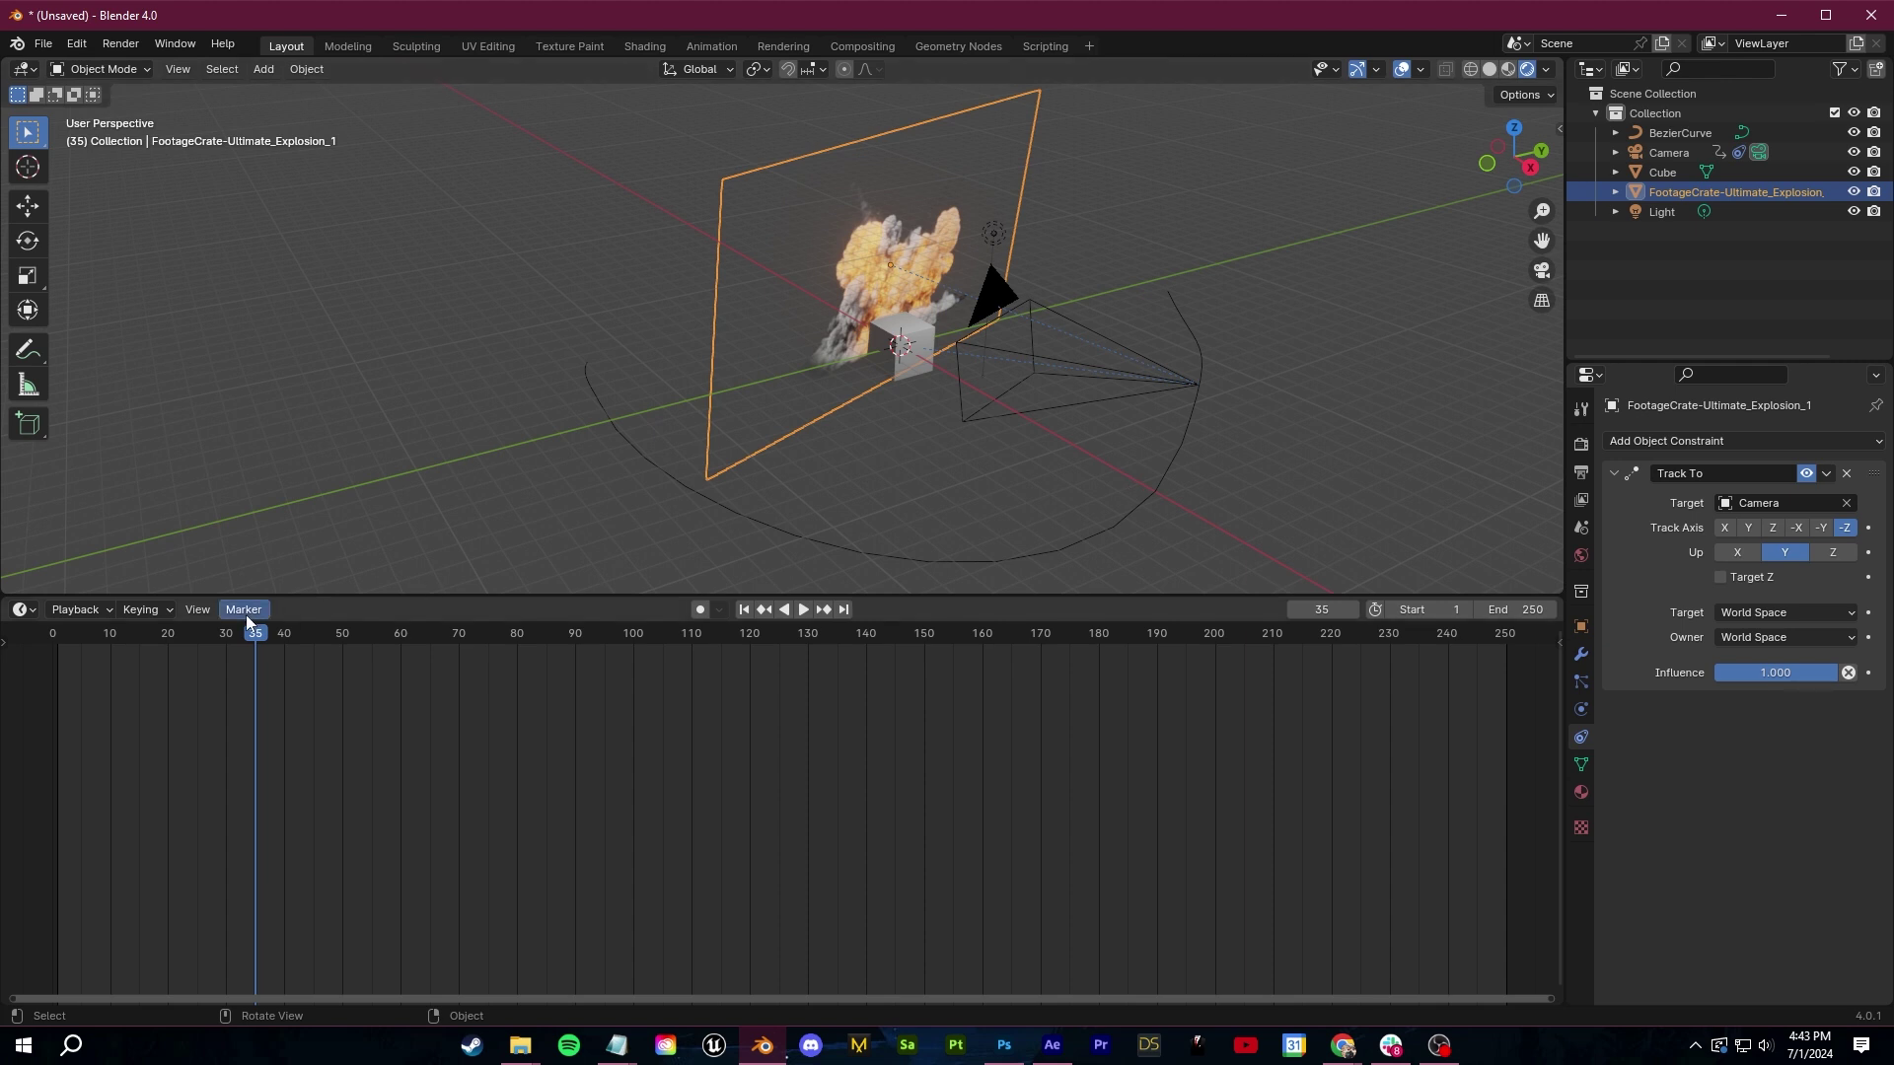
pyautogui.moveTo(244, 633); pyautogui.dragTo(494, 651)
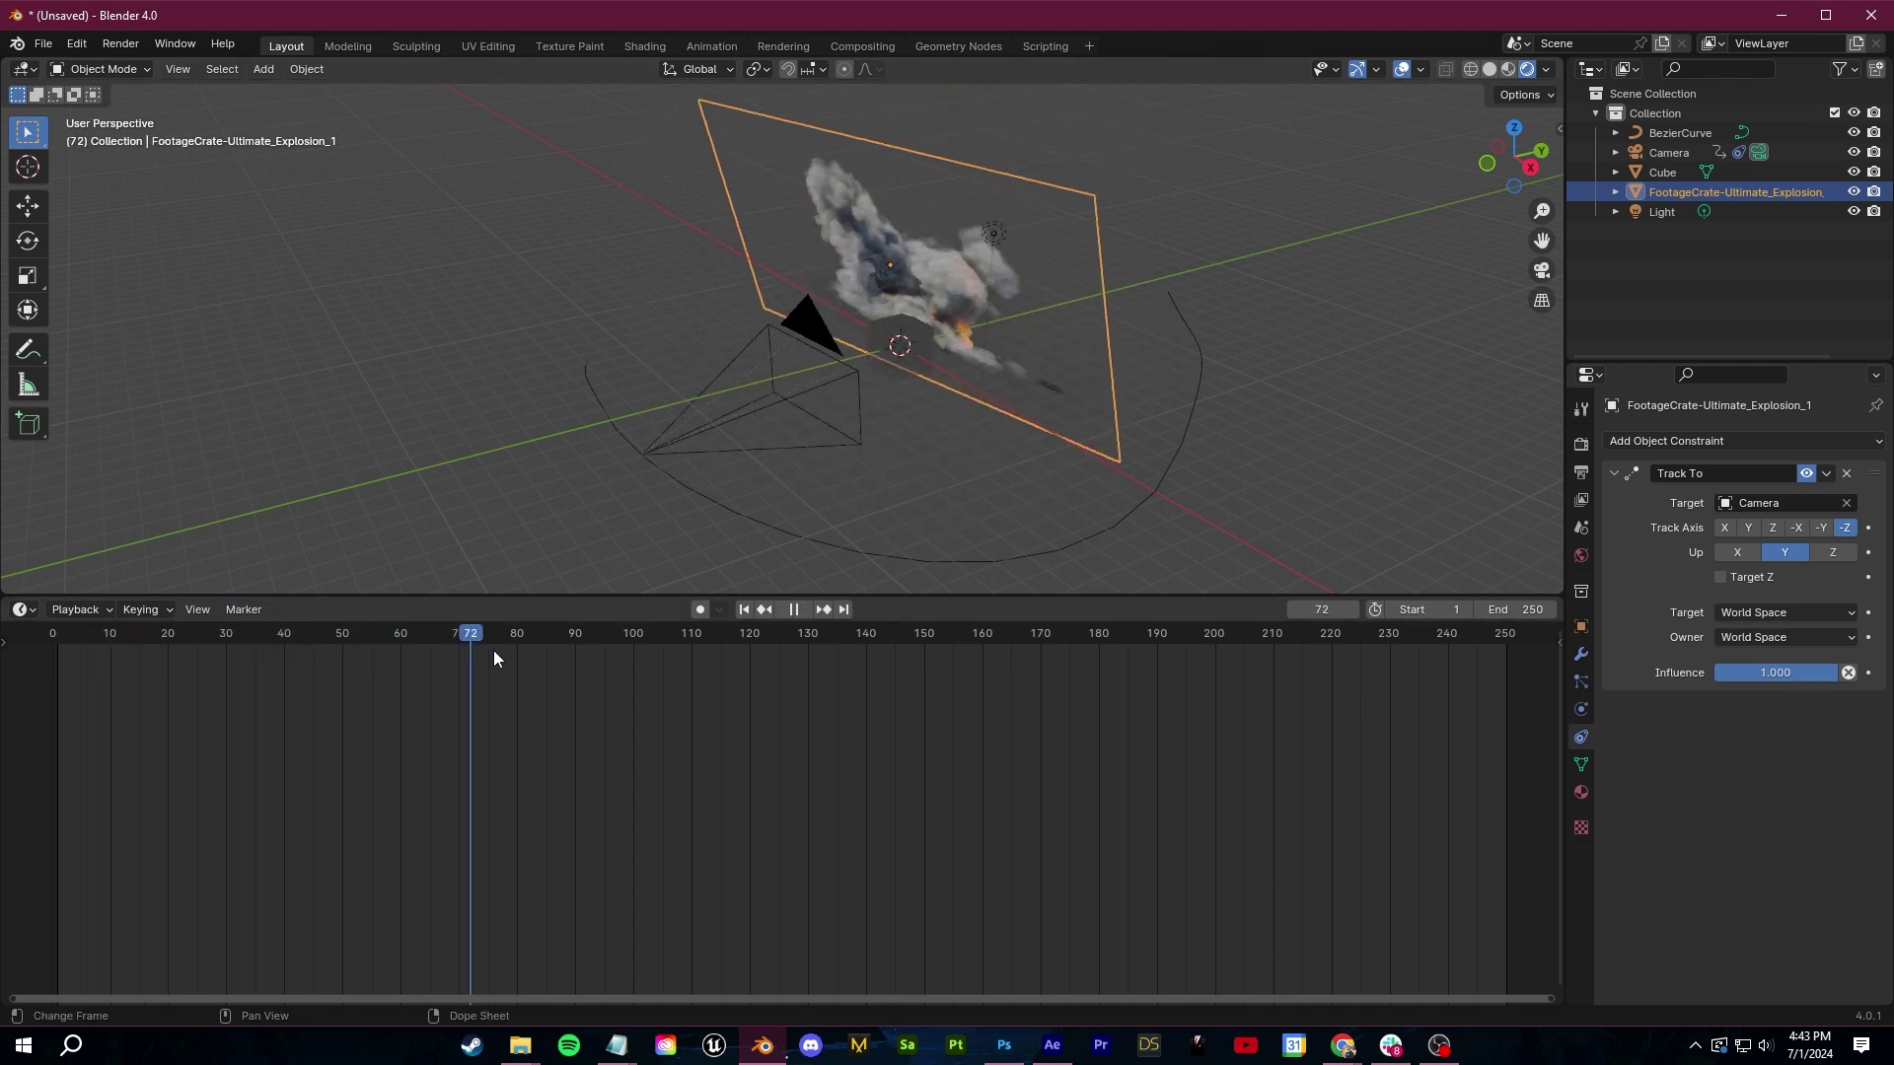
pyautogui.press('space')
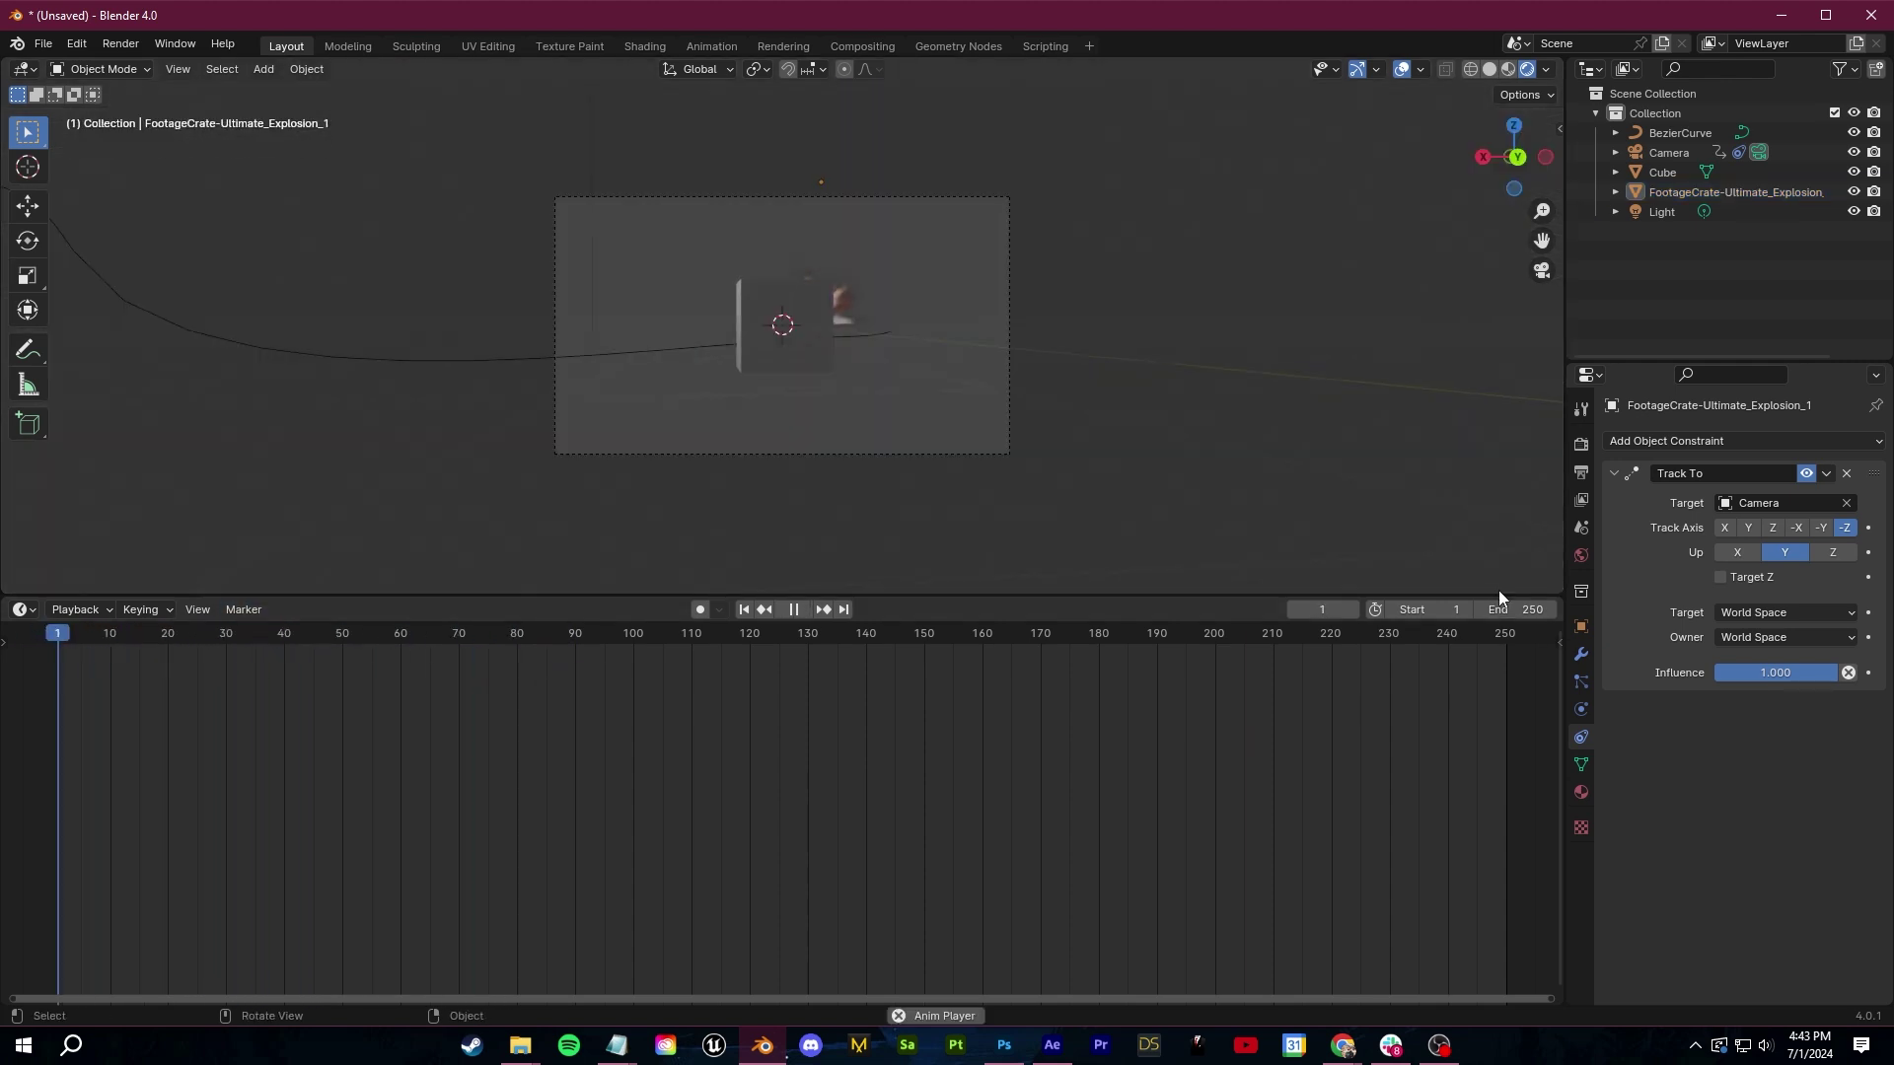
pyautogui.scroll(3, 1203, 457)
pyautogui.scroll(-2, 1204, 456)
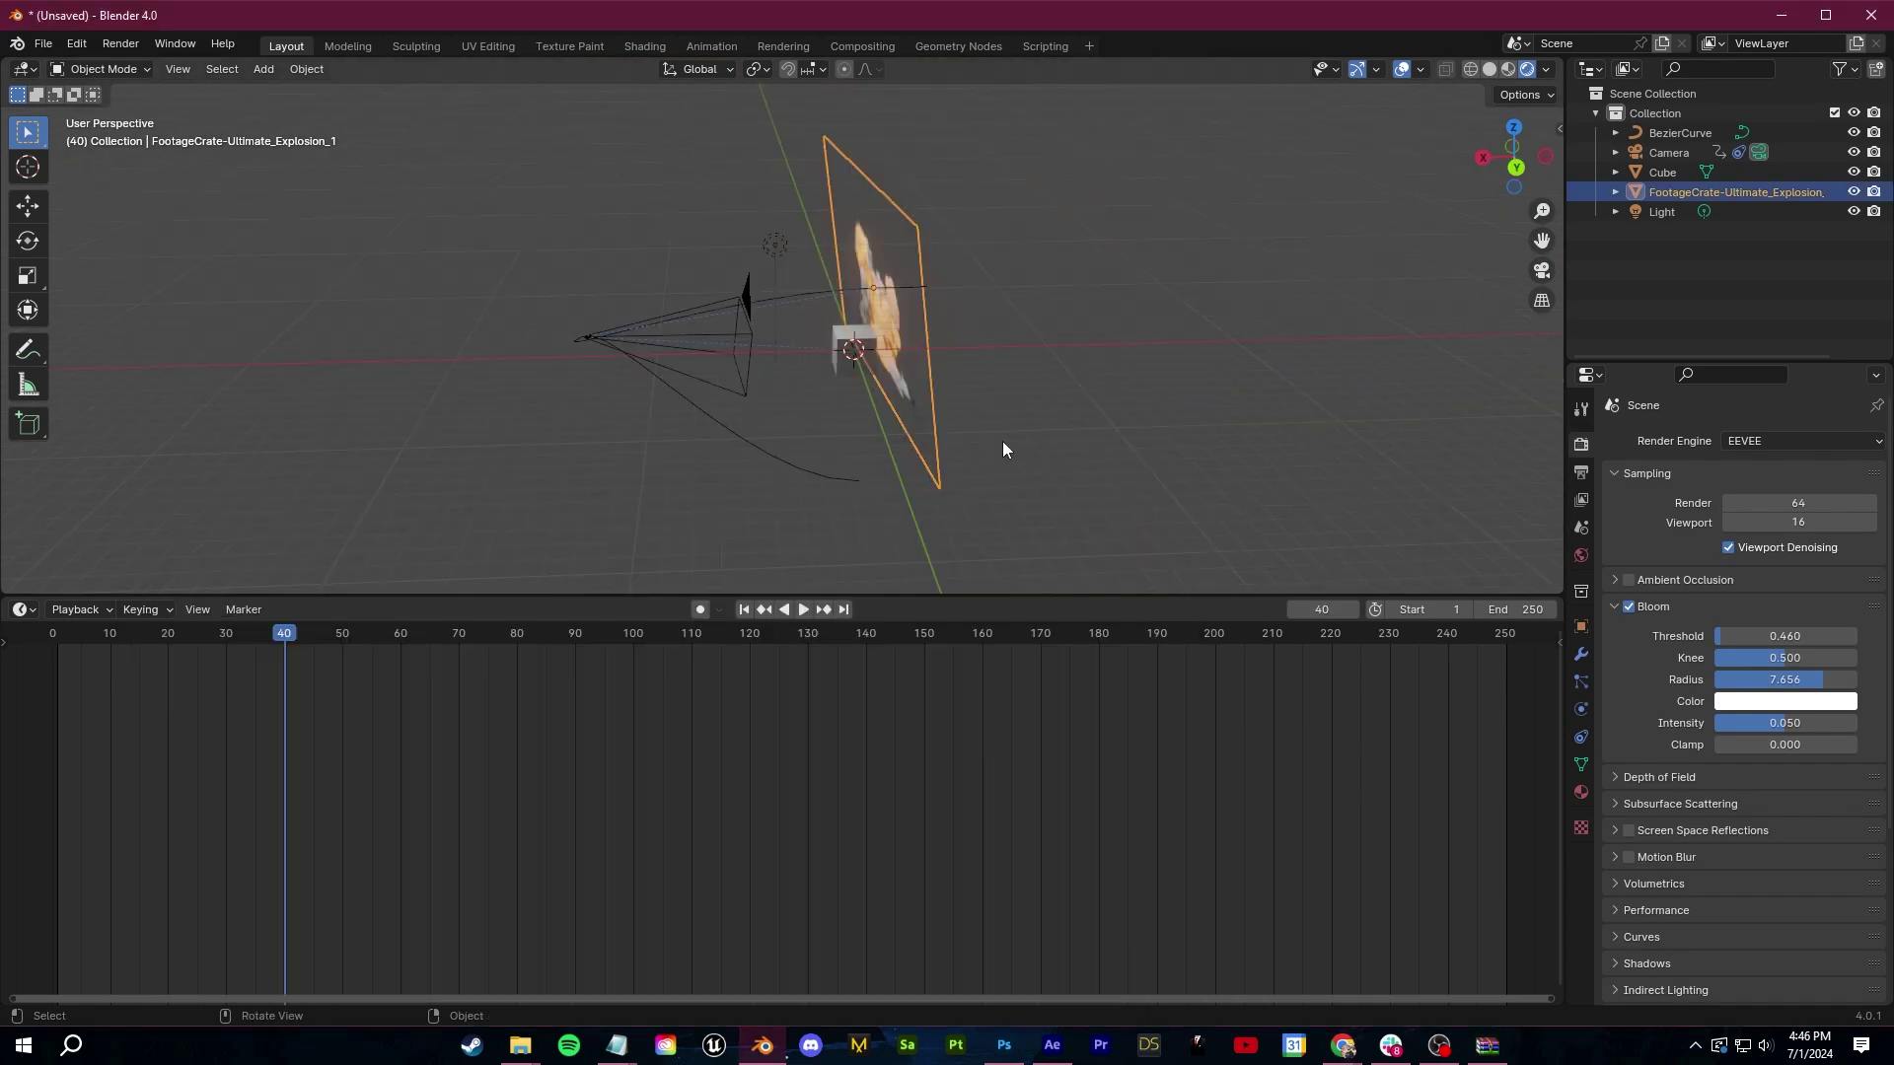
# Delete the explosion footage plane and import embergen_midair_explosion_a_125.vdb from the Midair_Explosion_01 folder as an OpenVDB volume
pyautogui.press('Delete')
pyautogui.hotkey('shift', 'a')
pyautogui.moveTo(997, 445)
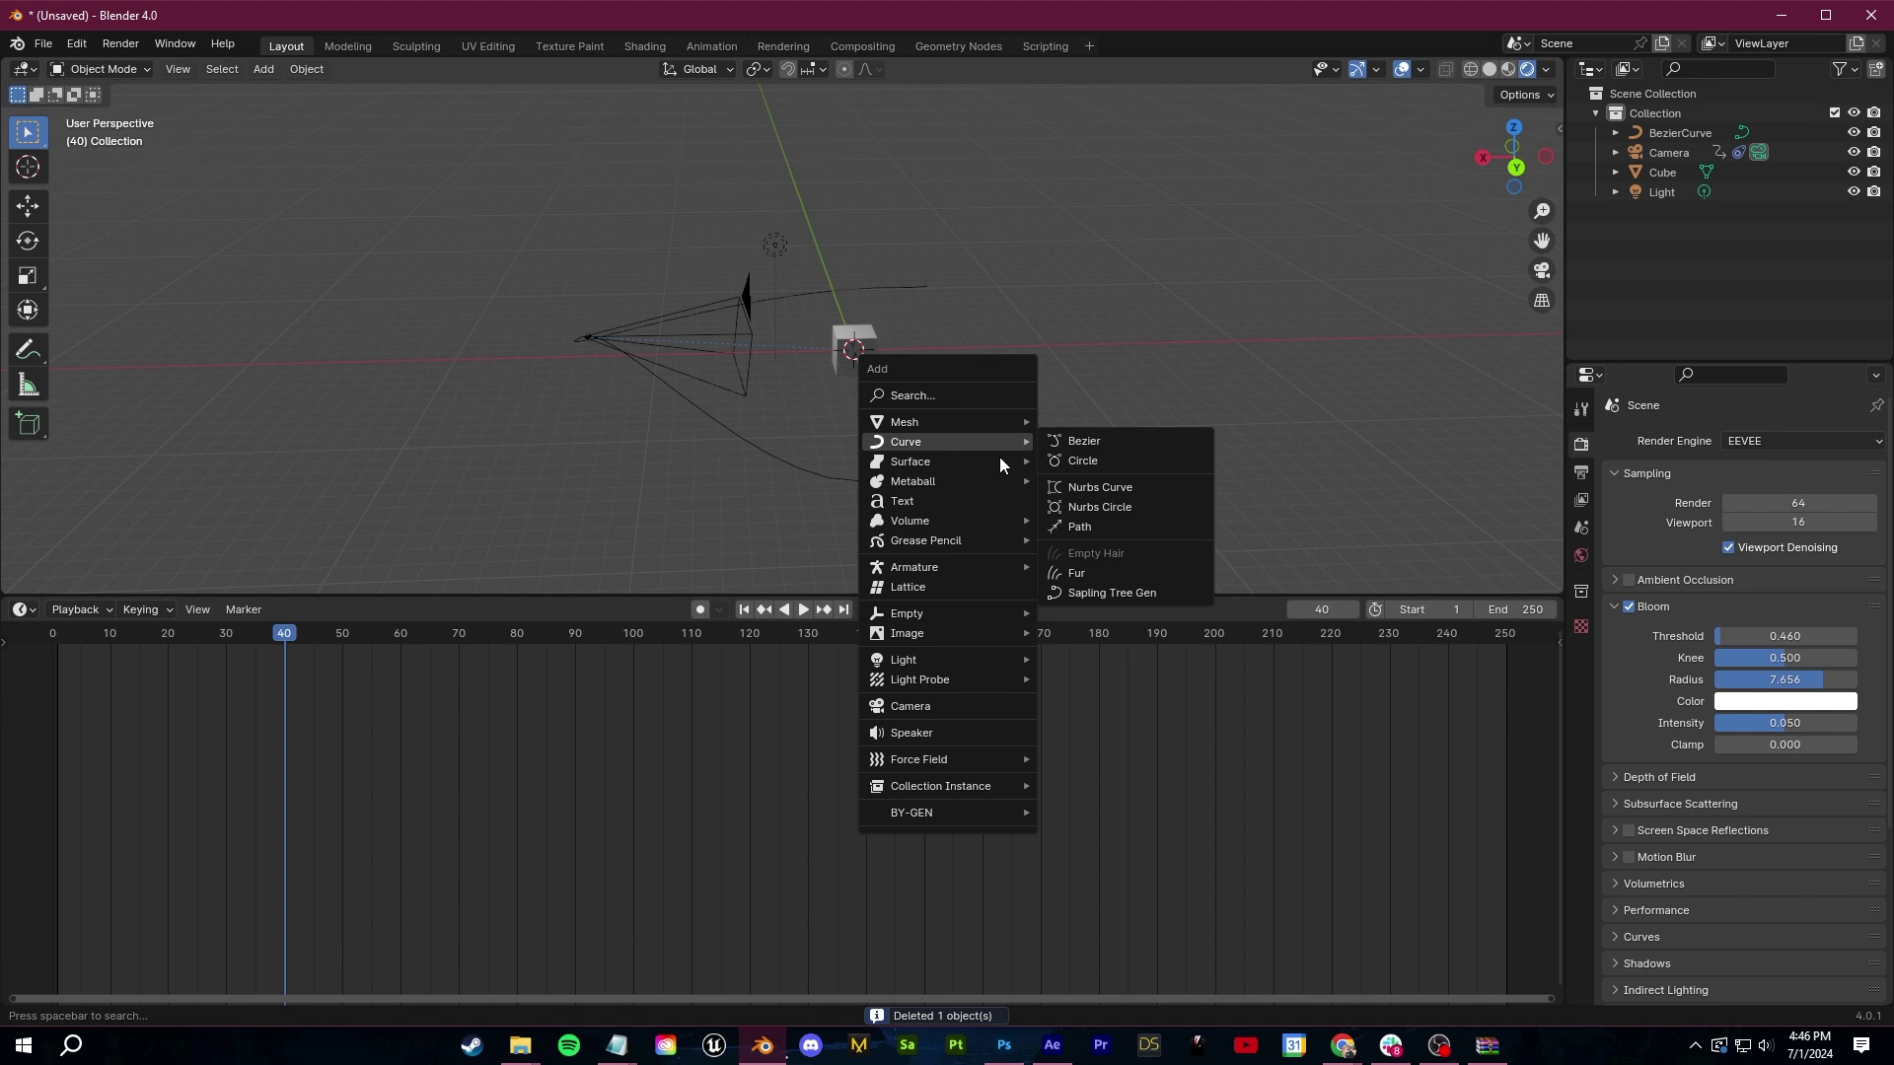
pyautogui.moveTo(997, 524)
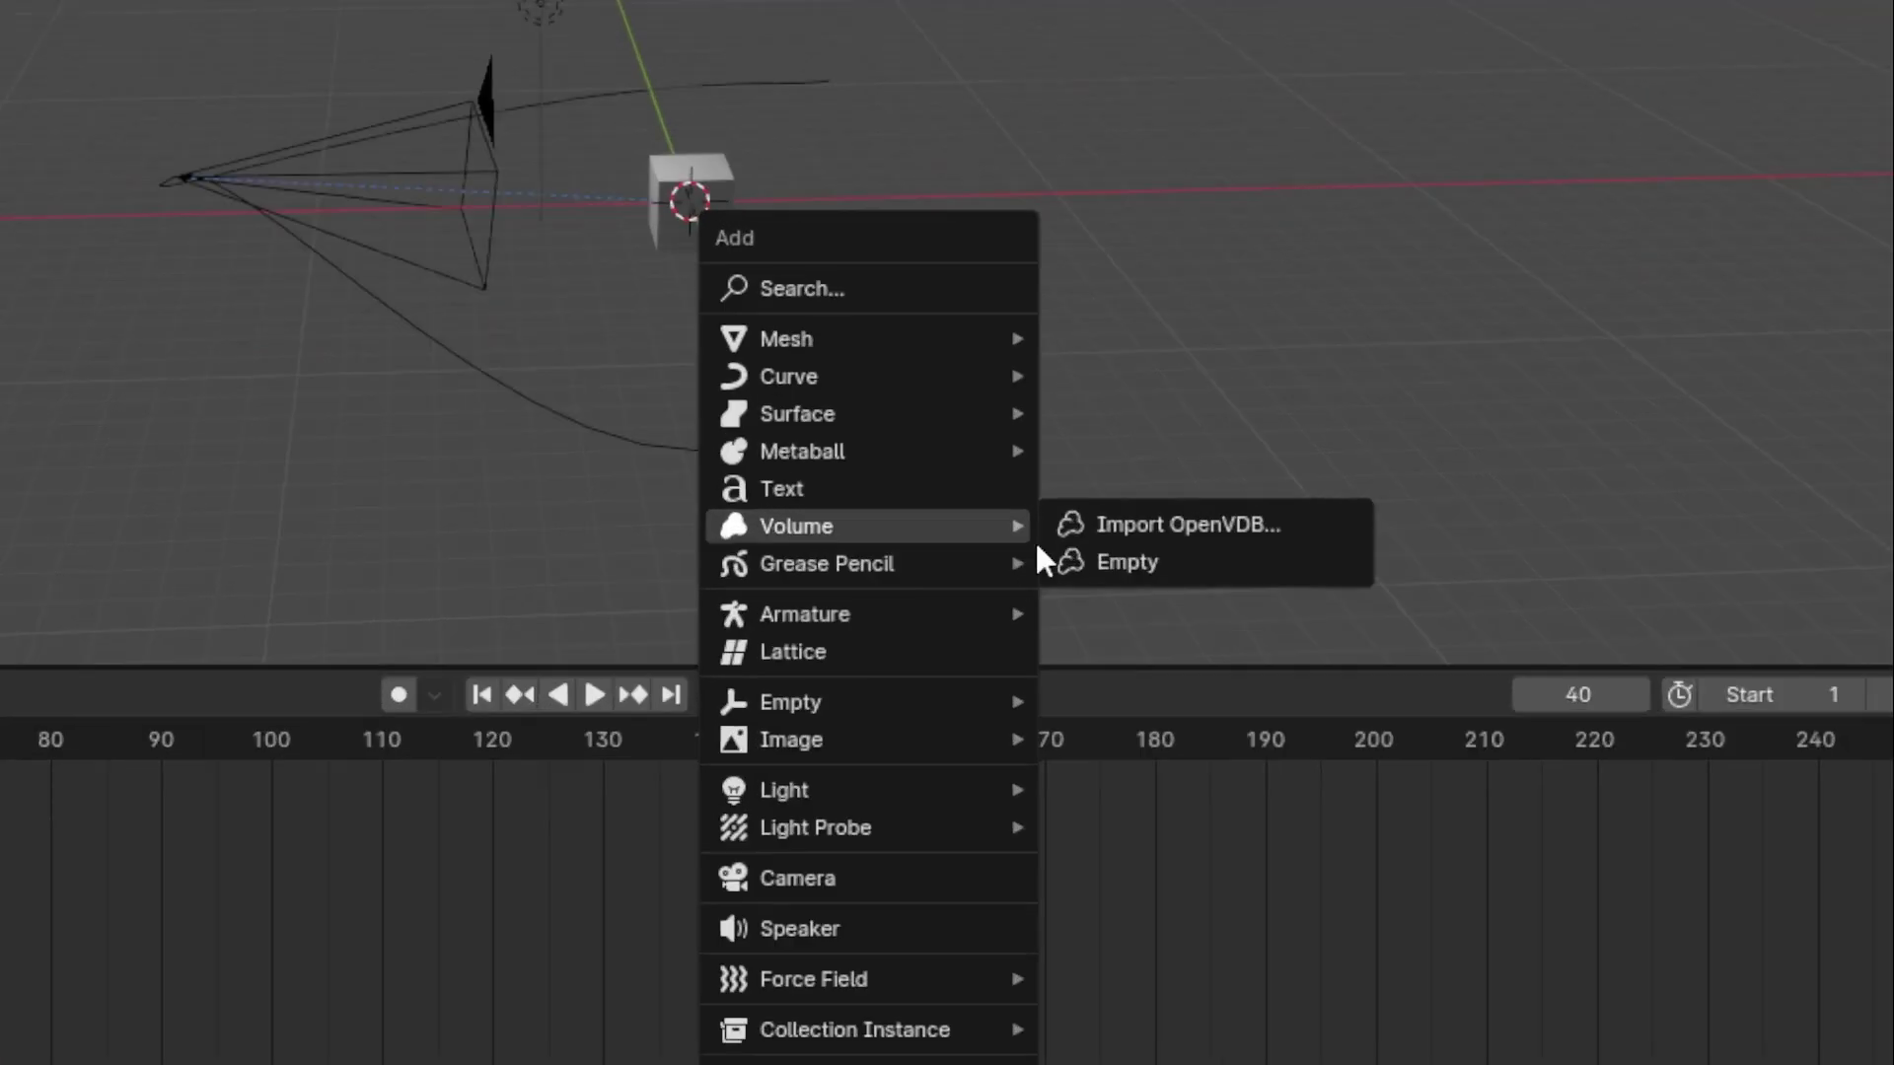
pyautogui.click(1258, 533)
pyautogui.doubleClick(529, 347)
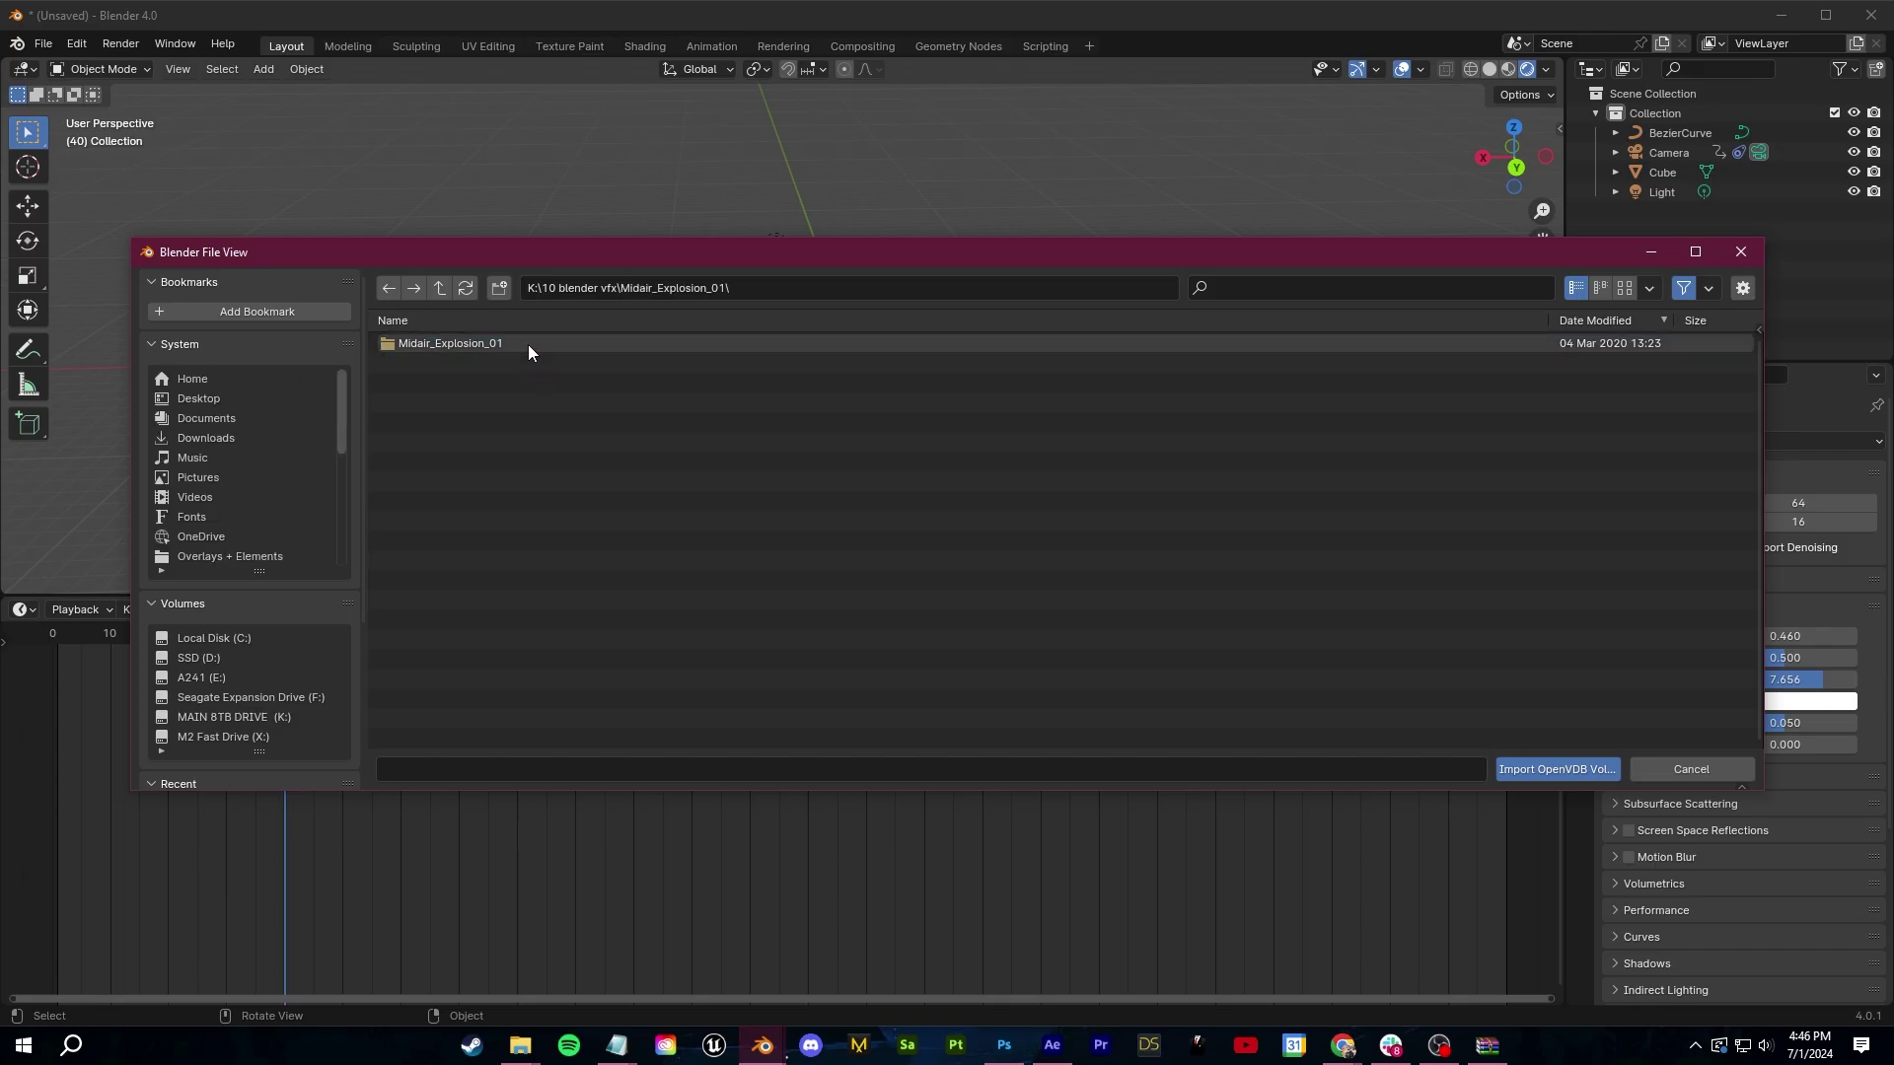
pyautogui.doubleClick(529, 345)
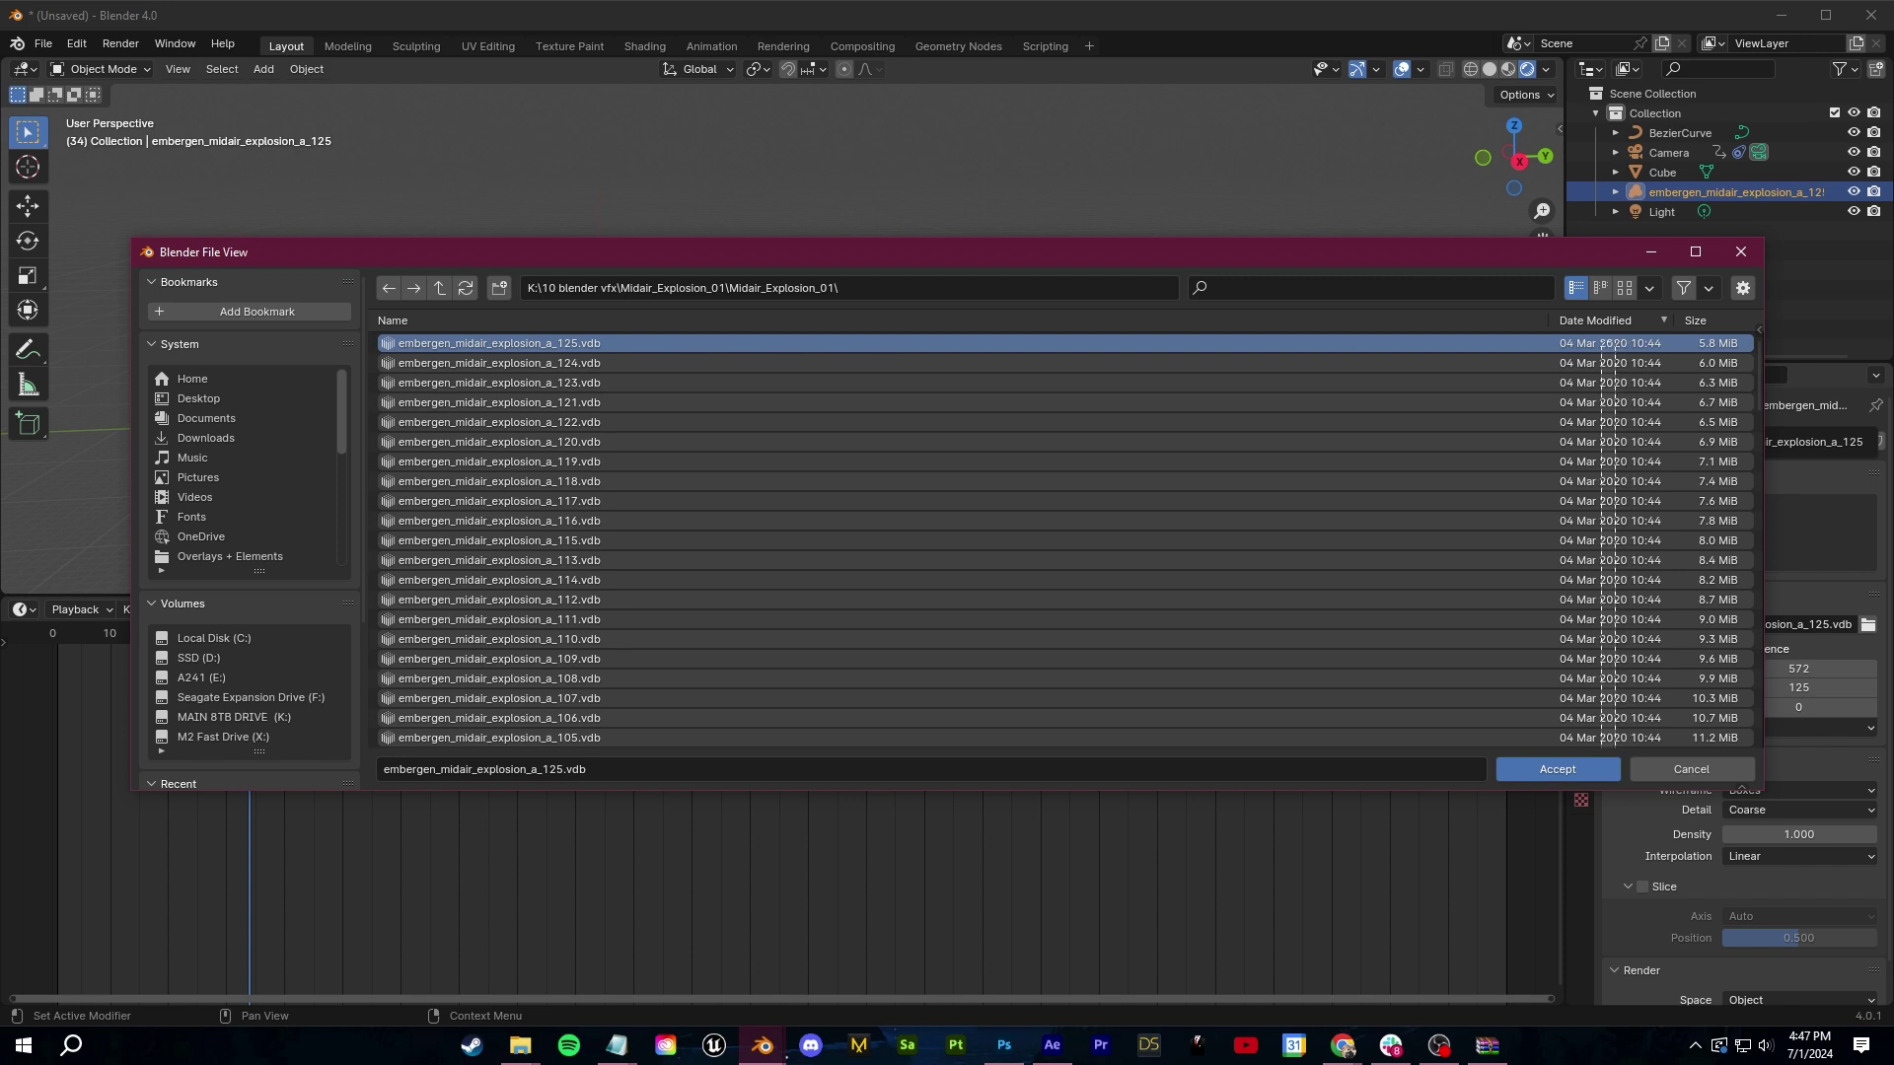
# Select the whole embergen_midair_explosion_a VDB sequence as the explosion volume's source files
pyautogui.moveTo(1601, 757); pyautogui.dragTo(1580, 759)
pyautogui.scroll(-7, 1490, 732)
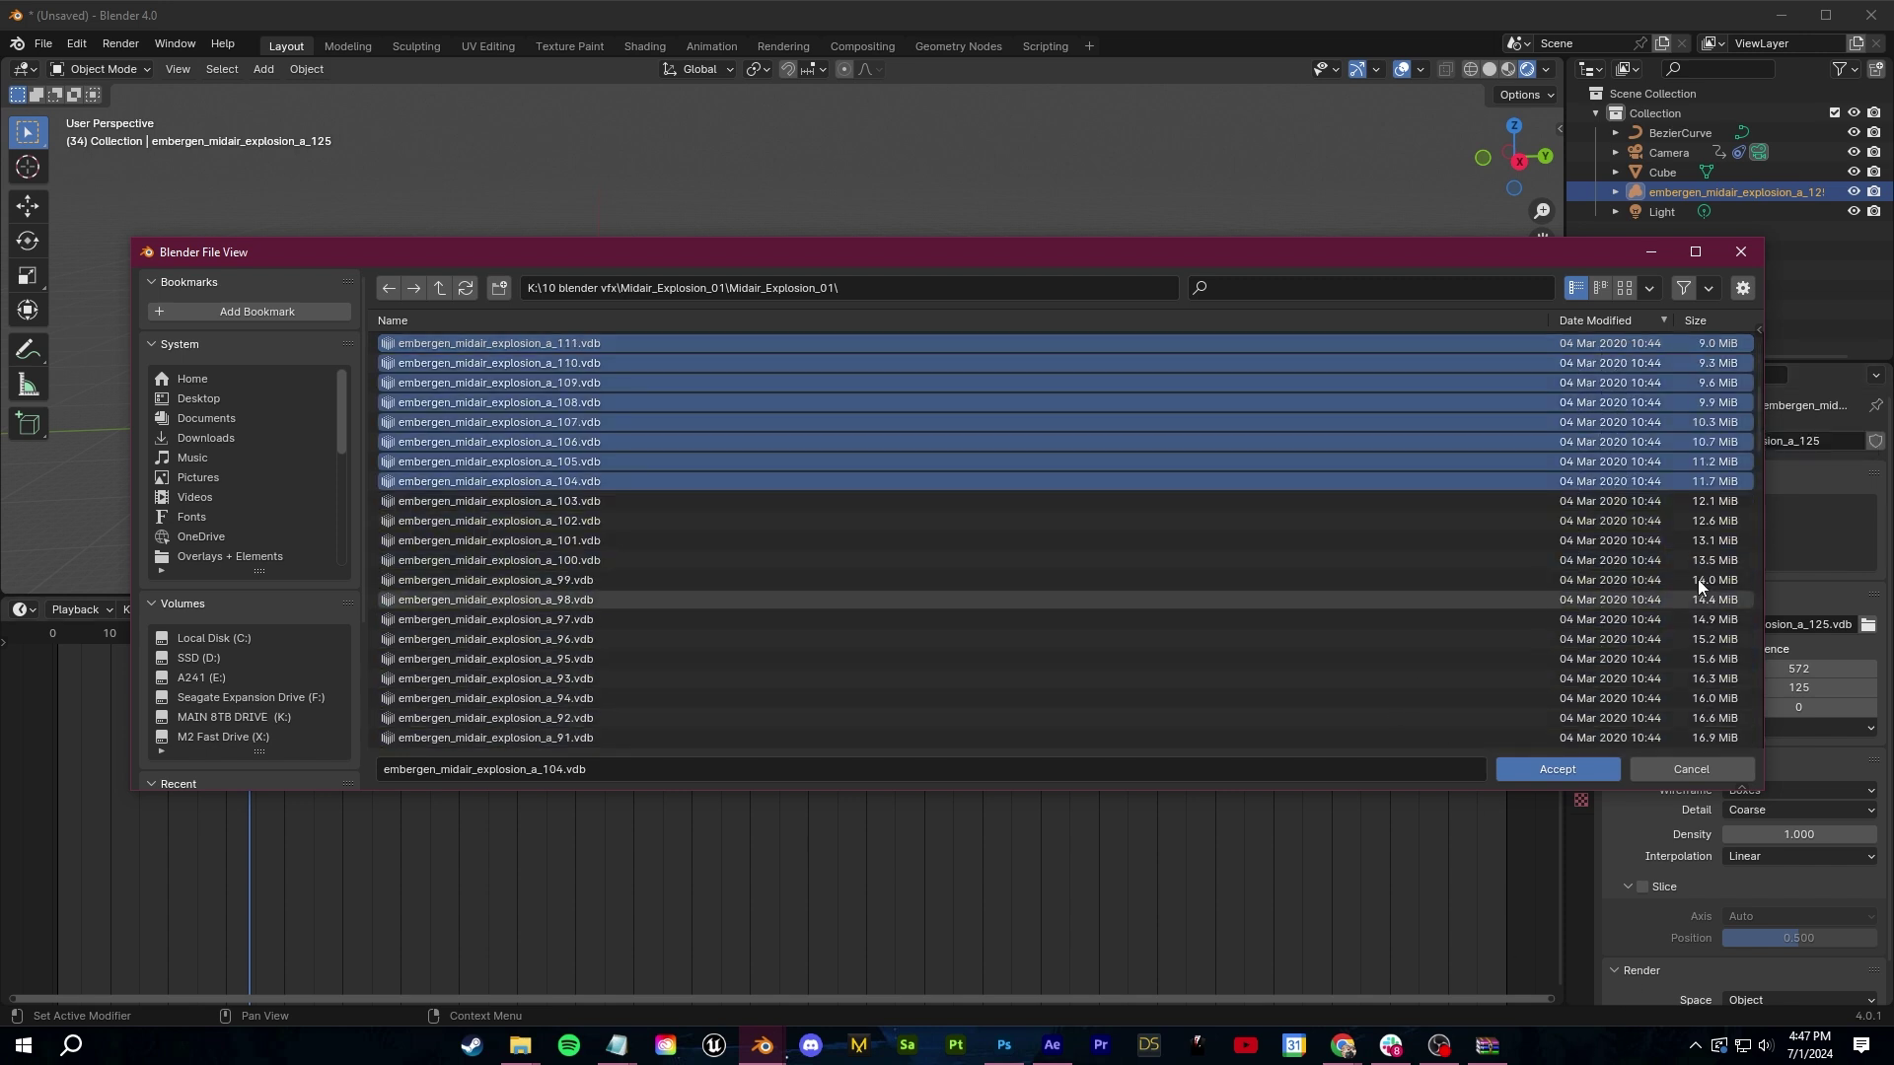
pyautogui.moveTo(1760, 428); pyautogui.dragTo(1726, 821)
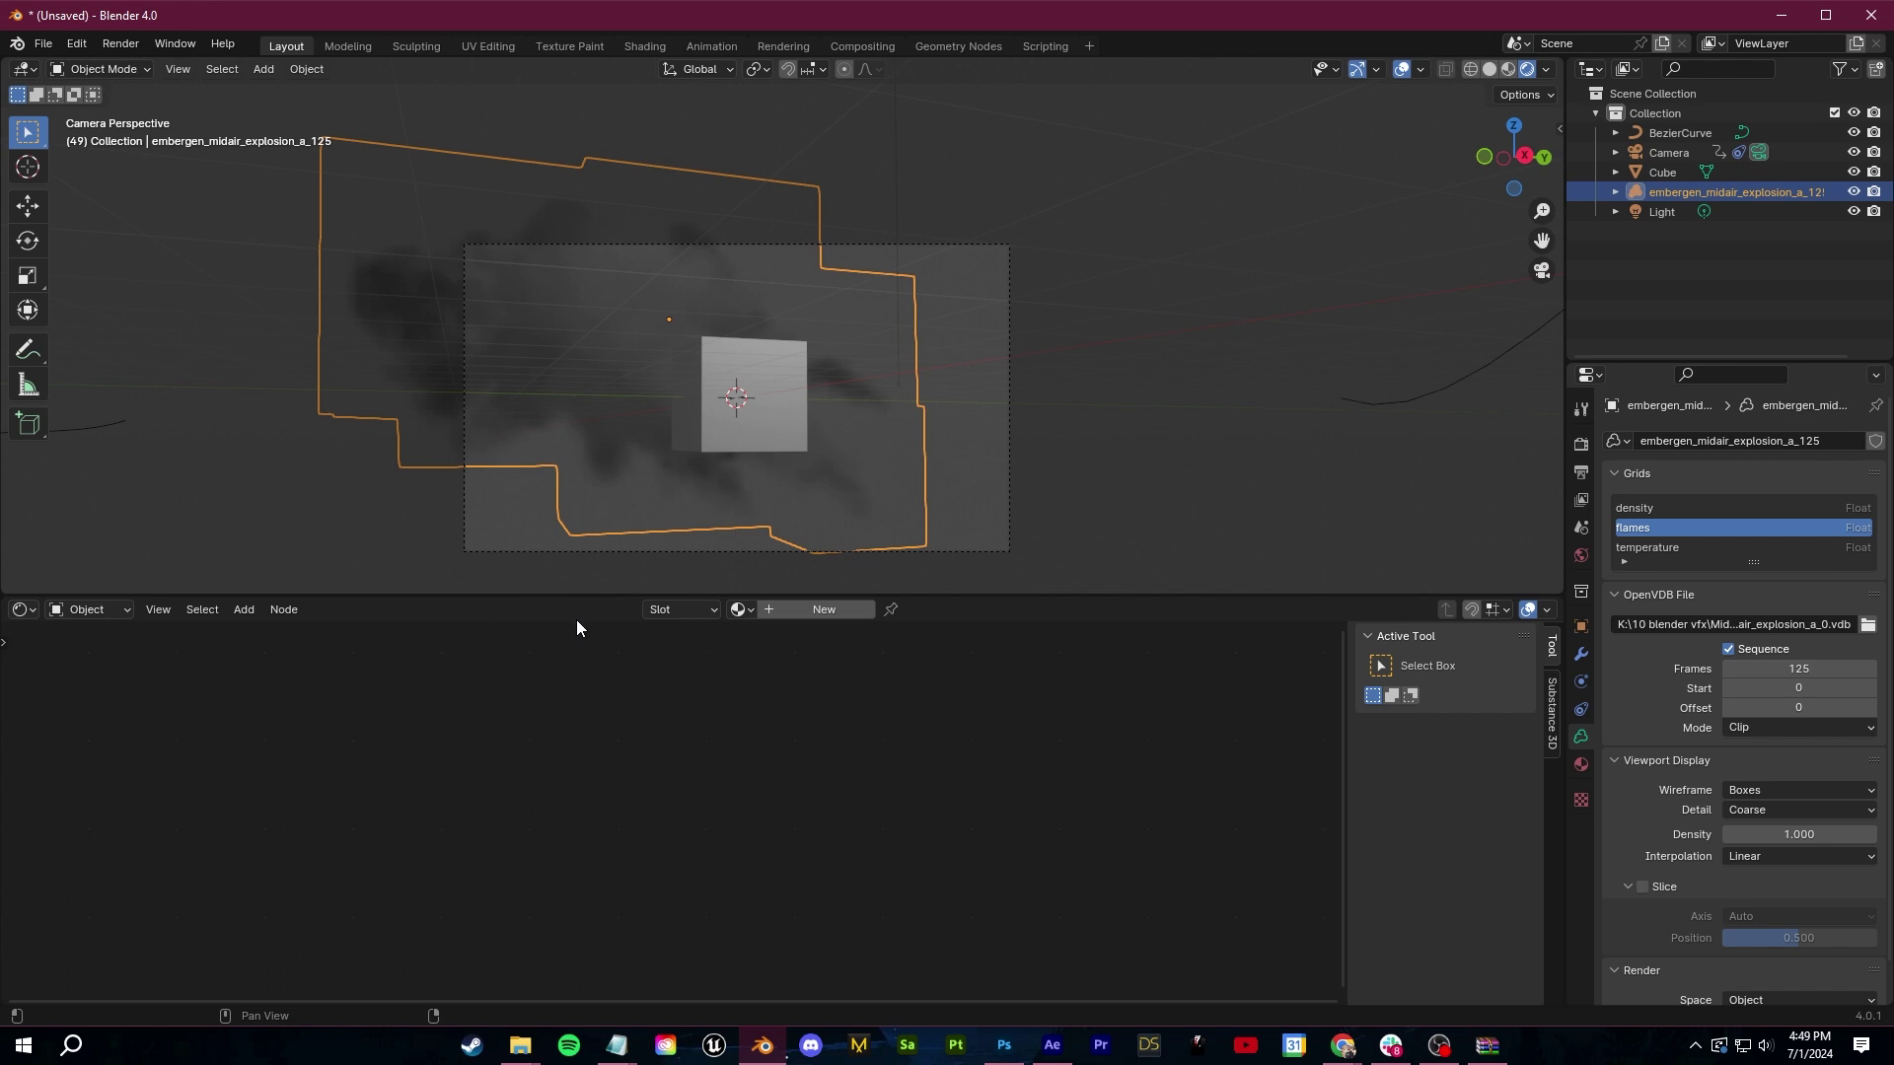
# Give the explosion volume a new material, set its Principled Volume blackbody intensity to 1.000, and adjust its density
pyautogui.click(845, 611)
pyautogui.moveTo(668, 880); pyautogui.dragTo(632, 787, button='middle')
pyautogui.scroll(-2, 660, 785)
pyautogui.scroll(2, 632, 786)
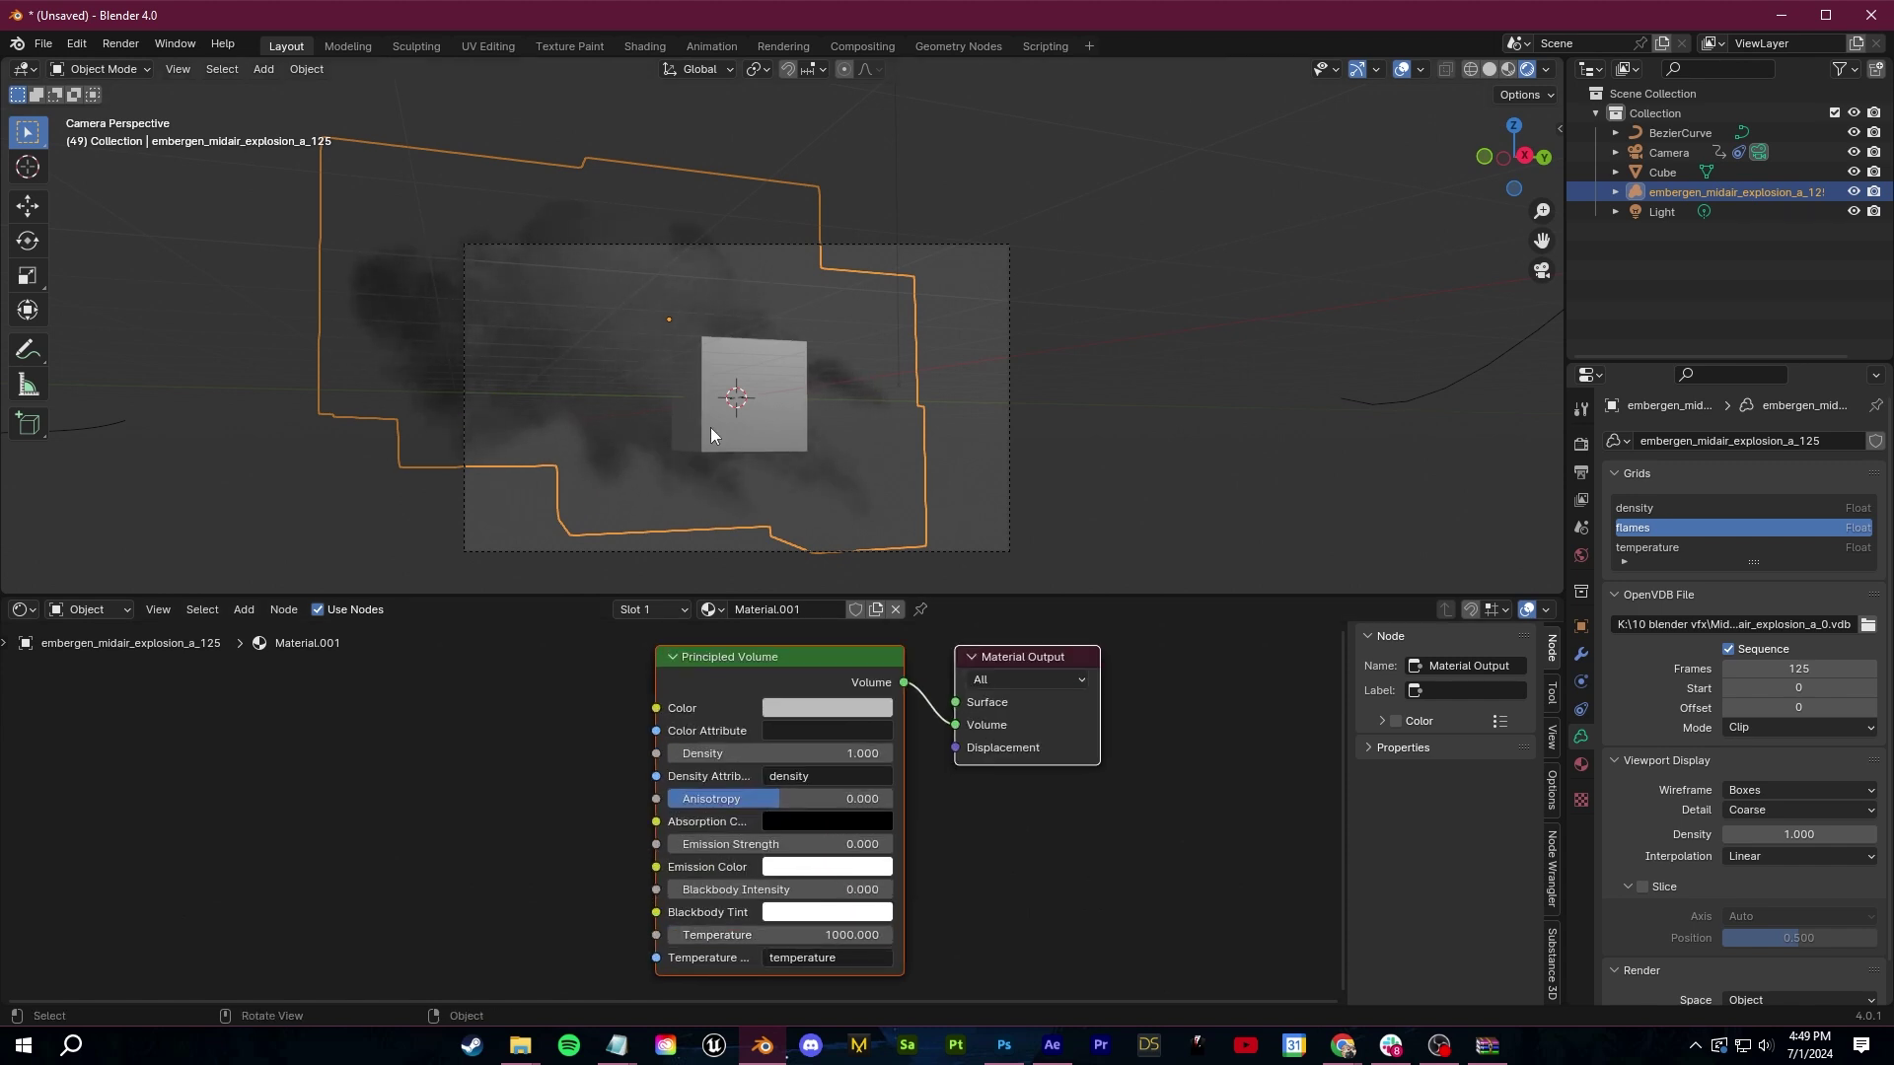
pyautogui.scroll(1, 883, 892)
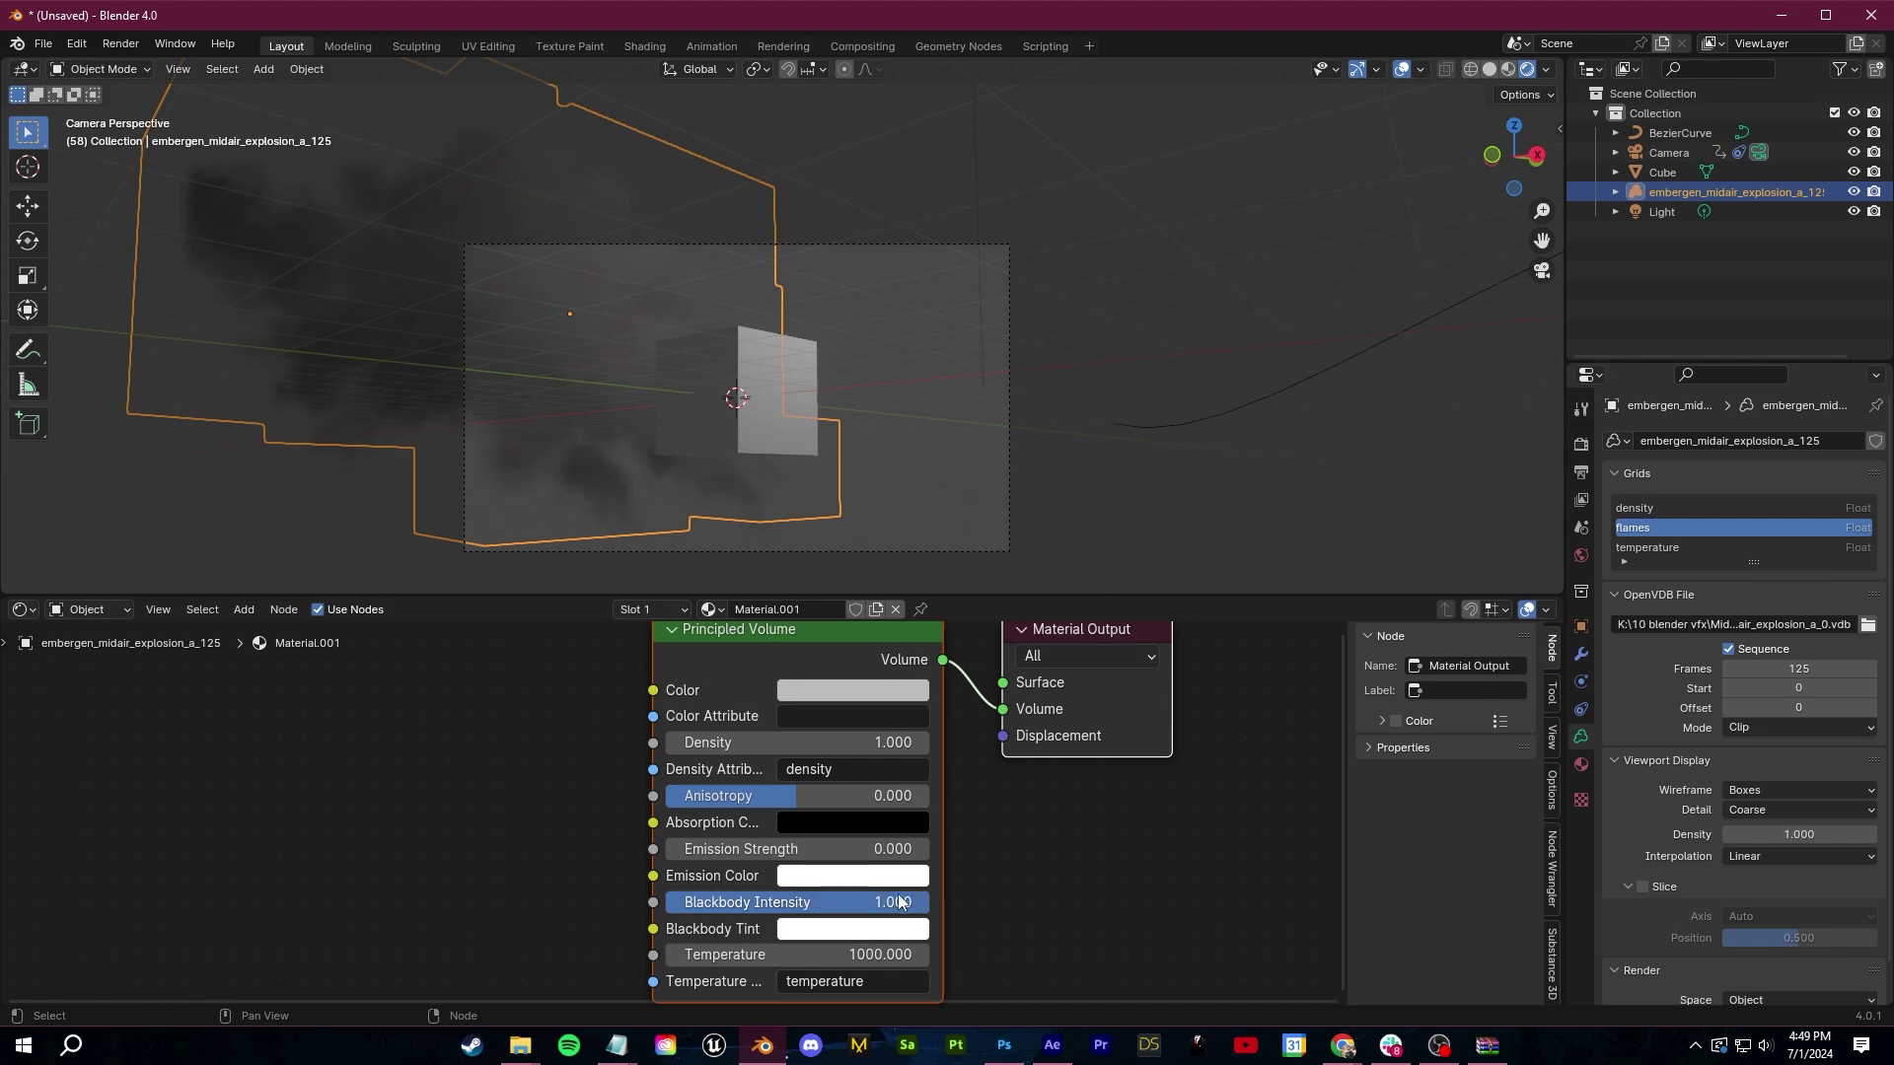
pyautogui.moveTo(809, 743); pyautogui.dragTo(777, 743)
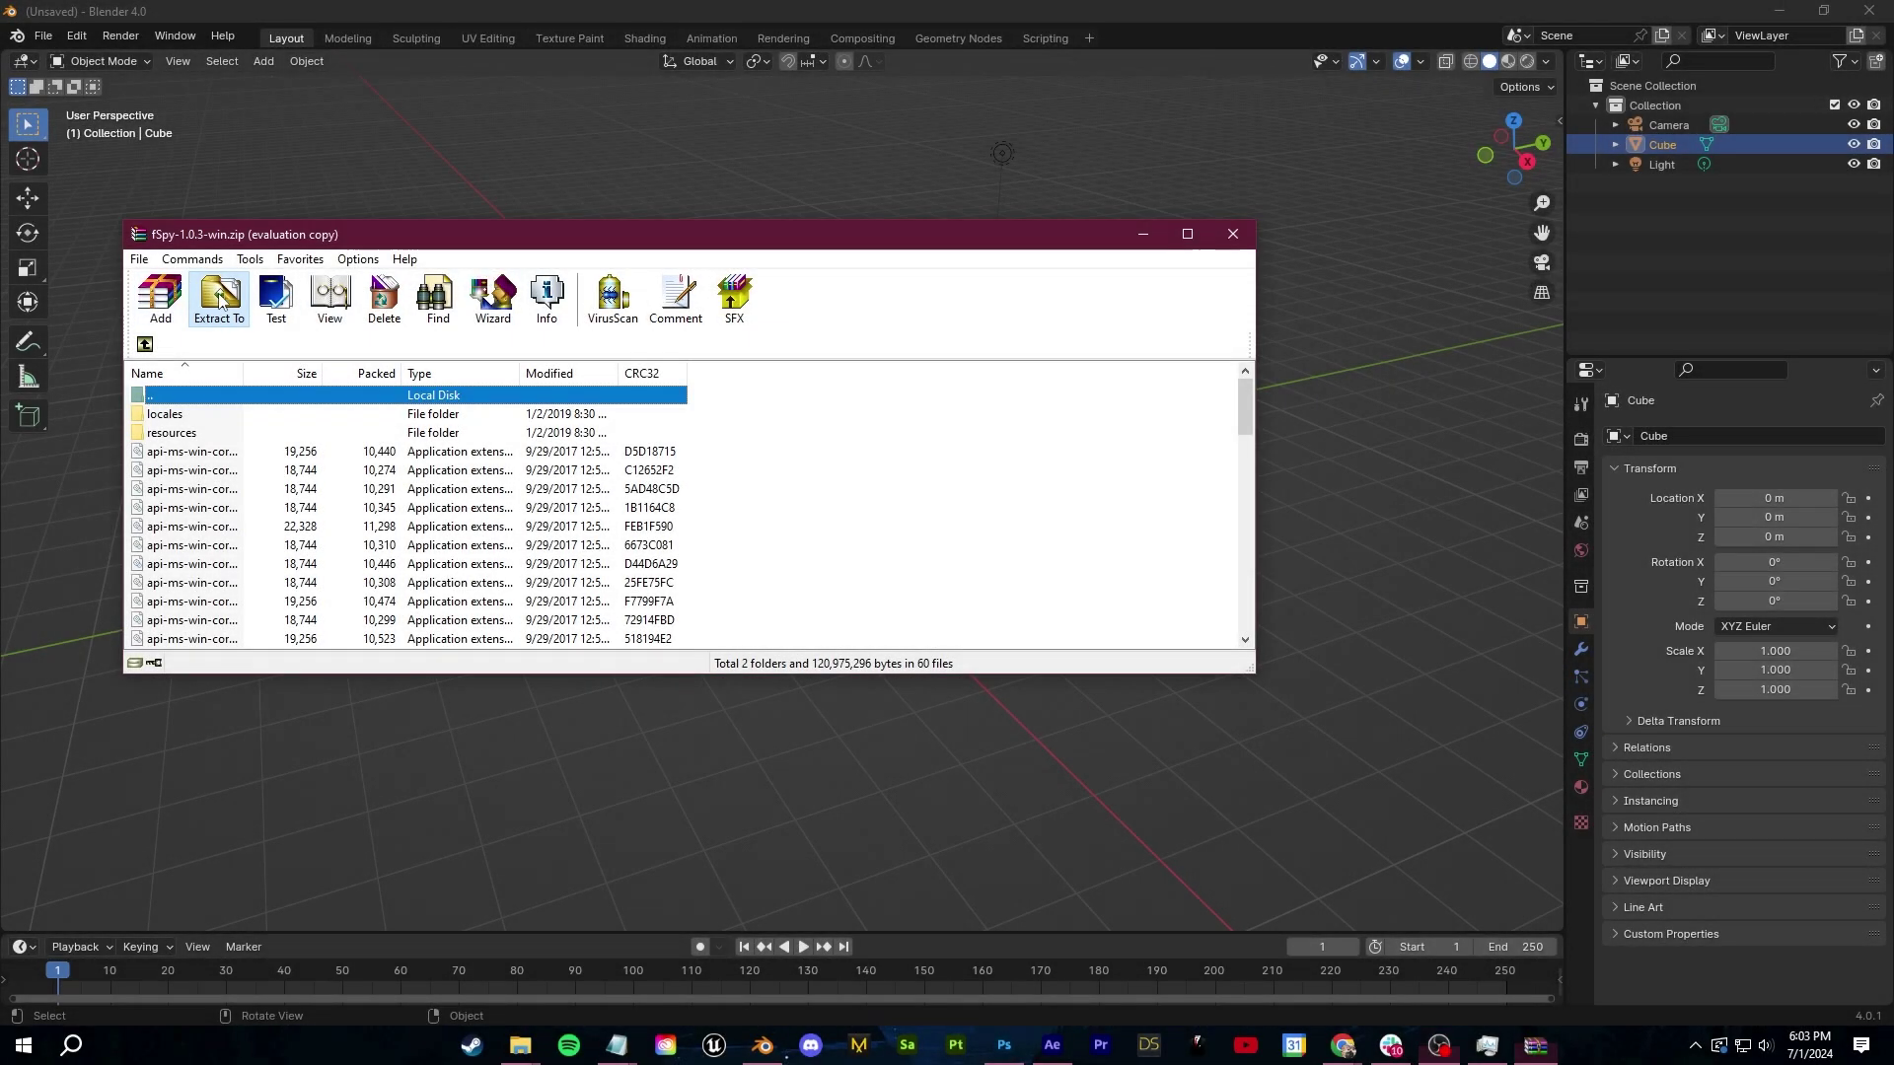
# Extract the fSpy-1.0.3-win.zip archive and close the archive window
pyautogui.click(218, 296)
pyautogui.click(419, 625)
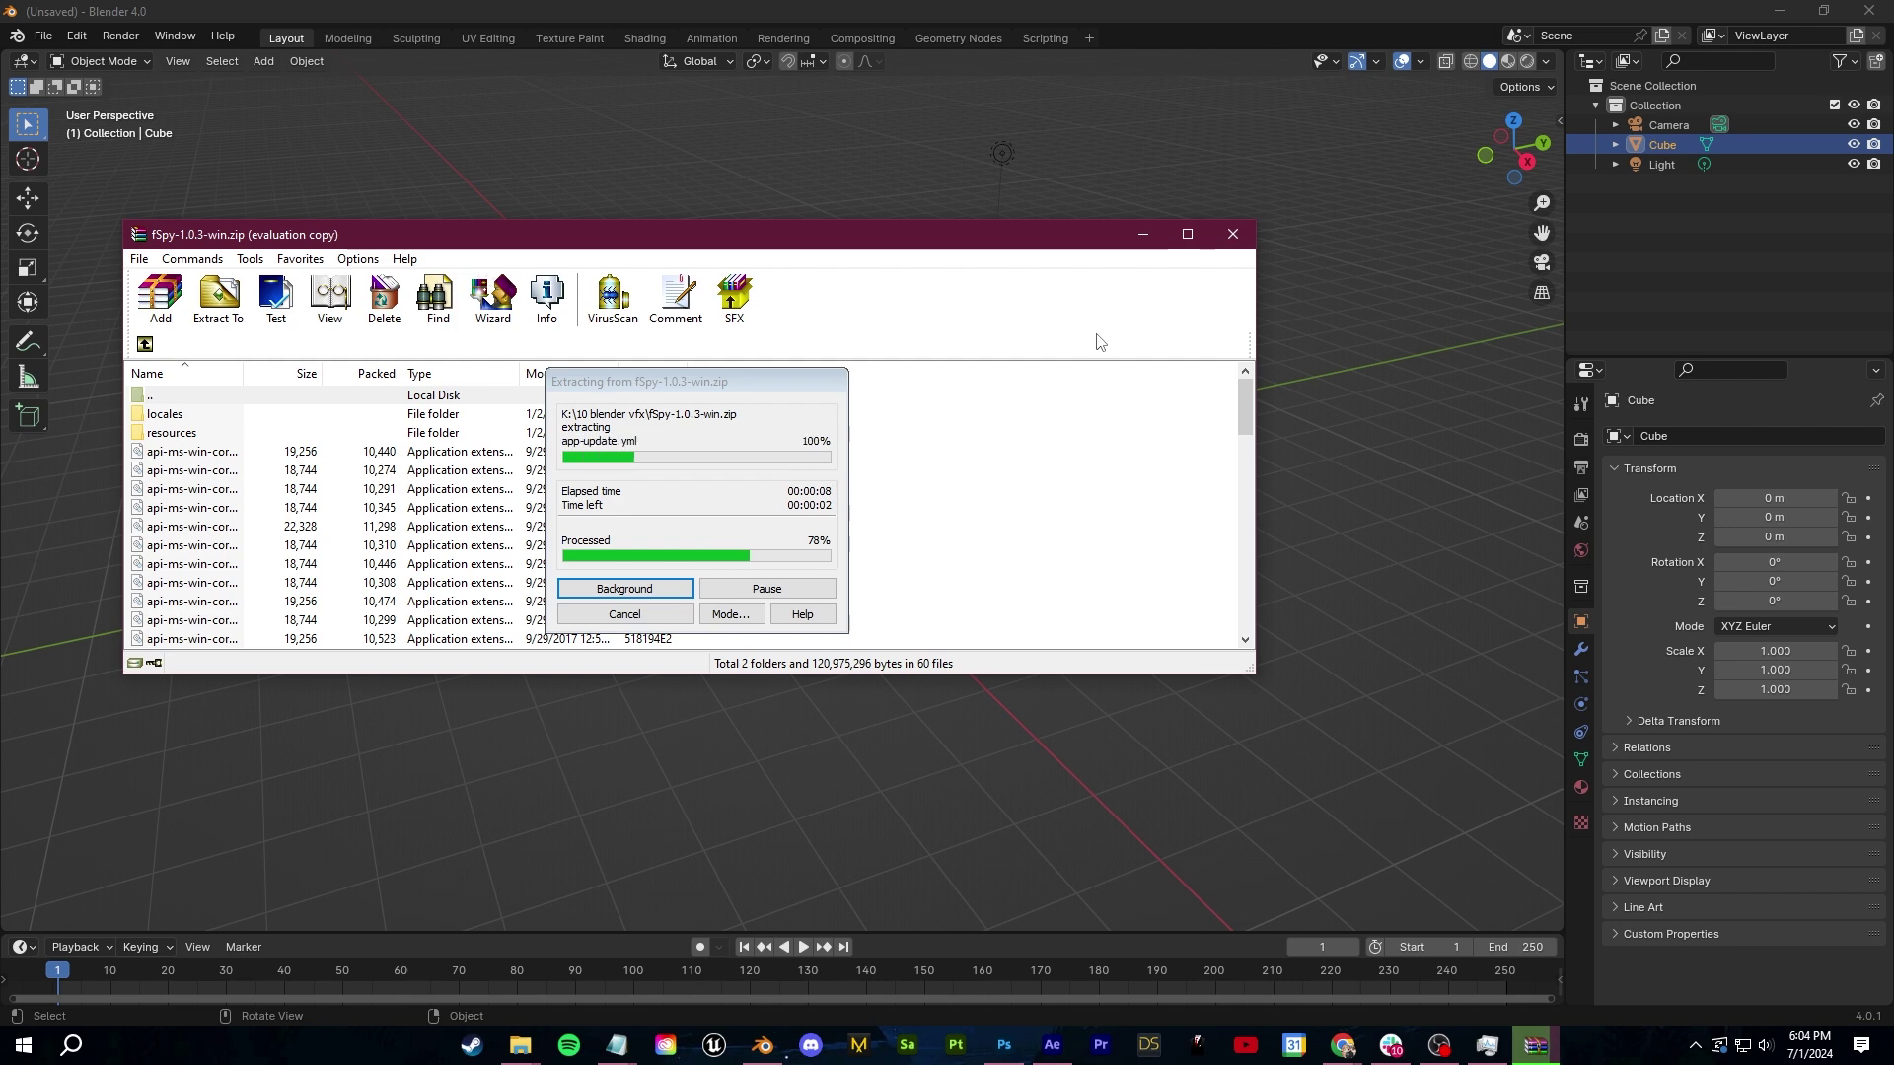
pyautogui.click(1233, 235)
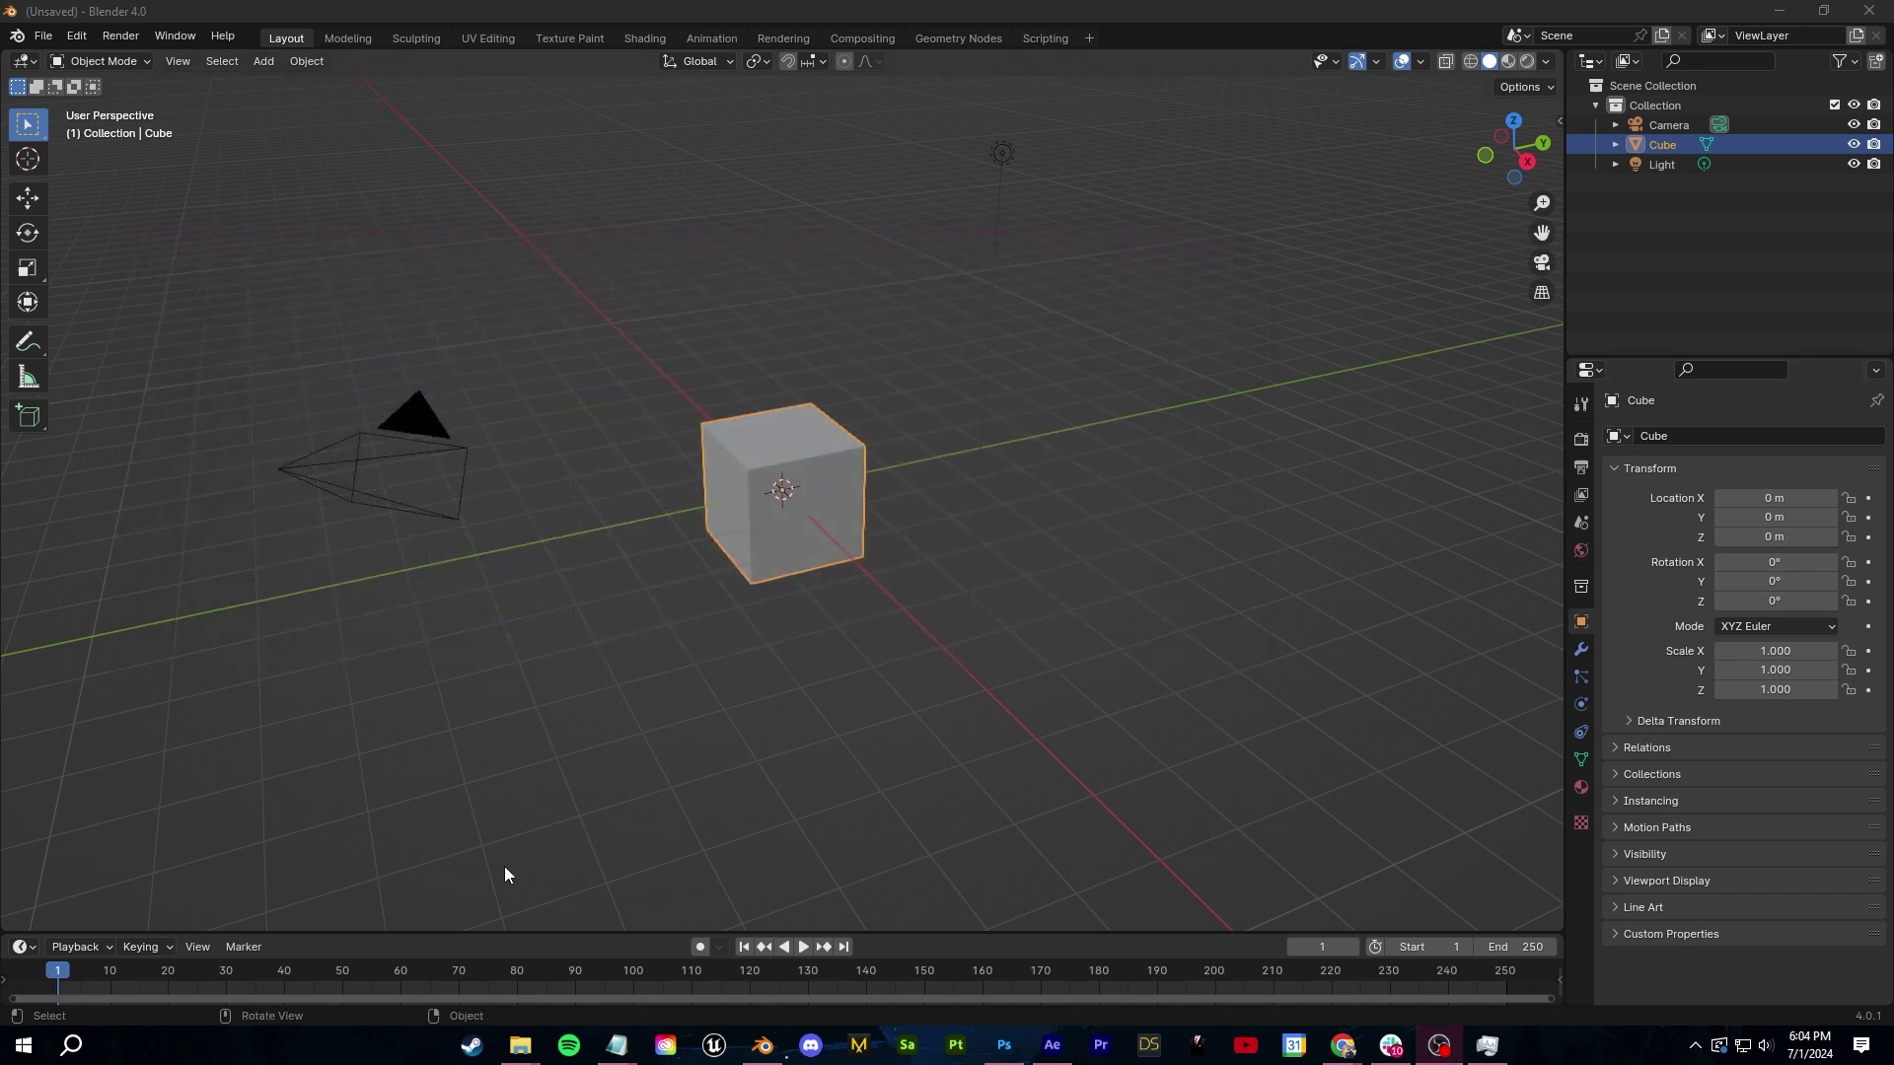
# Open the extracted fSpy-1.0.3-win folder in the 10 blender vfx directory and launch fSpy
pyautogui.moveTo(534, 1052)
pyautogui.click(814, 960)
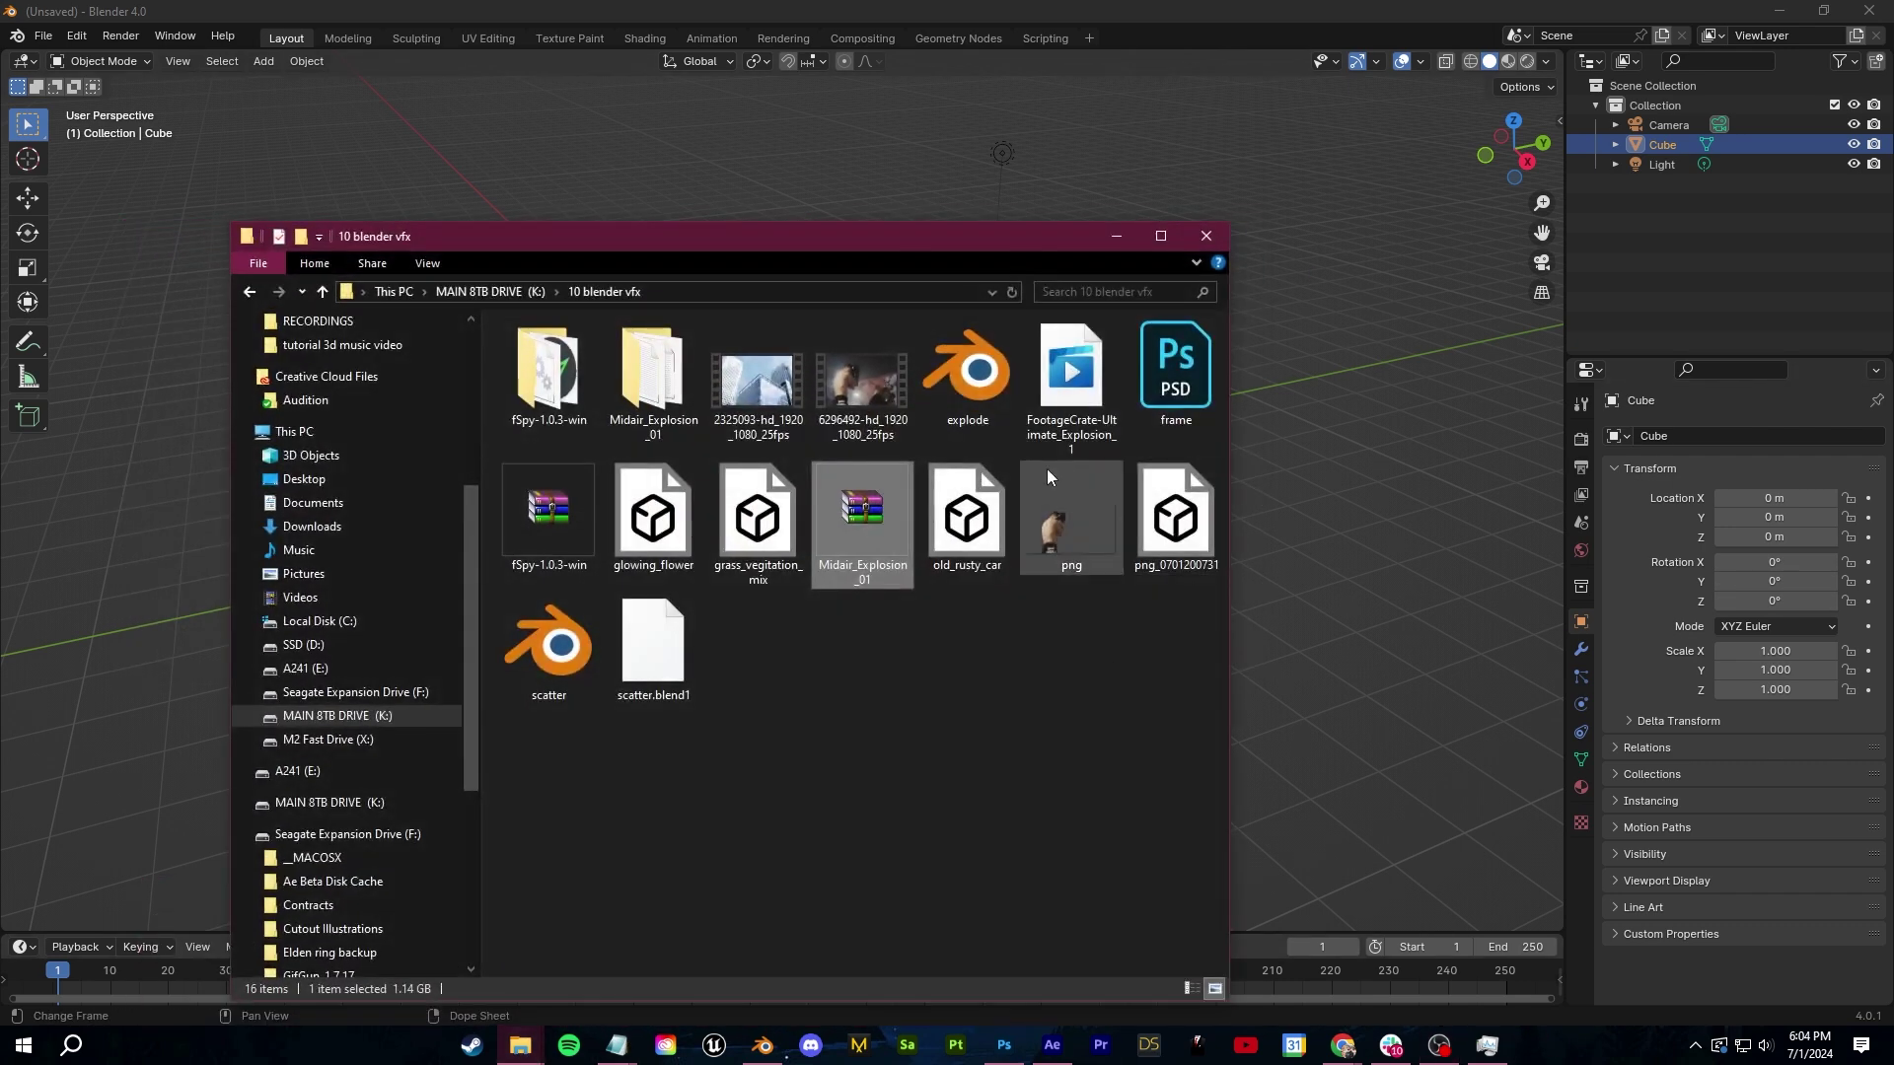
pyautogui.doubleClick(541, 395)
pyautogui.scroll(-11, 695, 476)
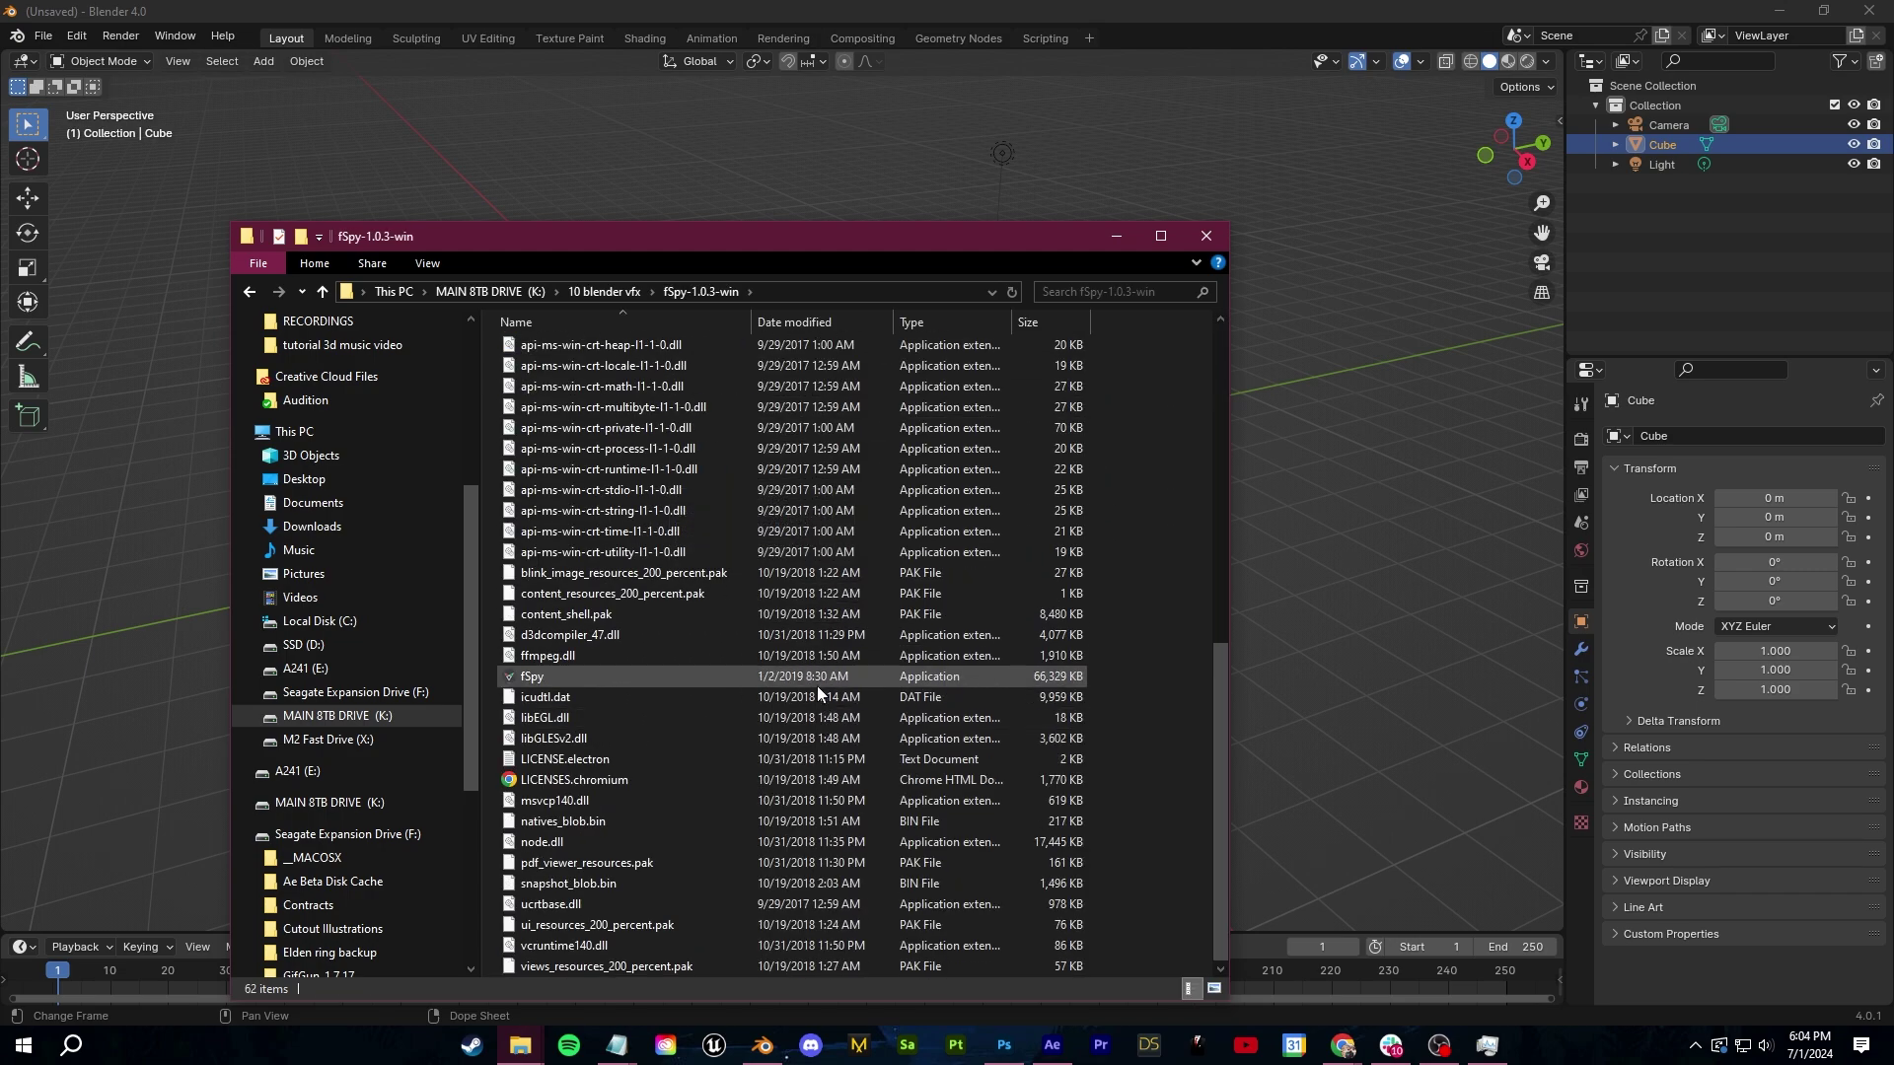
pyautogui.doubleClick(819, 680)
pyautogui.moveTo(534, 1054)
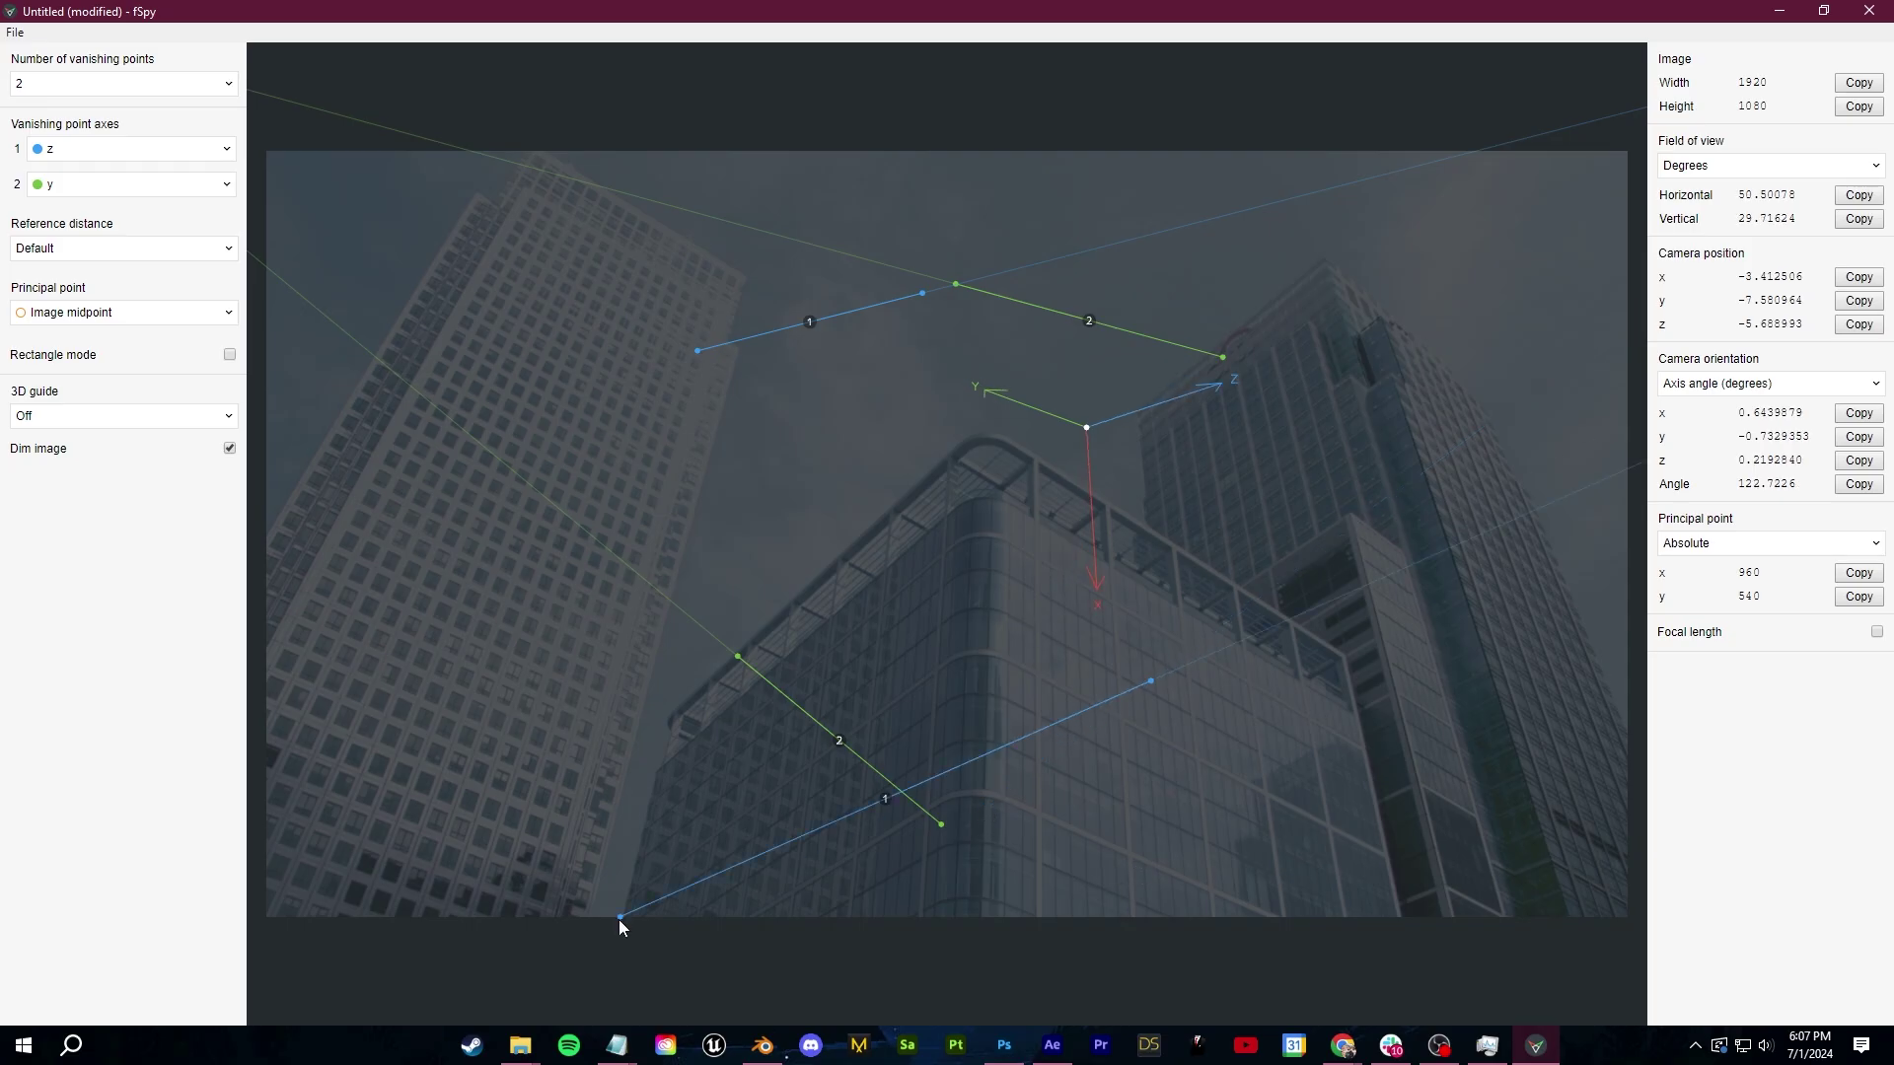
# Align the fSpy z and y vanishing-point lines with the front building's vertical and roof edges and the rear tower's edge
pyautogui.moveTo(619, 919); pyautogui.dragTo(623, 920)
pyautogui.moveTo(1151, 680); pyautogui.dragTo(657, 771)
pyautogui.moveTo(941, 825); pyautogui.dragTo(1359, 710)
pyautogui.moveTo(737, 656); pyautogui.dragTo(1006, 503)
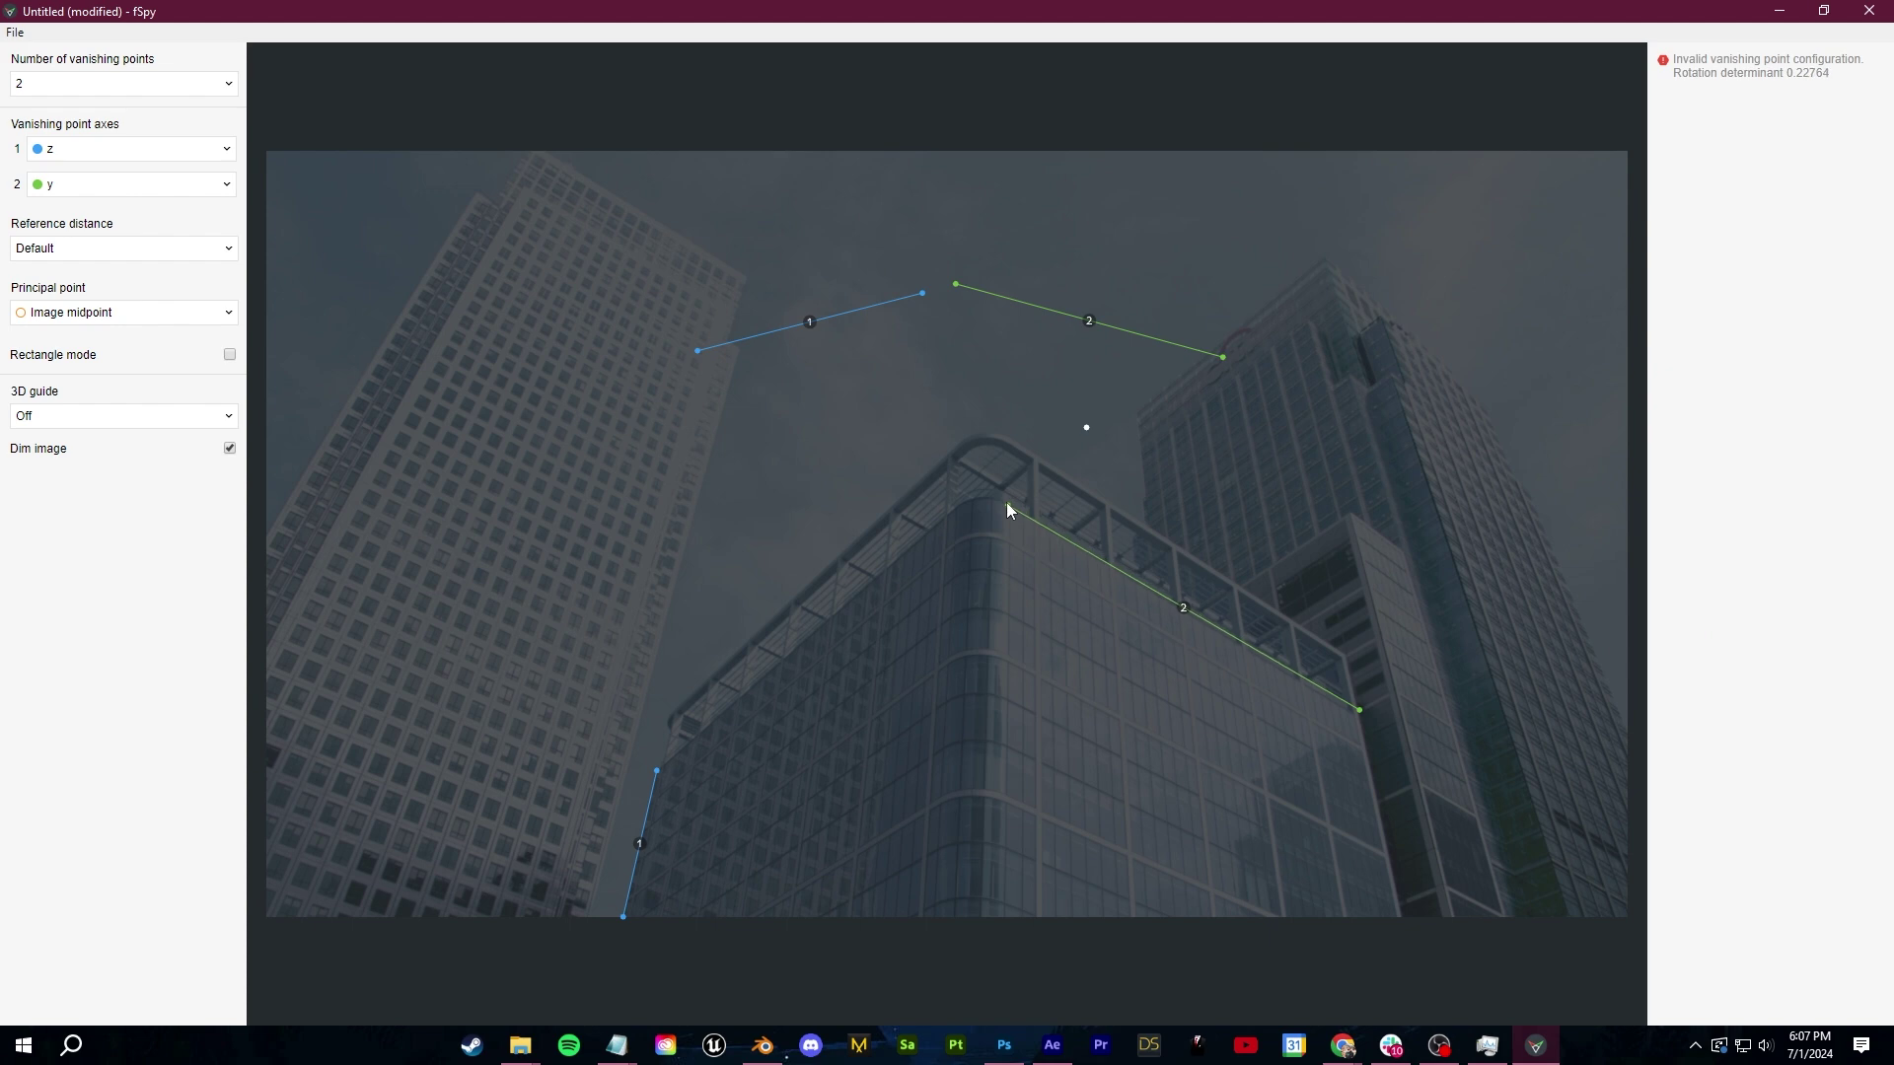
pyautogui.moveTo(1223, 357); pyautogui.dragTo(1497, 411)
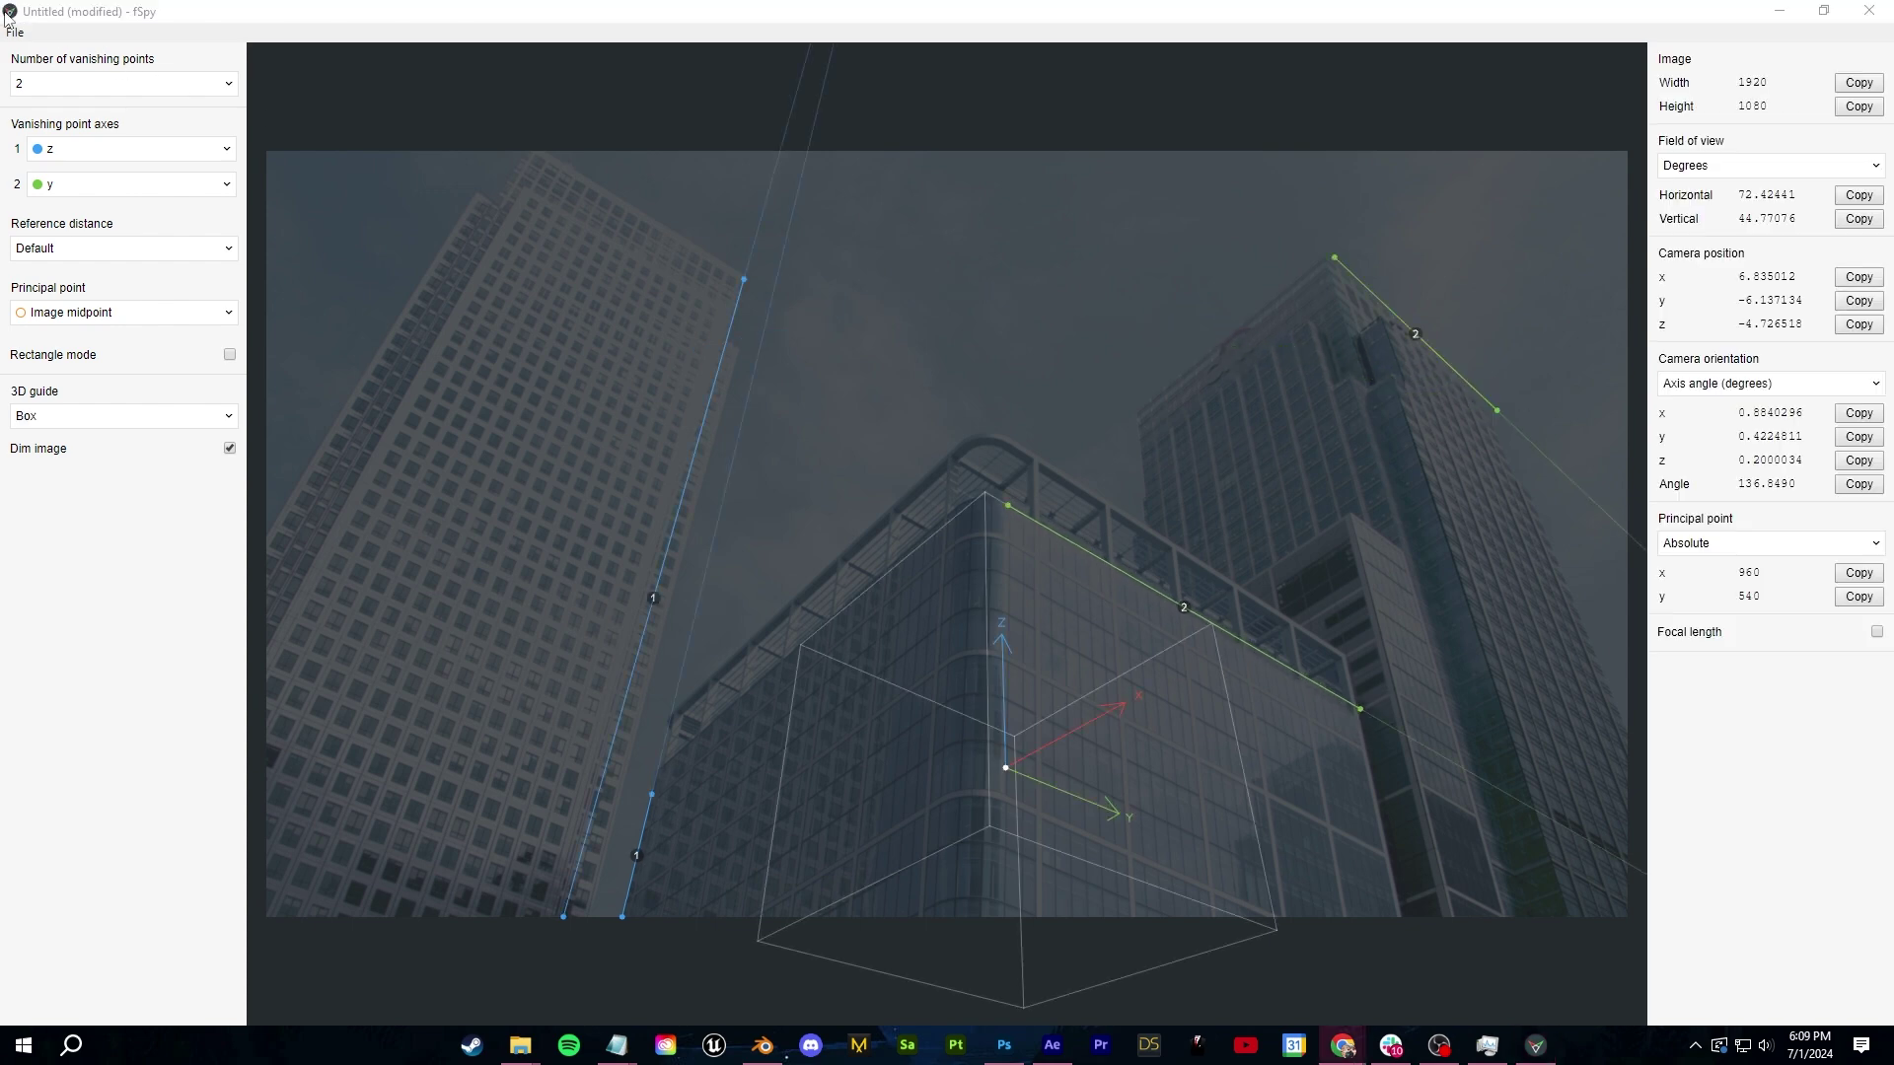
# Save the fSpy project, switch to Blender, and import cam track.fspy with its background image
pyautogui.click(15, 31)
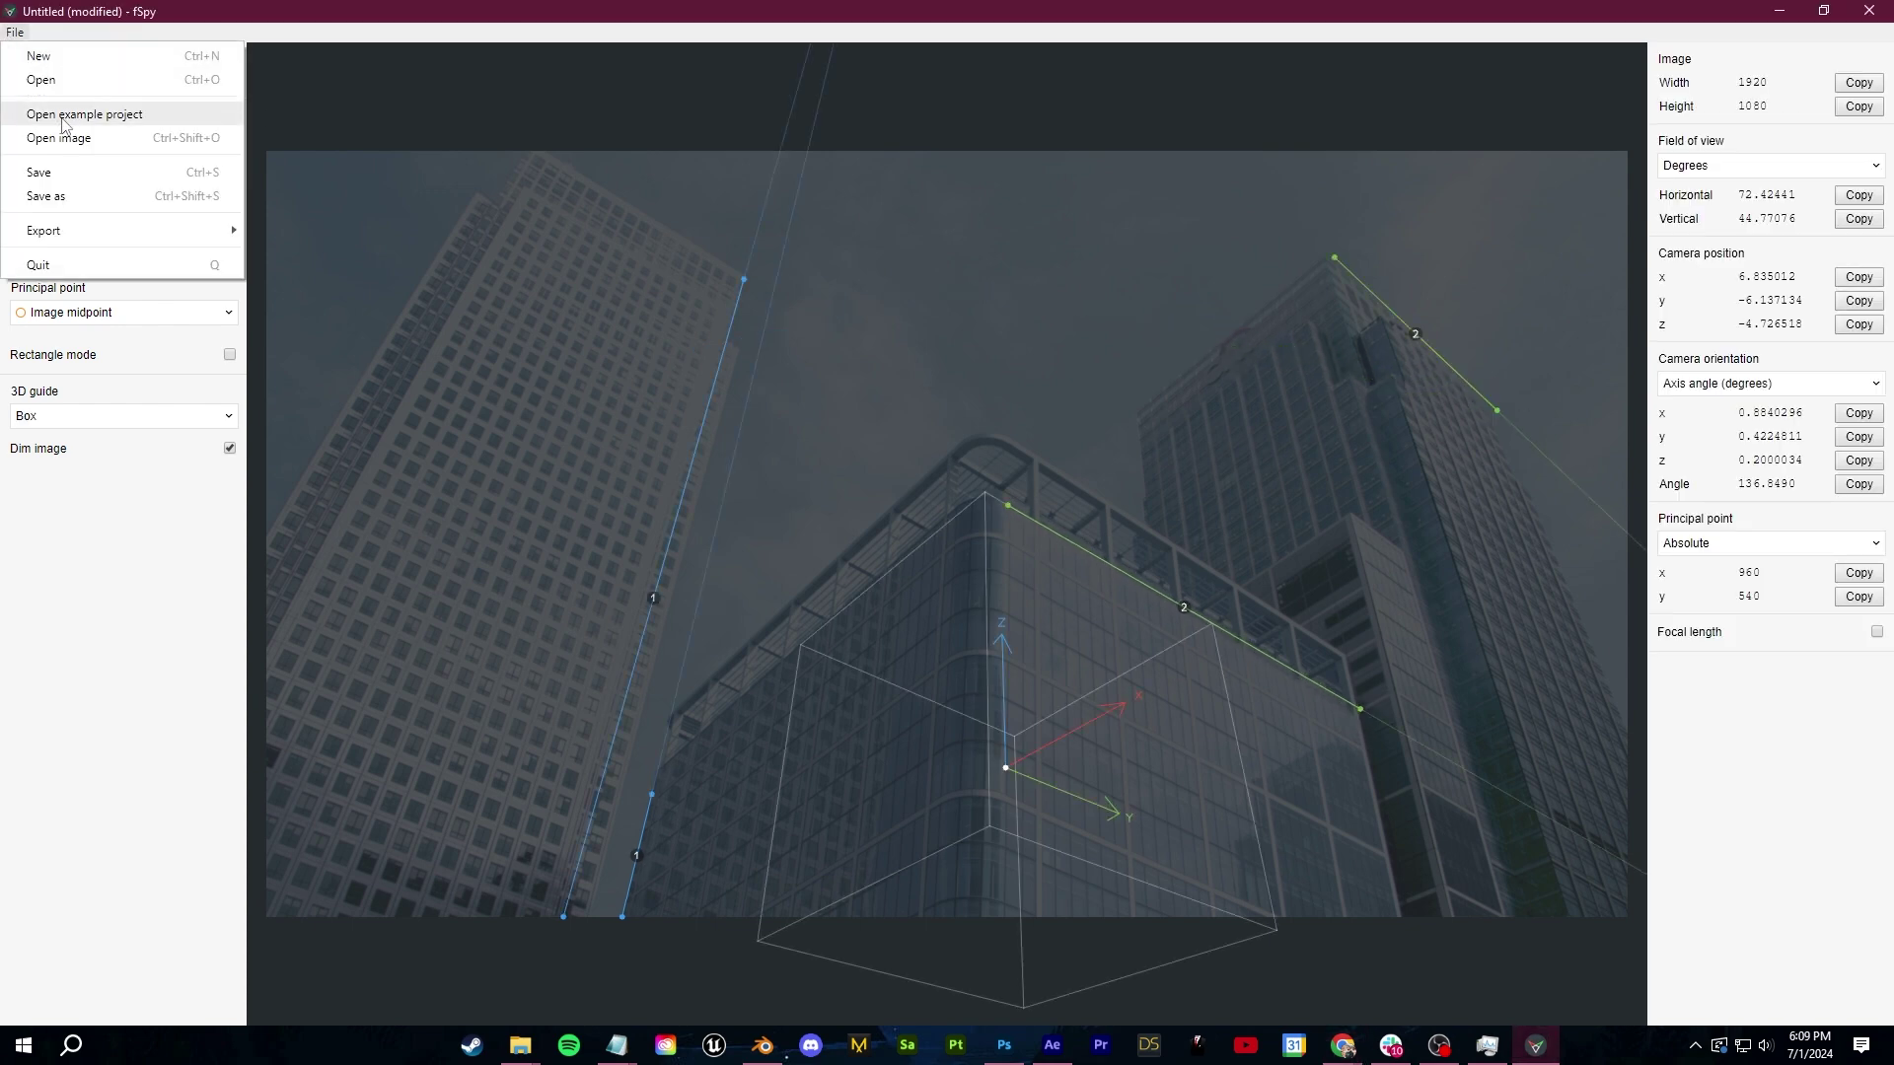
pyautogui.click(40, 171)
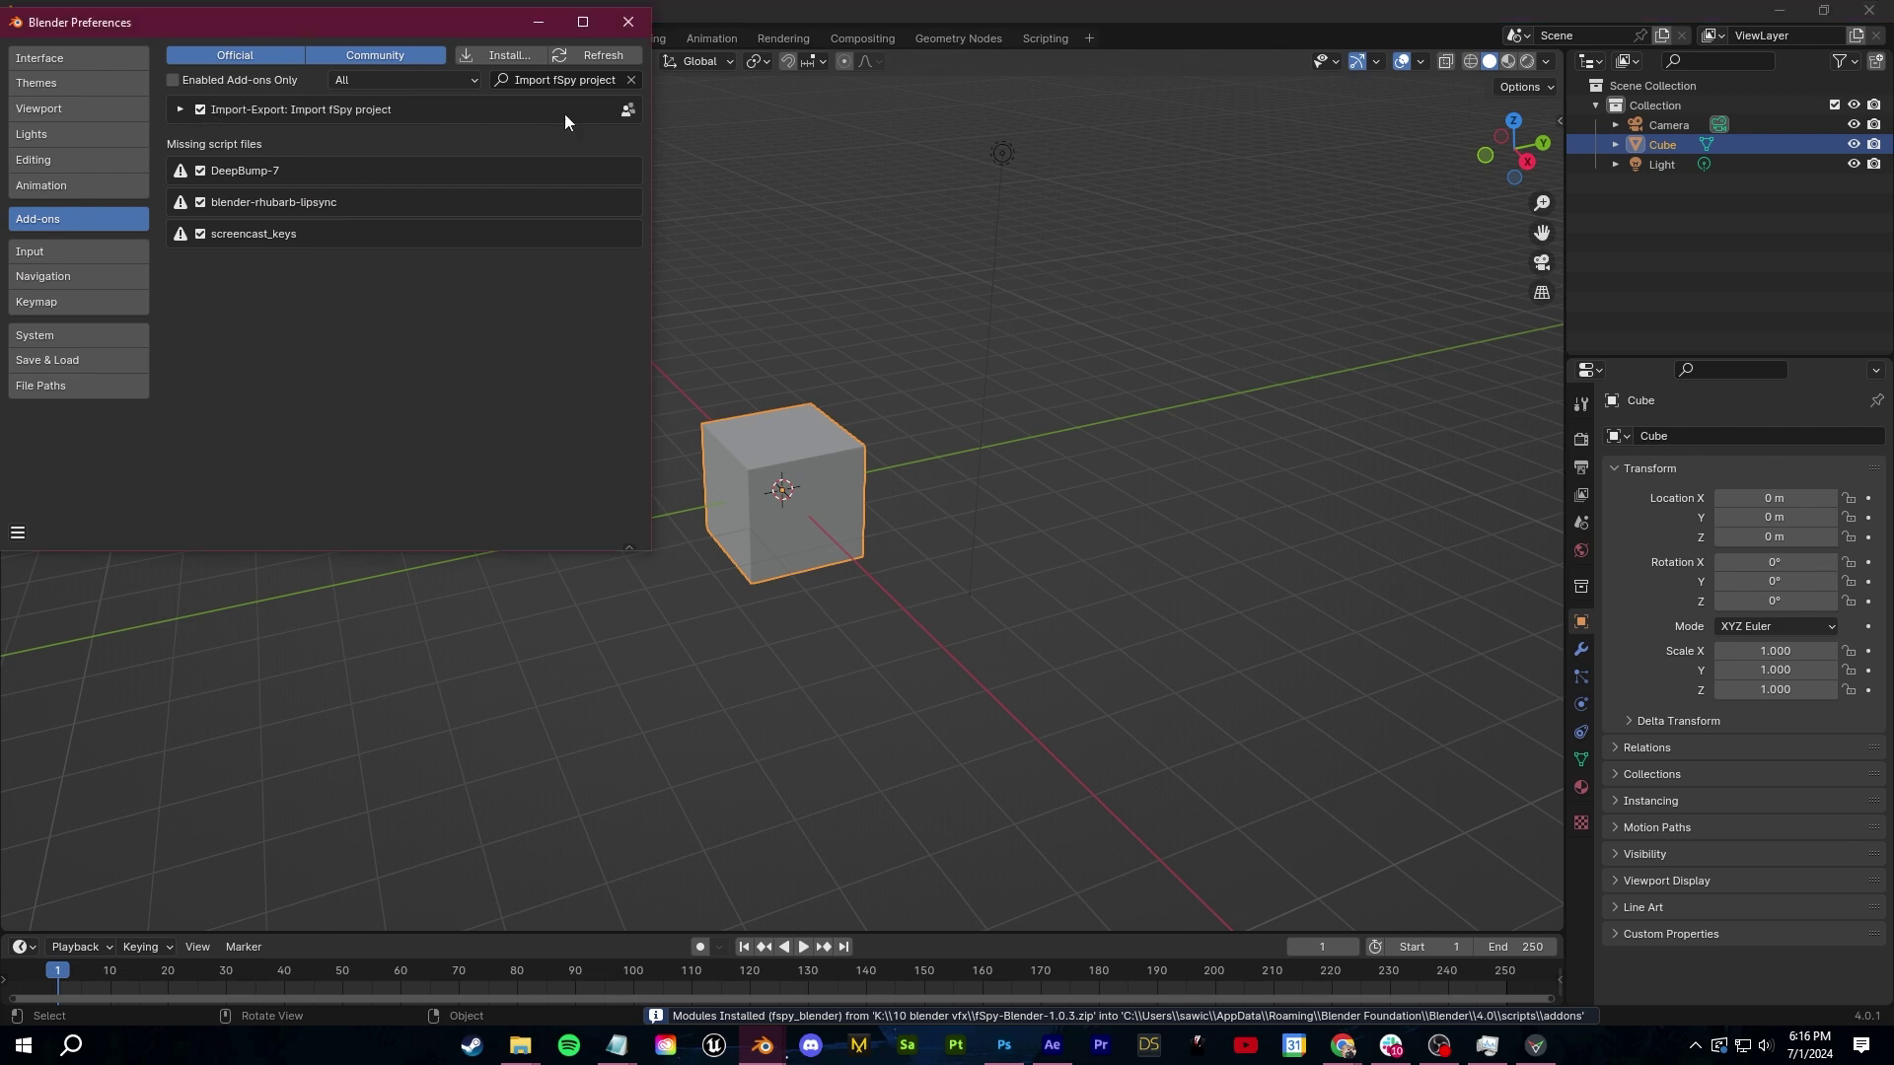
pyautogui.click(44, 35)
pyautogui.moveTo(148, 314)
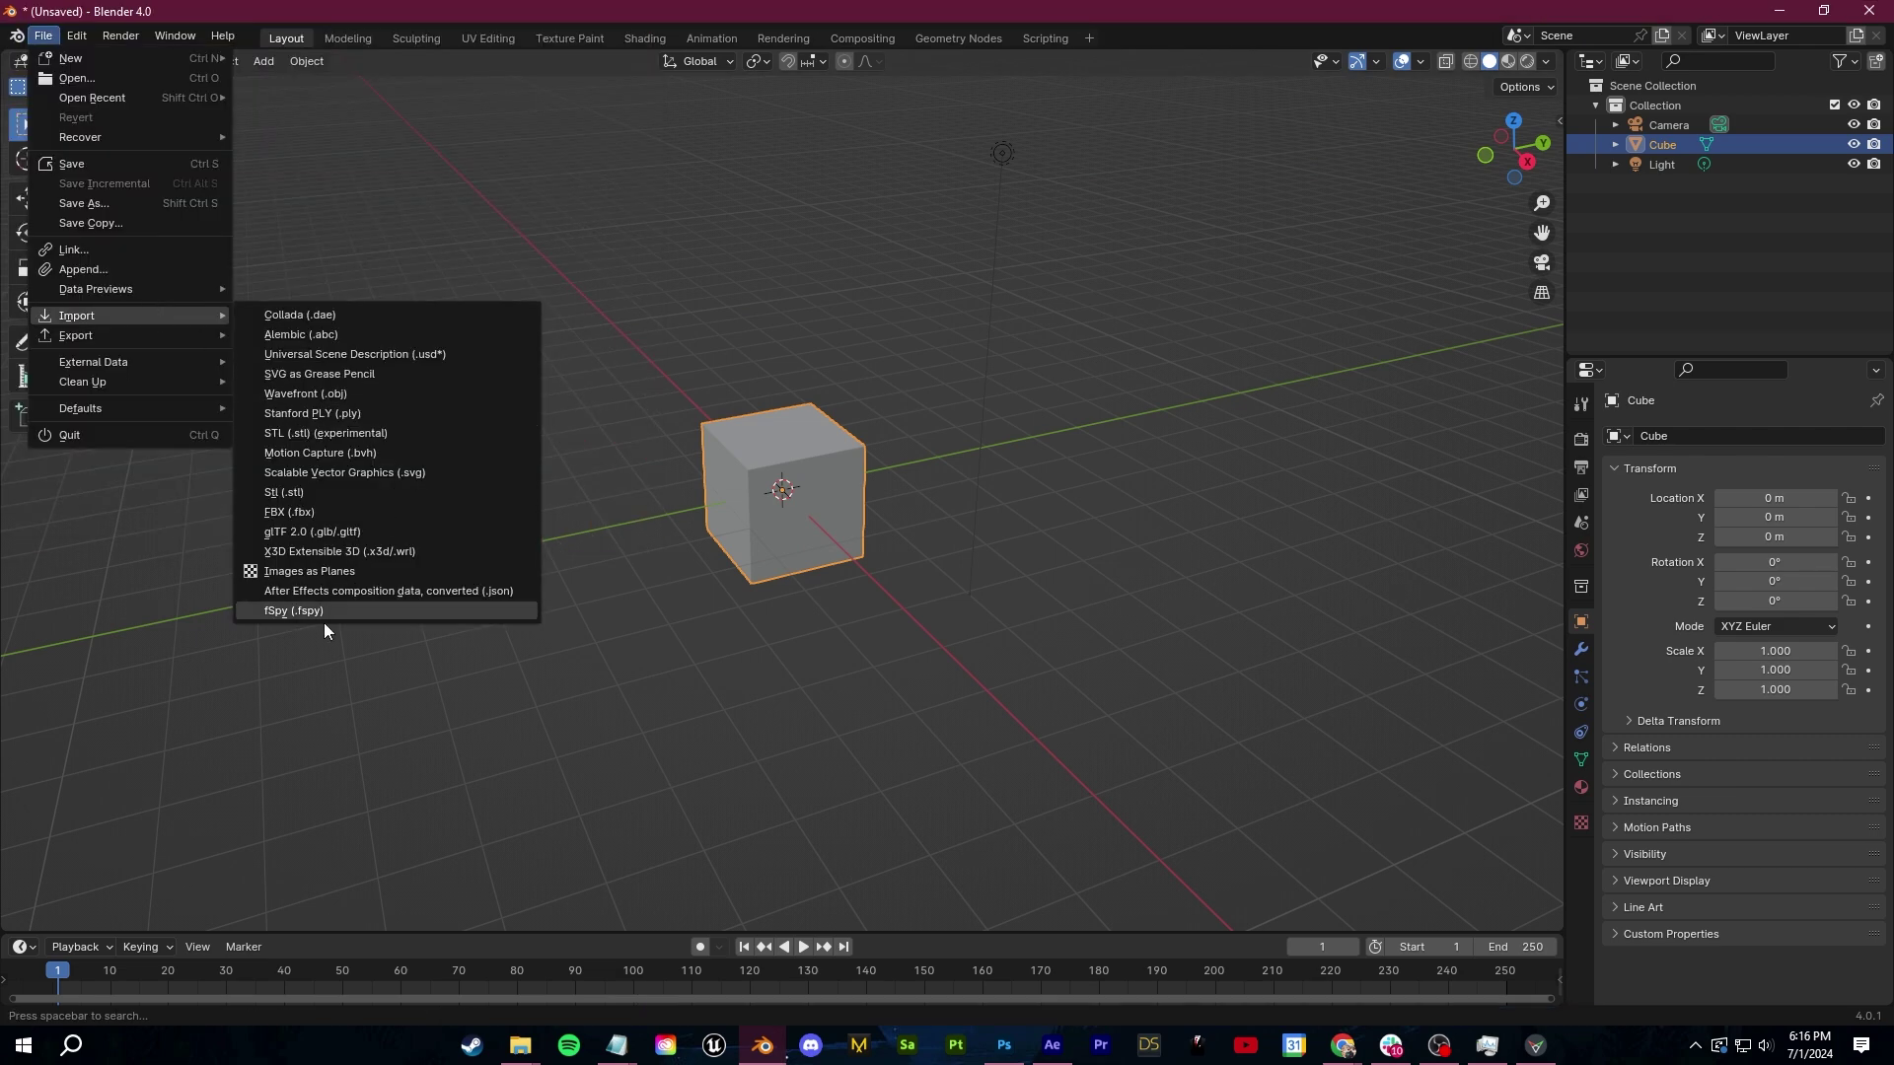
pyautogui.click(325, 618)
pyautogui.click(546, 403)
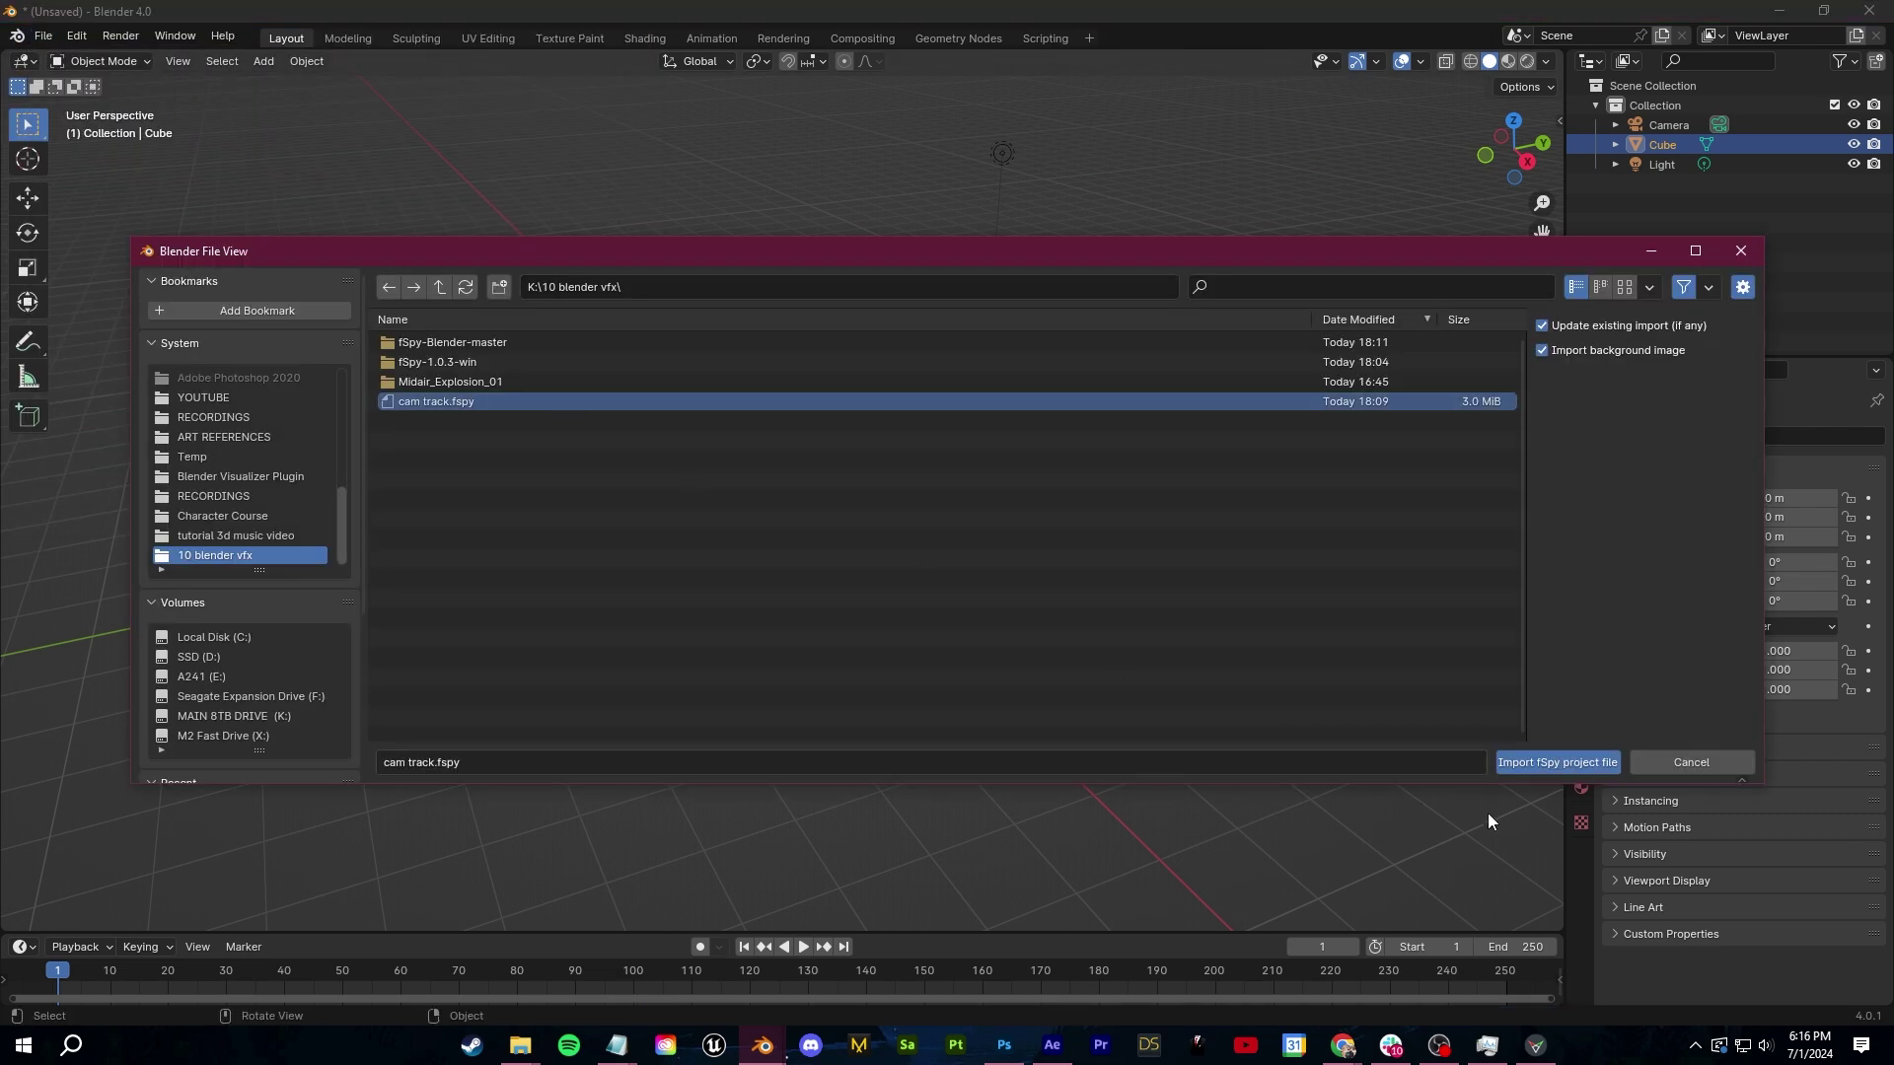
pyautogui.click(1542, 765)
pyautogui.scroll(3, 939, 678)
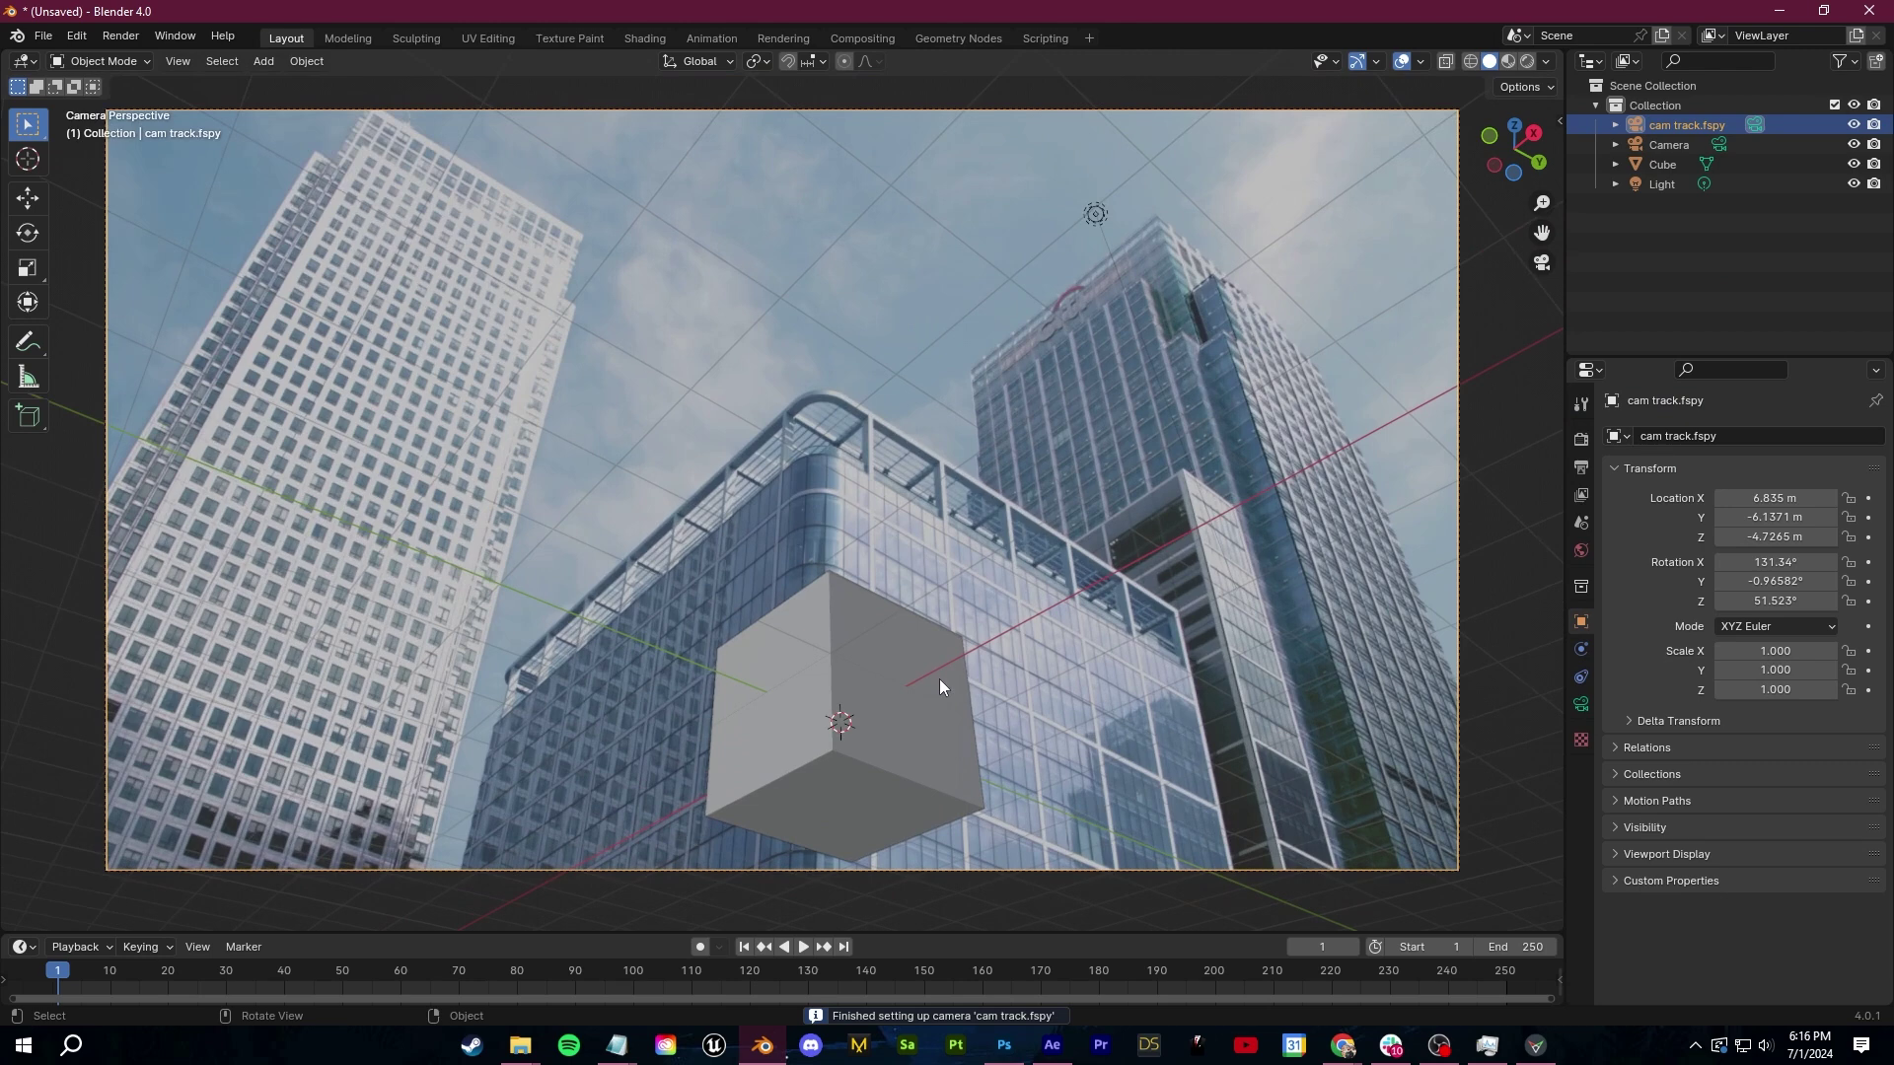
# Scale the default cube to about 1.4 and move it over the front building's corner
pyautogui.click(889, 624)
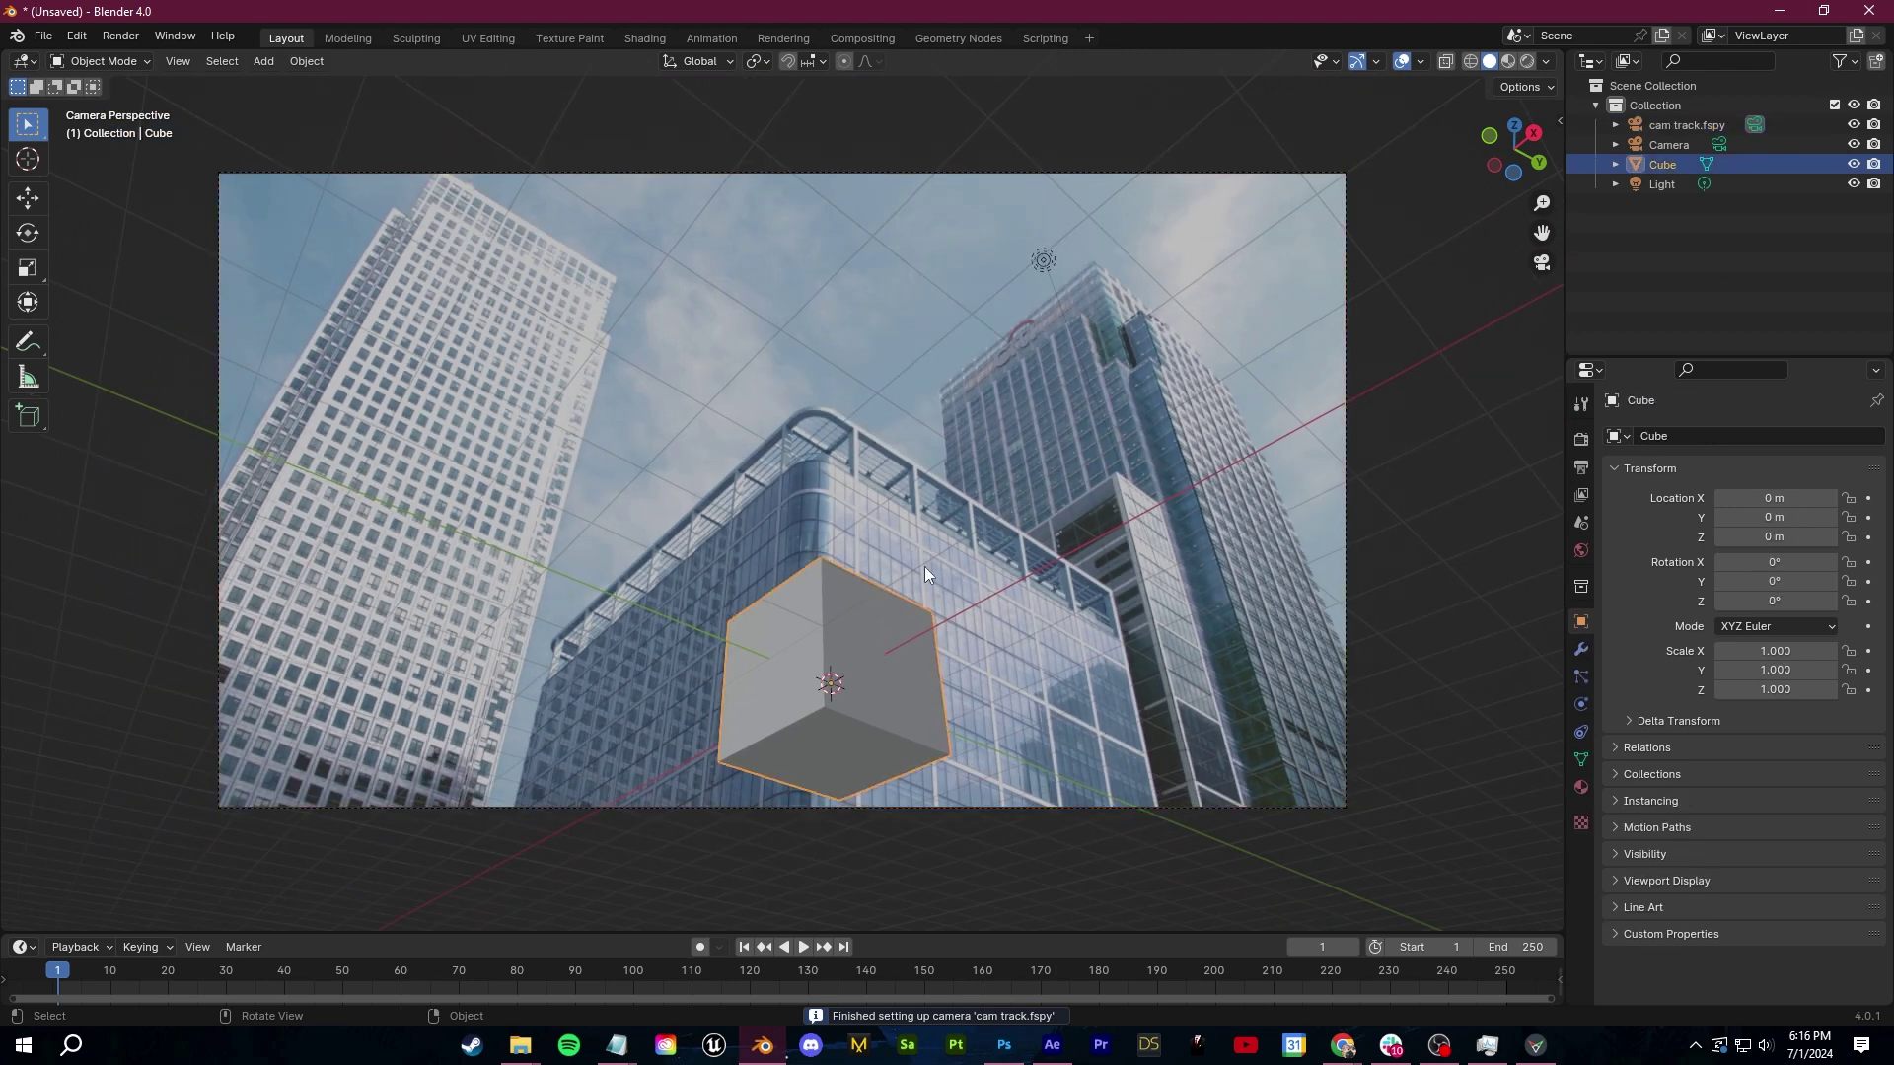
pyautogui.press('s')
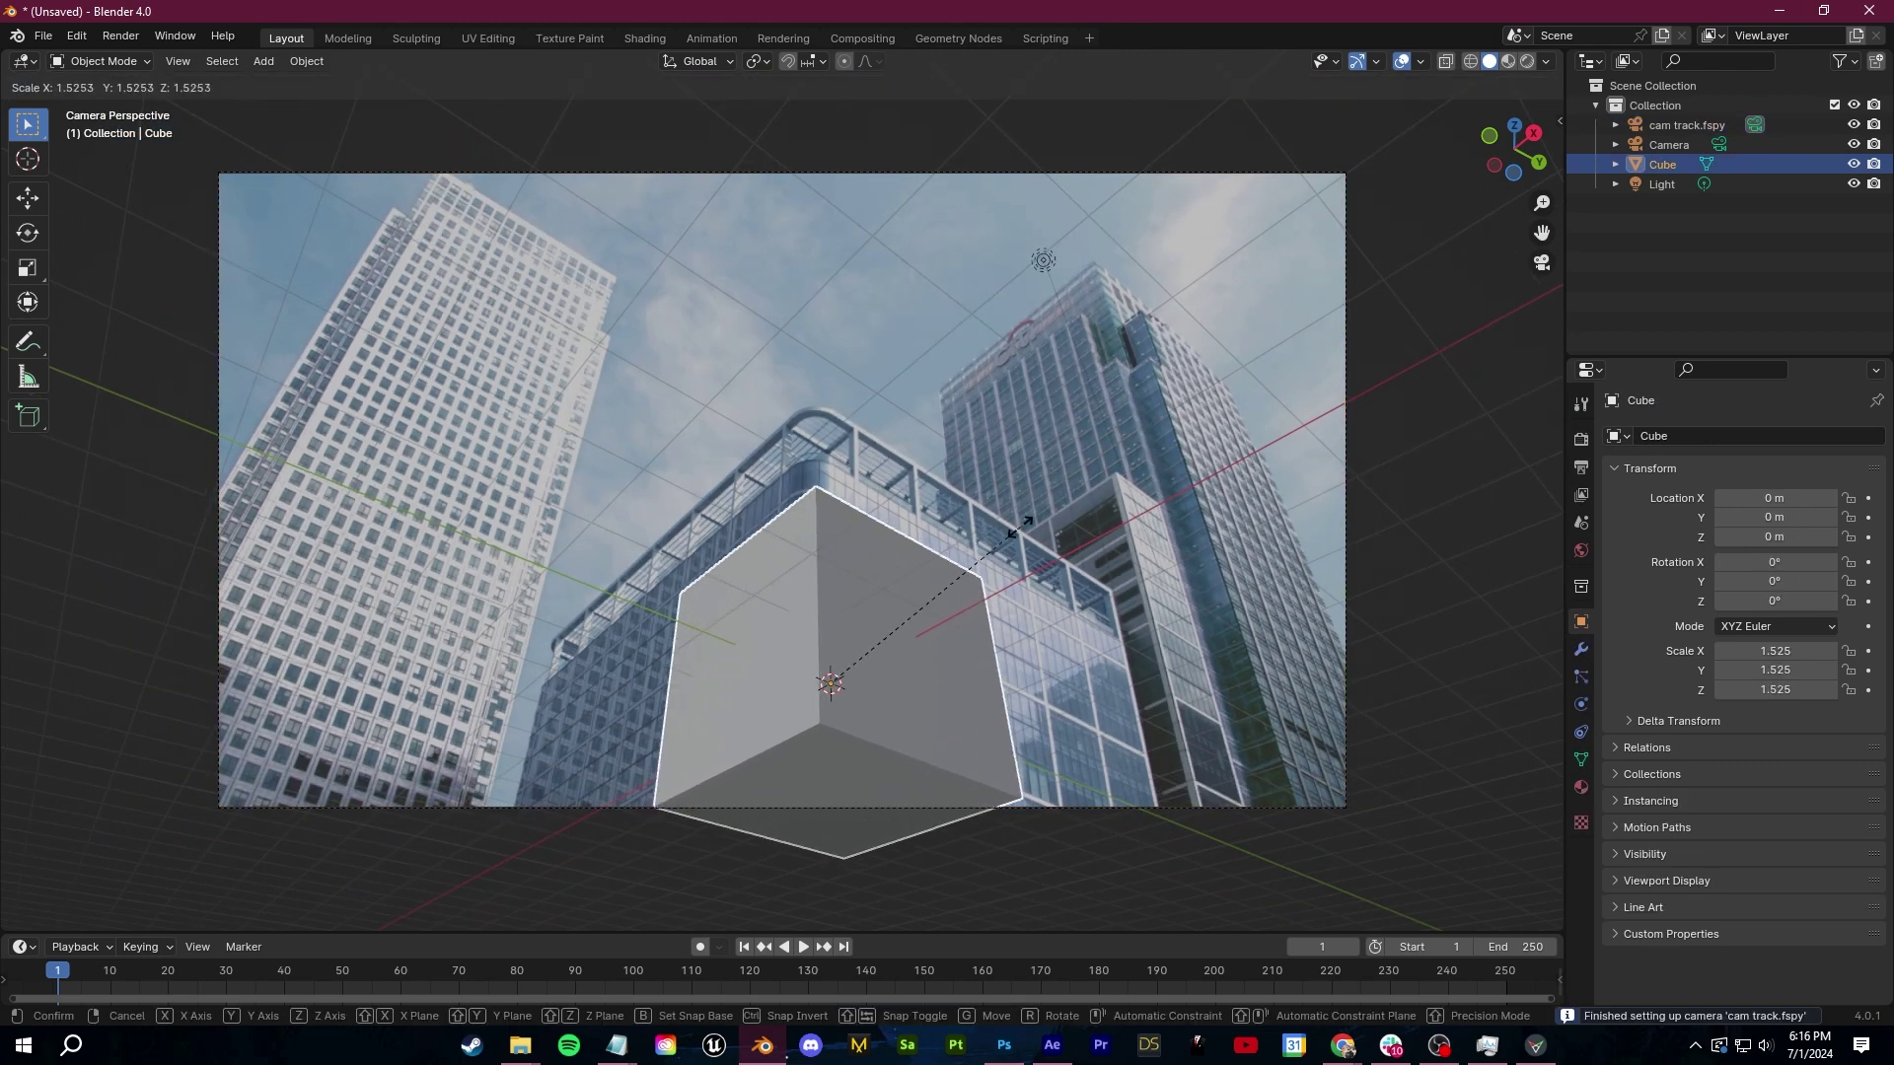
pyautogui.click(972, 532)
pyautogui.press('g')
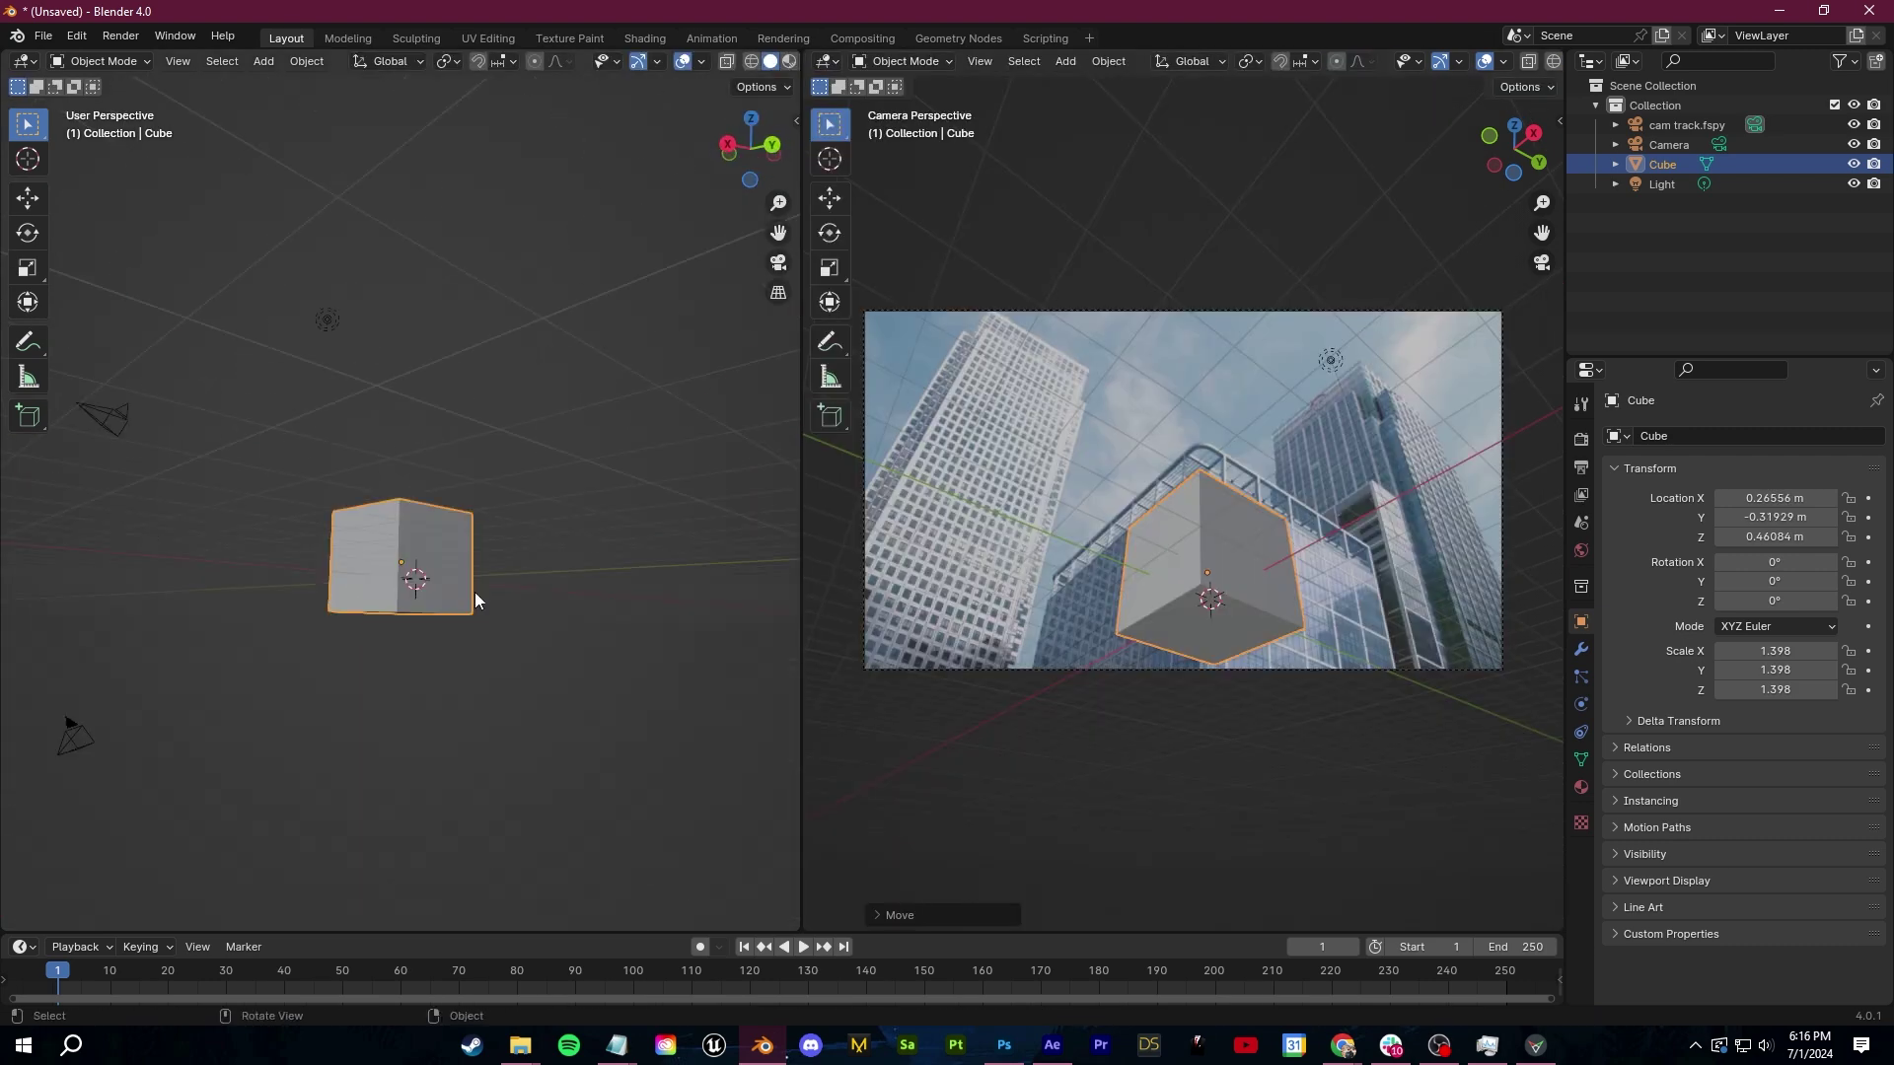
# Extrude the cube in Edit Mode to extend it along the front building's walls
pyautogui.press('Tab')
pyautogui.press('e')
pyautogui.click(786, 715)
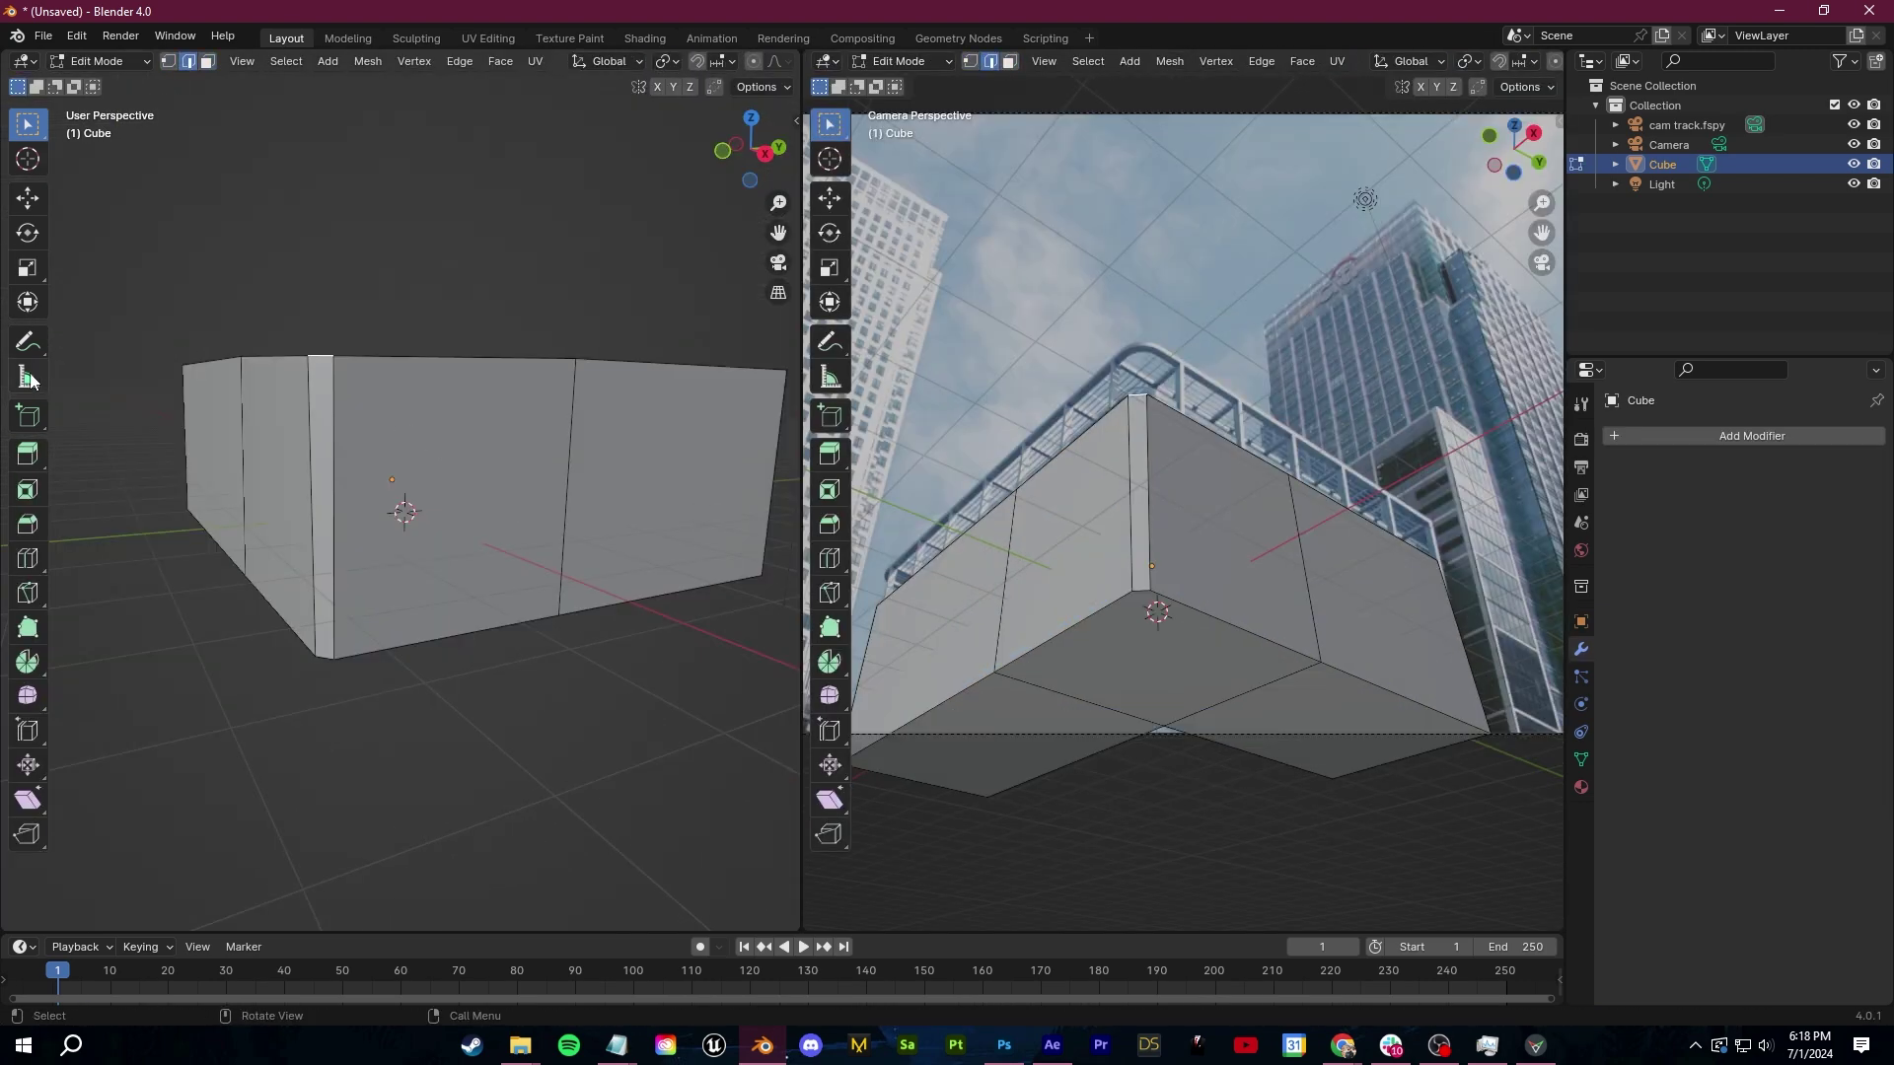
# Add one horizontal loop cut around the building mesh and shift it slightly down along Z
pyautogui.click(27, 558)
pyautogui.moveTo(345, 493); pyautogui.dragTo(346, 477)
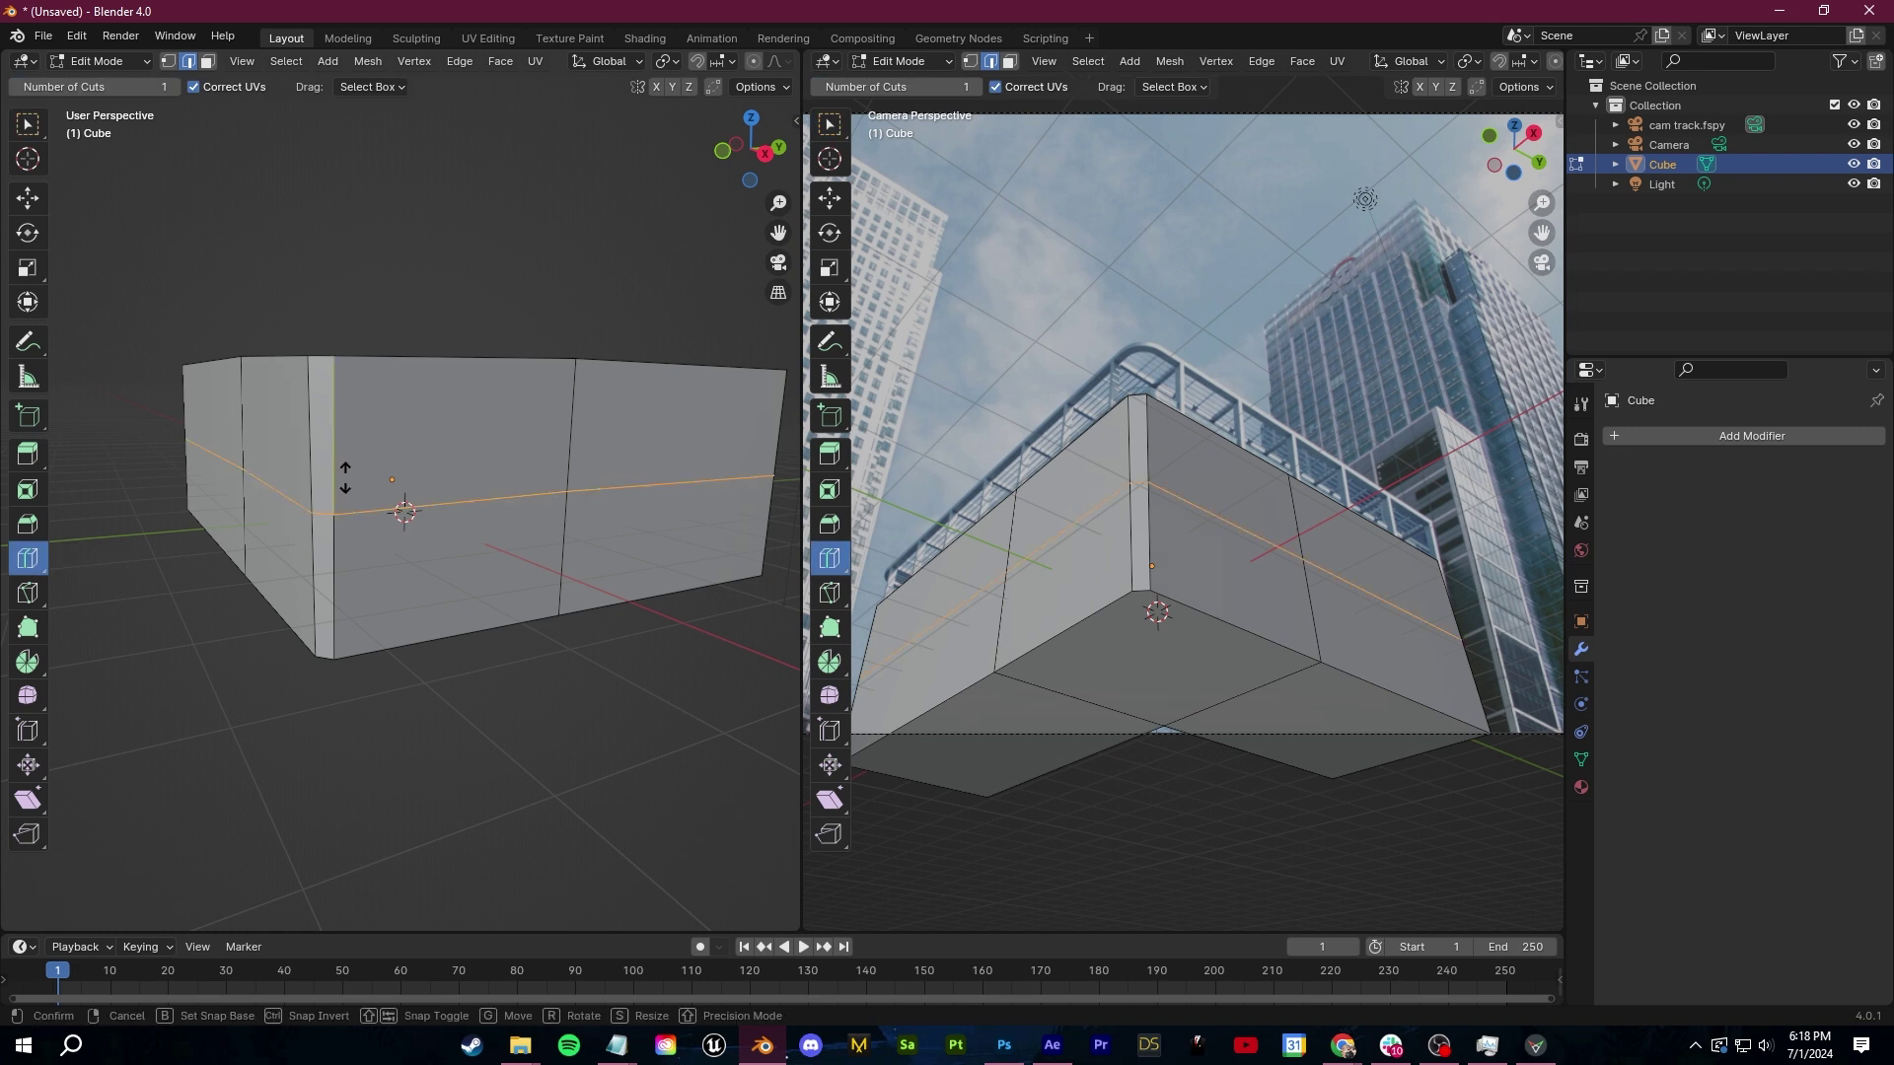
pyautogui.moveTo(344, 493); pyautogui.dragTo(393, 520, button='middle')
pyautogui.press('g')
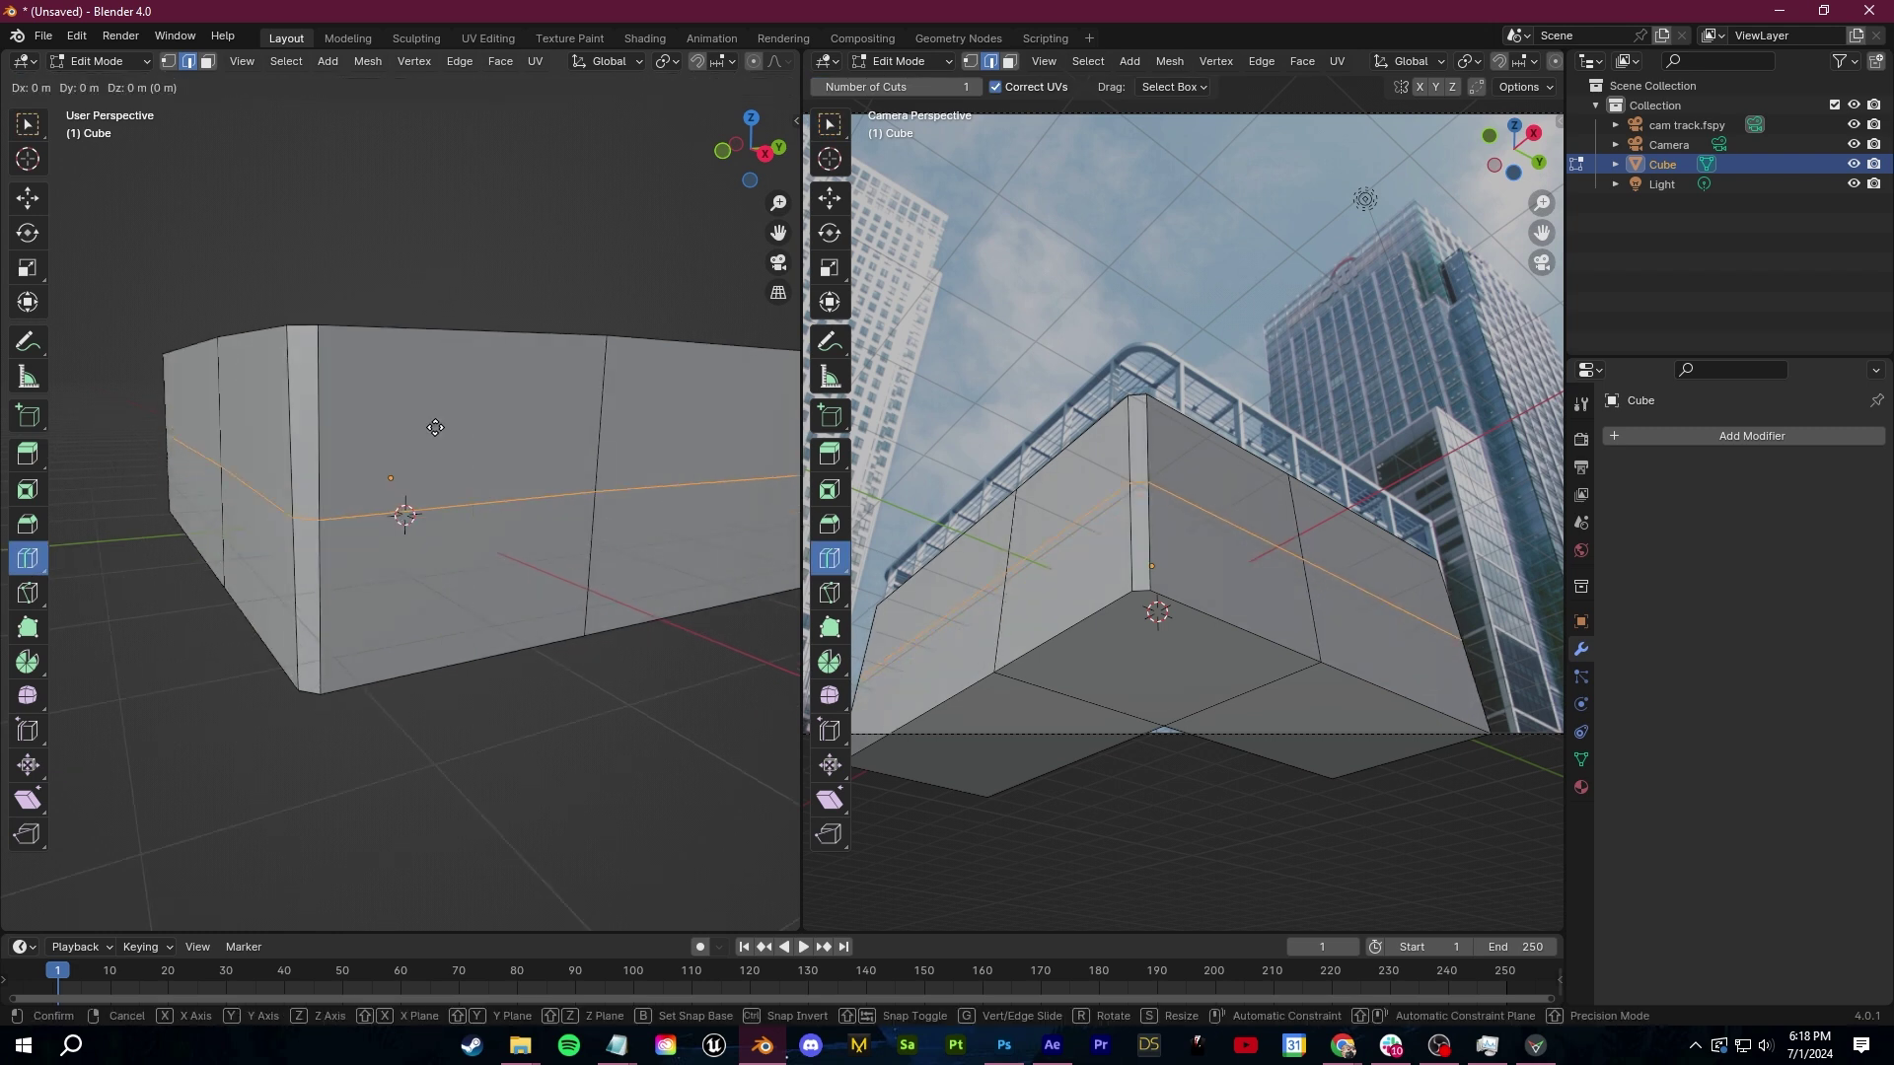
pyautogui.press('z')
pyautogui.click(443, 436)
# Delete the two adjacent upper wall faces beside the building mesh's narrow corner strip
pyautogui.click(28, 133)
pyautogui.click(512, 448)
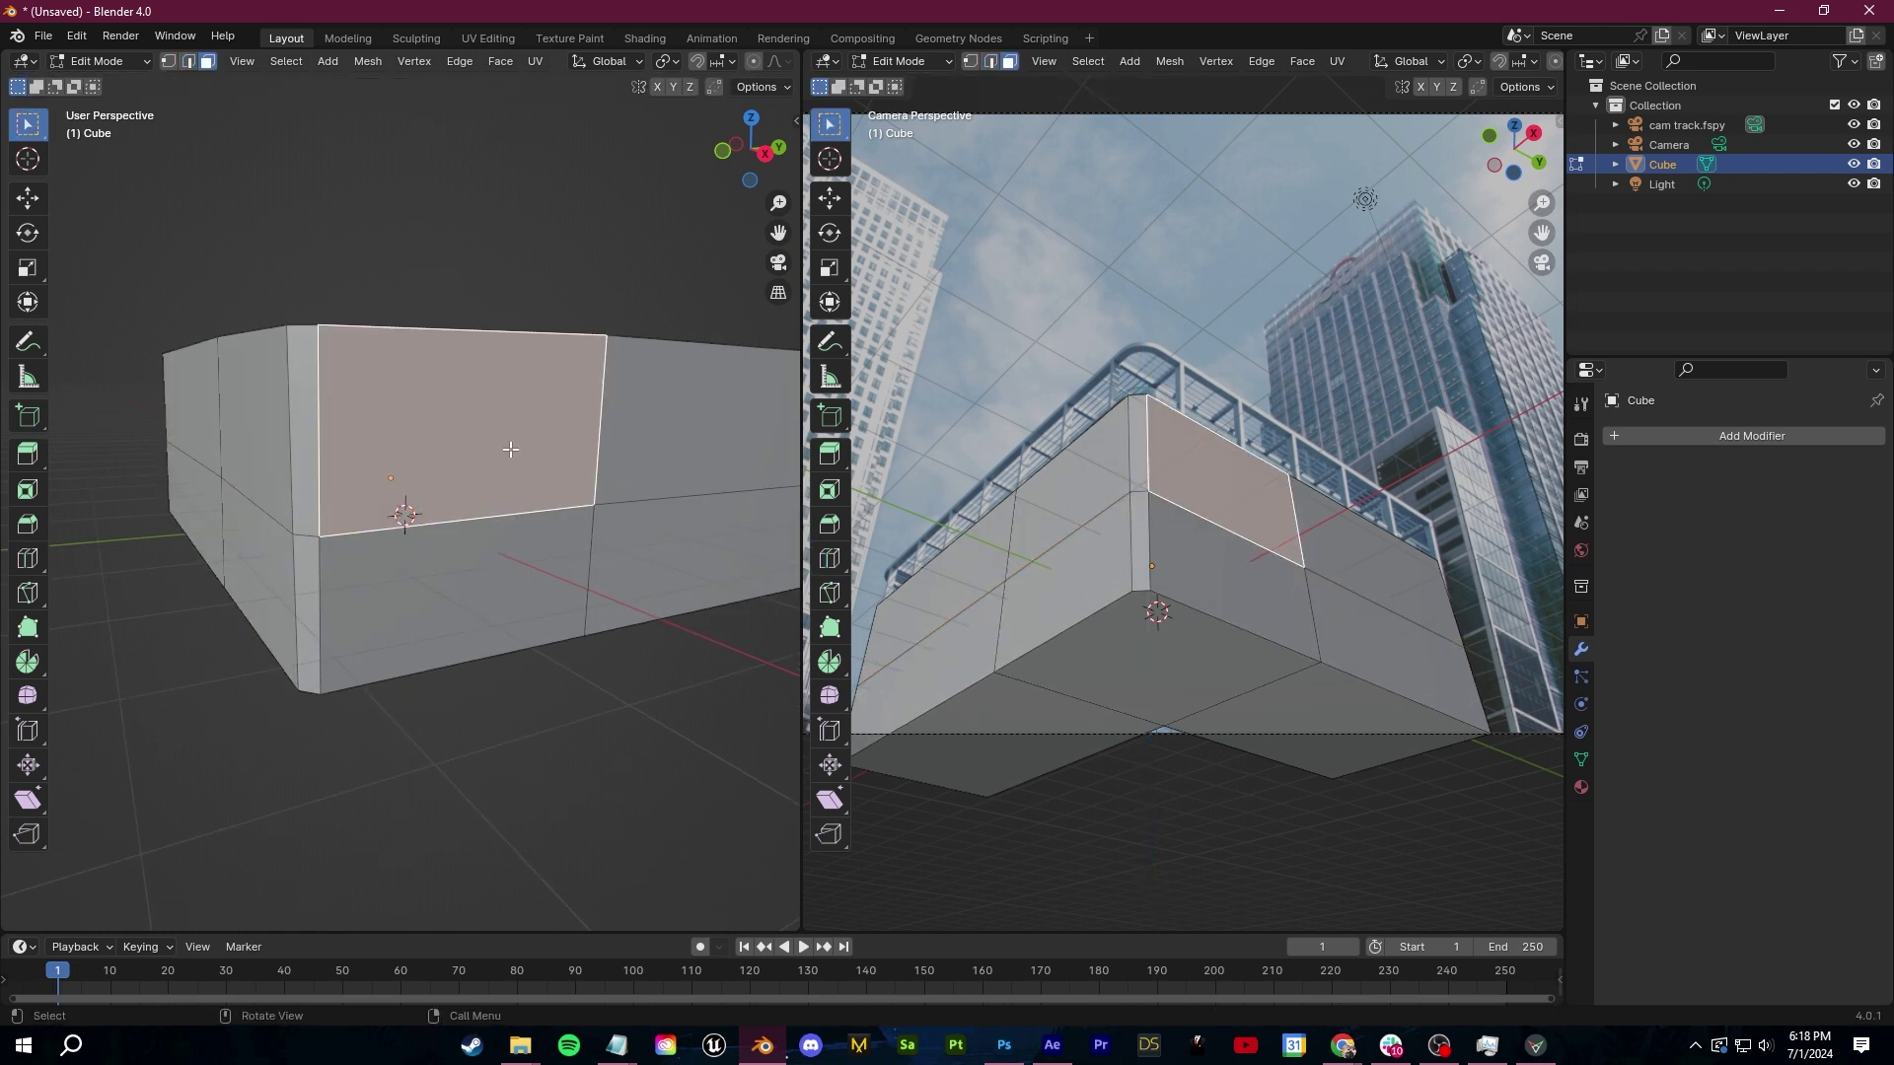
pyautogui.scroll(1, 512, 447)
pyautogui.press('x')
pyautogui.click(516, 490)
pyautogui.click(692, 389)
pyautogui.press('x')
pyautogui.click(692, 389)
pyautogui.moveTo(693, 388); pyautogui.dragTo(612, 400, button='middle')
# Add a particle system to the sphere inside the building and play the simulation
pyautogui.moveTo(1565, 310); pyautogui.dragTo(1883, 310)
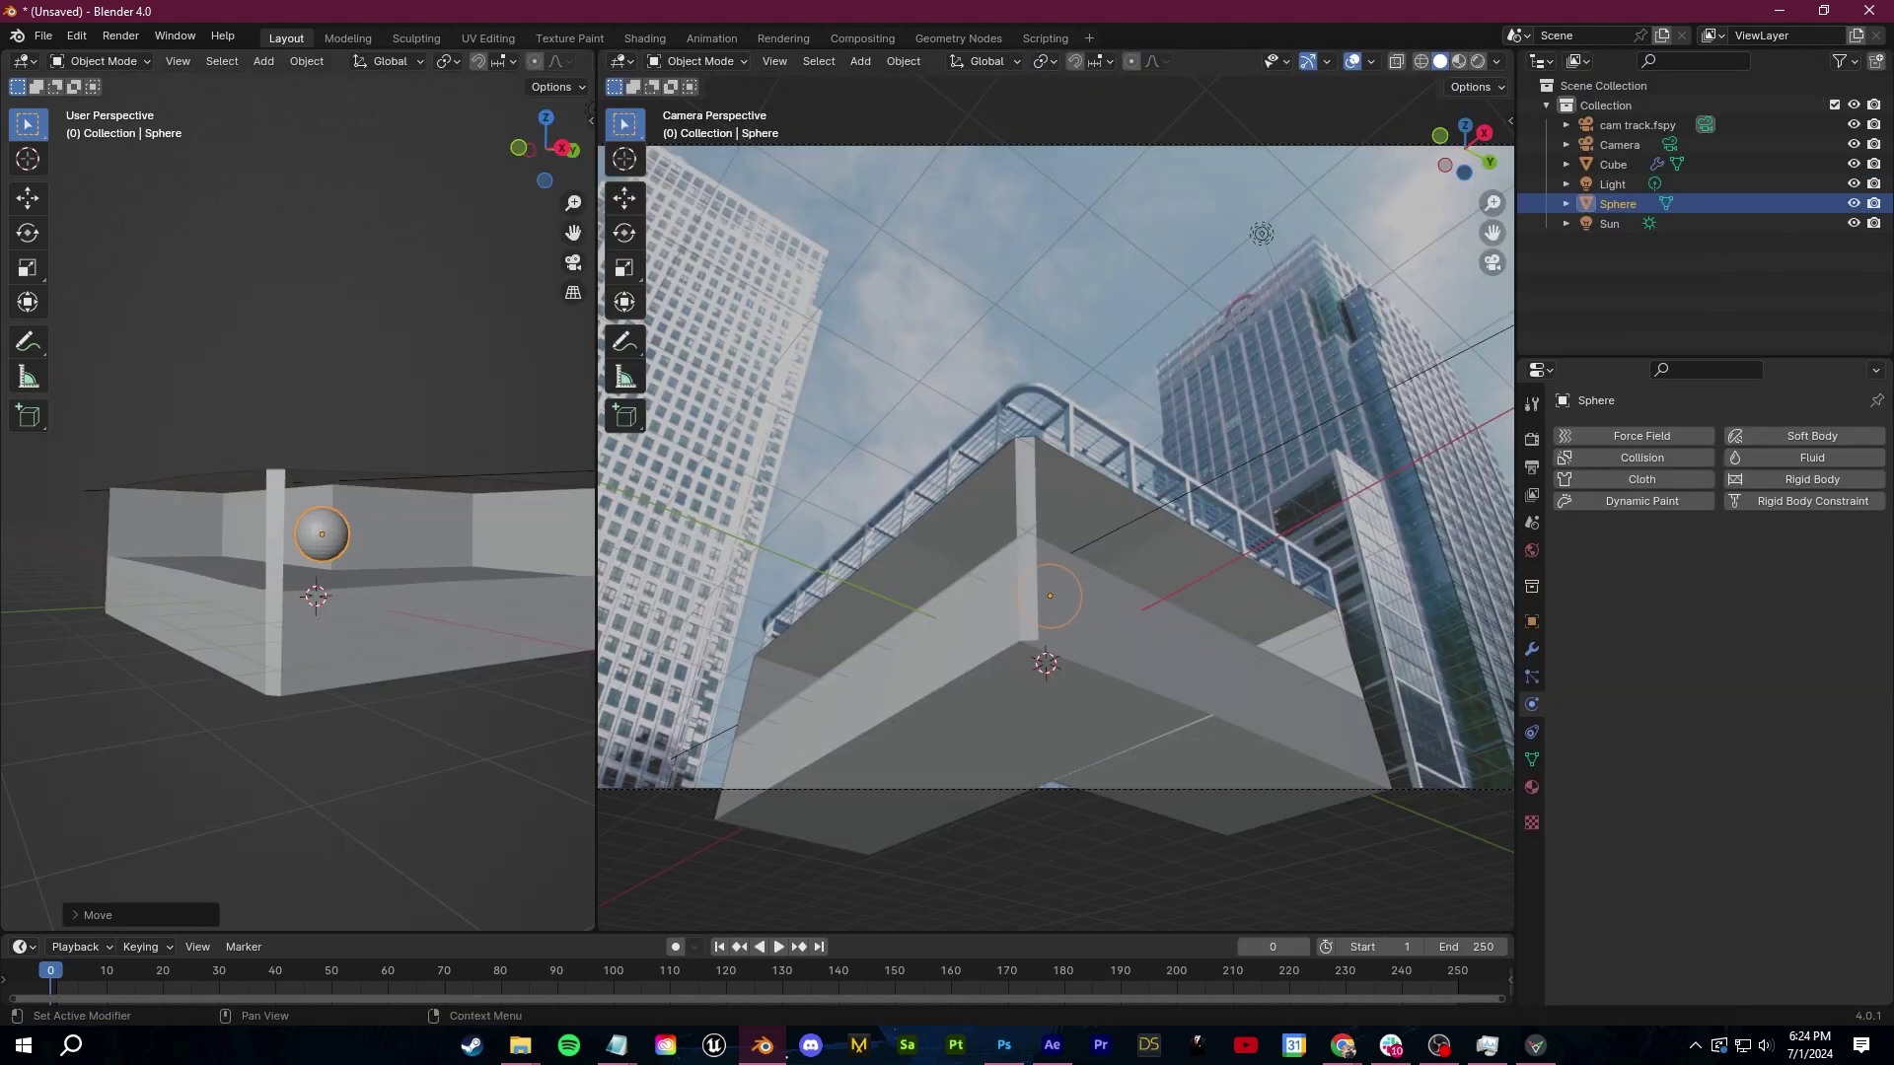
pyautogui.click(1531, 677)
pyautogui.click(1876, 435)
pyautogui.press('space')
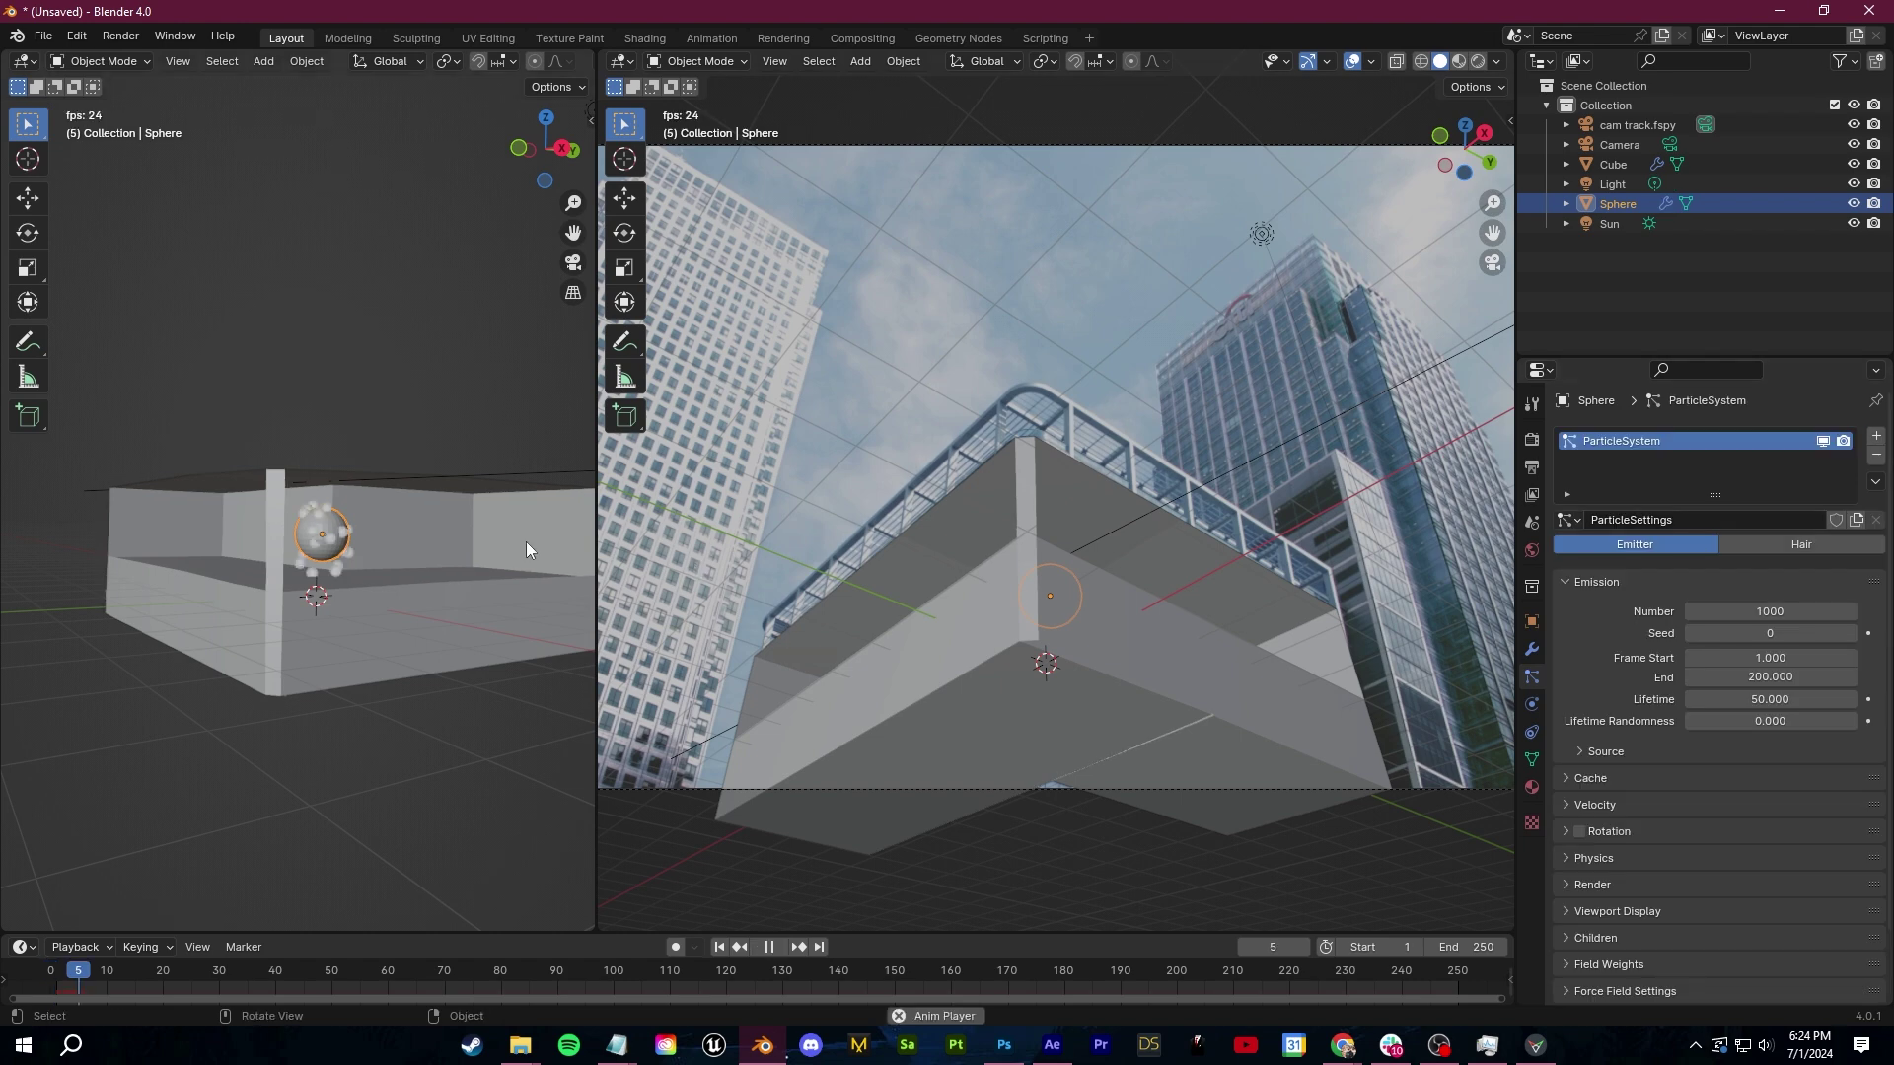
pyautogui.moveTo(505, 703)
pyautogui.mouseDown(button='middle')
pyautogui.moveTo(590, 722)
pyautogui.moveTo(501, 714)
pyautogui.mouseUp(button='middle')
pyautogui.press('space')
# Add a second UV sphere, move it above the building, and resize it
pyautogui.hotkey('shift', 'a')
pyautogui.moveTo(408, 312)
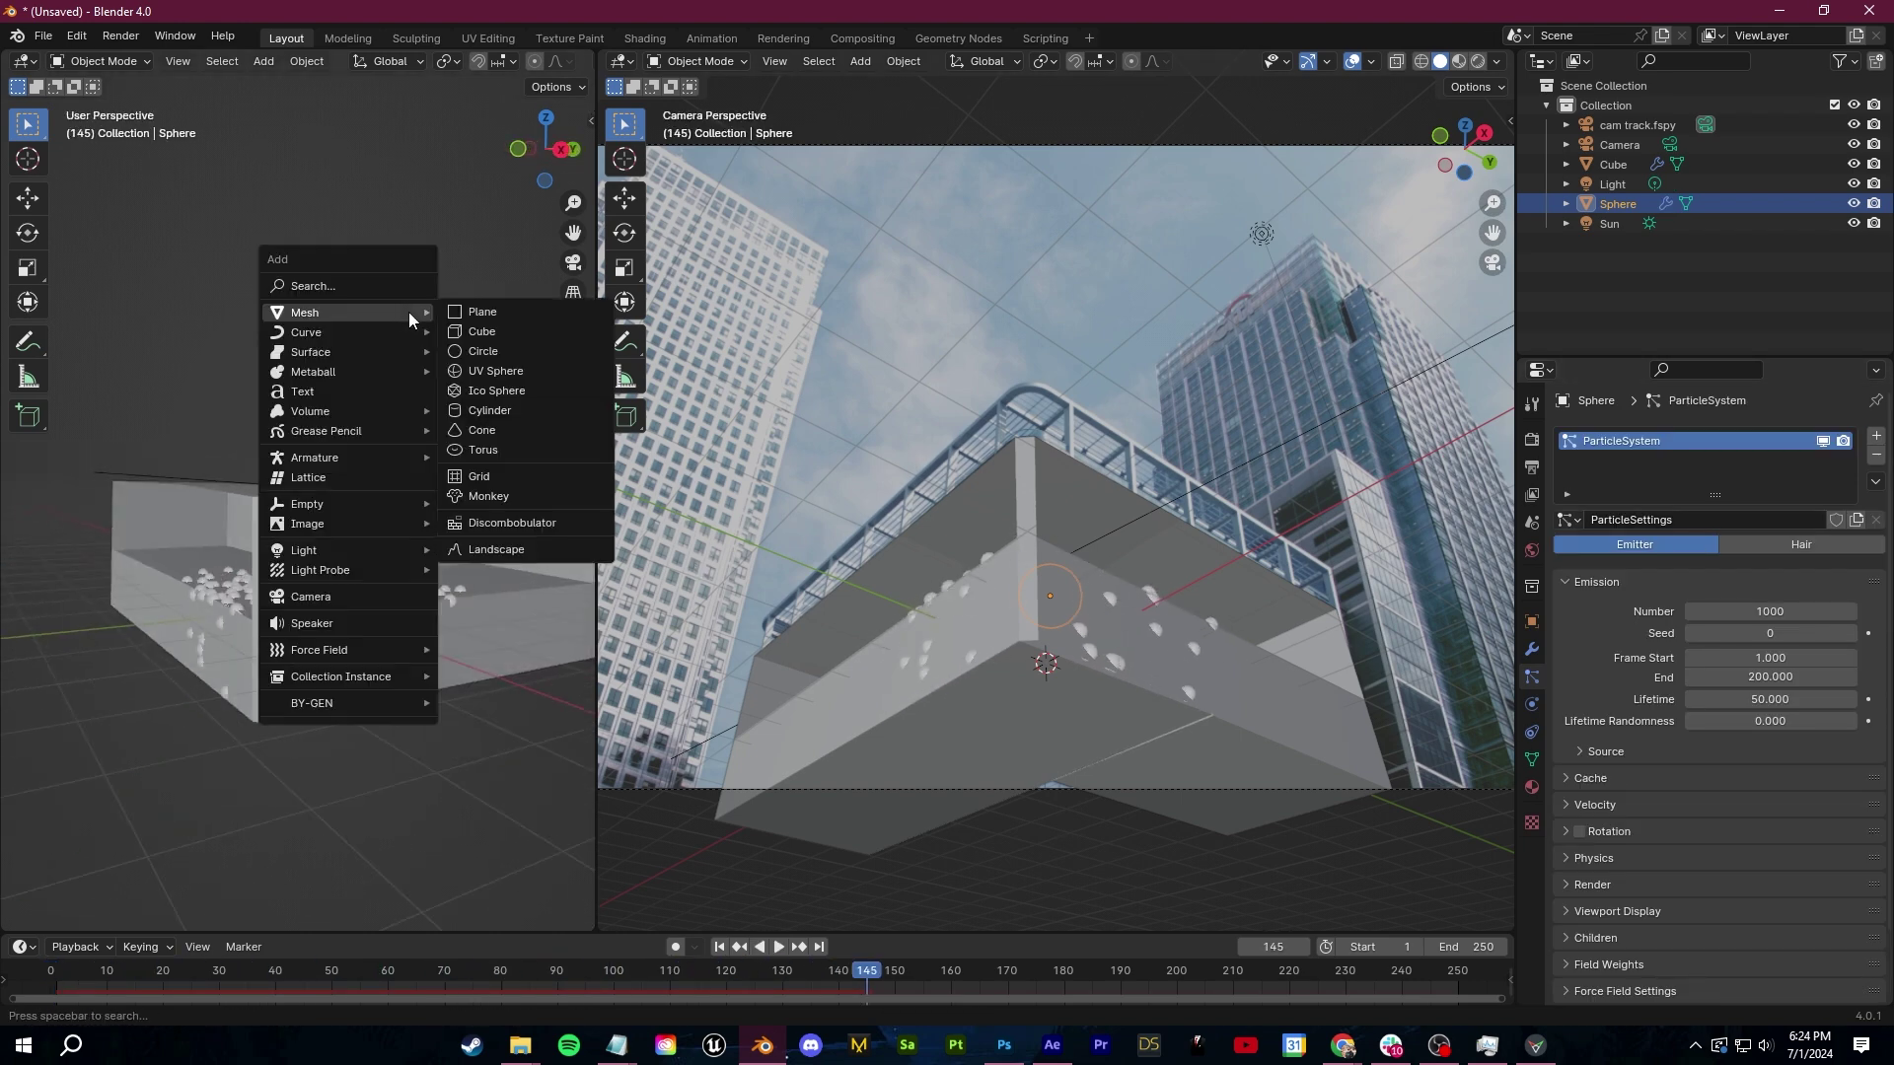
pyautogui.click(515, 371)
pyautogui.press('g')
pyautogui.click(437, 94)
pyautogui.press('s')
# Render the emitter sphere's particles as objects using Sphere.001 as the instance, and preview the simulation
pyautogui.click(318, 545)
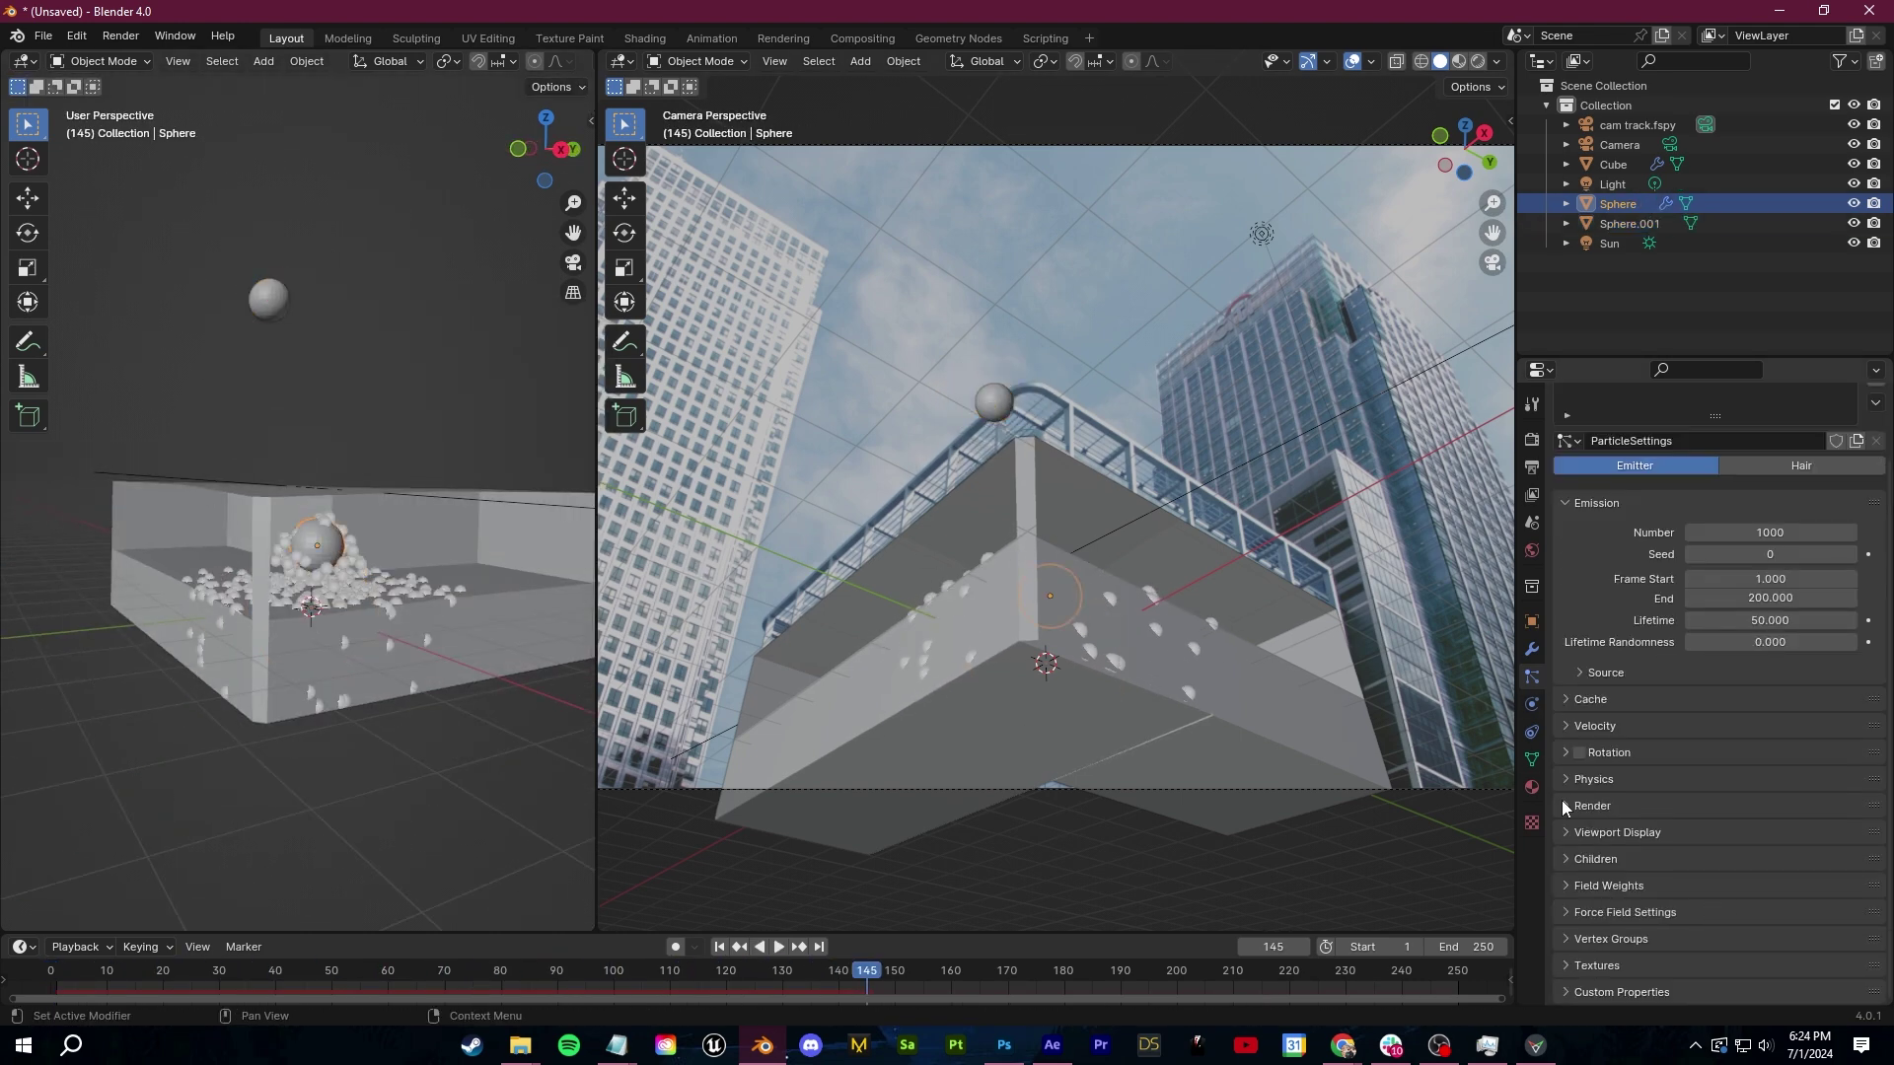
pyautogui.click(1565, 807)
pyautogui.click(1771, 717)
pyautogui.click(1771, 824)
pyautogui.press('space')
pyautogui.scroll(4, 1046, 552)
pyautogui.click(336, 598)
pyautogui.scroll(-4, 410, 700)
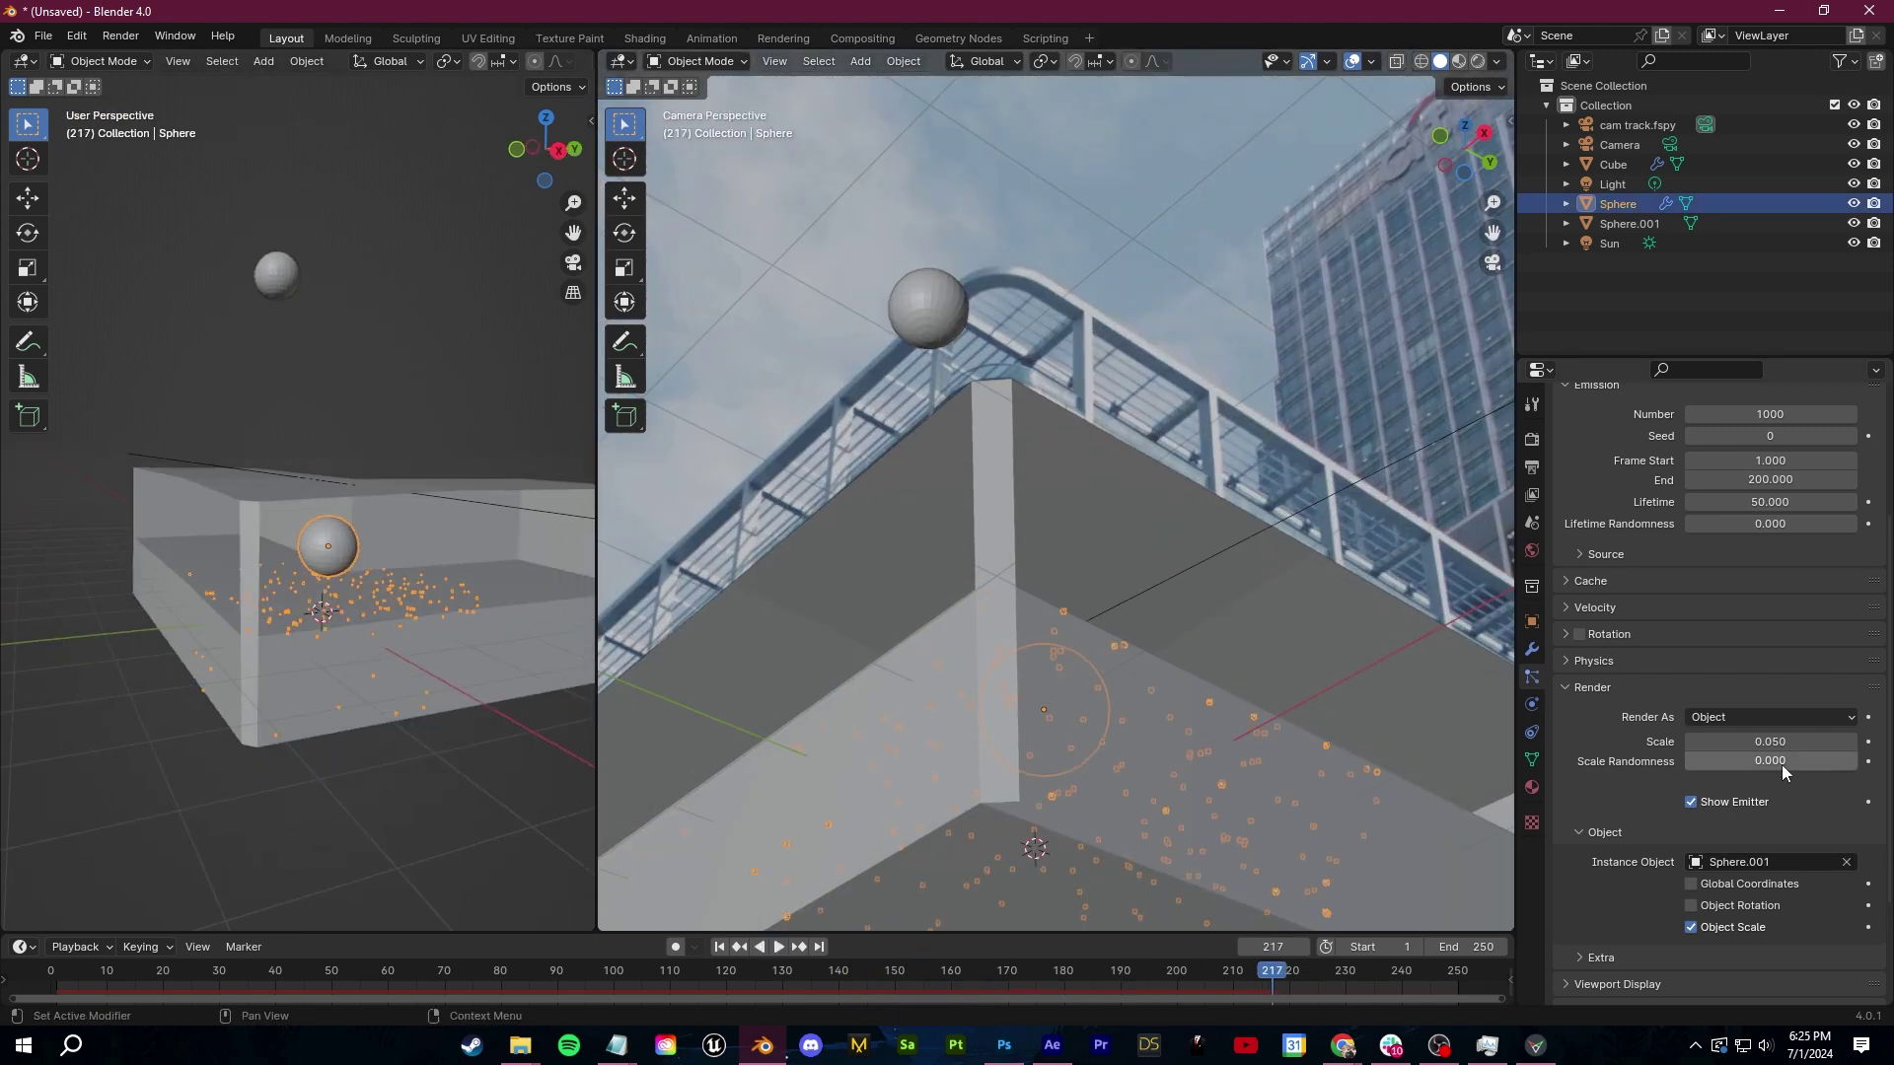
# Set the particle scale to 0.390, scale randomness to 0.452 and number to 1119, and preview the simulation
pyautogui.moveTo(1770, 741); pyautogui.dragTo(1805, 742)
pyautogui.moveTo(1736, 761); pyautogui.dragTo(1807, 762)
pyautogui.scroll(5, 1771, 671)
pyautogui.moveTo(1770, 611); pyautogui.dragTo(1825, 612)
pyautogui.press('space')
pyautogui.scroll(-3, 532, 634)
pyautogui.scroll(-4, 1044, 803)
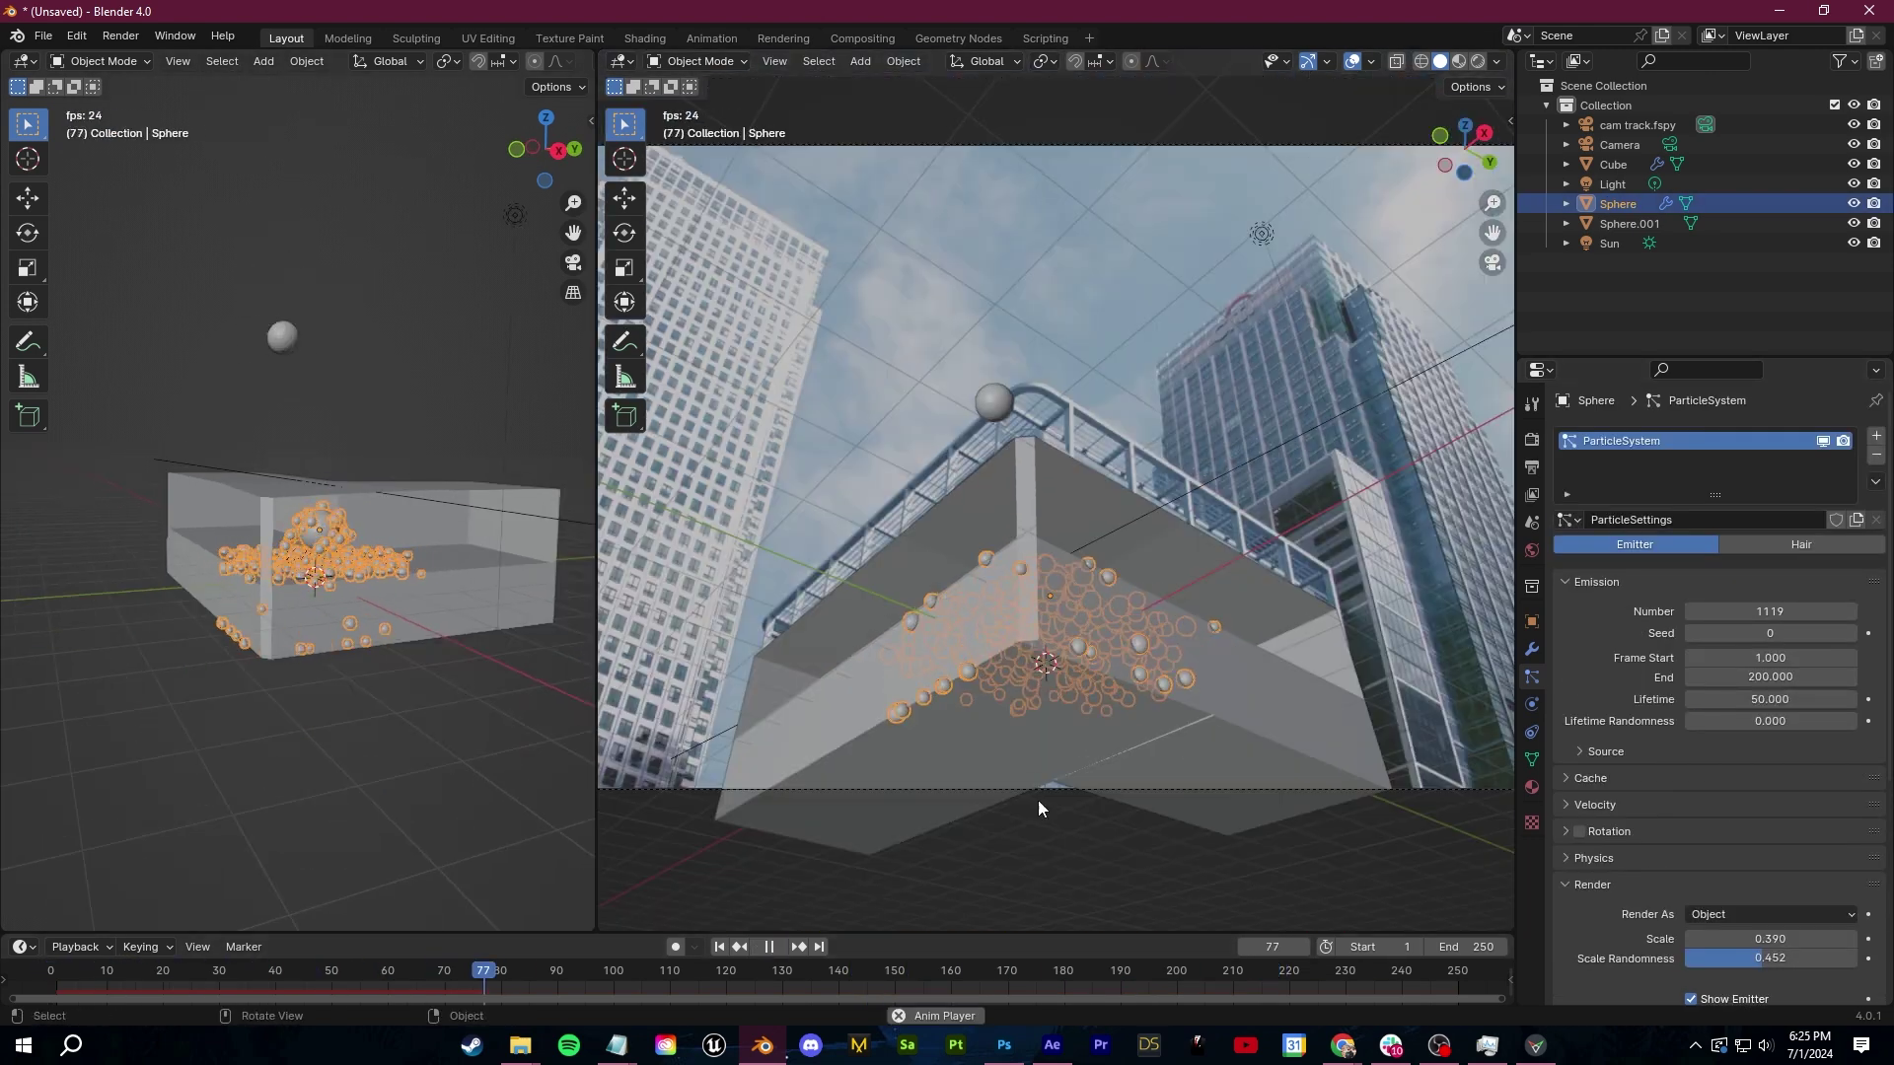
pyautogui.press('space')
# Try a gravity field weight of 2 for the particles
pyautogui.scroll(-10, 1617, 740)
pyautogui.doubleClick(1783, 713)
pyautogui.write('2')
pyautogui.press('space')
# Set the particles' gravity field weight to -10 and play the simulation
pyautogui.doubleClick(1783, 713)
pyautogui.write('-10')
pyautogui.press('Return')
pyautogui.press('space')
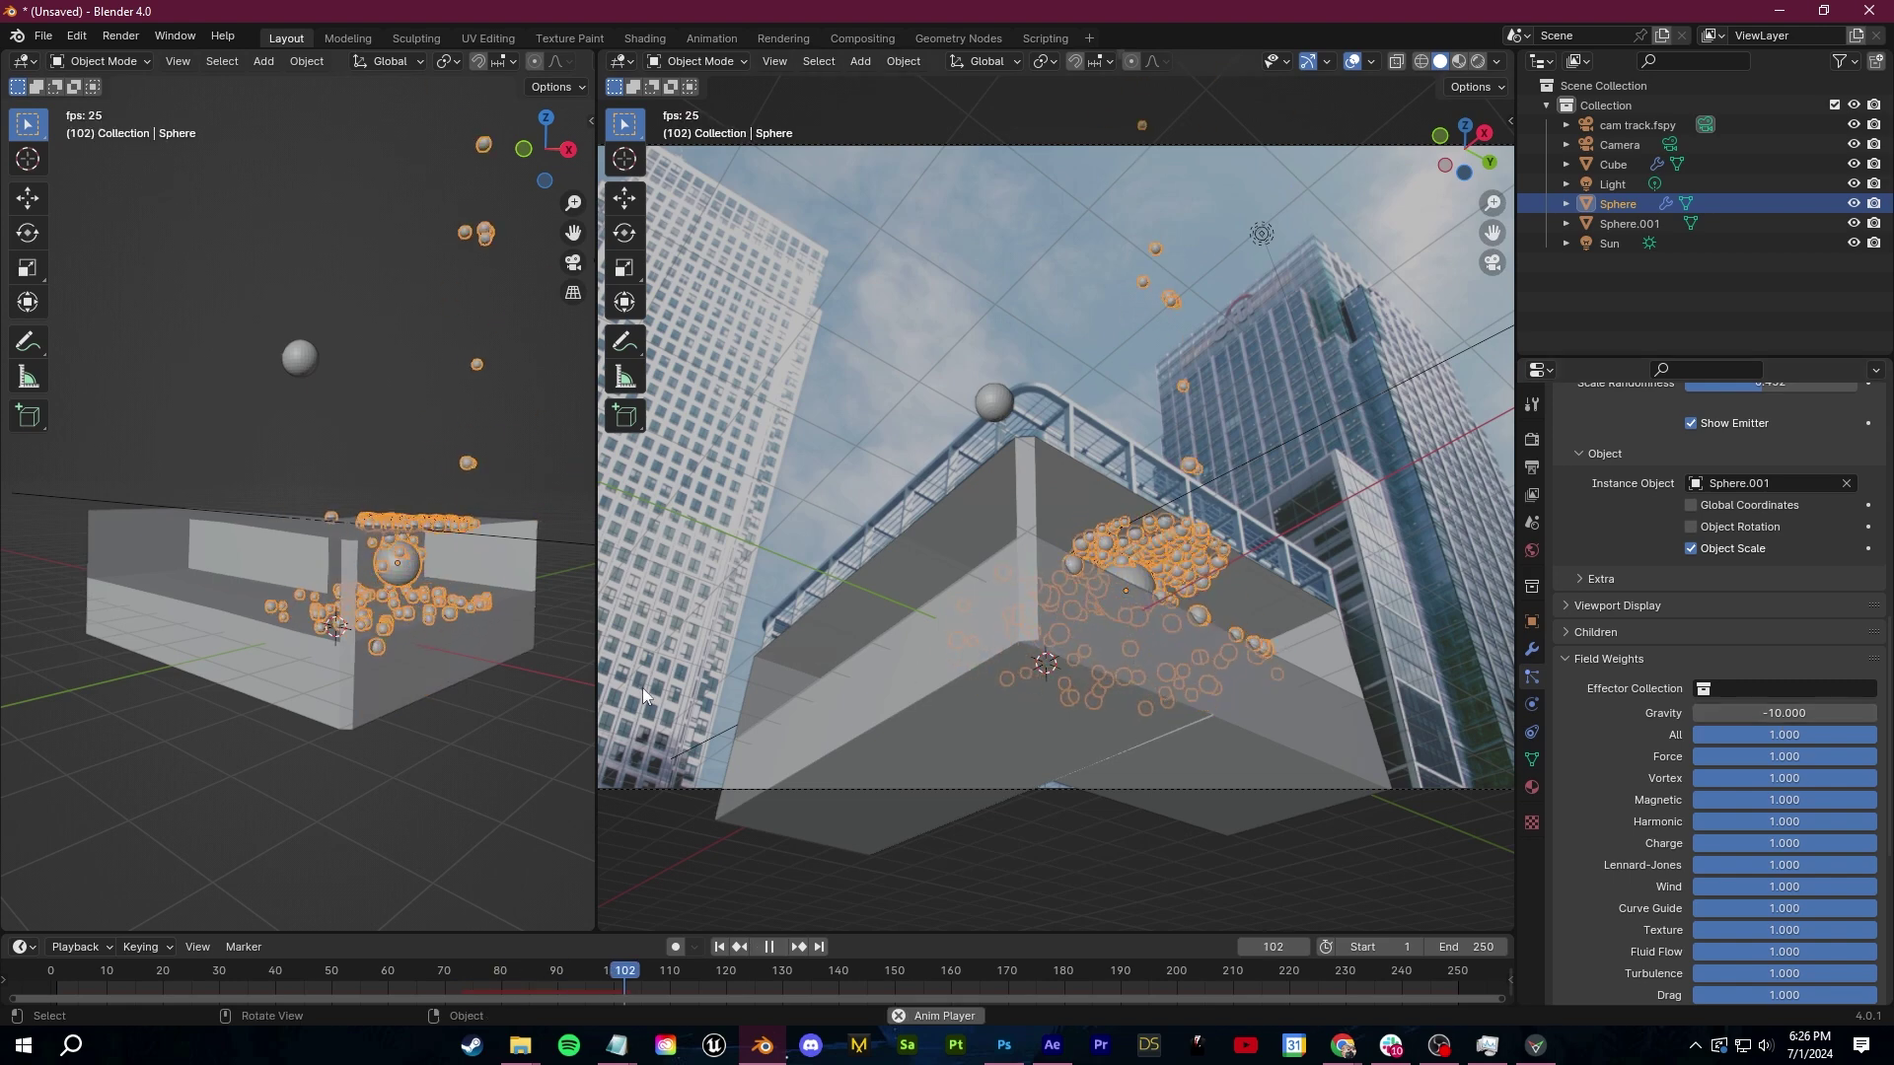
pyautogui.press('space')
# Try hiding the emitter sphere in the particle render settings while previewing the simulation
pyautogui.scroll(8, 1582, 802)
pyautogui.click(1691, 801)
pyautogui.press('space')
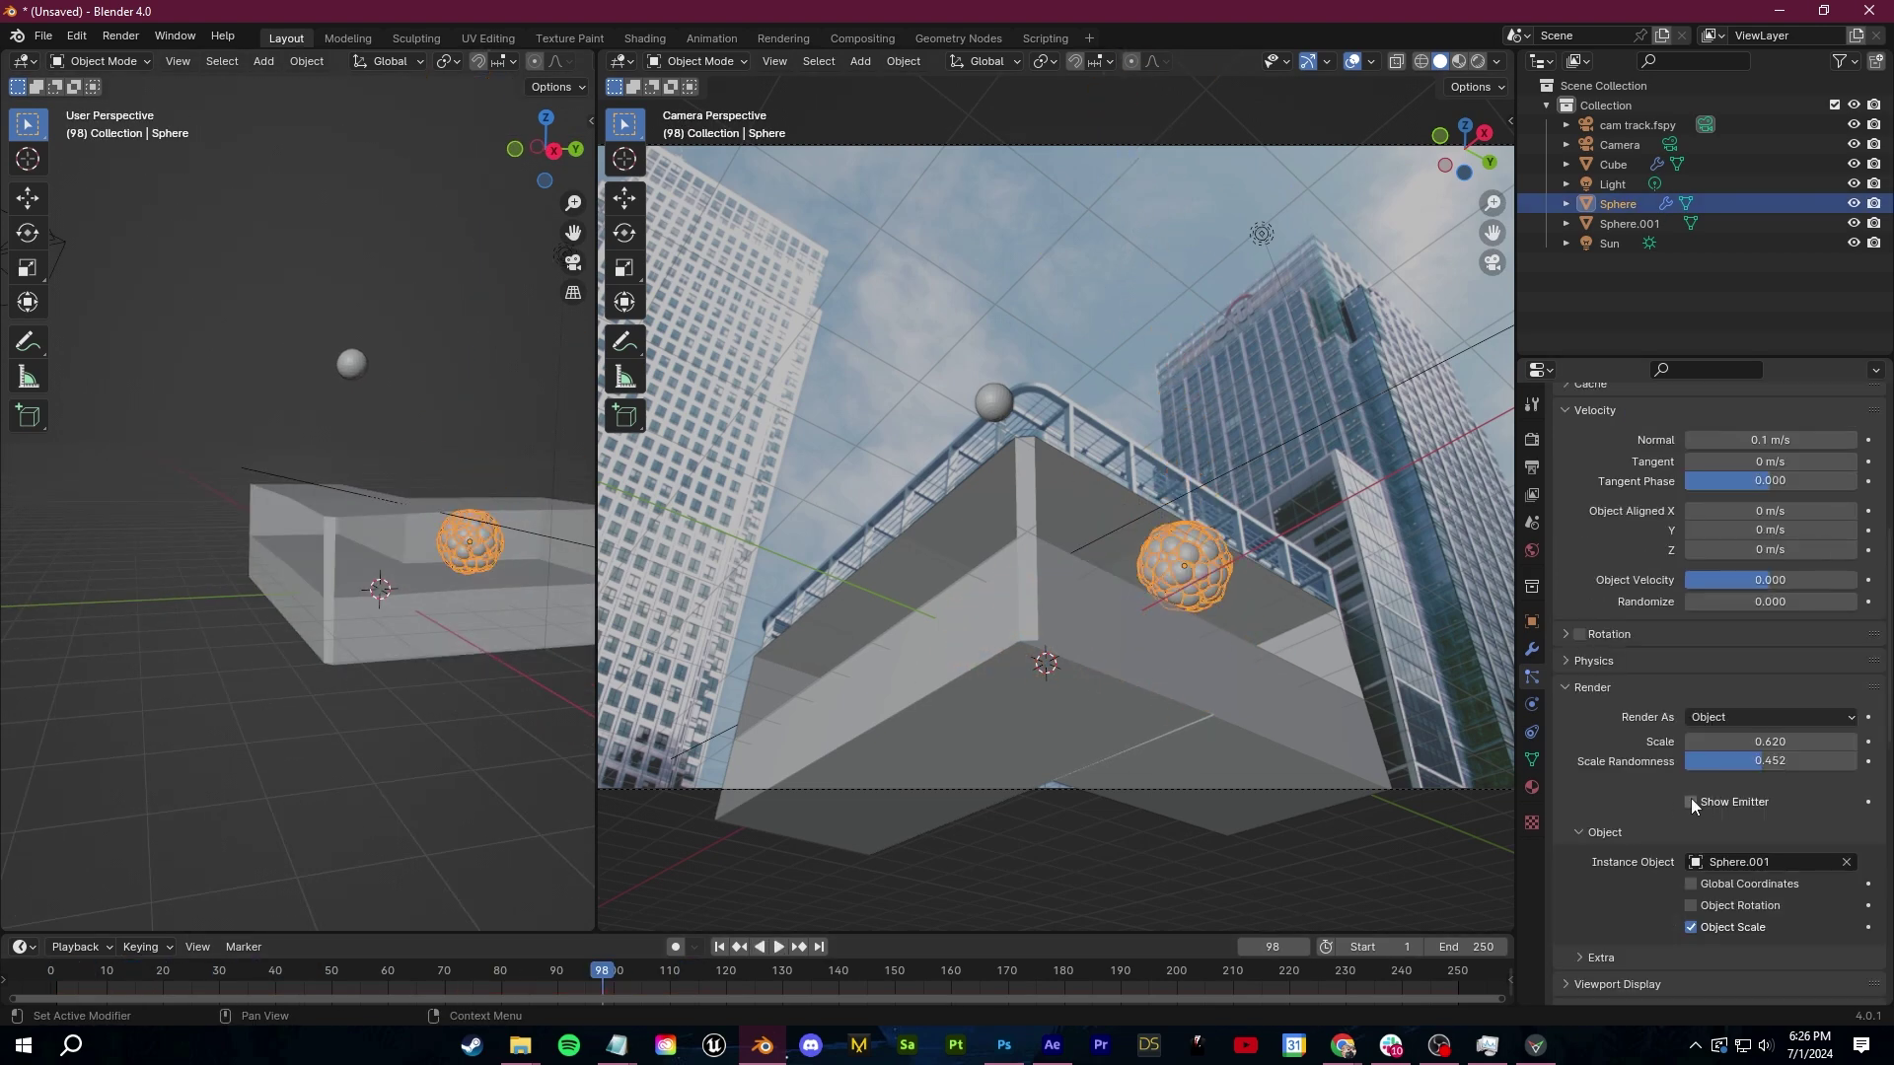
pyautogui.press('space')
# Switch the camera view to Rendered shading and move the instance sphere Sphere.001 out of the camera's view
pyautogui.click(1478, 61)
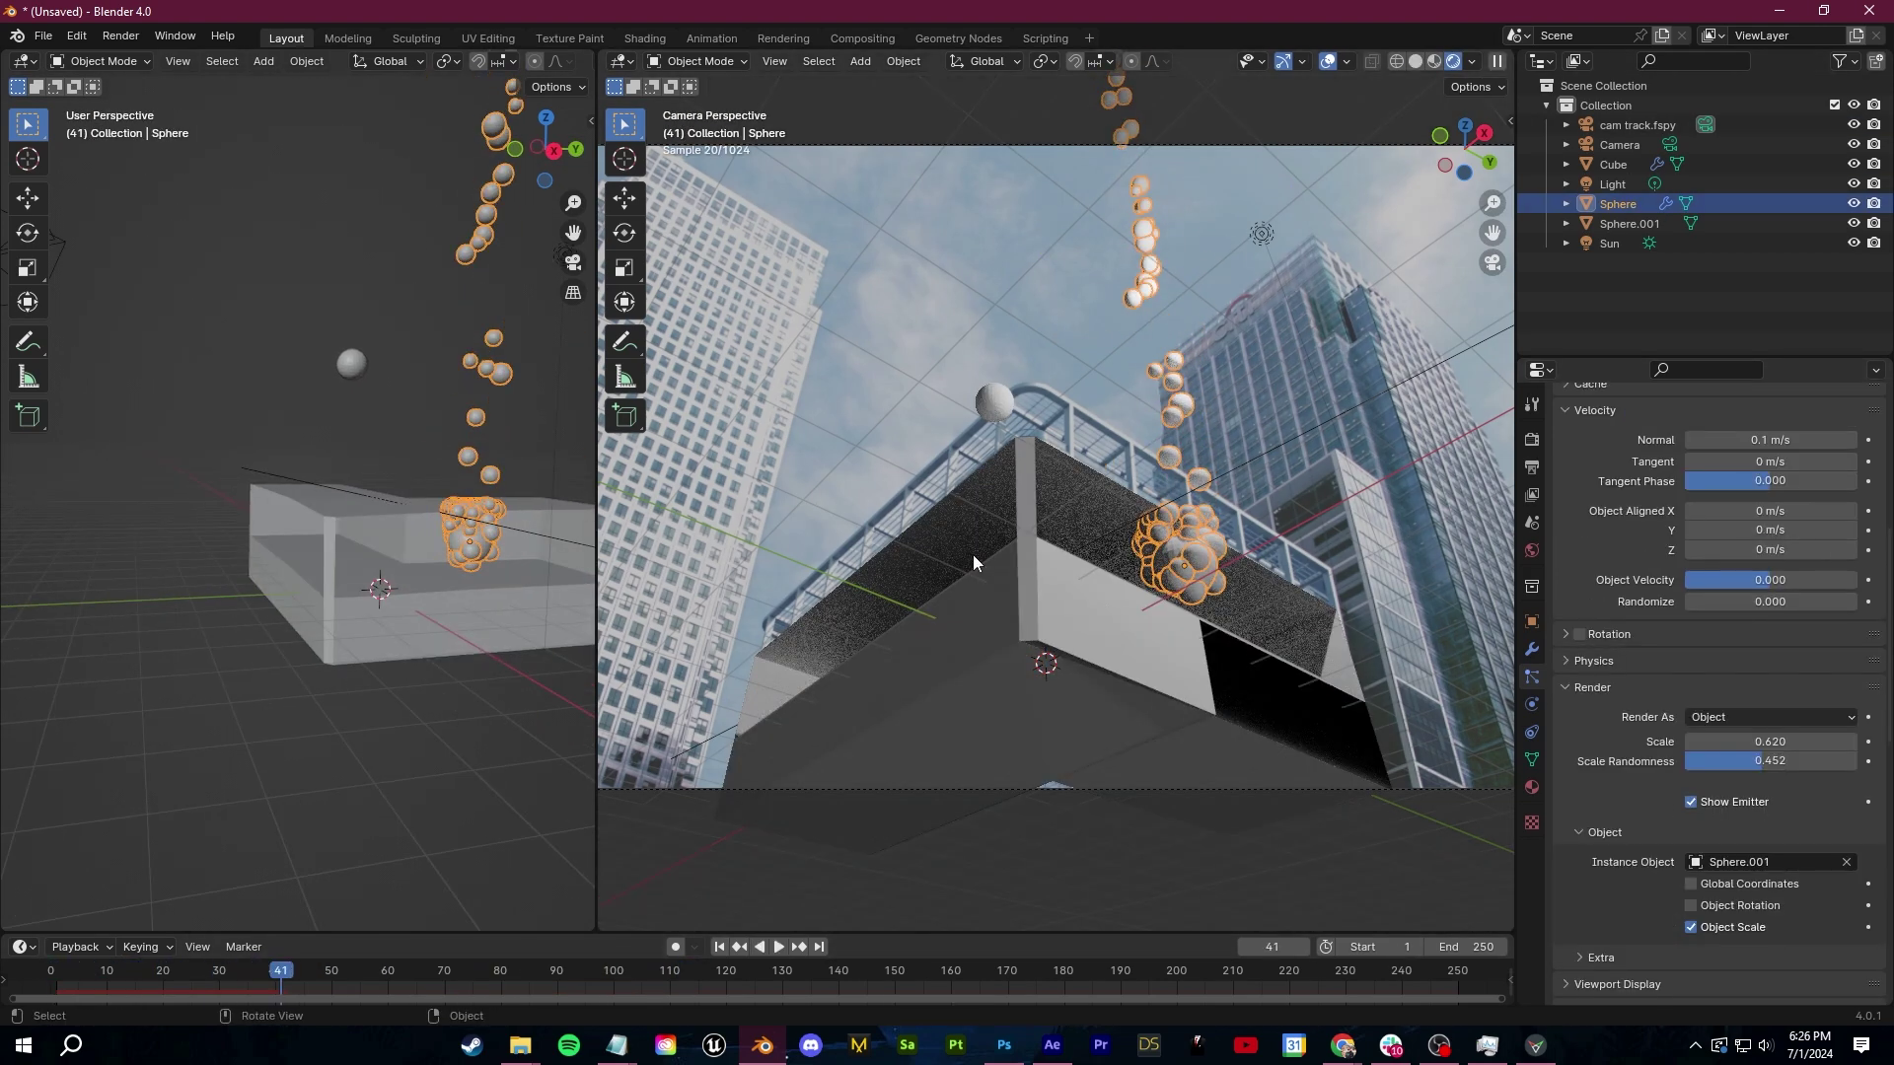
pyautogui.click(351, 364)
pyautogui.press('g')
pyautogui.click(568, 420)
# Add a Turbulence force field below the emitter sphere, scaled to about 5.86, and preview its effect on the particles
pyautogui.hotkey('shift', 'a')
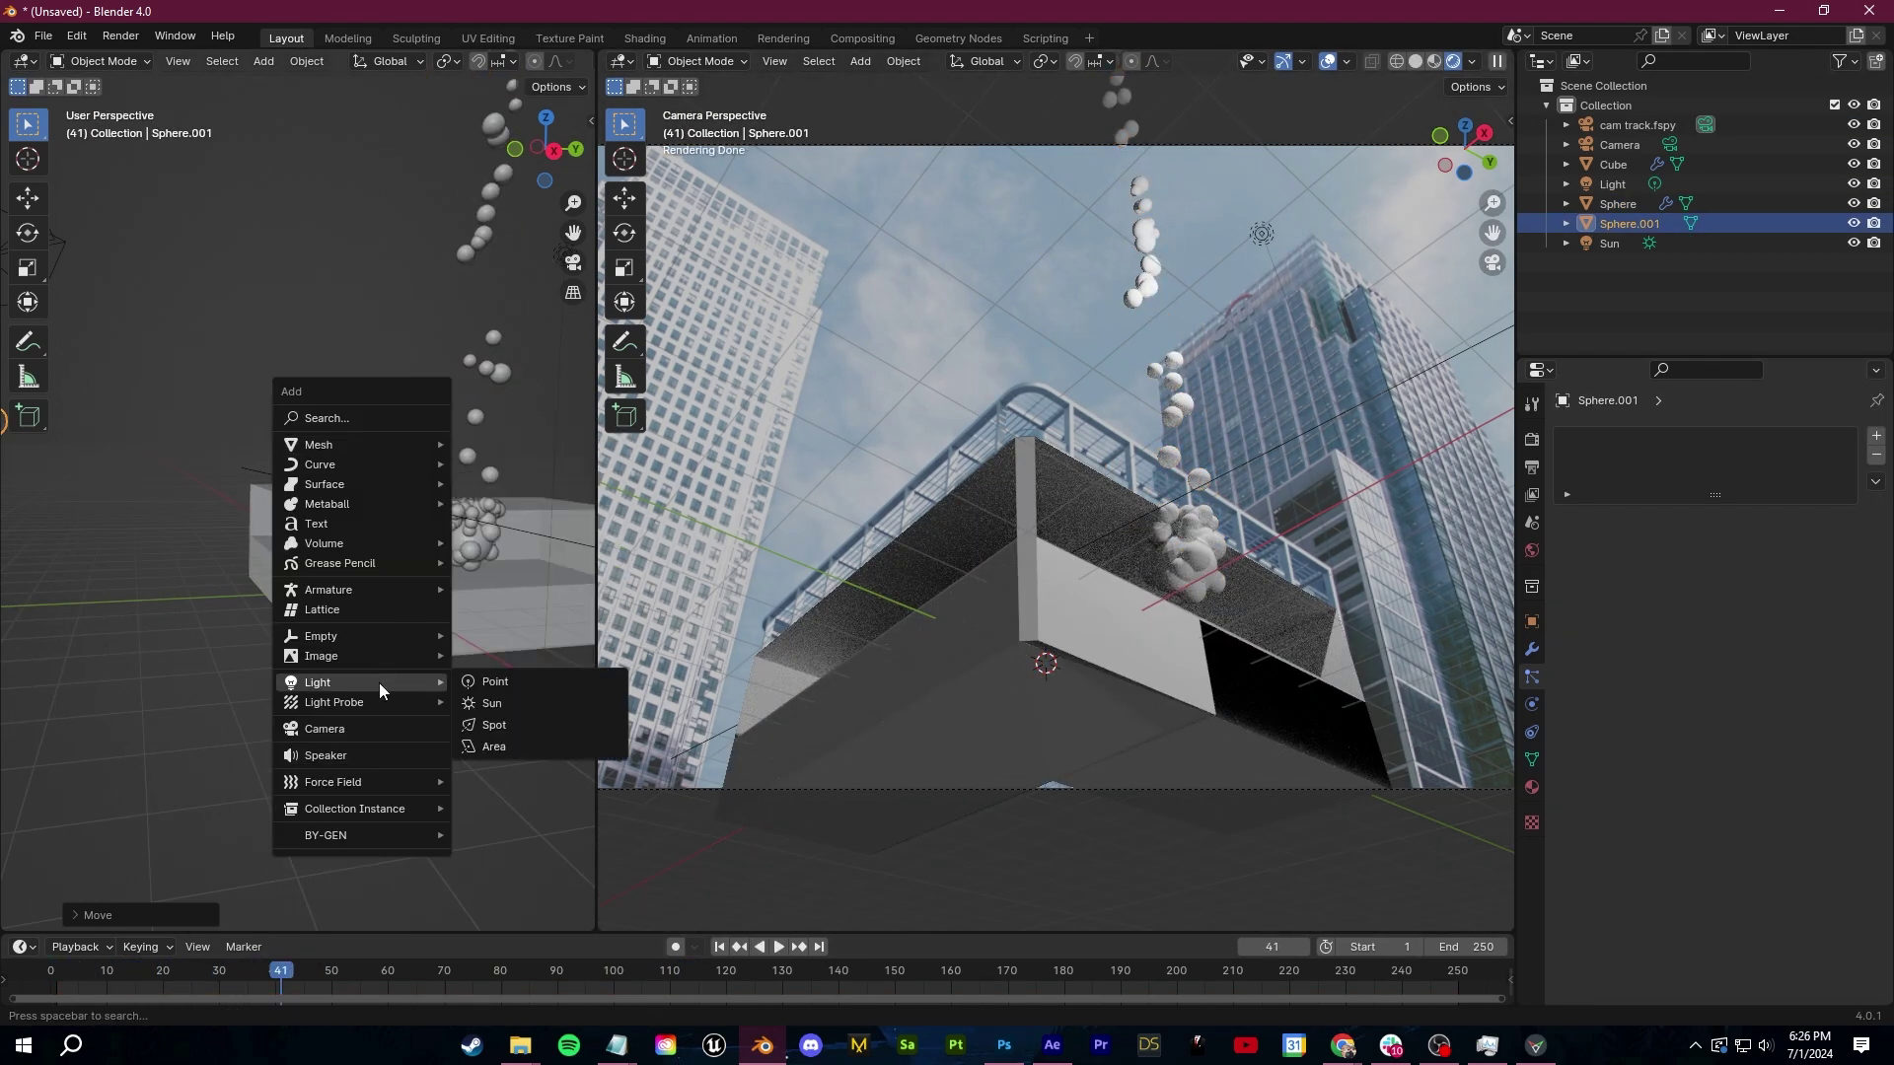
pyautogui.hotkey('shift', 'a')
pyautogui.moveTo(296, 848)
pyautogui.click(444, 803)
pyautogui.press('g')
pyautogui.click(519, 811)
pyautogui.press('s')
pyautogui.click(493, 789)
pyautogui.press('space')
pyautogui.press('space')
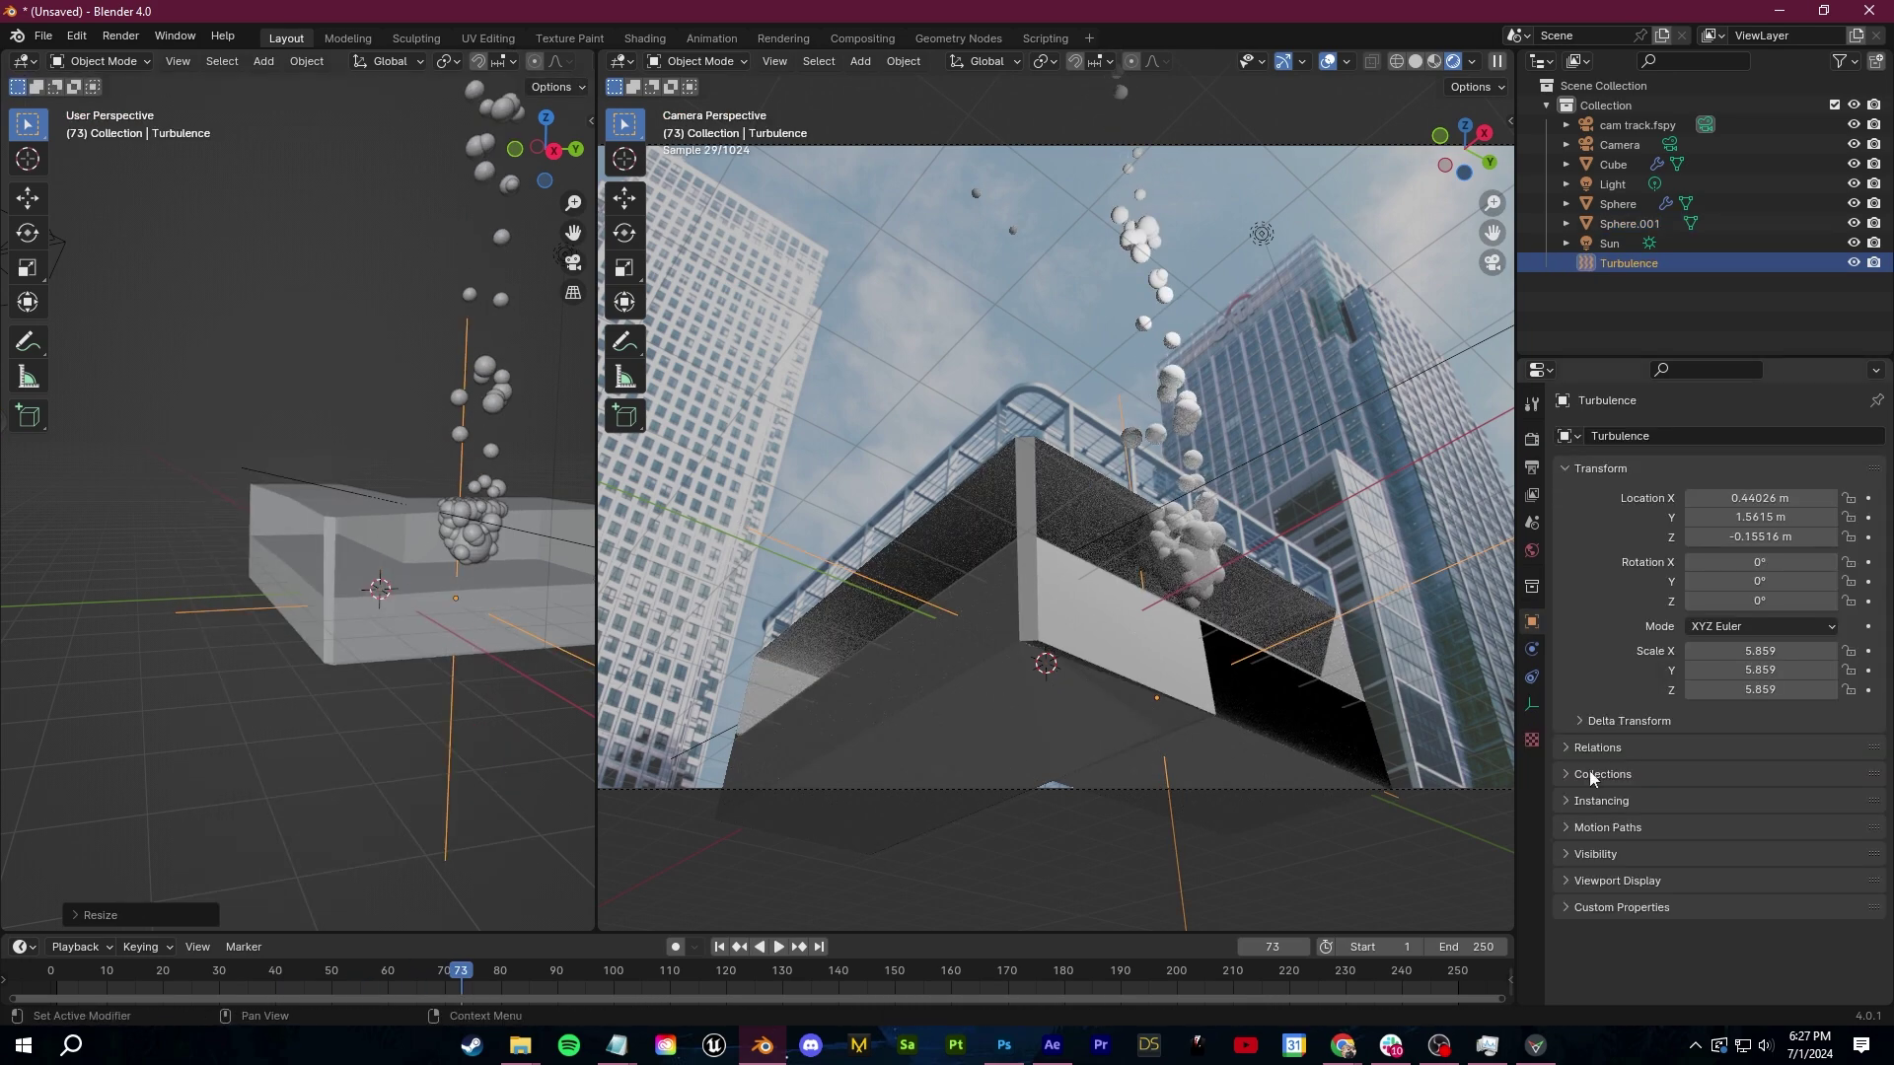
pyautogui.click(1531, 650)
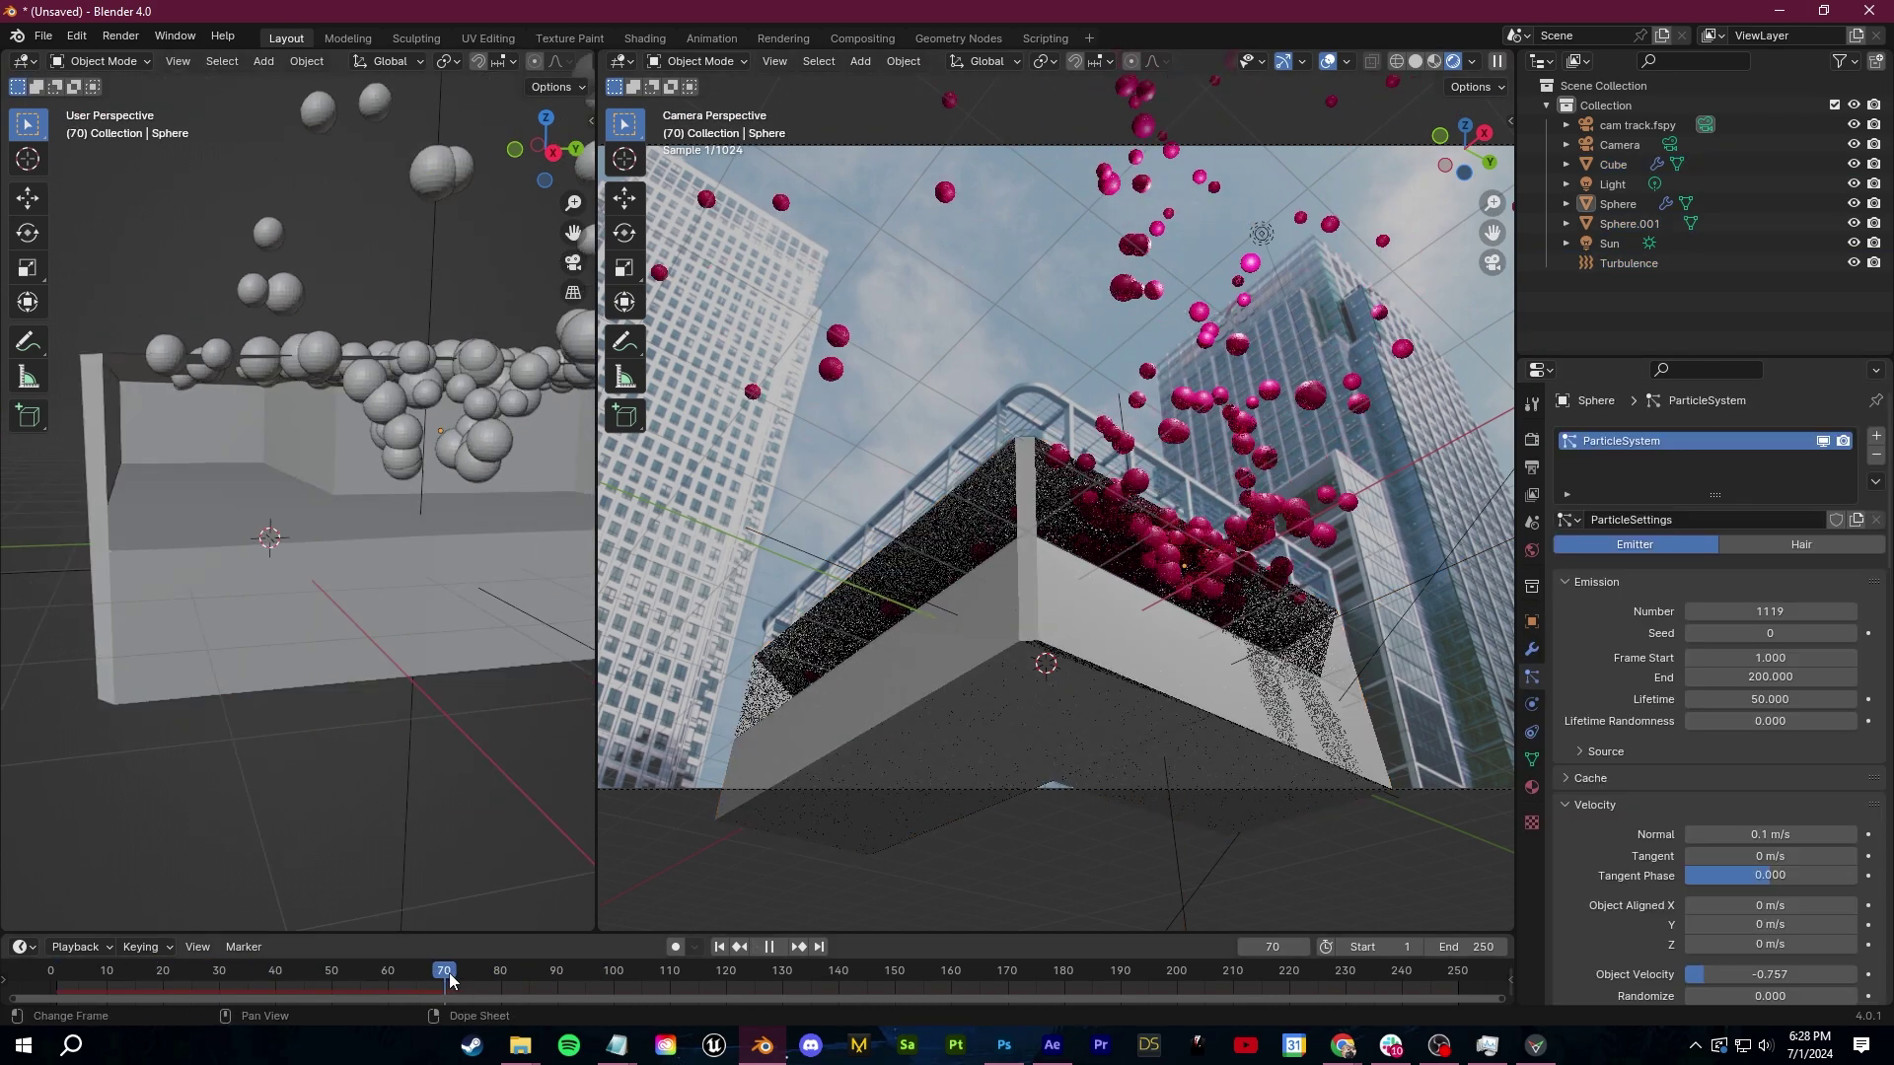
# Return to the camera view, select the building cube, and open its material settings
pyautogui.moveTo(1065, 552); pyautogui.dragTo(986, 740, button='middle')
pyautogui.press('KP_0')
pyautogui.moveTo(157, 572); pyautogui.dragTo(245, 582, button='middle')
pyautogui.moveTo(245, 582); pyautogui.dragTo(336, 587, button='middle')
pyautogui.click(335, 587)
pyautogui.click(1531, 787)
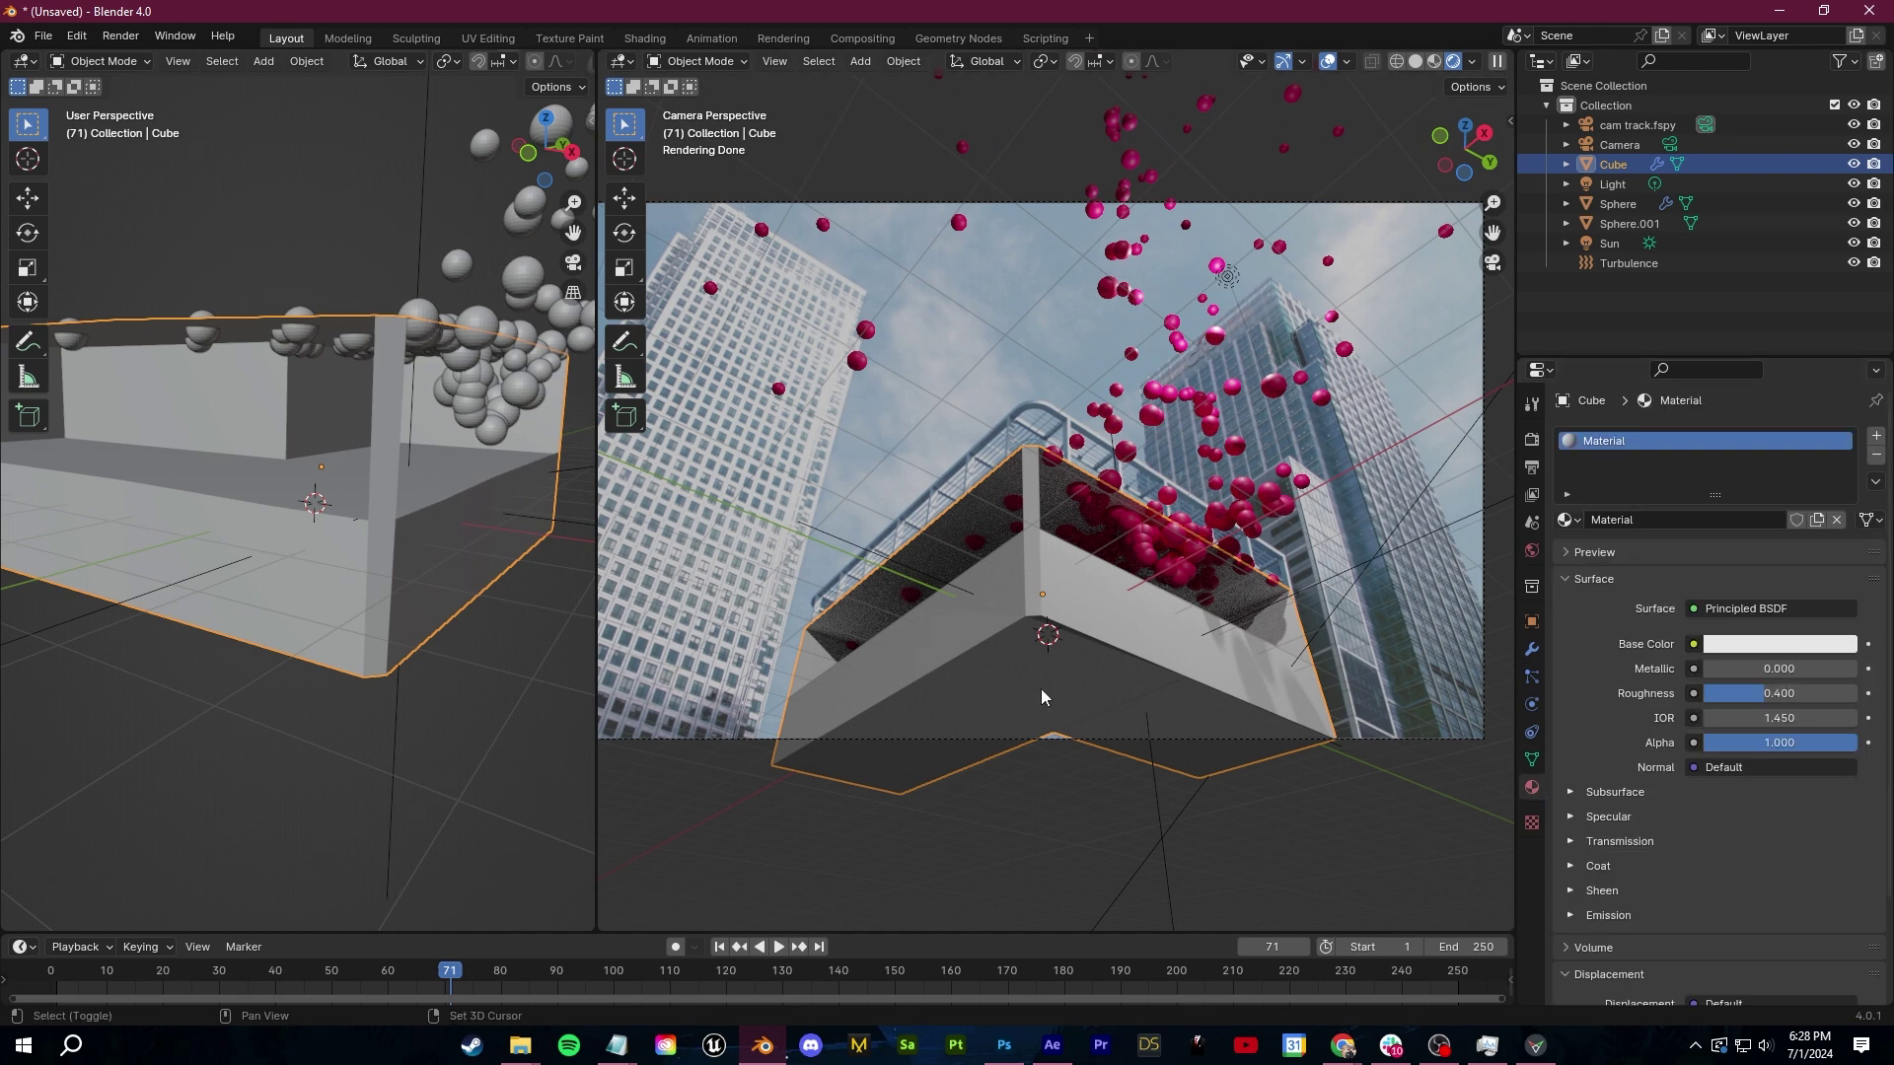
pyautogui.keyDown('shift'); pyautogui.moveTo(1040, 688); pyautogui.dragTo(1070, 670, button='middle'); pyautogui.keyUp('shift')
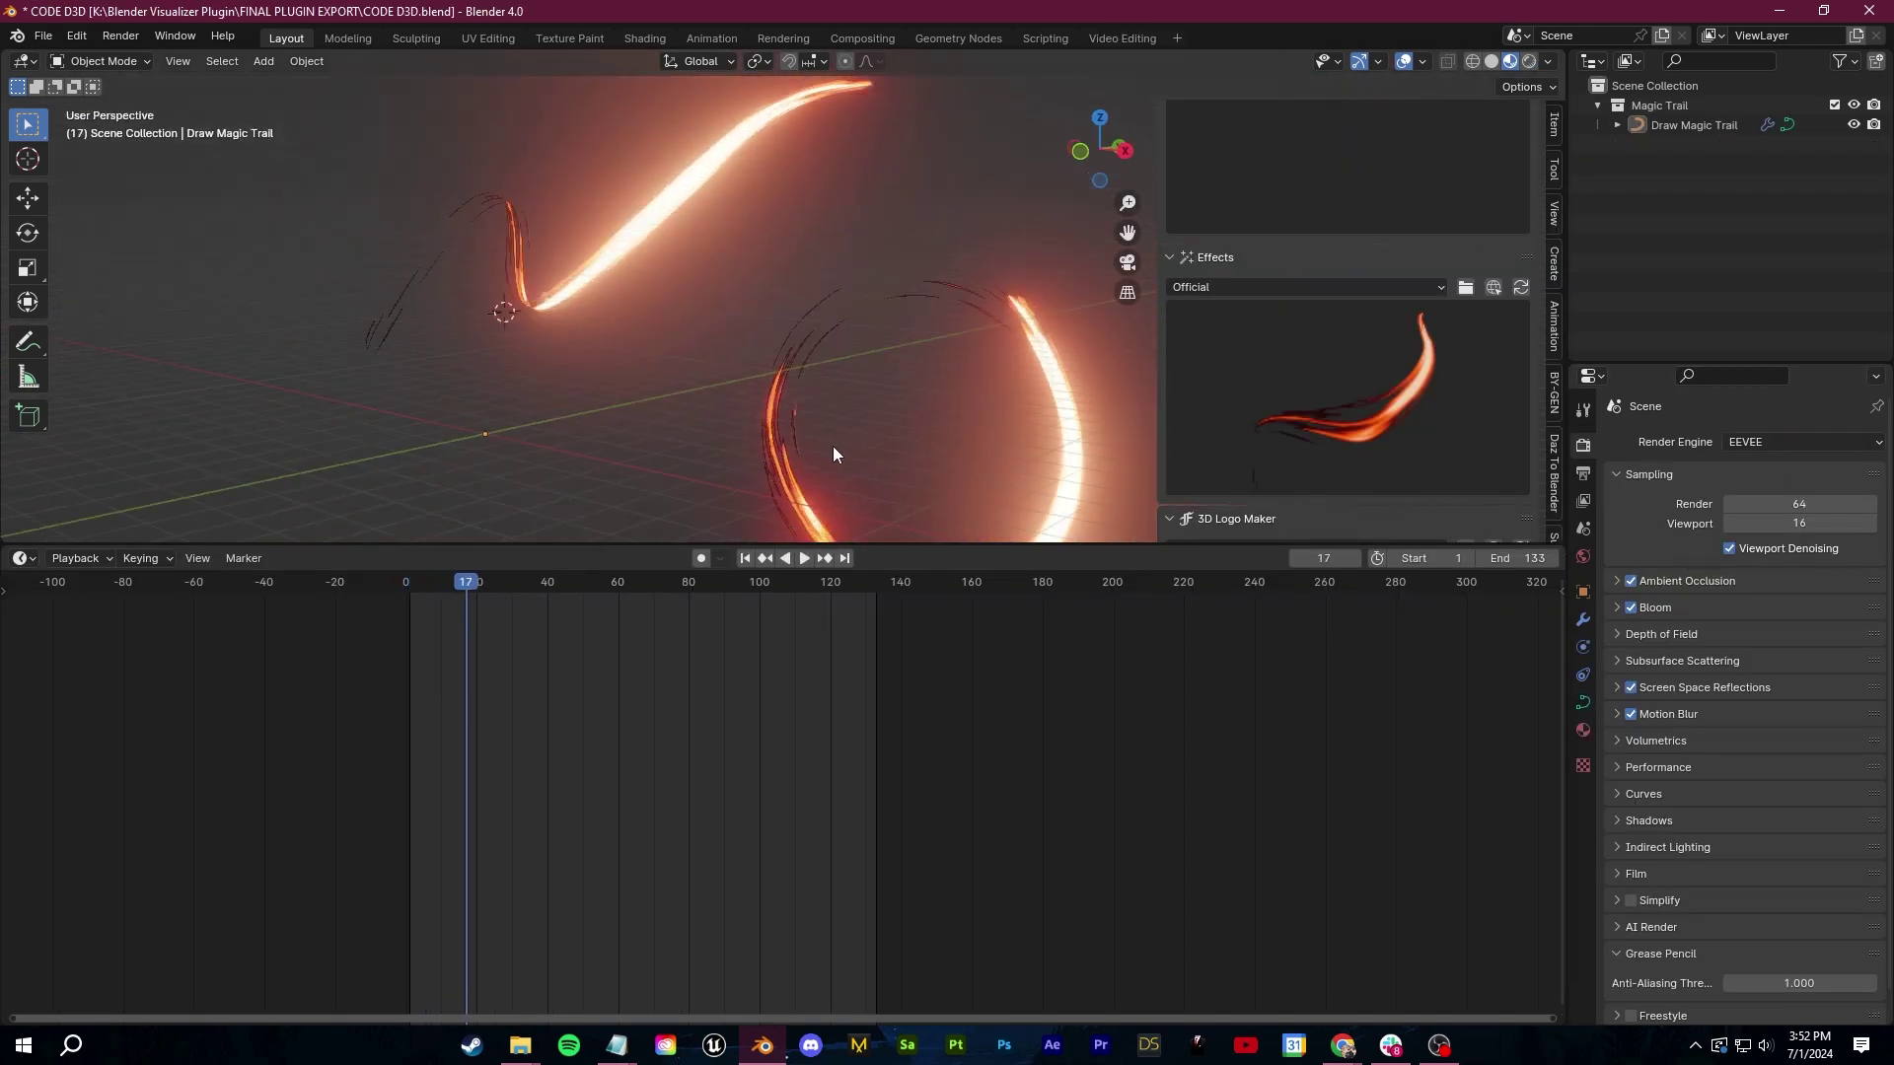
# Play back the Draw Magic Trail animation and examine the glowing trails
pyautogui.moveTo(665, 324); pyautogui.dragTo(848, 361, button='middle')
pyautogui.press('space')
pyautogui.press('space')
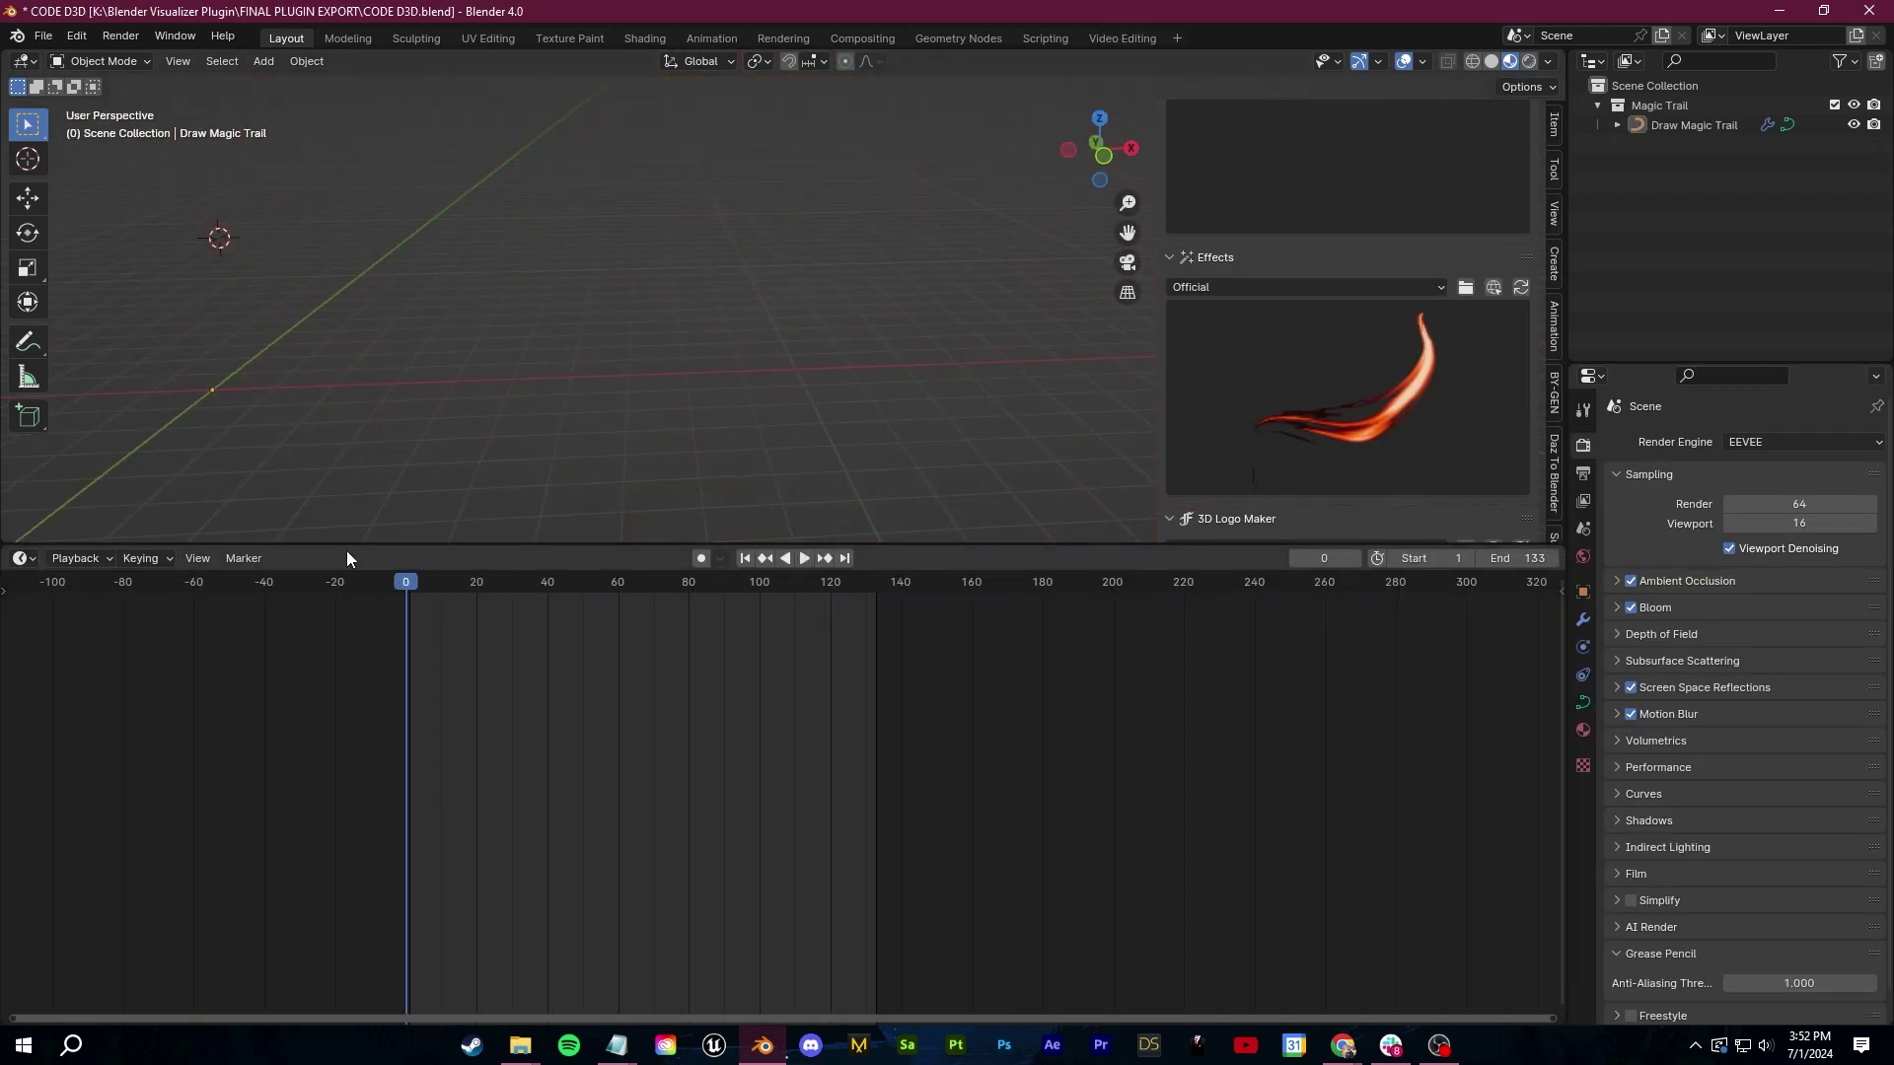
# Undo the last stroke of the hand-drawn glowing Bezier curve
pyautogui.click(62, 631)
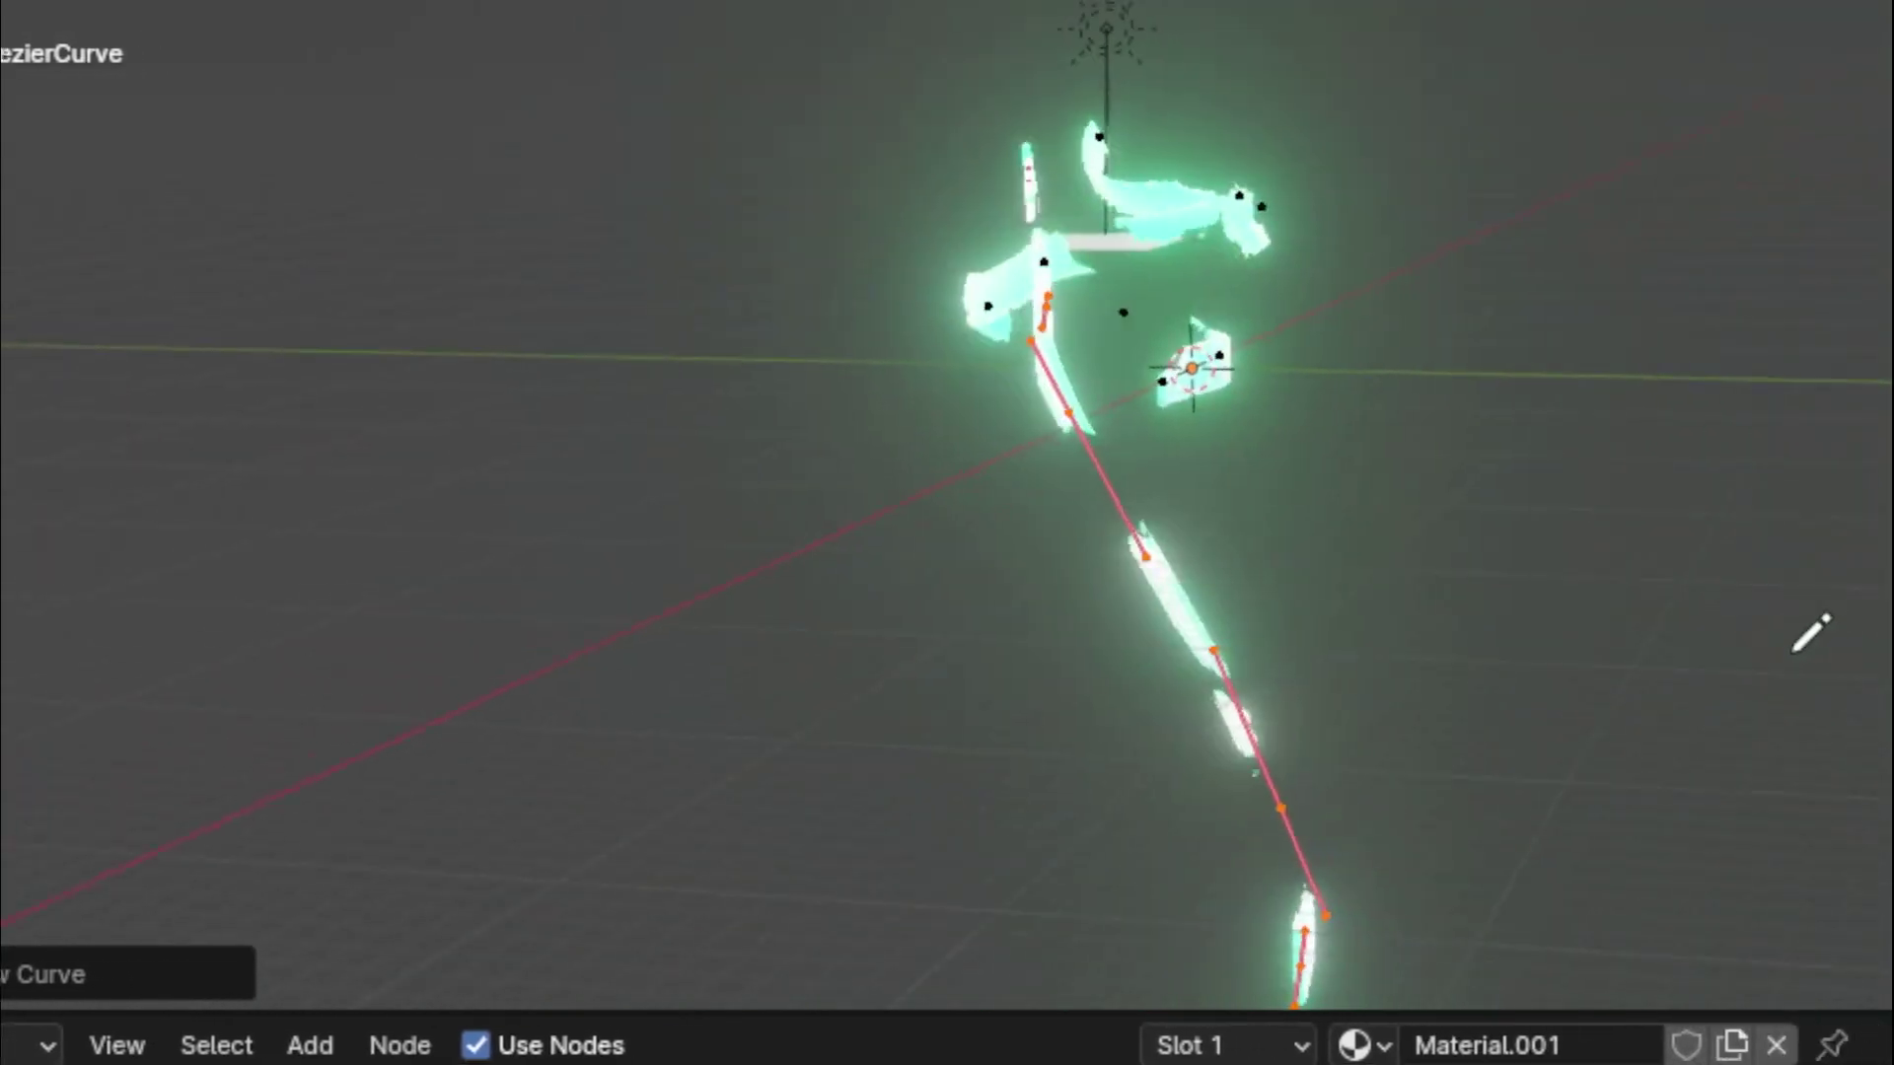
pyautogui.moveTo(1793, 652)
pyautogui.mouseDown(button='middle')
pyautogui.moveTo(1309, 658)
pyautogui.moveTo(1127, 687)
pyautogui.mouseUp(button='middle')
pyautogui.hotkey('ctrl', 'z')
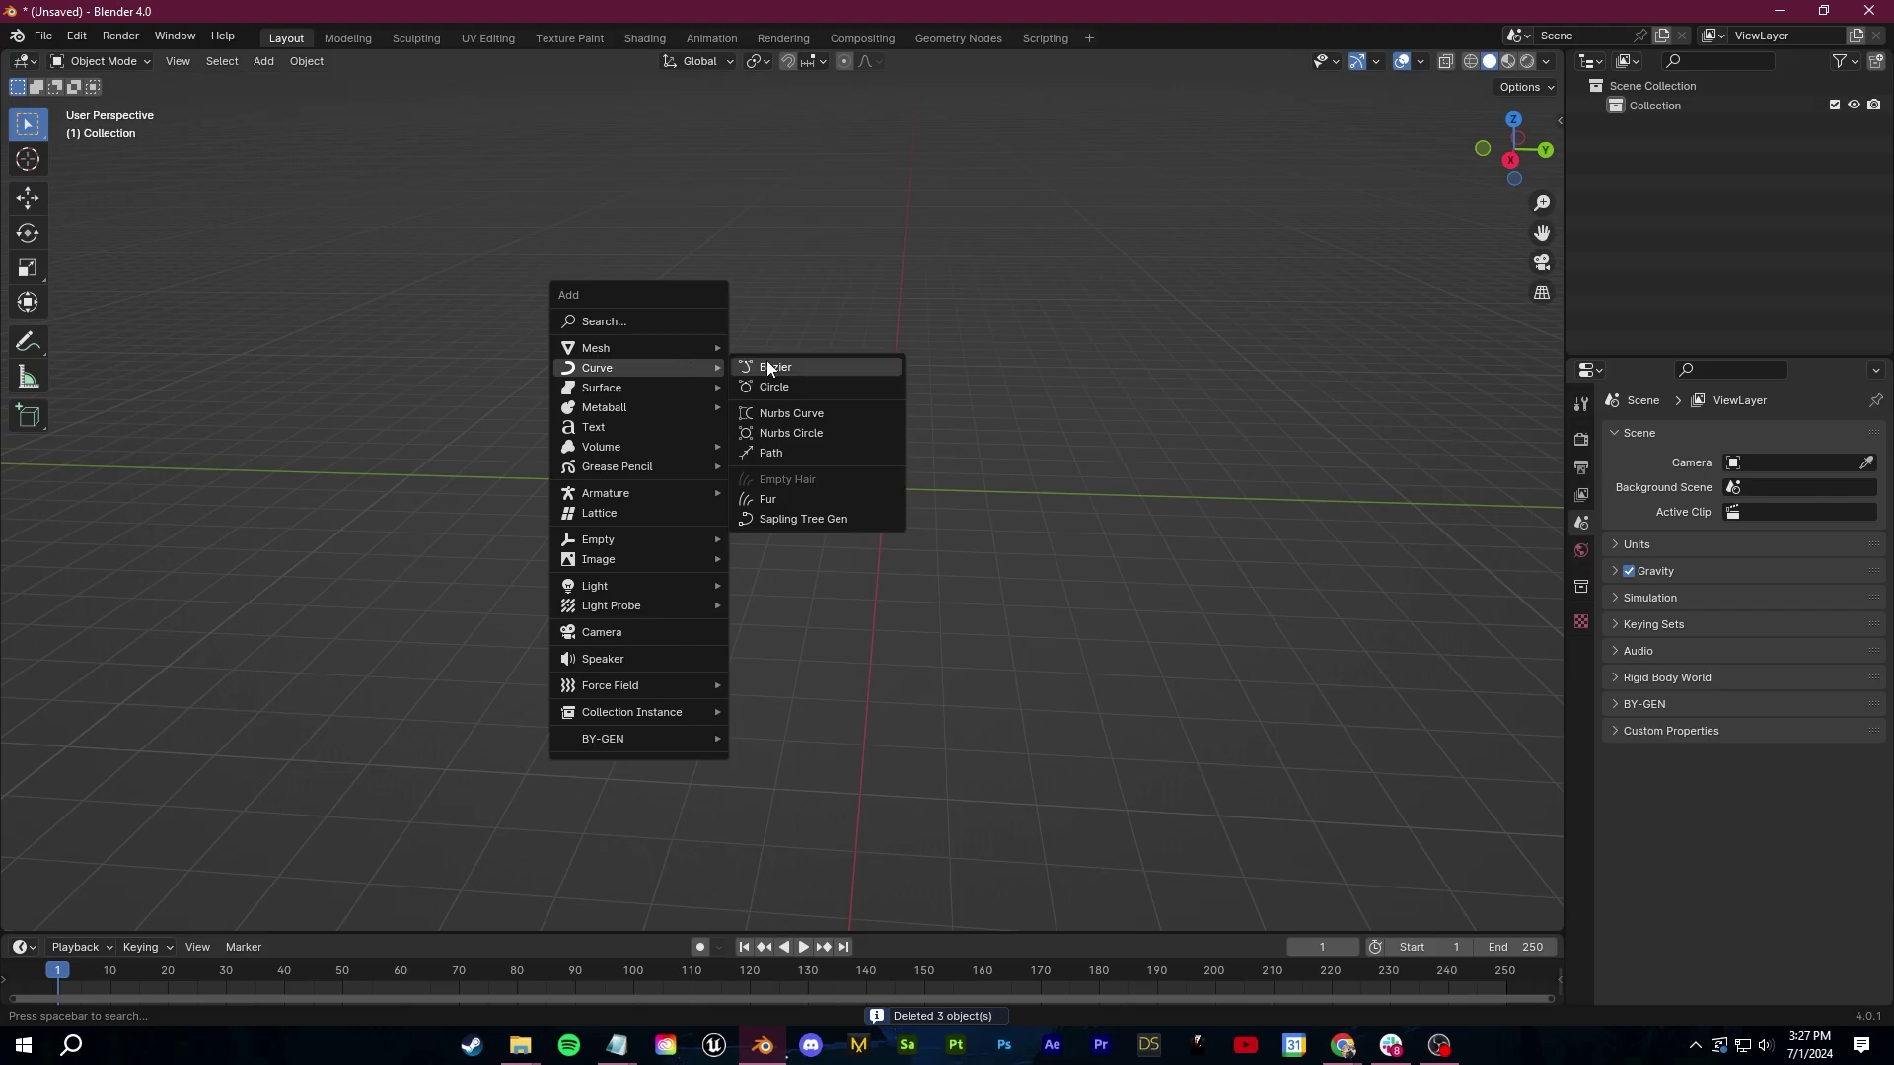
# Add a Bezier curve to the empty scene and scale it up
pyautogui.click(766, 361)
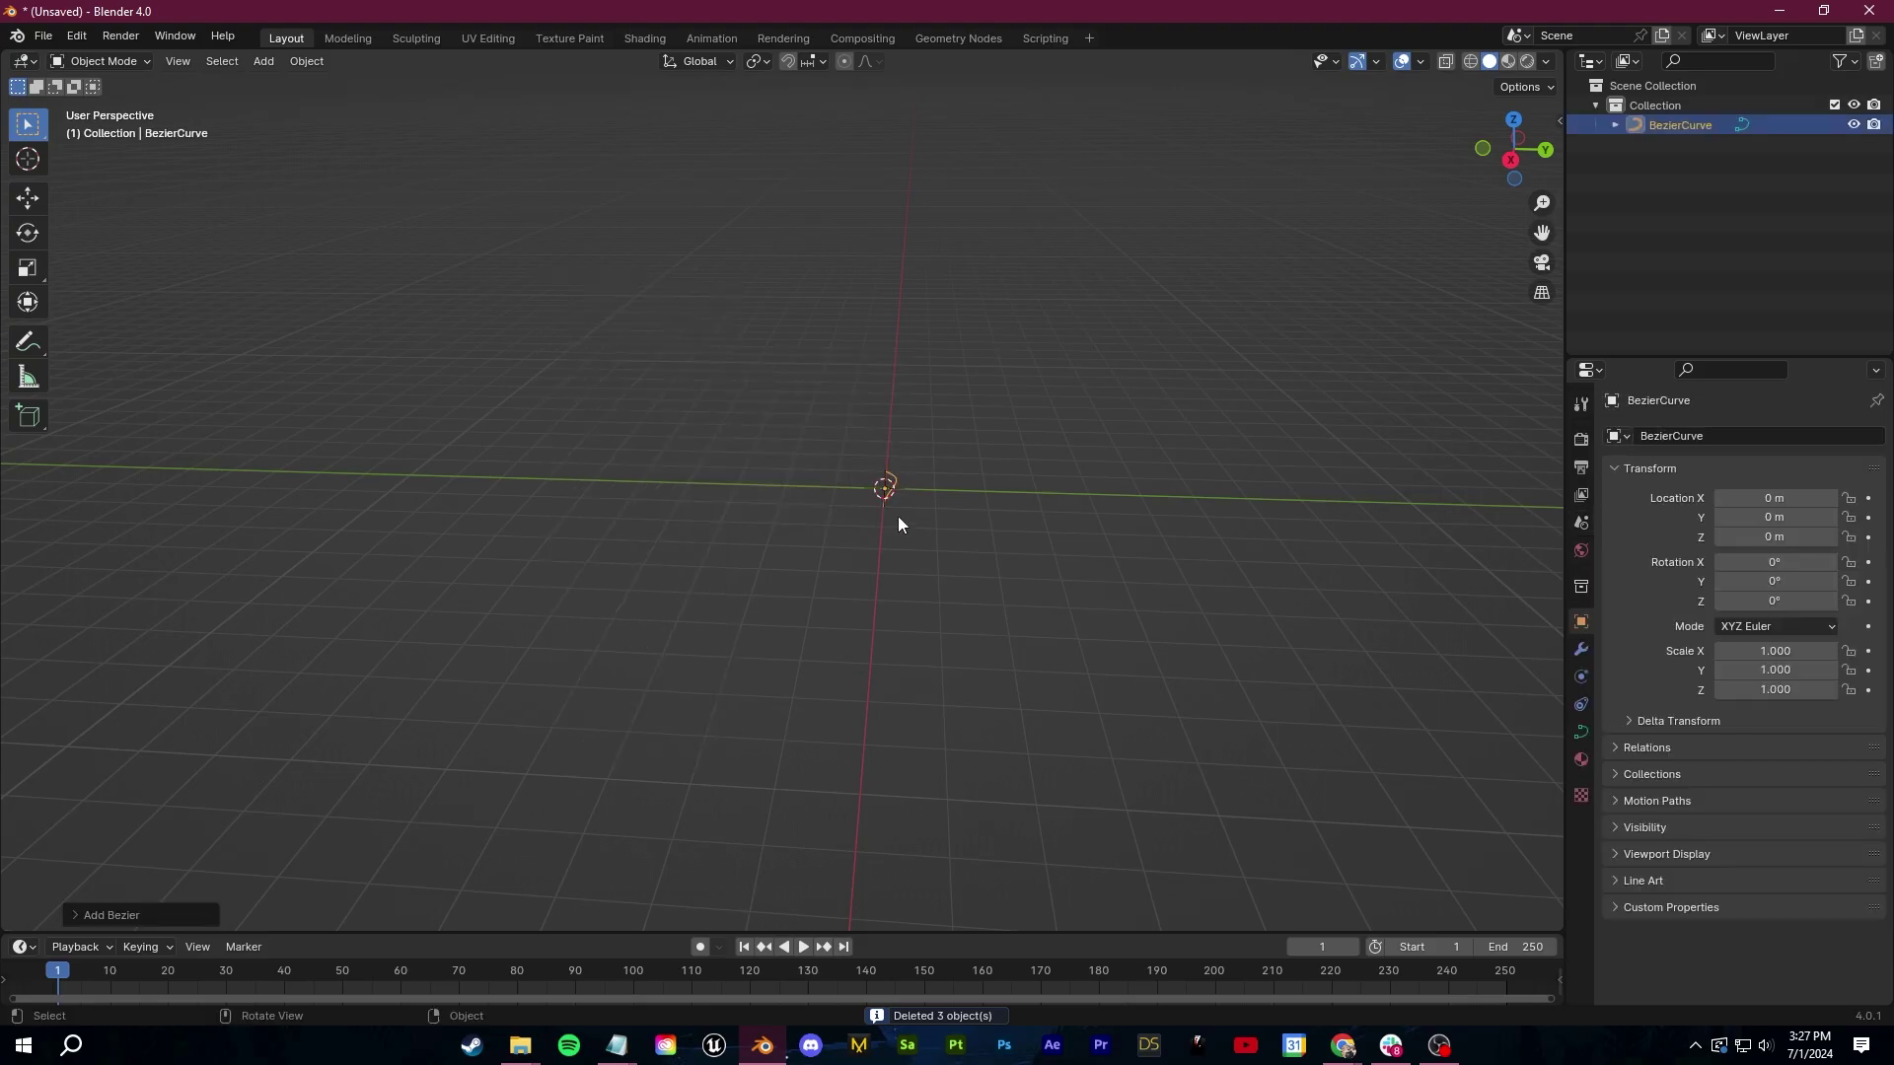
pyautogui.press('s')
pyautogui.click(1199, 331)
pyautogui.moveTo(1199, 330); pyautogui.dragTo(987, 494, button='middle')
# Give the curve thickness with a 0.25 m extrude and a 0.04 m round bevel depth
pyautogui.click(1582, 734)
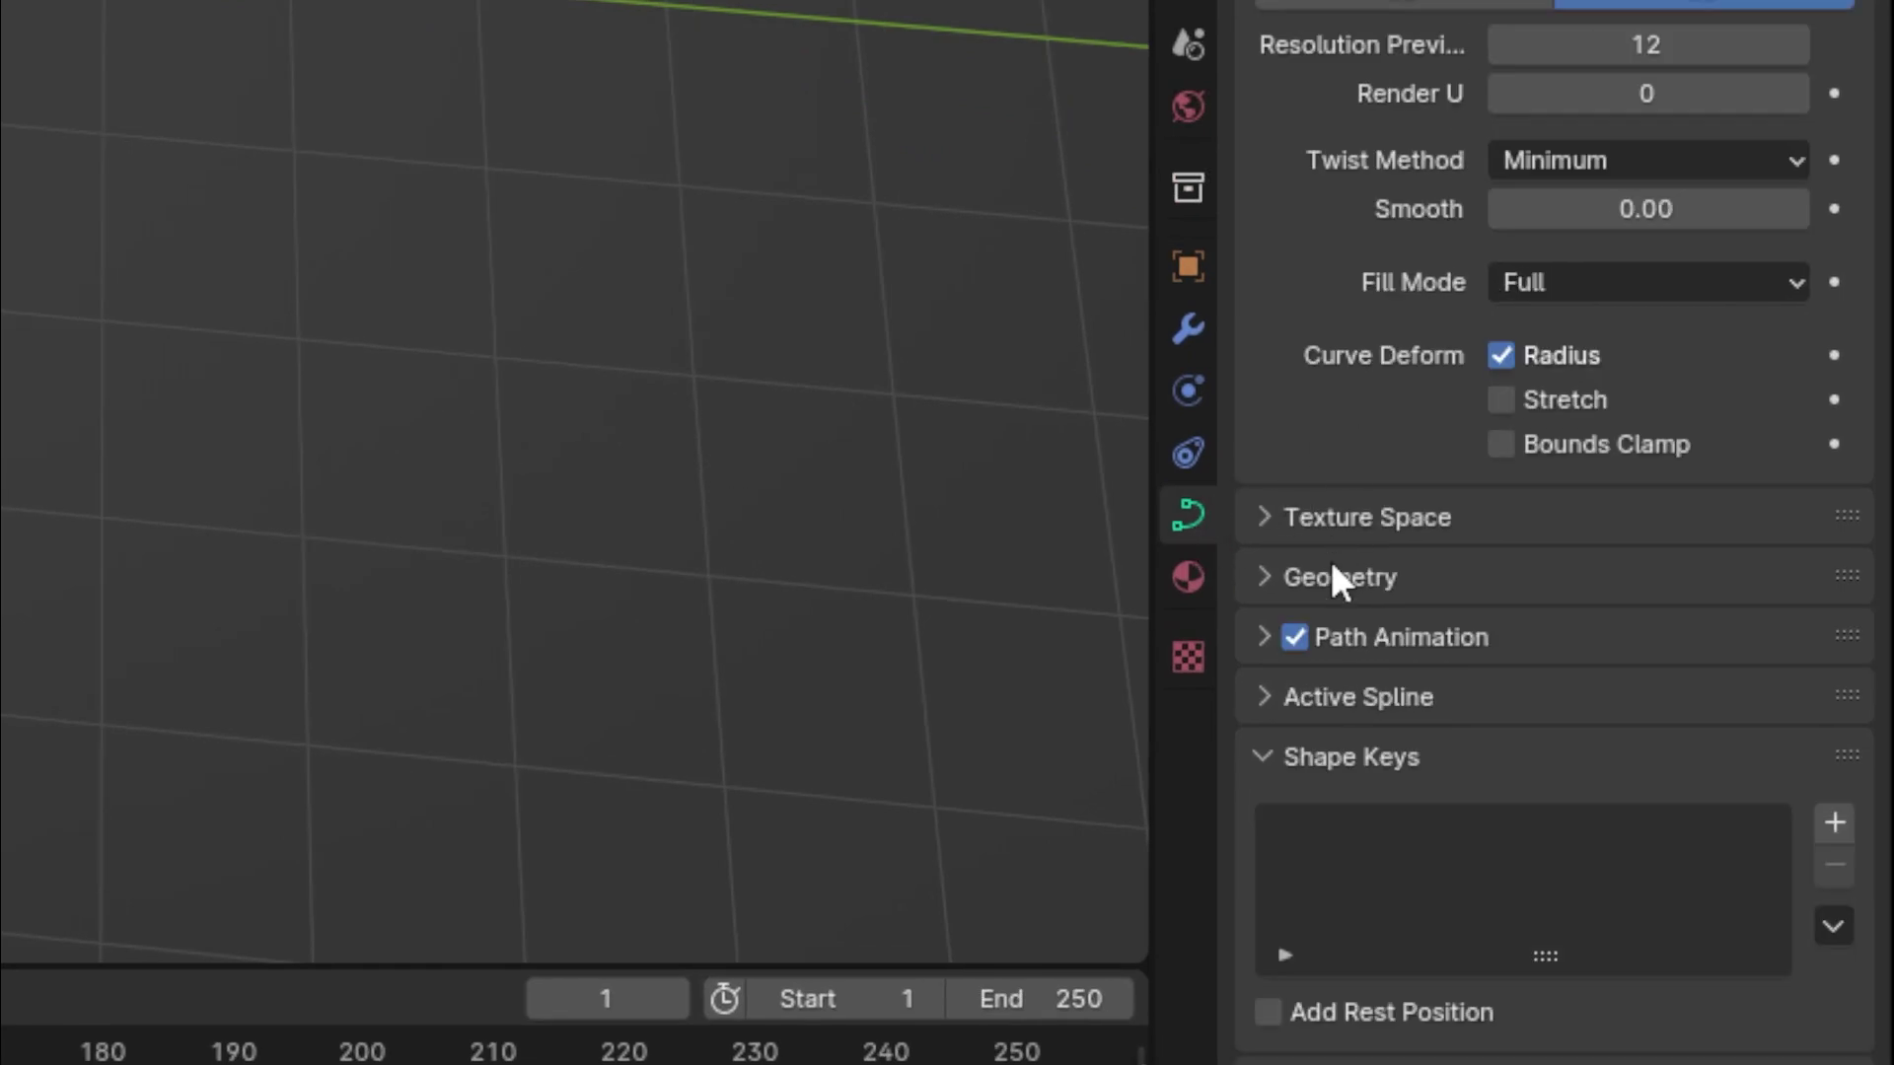
pyautogui.click(1274, 576)
pyautogui.scroll(-3, 1282, 651)
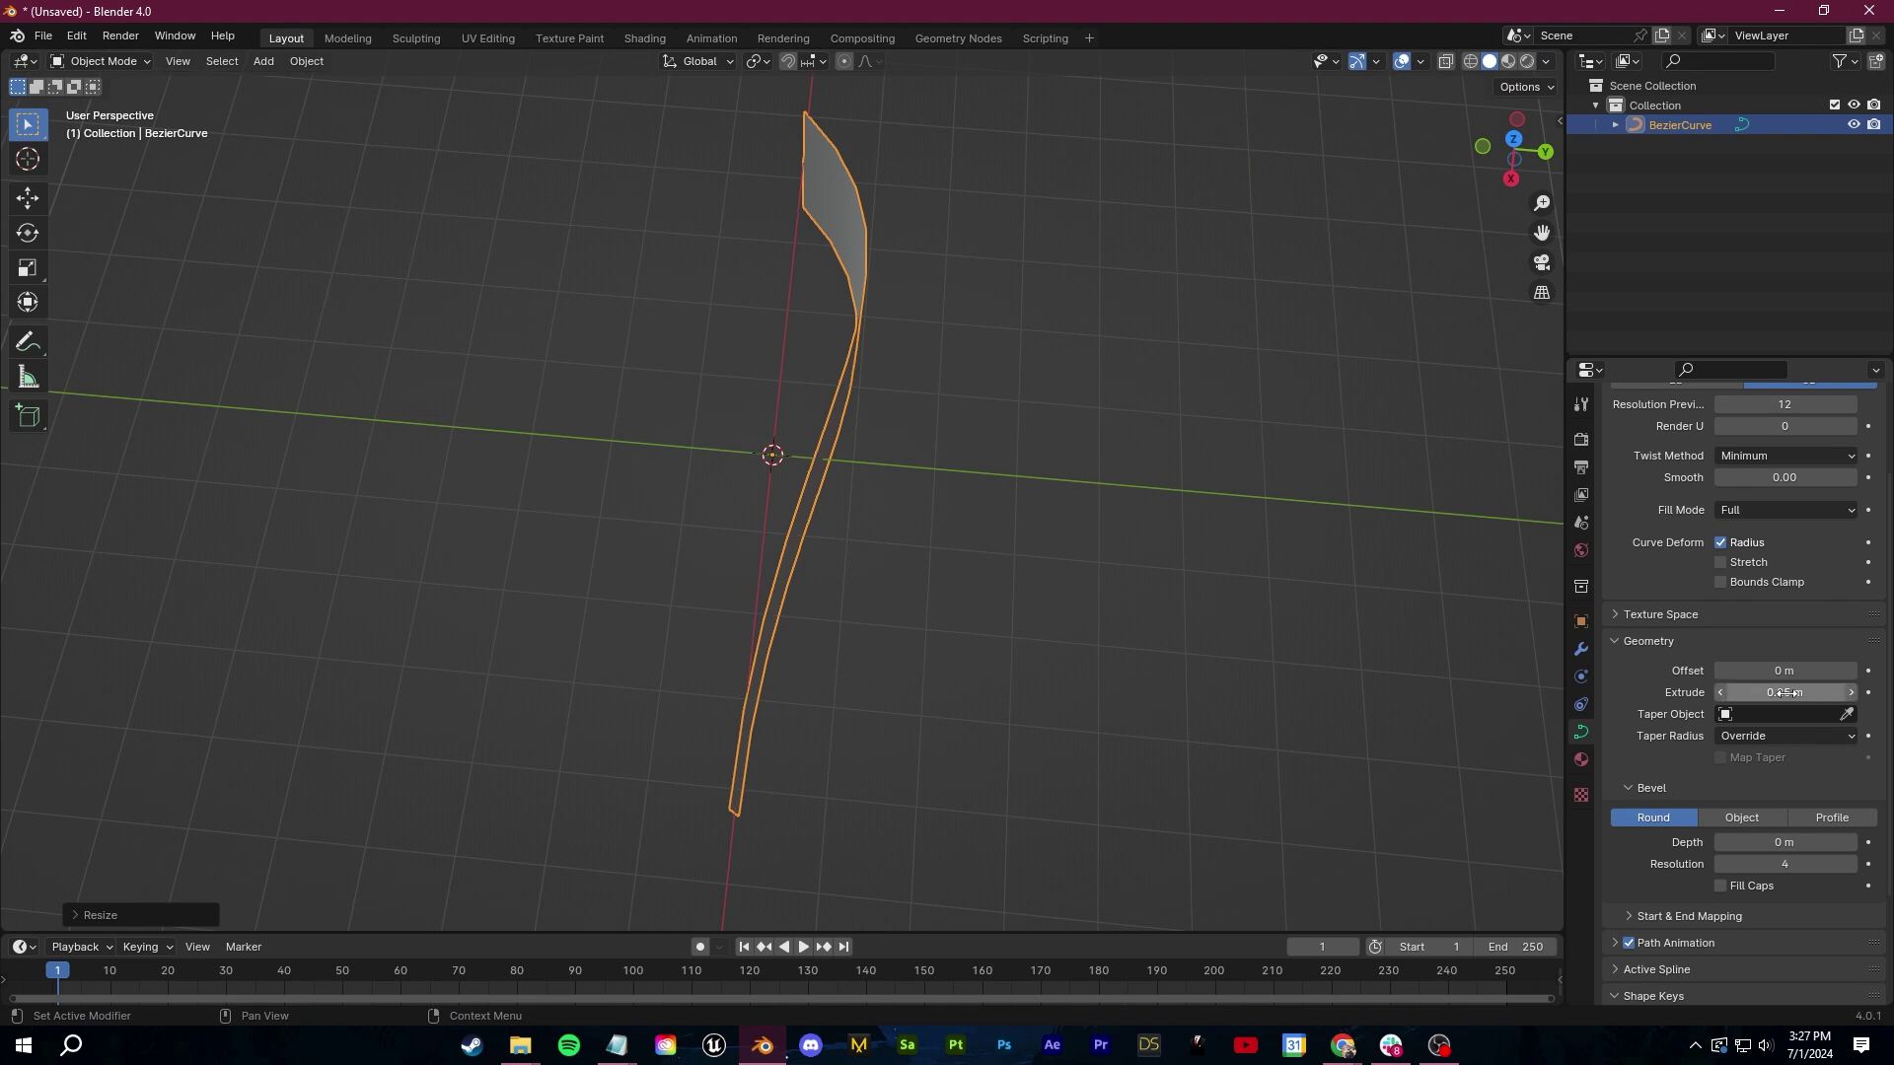
pyautogui.moveTo(1785, 842); pyautogui.dragTo(1804, 842)
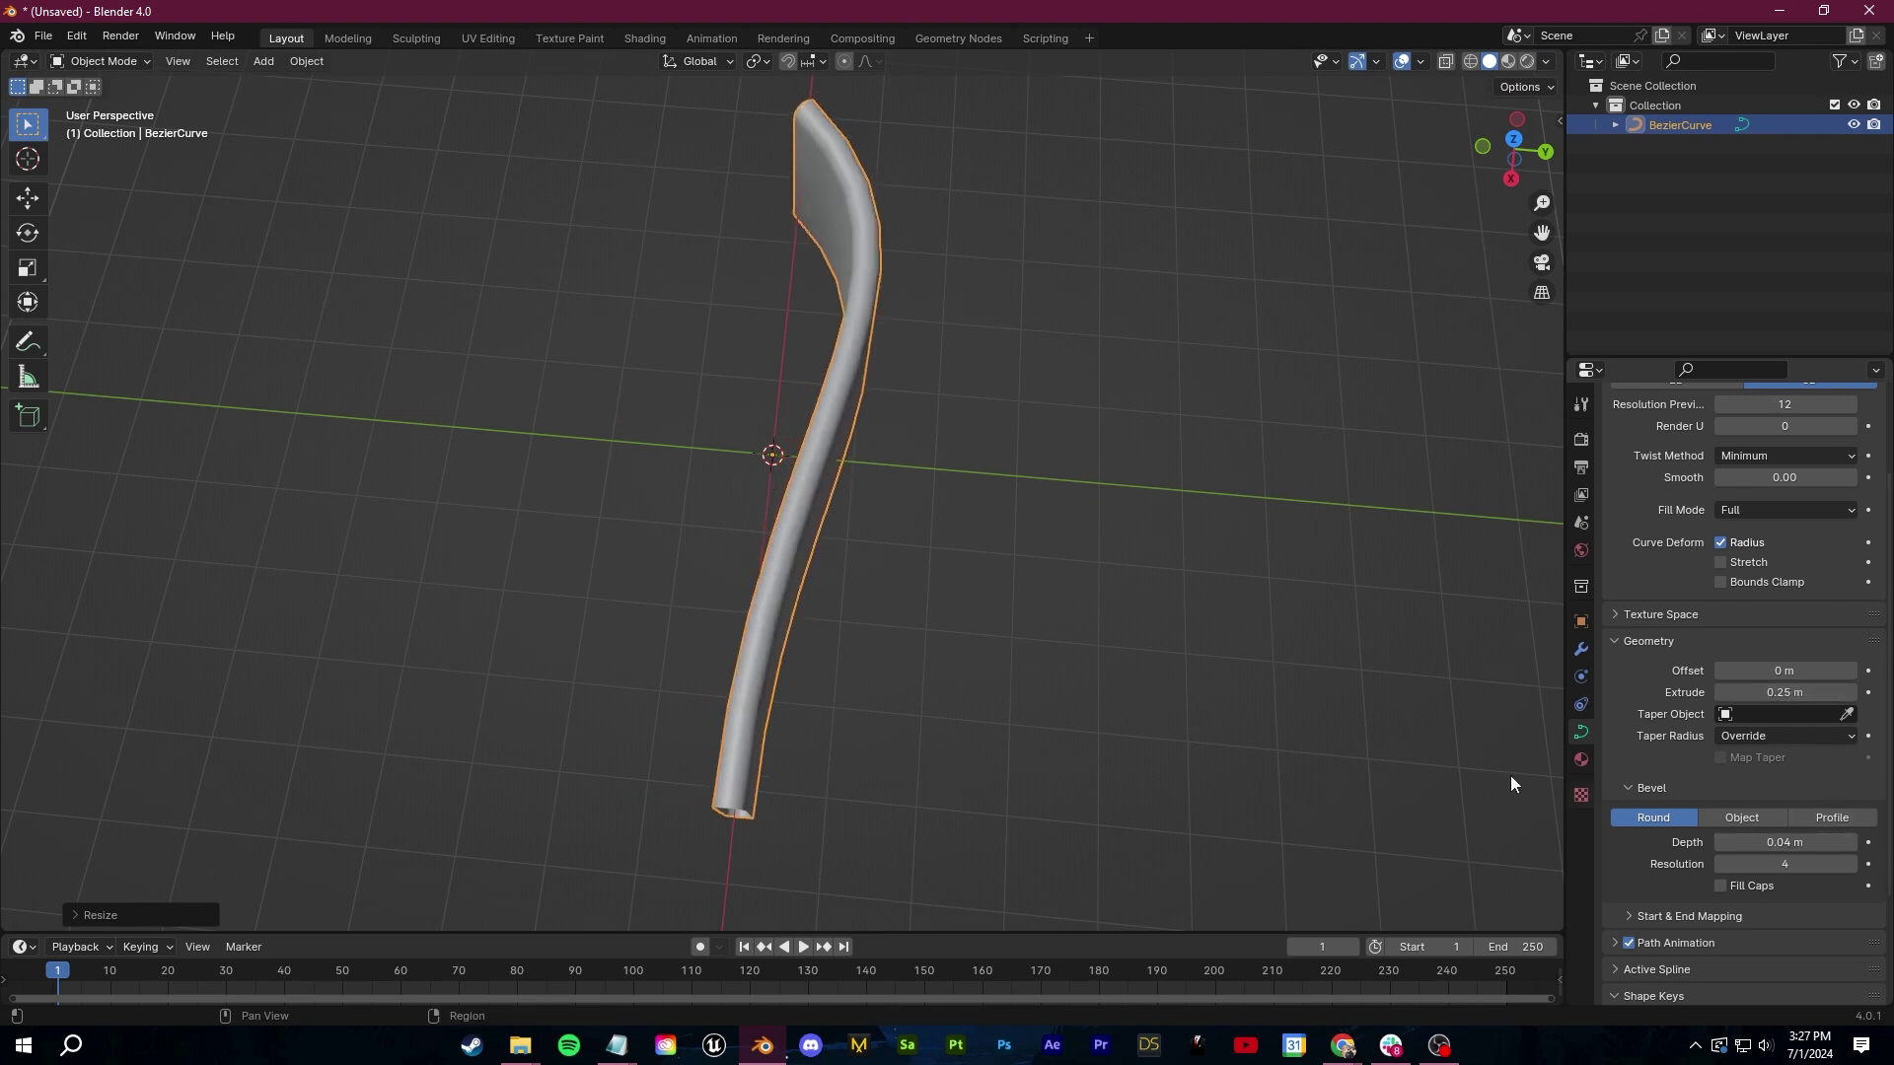
pyautogui.moveTo(1511, 775); pyautogui.dragTo(1659, 647, button='middle')
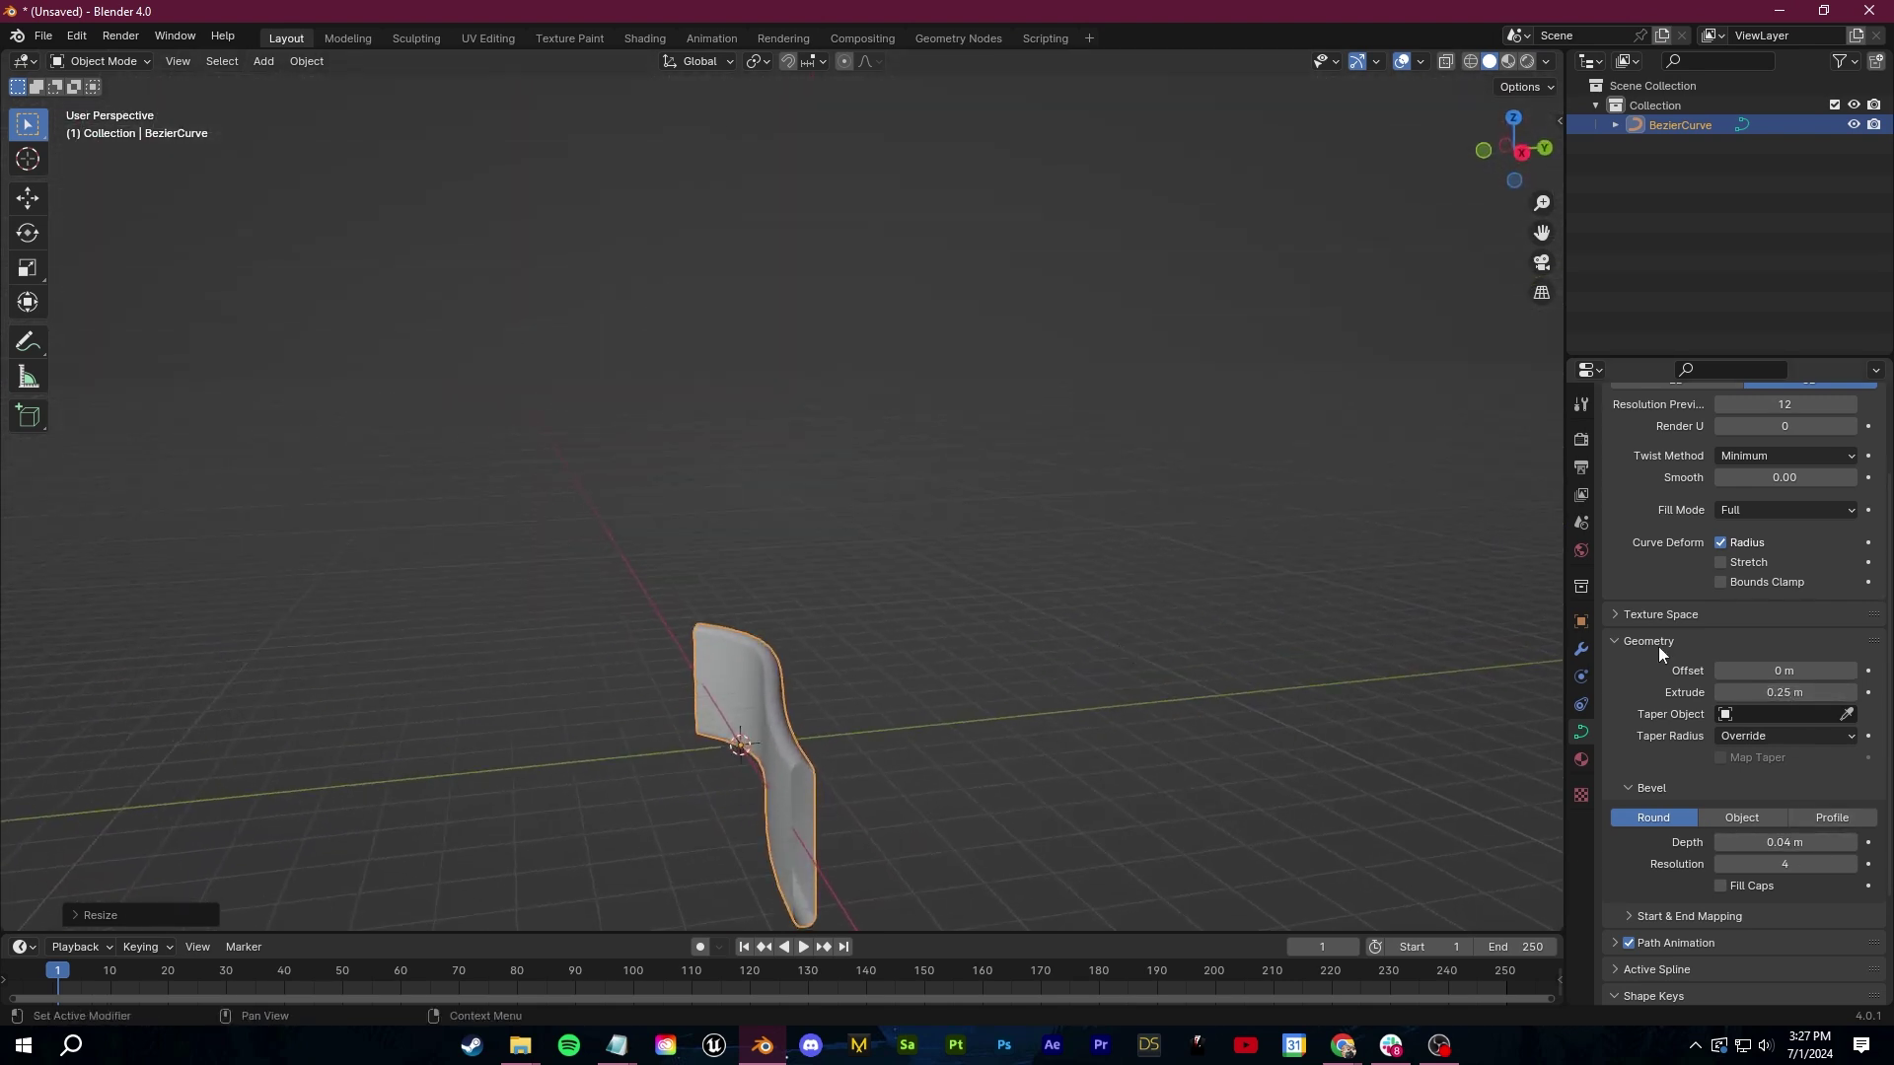
# Enable Fill Caps on the curve's bevel to close its ends
pyautogui.scroll(-3, 1684, 867)
pyautogui.click(1721, 767)
pyautogui.moveTo(1233, 754); pyautogui.dragTo(811, 361, button='middle')
pyautogui.click(1027, 416)
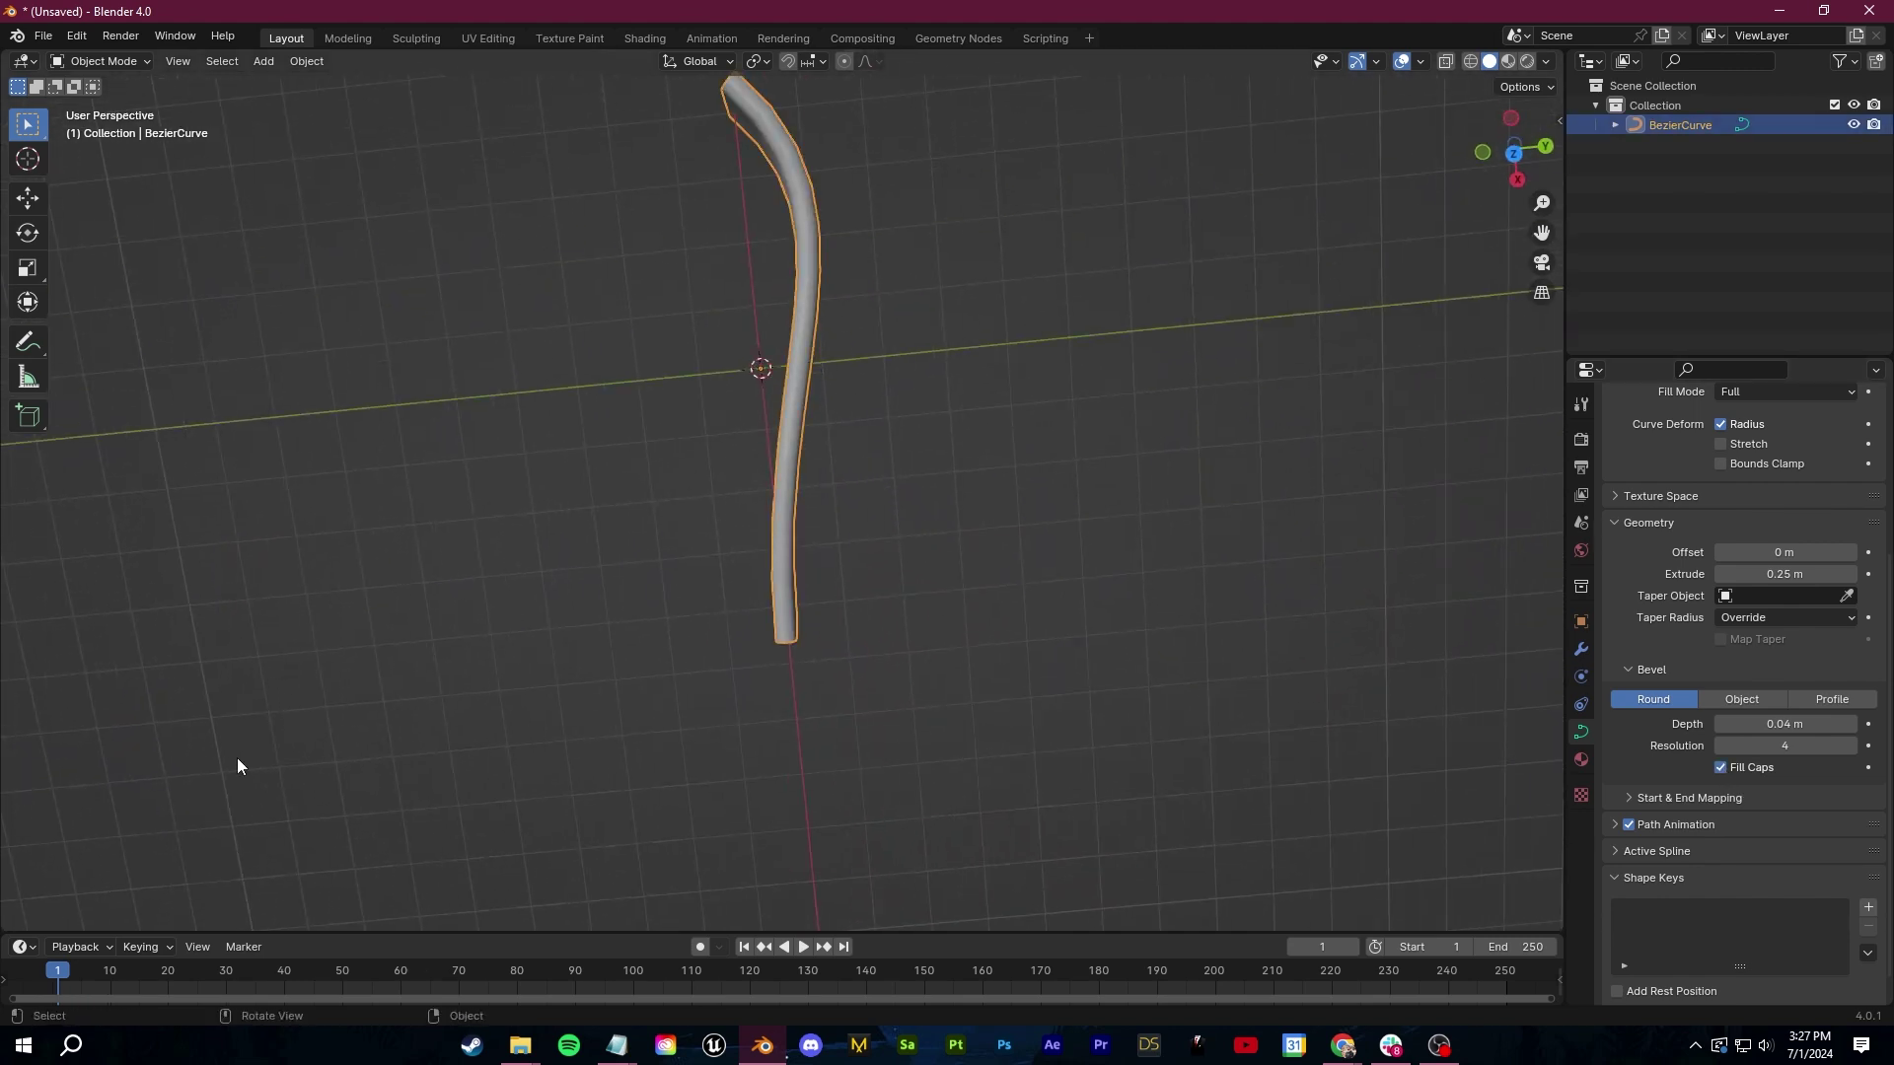
# Open the Shader Editor below the viewport and add a Color Ramp node feeding the Emission shader's color
pyautogui.click(20, 947)
pyautogui.click(76, 881)
pyautogui.moveTo(364, 933); pyautogui.dragTo(364, 617)
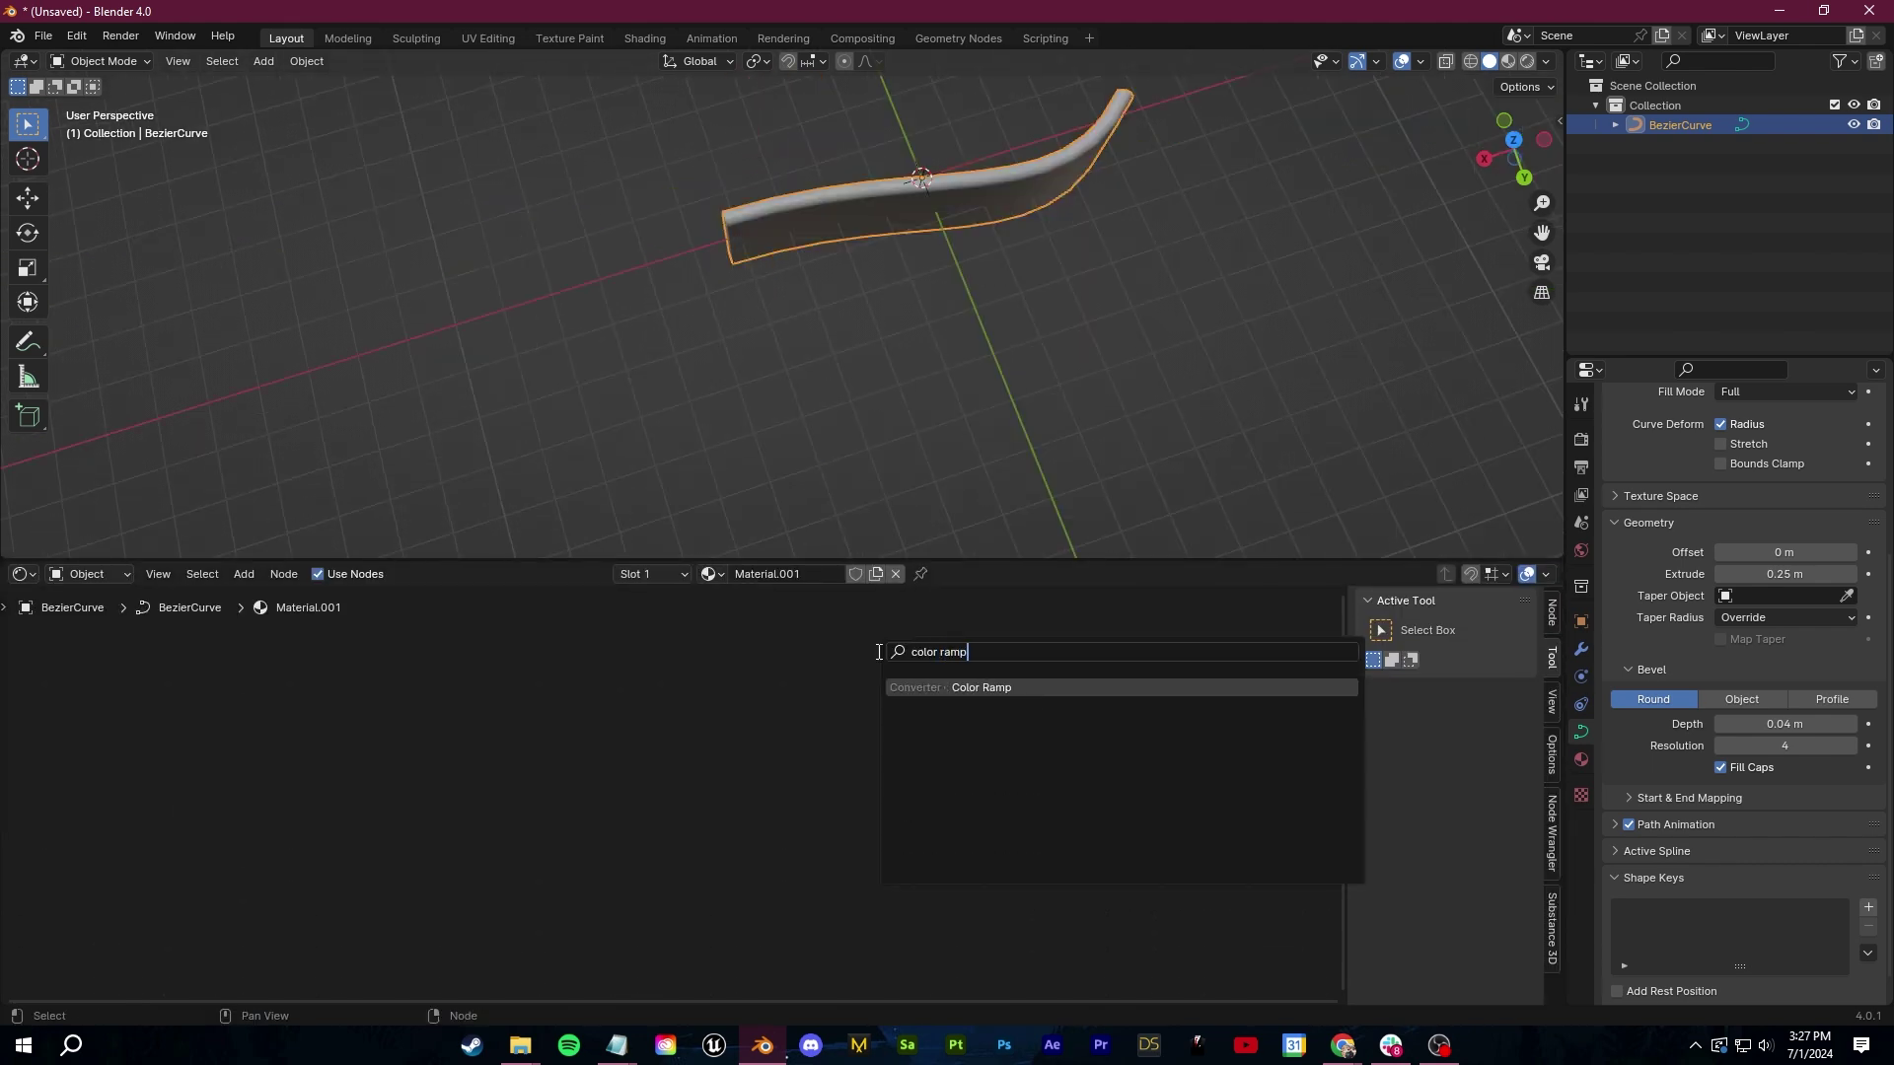
pyautogui.press('Return')
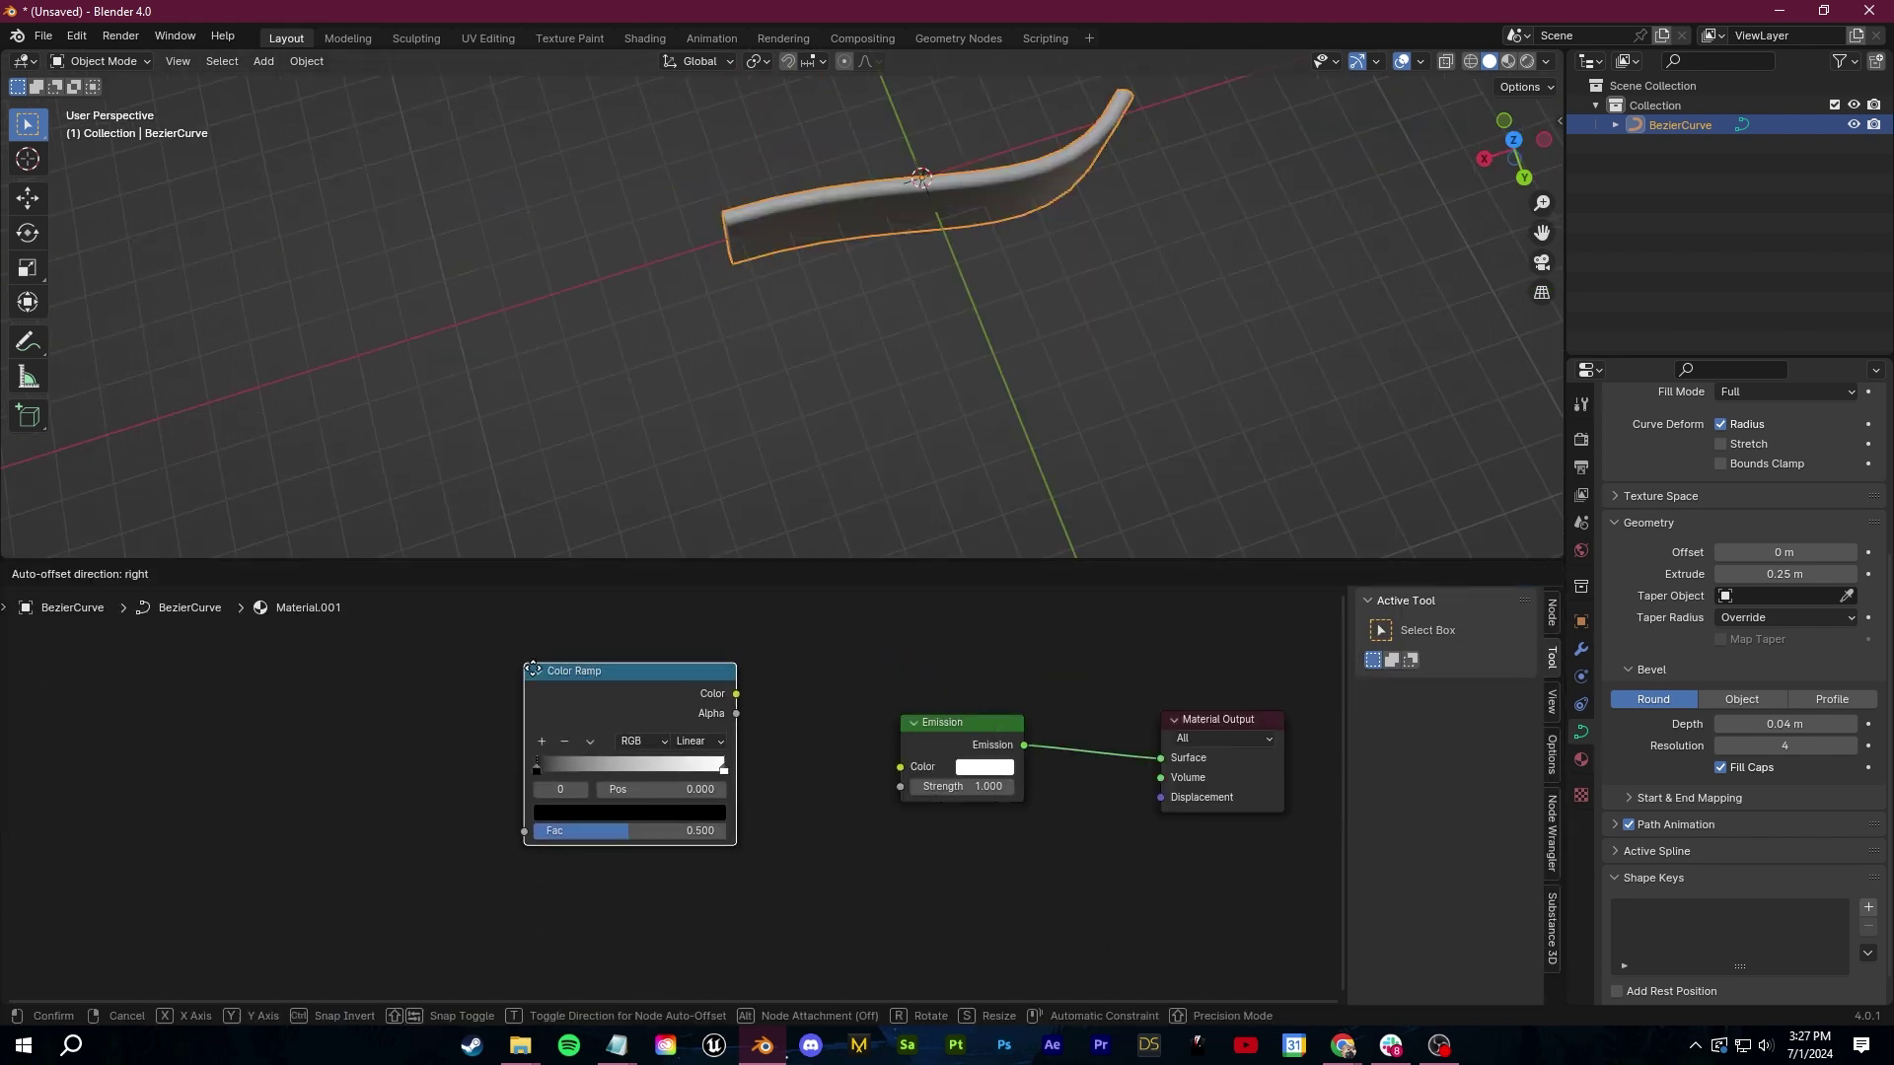
pyautogui.click(818, 718)
pyautogui.moveTo(791, 695); pyautogui.dragTo(791, 694)
# Add a Fresnel node and connect its output to the Color Ramp's factor
pyautogui.write('fresne')
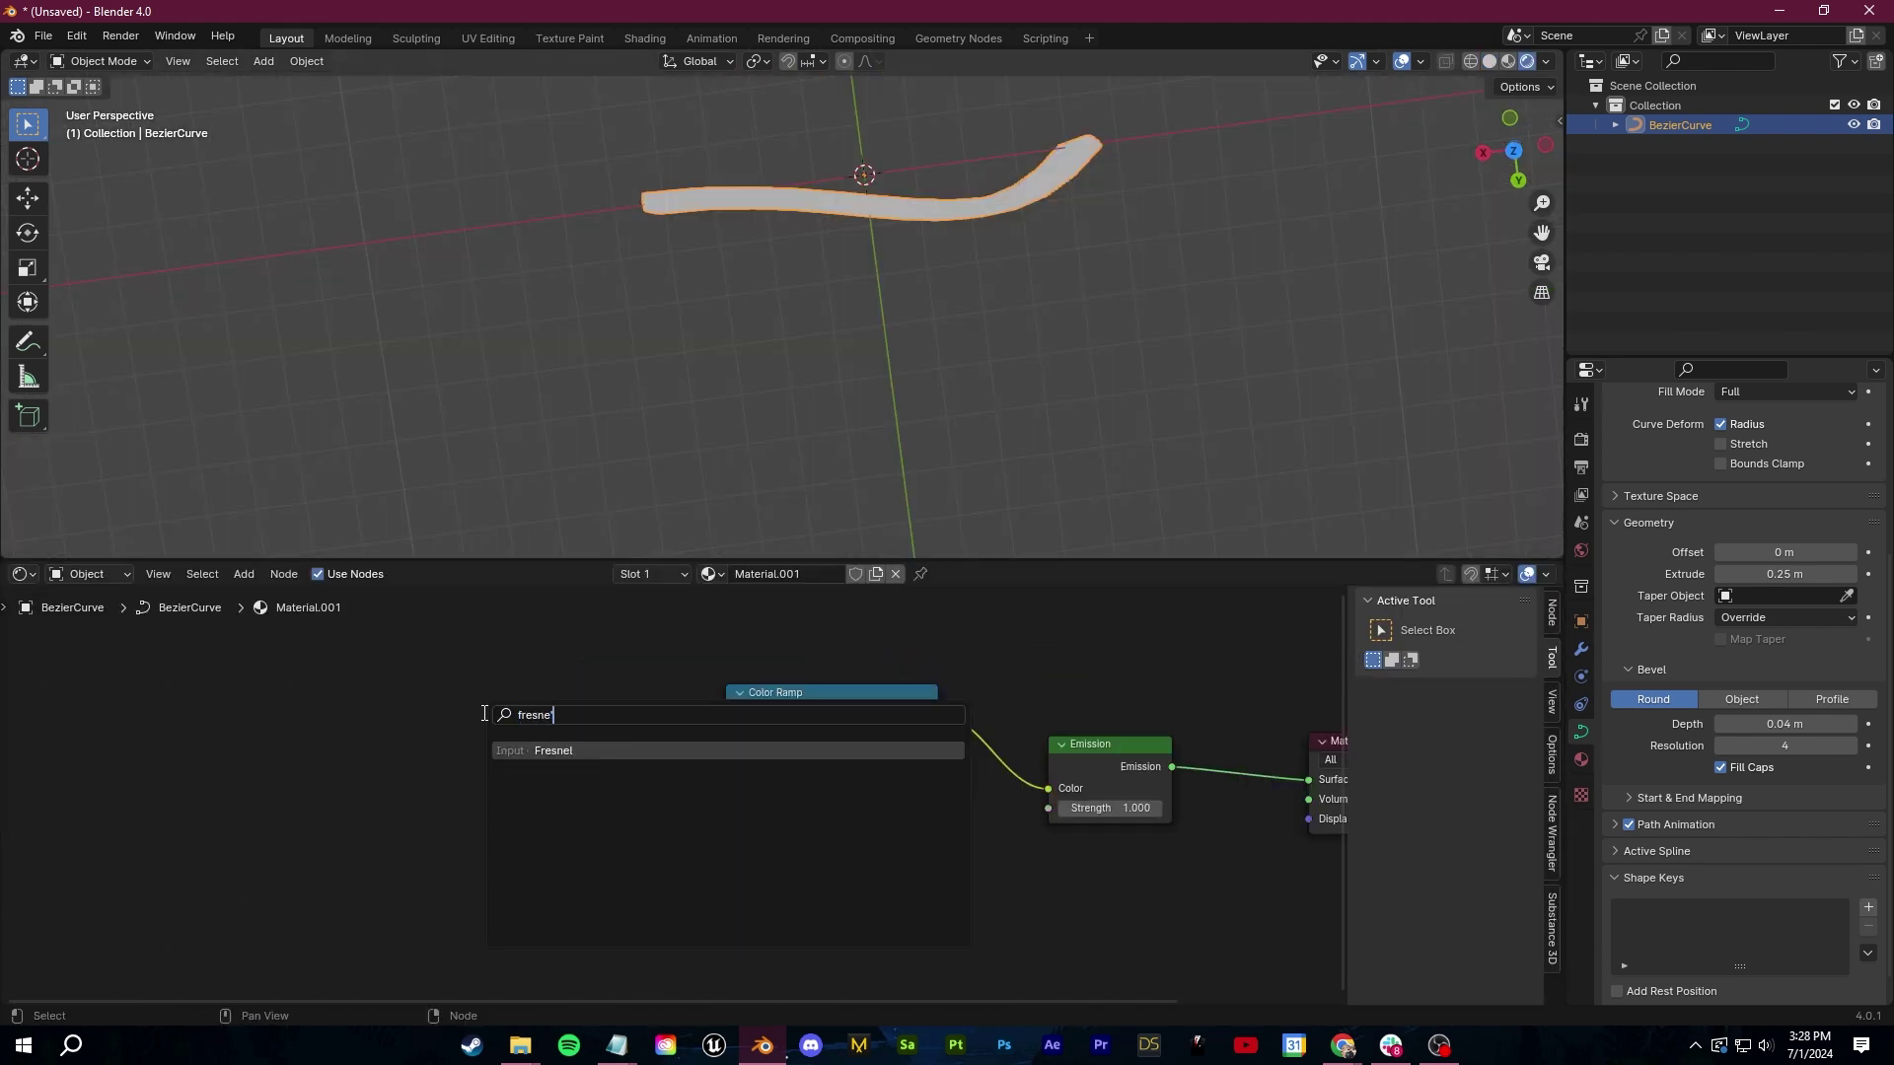
pyautogui.press('Return')
pyautogui.click(451, 726)
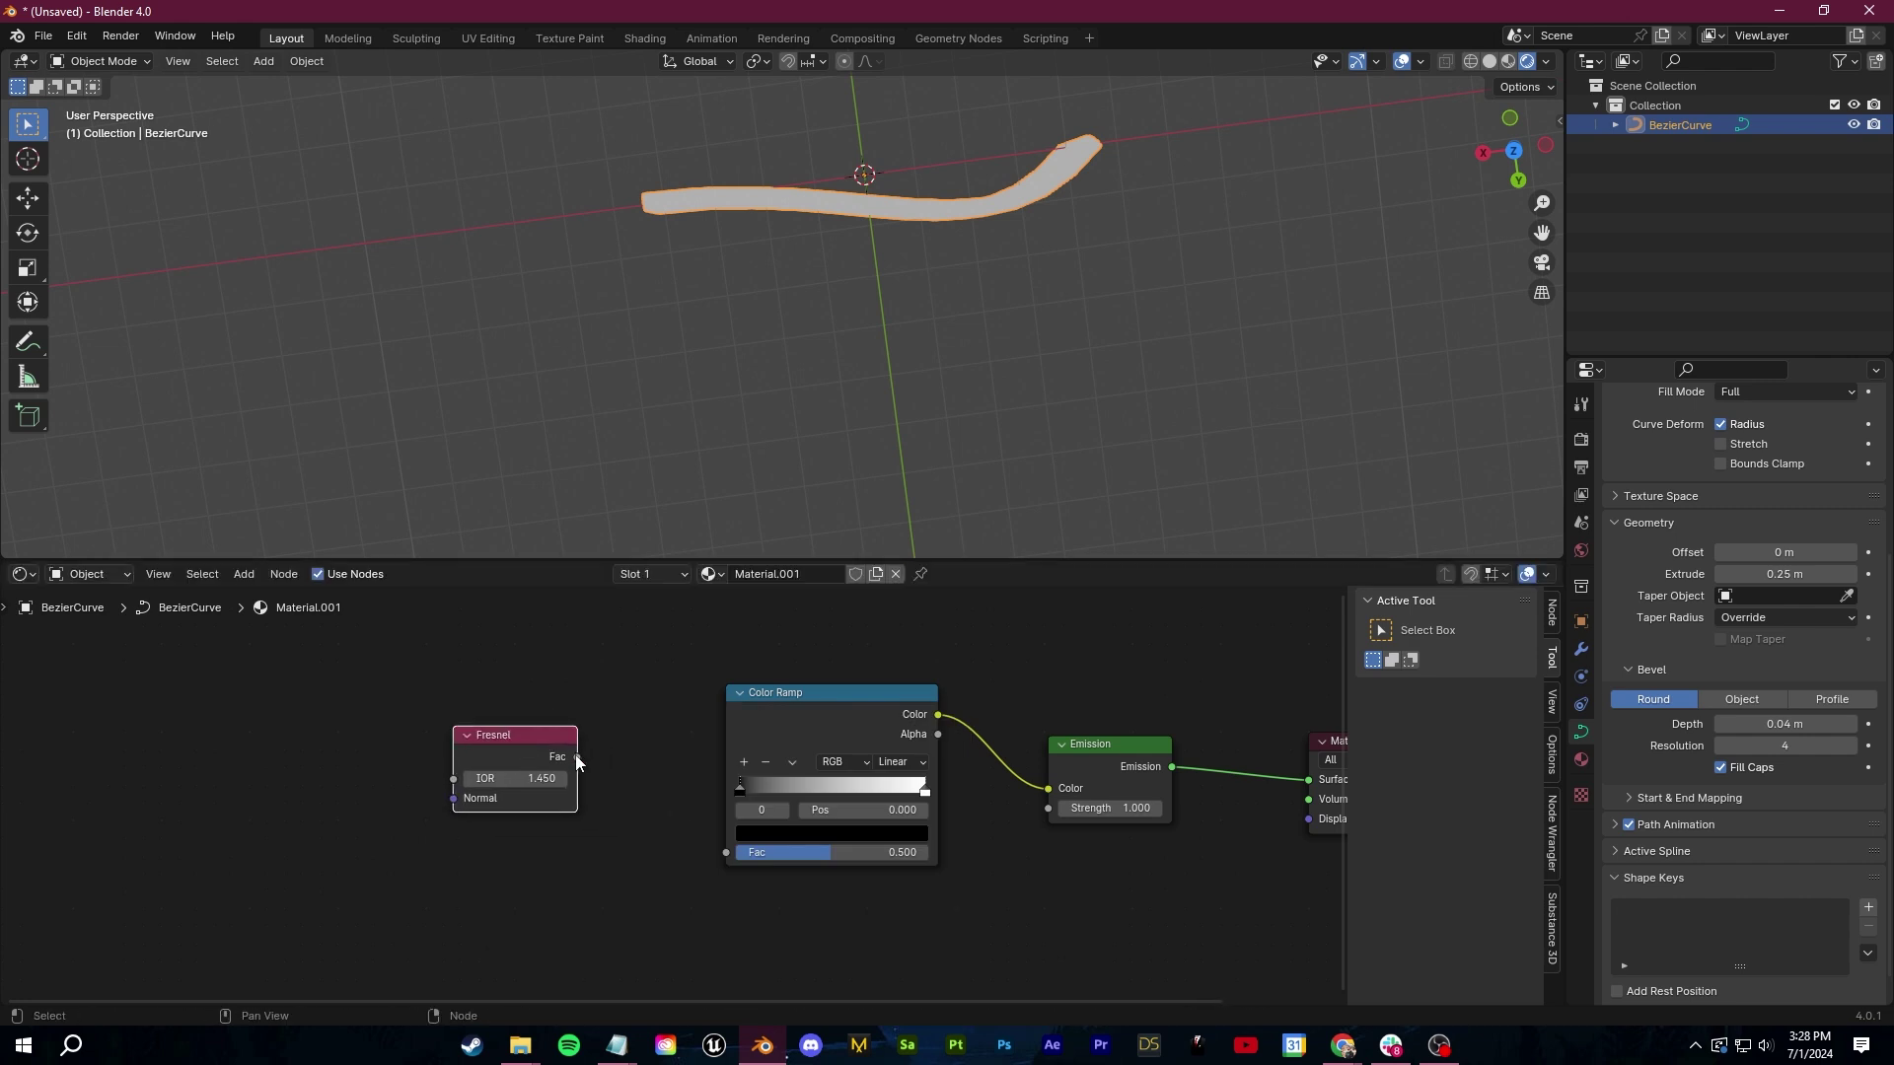
pyautogui.moveTo(577, 756); pyautogui.dragTo(730, 854)
# Set the Principled BSDF's emission strength to 4 and color the ramp's dark stop red
pyautogui.moveTo(1019, 503)
pyautogui.mouseDown(button='middle')
pyautogui.moveTo(1052, 387)
pyautogui.moveTo(872, 430)
pyautogui.moveTo(986, 493)
pyautogui.mouseUp(button='middle')
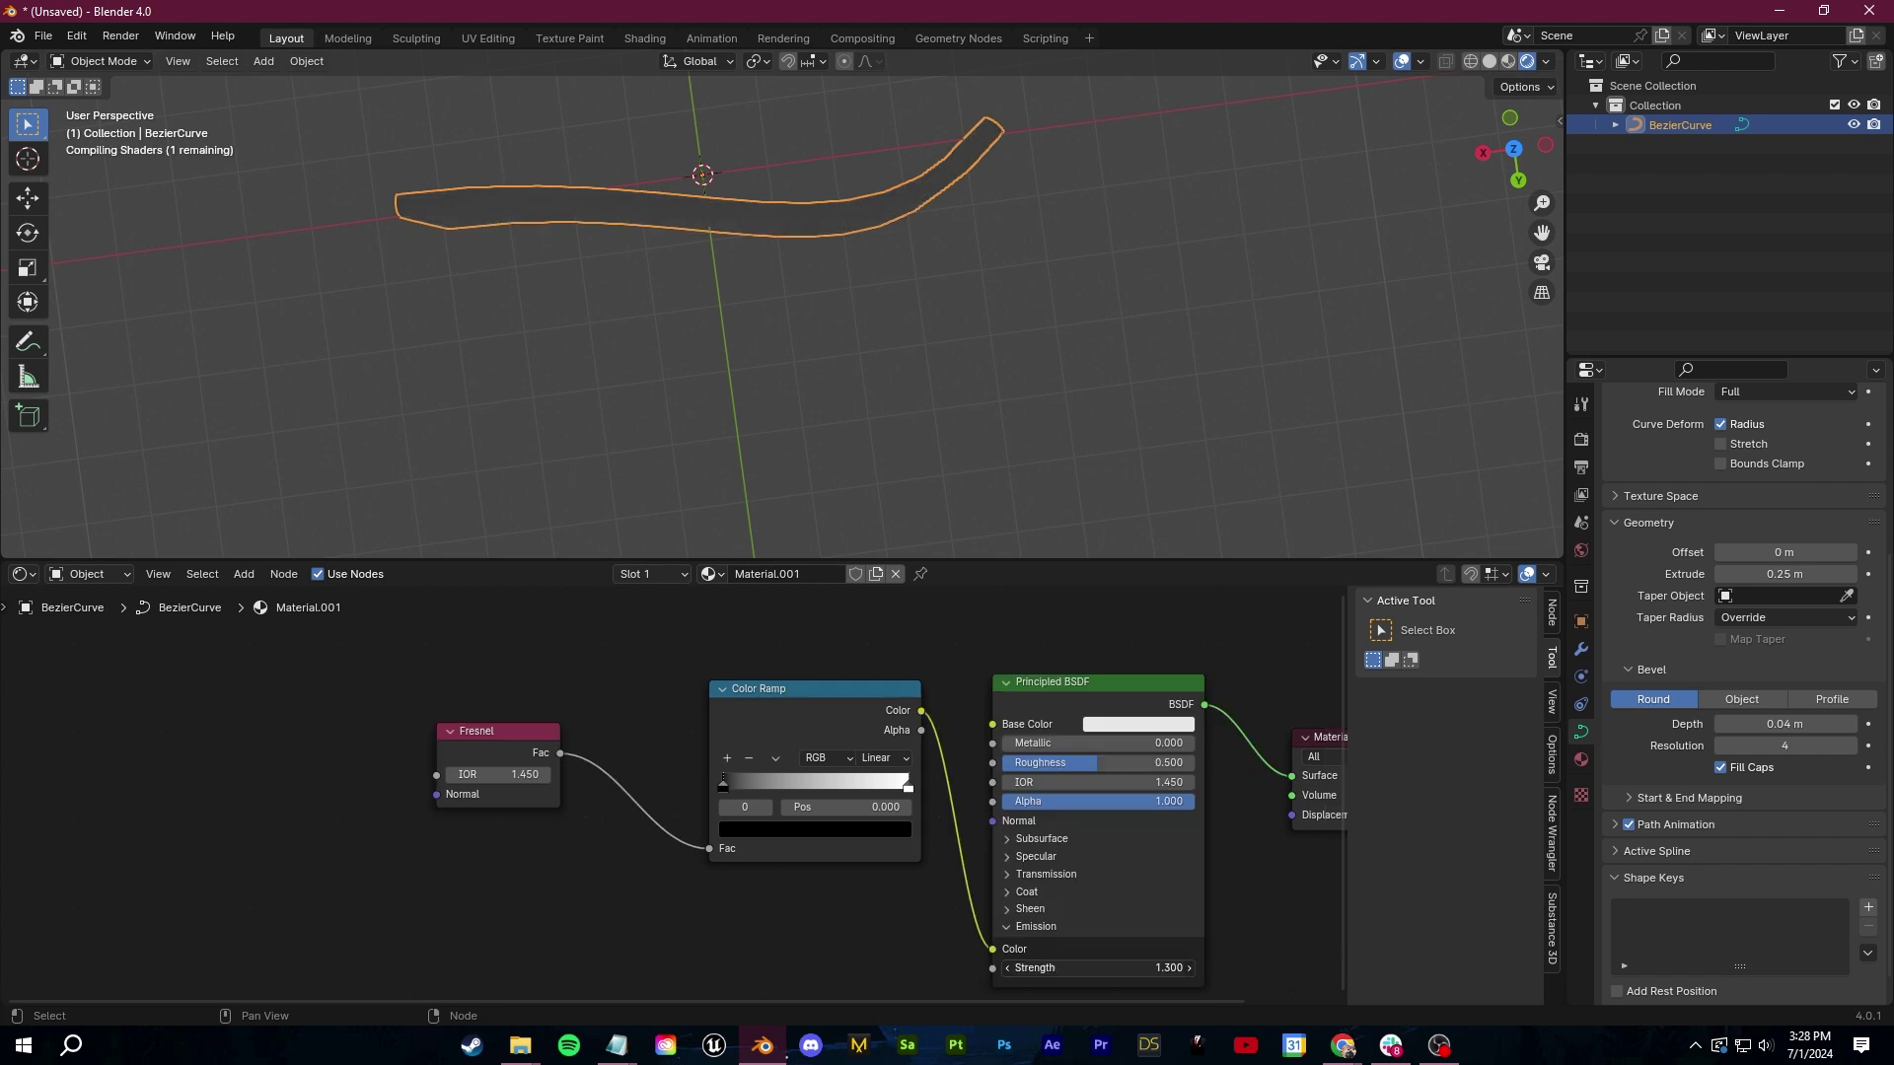
pyautogui.moveTo(1096, 969); pyautogui.dragTo(1183, 969)
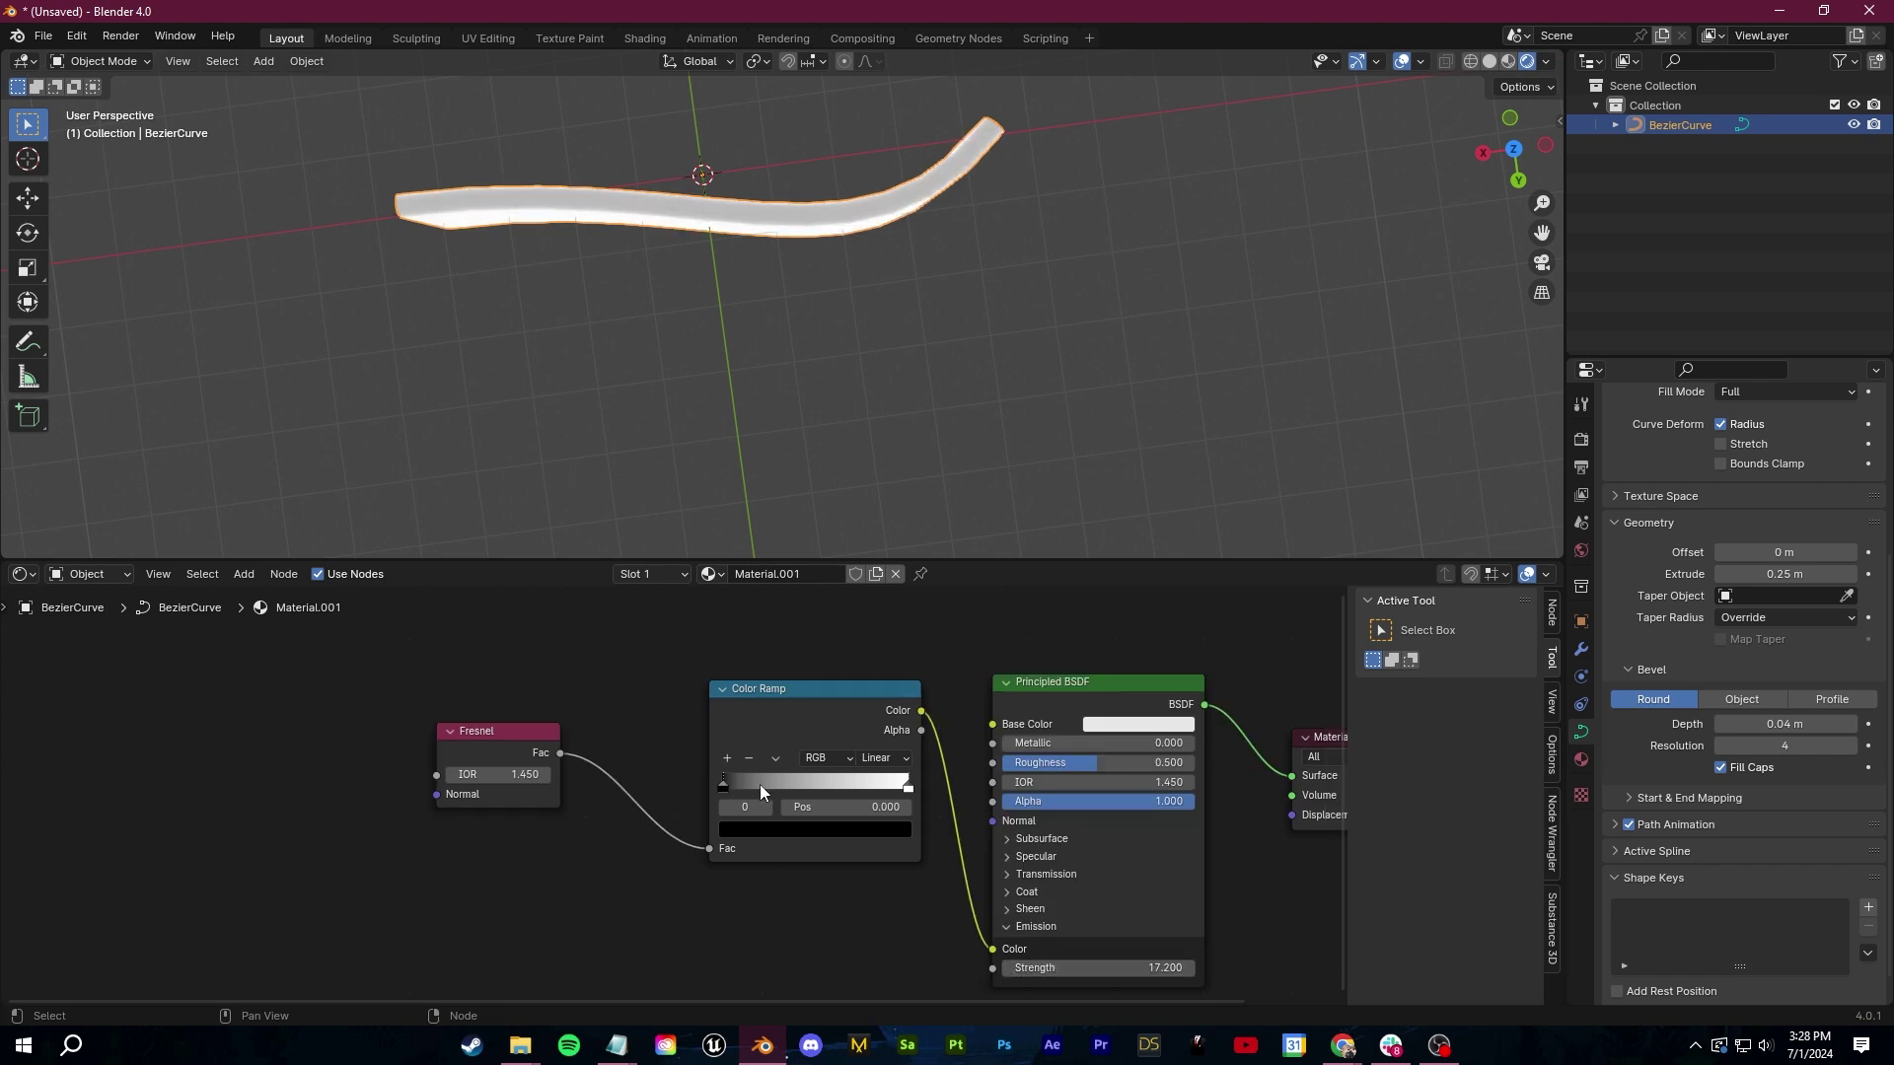
pyautogui.click(759, 827)
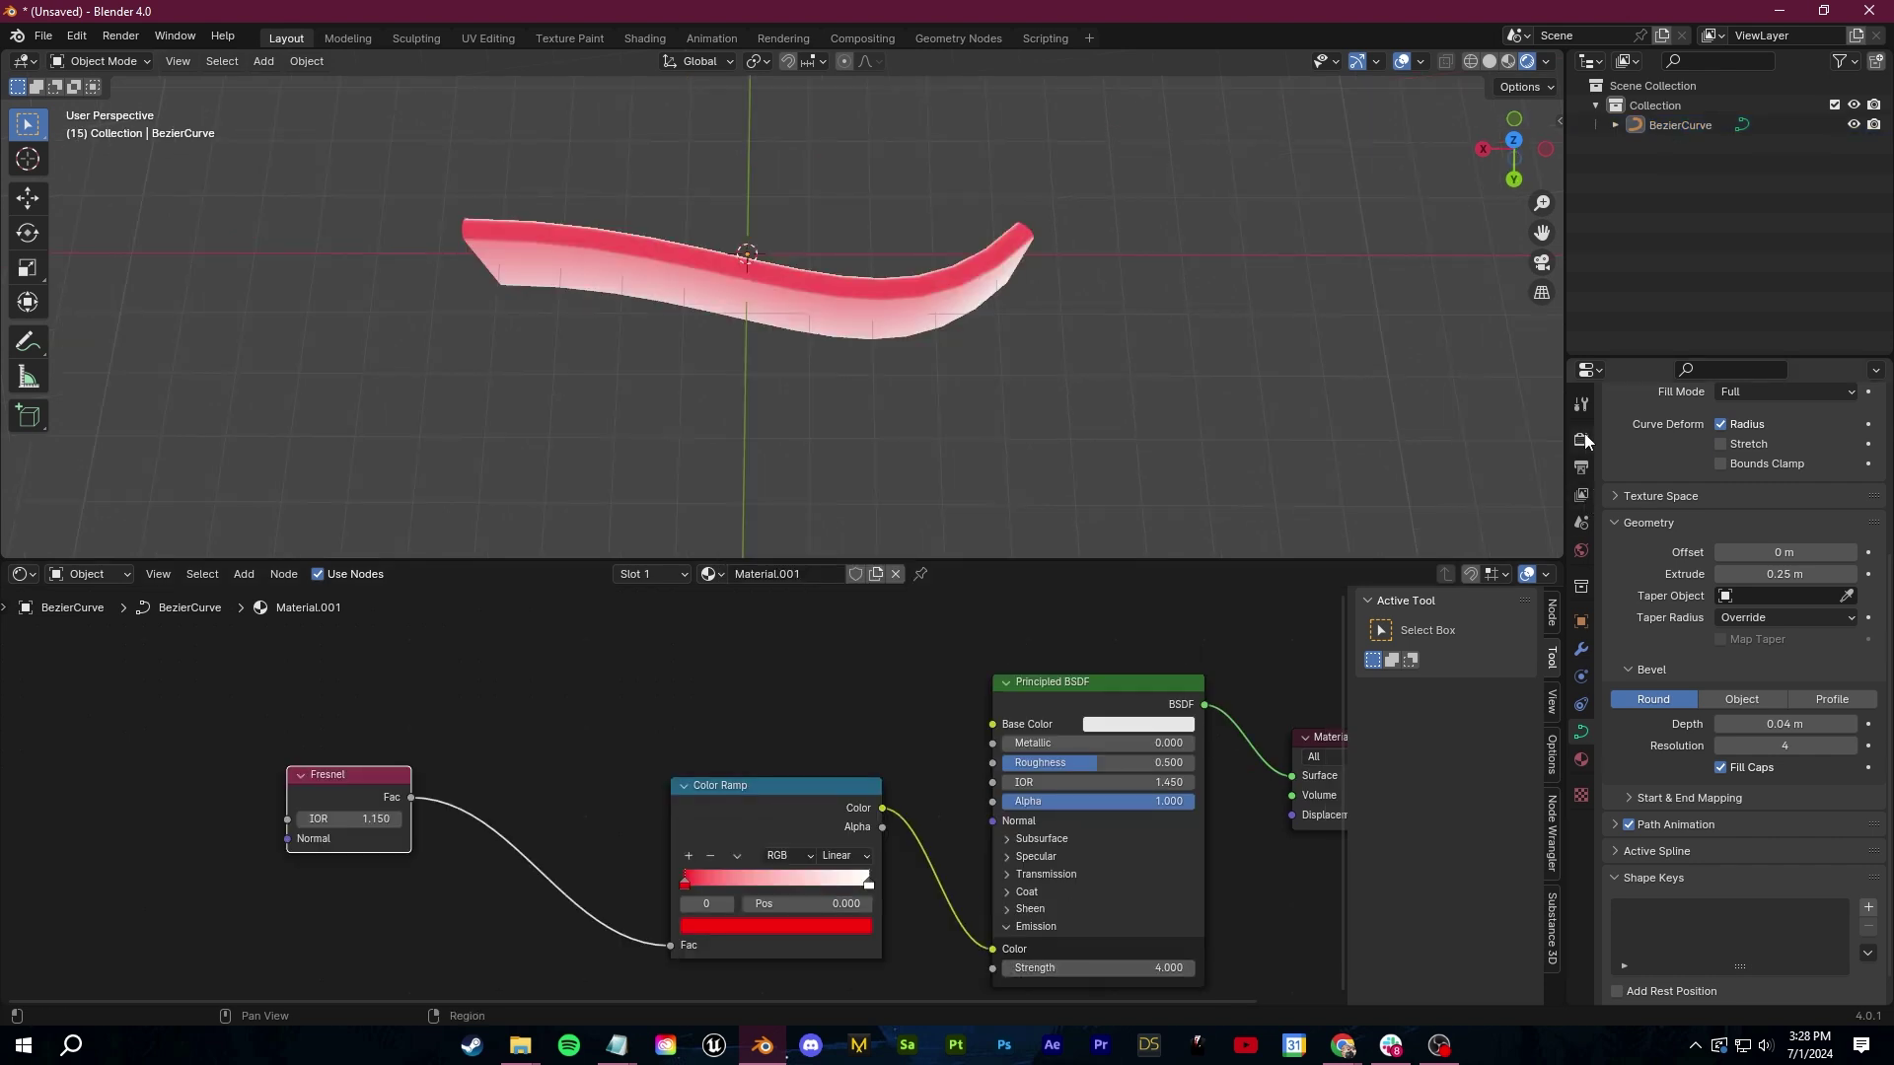
# Enable Bloom in the render settings to make the curve glow
pyautogui.click(1629, 507)
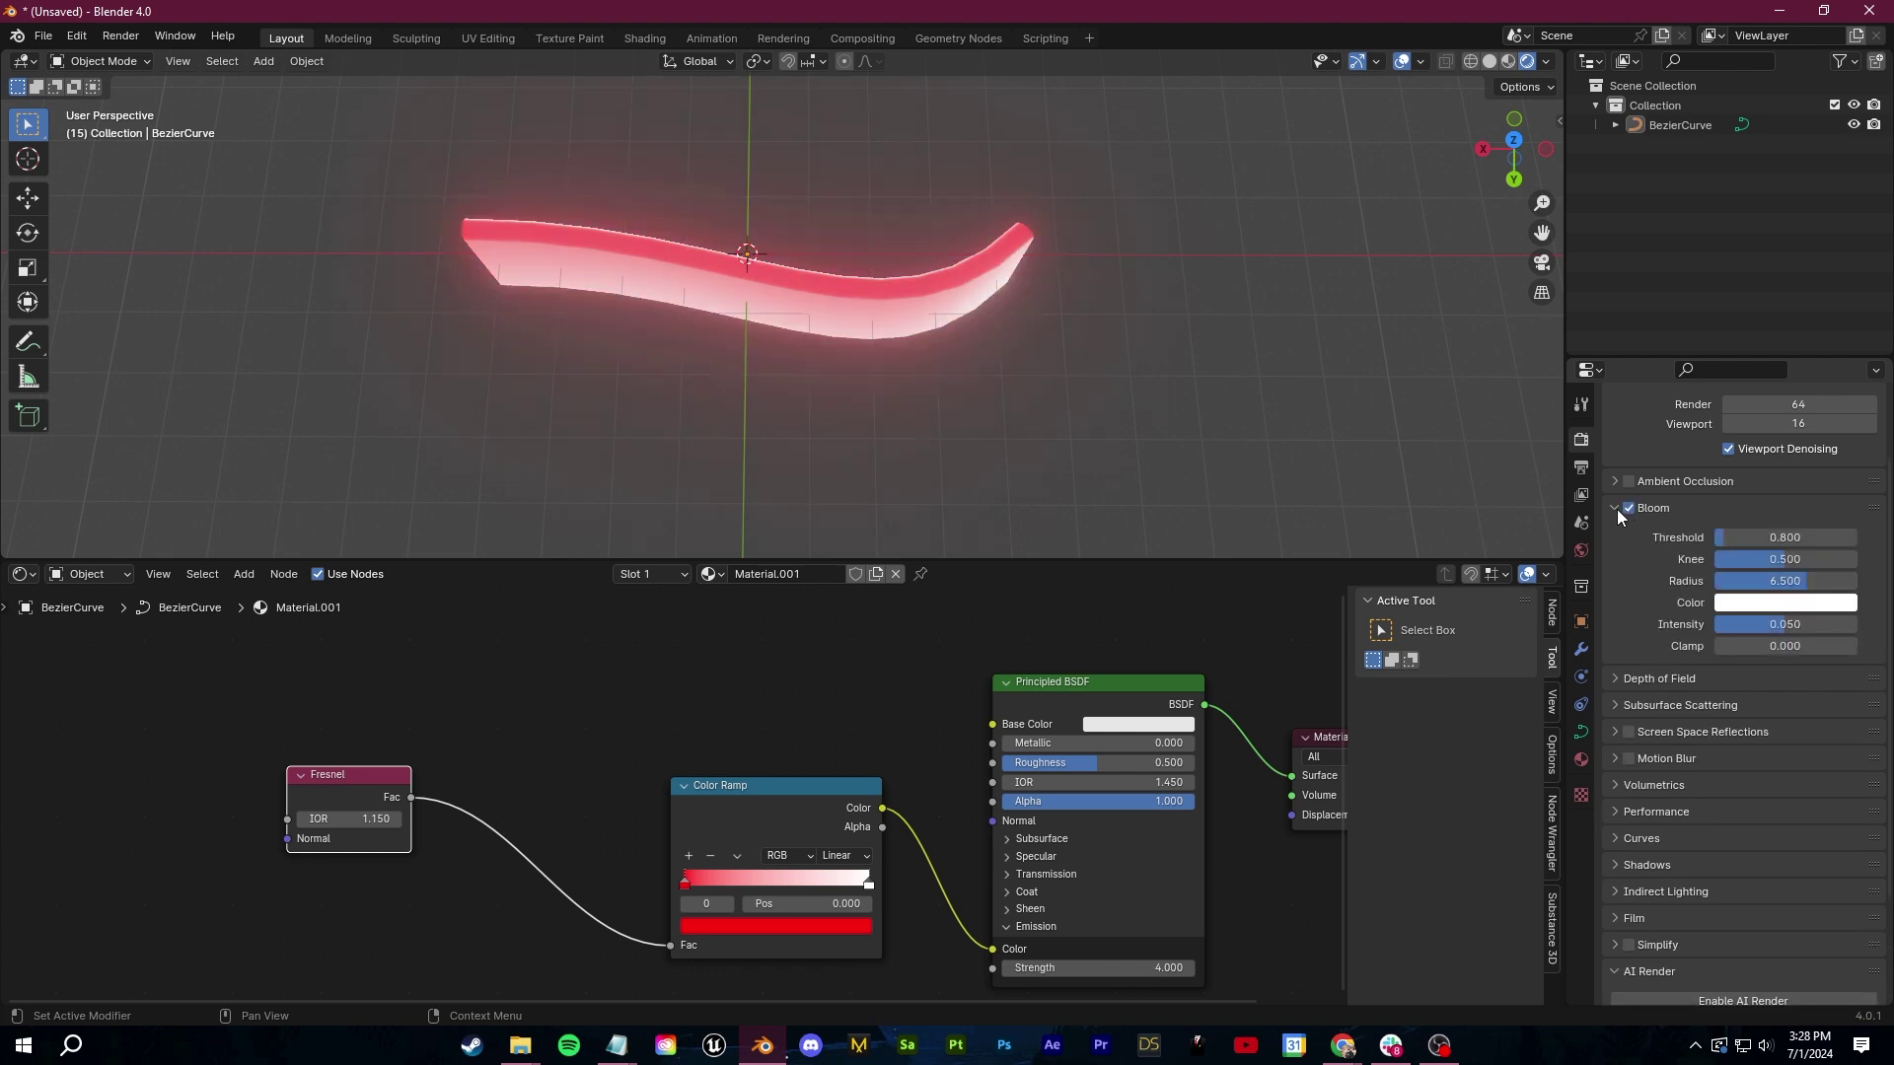
pyautogui.moveTo(988, 371); pyautogui.dragTo(980, 495, button='middle')
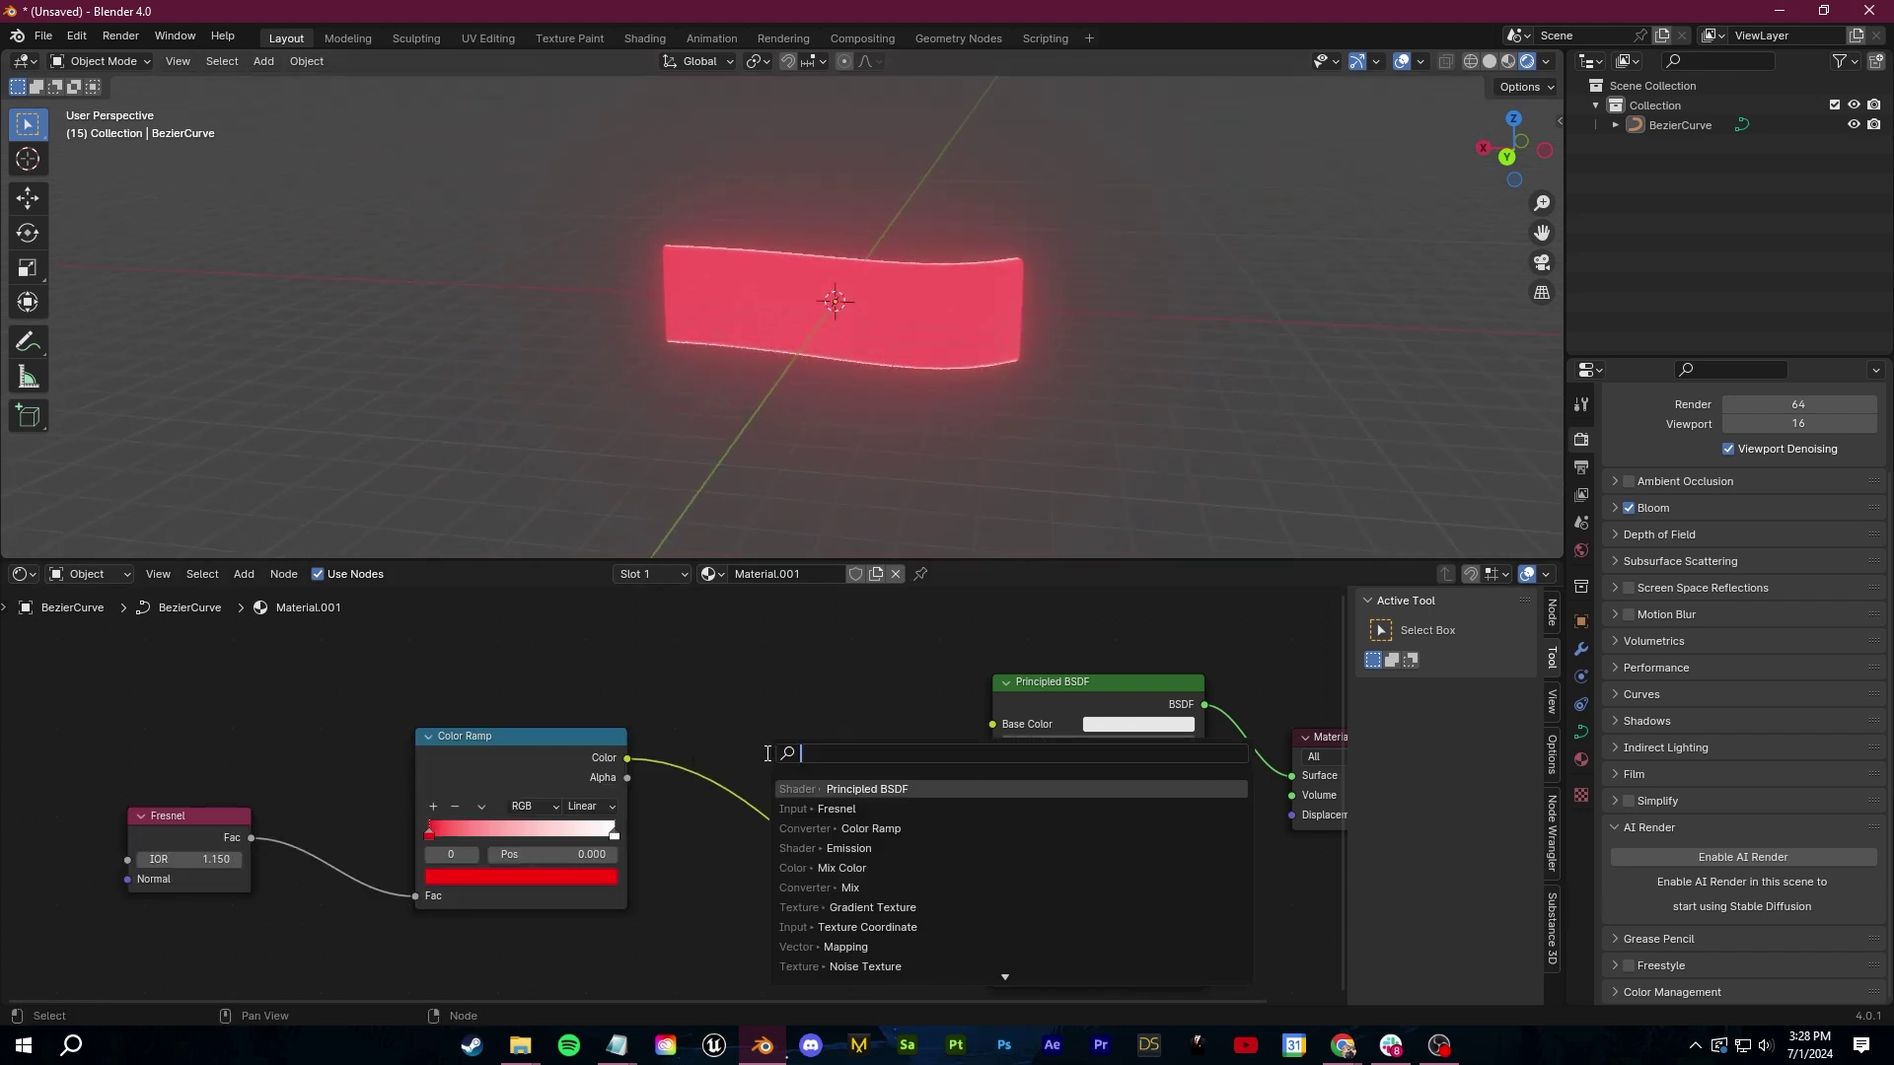
# Add a Noise Texture node below the red Color Ramp
pyautogui.write('no')
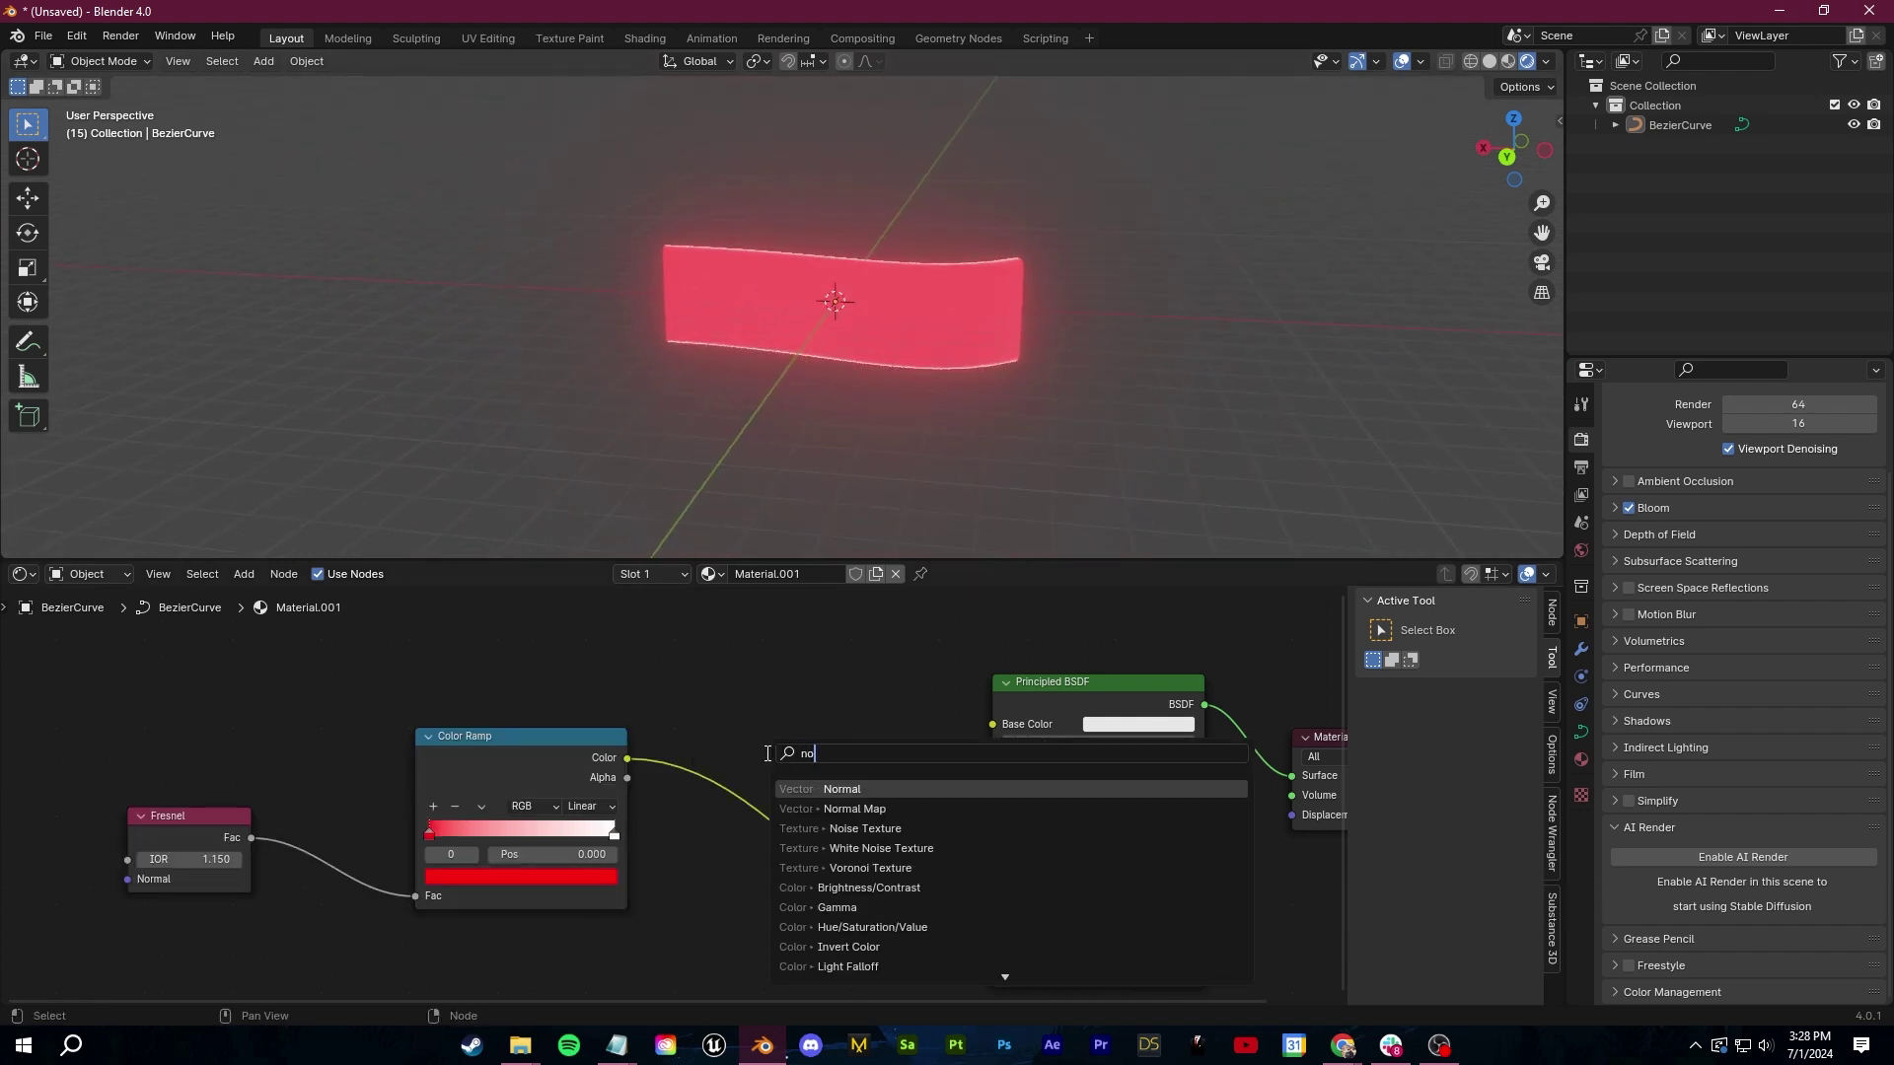
pyautogui.write('ise')
pyautogui.press('Return')
pyautogui.click(472, 945)
pyautogui.moveTo(692, 918); pyautogui.dragTo(665, 855, button='middle')
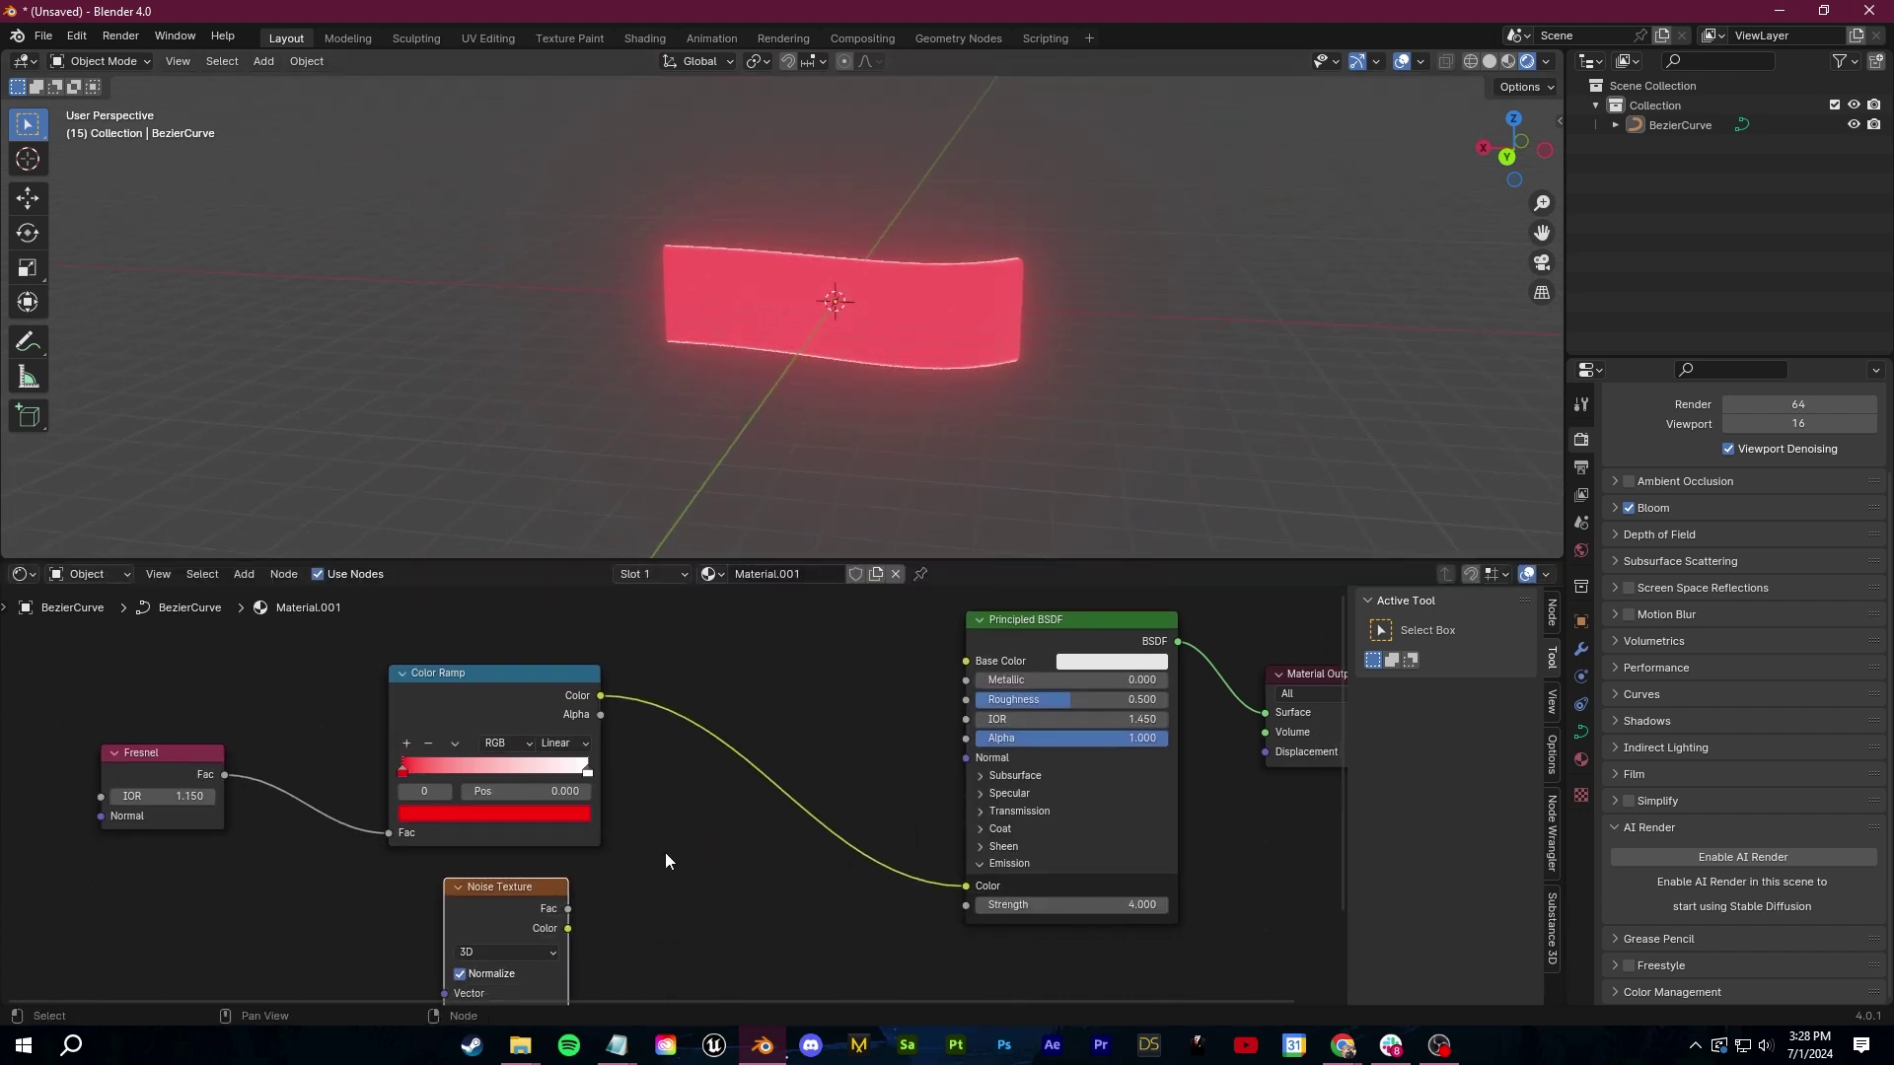
# Add a second Color Ramp between the Noise Texture and the Principled BSDF's Alpha input
pyautogui.hotkey('shift', 'a')
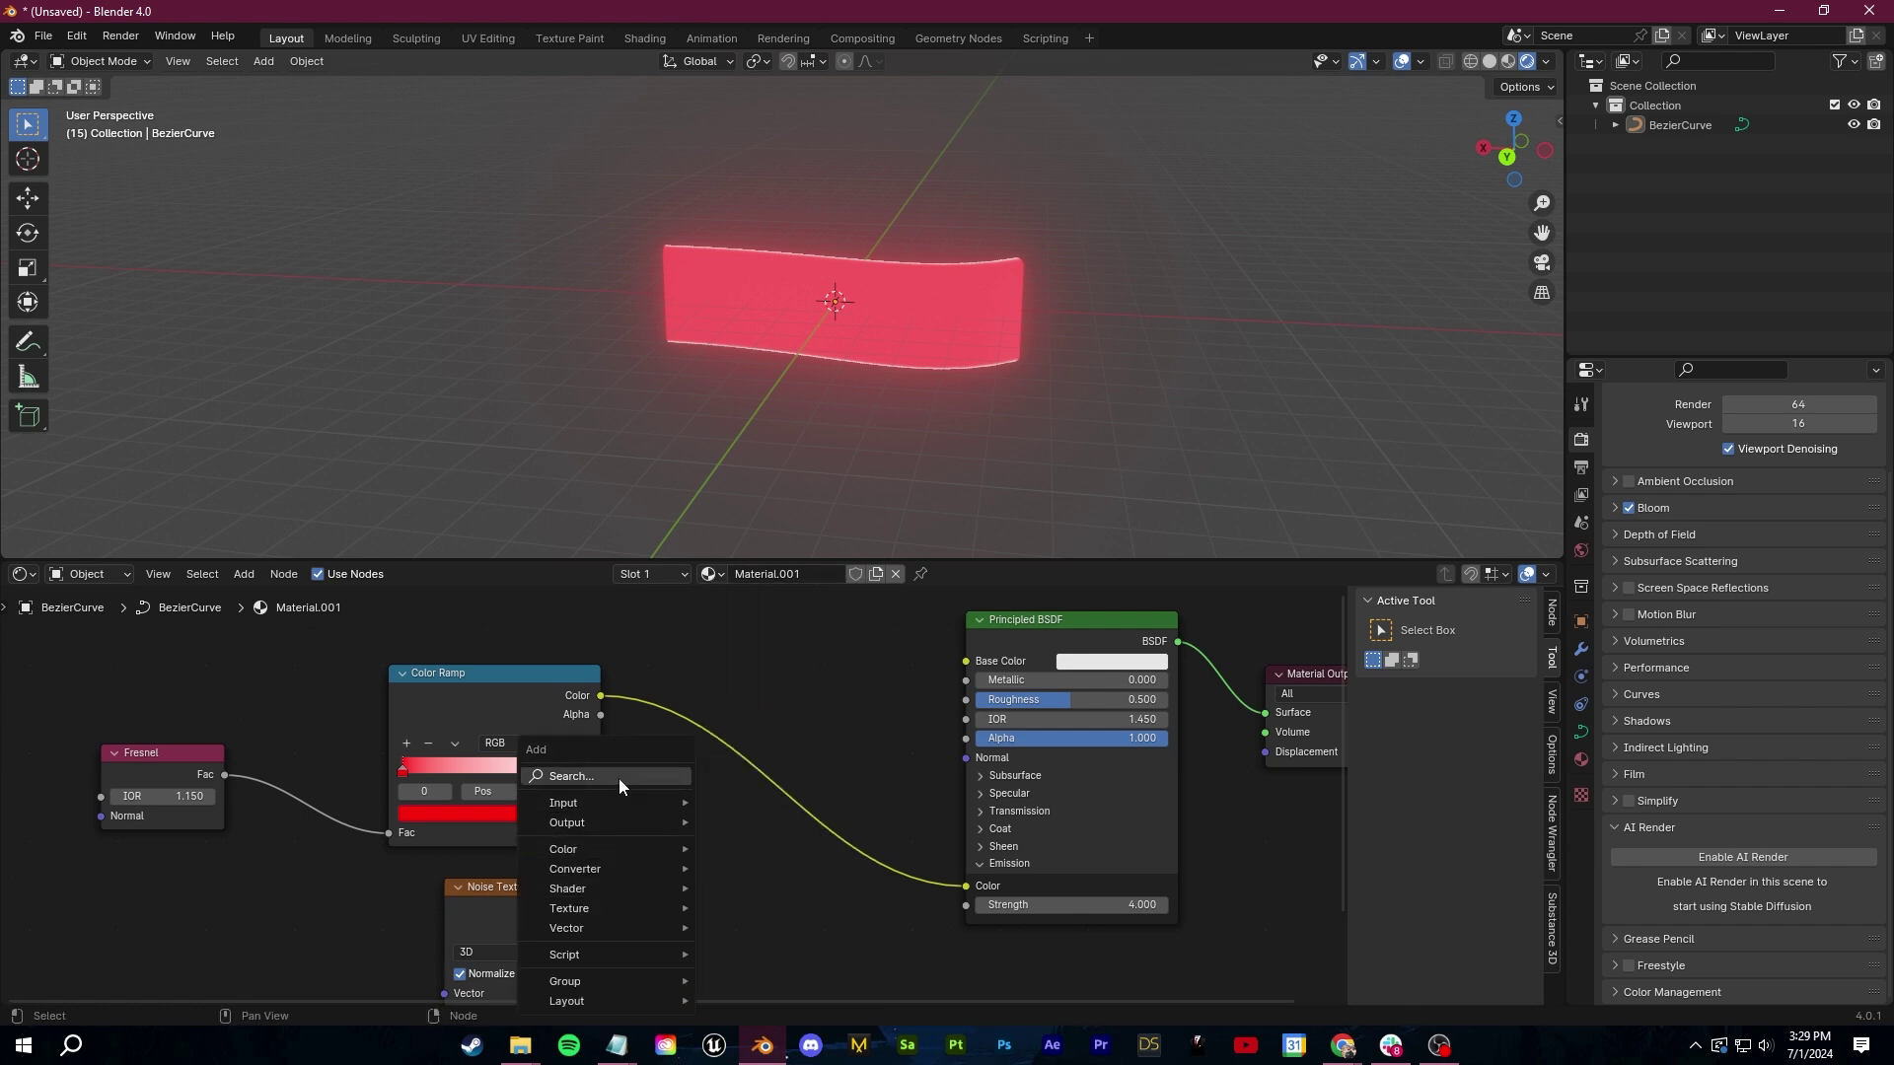
pyautogui.write('color r')
pyautogui.press('Return')
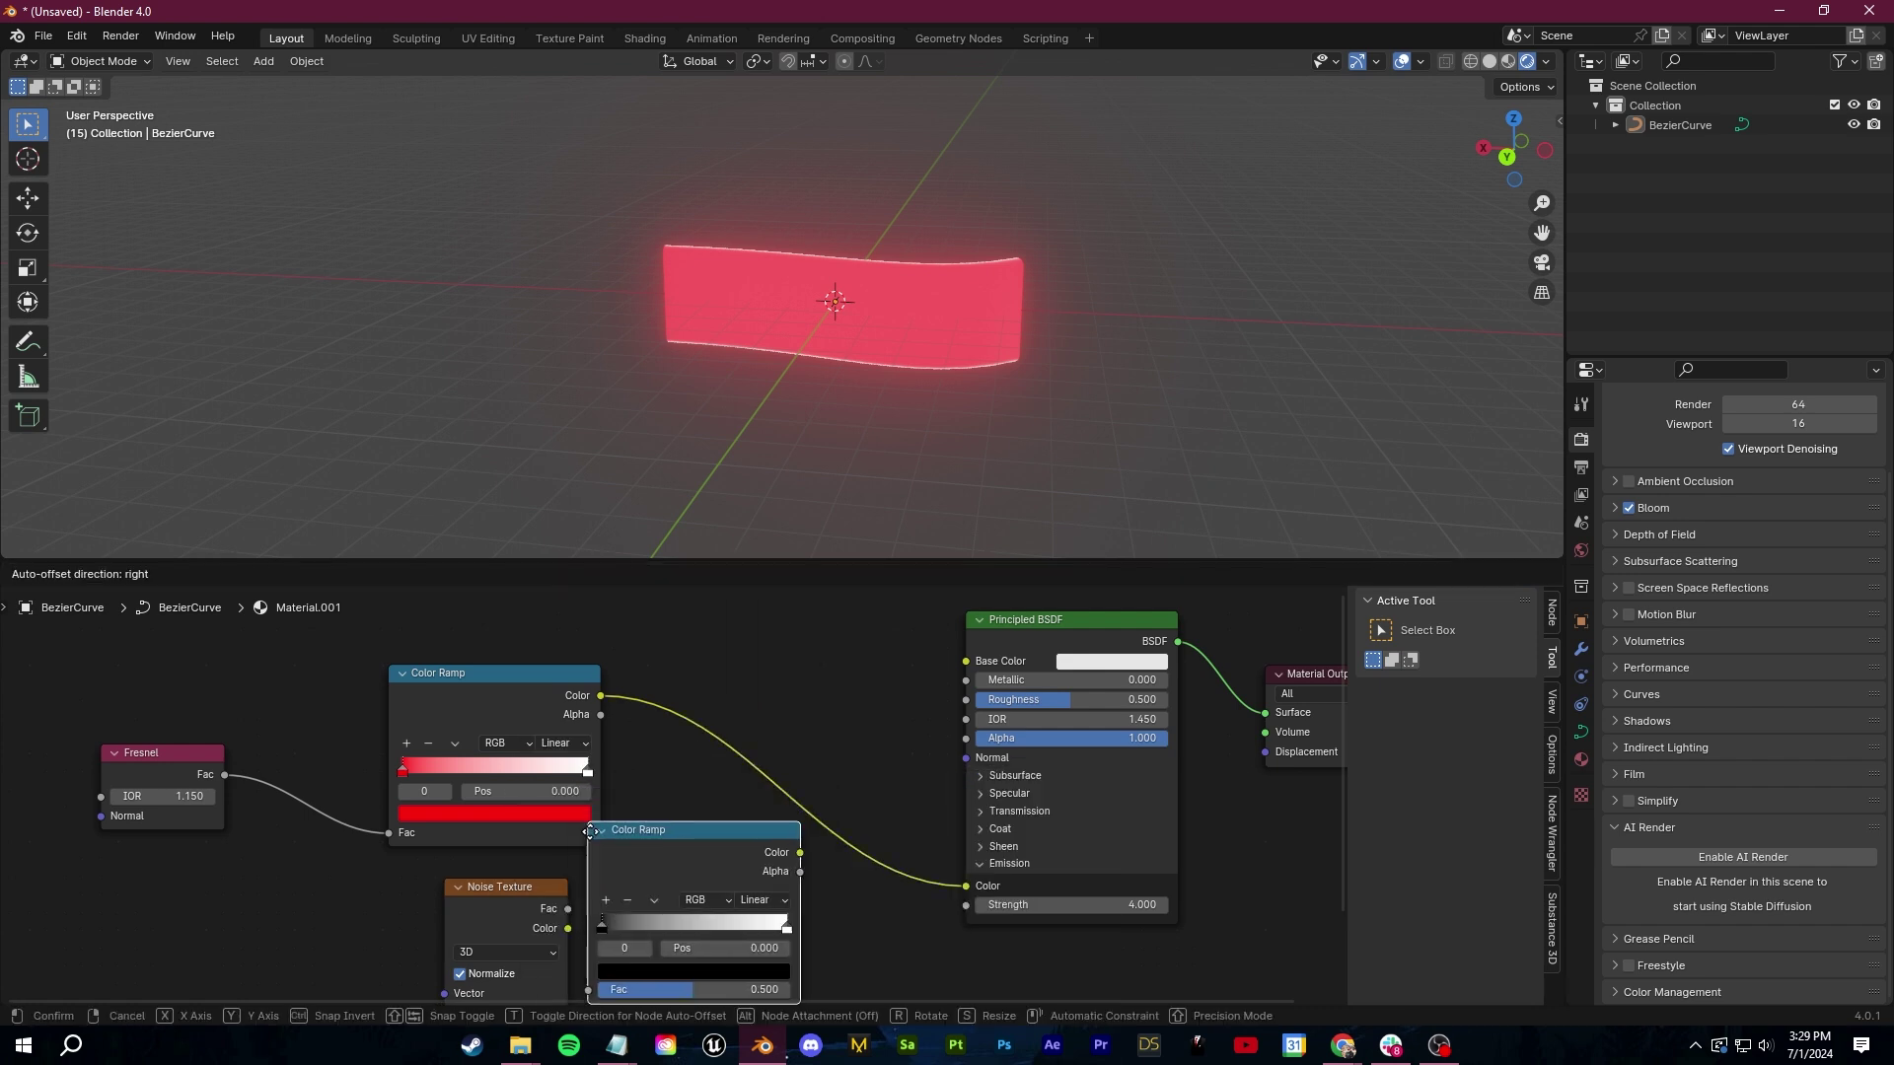
pyautogui.click(606, 854)
pyautogui.moveTo(938, 773); pyautogui.dragTo(962, 740)
pyautogui.moveTo(955, 797); pyautogui.dragTo(1023, 705, button='middle')
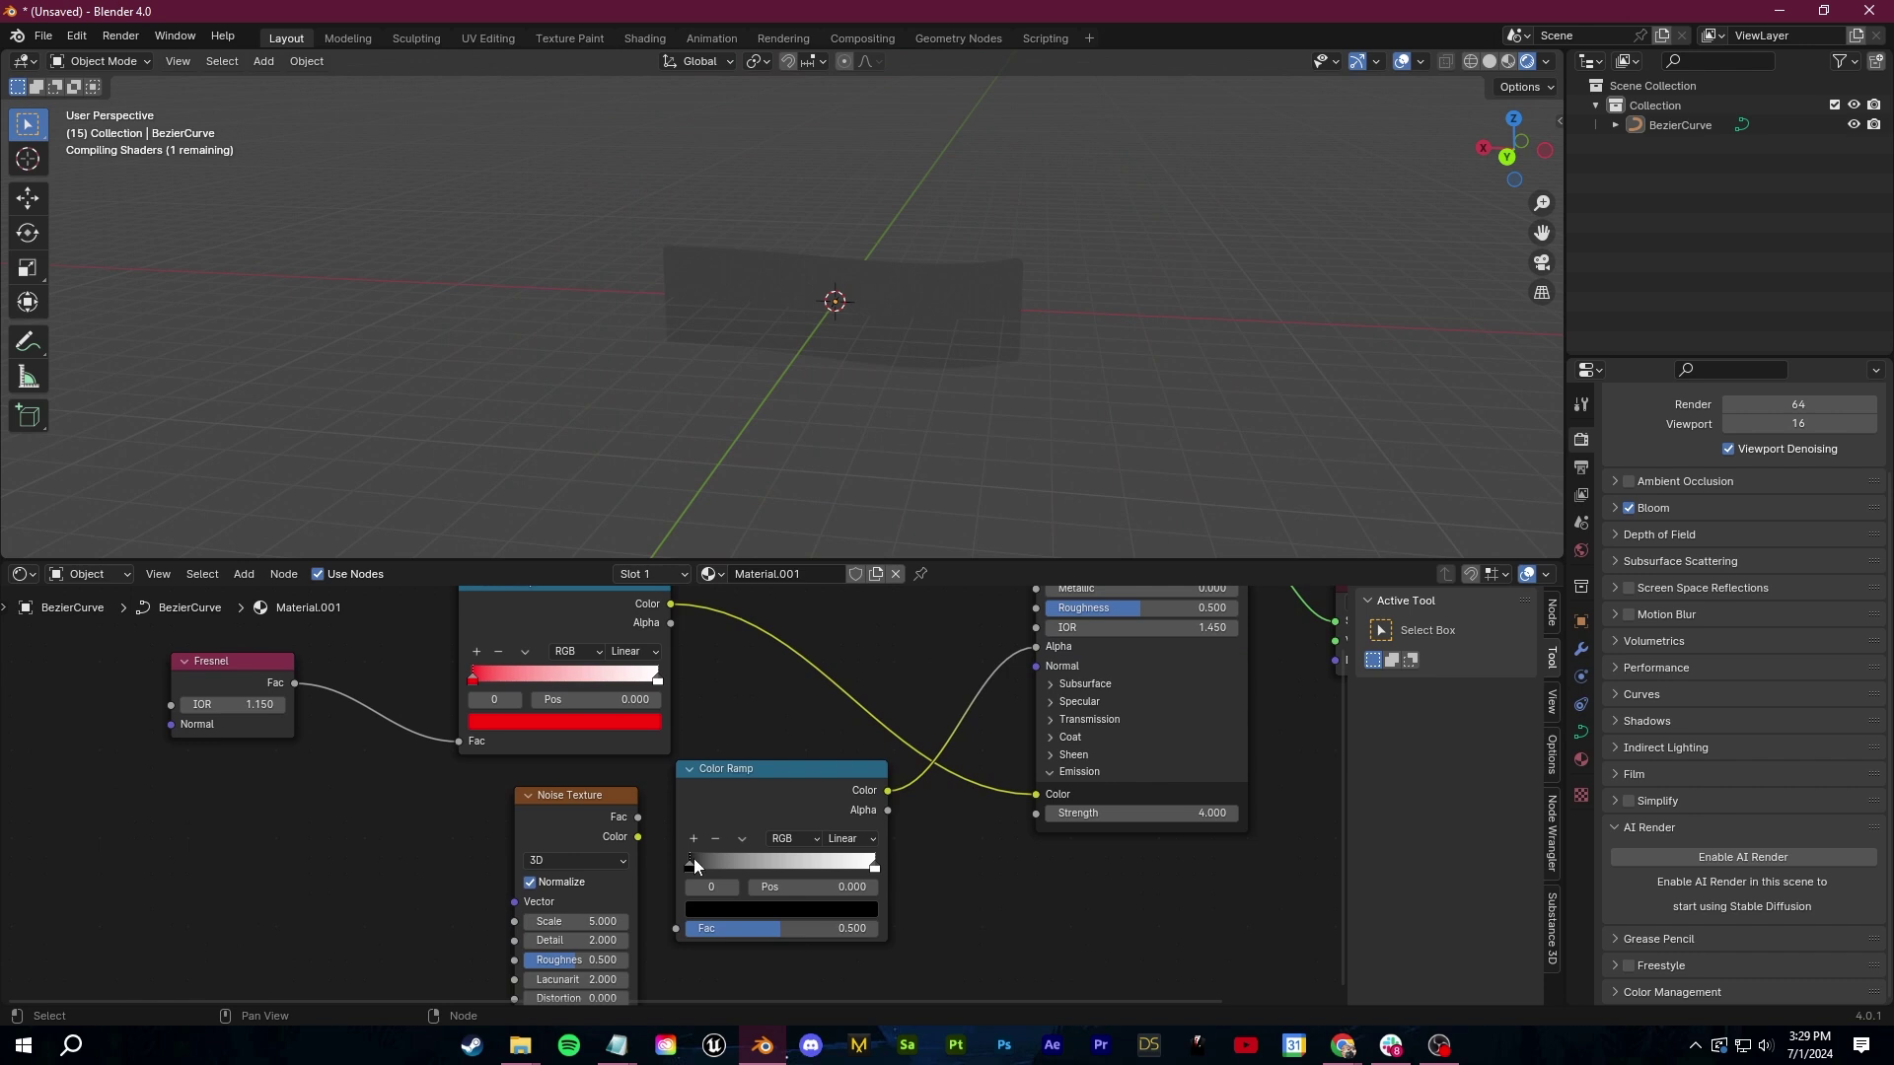
pyautogui.moveTo(638, 816); pyautogui.dragTo(676, 928)
# Set the curve material's blend mode to Alpha Clip
pyautogui.click(1581, 759)
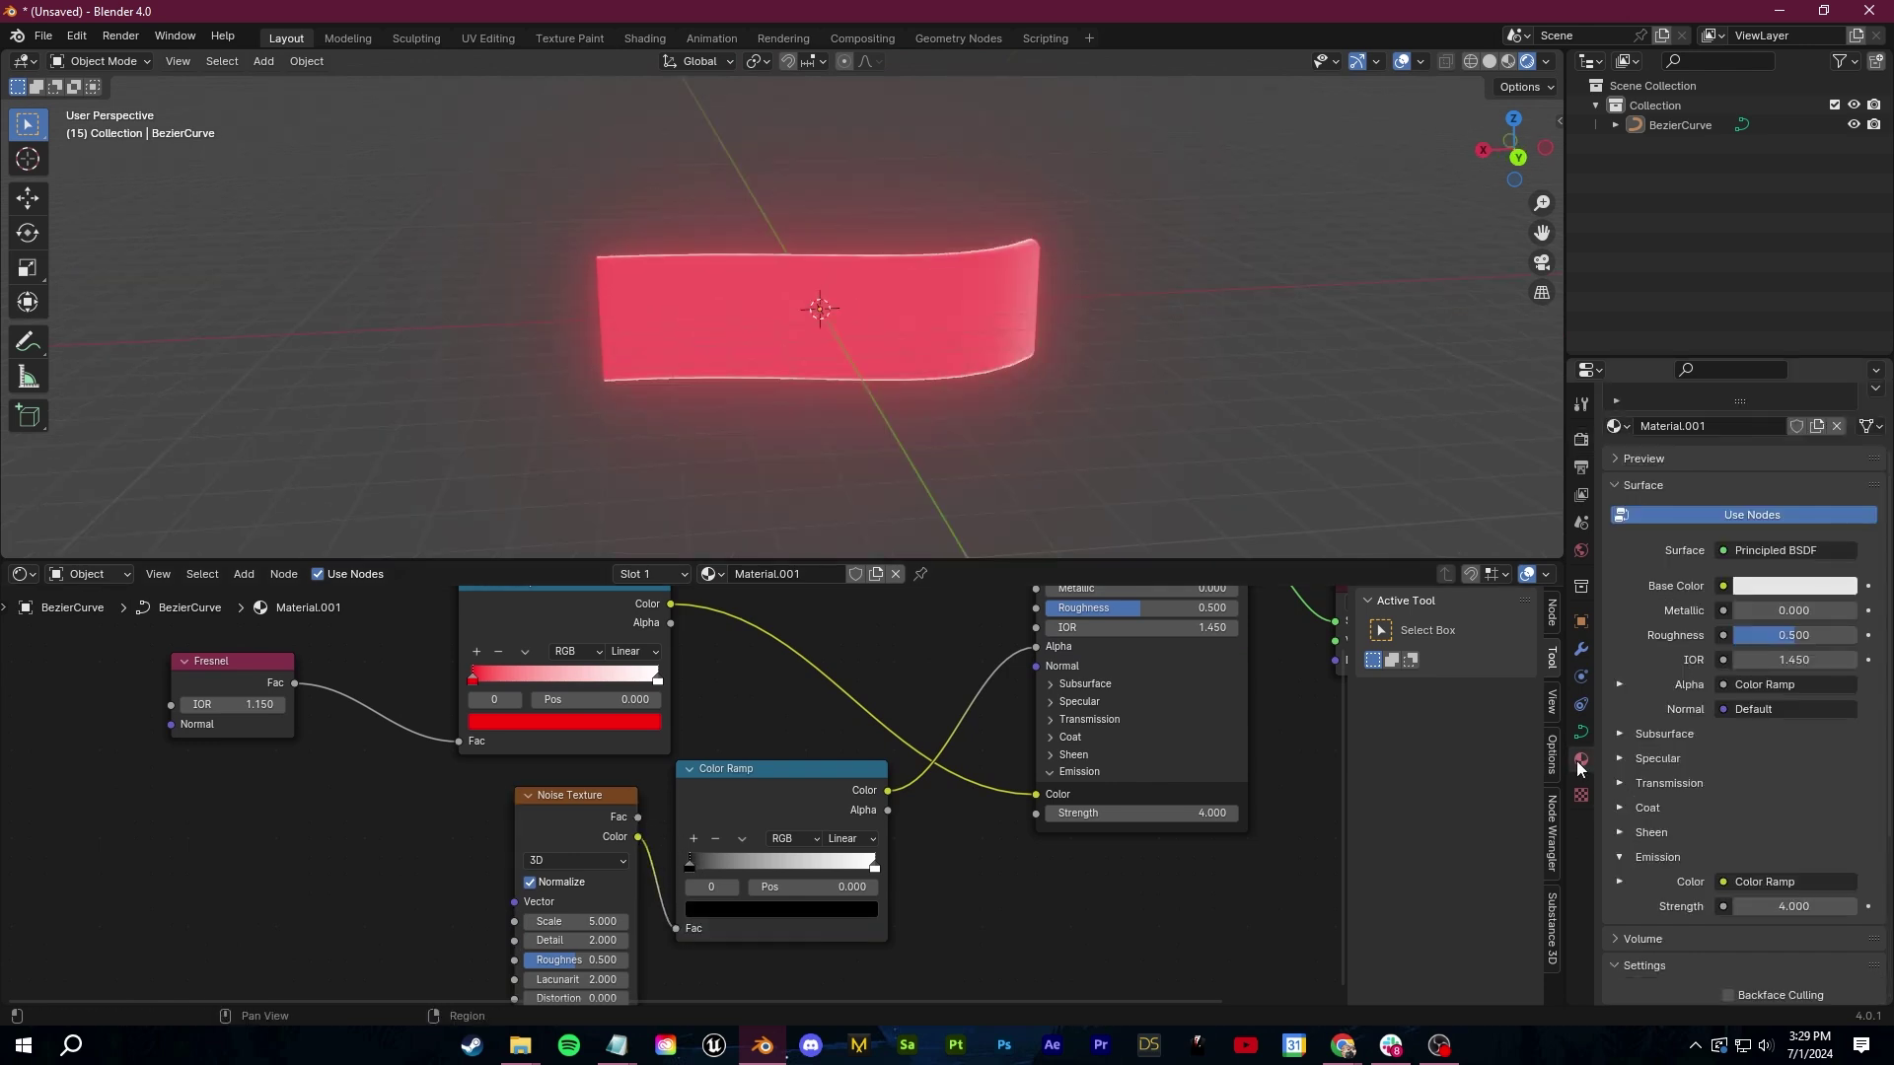
pyautogui.scroll(-10, 1694, 879)
pyautogui.click(1771, 764)
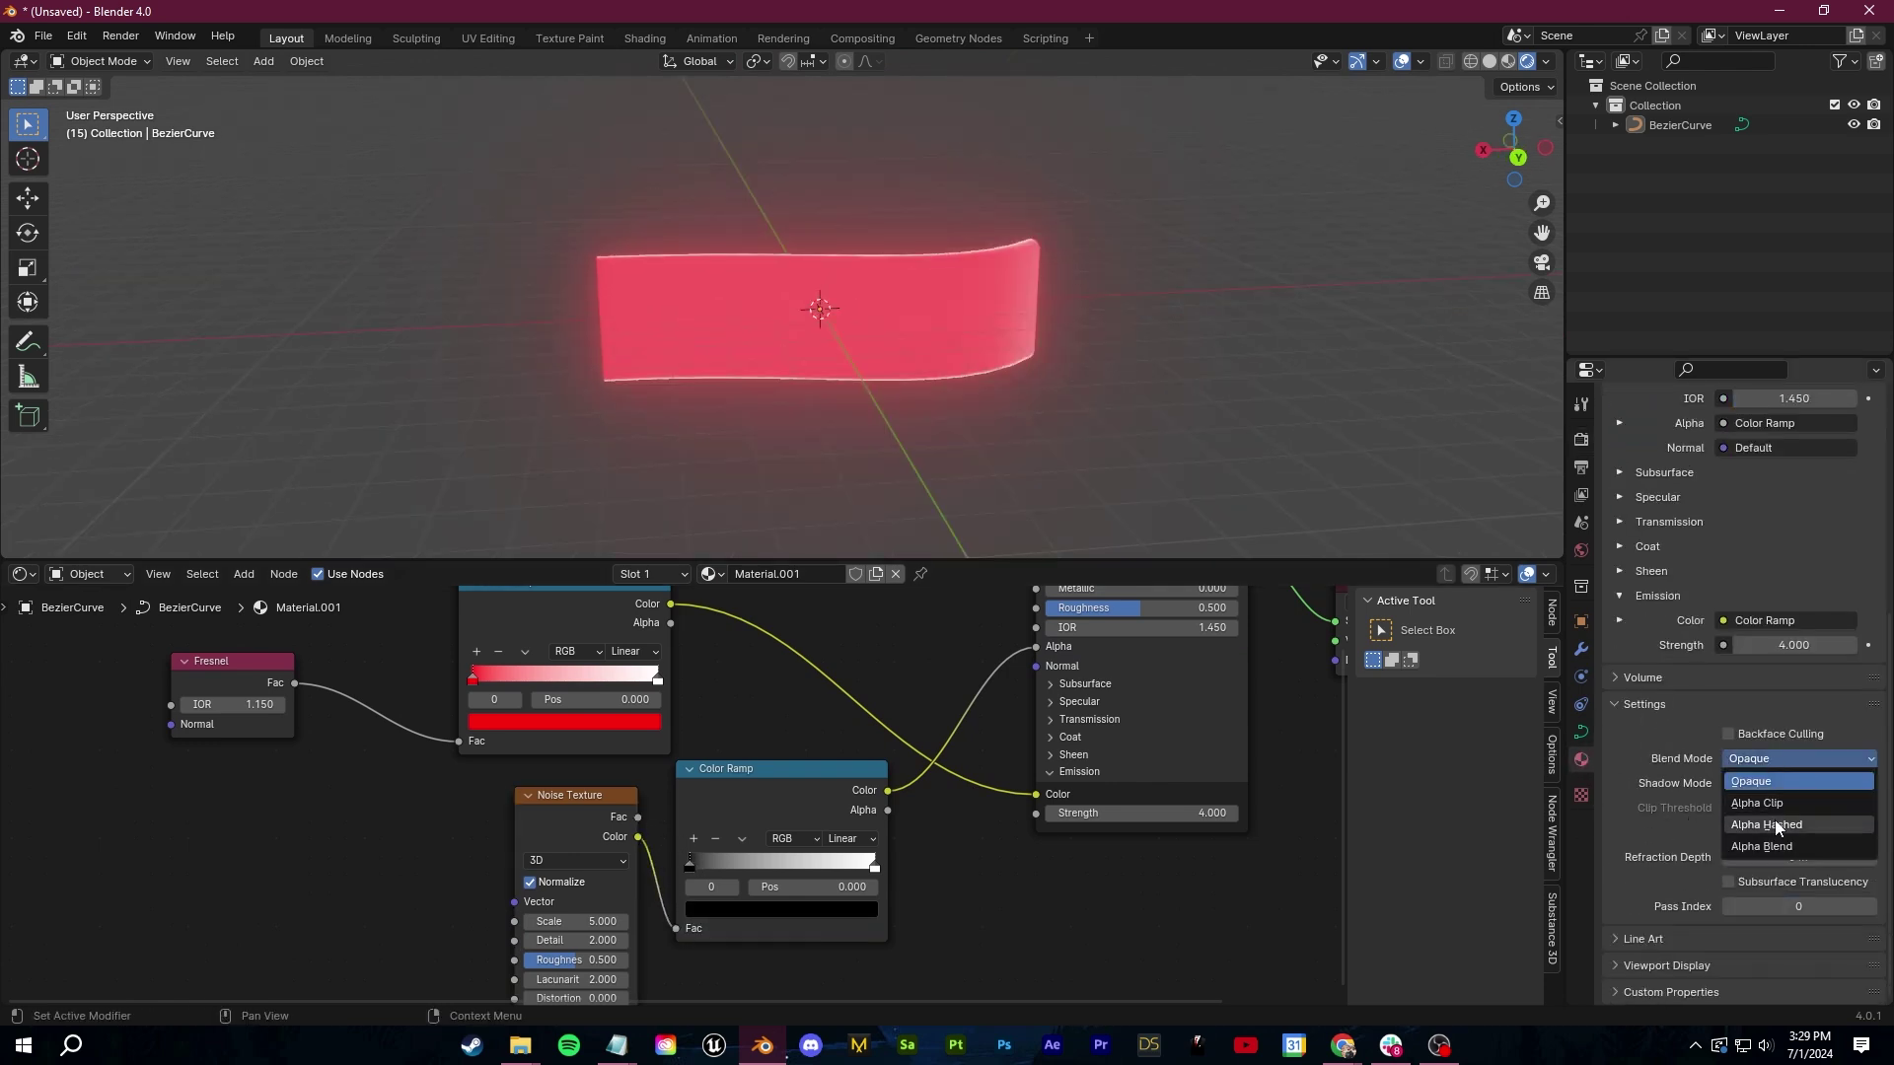
pyautogui.click(1775, 803)
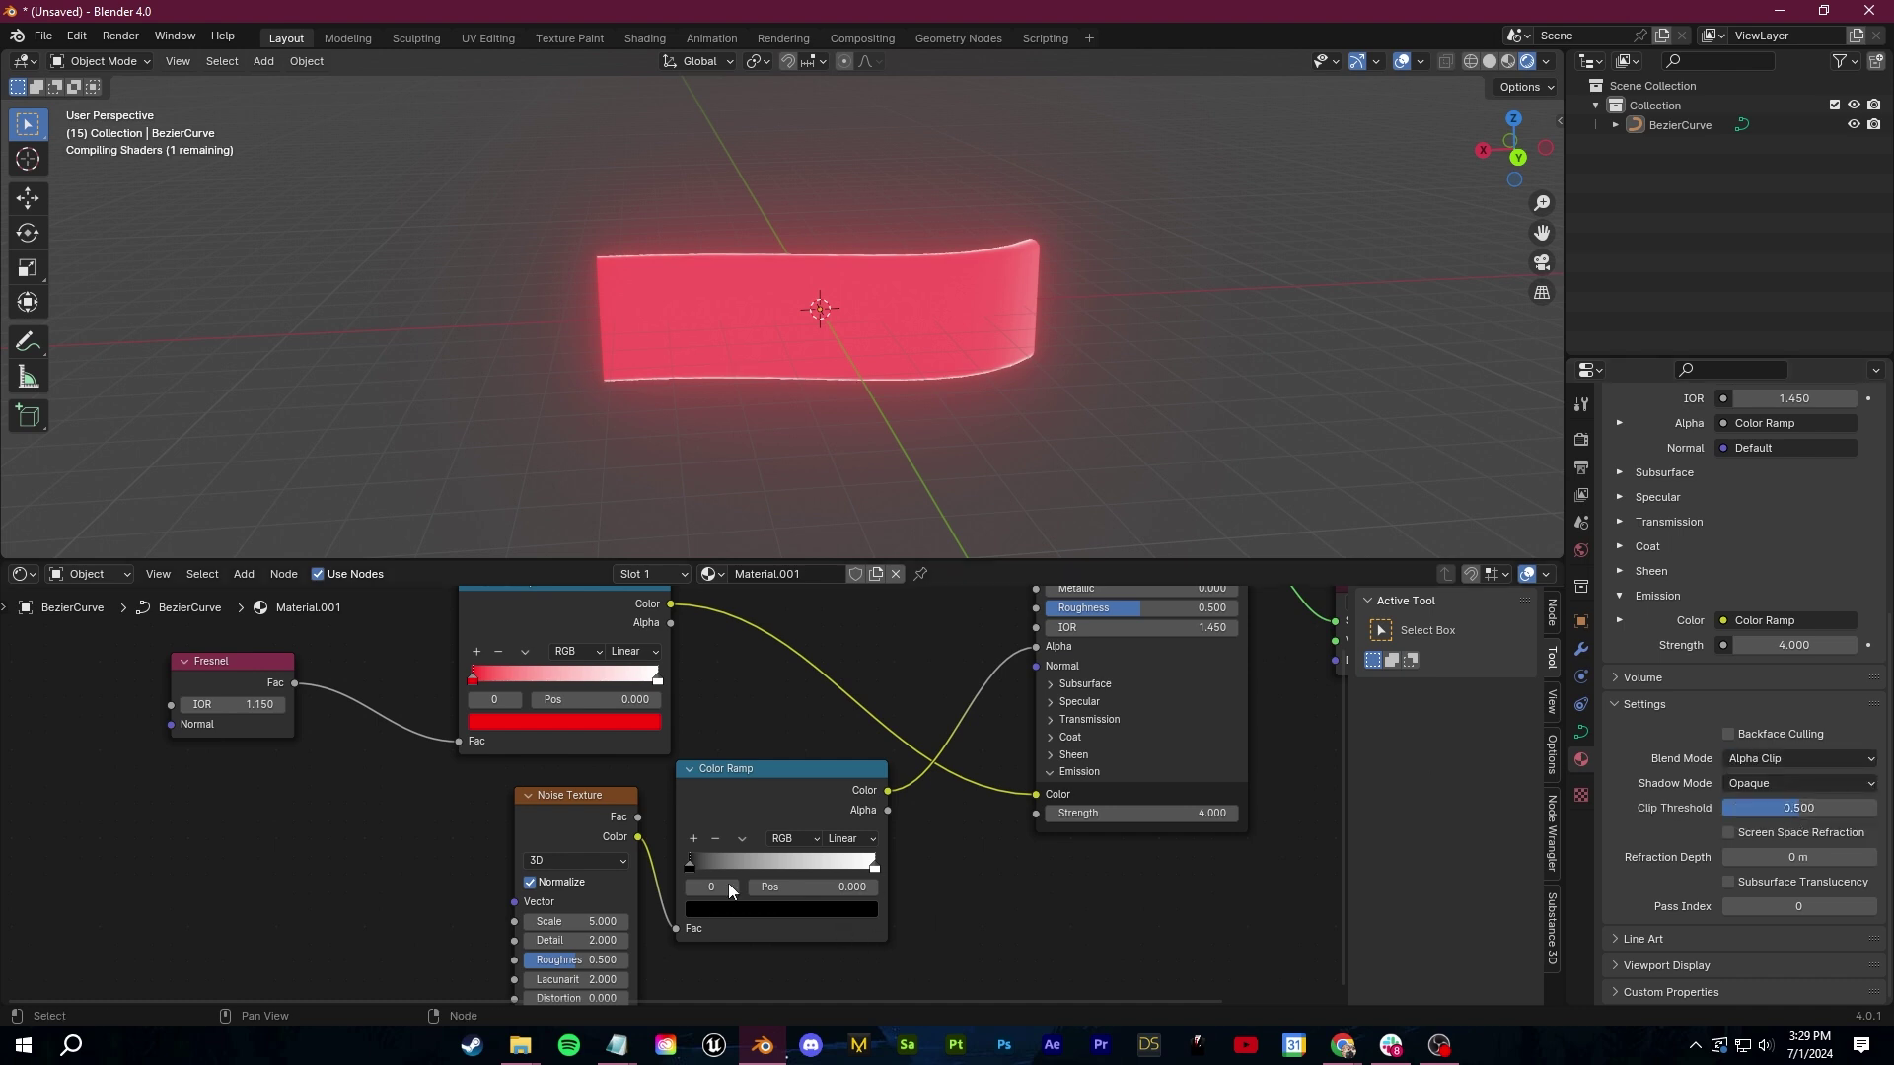
# Shift the alpha Color Ramp's stops inward, with the white stop at 0.932, and set the noise scale to 3.1
pyautogui.moveTo(691, 866); pyautogui.dragTo(726, 866)
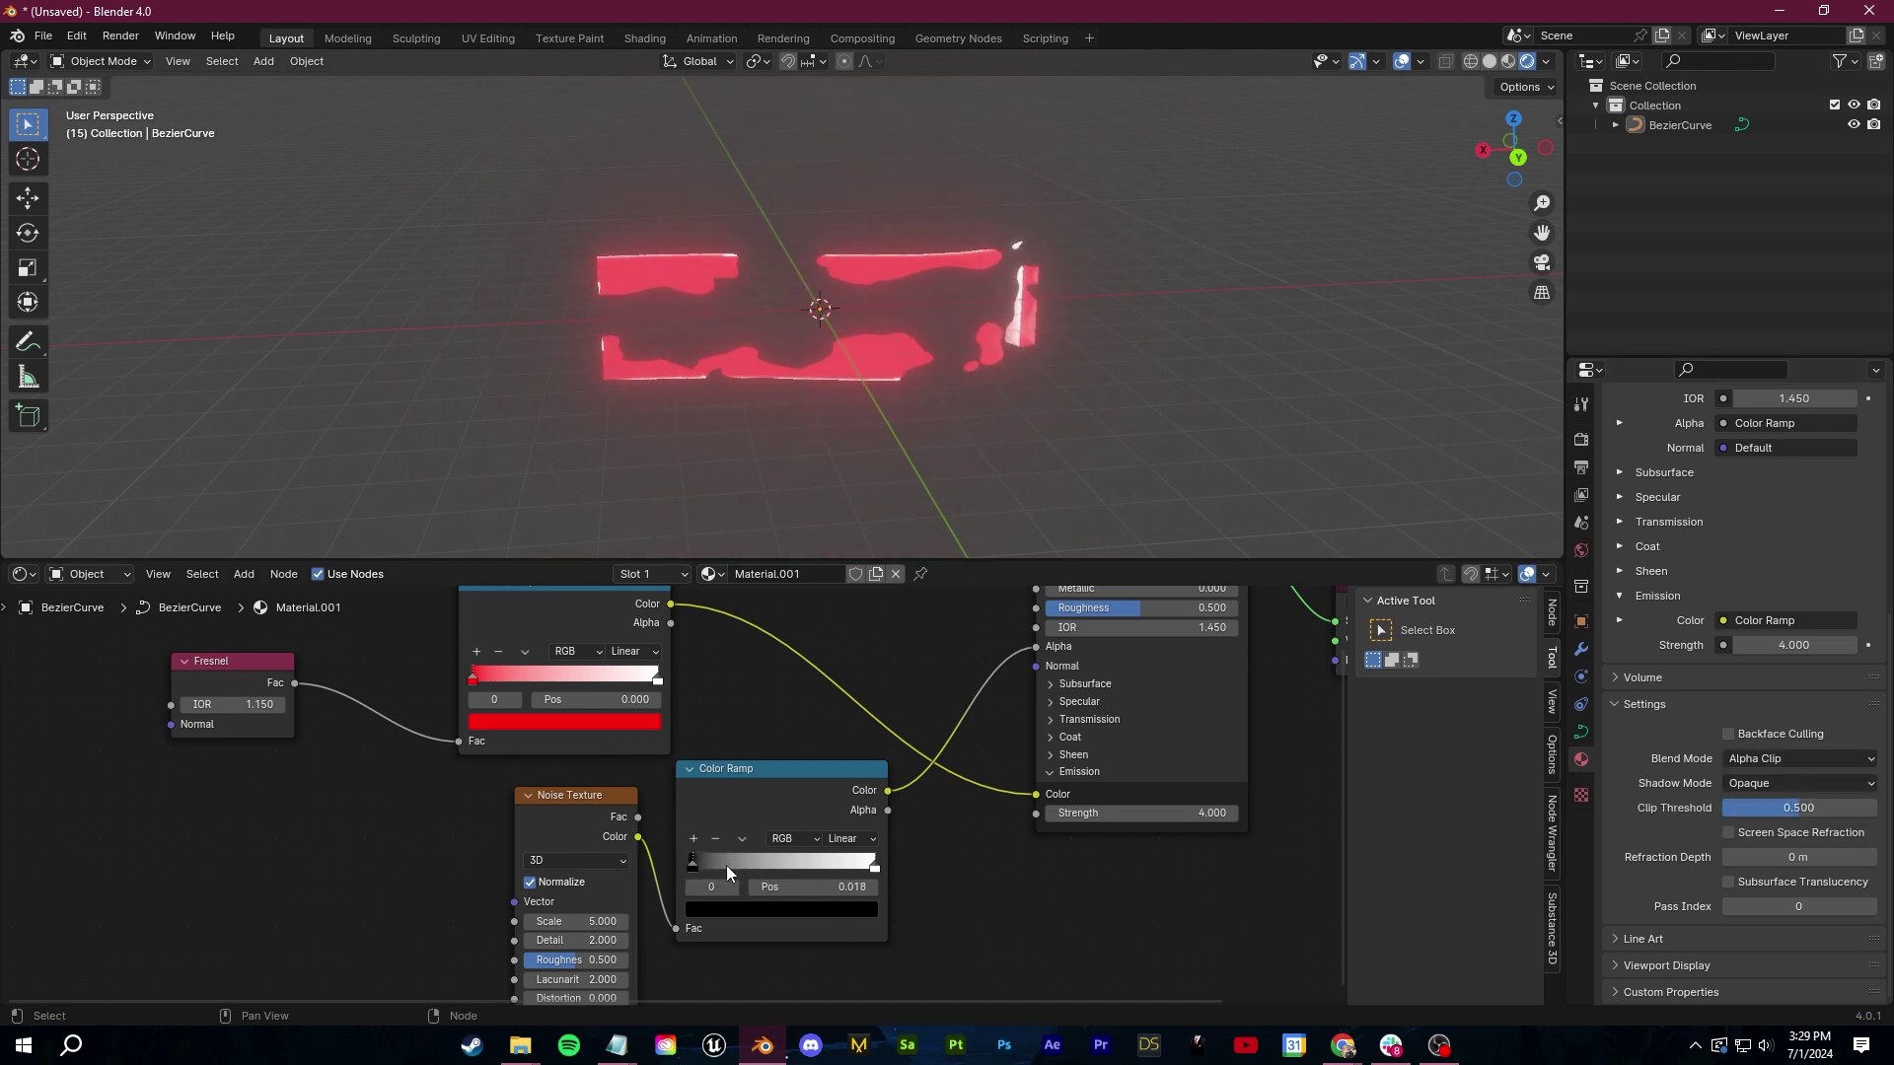
pyautogui.moveTo(871, 870)
pyautogui.mouseDown()
pyautogui.moveTo(821, 871)
pyautogui.moveTo(875, 876)
pyautogui.mouseUp()
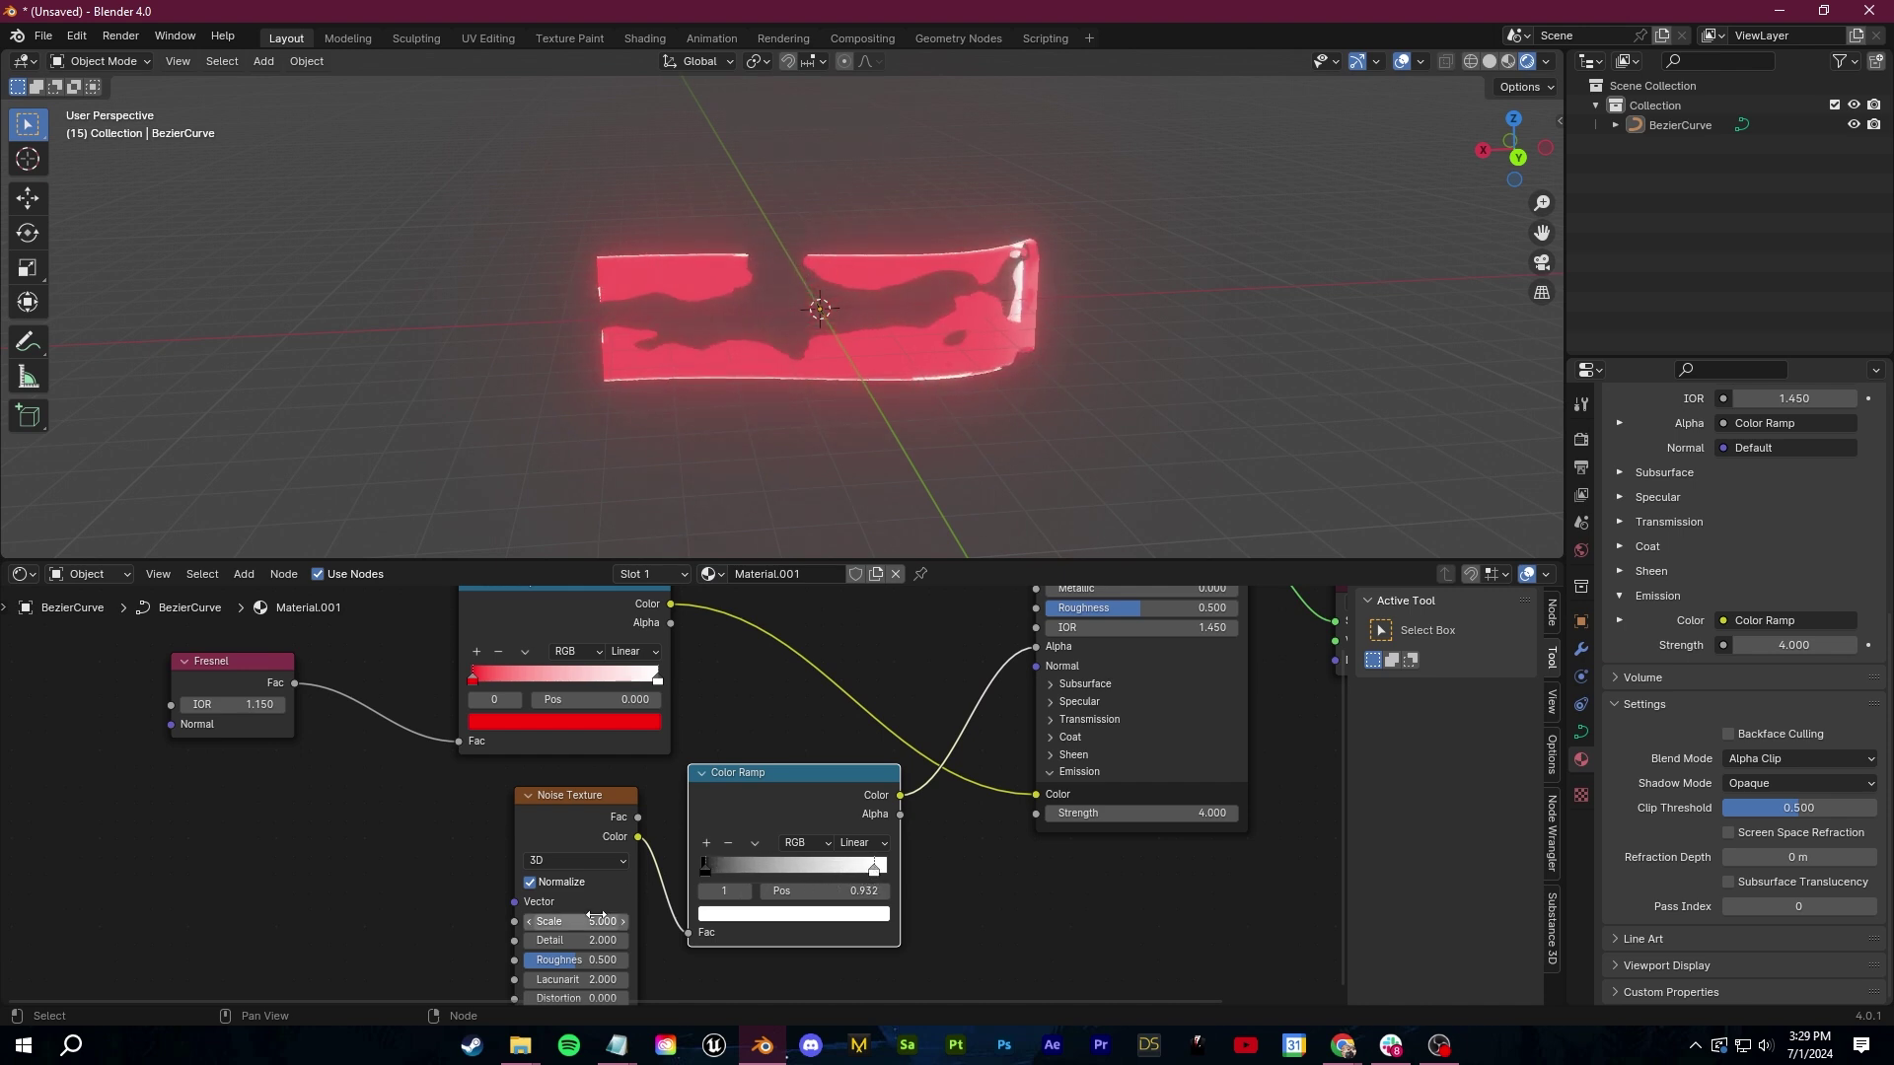
pyautogui.moveTo(600, 920); pyautogui.dragTo(641, 920)
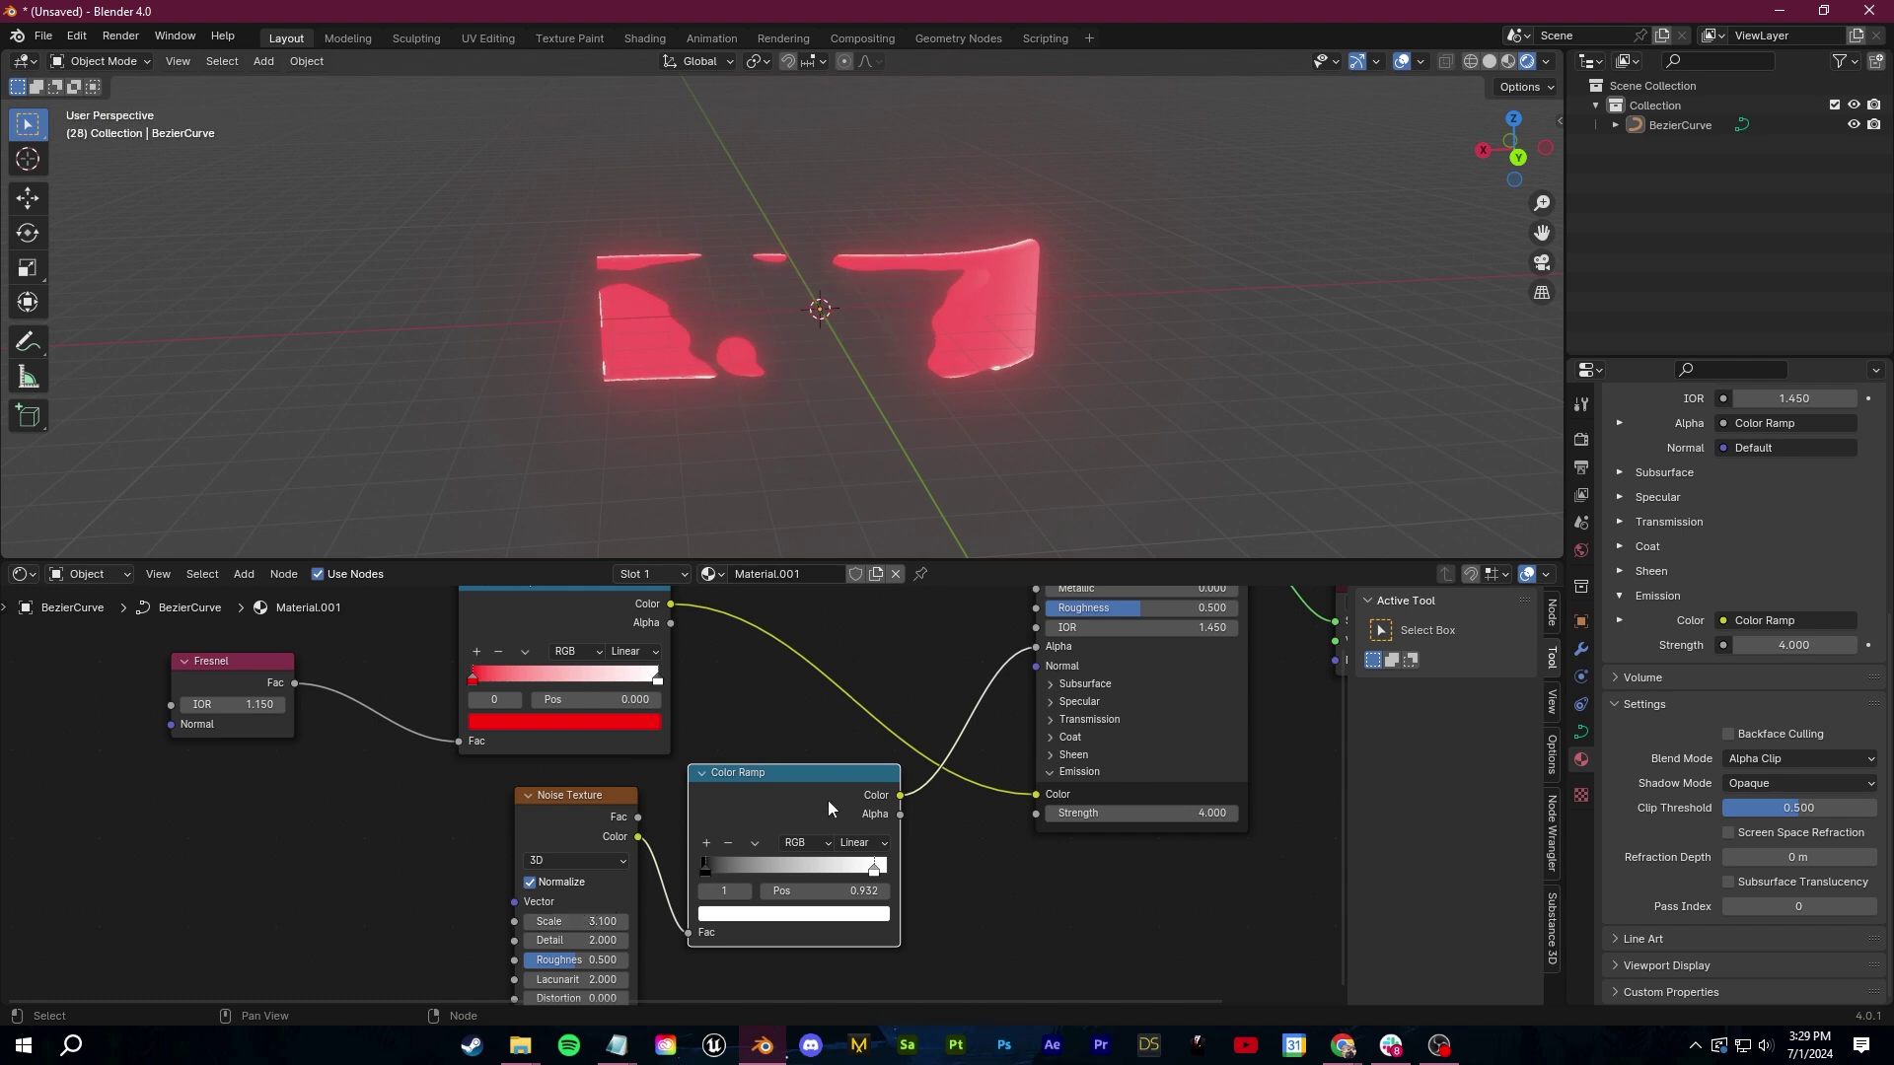
# Add Mapping and Texture Coordinate nodes, feeding Object coordinates through the mapping into the Noise Texture's vector
pyautogui.hotkey('shift', 'a')
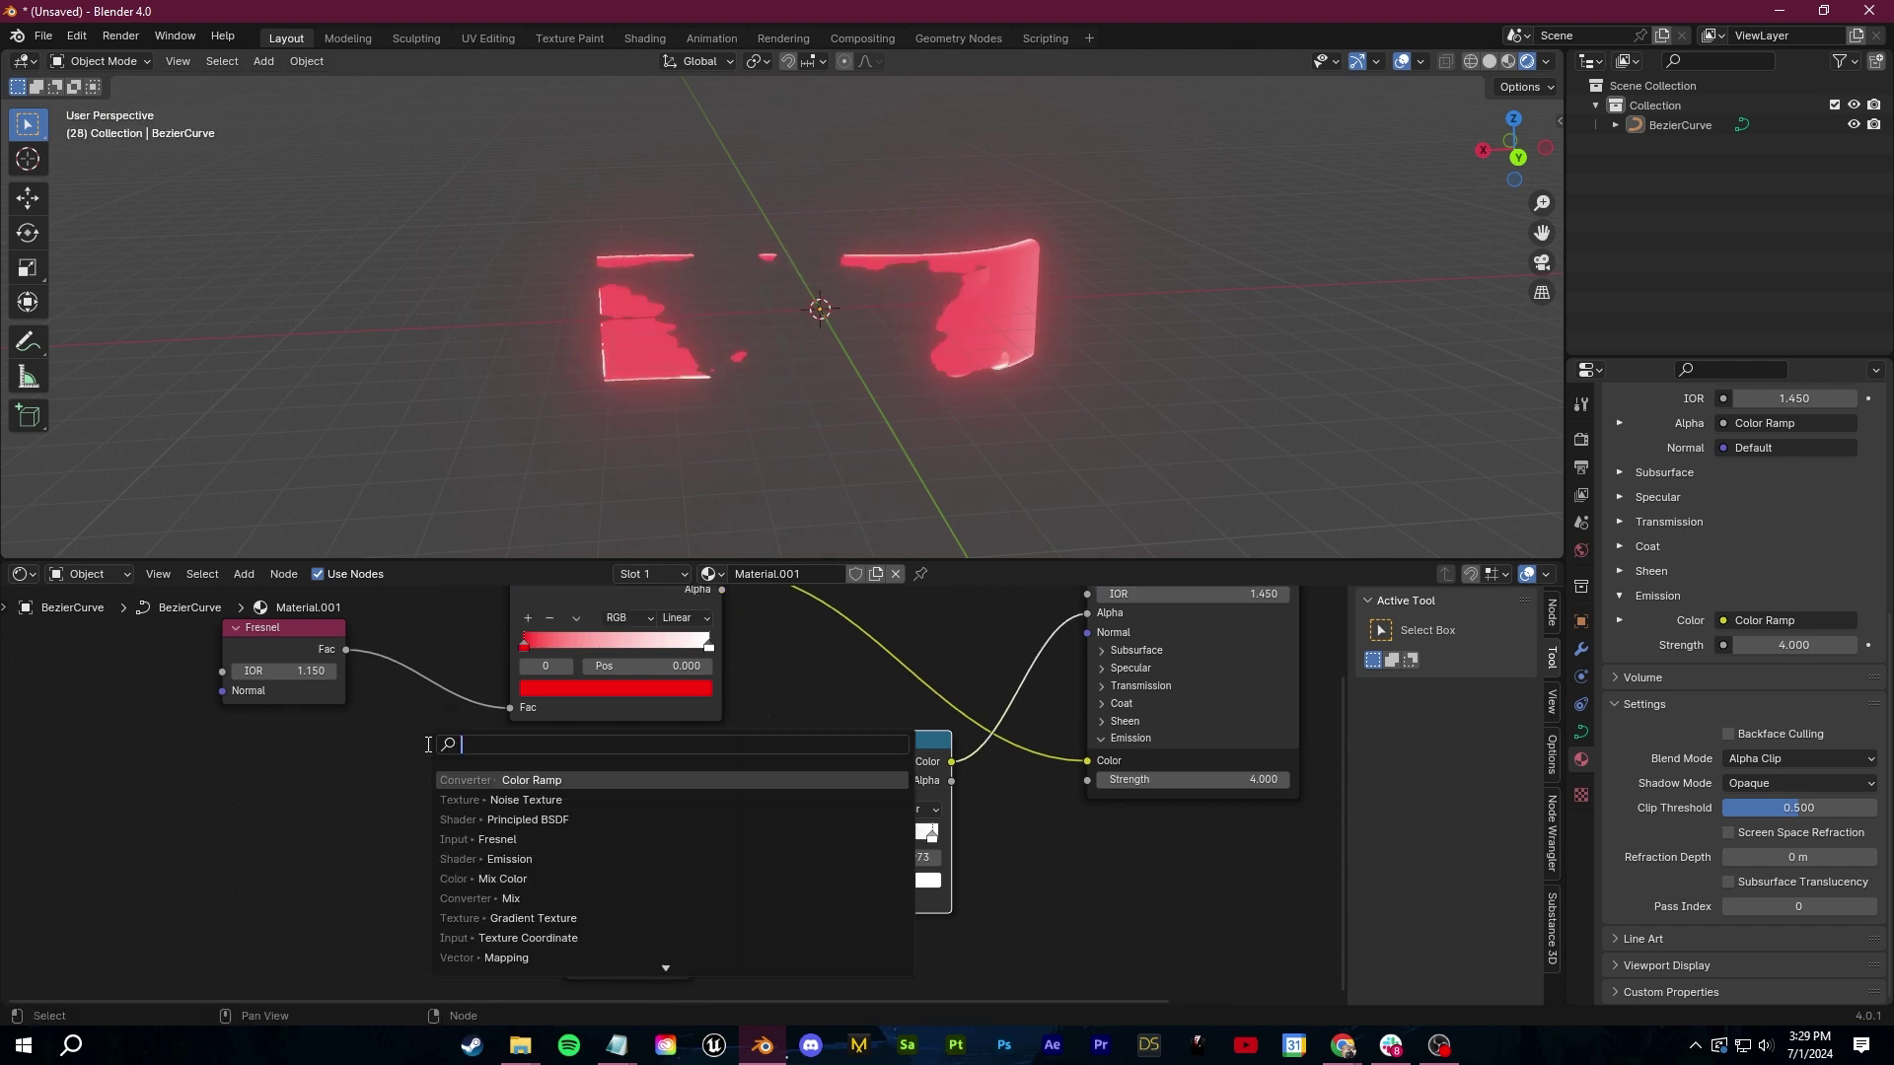
pyautogui.press('Return')
pyautogui.click(330, 763)
pyautogui.moveTo(329, 763); pyautogui.dragTo(661, 705, button='middle')
pyautogui.hotkey('shift', 'a')
pyautogui.press('Return')
pyautogui.click(451, 706)
pyautogui.moveTo(571, 791); pyautogui.dragTo(665, 774)
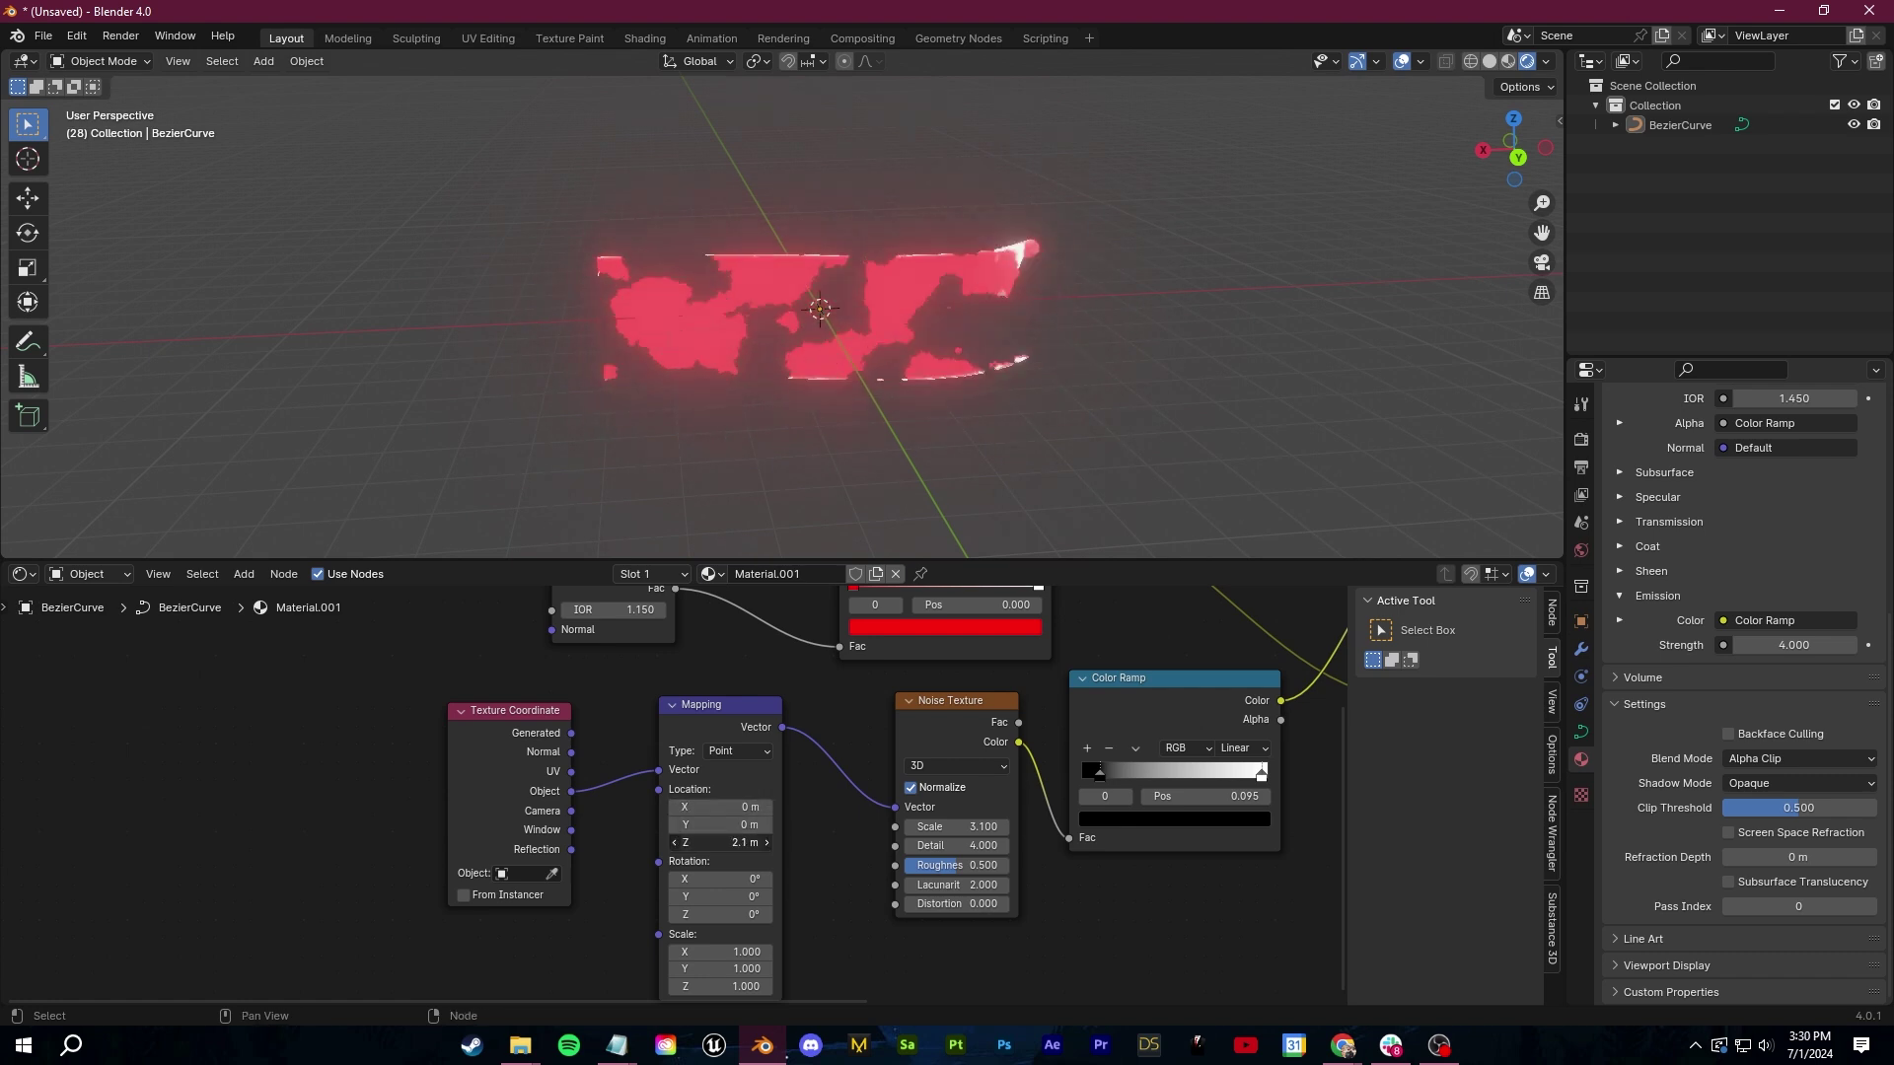
# Undo the mapping's Z location change and drive its X location with the expression #frame/209
pyautogui.hotkey('ctrl', 'z')
pyautogui.scroll(4, 955, 406)
pyautogui.moveTo(955, 406); pyautogui.dragTo(1072, 381, button='middle')
pyautogui.doubleClick(681, 807)
pyautogui.write('#frame/209')
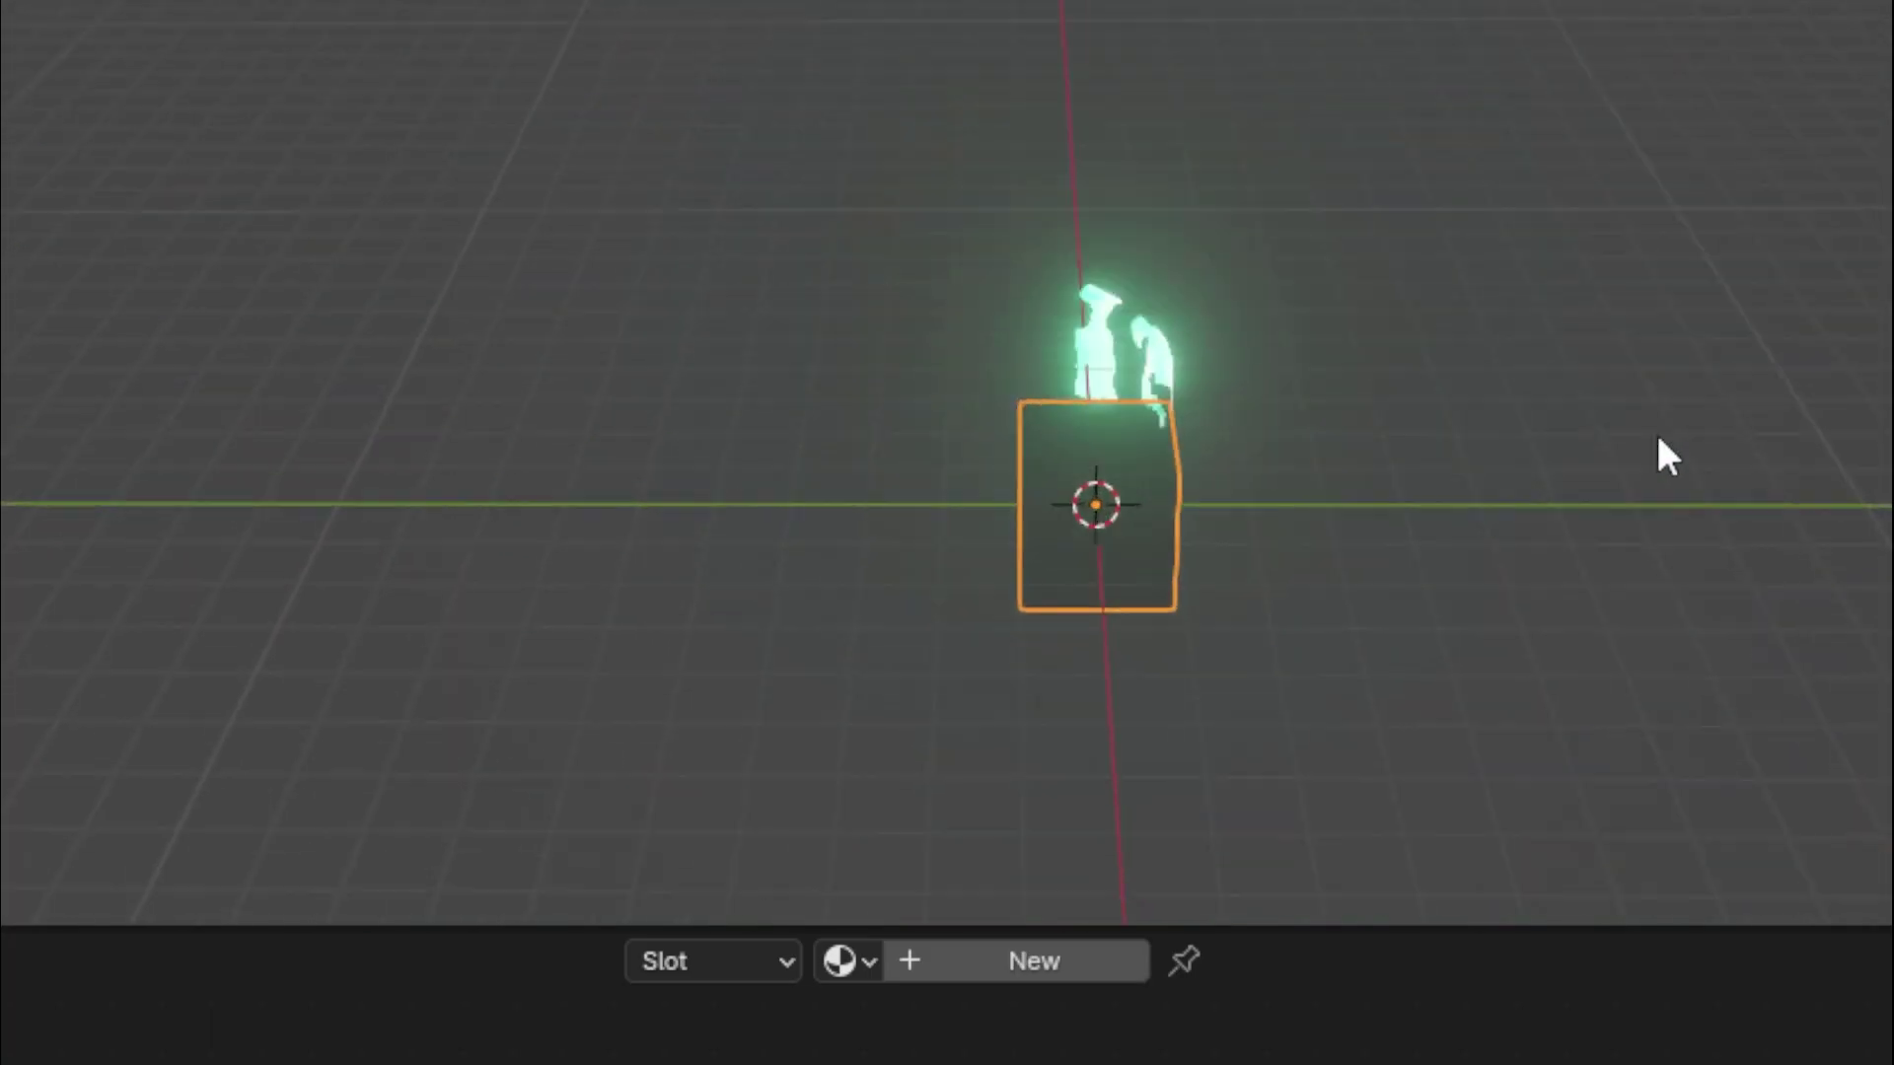
# Move the cube beside the glowing trail and rescale it
pyautogui.moveTo(1655, 430); pyautogui.dragTo(1405, 342, button='middle')
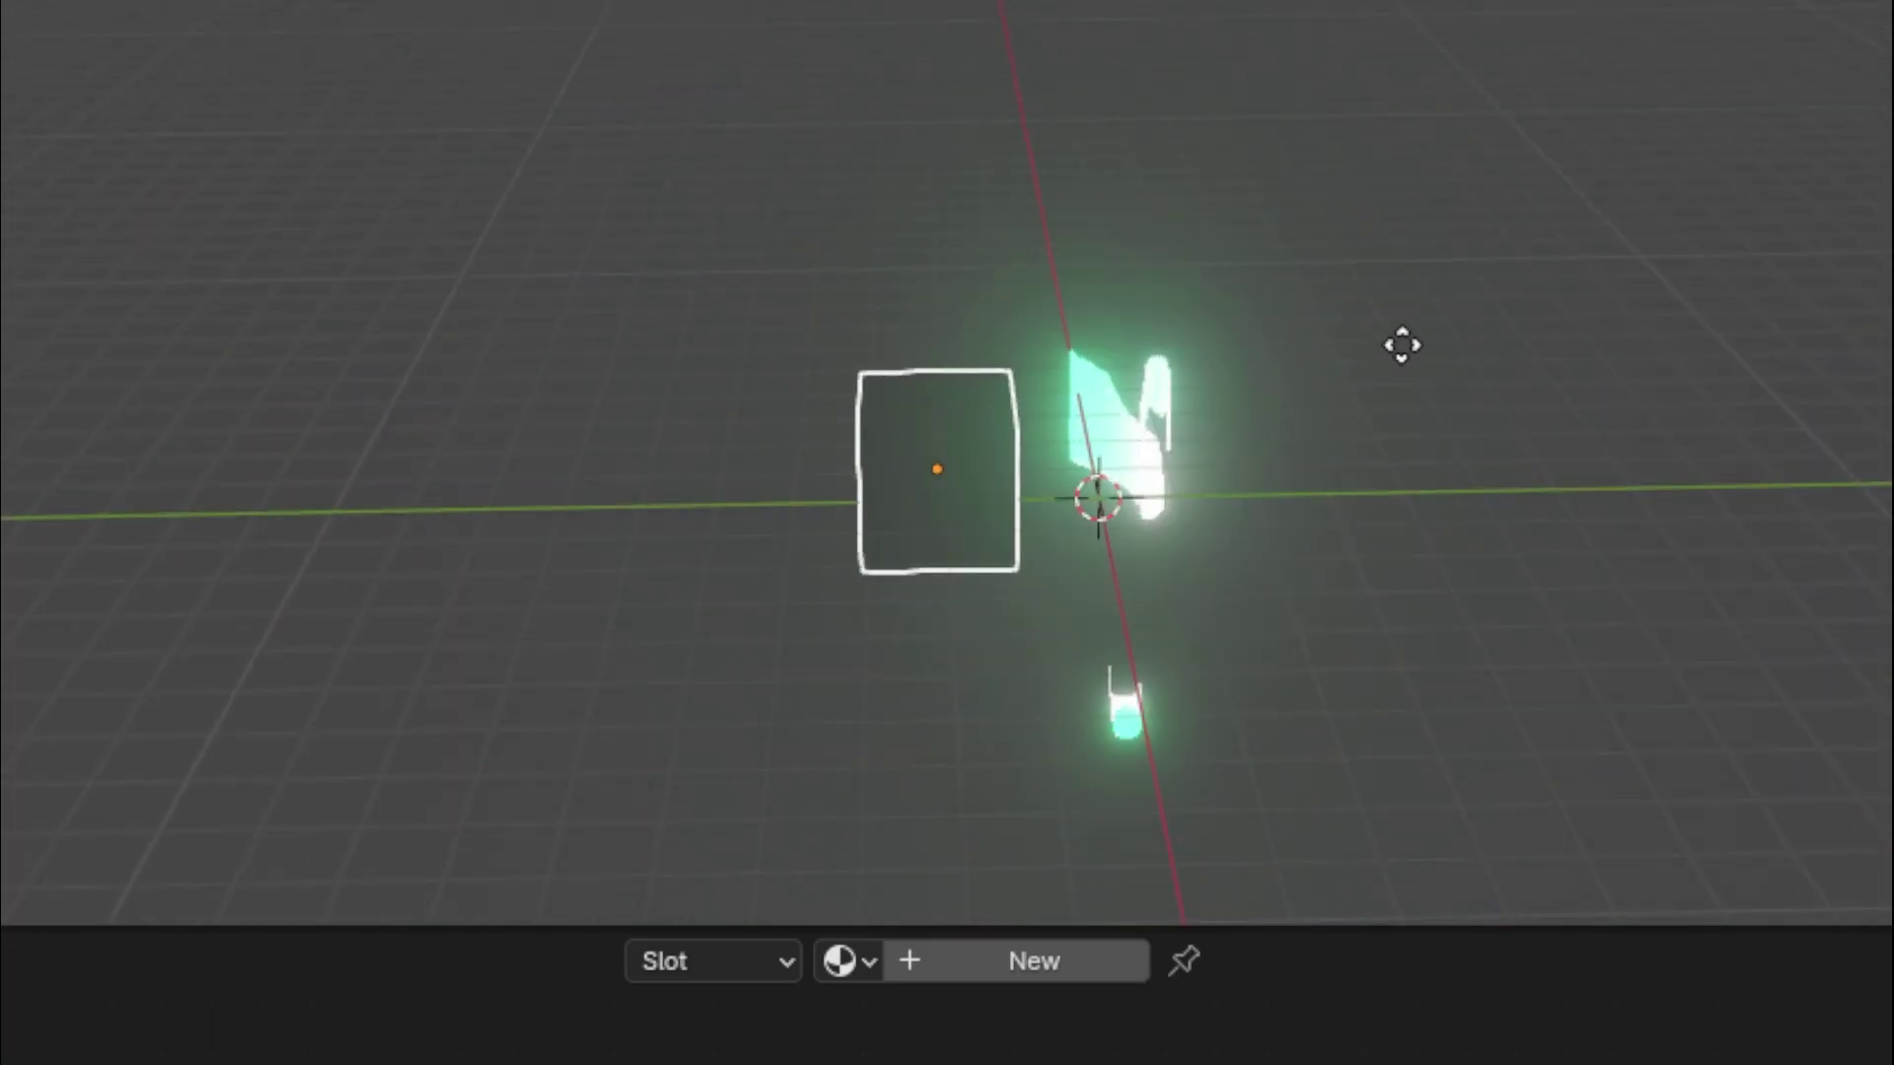
pyautogui.press('s')
pyautogui.click(1578, 316)
# Add a sun light to the scene
pyautogui.moveTo(1640, 296); pyautogui.dragTo(1528, 252, button='middle')
pyautogui.hotkey('shift', 'a')
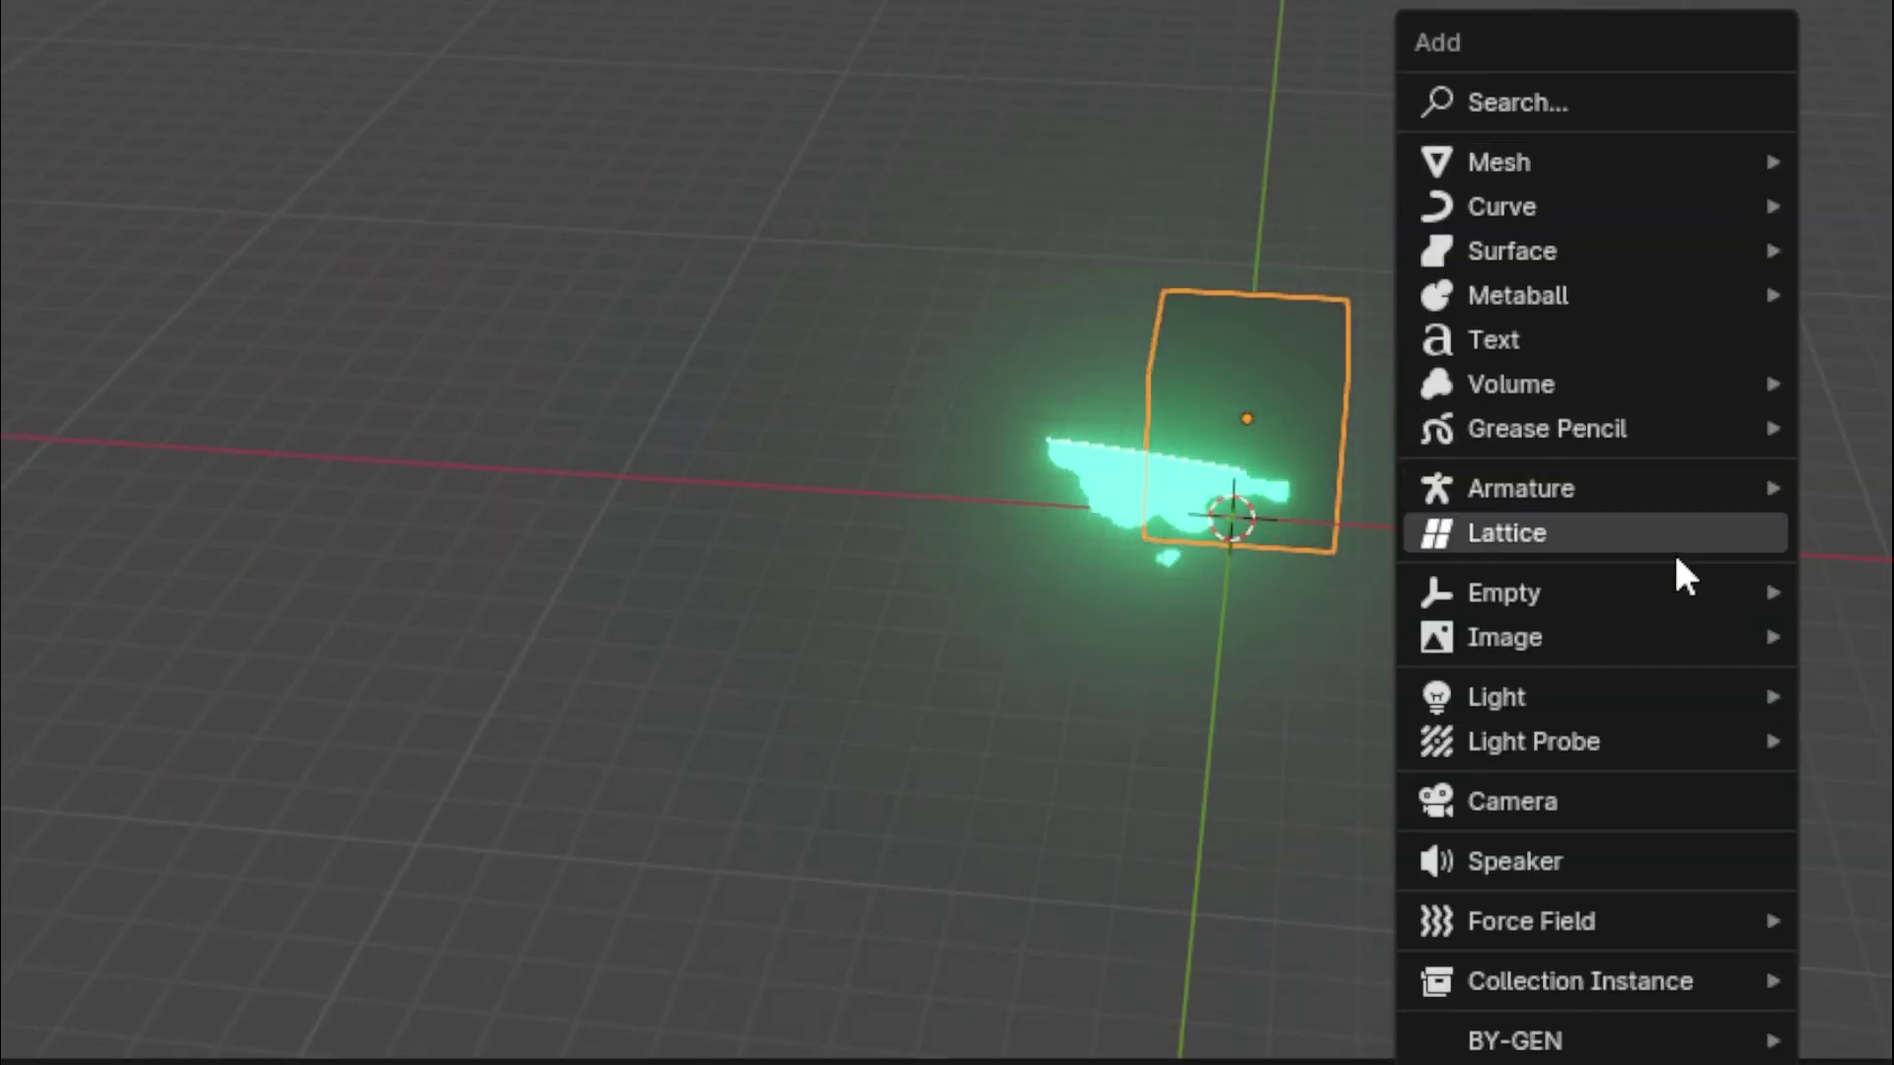
pyautogui.moveTo(1657, 706)
pyautogui.click(1743, 745)
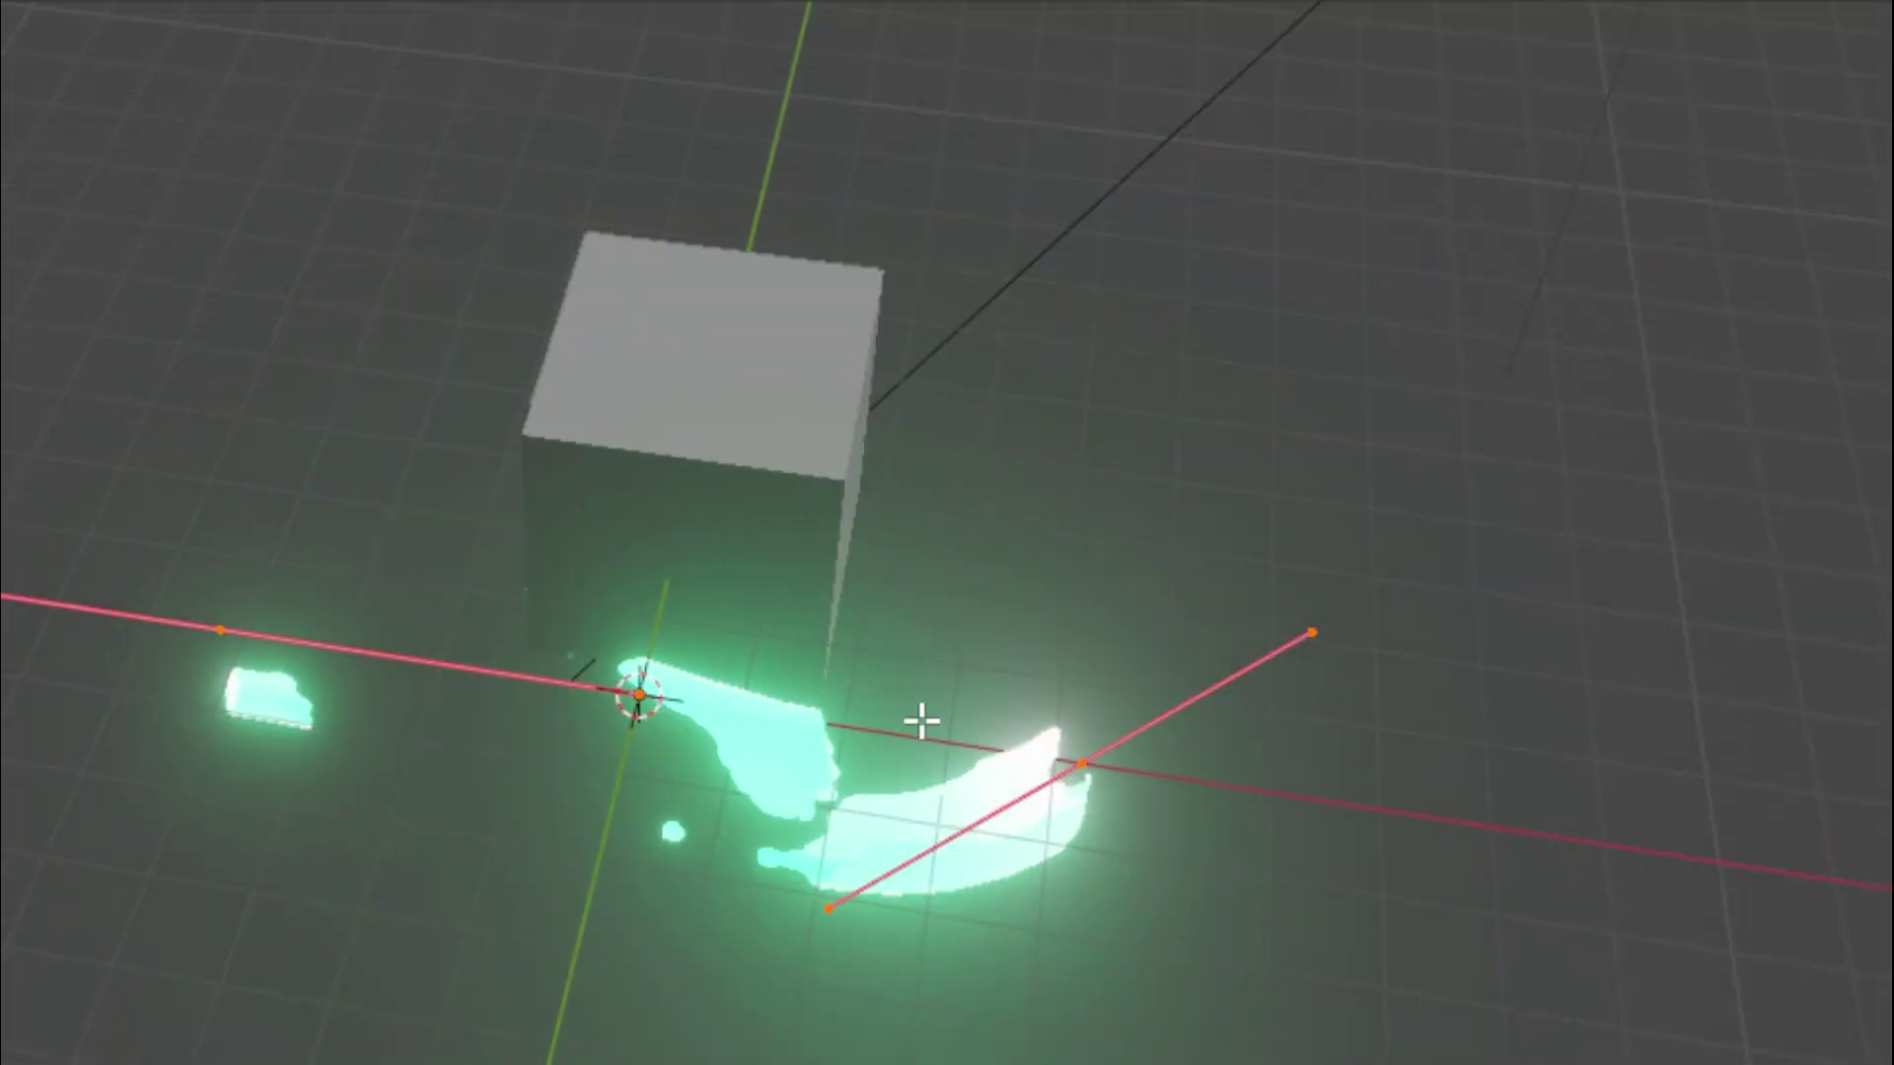
# Move and extend the curve's end control point to bend the trail around the cube
pyautogui.moveTo(922, 719); pyautogui.dragTo(1184, 566, button='middle')
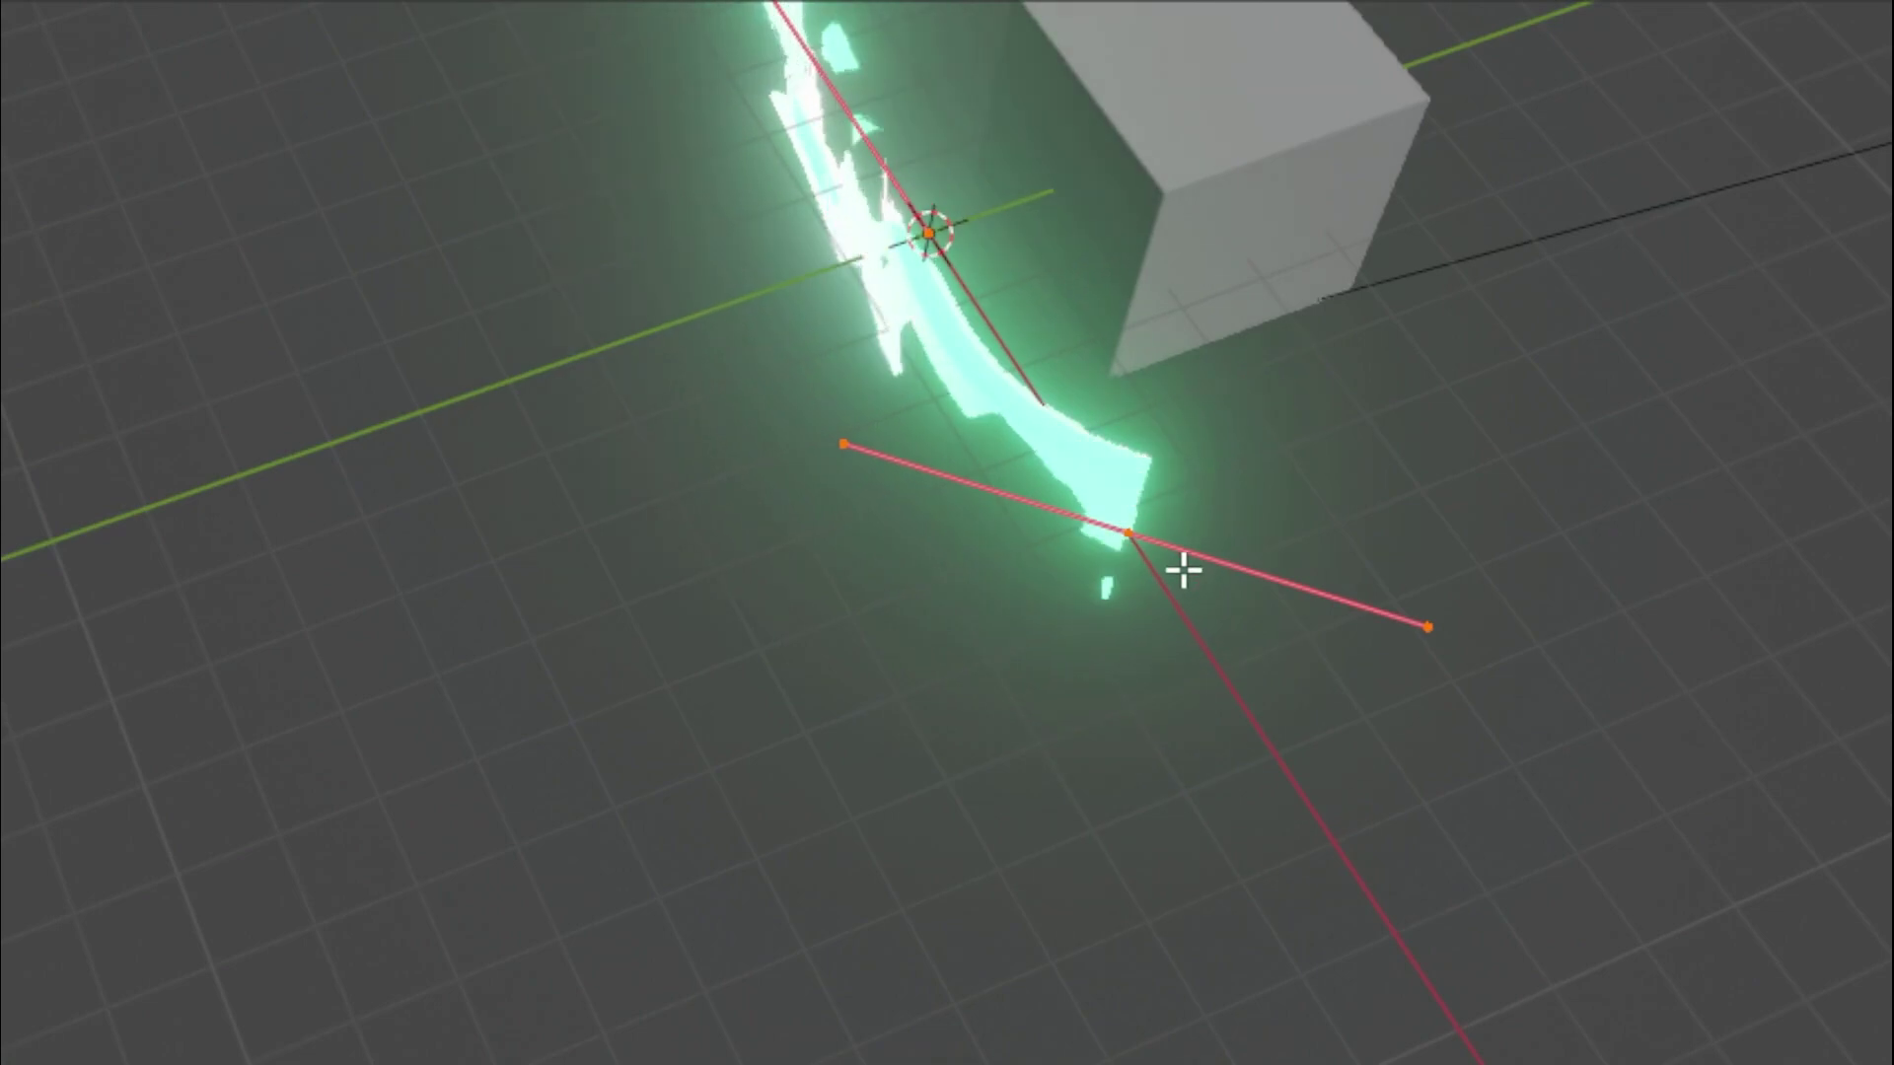
pyautogui.click(1134, 535)
pyautogui.moveTo(1361, 523); pyautogui.dragTo(934, 723, button='middle')
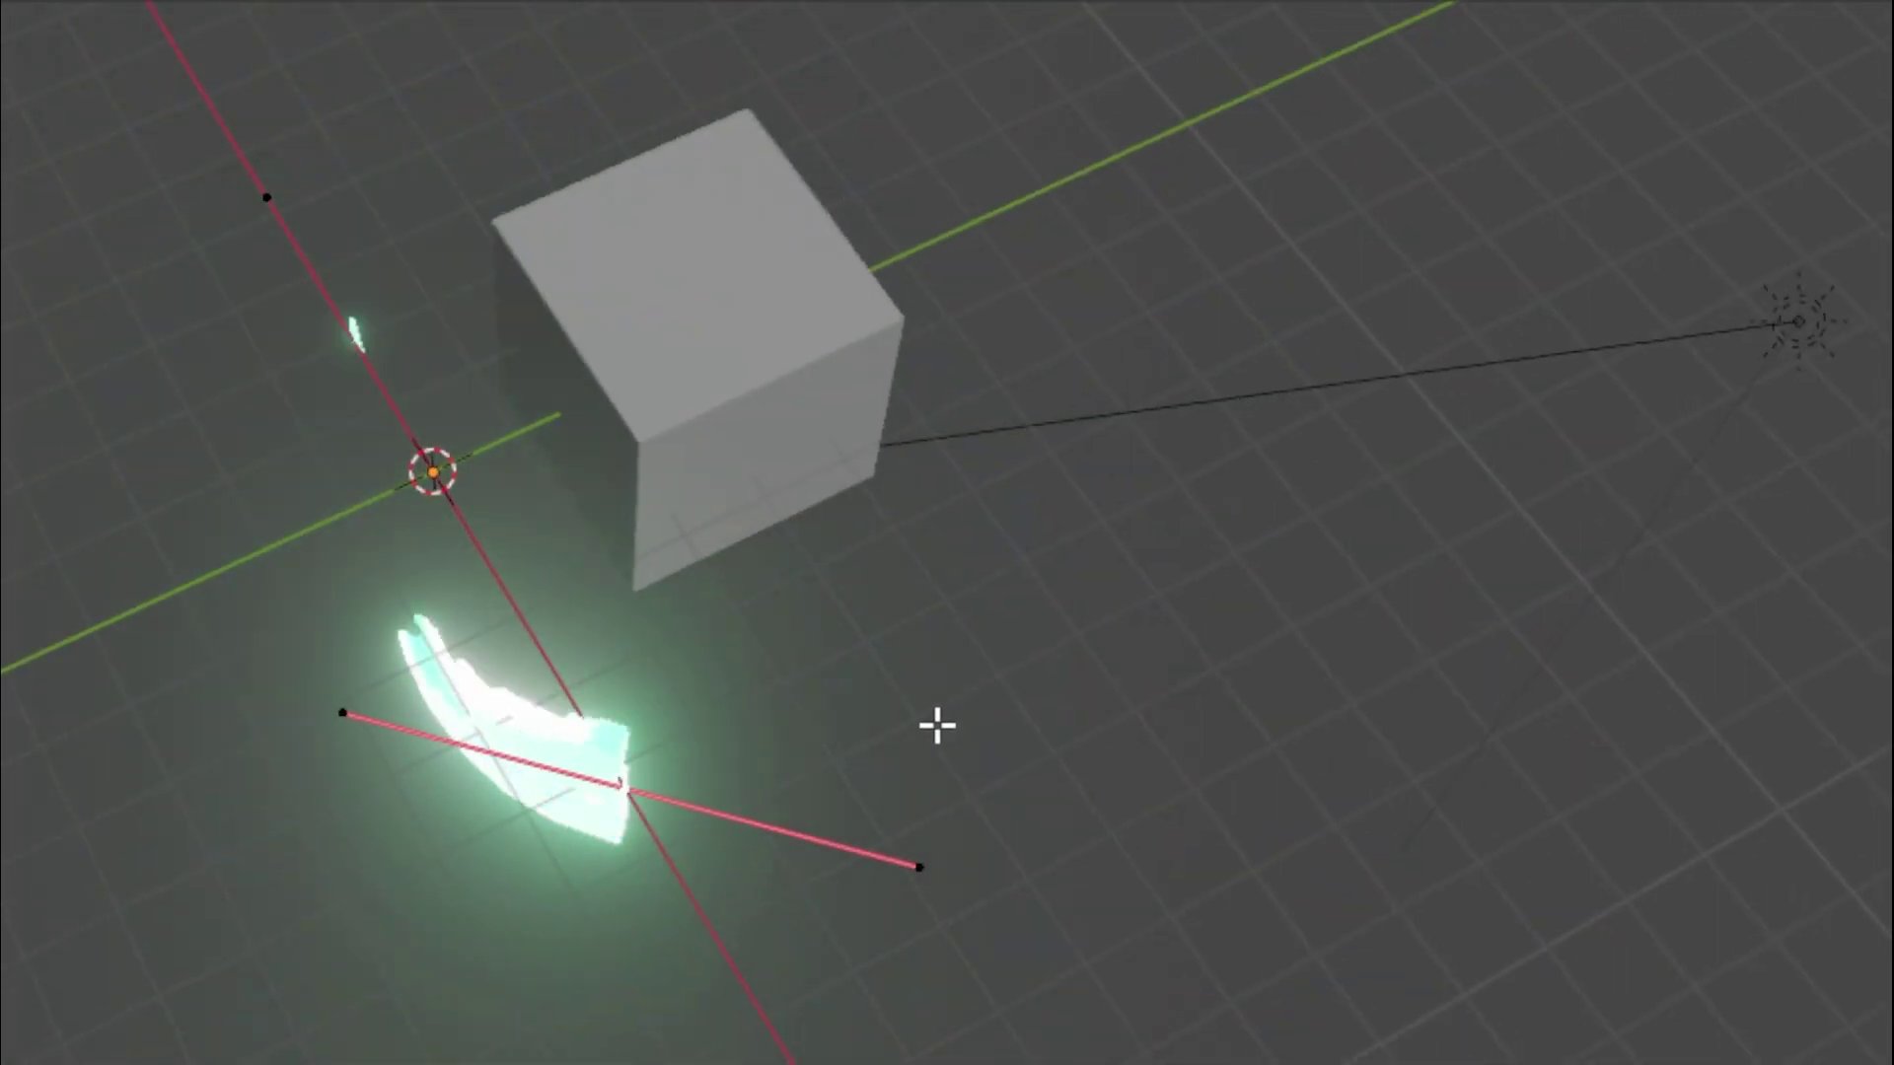
pyautogui.press('g')
pyautogui.moveTo(1707, 536); pyautogui.dragTo(1323, 532, button='middle')
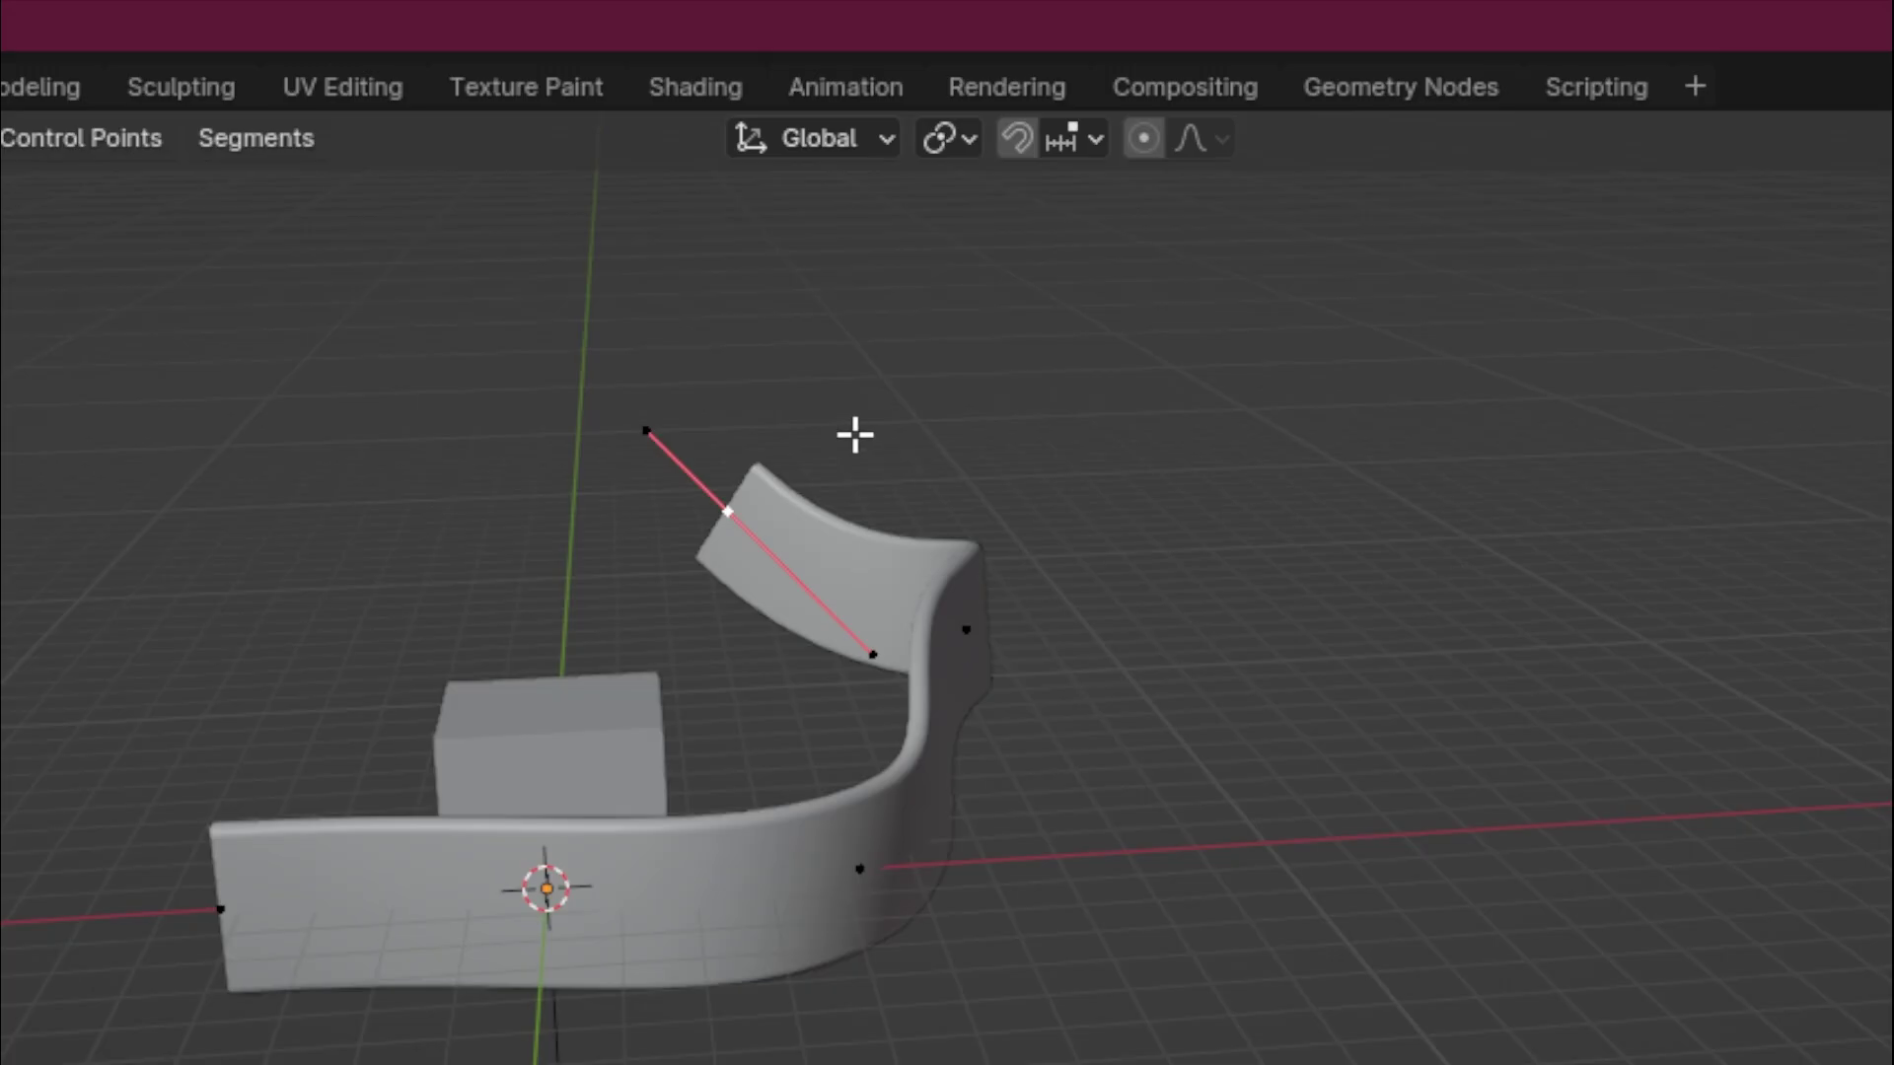
# Place the curve's end point past the cube's far side and reposition the neighboring control point to smooth the wrap
pyautogui.moveTo(854, 431)
pyautogui.mouseDown(button='middle')
pyautogui.moveTo(616, 735)
pyautogui.moveTo(1544, 348)
pyautogui.mouseUp(button='middle')
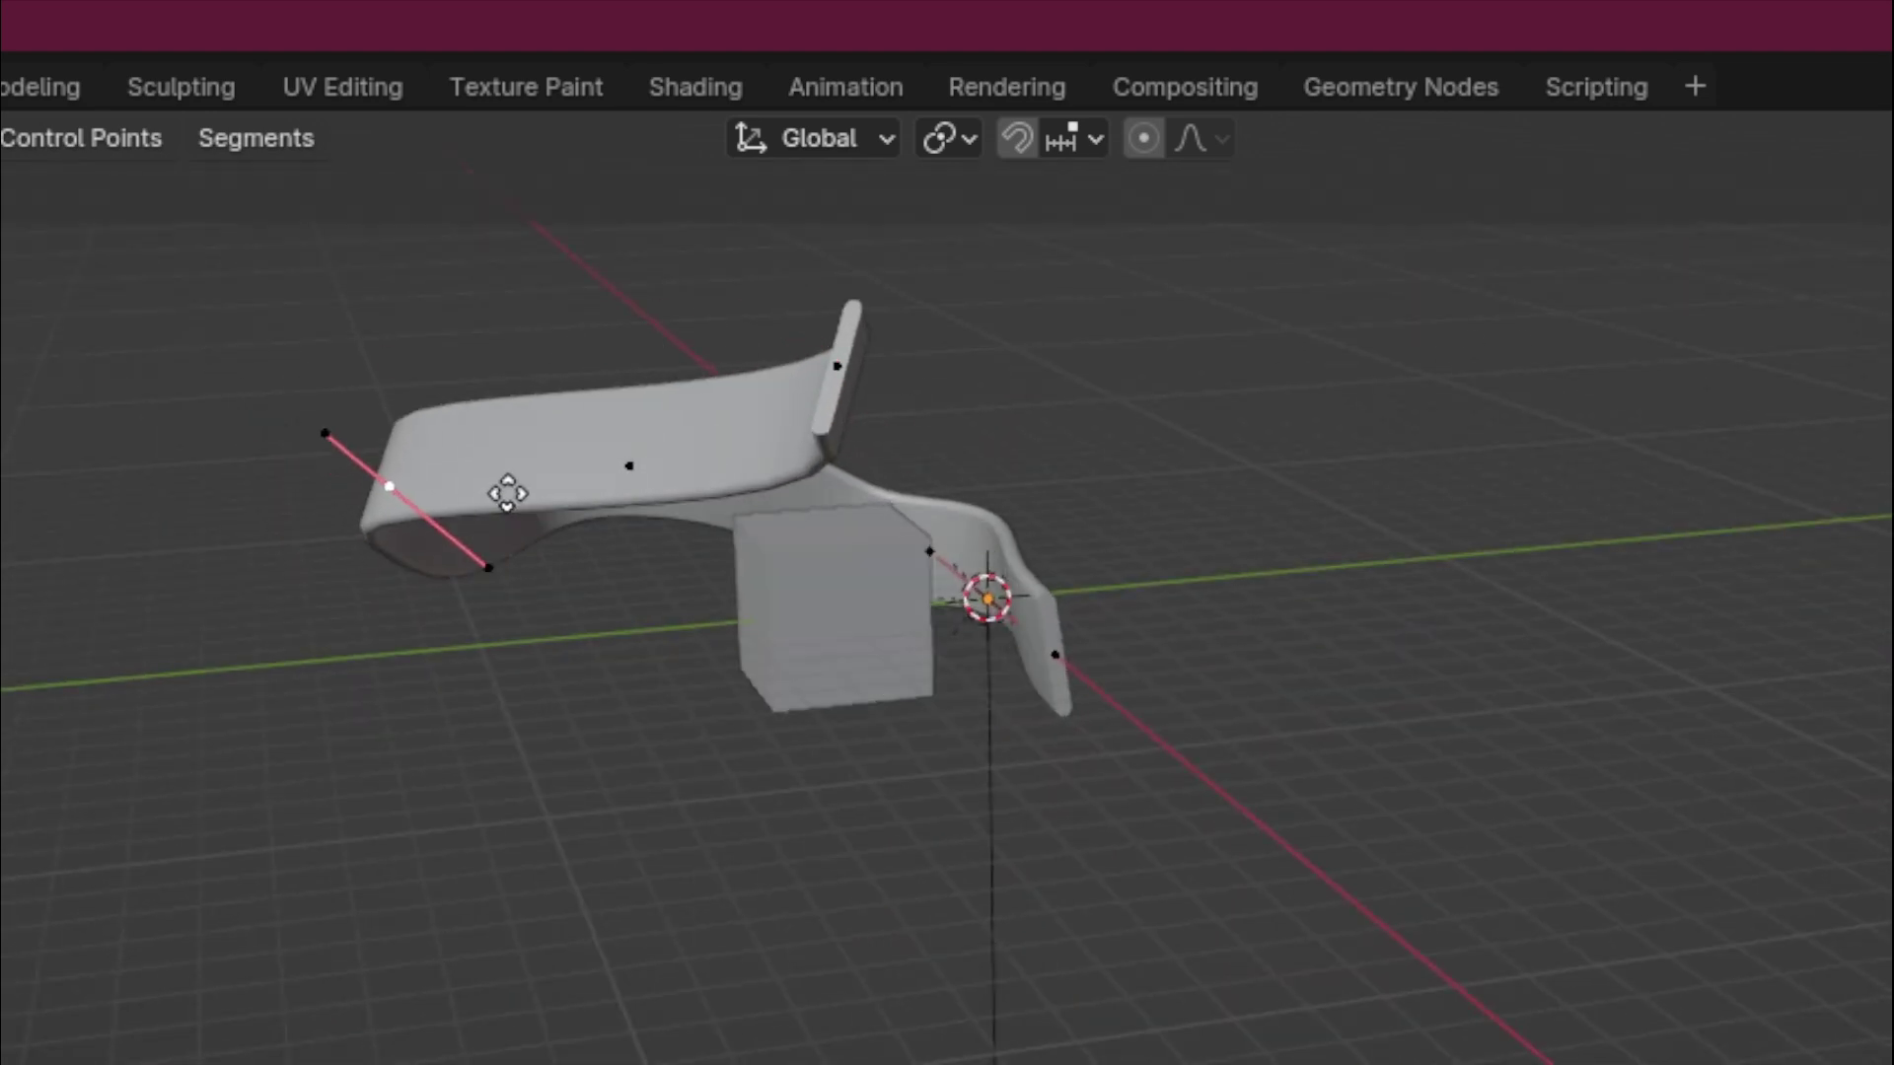
pyautogui.click(508, 494)
pyautogui.moveTo(508, 493); pyautogui.dragTo(335, 563, button='middle')
pyautogui.click(723, 486)
pyautogui.click(632, 460)
pyautogui.press('g')
pyautogui.click(513, 526)
# Draw a freehand S-shaped stroke beside the cube with the curve Draw tool
pyautogui.moveTo(838, 444); pyautogui.dragTo(715, 450, button='middle')
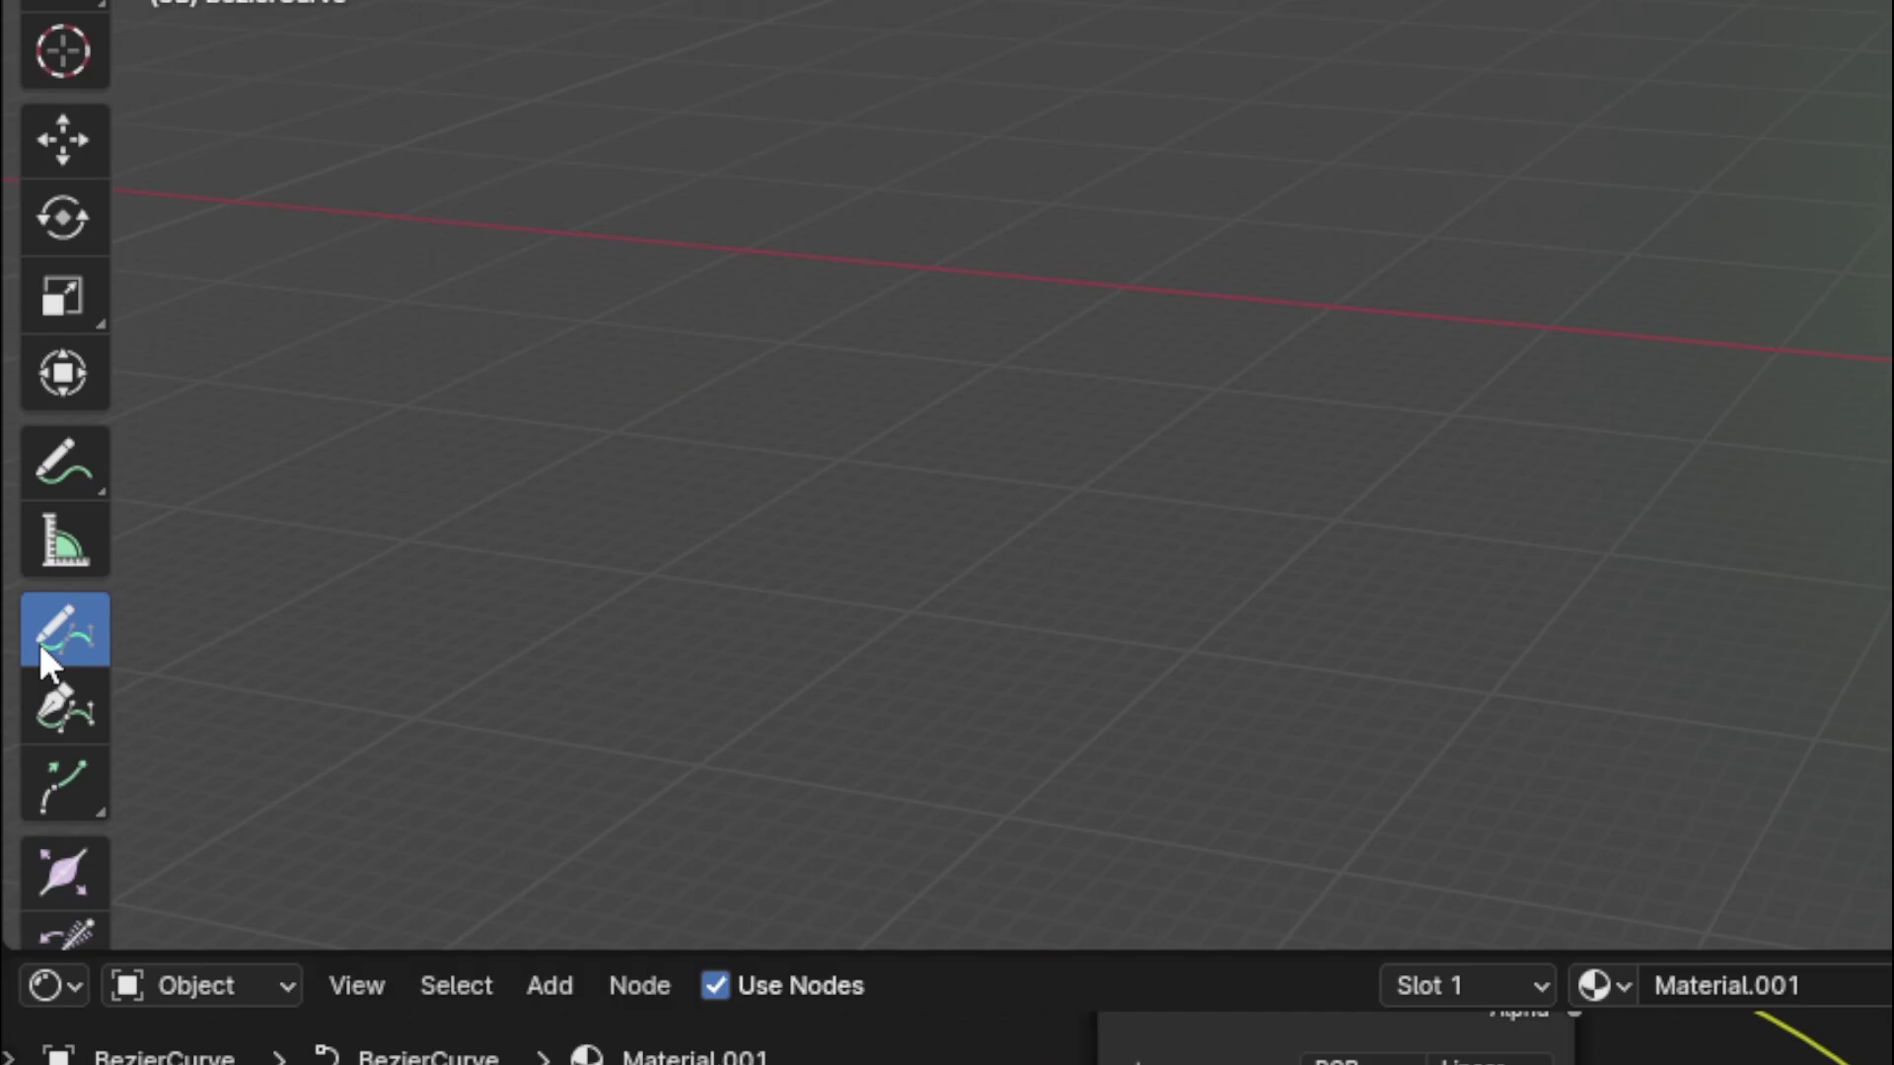
pyautogui.click(44, 636)
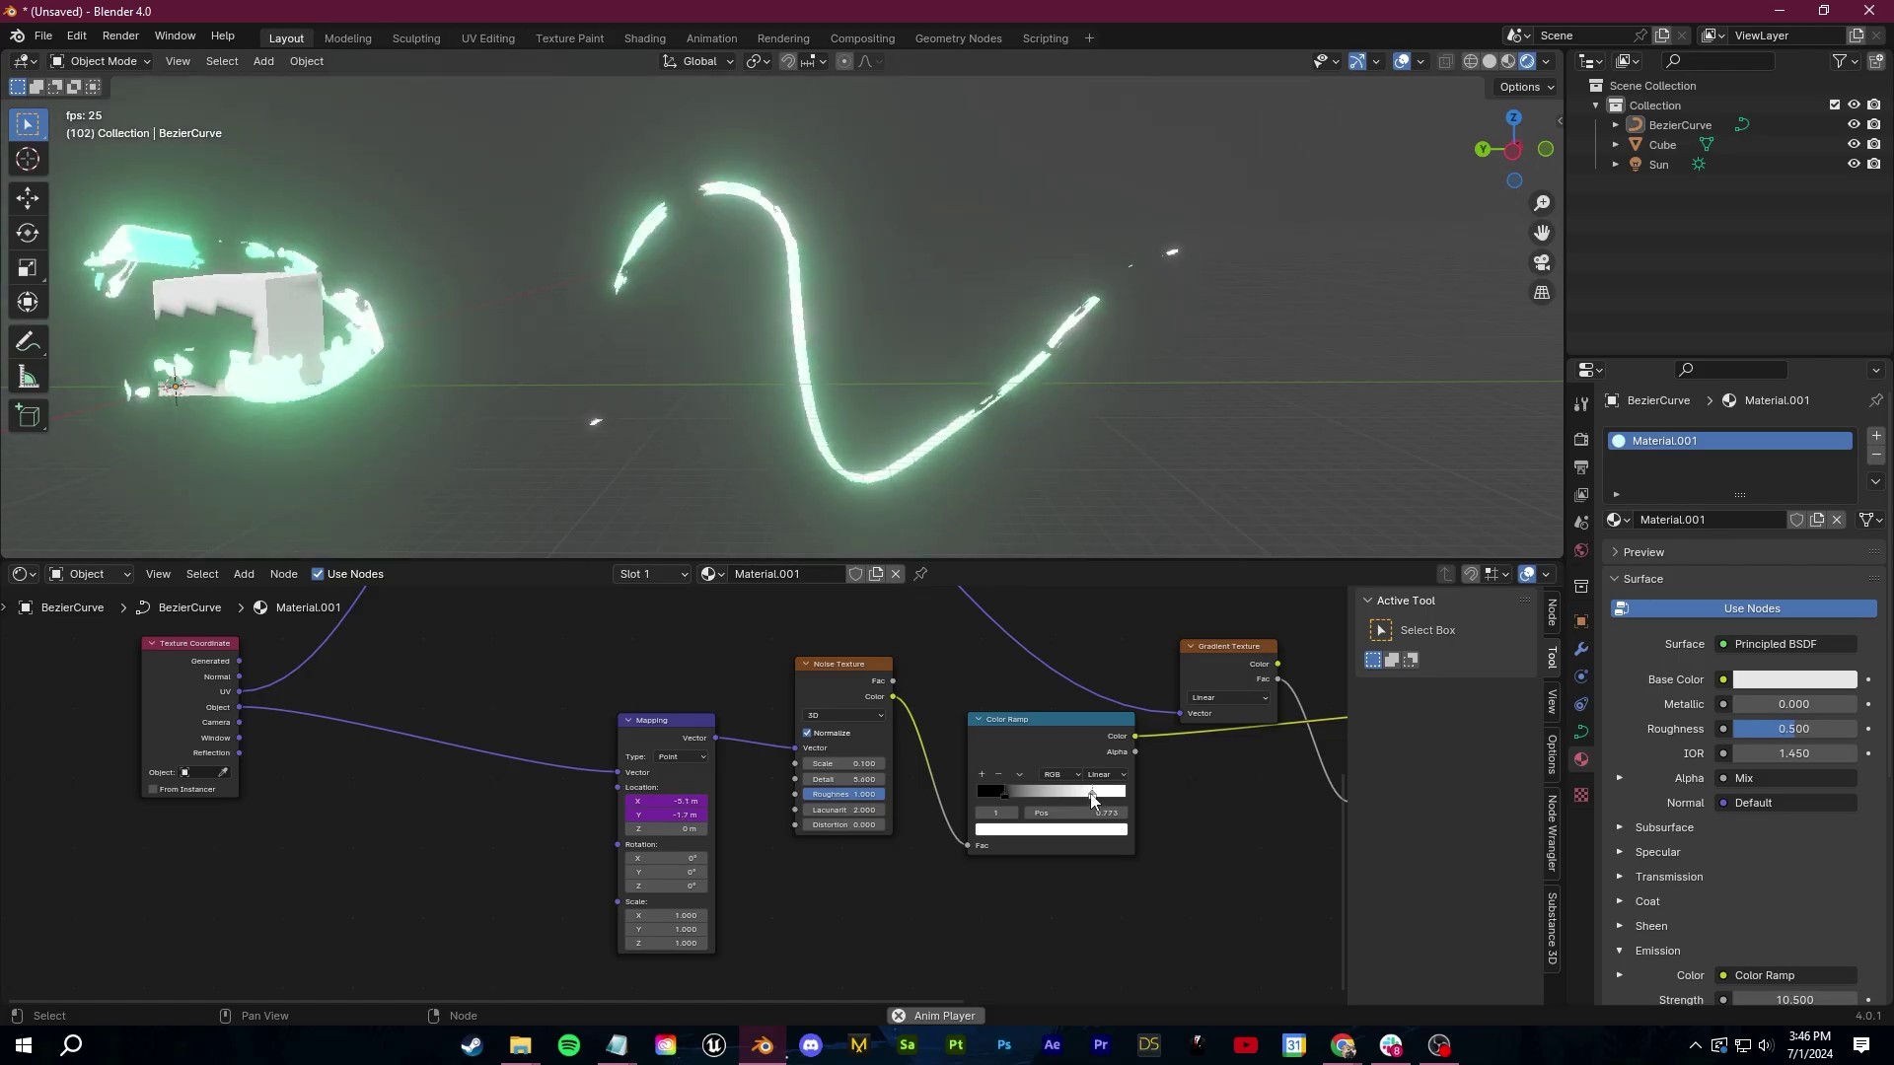
# Feed the UV coordinates into the Mapping node and fine-tune the noise Color Ramp's stops and mask nodes
pyautogui.moveTo(239, 691); pyautogui.dragTo(617, 773)
pyautogui.moveTo(1091, 795); pyautogui.dragTo(1102, 795)
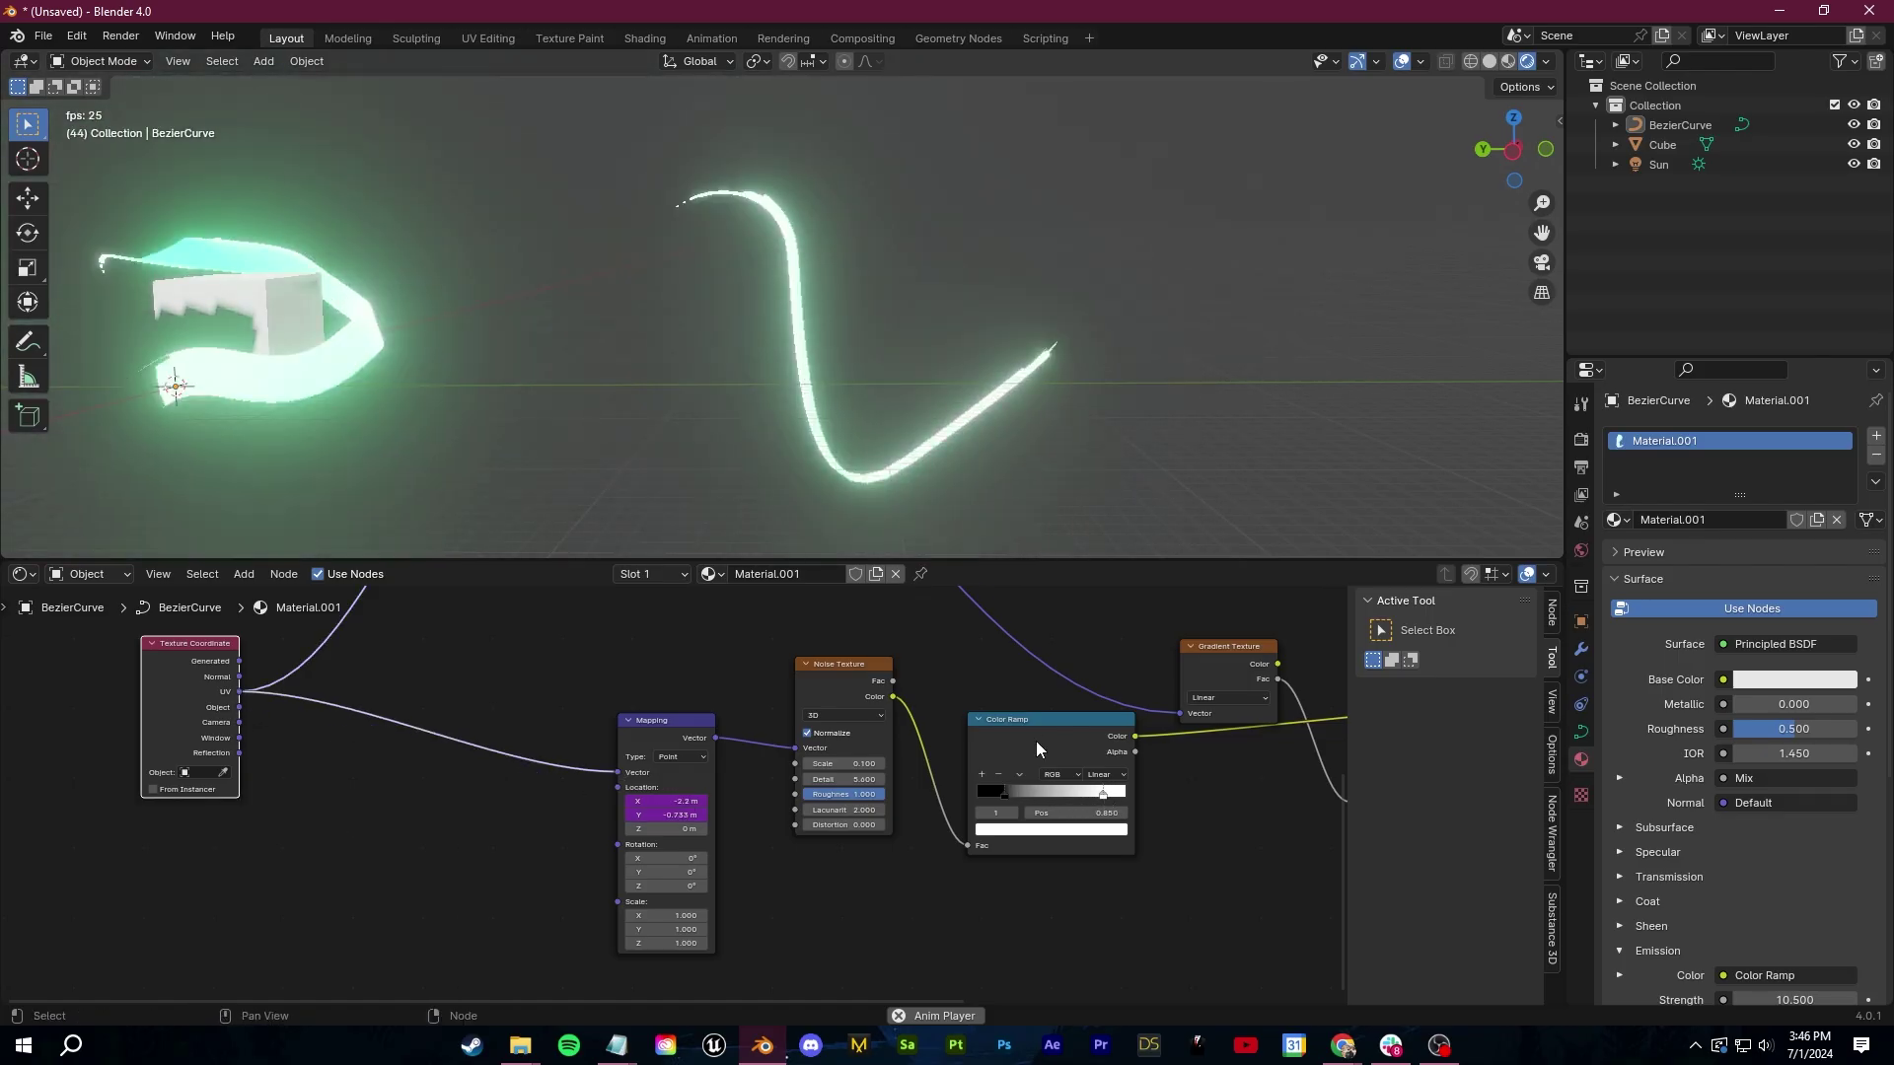
pyautogui.click(1004, 794)
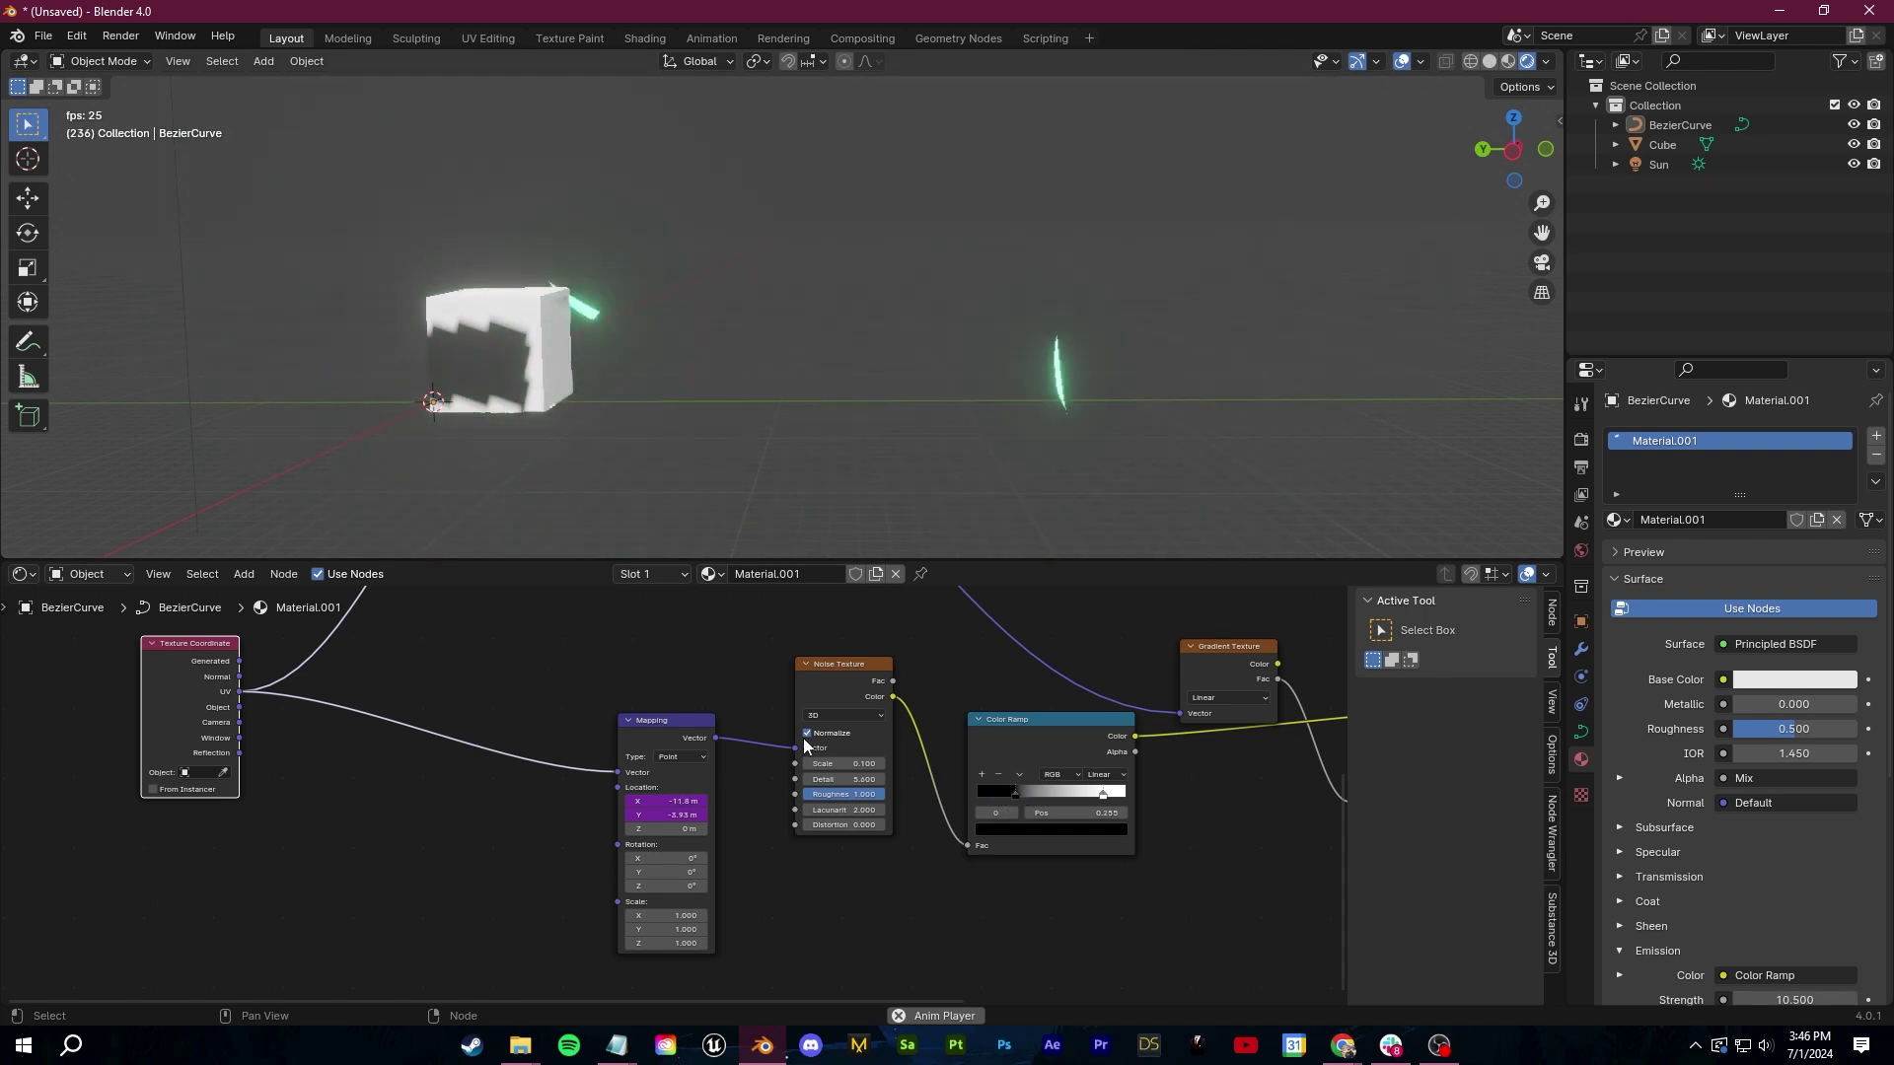
pyautogui.scroll(4, 229, 314)
pyautogui.scroll(-5, 543, 305)
pyautogui.moveTo(1102, 795); pyautogui.dragTo(1012, 794)
pyautogui.scroll(1, 888, 394)
pyautogui.moveTo(1232, 848); pyautogui.dragTo(676, 829, button='middle')
pyautogui.moveTo(838, 736); pyautogui.dragTo(901, 768)
pyautogui.moveTo(395, 799); pyautogui.dragTo(814, 752, button='middle')
pyautogui.scroll(3, 750, 720)
pyautogui.moveTo(701, 696); pyautogui.dragTo(740, 696)
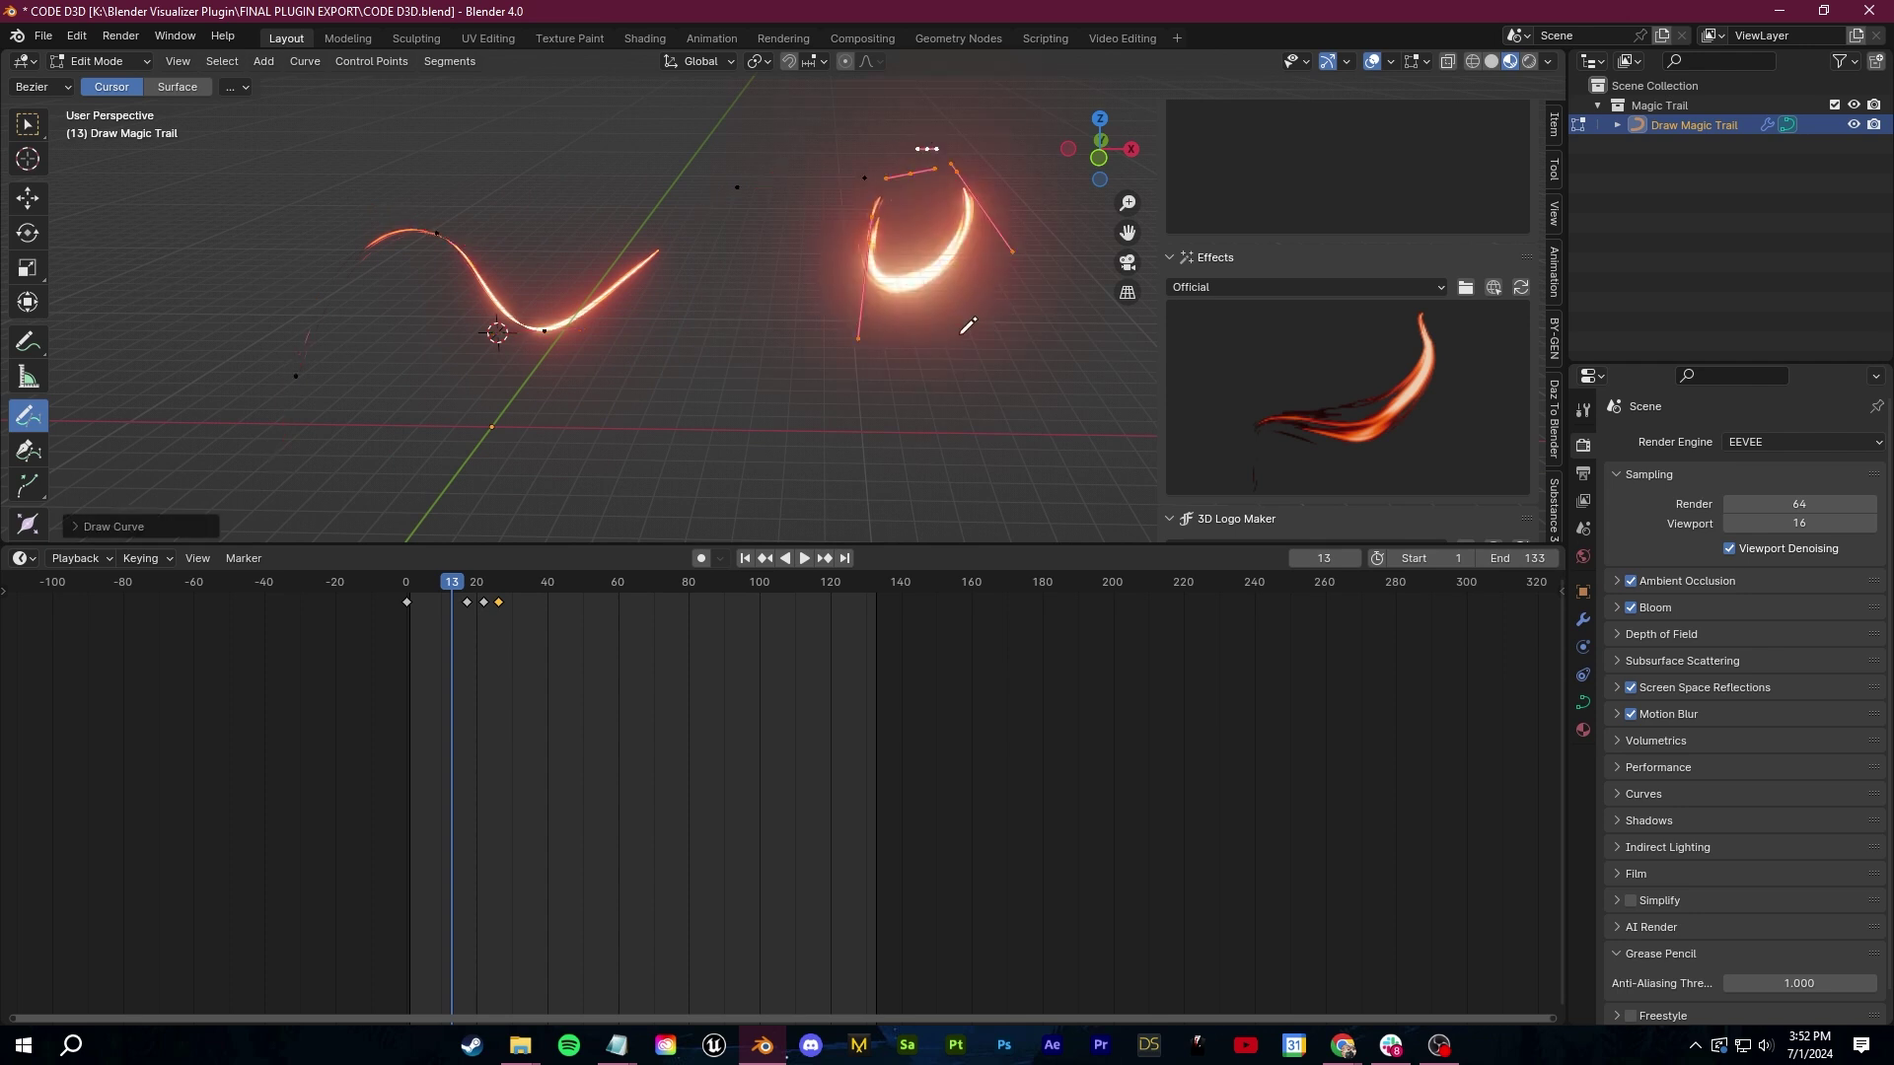
# Play back the magic trail animation, including a replay from frame 0 with a closer view of the curve
pyautogui.press('space')
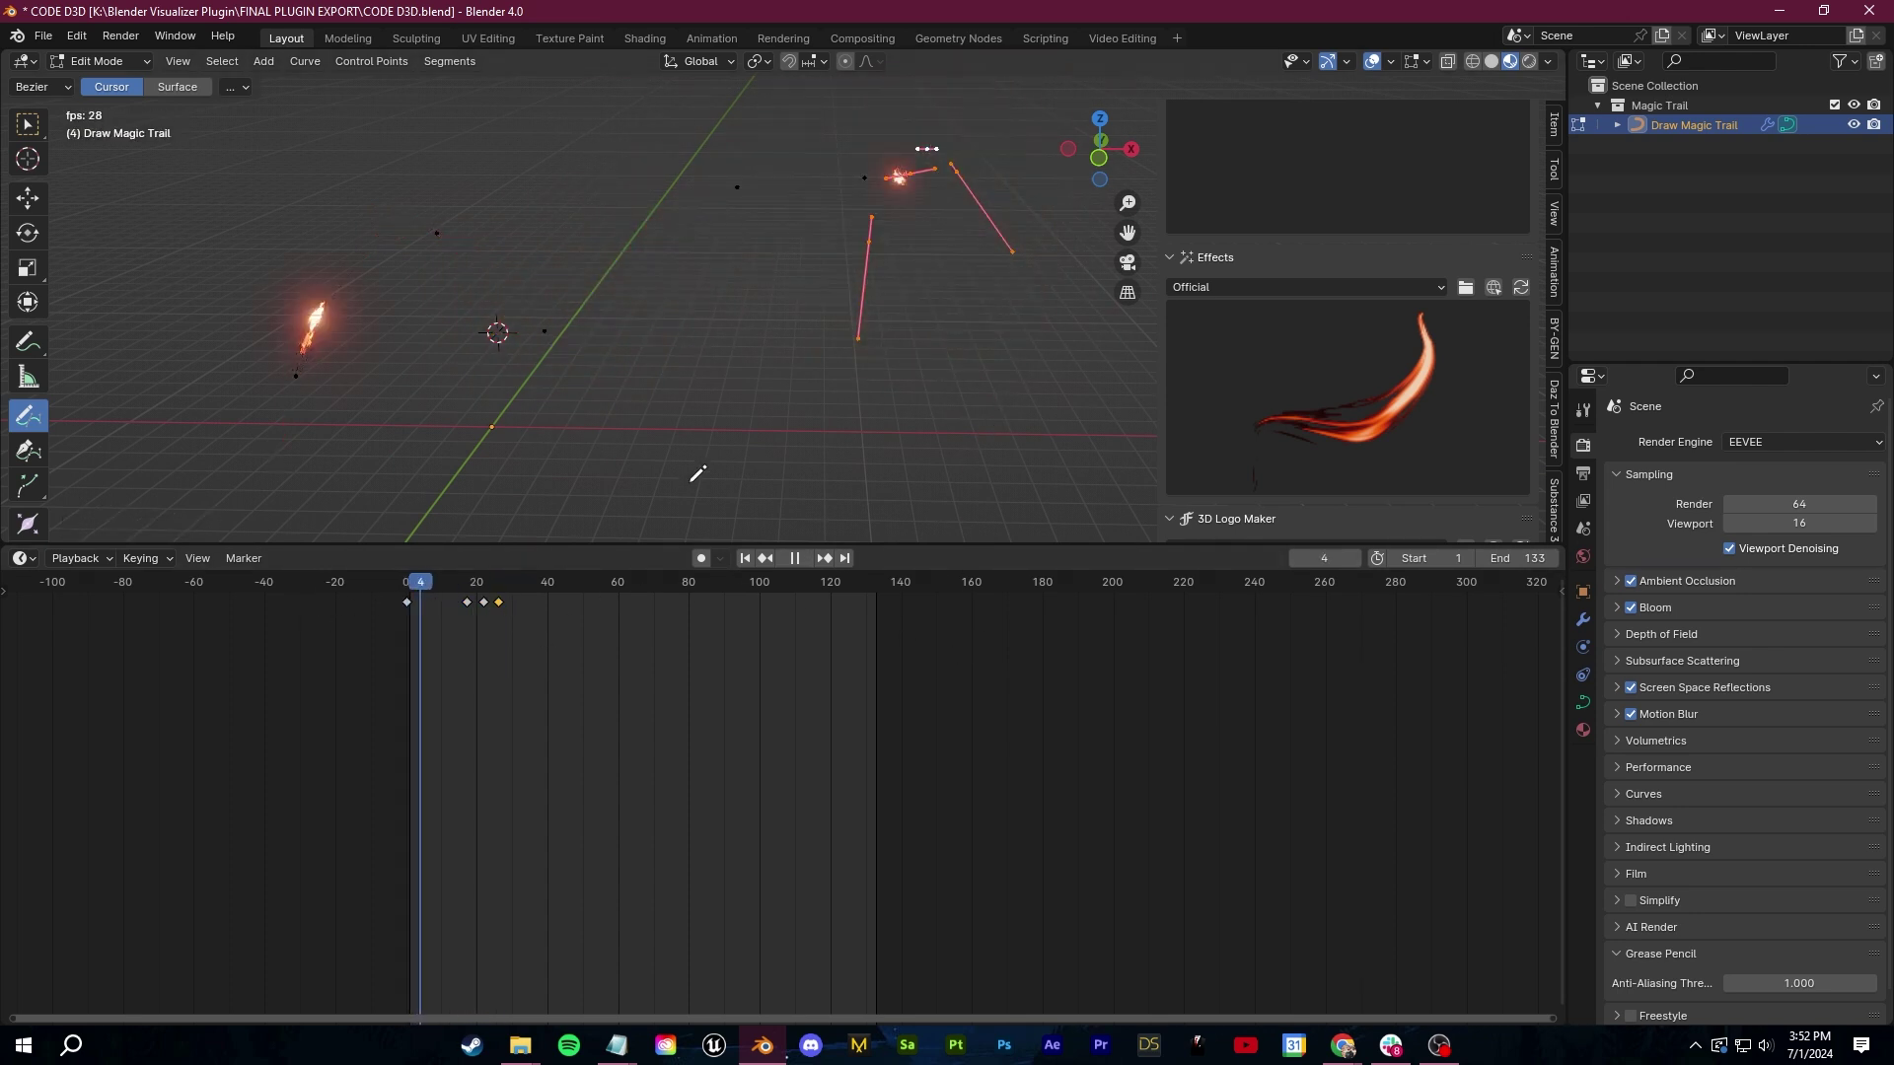
pyautogui.press('space')
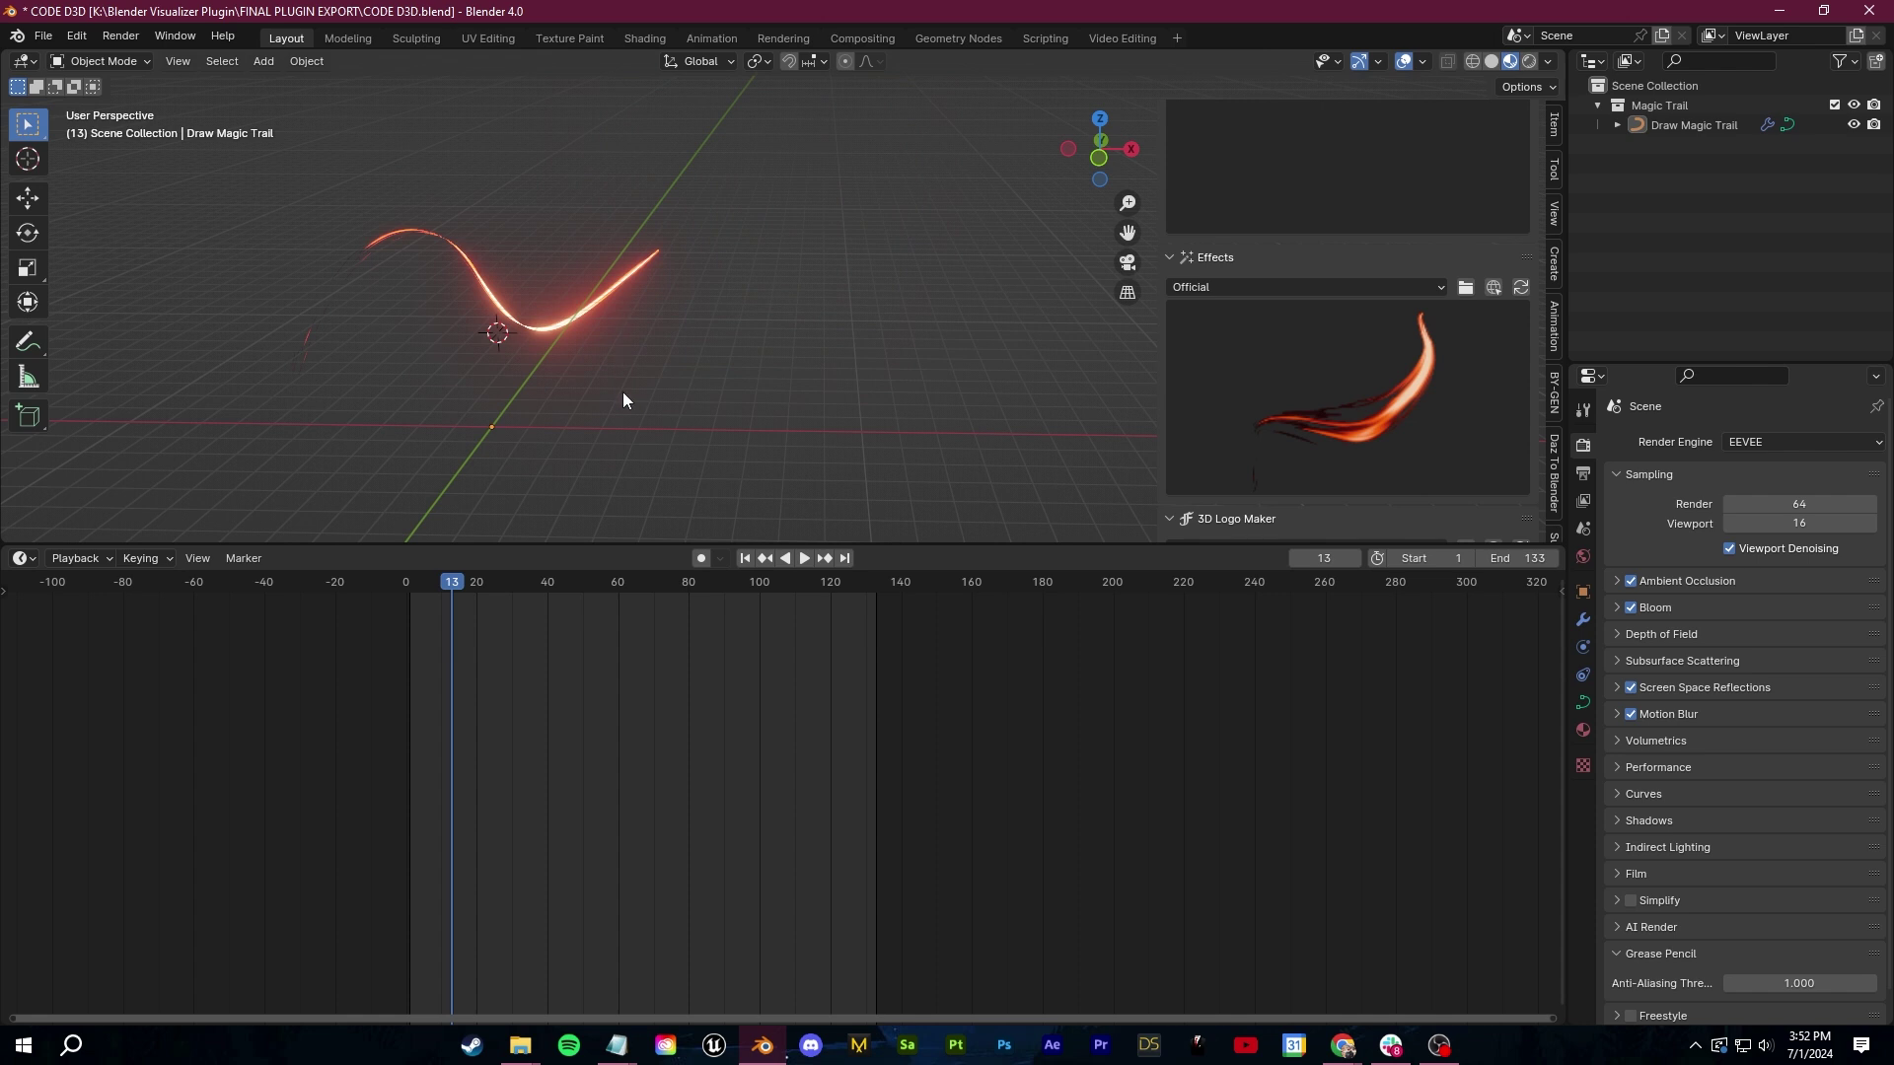
pyautogui.press('space')
pyautogui.scroll(3, 866, 432)
pyautogui.moveTo(866, 431); pyautogui.dragTo(848, 361, button='middle')
pyautogui.click(483, 578)
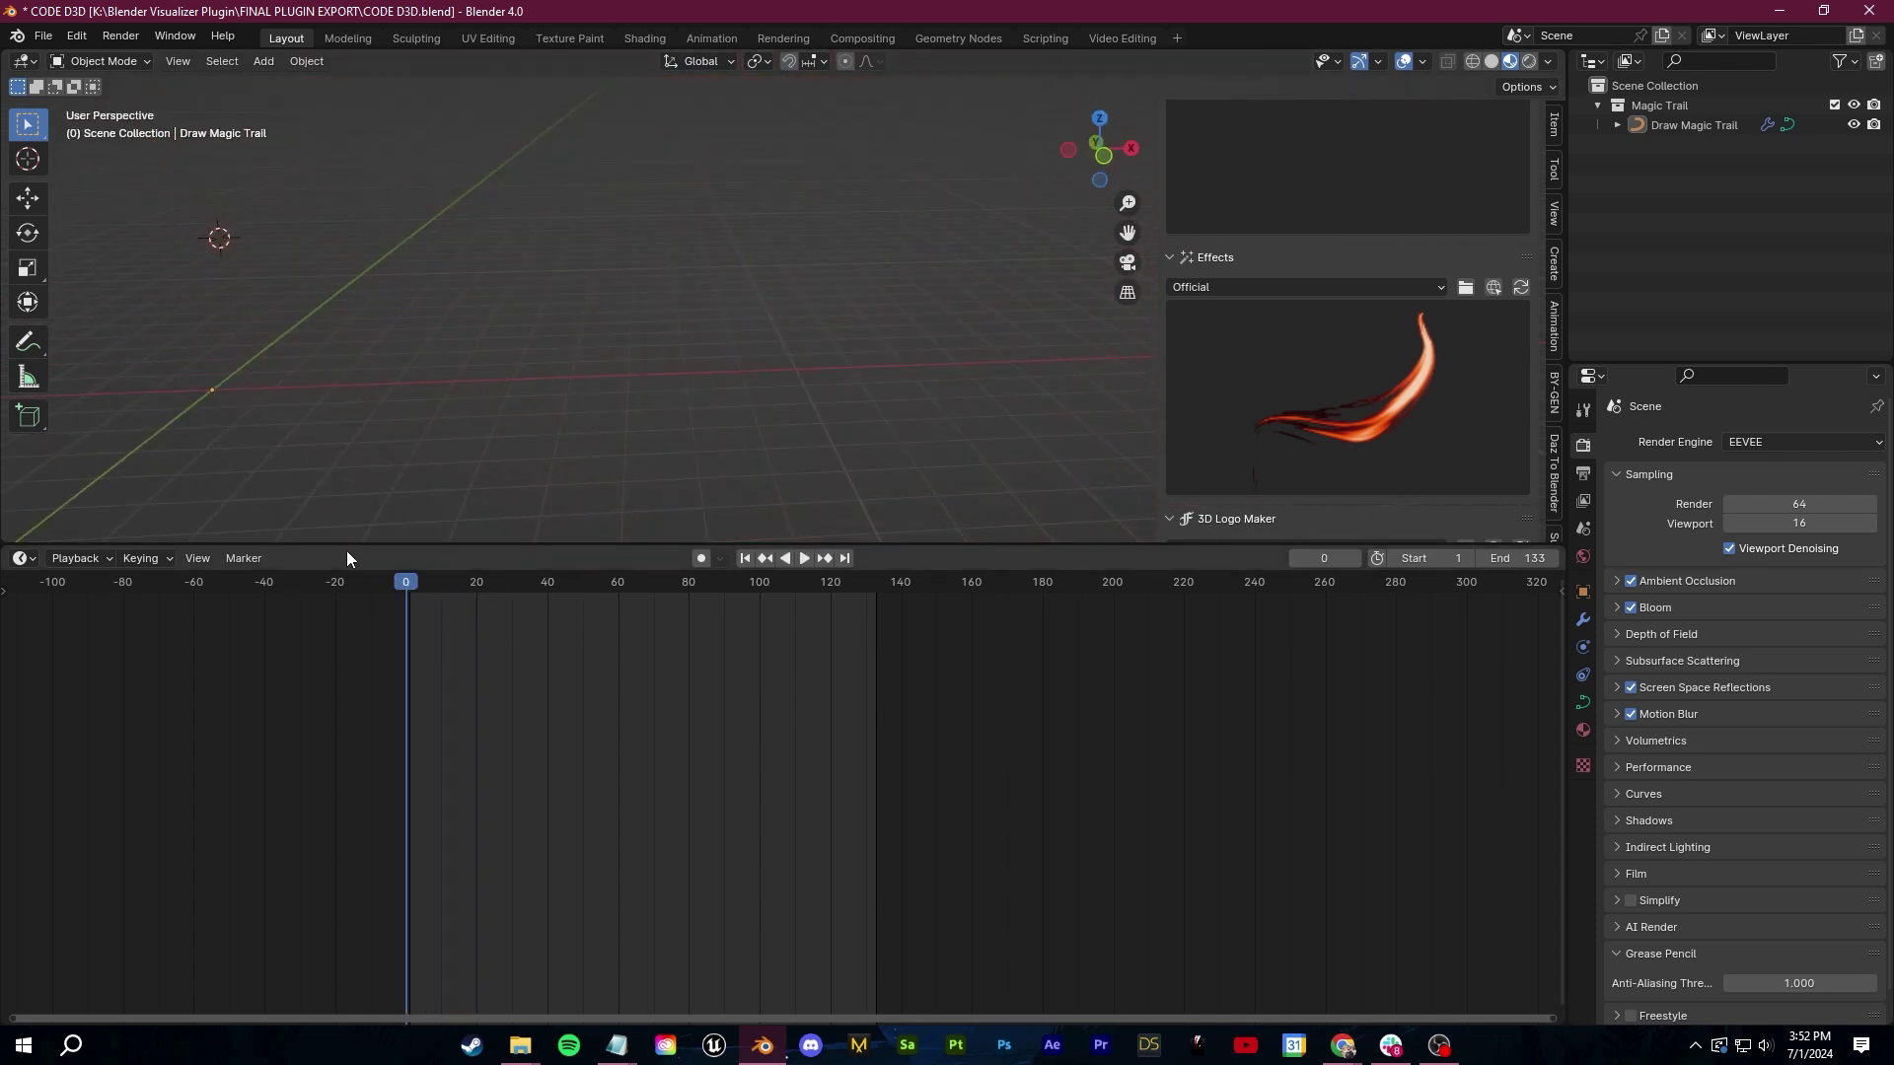
pyautogui.press('space')
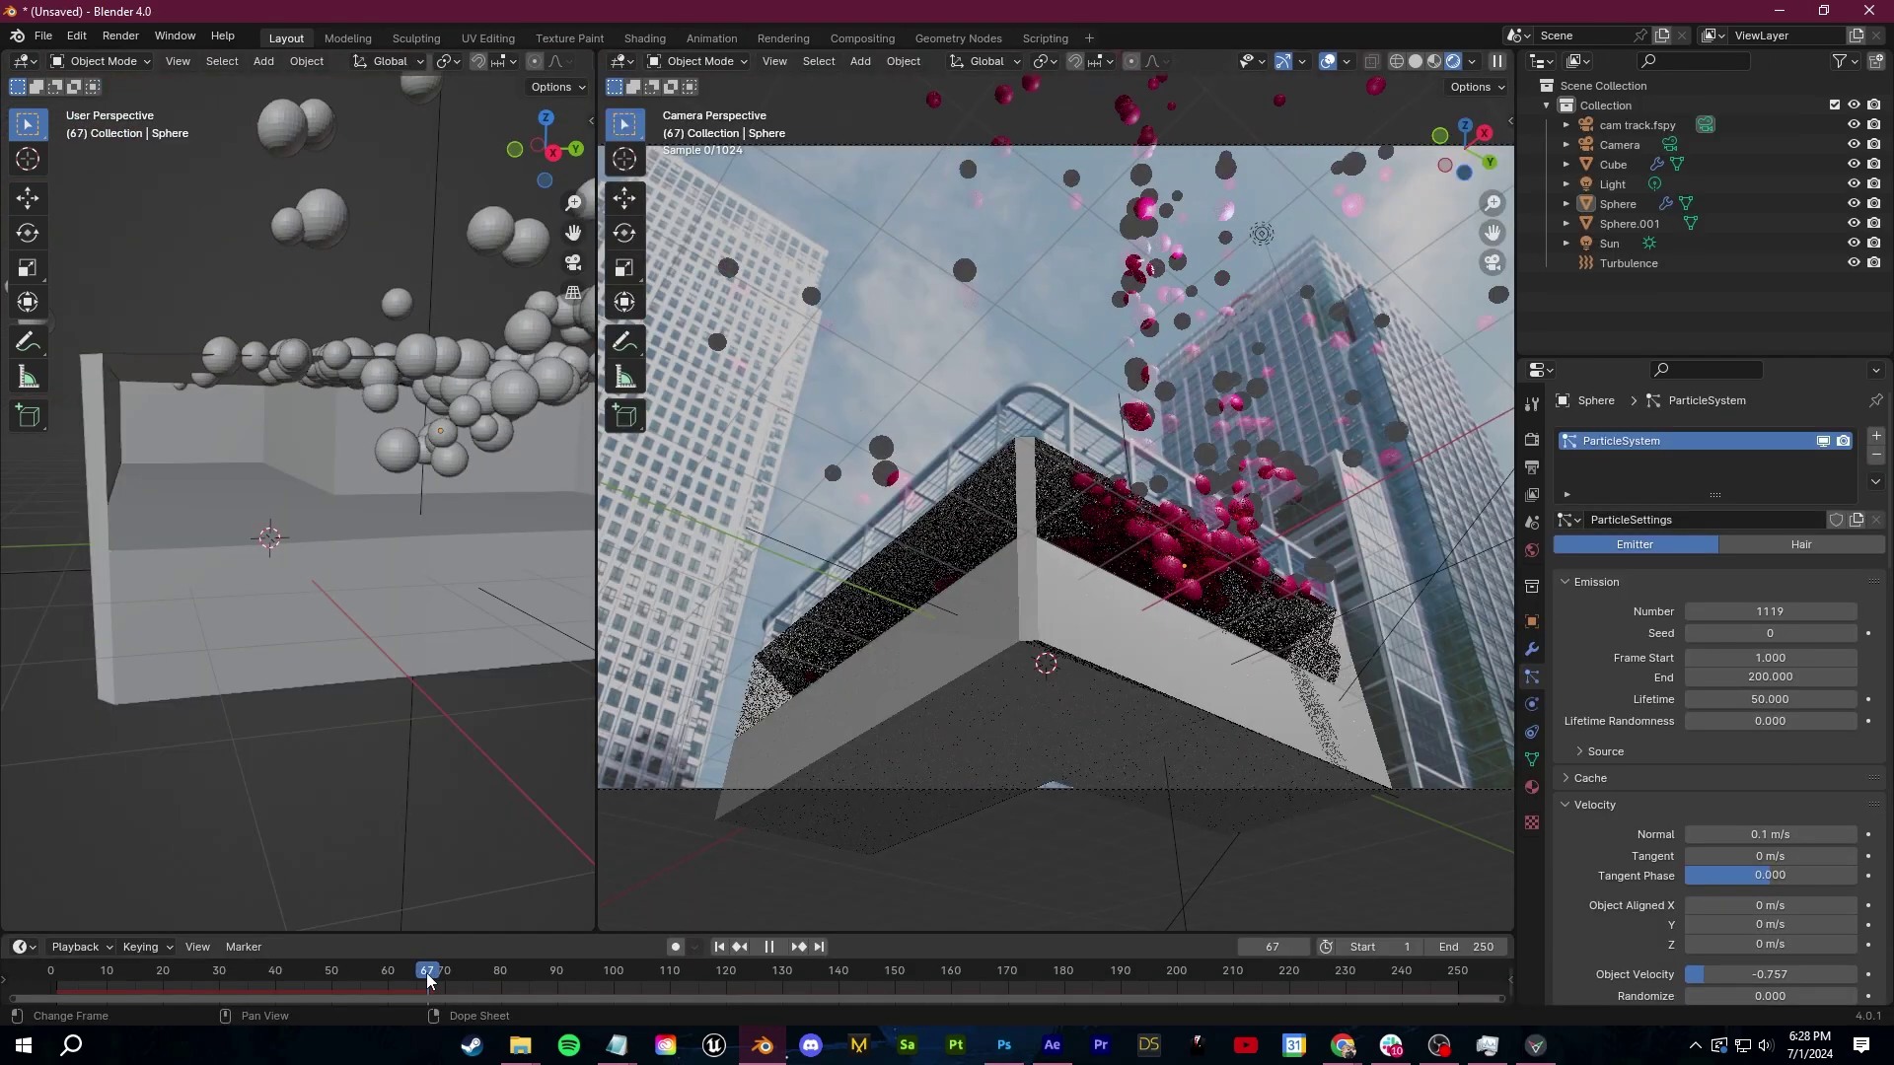
# Review the falling sphere particles in the building scene and scrub through the plant growth animation on the car
pyautogui.press('space')
pyautogui.moveTo(819, 631); pyautogui.dragTo(1333, 670, button='middle')
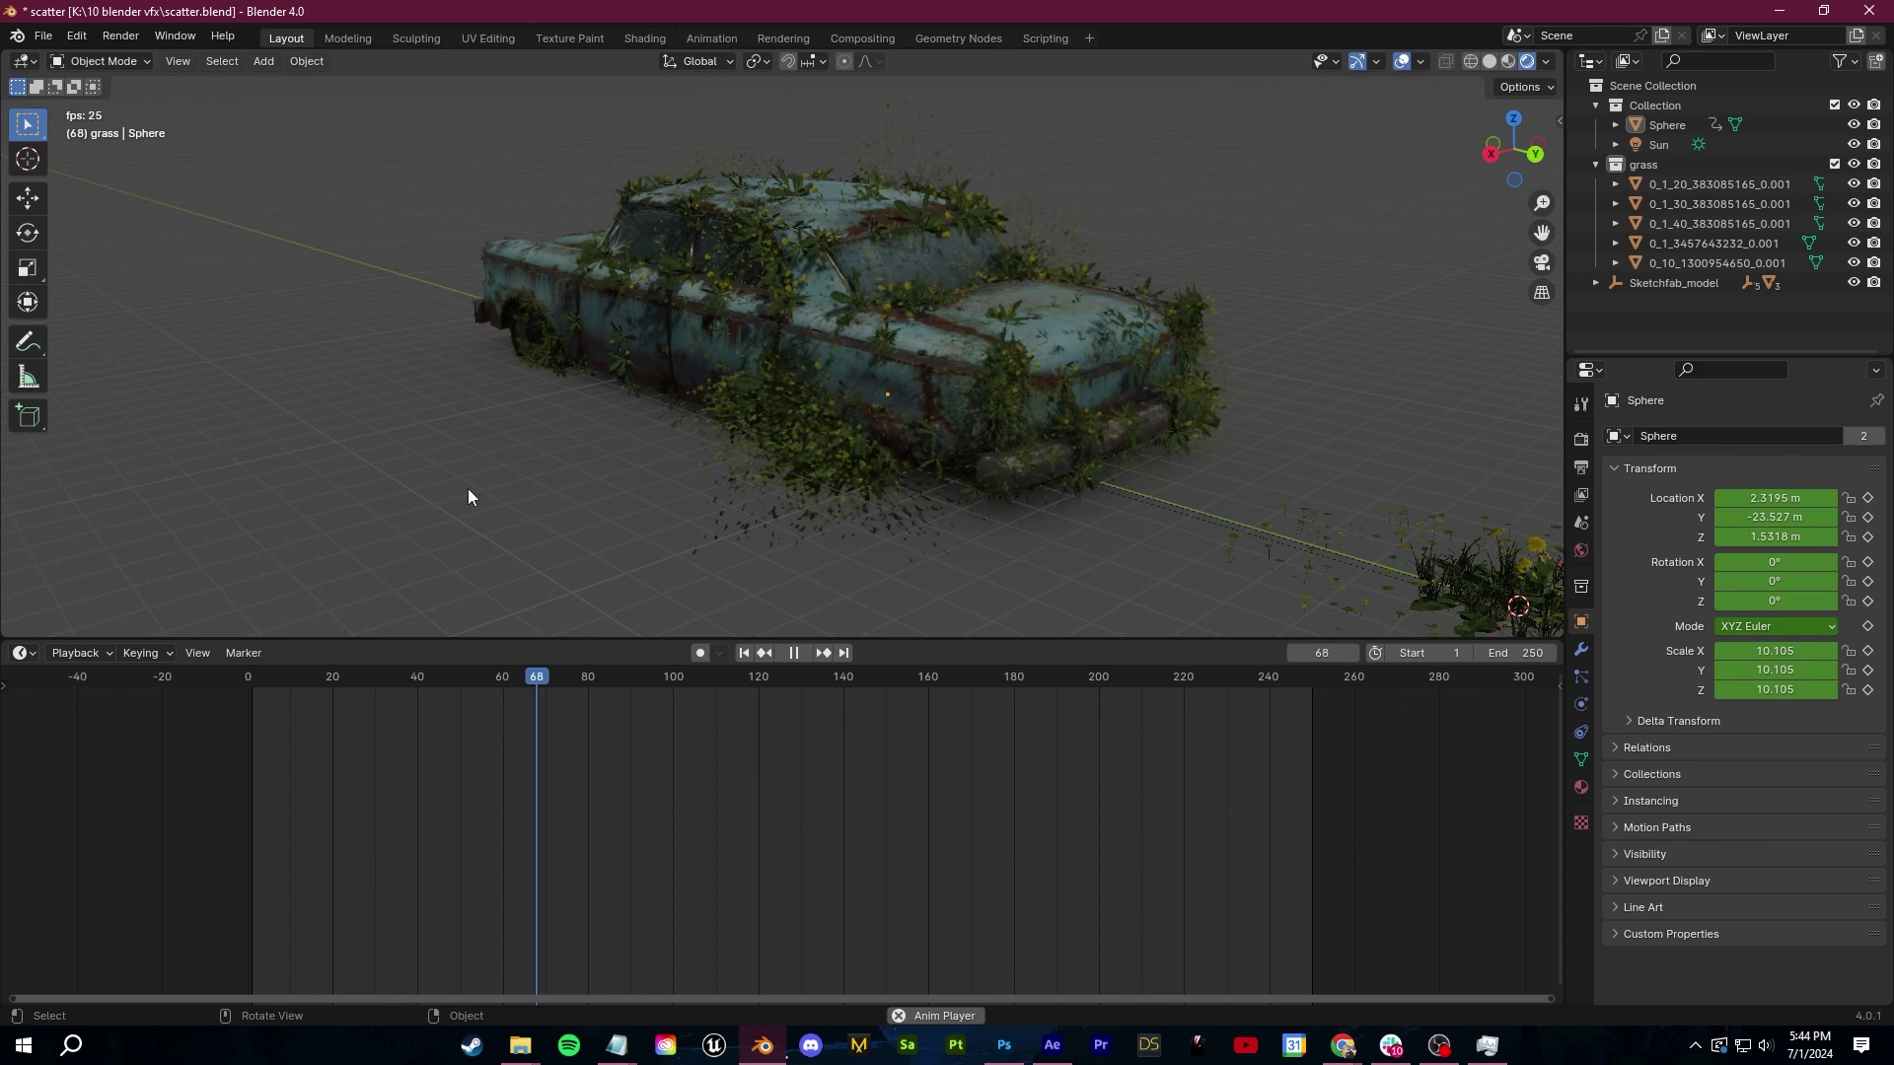
pyautogui.moveTo(641, 676); pyautogui.dragTo(474, 688)
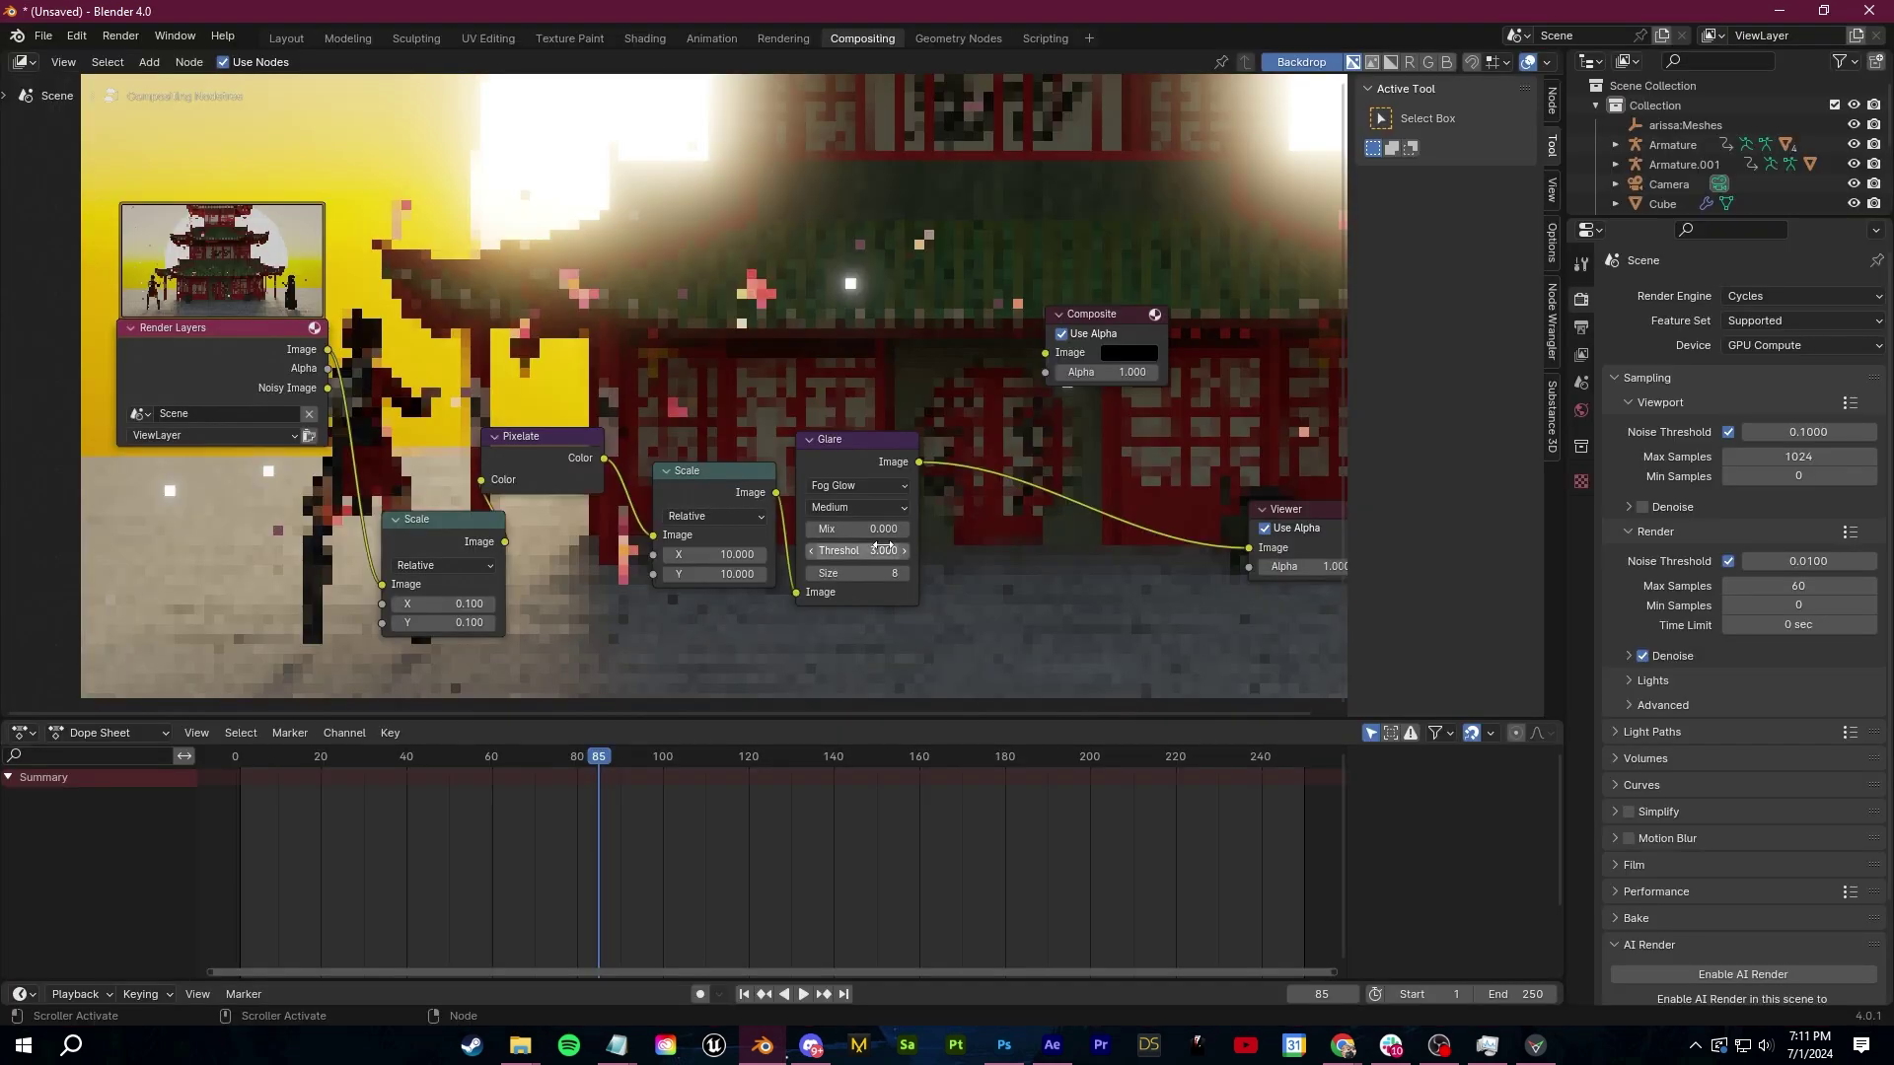
# Try a different Threshold on the compositor's Fog Glow Glare node
pyautogui.scroll(-2, 887, 547)
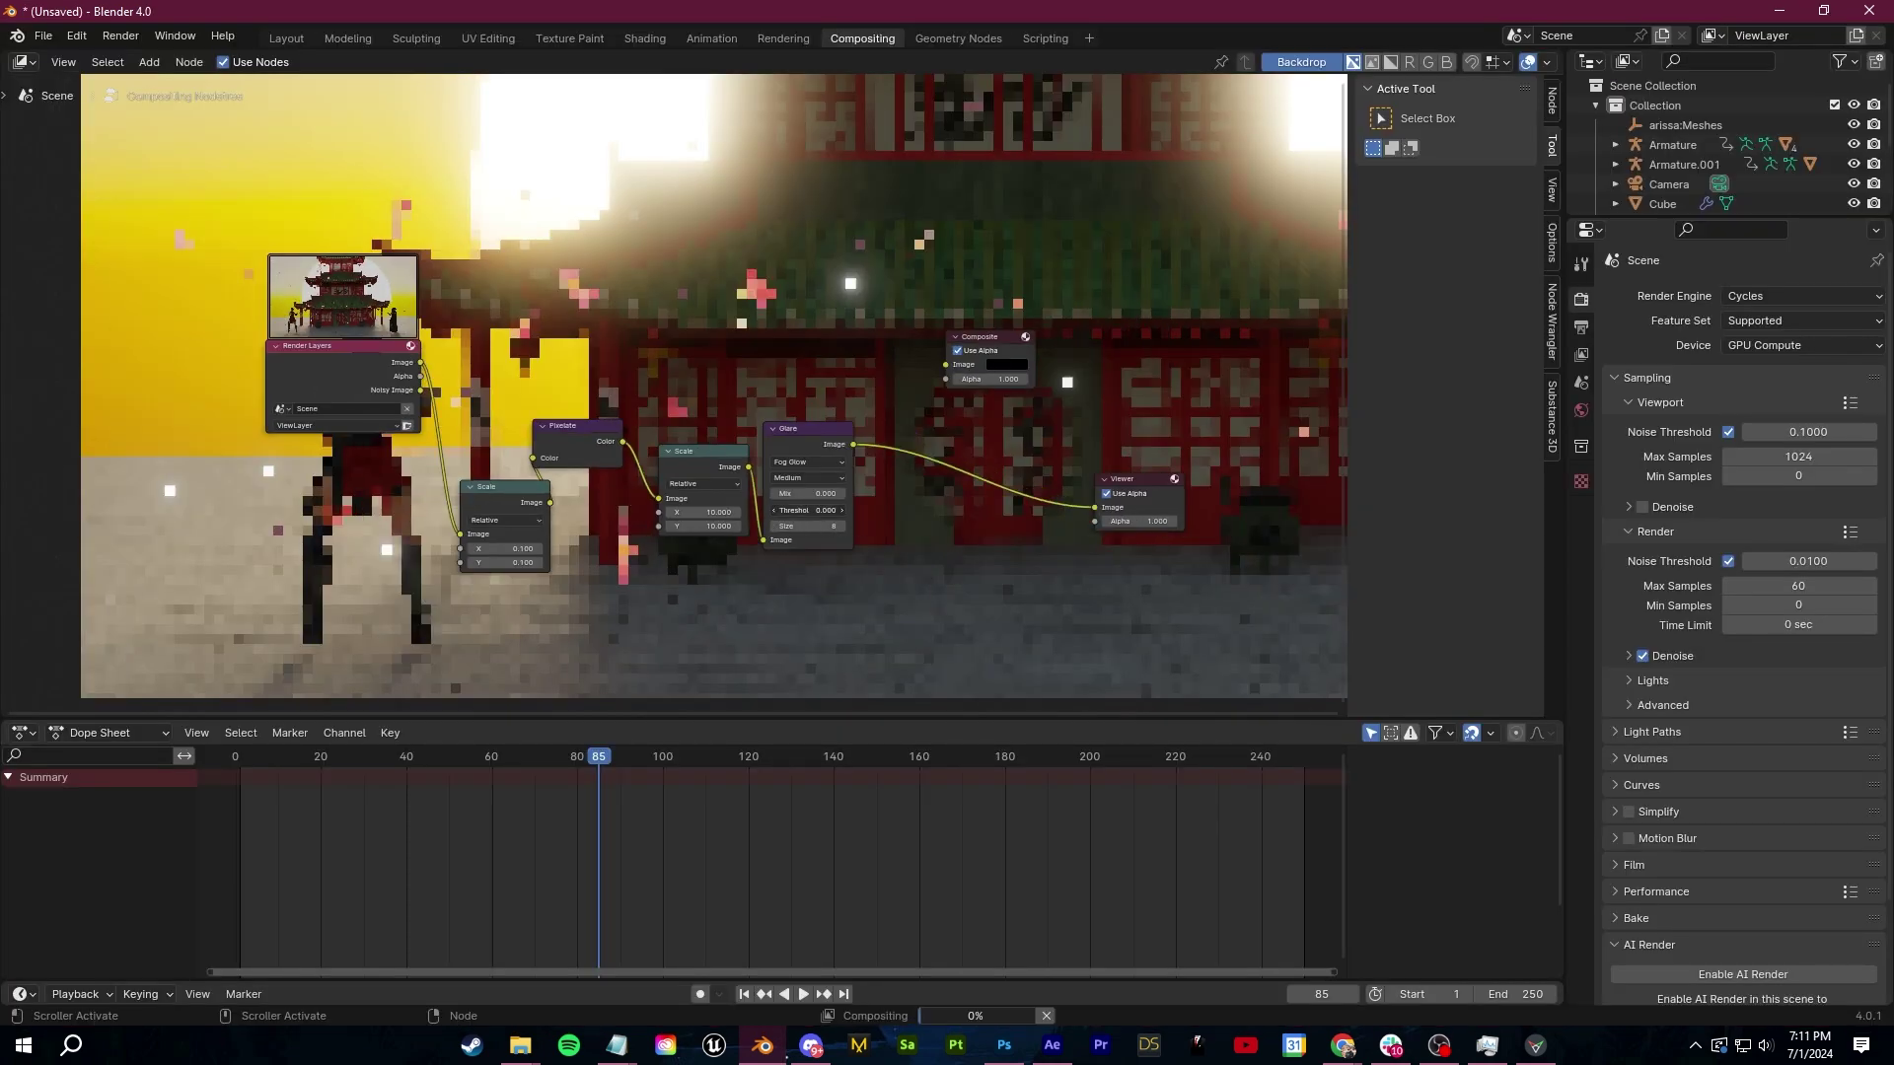
pyautogui.moveTo(809, 511); pyautogui.dragTo(918, 511)
pyautogui.hotkey('ctrl', 'z')
pyautogui.scroll(4, 895, 575)
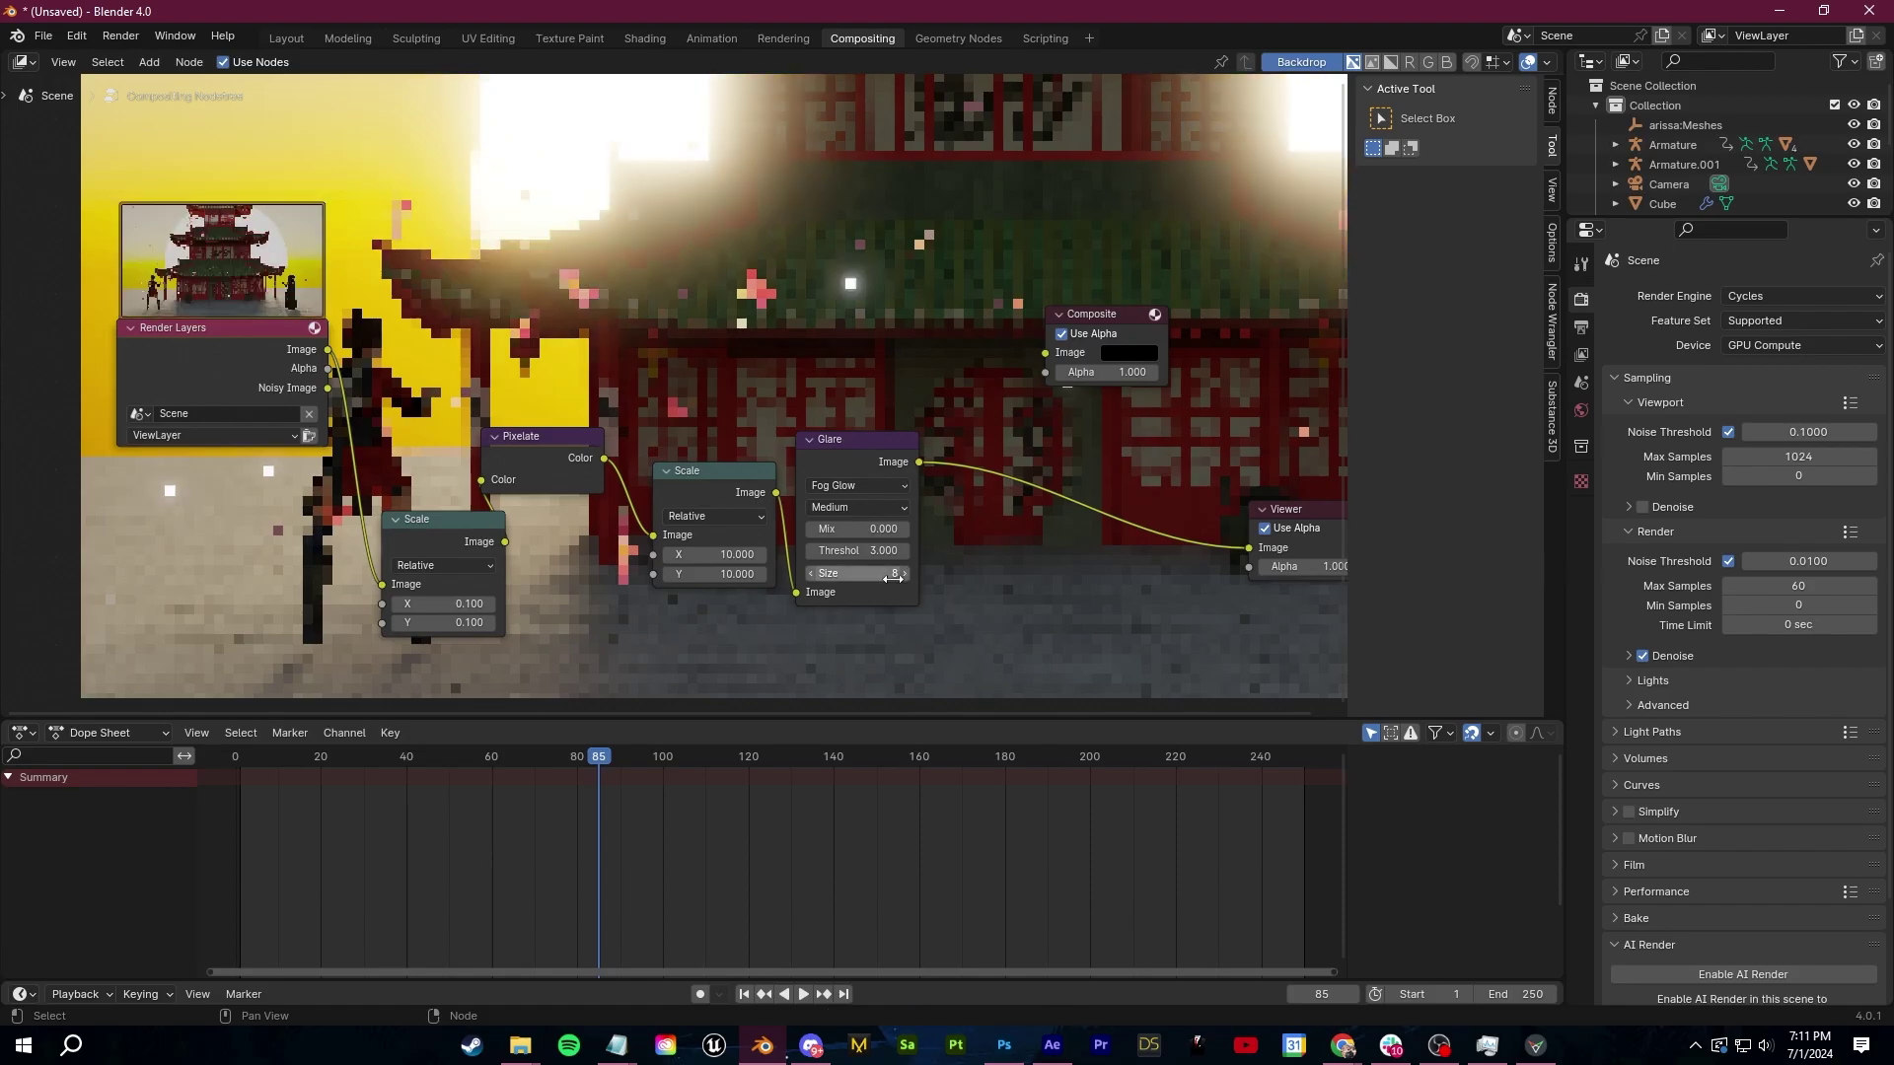